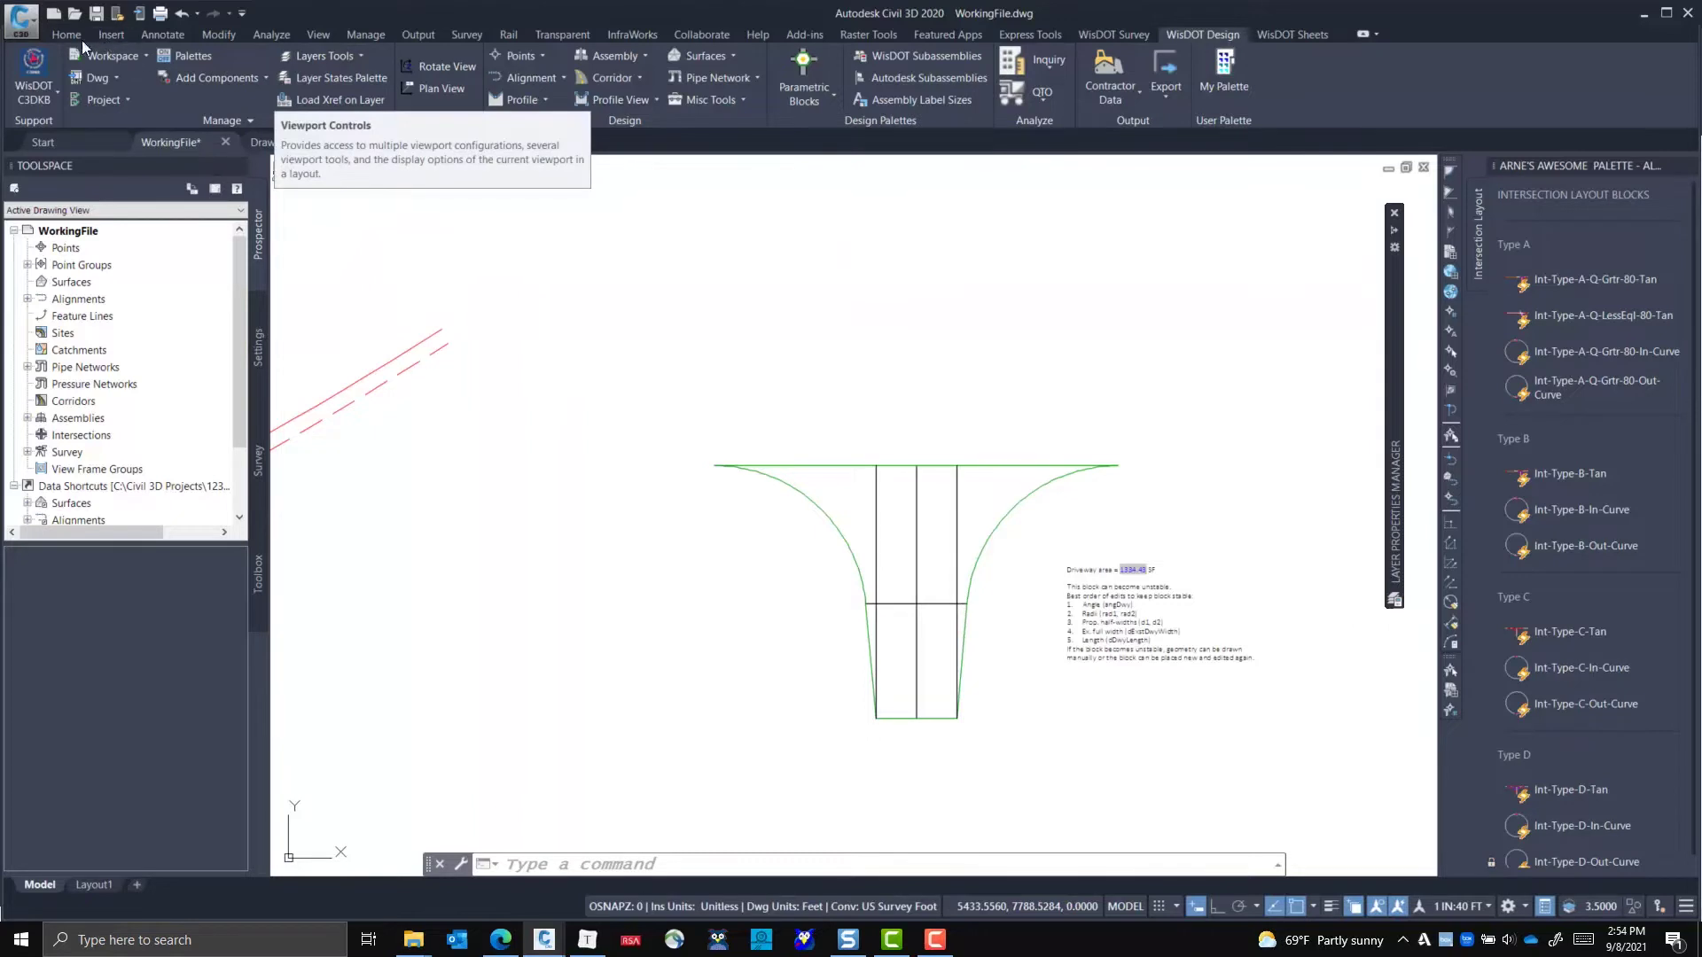
# - Start a new block definition and name it Rurl-Dwy-In-Curve, checking the existing block names for the naming pattern
pyautogui.click(99, 37)
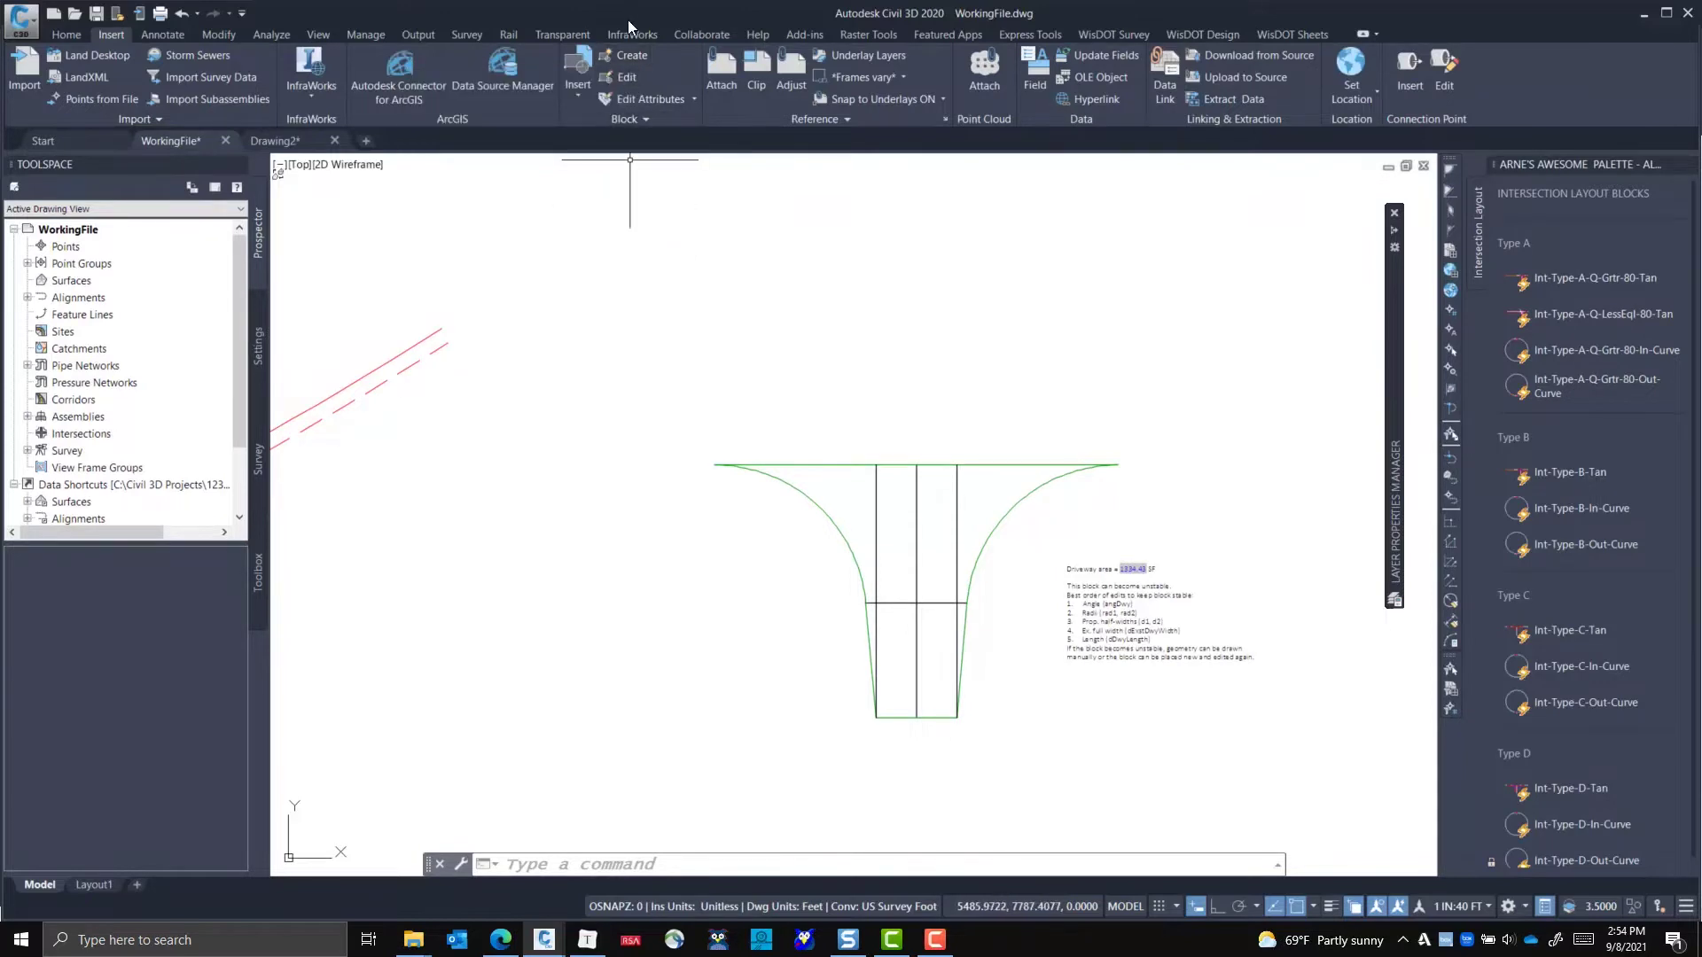
pyautogui.click(629, 57)
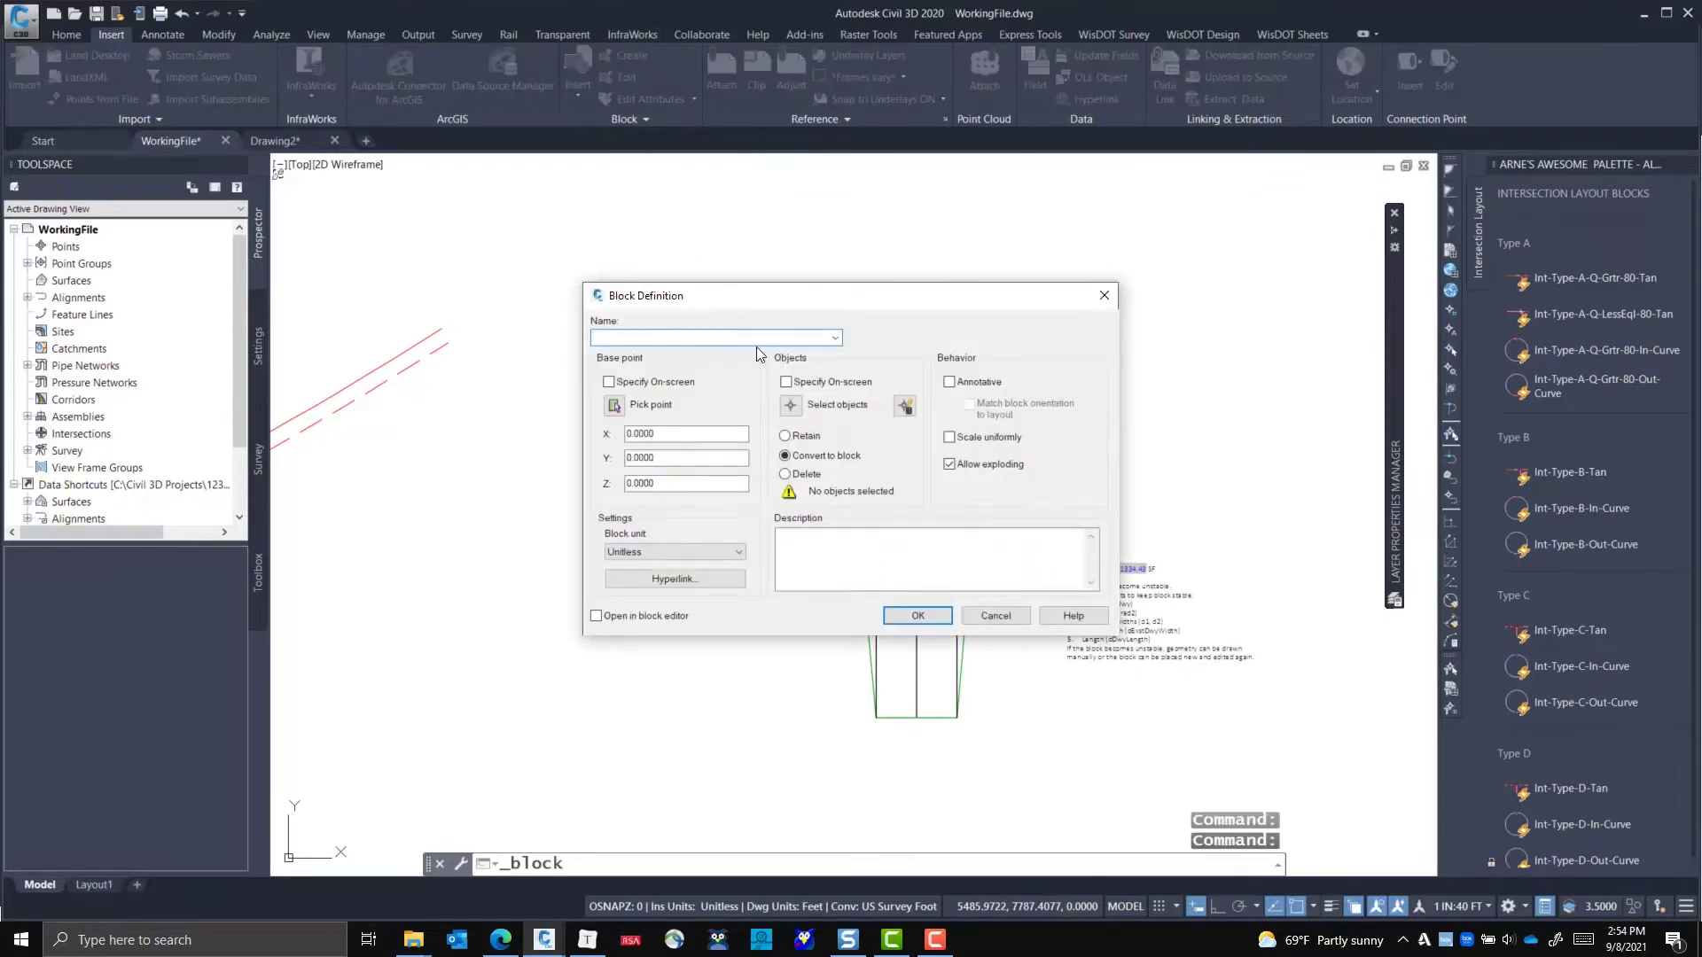
pyautogui.click(834, 338)
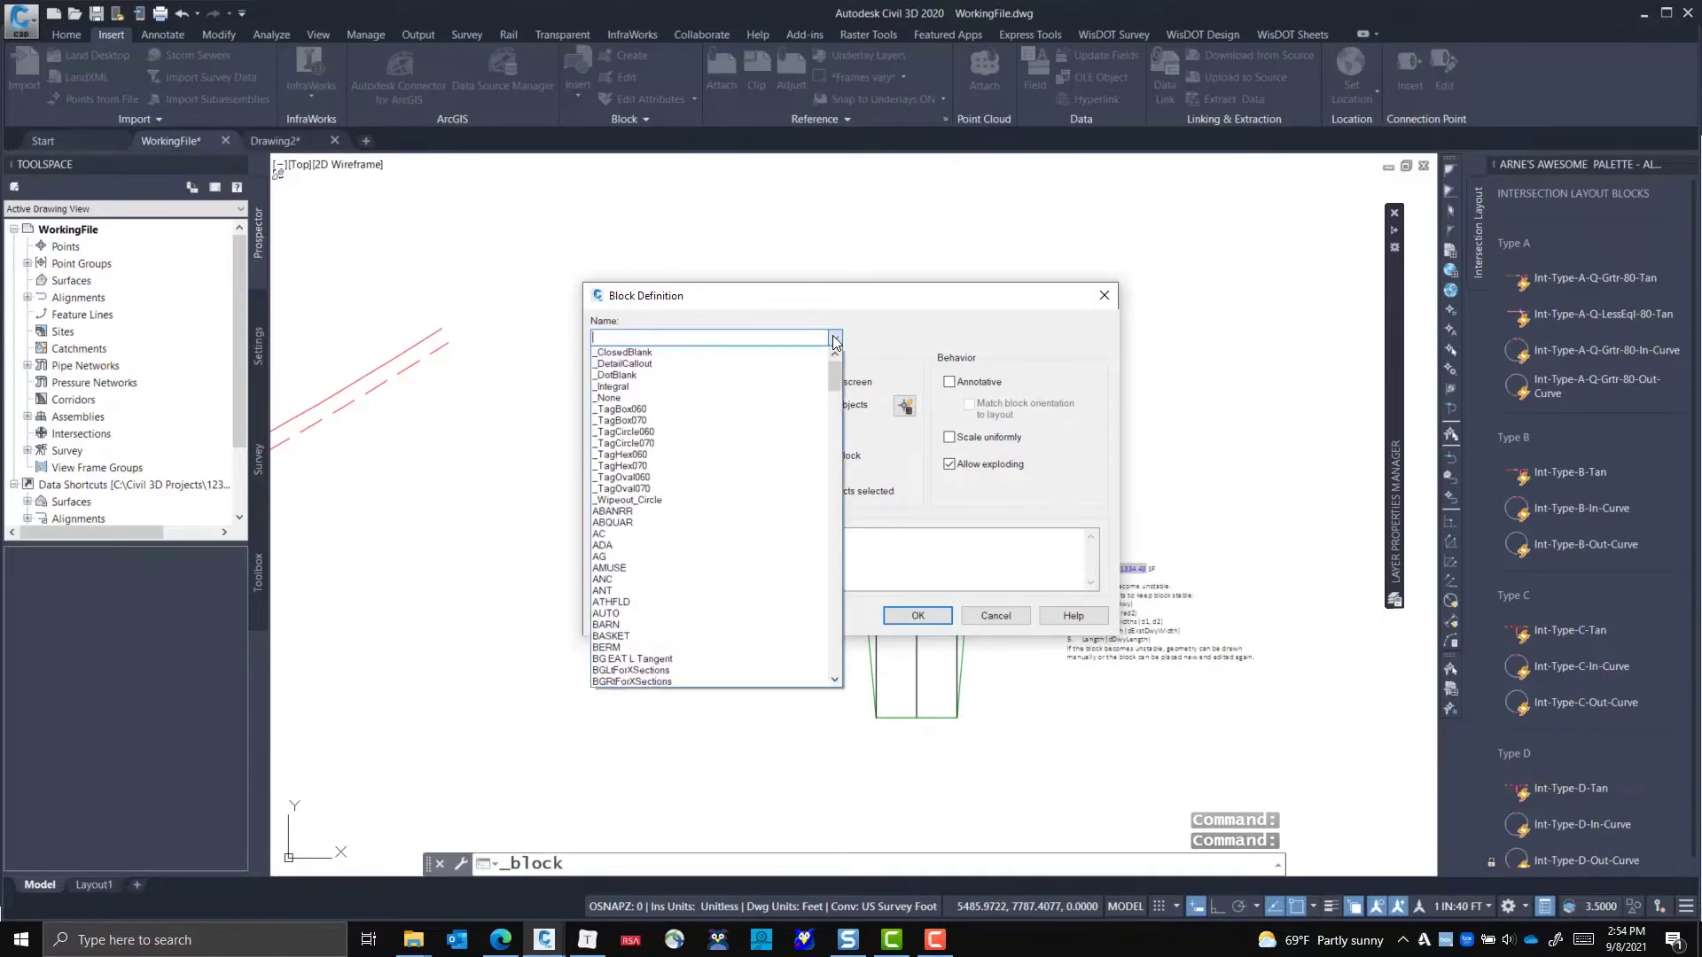
pyautogui.scroll(-3, 800, 449)
pyautogui.scroll(-10, 800, 449)
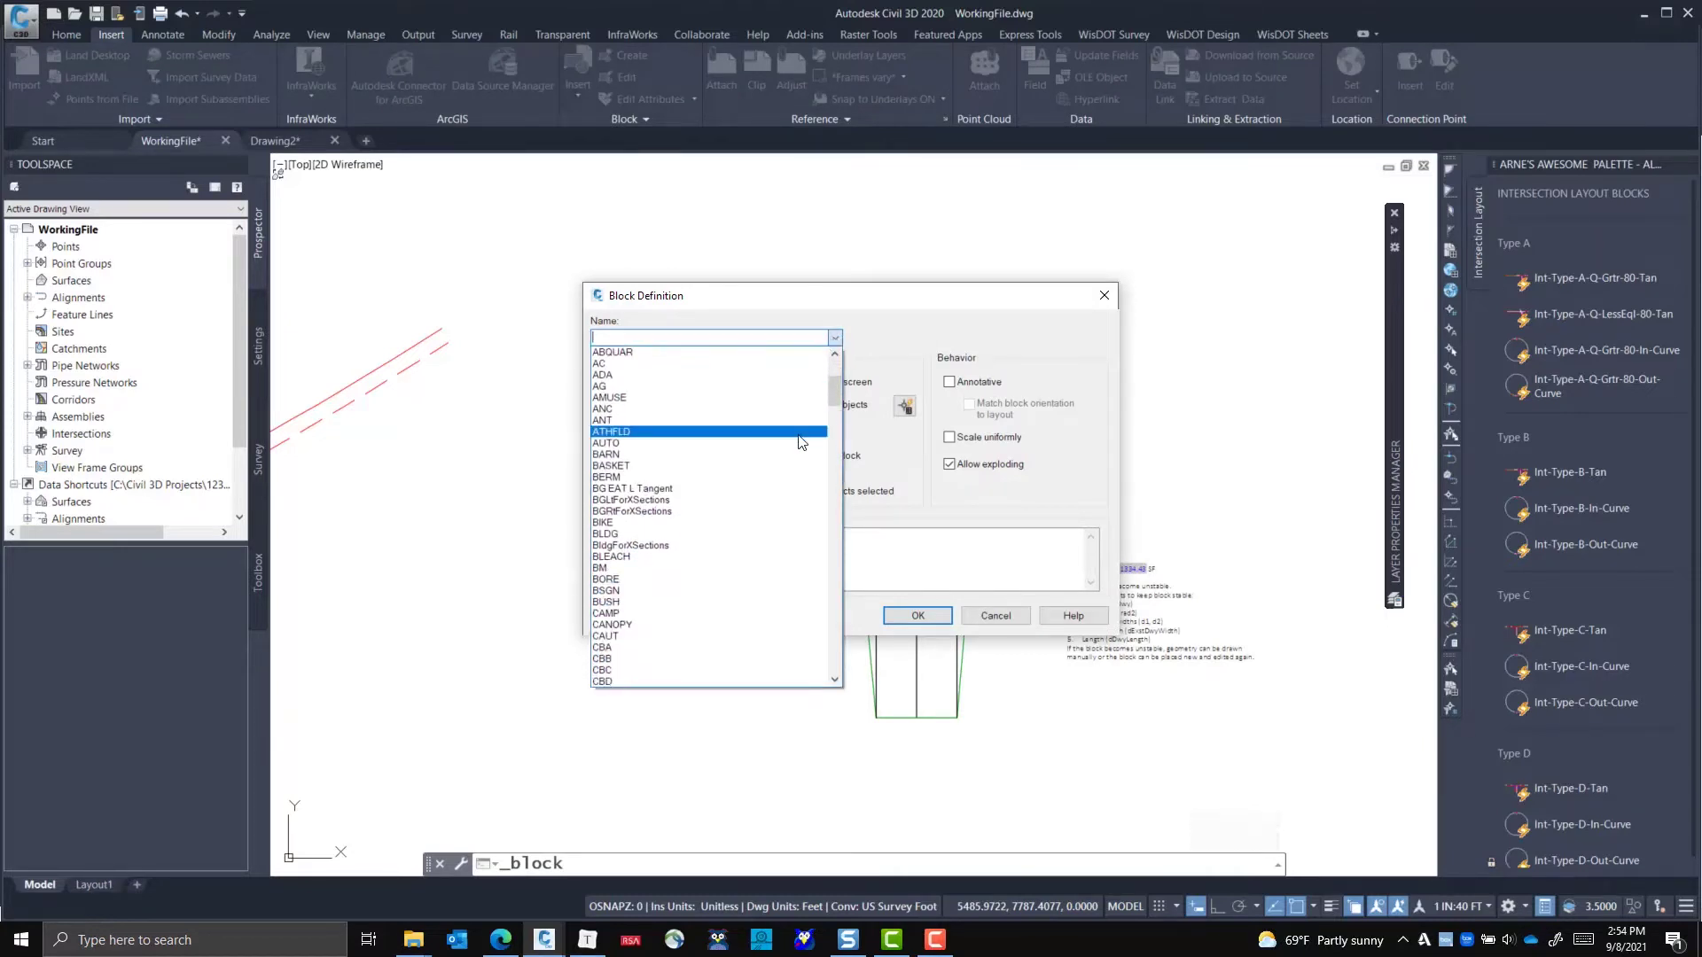
pyautogui.scroll(1, 720, 576)
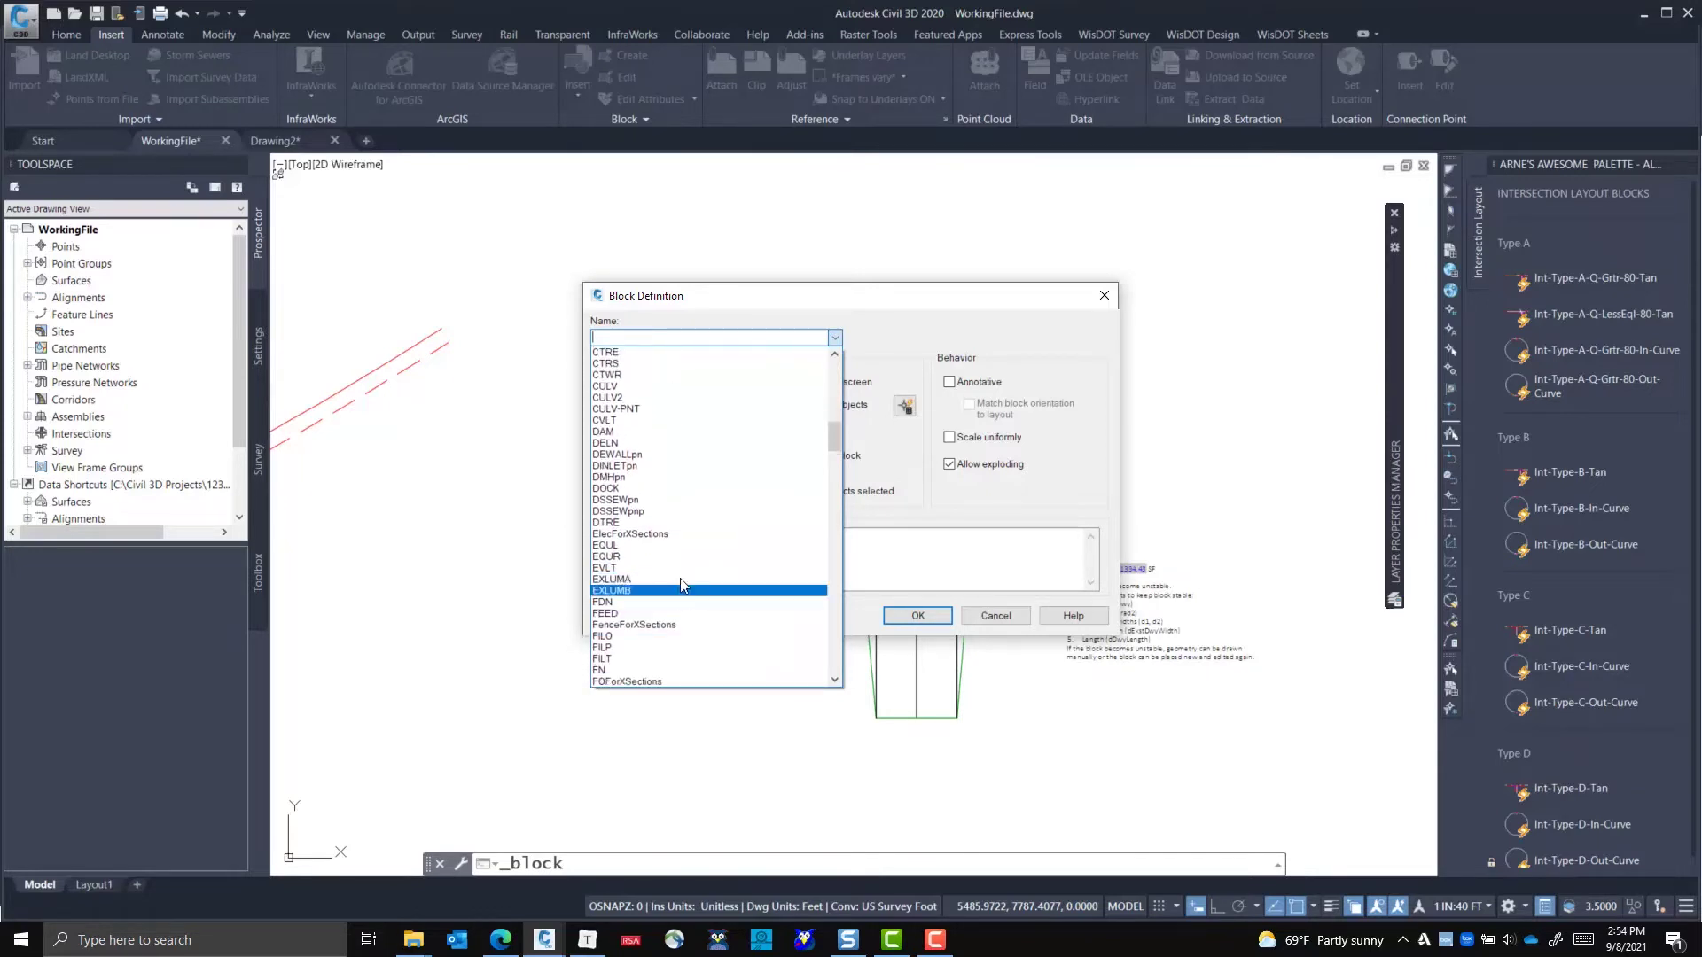
pyautogui.scroll(-3, 798, 541)
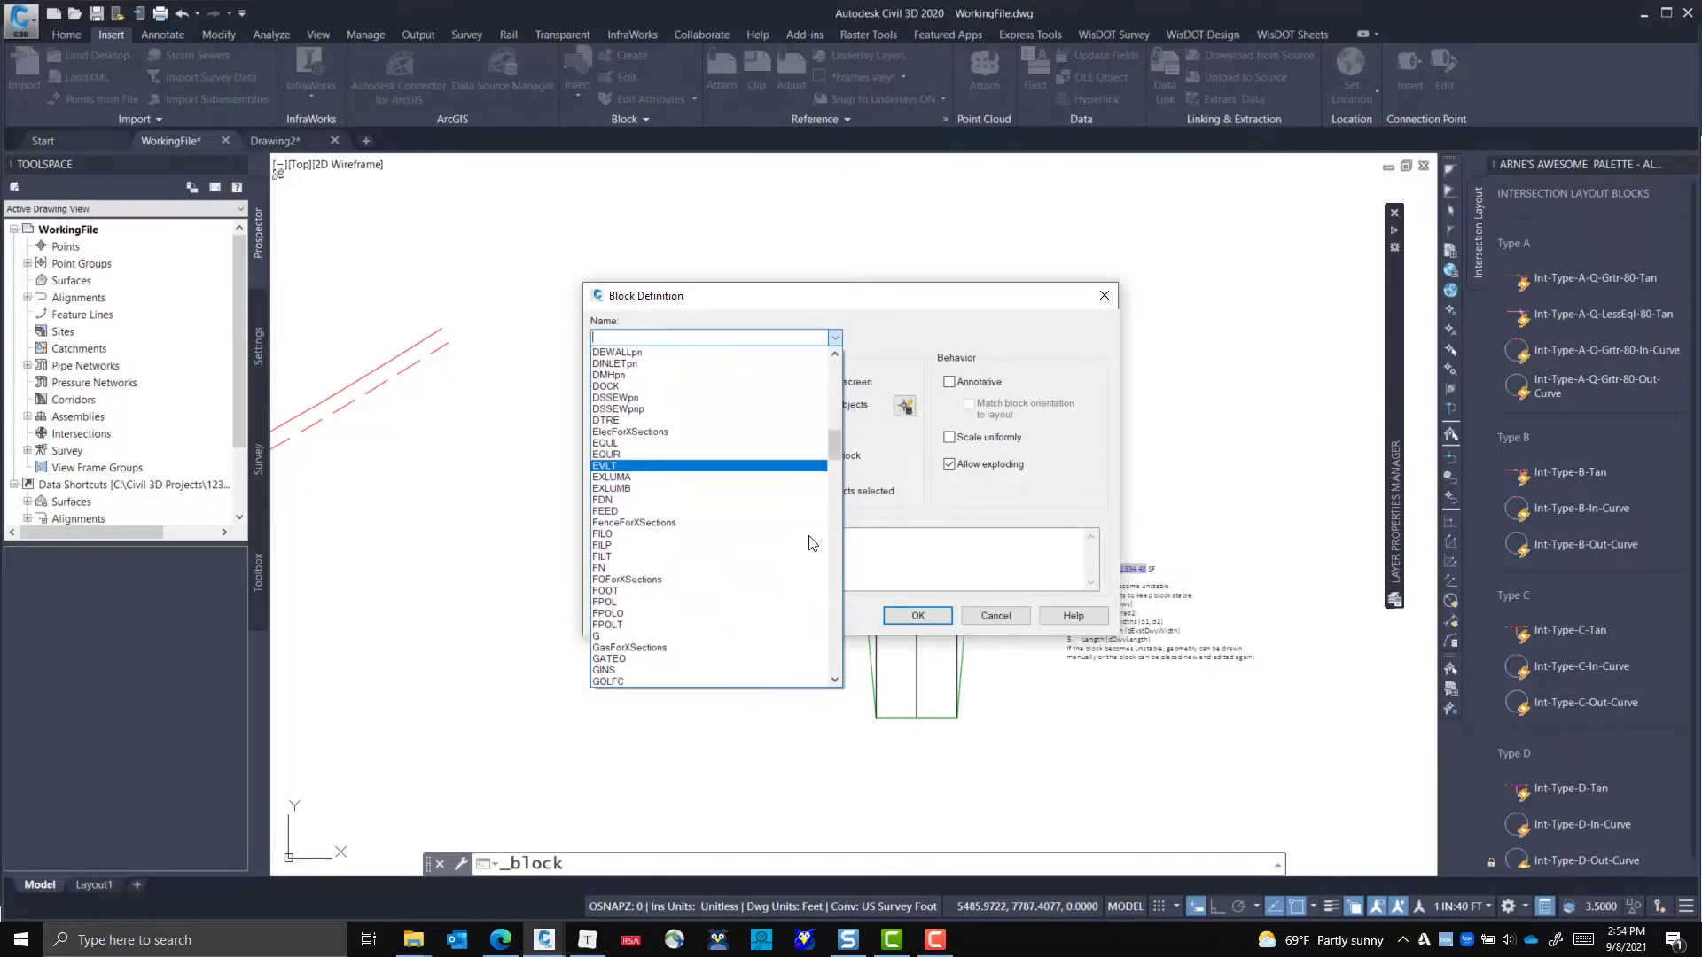
pyautogui.moveTo(833, 452); pyautogui.dragTo(753, 340)
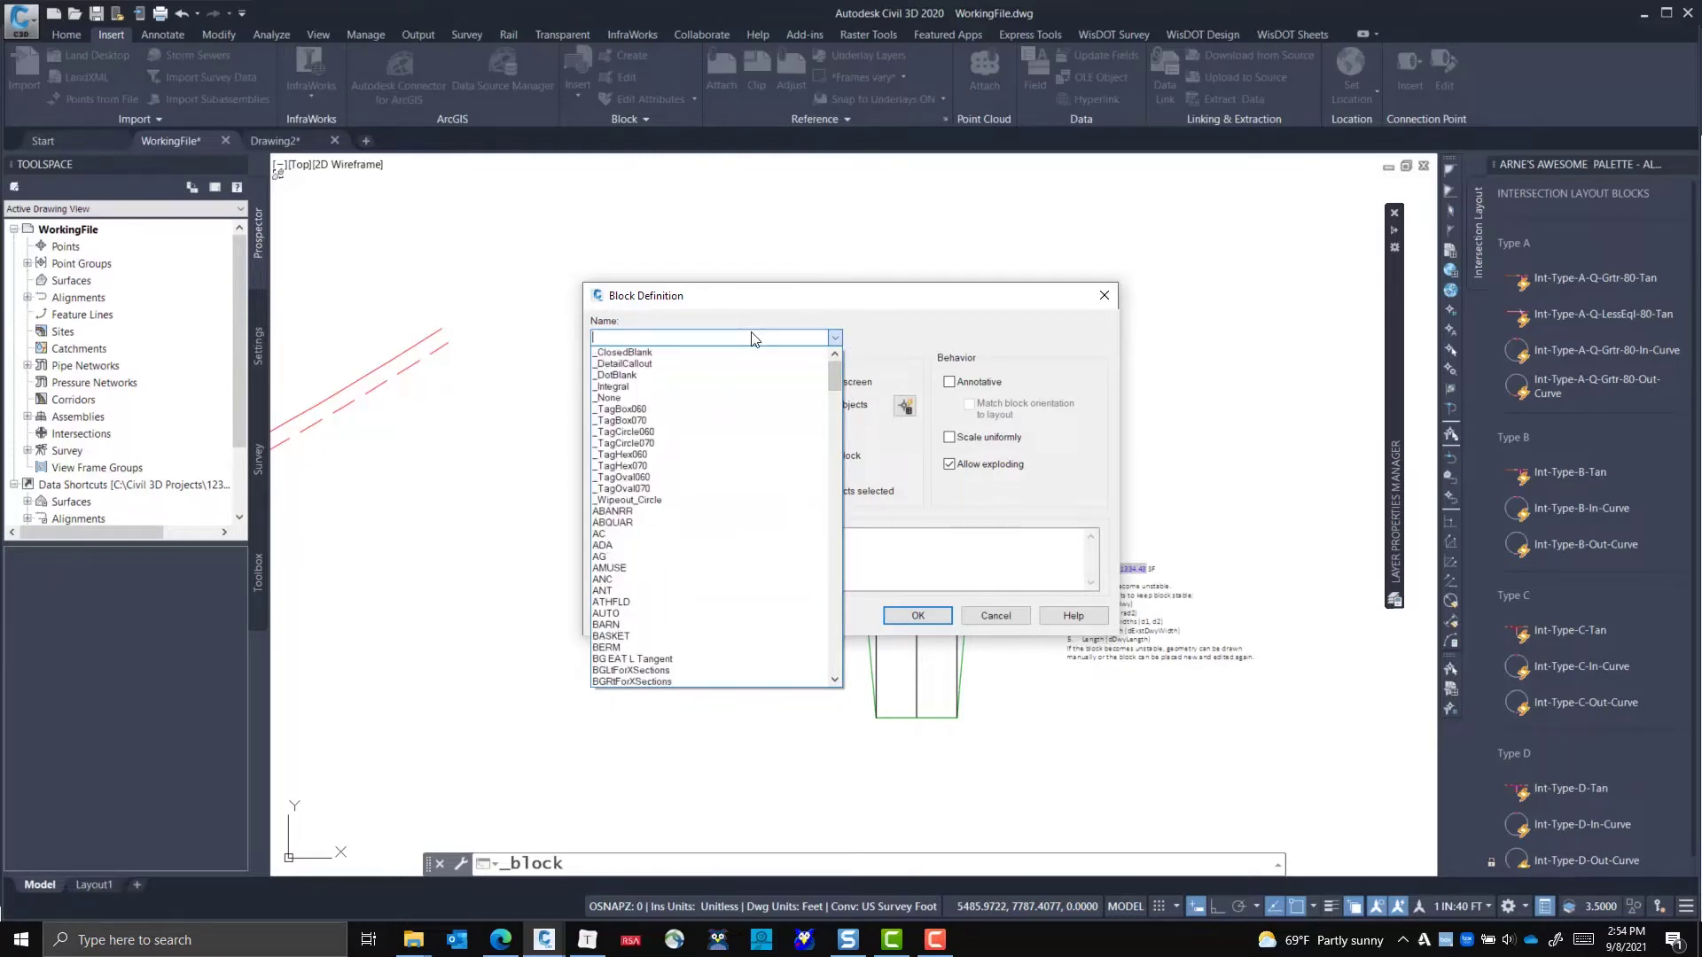
pyautogui.write('Rurl')
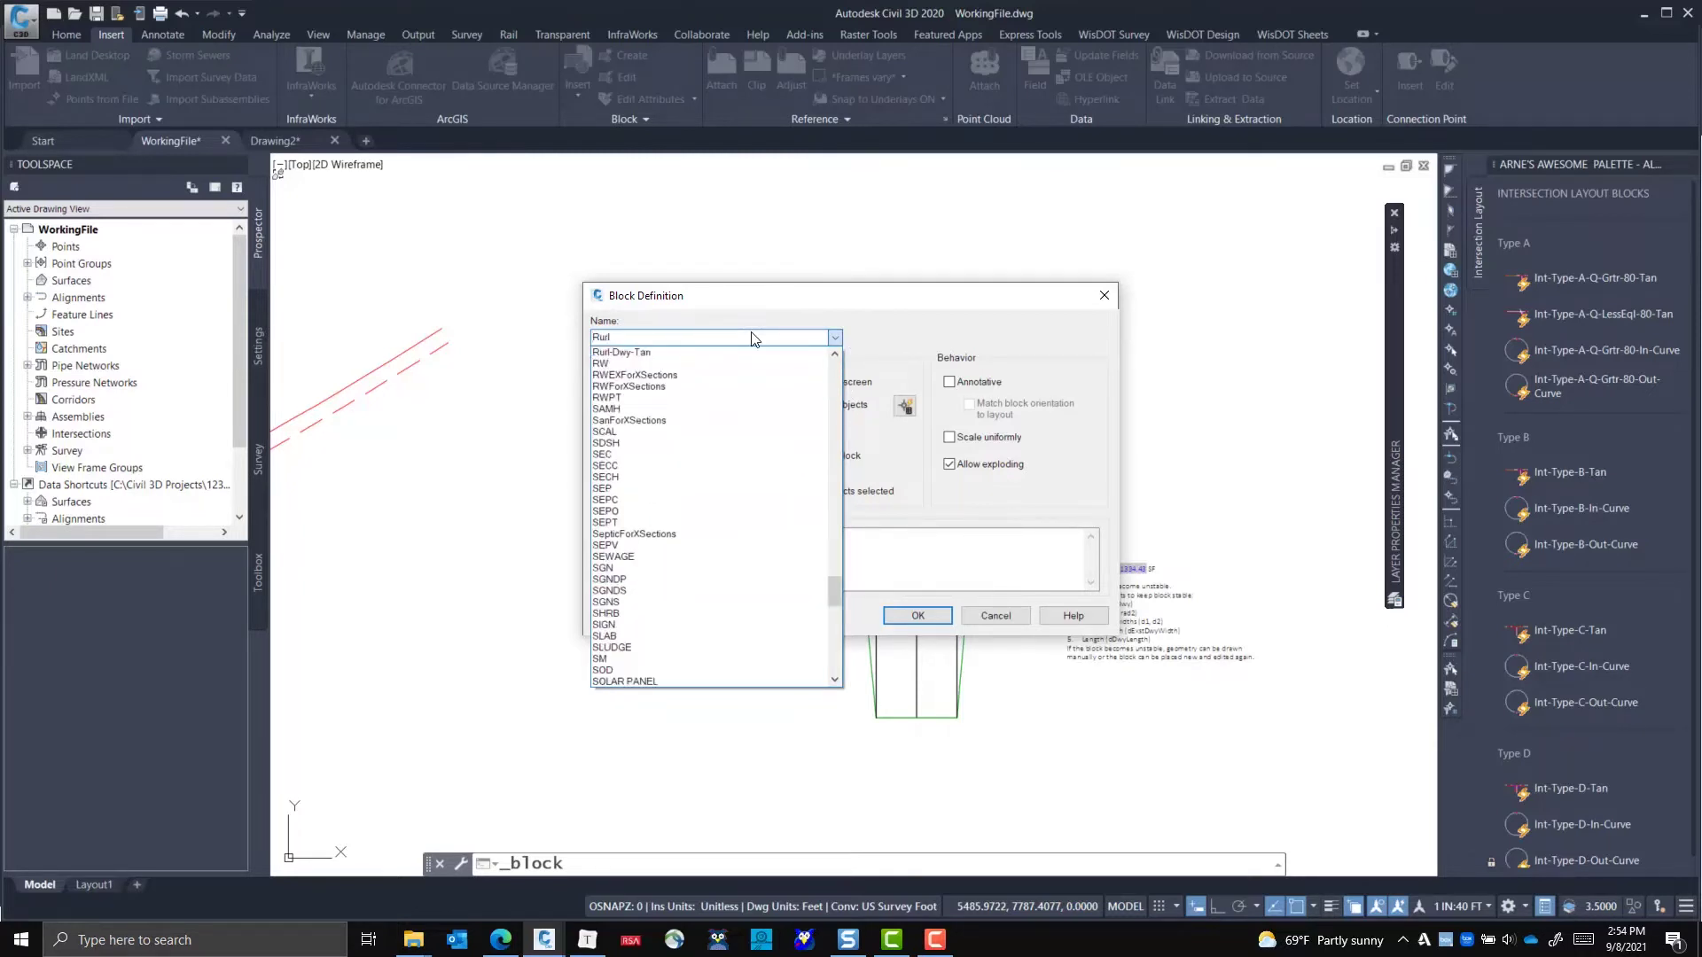
pyautogui.write('-Dwy-In-Curve')
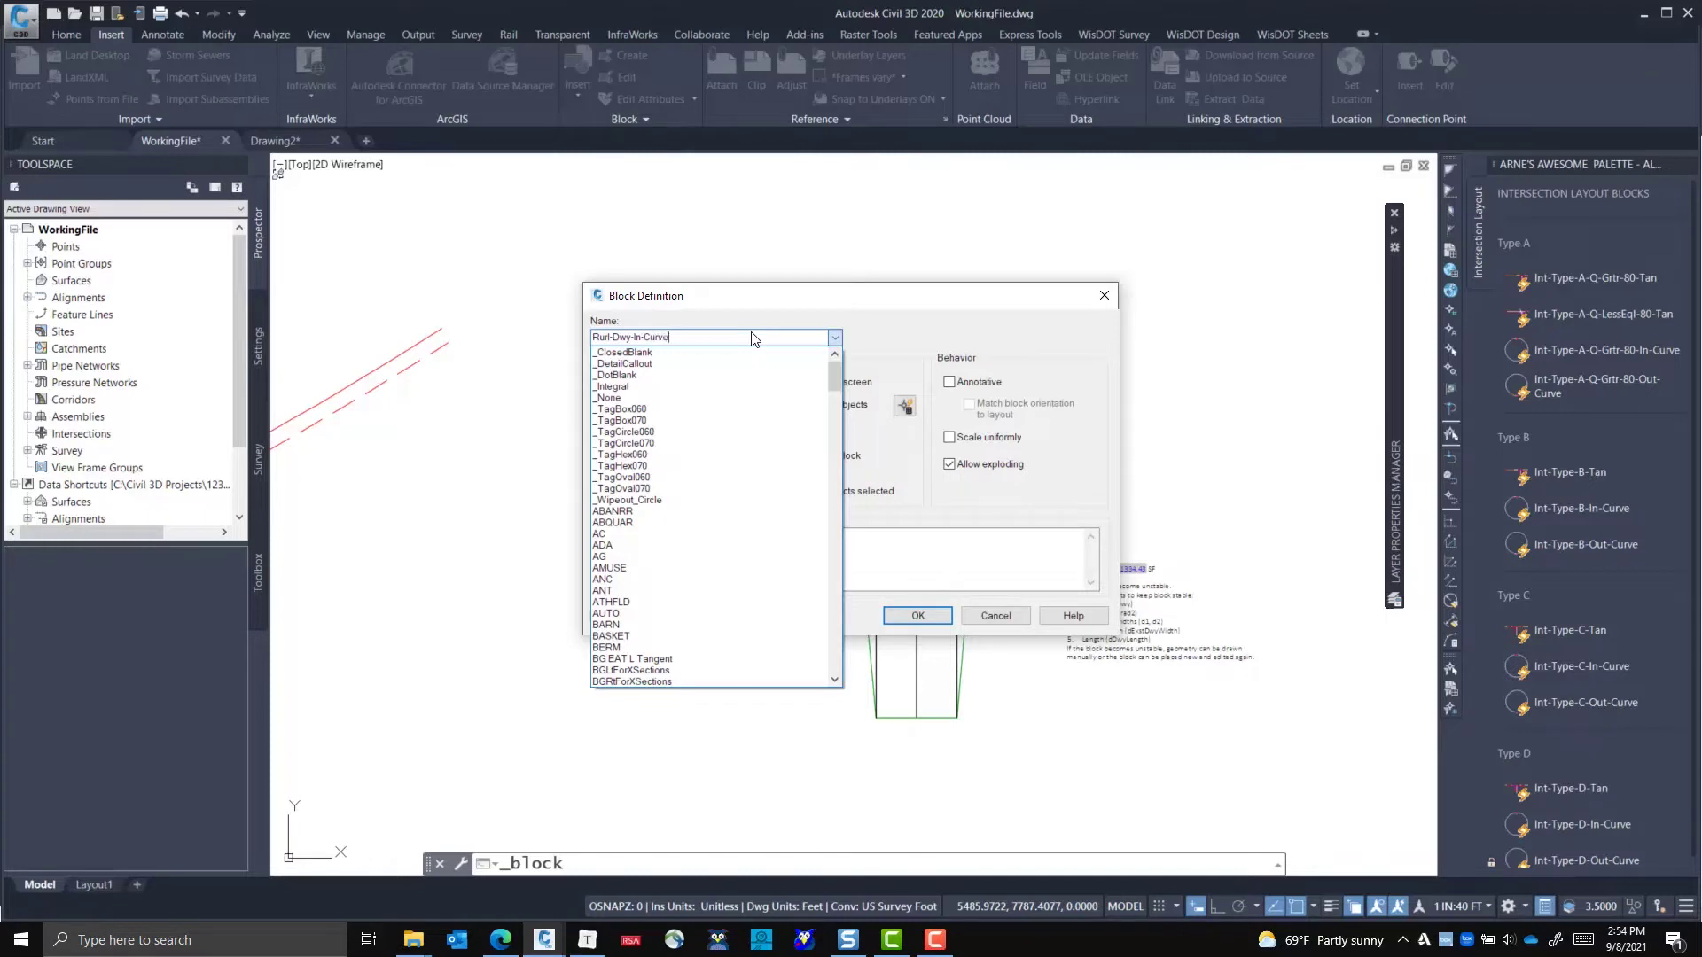
pyautogui.click(752, 338)
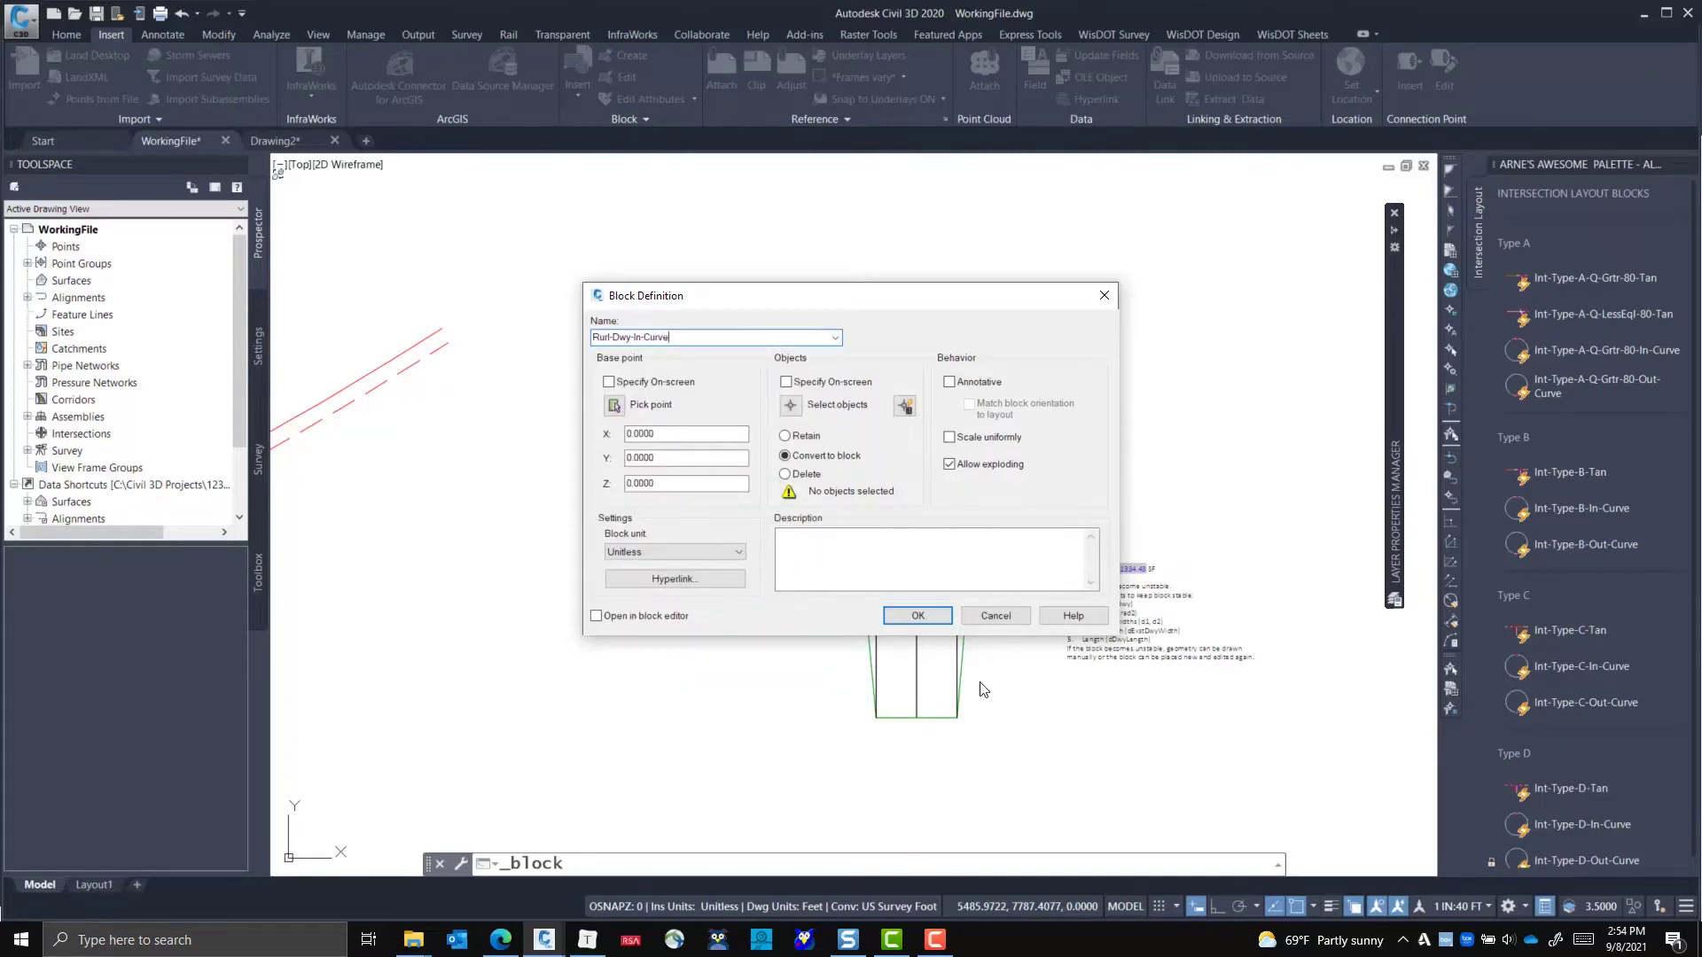
# - Create the block without any objects and have it opened in the block editor
pyautogui.click(640, 617)
pyautogui.click(918, 616)
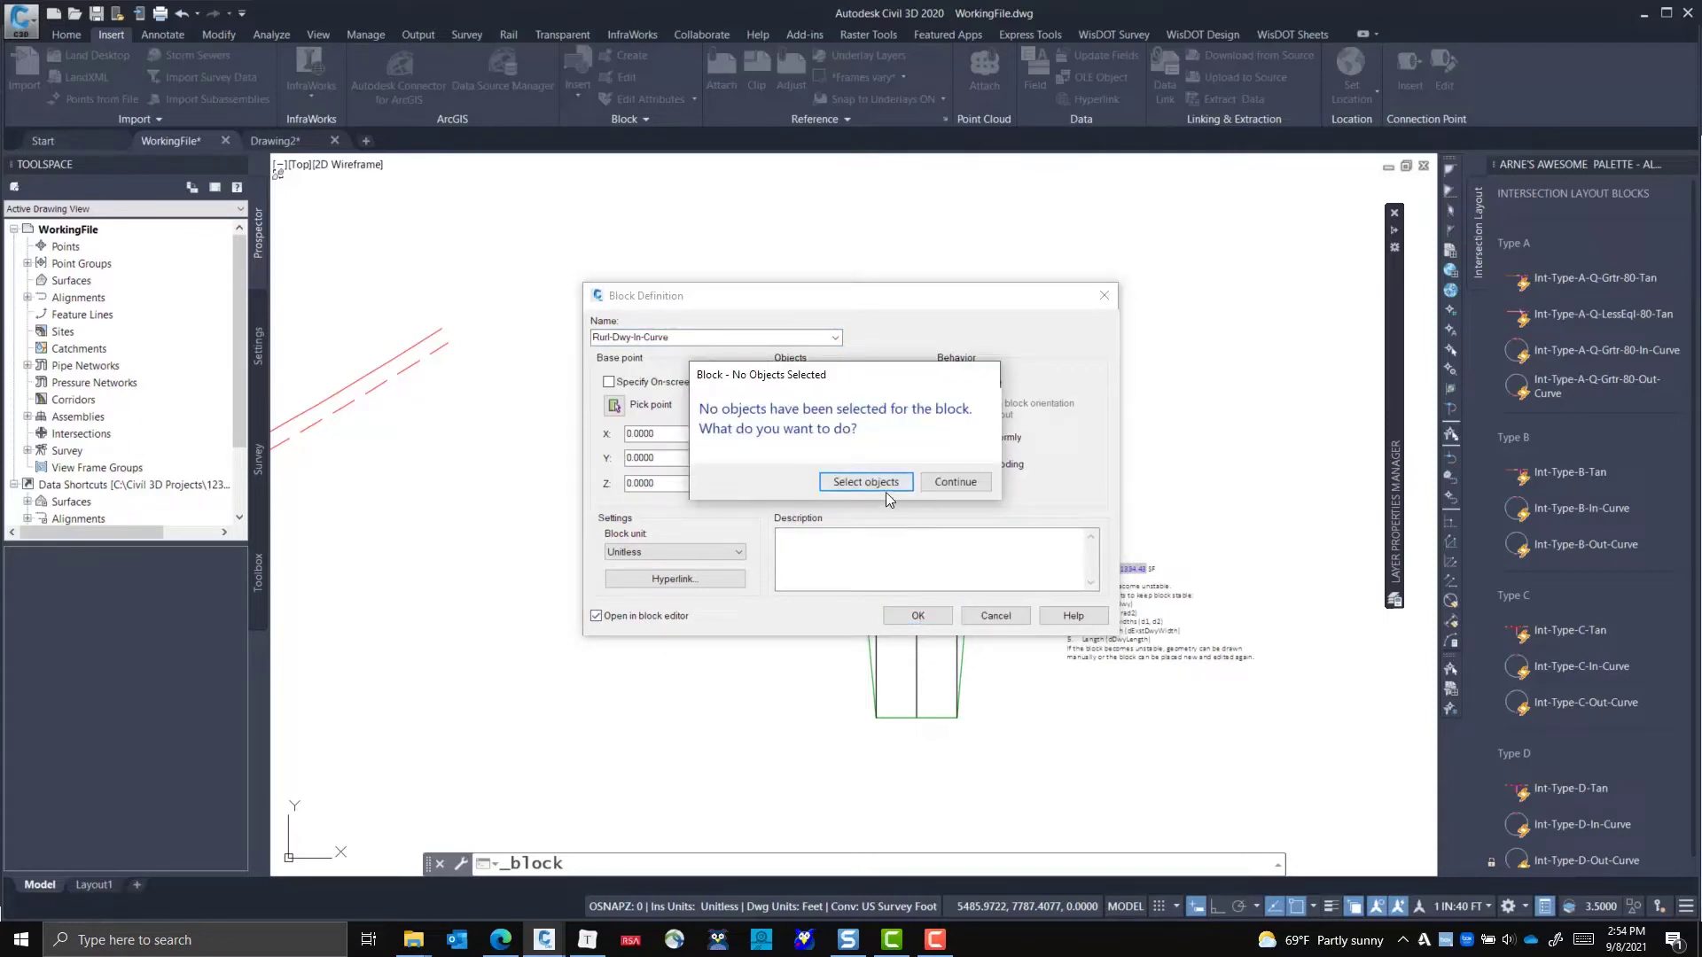
pyautogui.click(987, 484)
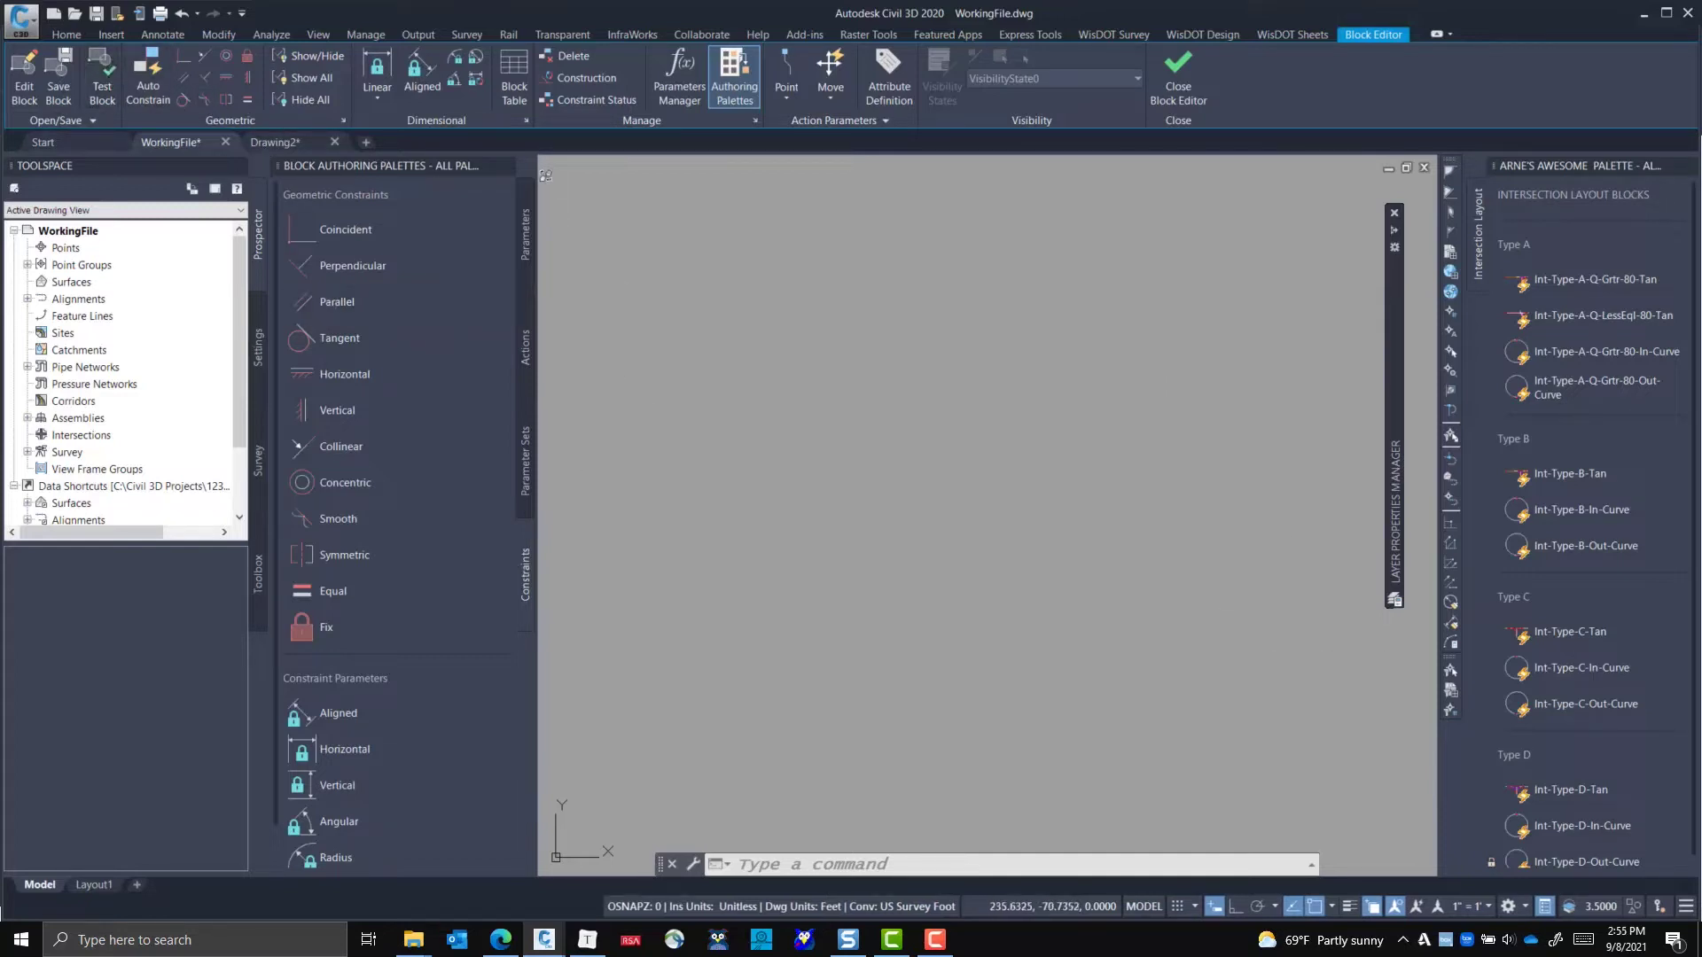
# - Draw a horizontal line starting at -50,0 and extending 50 units along X with no Y offset
pyautogui.write('l')
pyautogui.press('Return')
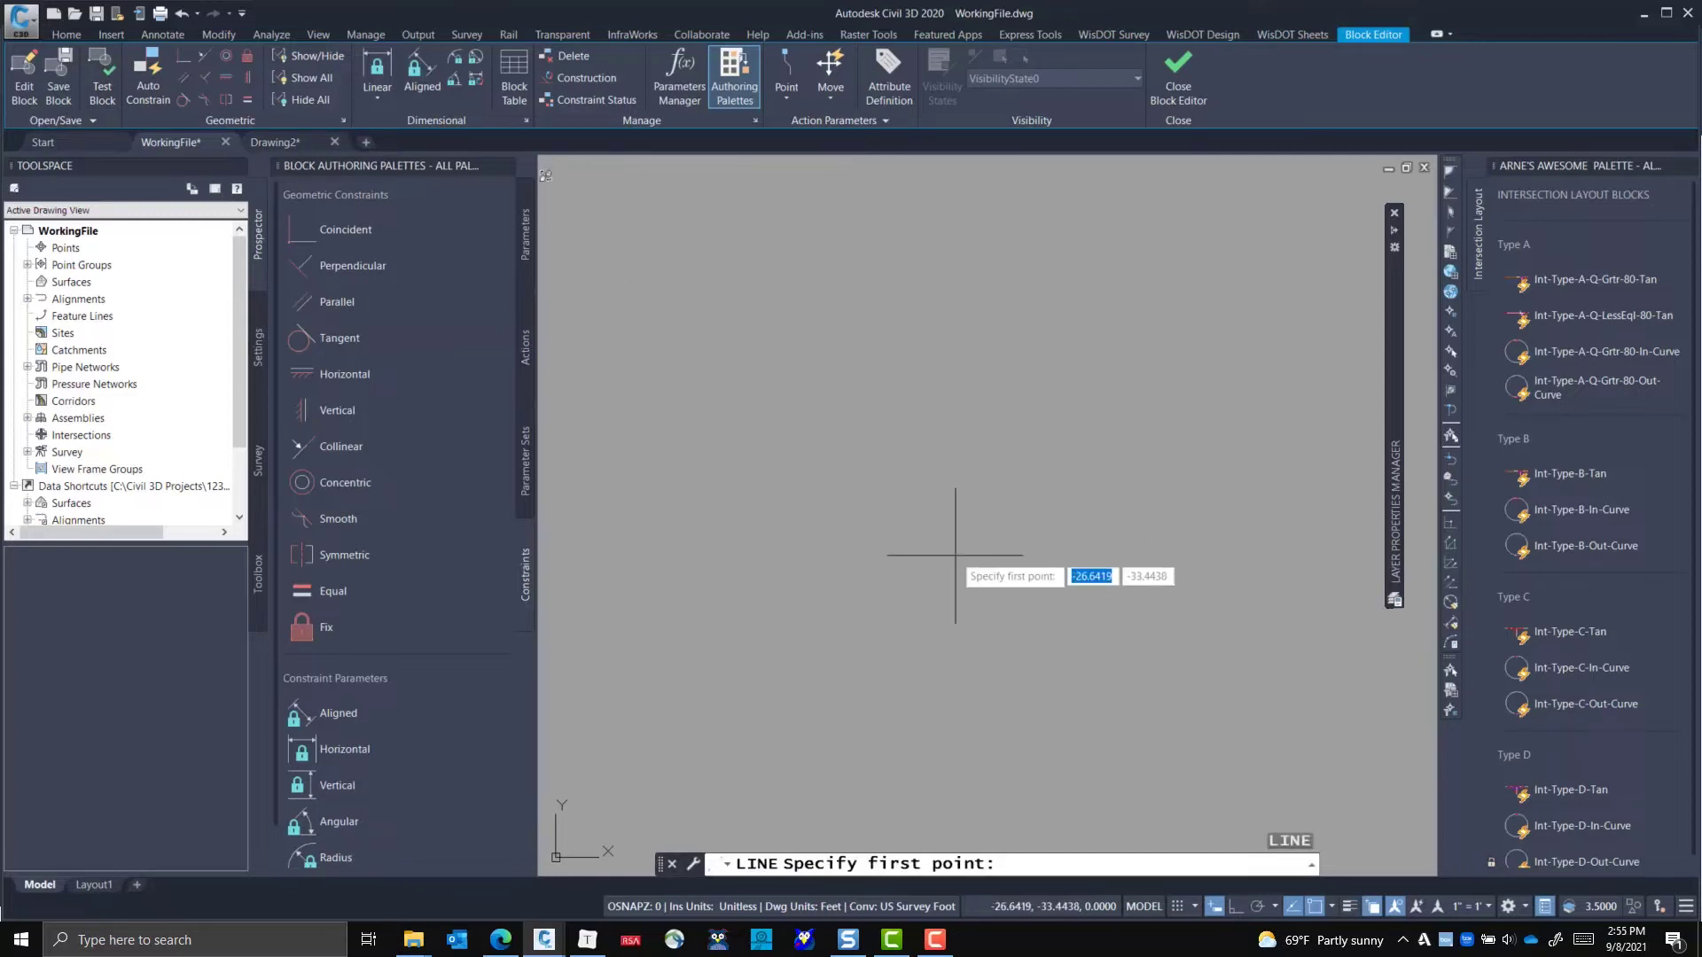
pyautogui.write('-05')
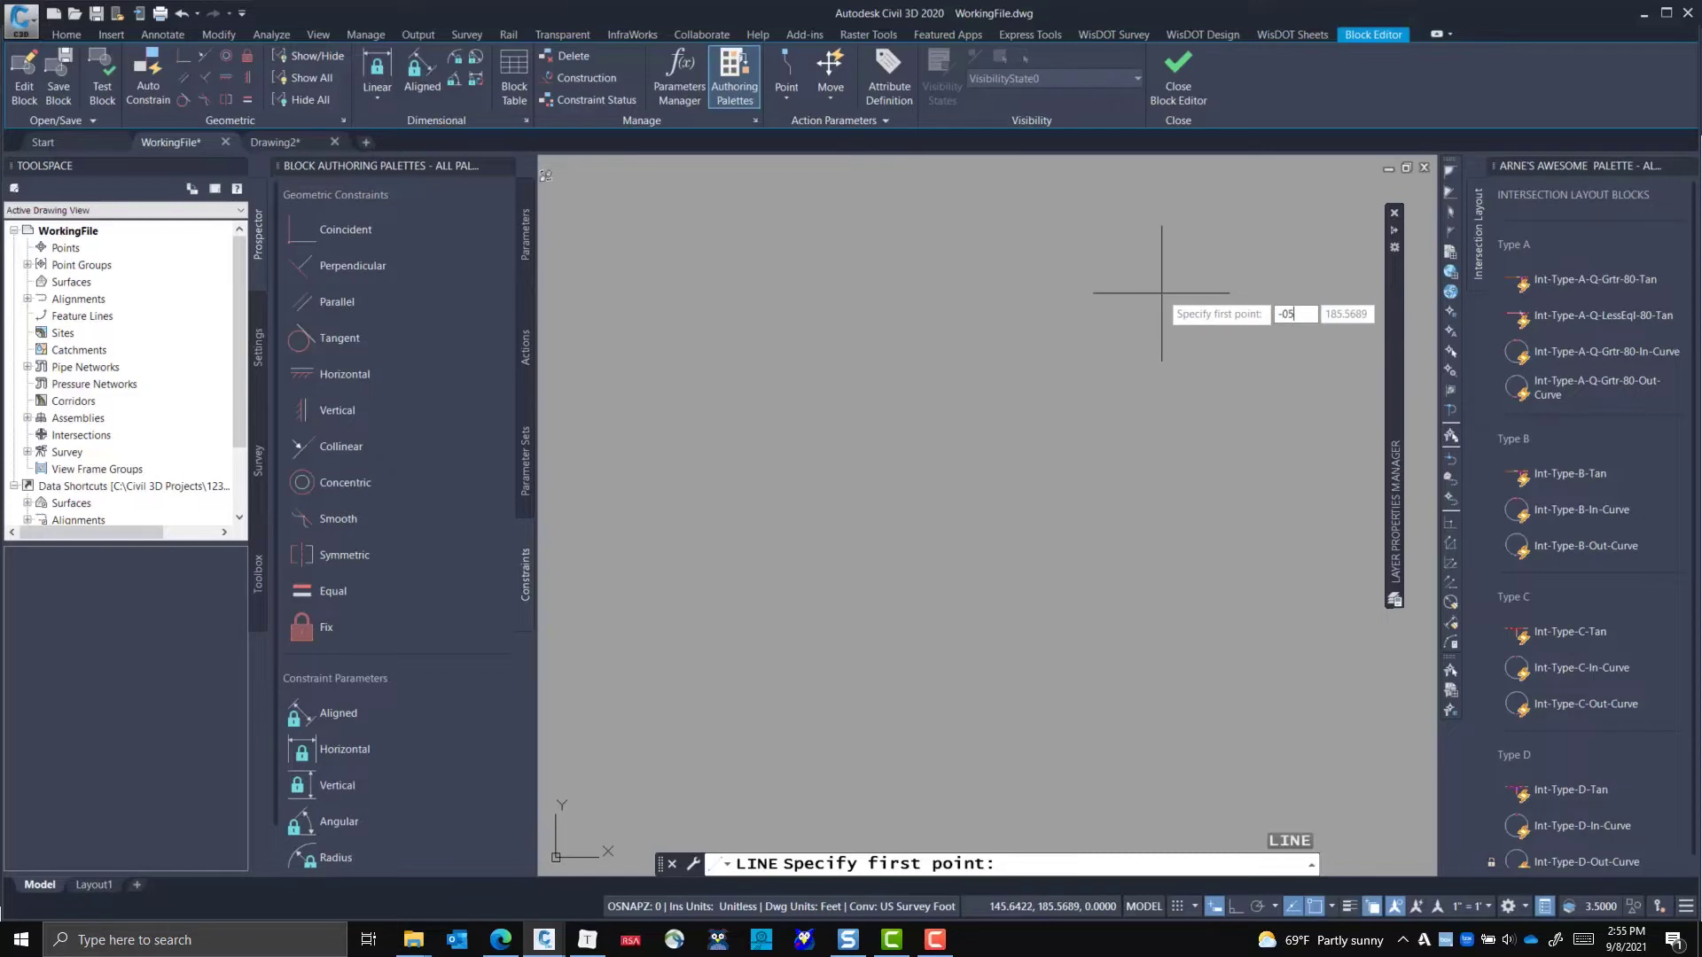
pyautogui.write('50')
pyautogui.press('Tab')
pyautogui.write('0')
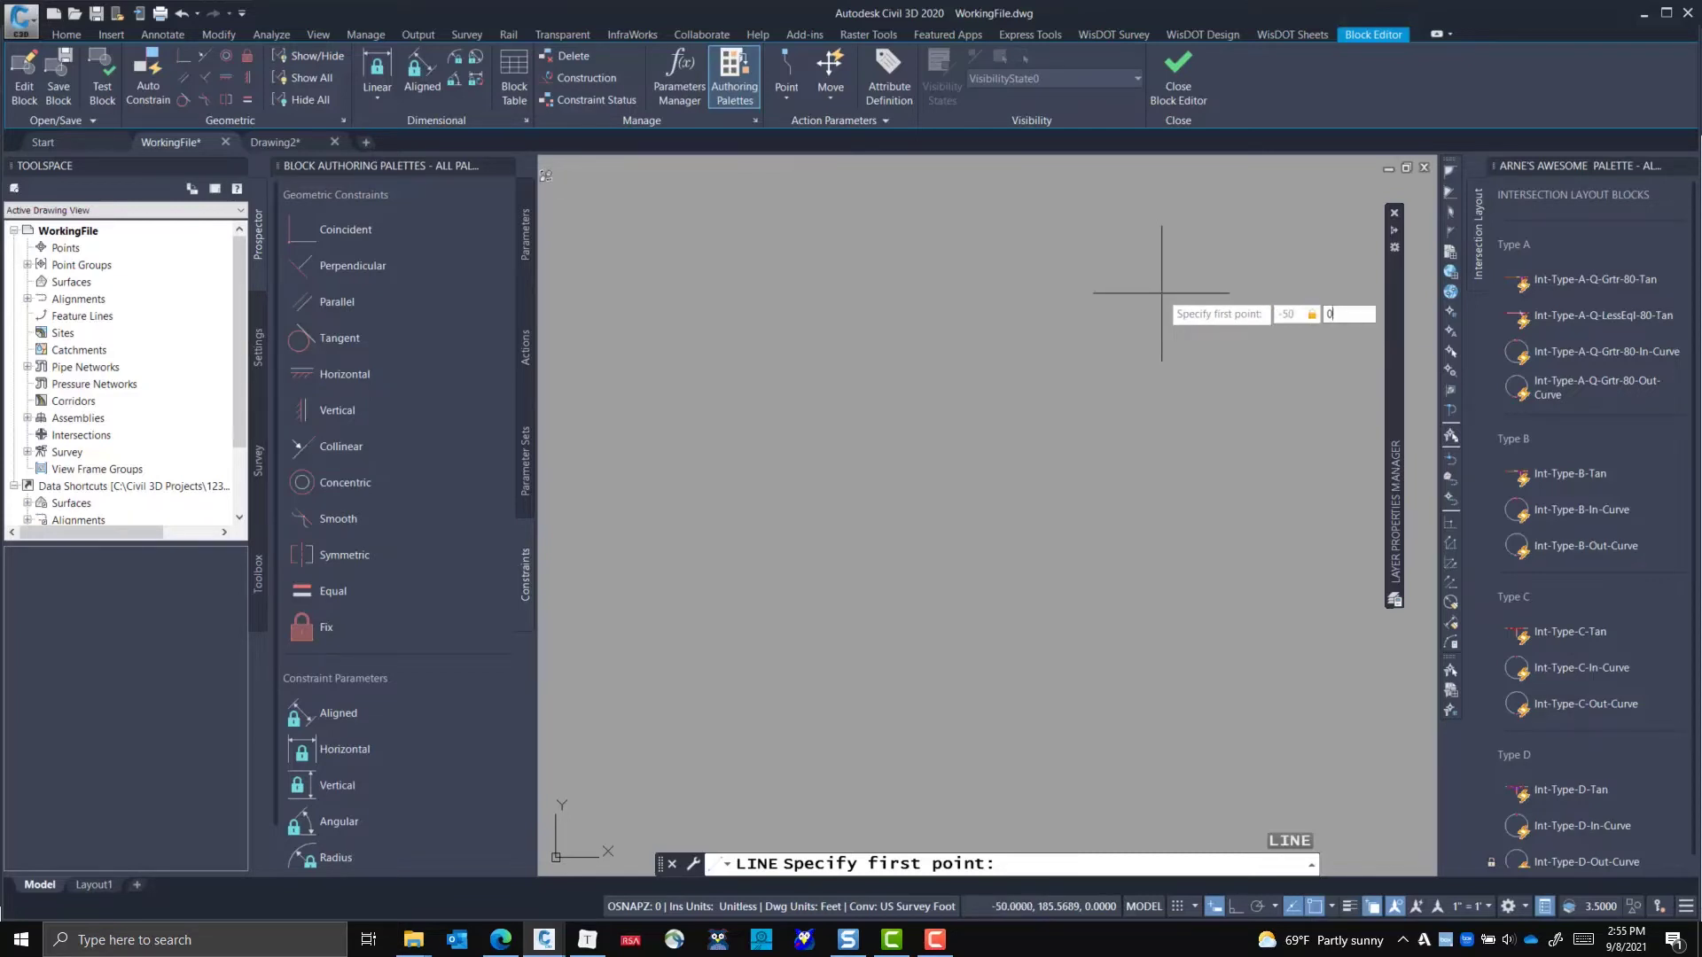
pyautogui.press('Return')
pyautogui.write('50')
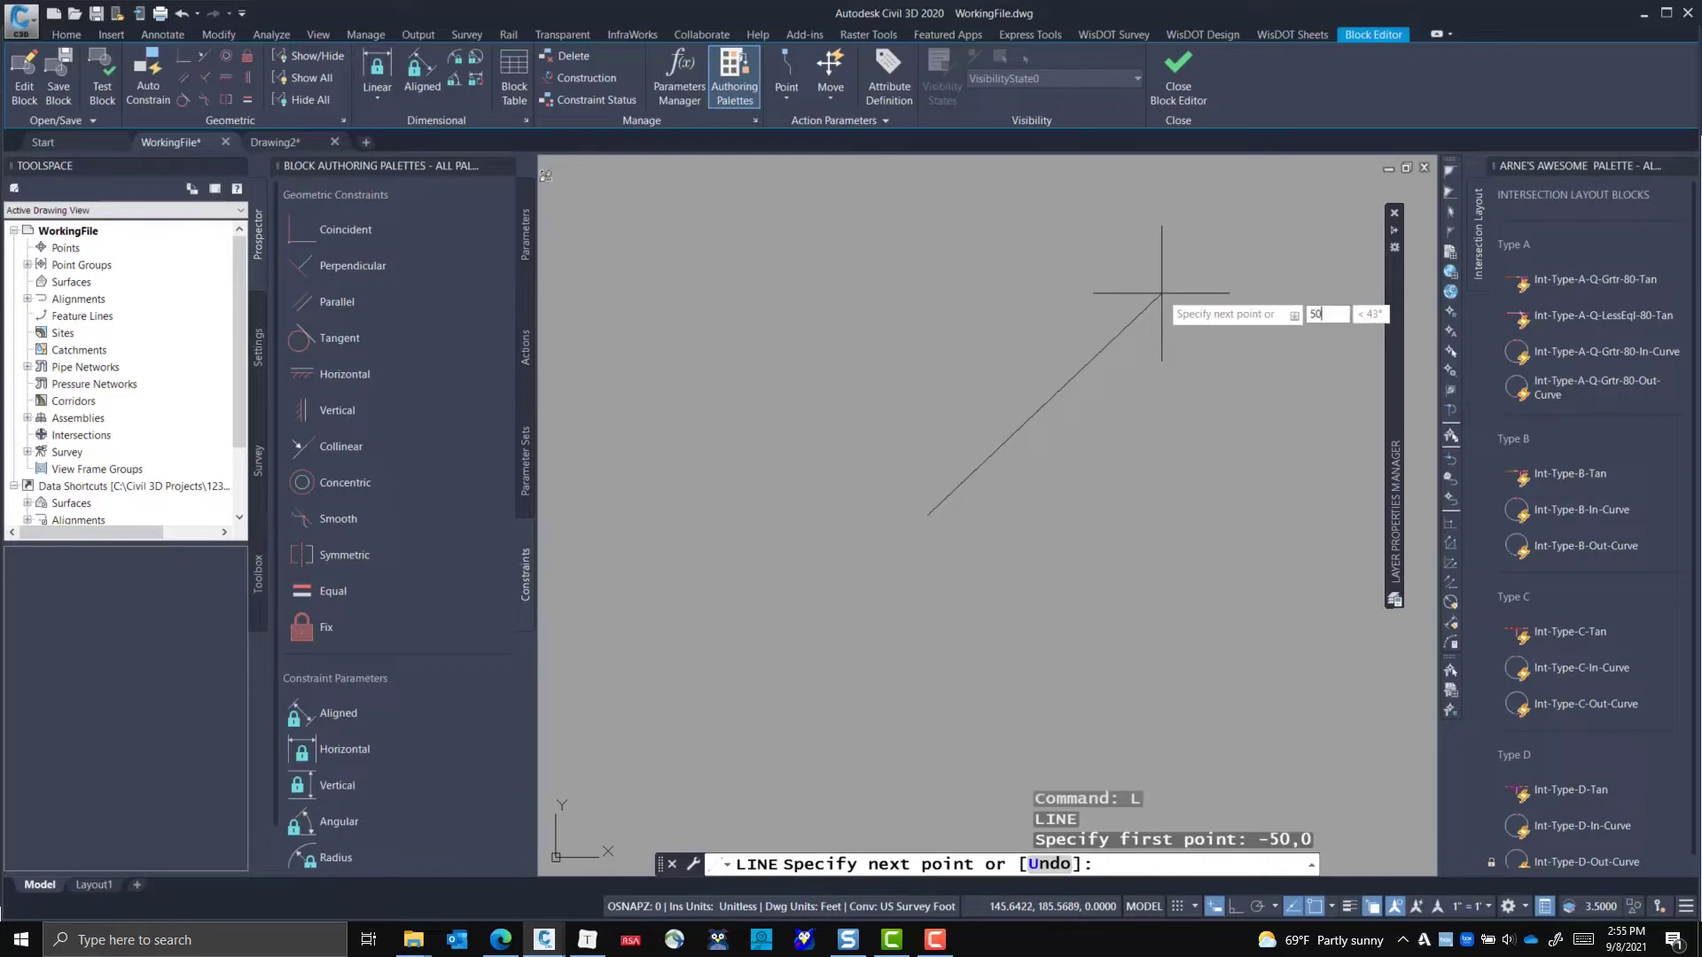
pyautogui.press('Tab')
pyautogui.write('0')
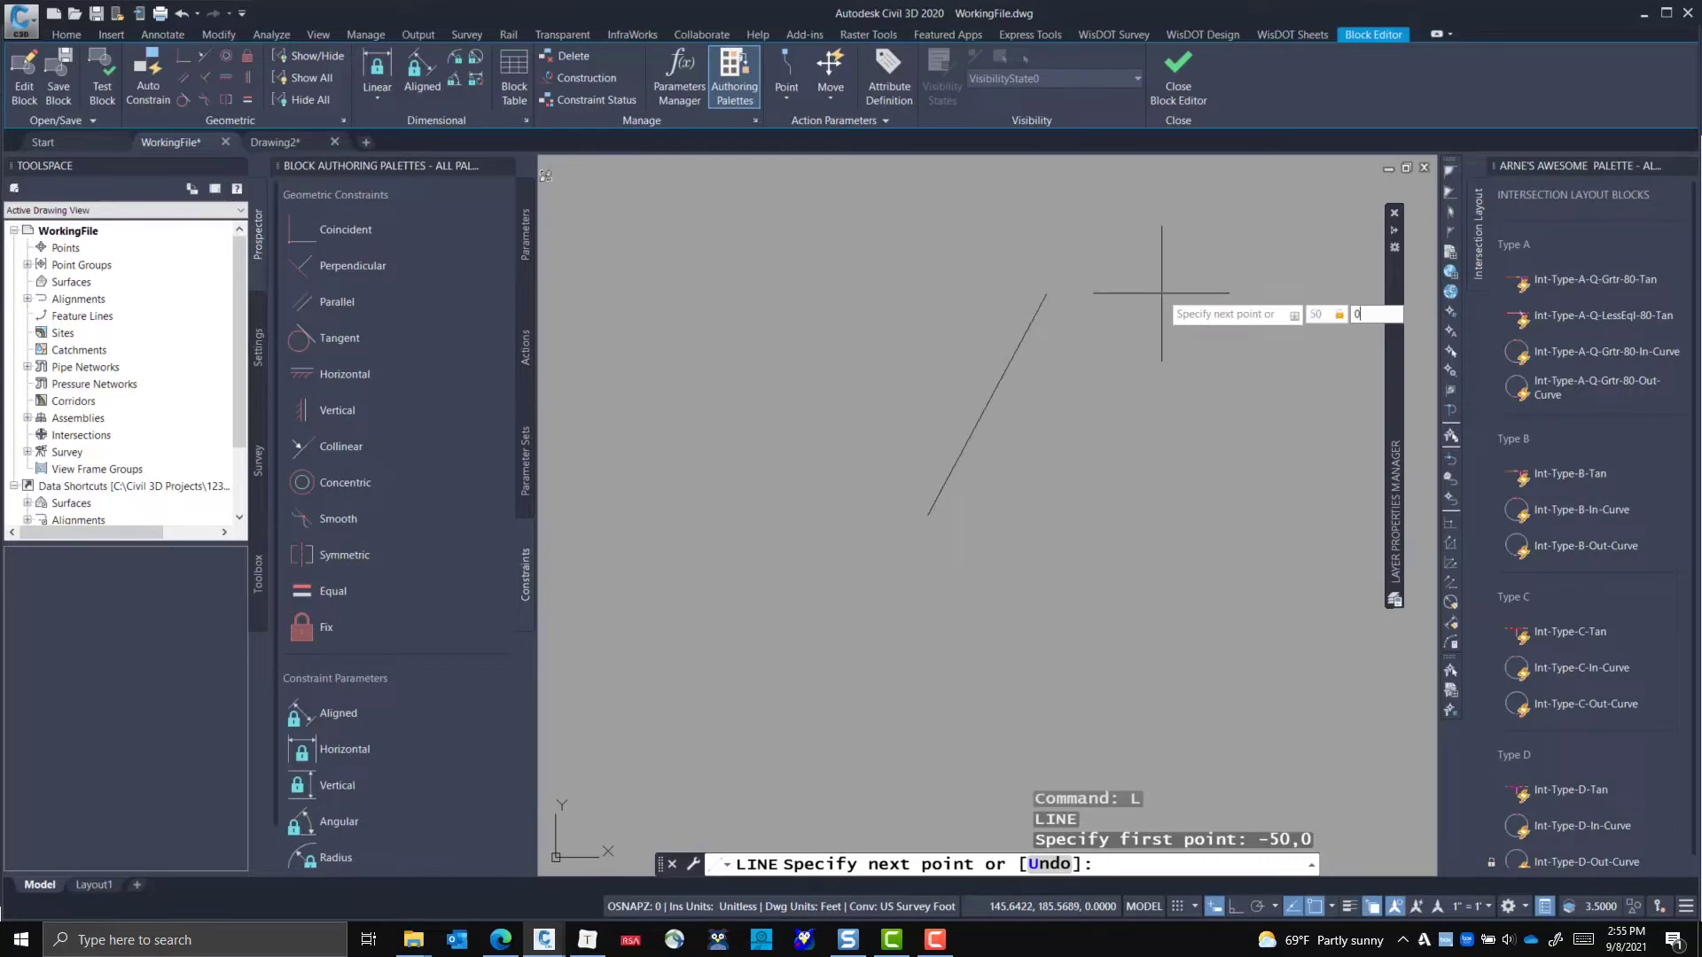
pyautogui.press('Return')
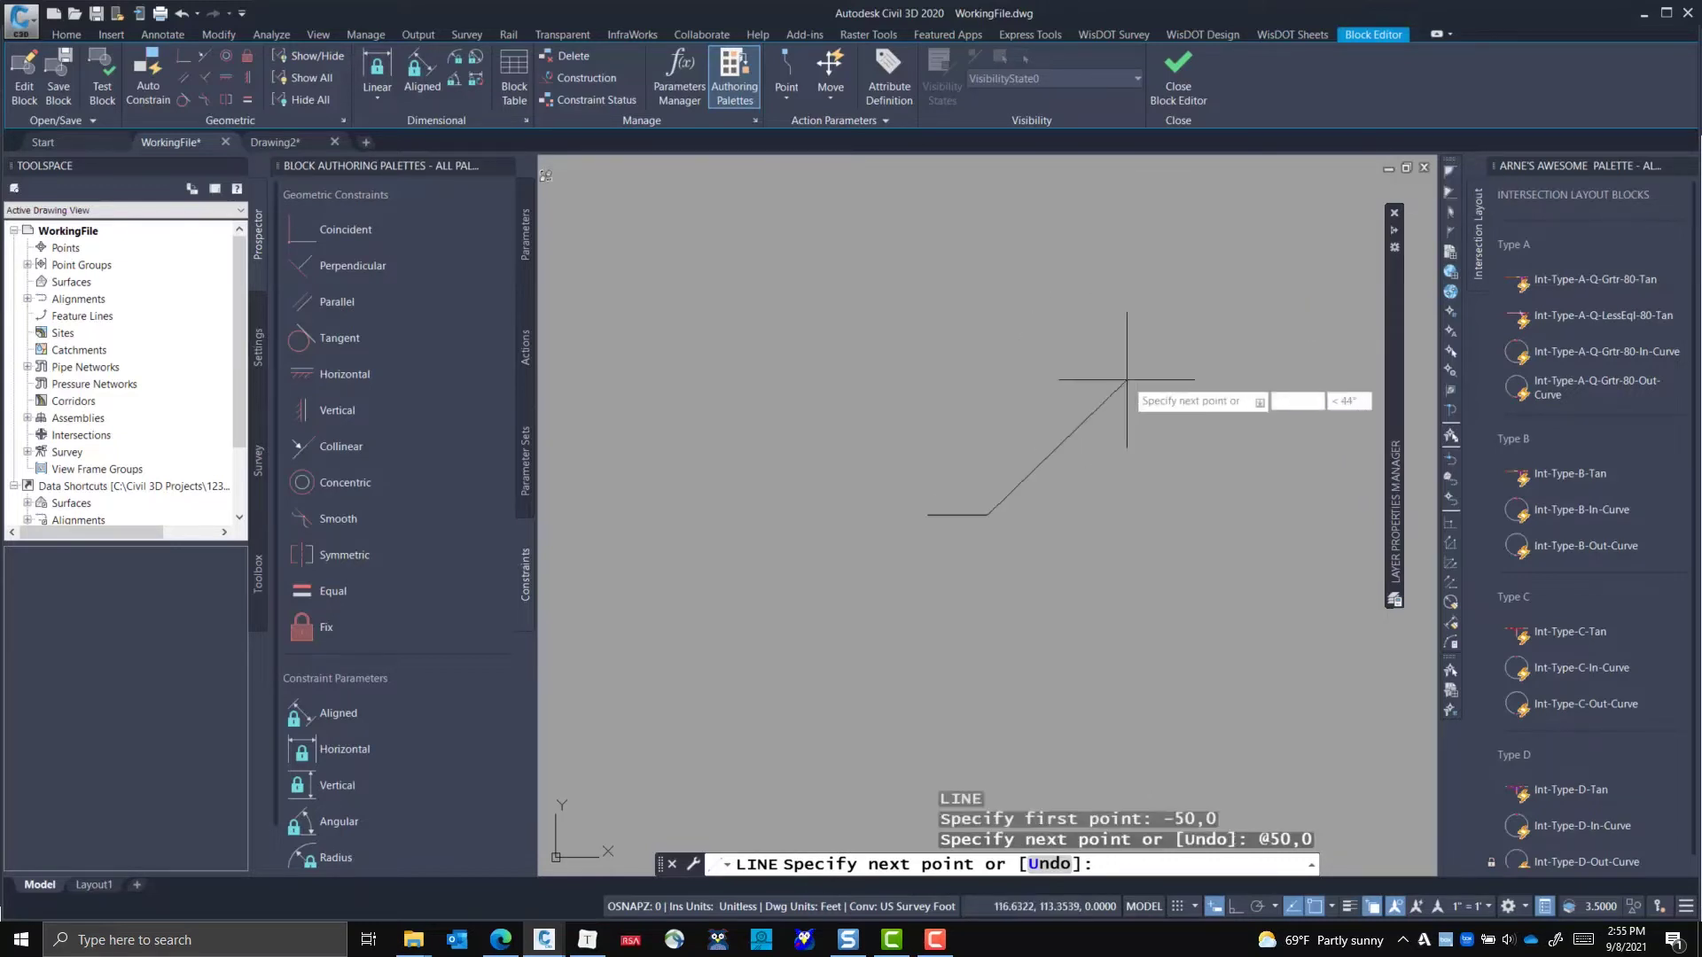
pyautogui.press('Escape')
# - Draw a diagonal line about 55 units long, sloping down to the right from just below the horizontal line
pyautogui.scroll(5, 969, 510)
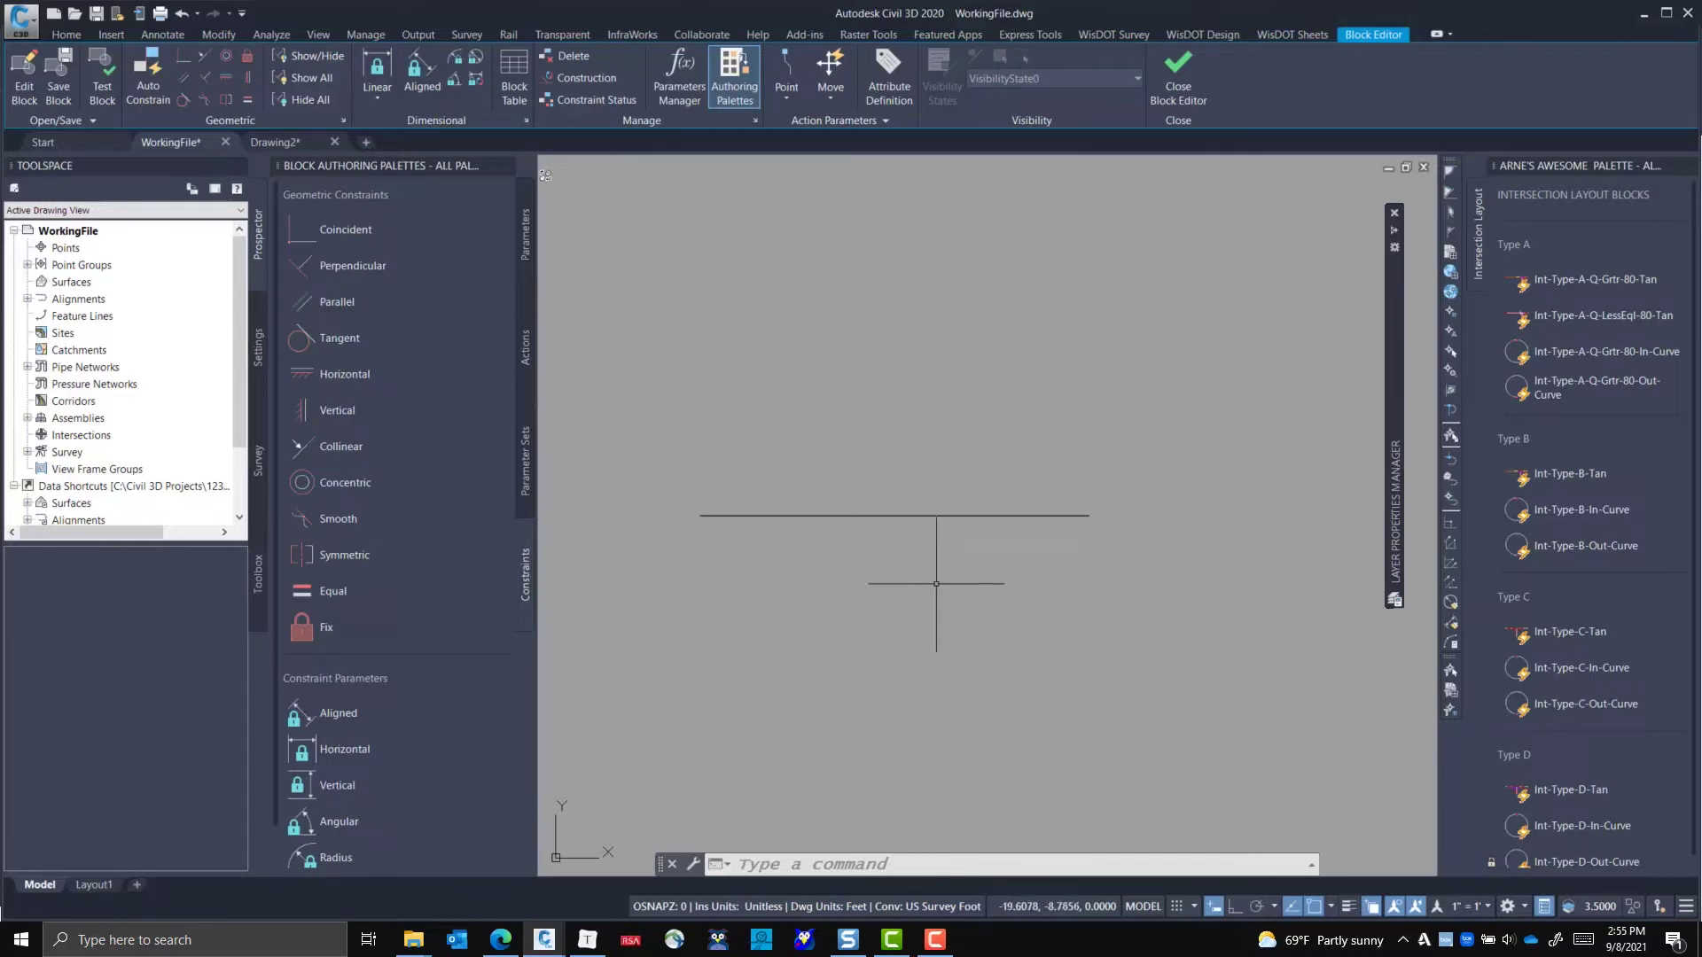
pyautogui.scroll(-2, 962, 662)
pyautogui.moveTo(961, 662)
pyautogui.mouseDown(button='middle')
pyautogui.moveTo(966, 636)
pyautogui.moveTo(918, 589)
pyautogui.moveTo(897, 498)
pyautogui.mouseUp(button='middle')
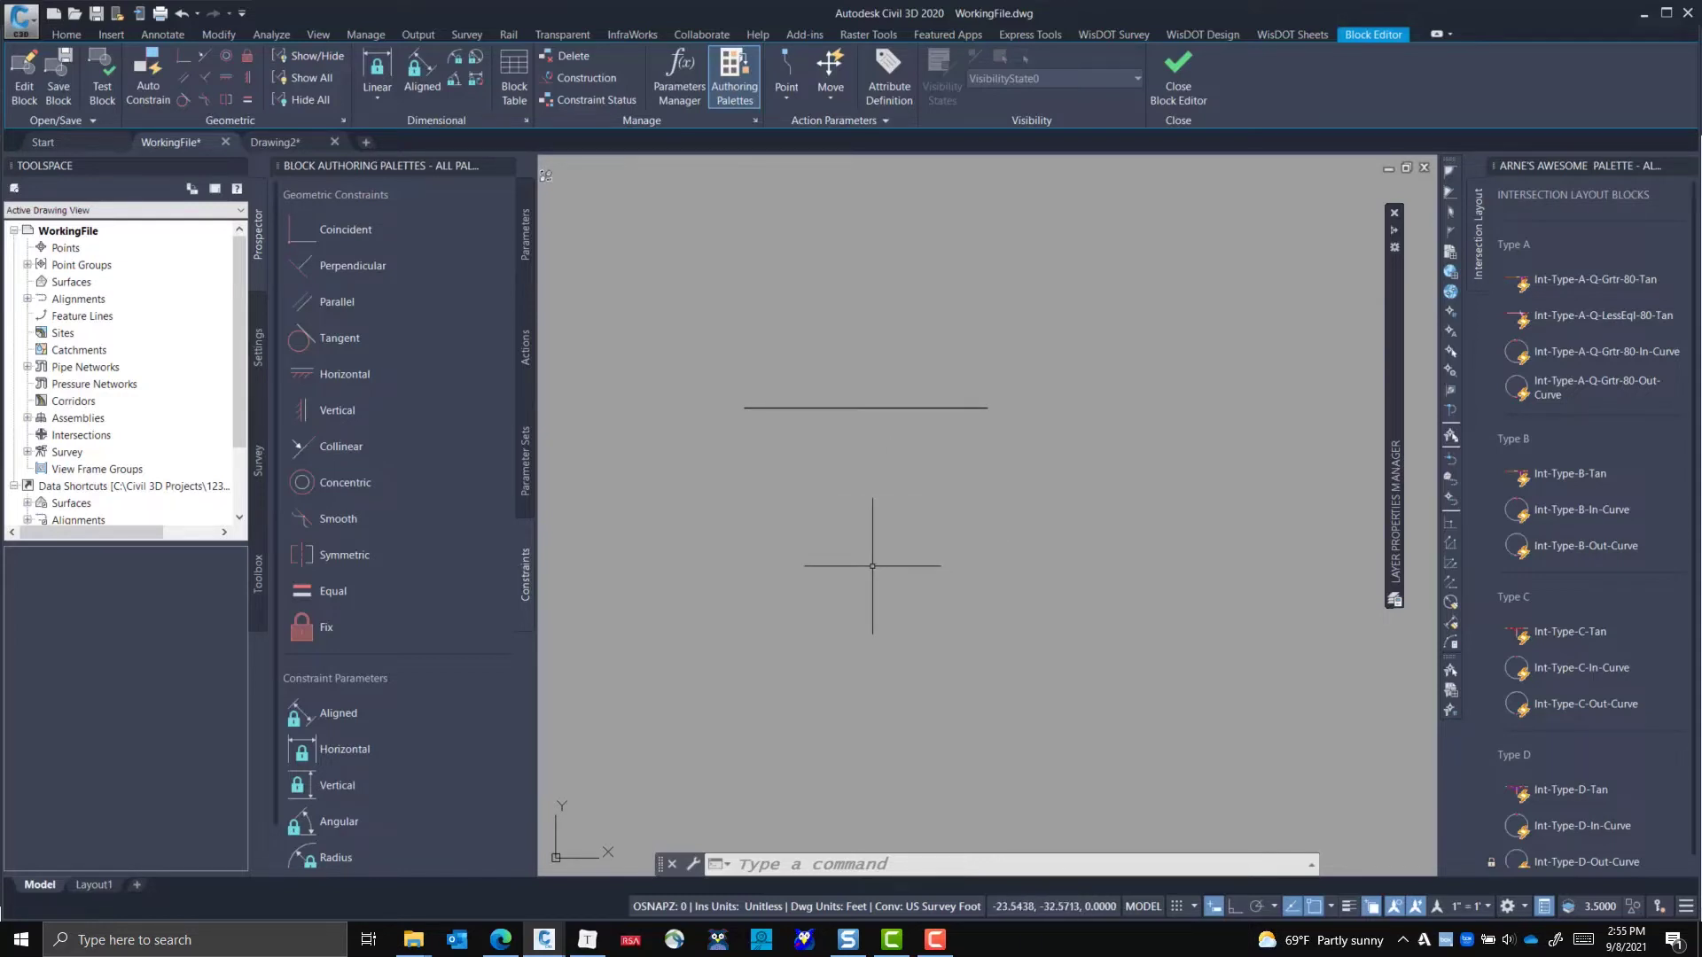
pyautogui.write('l')
pyautogui.press('Return')
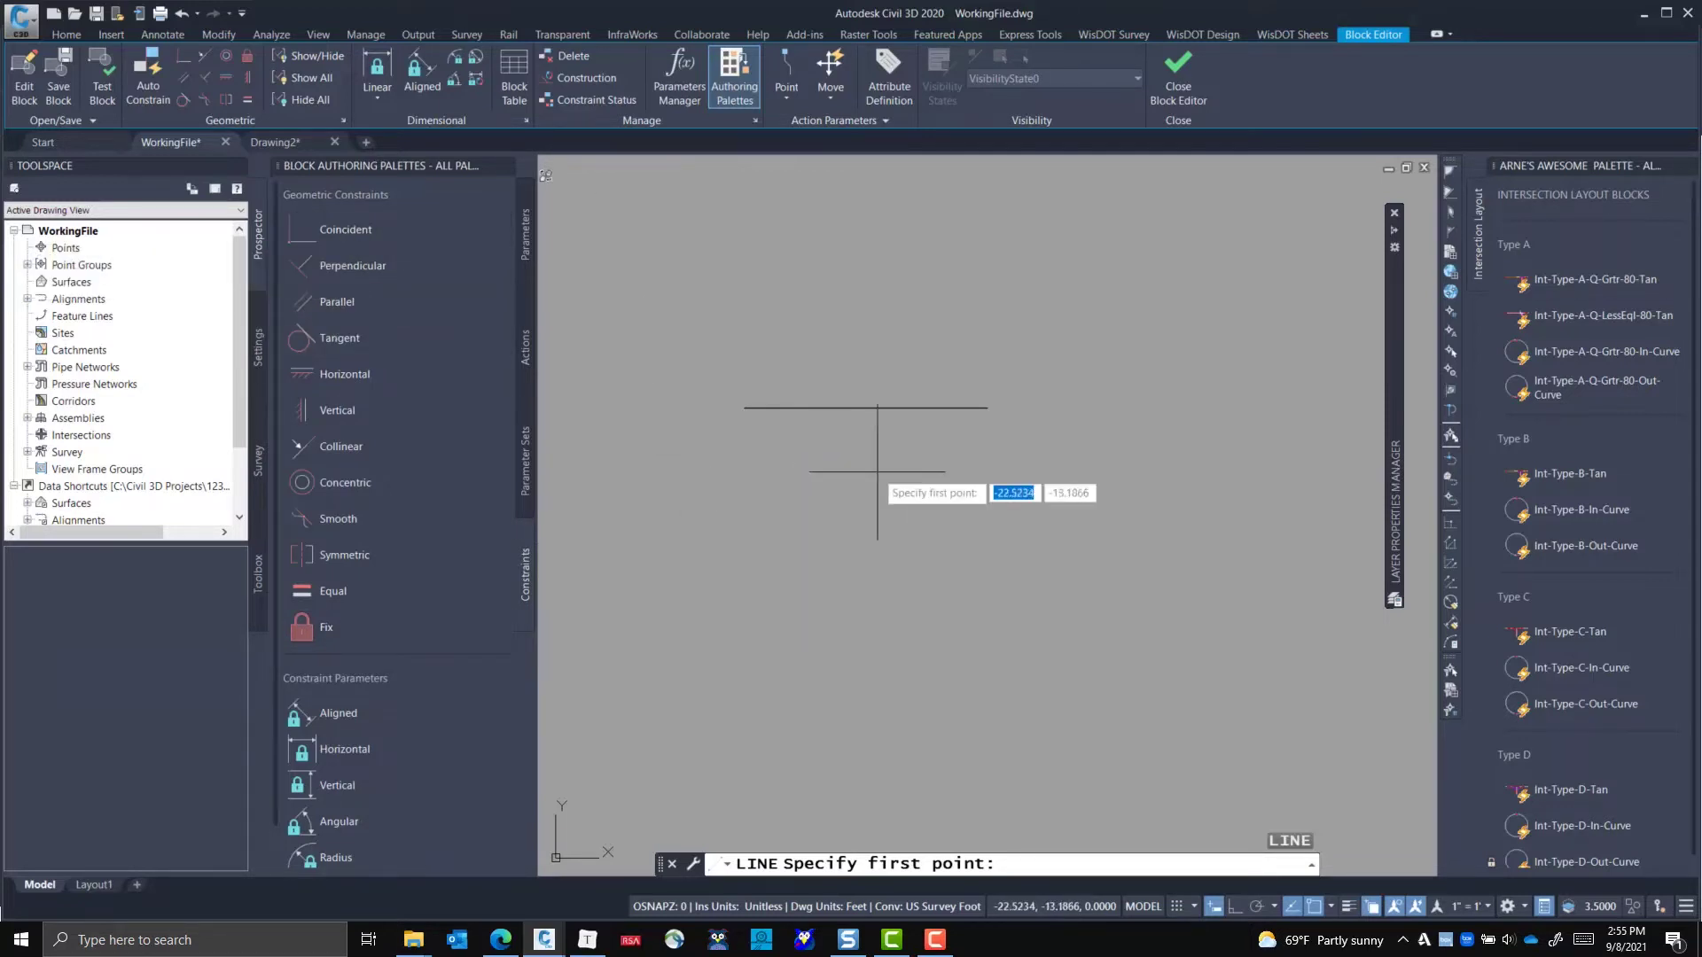
pyautogui.click(929, 445)
pyautogui.click(1126, 627)
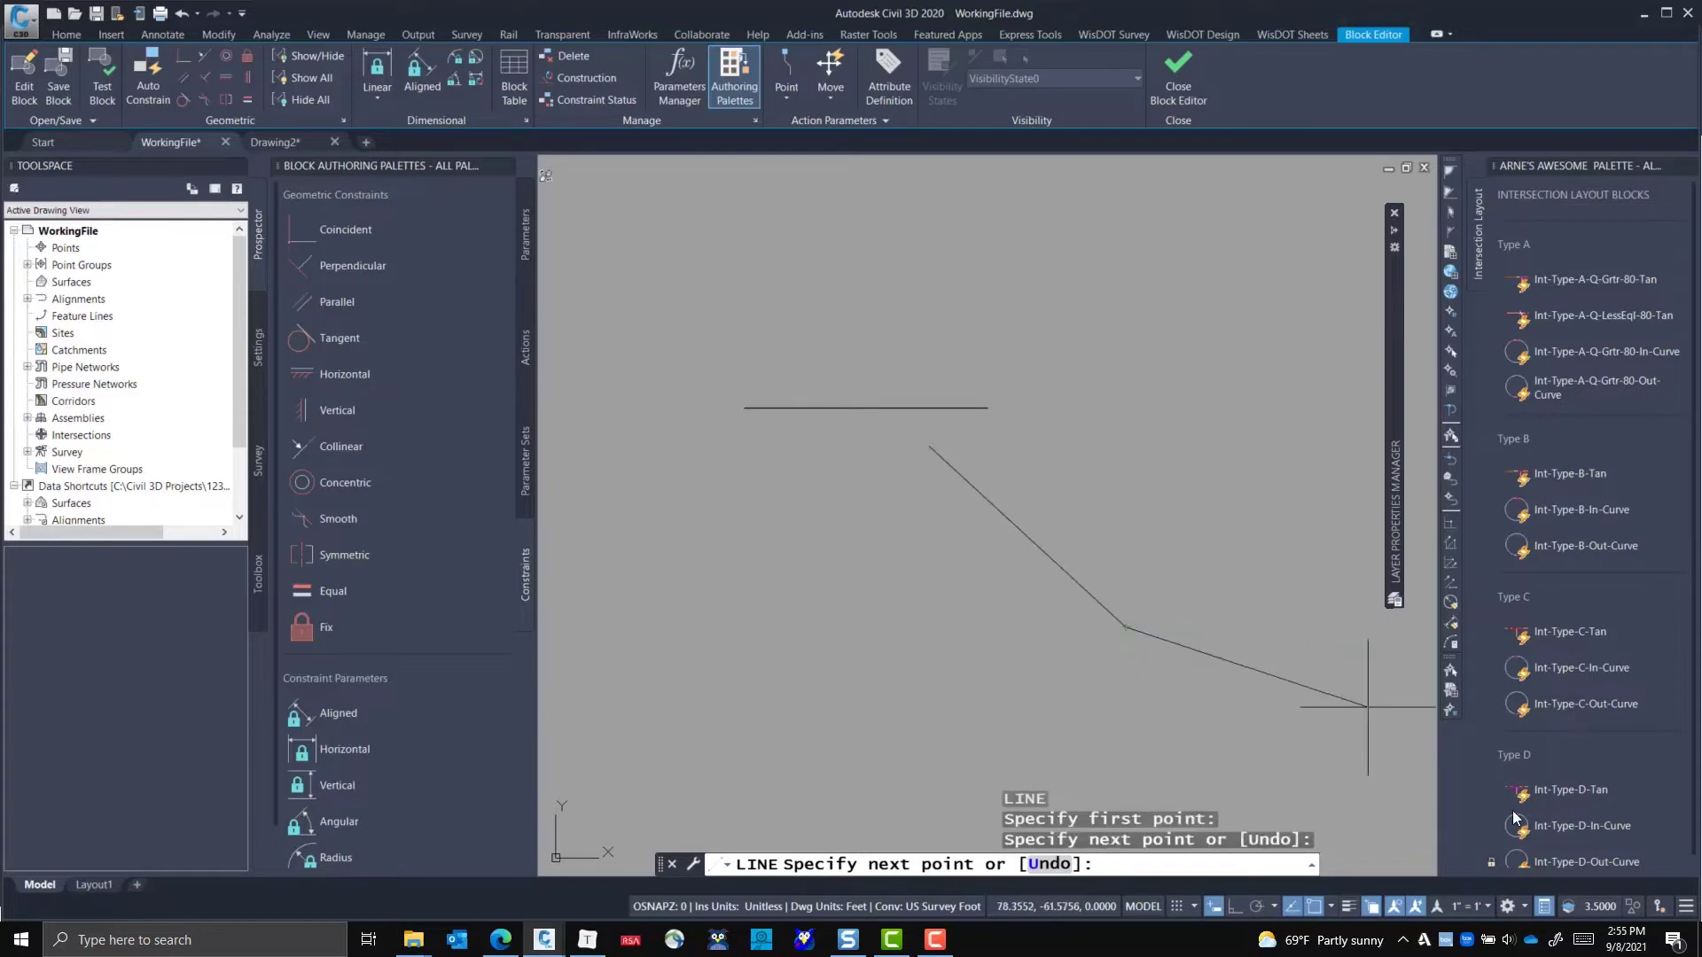
pyautogui.press('Return')
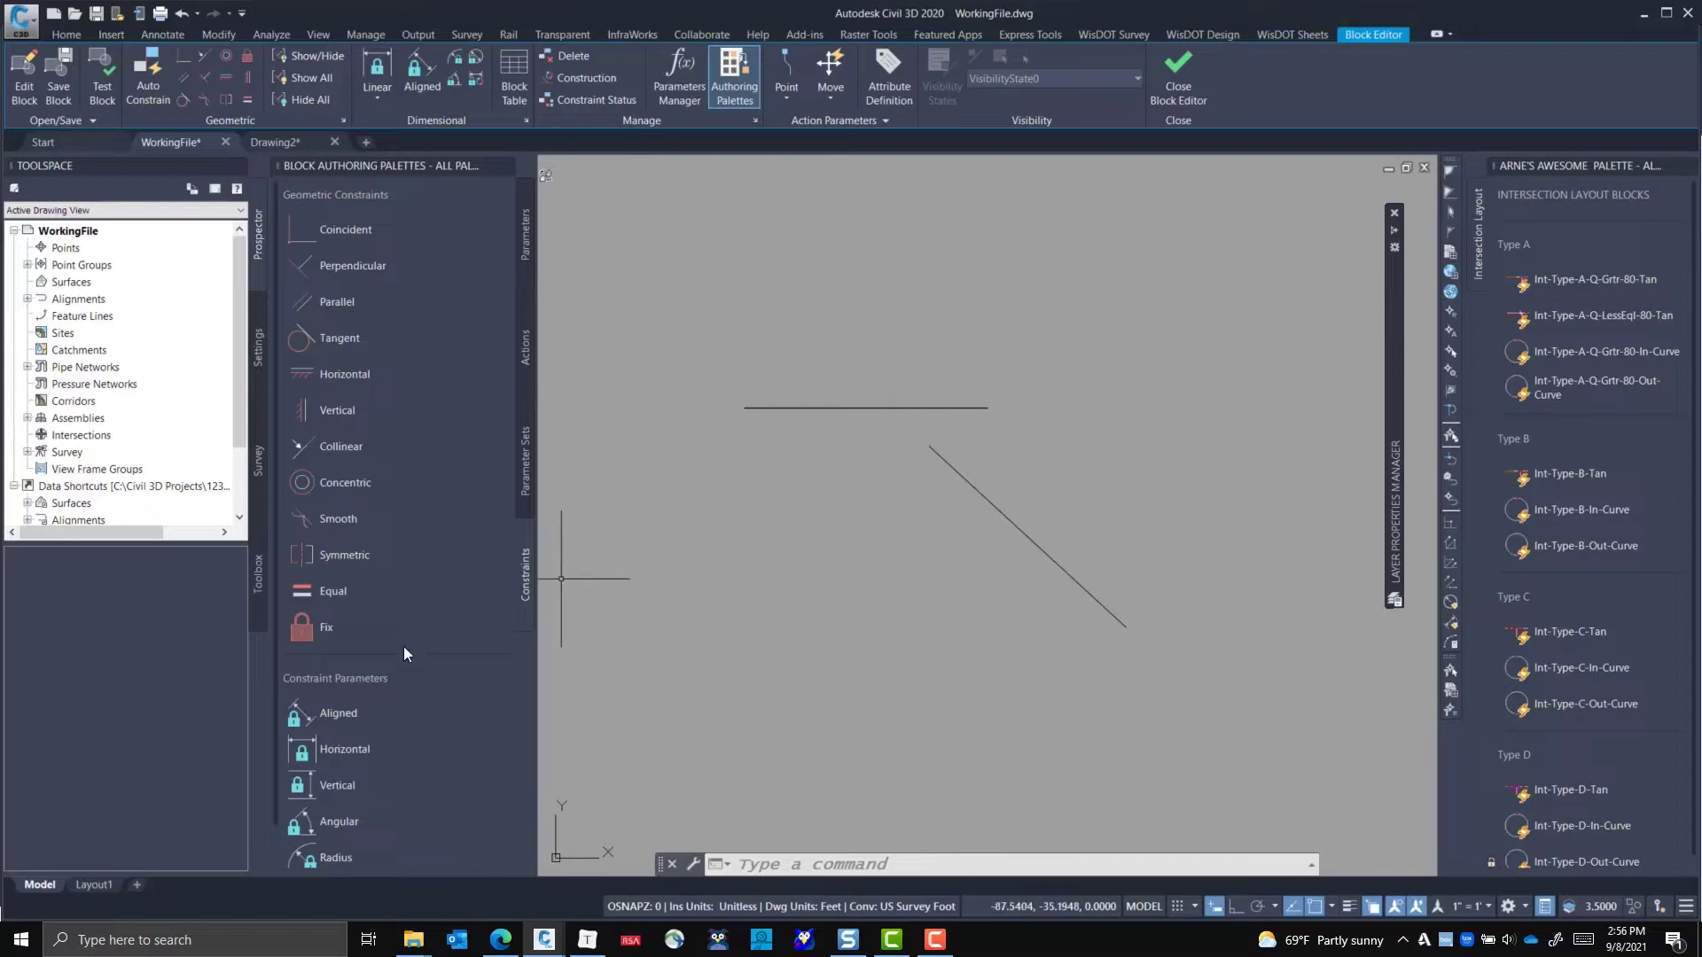
# - Add an aligned constraint parameter to the diagonal line and set its length to 100
pyautogui.click(331, 716)
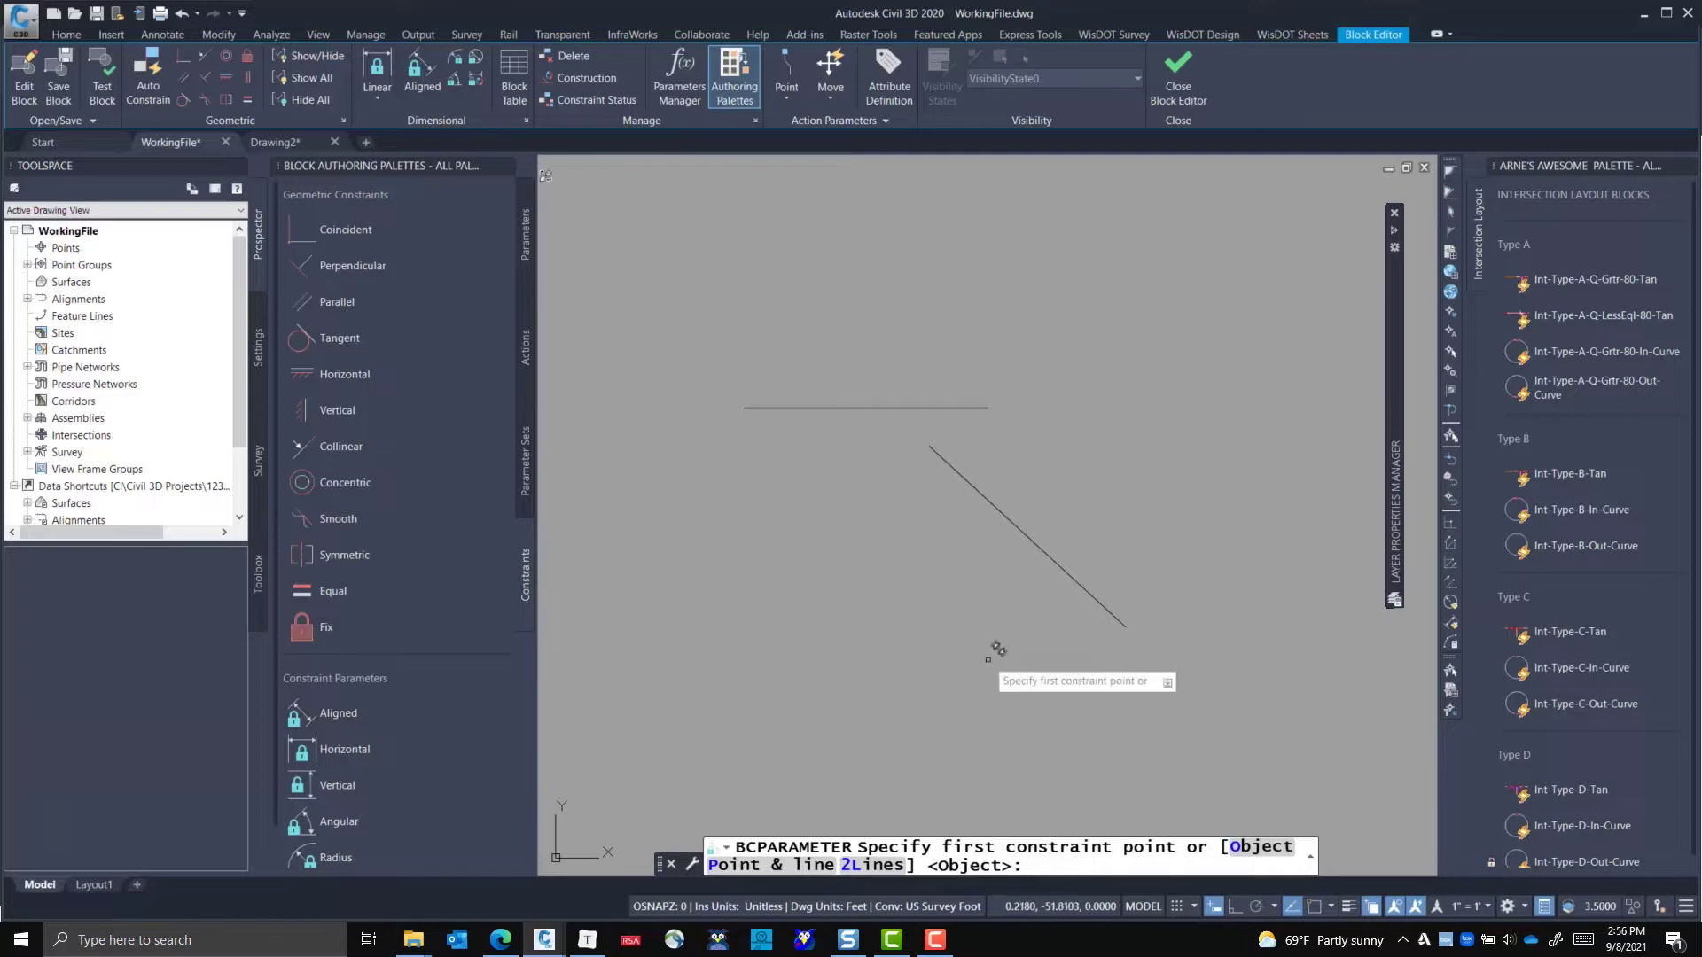
pyautogui.press('Return')
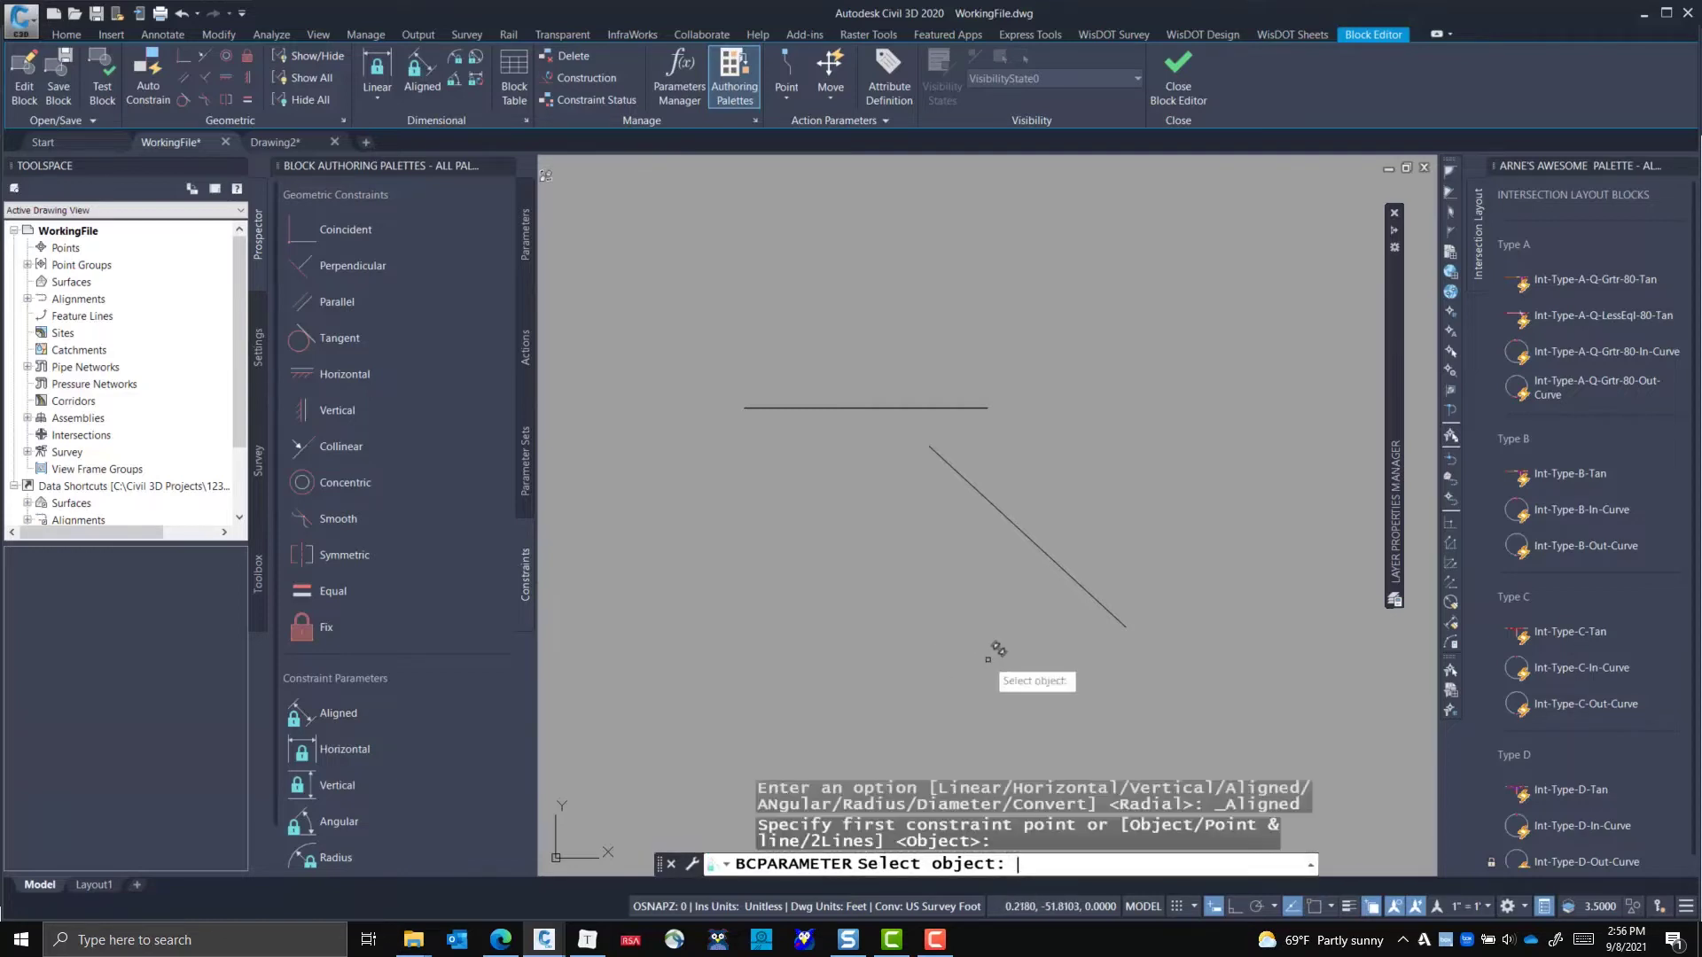
pyautogui.click(1061, 570)
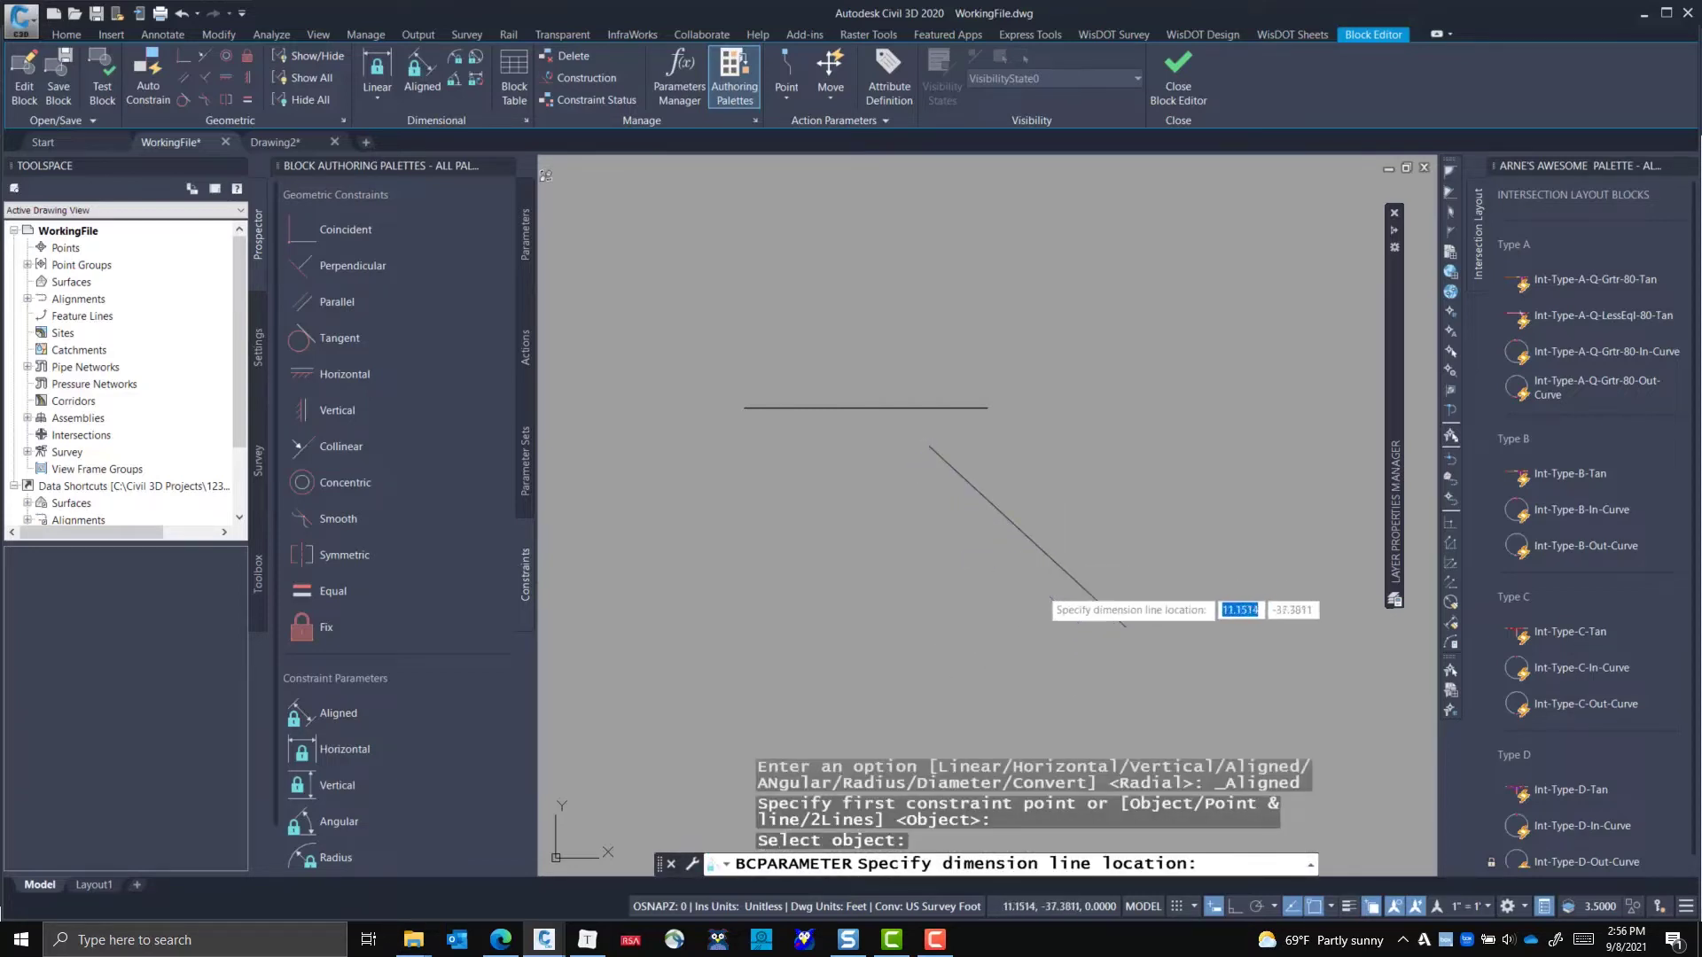
pyautogui.click(1027, 592)
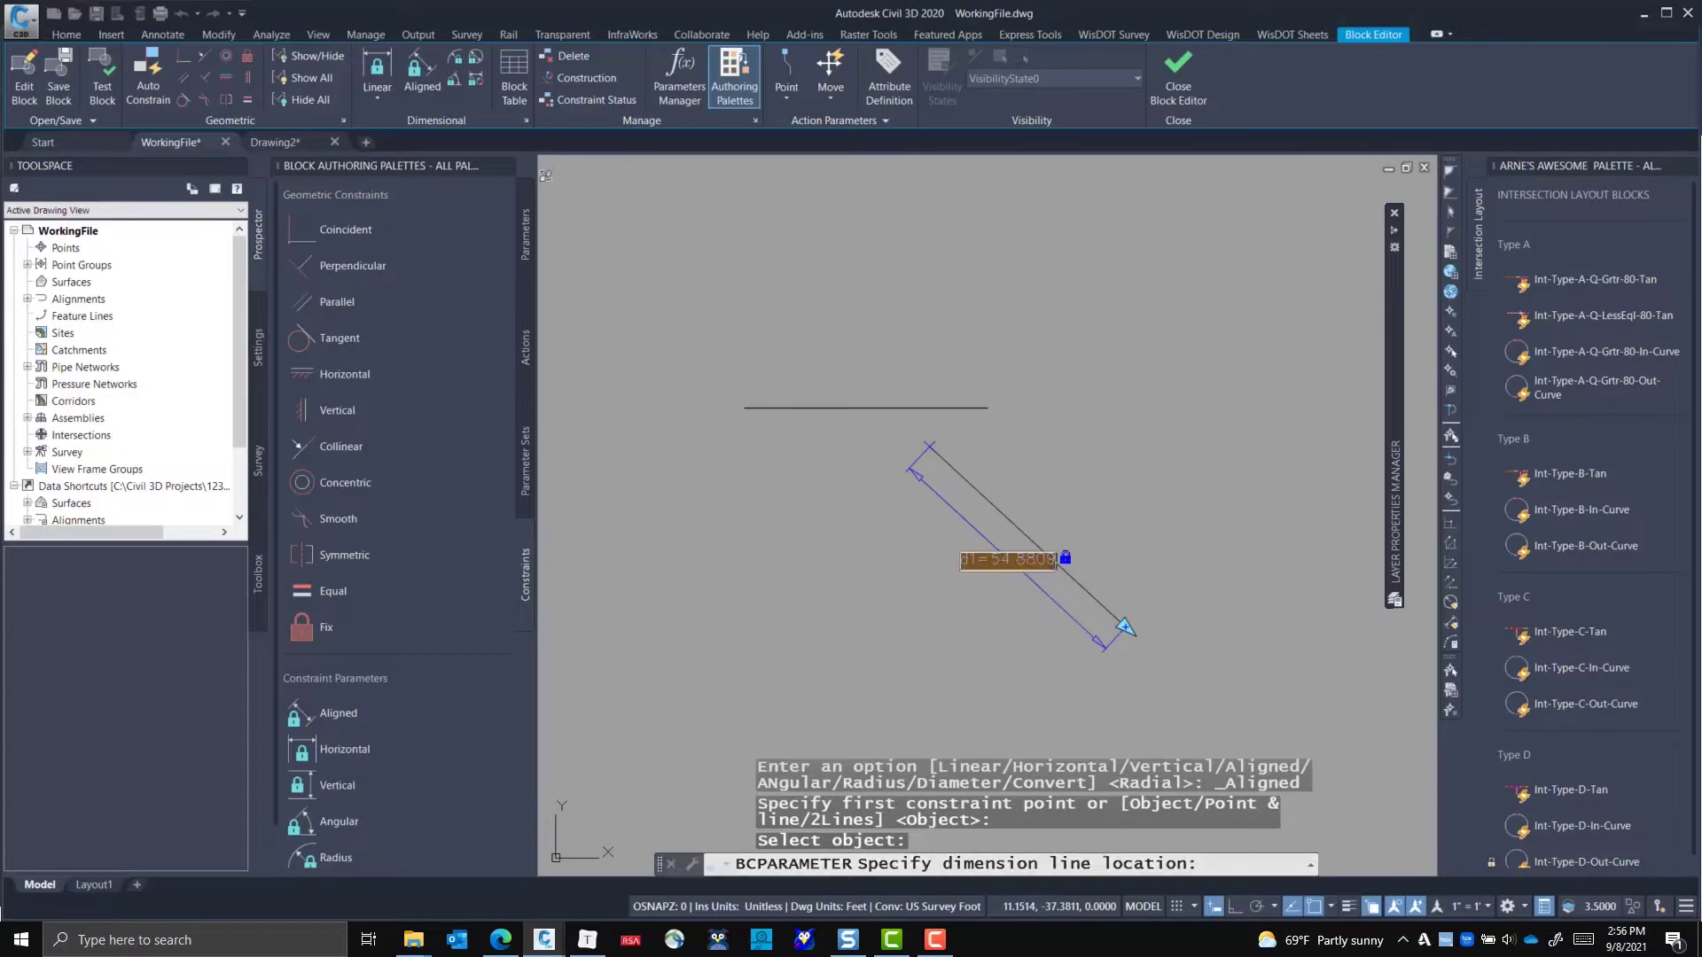
pyautogui.click(1000, 563)
pyautogui.moveTo(997, 560); pyautogui.dragTo(1143, 569)
pyautogui.write('10009')
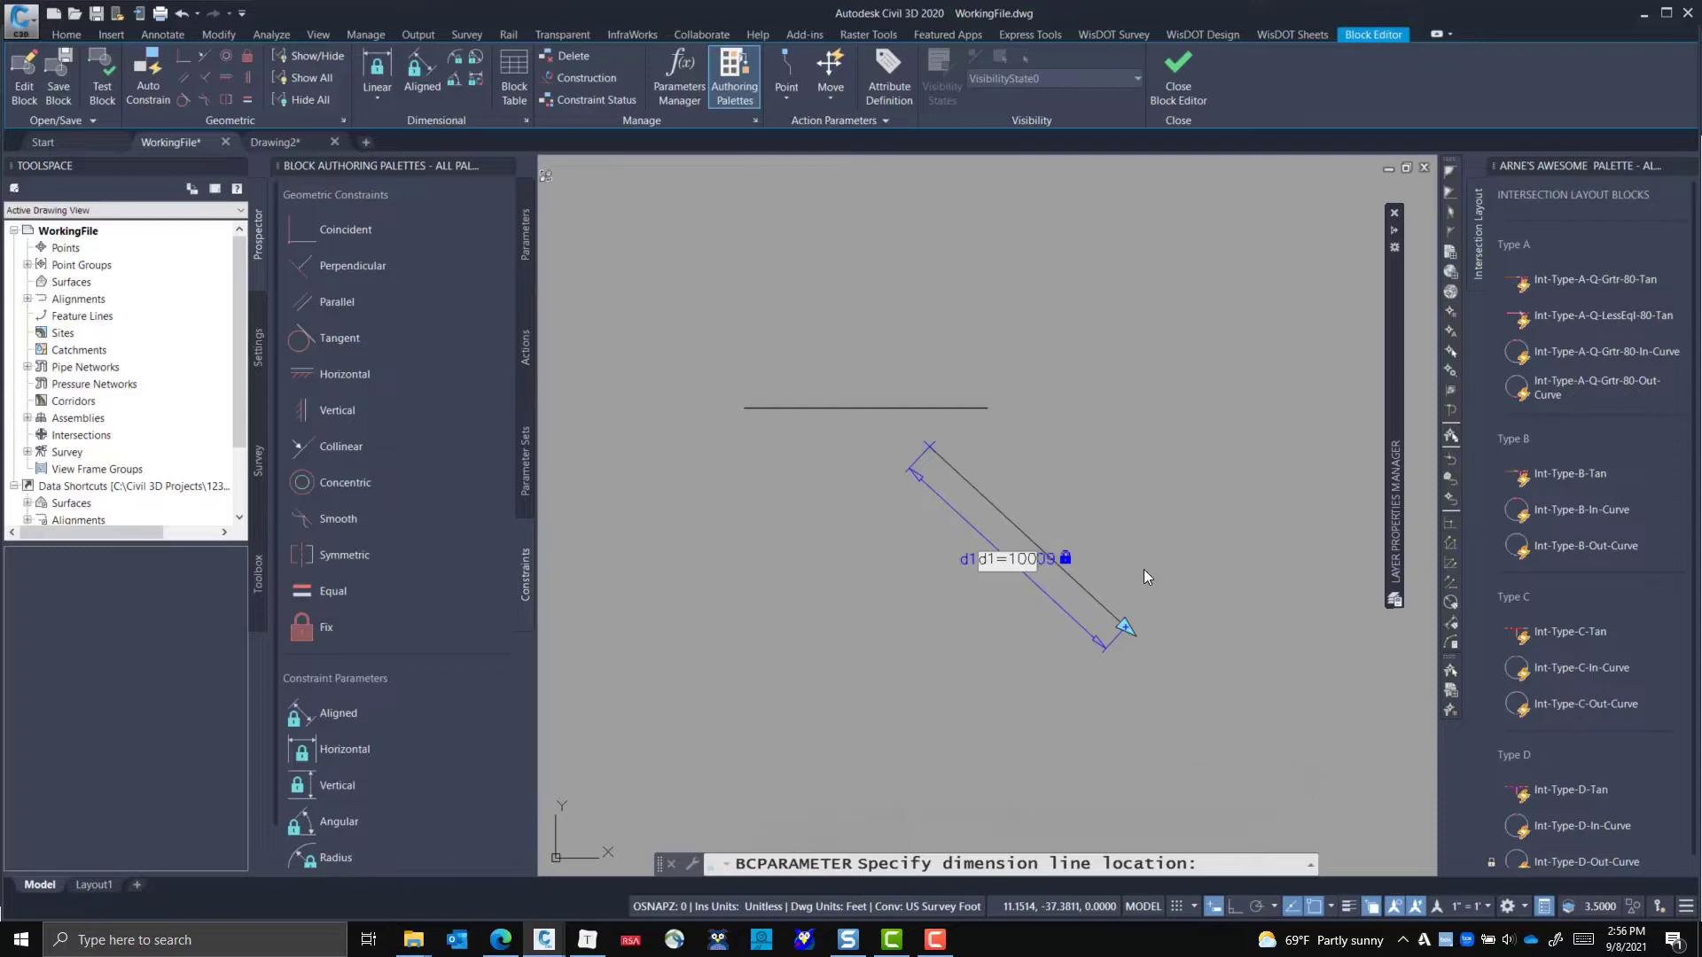
pyautogui.press('Return')
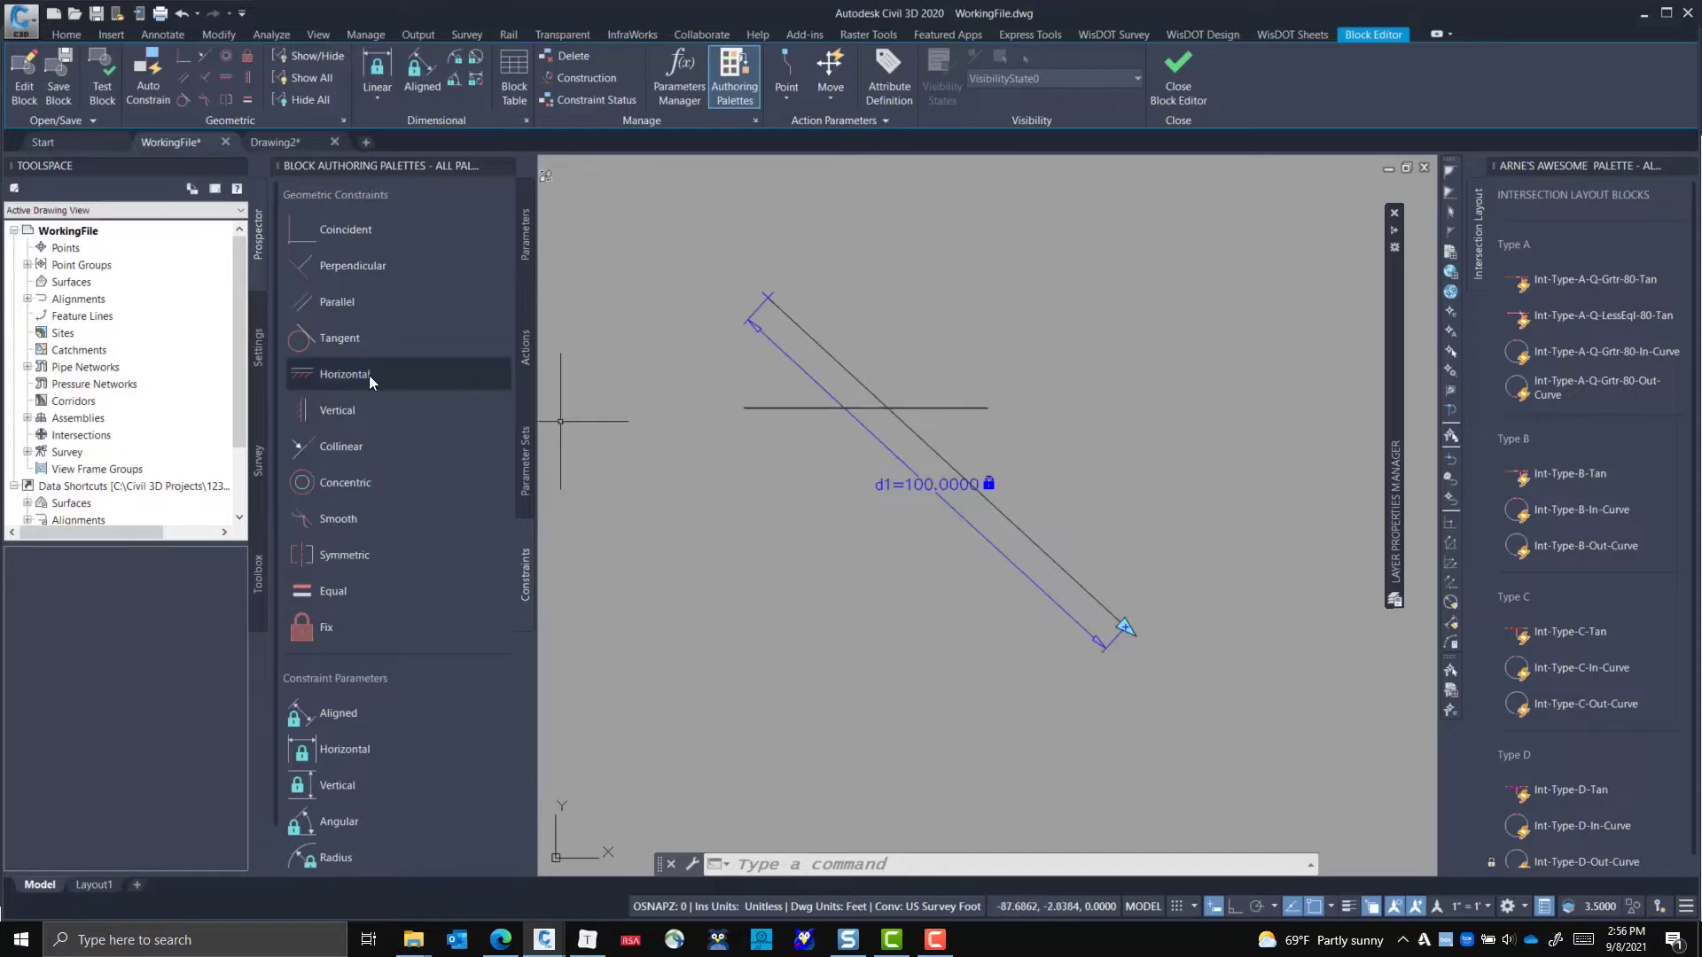
# - Make the diagonal line's upper endpoint coincident with the midpoint of the horizontal line
pyautogui.click(338, 235)
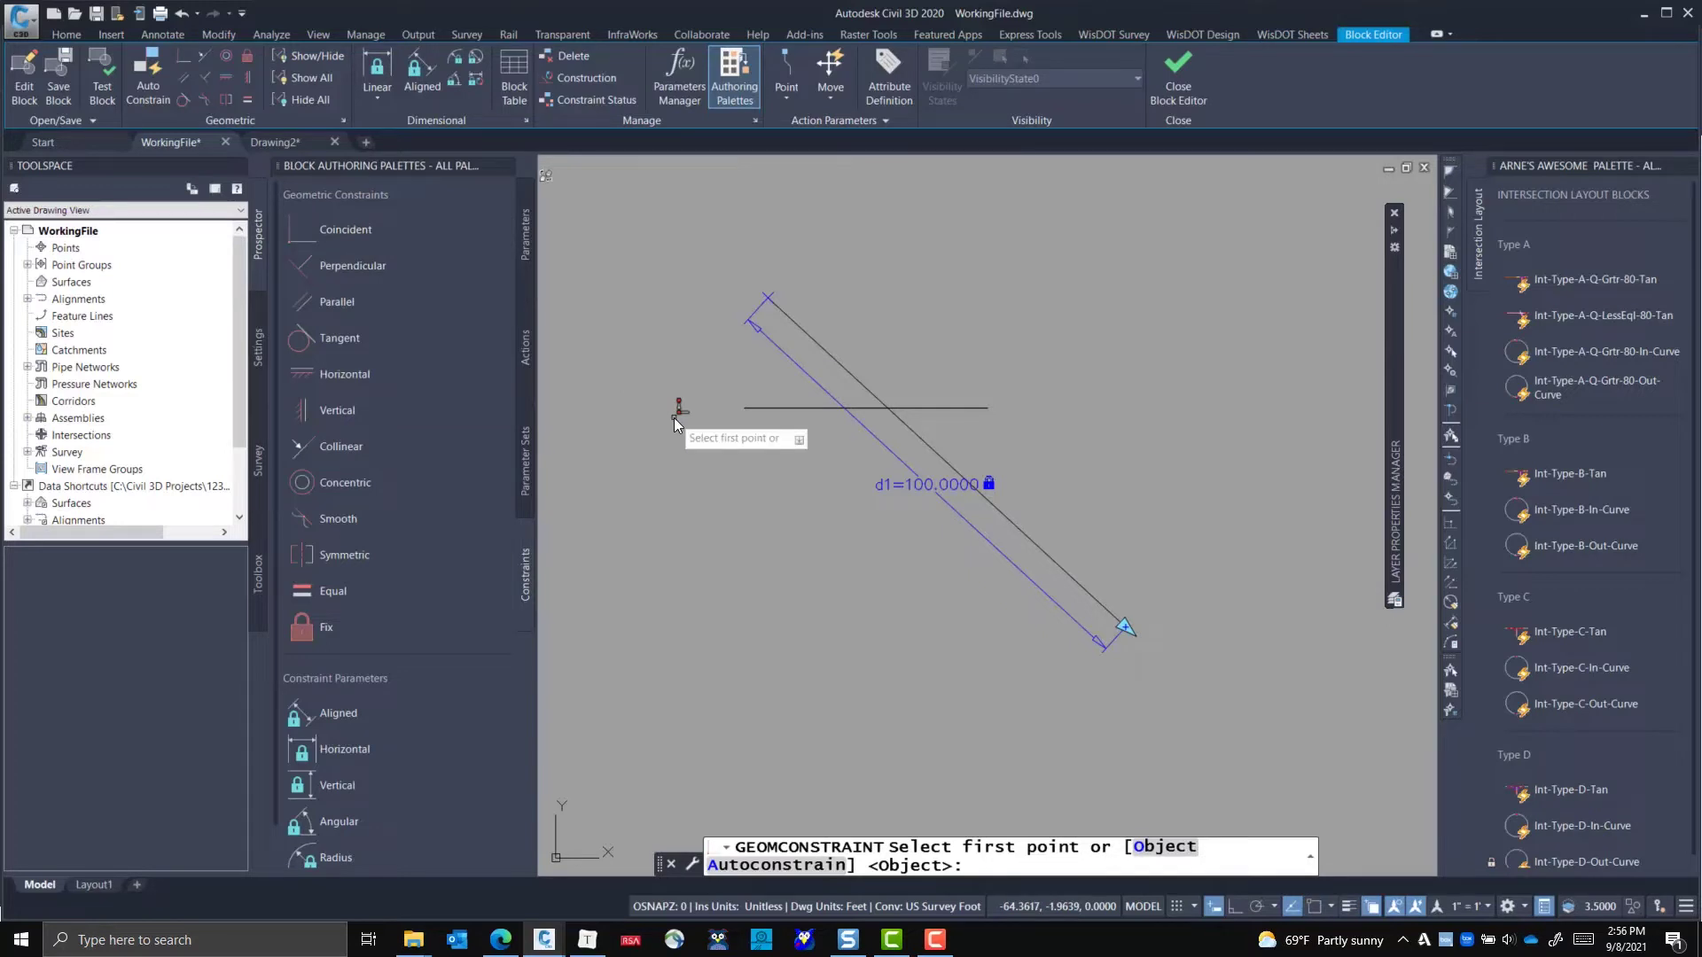
pyautogui.click(837, 404)
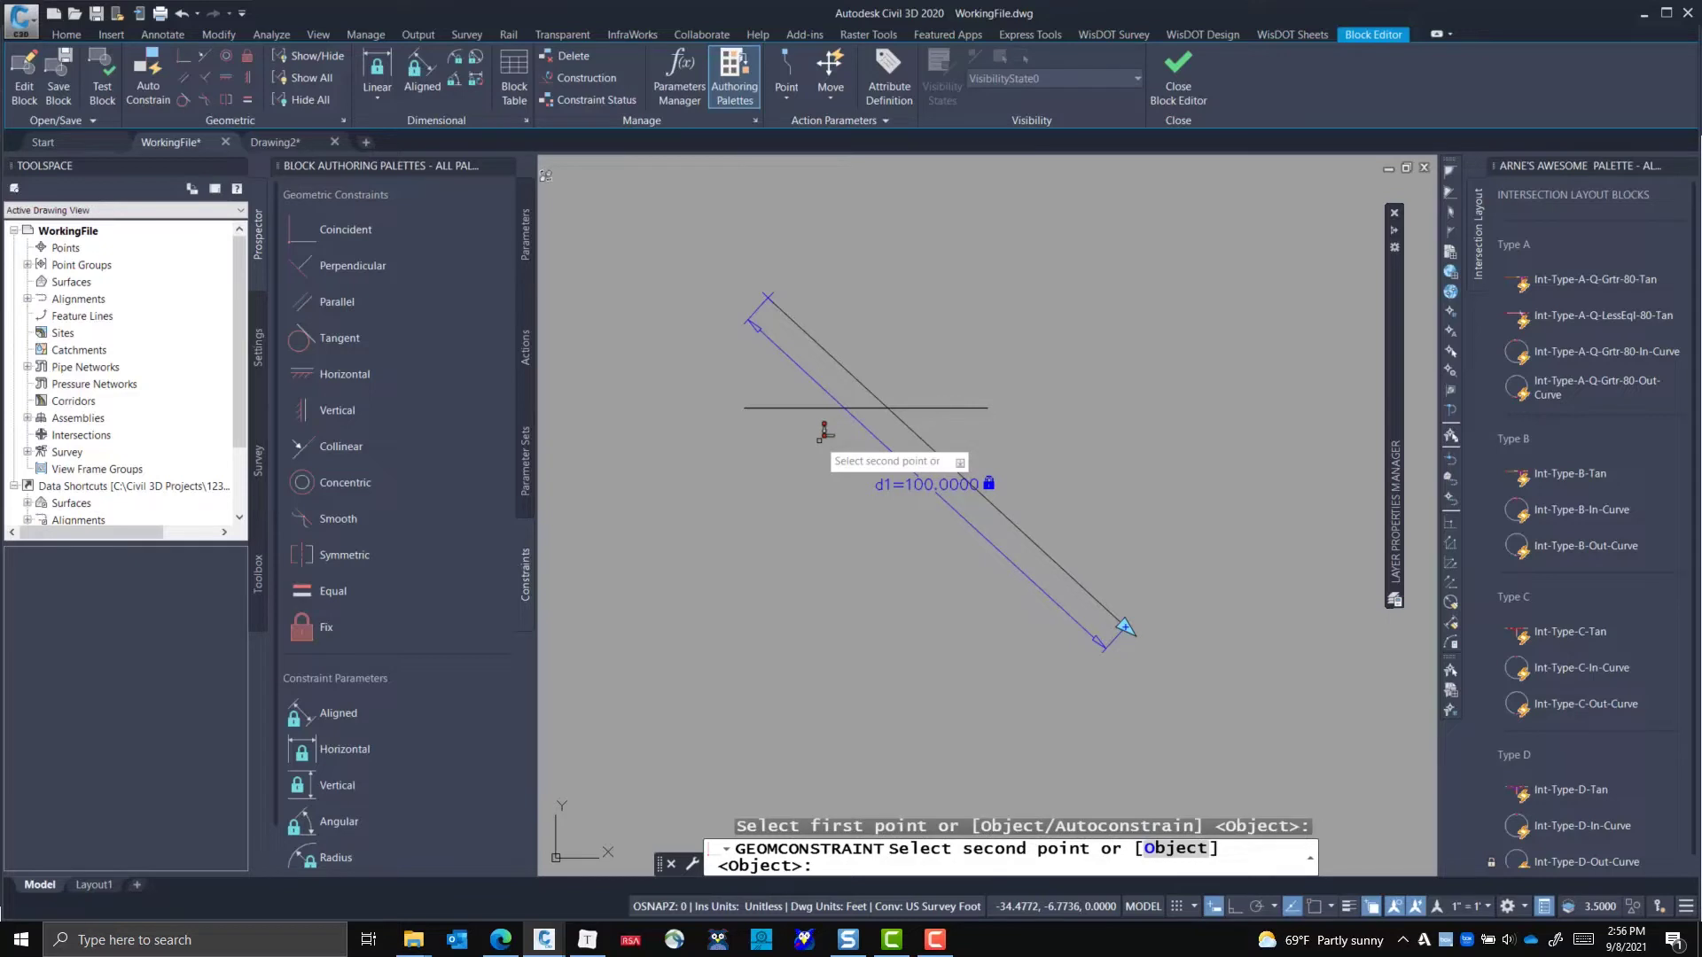
pyautogui.click(791, 304)
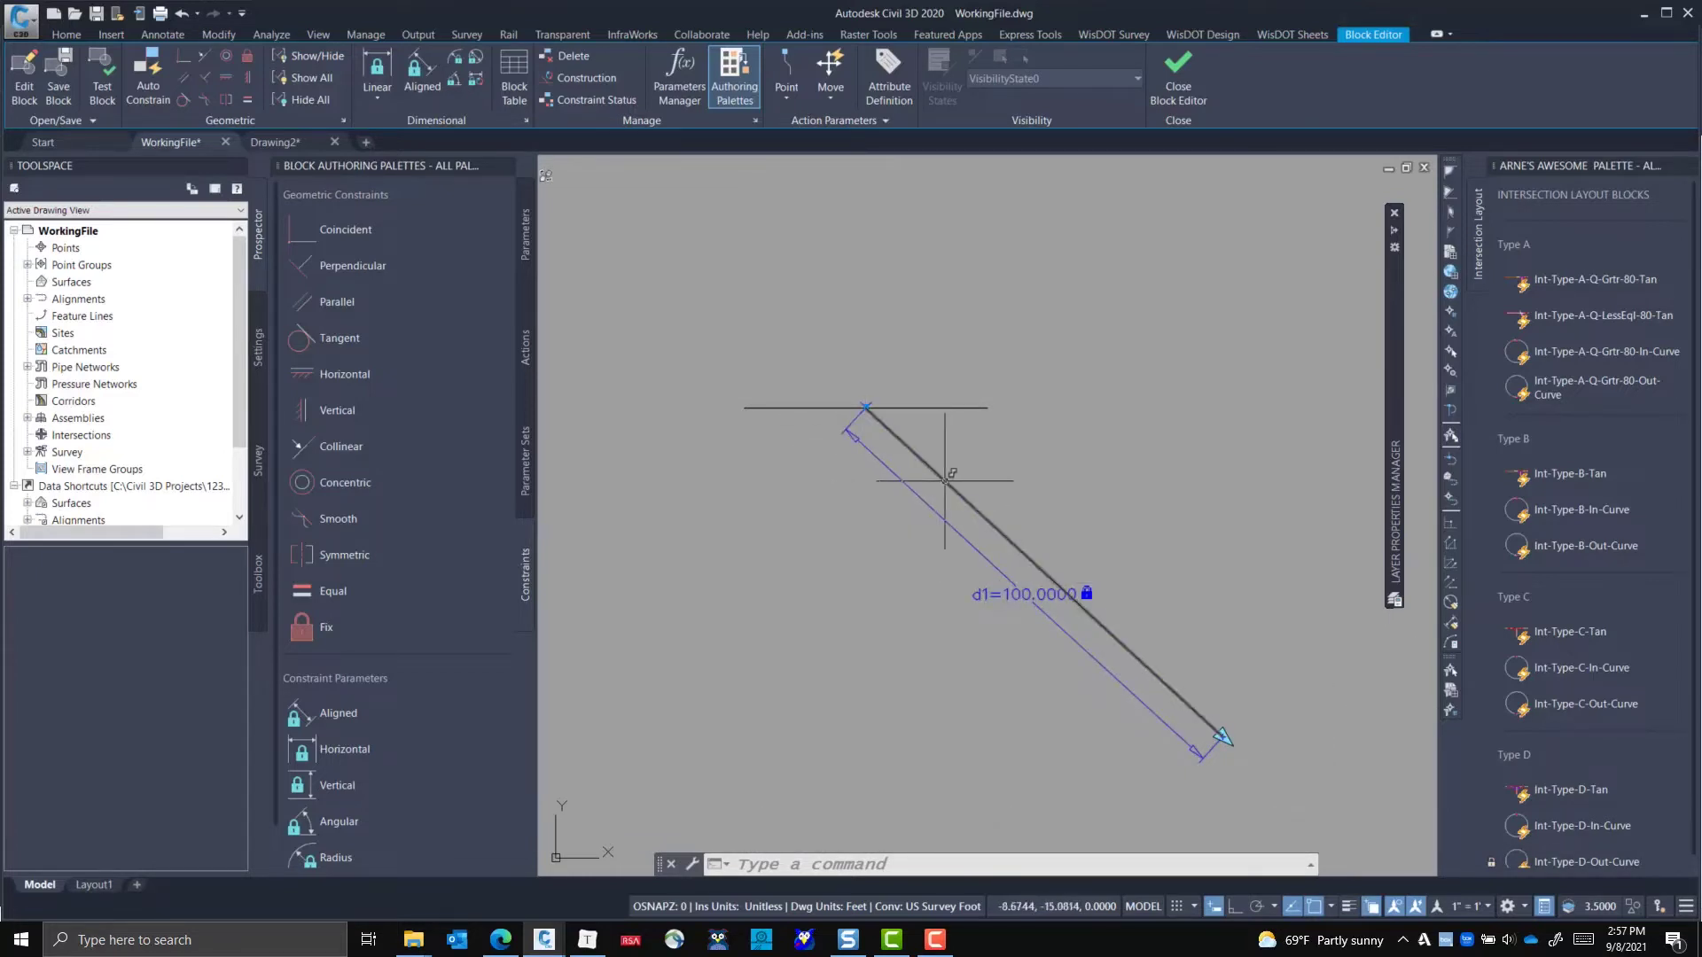
pyautogui.press('Escape')
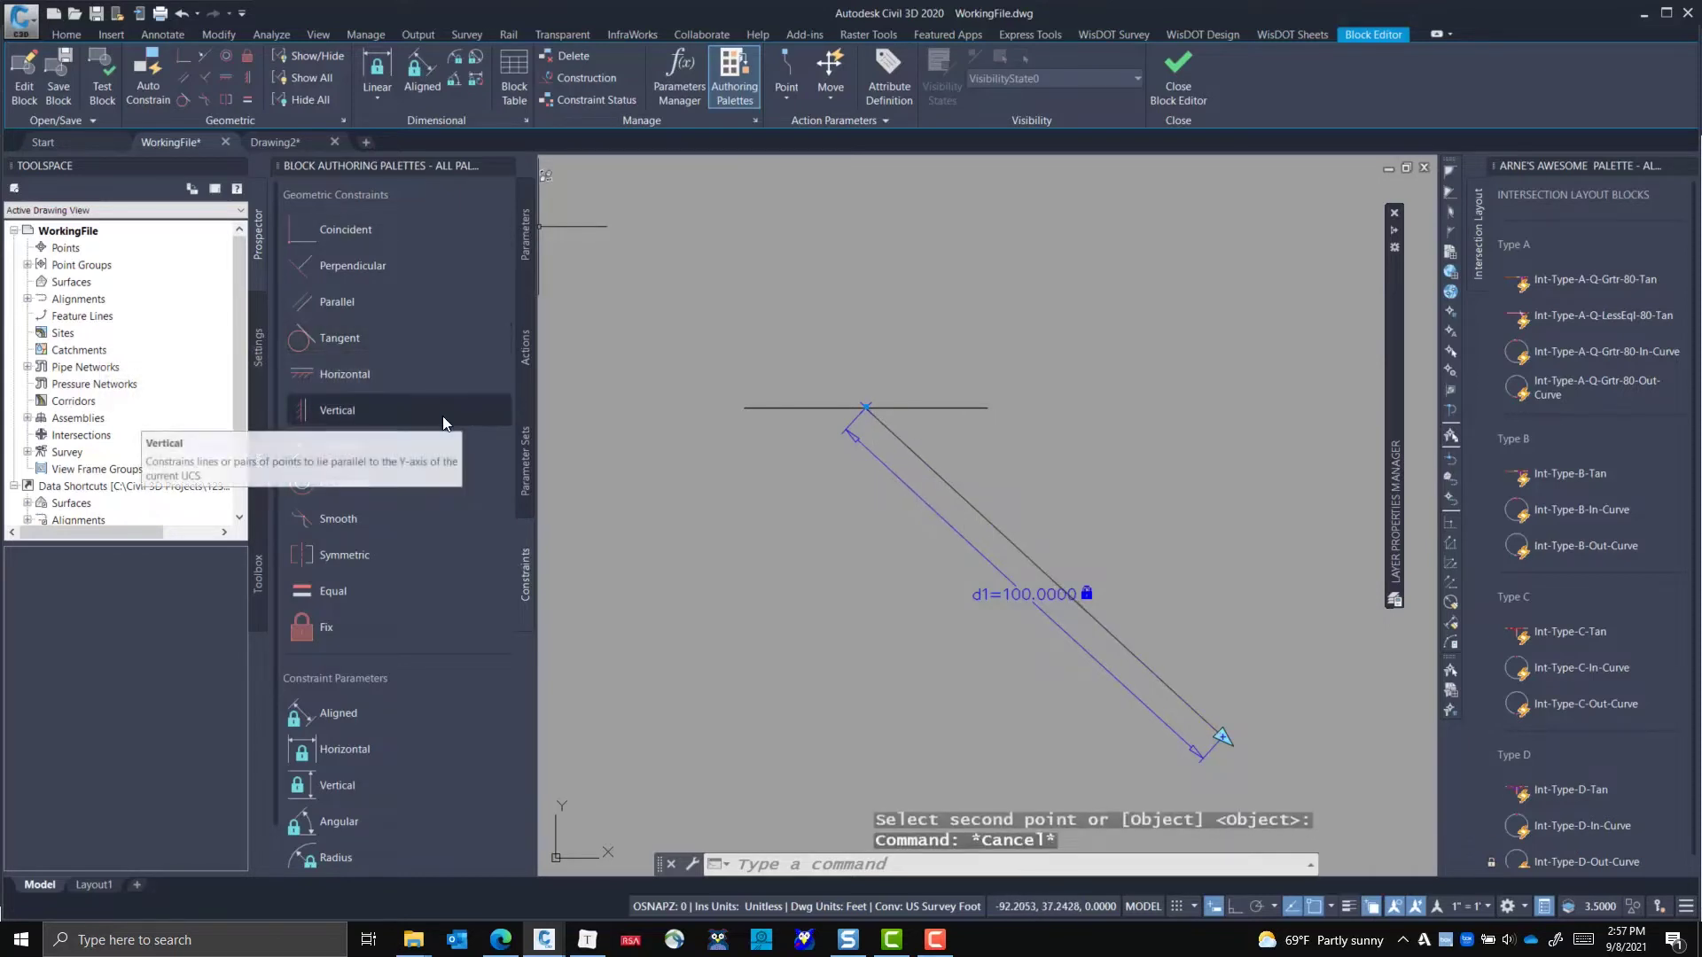
# - Add an angular constraint parameter between the horizontal and diagonal lines and set its angle to 80
pyautogui.click(353, 821)
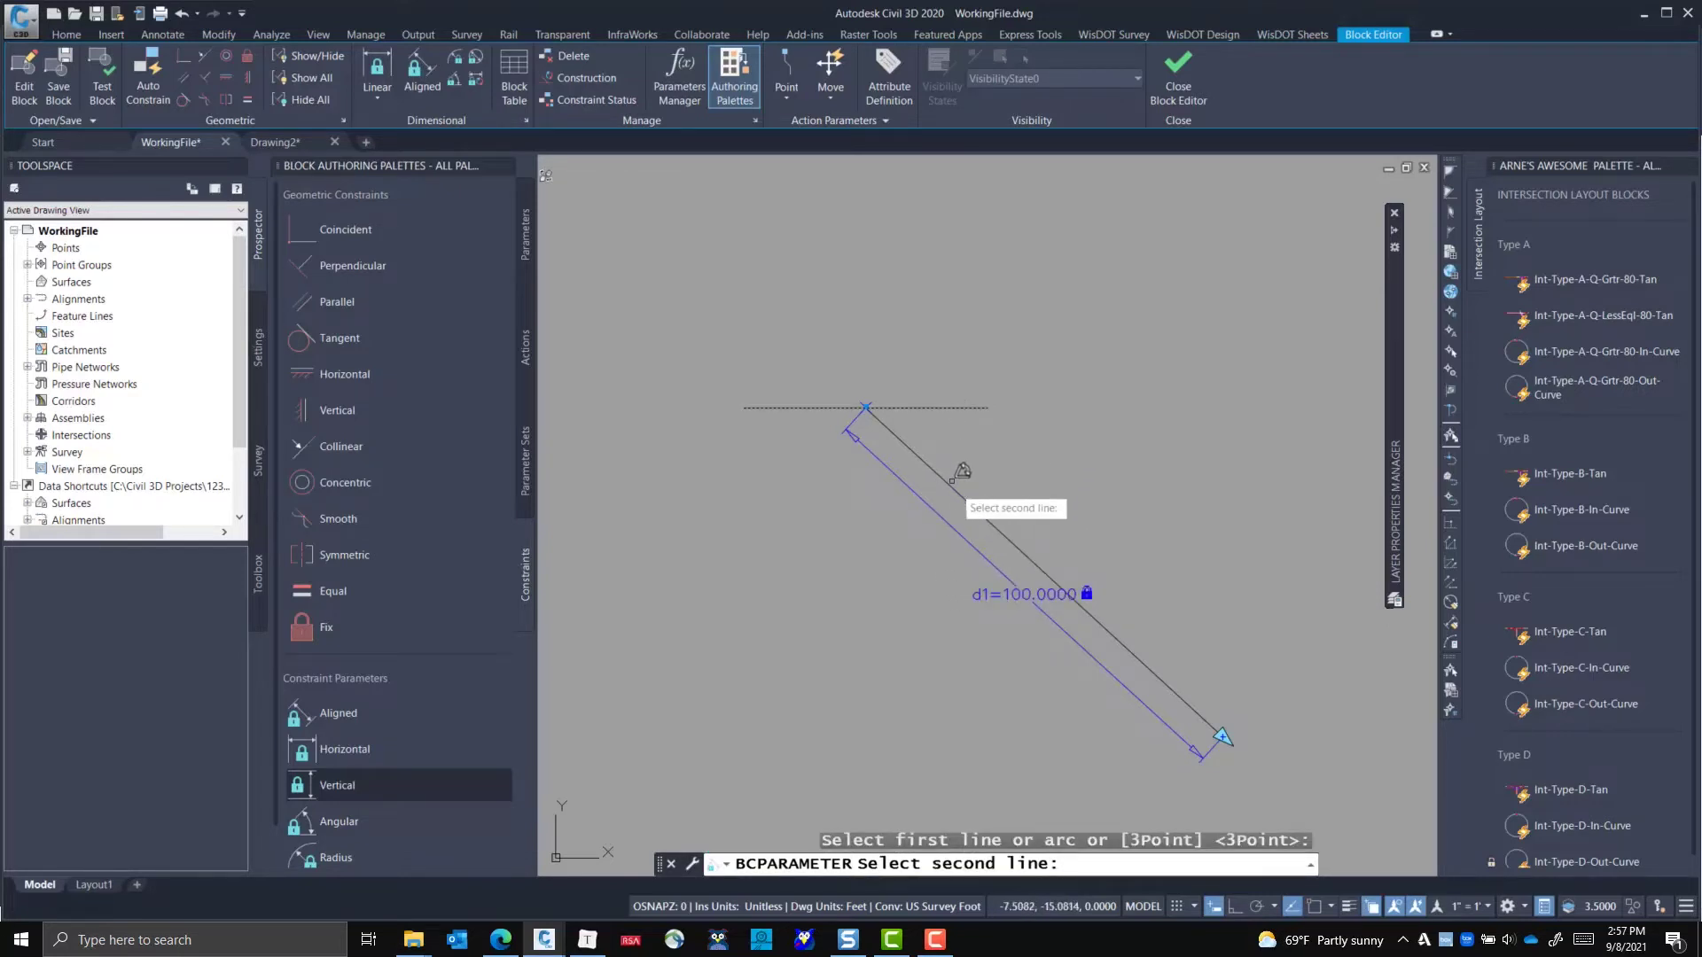
pyautogui.click(972, 502)
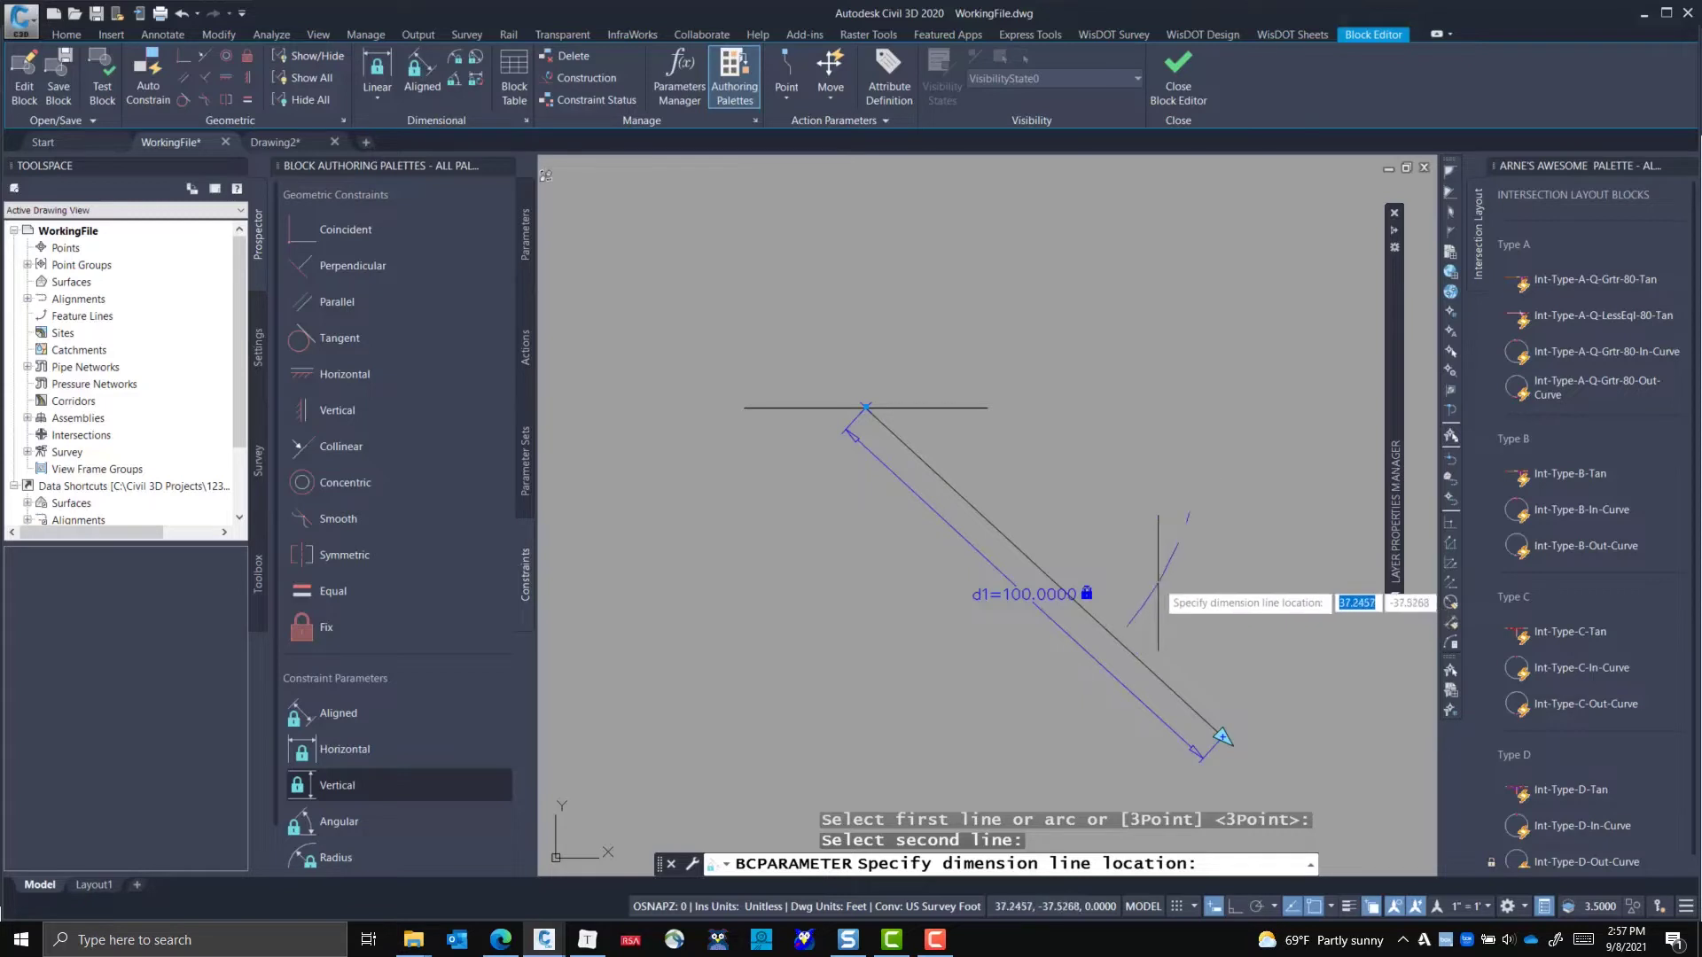
pyautogui.click(1161, 583)
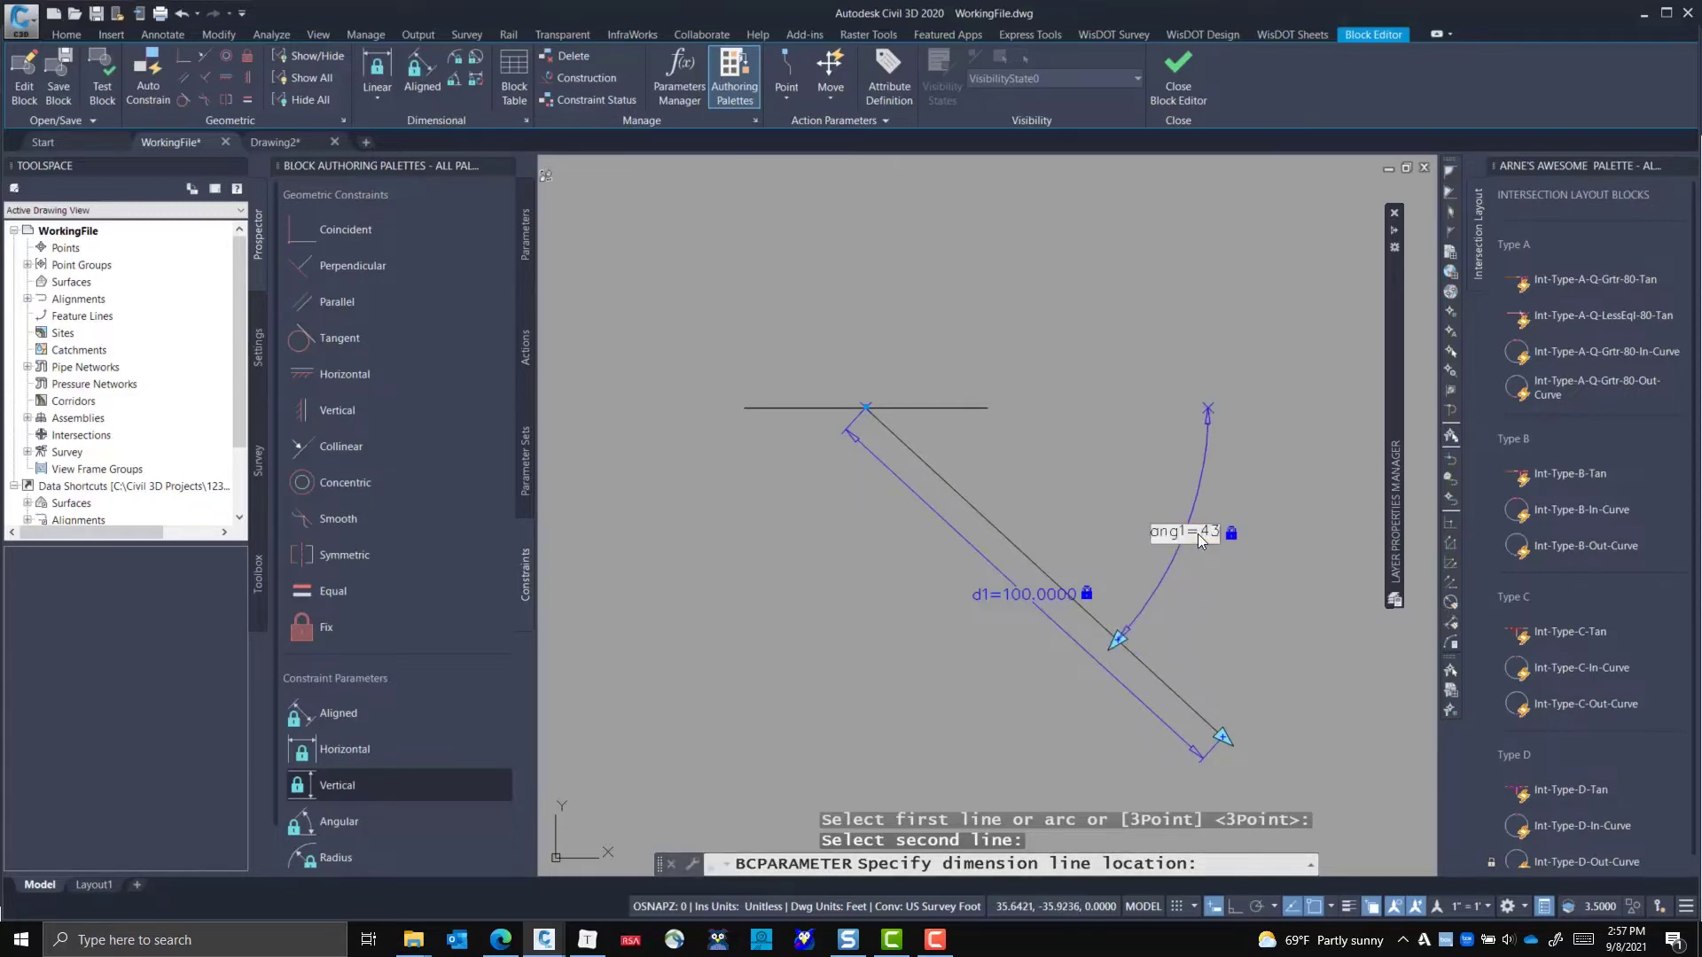
pyautogui.write('80')
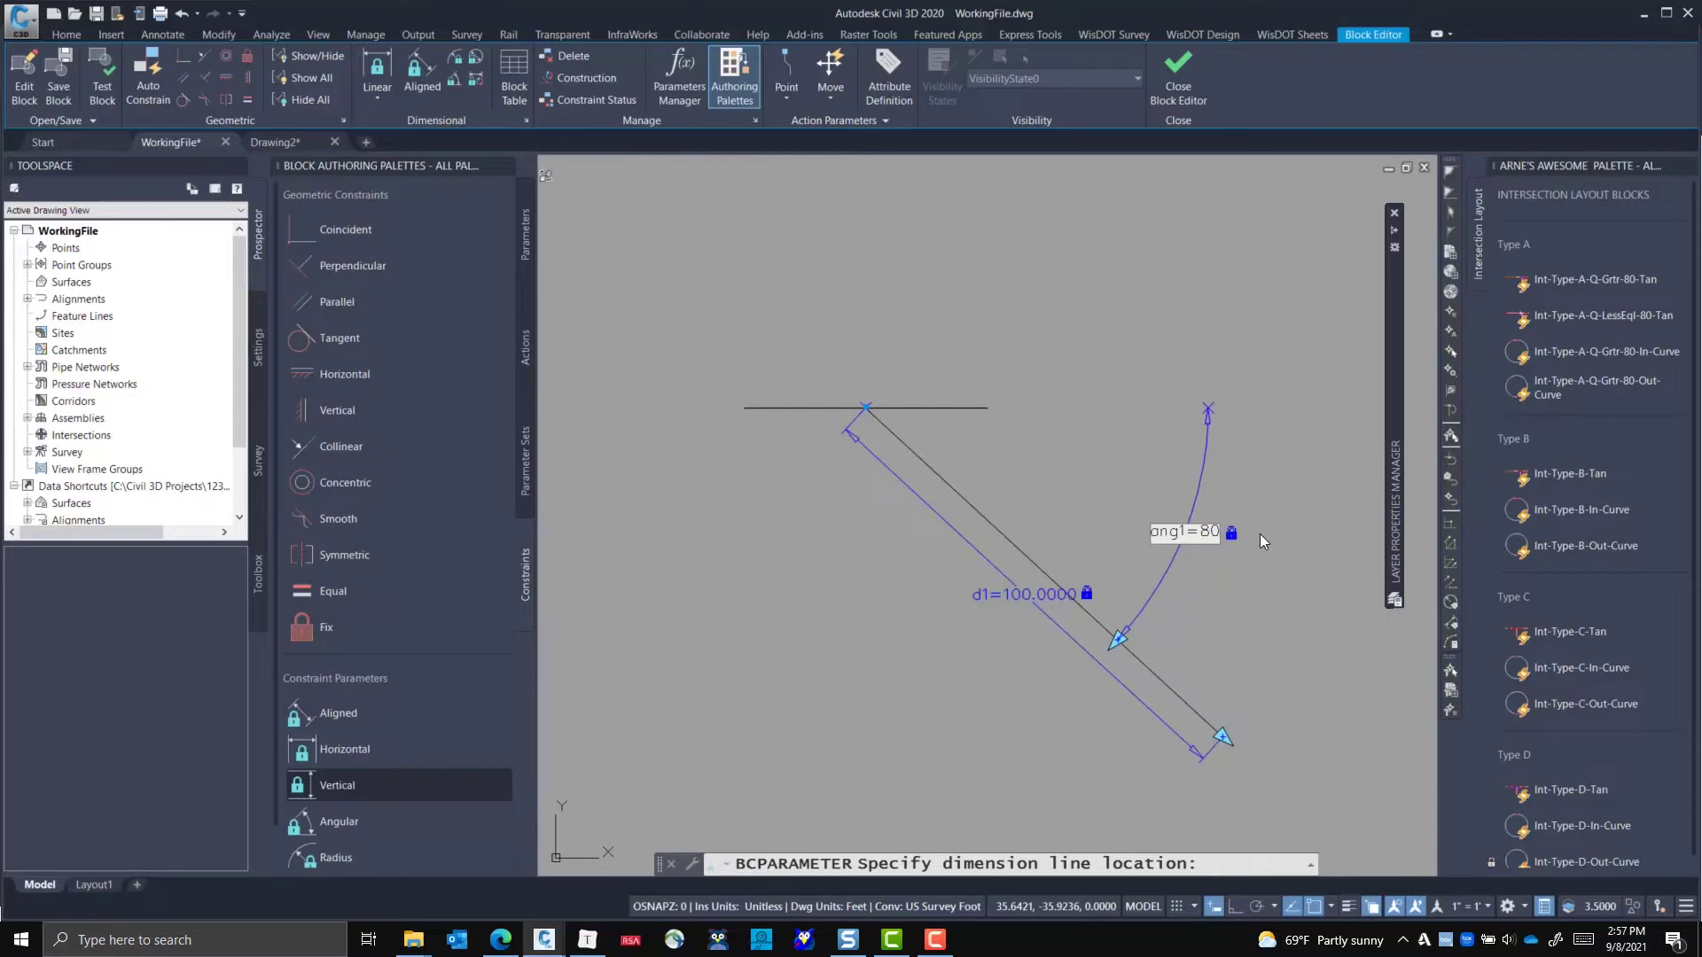
pyautogui.press('Return')
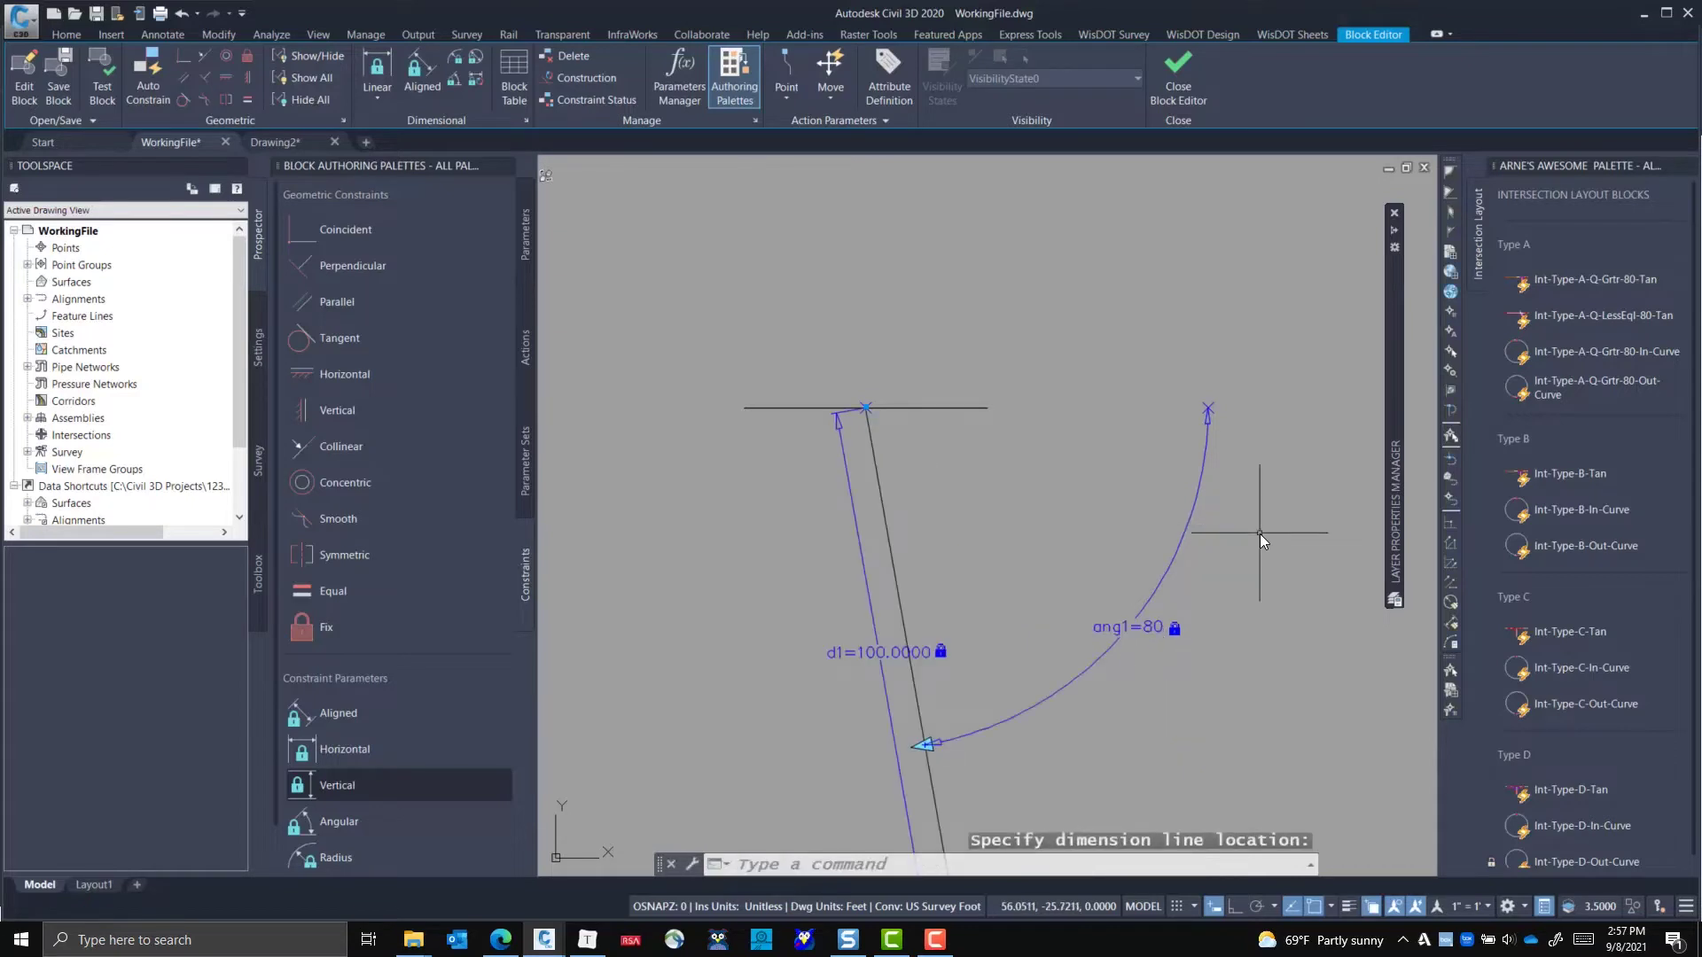
# - Save the changes to the block definition even though its geometry is not fully constrained
pyautogui.scroll(-4, 984, 709)
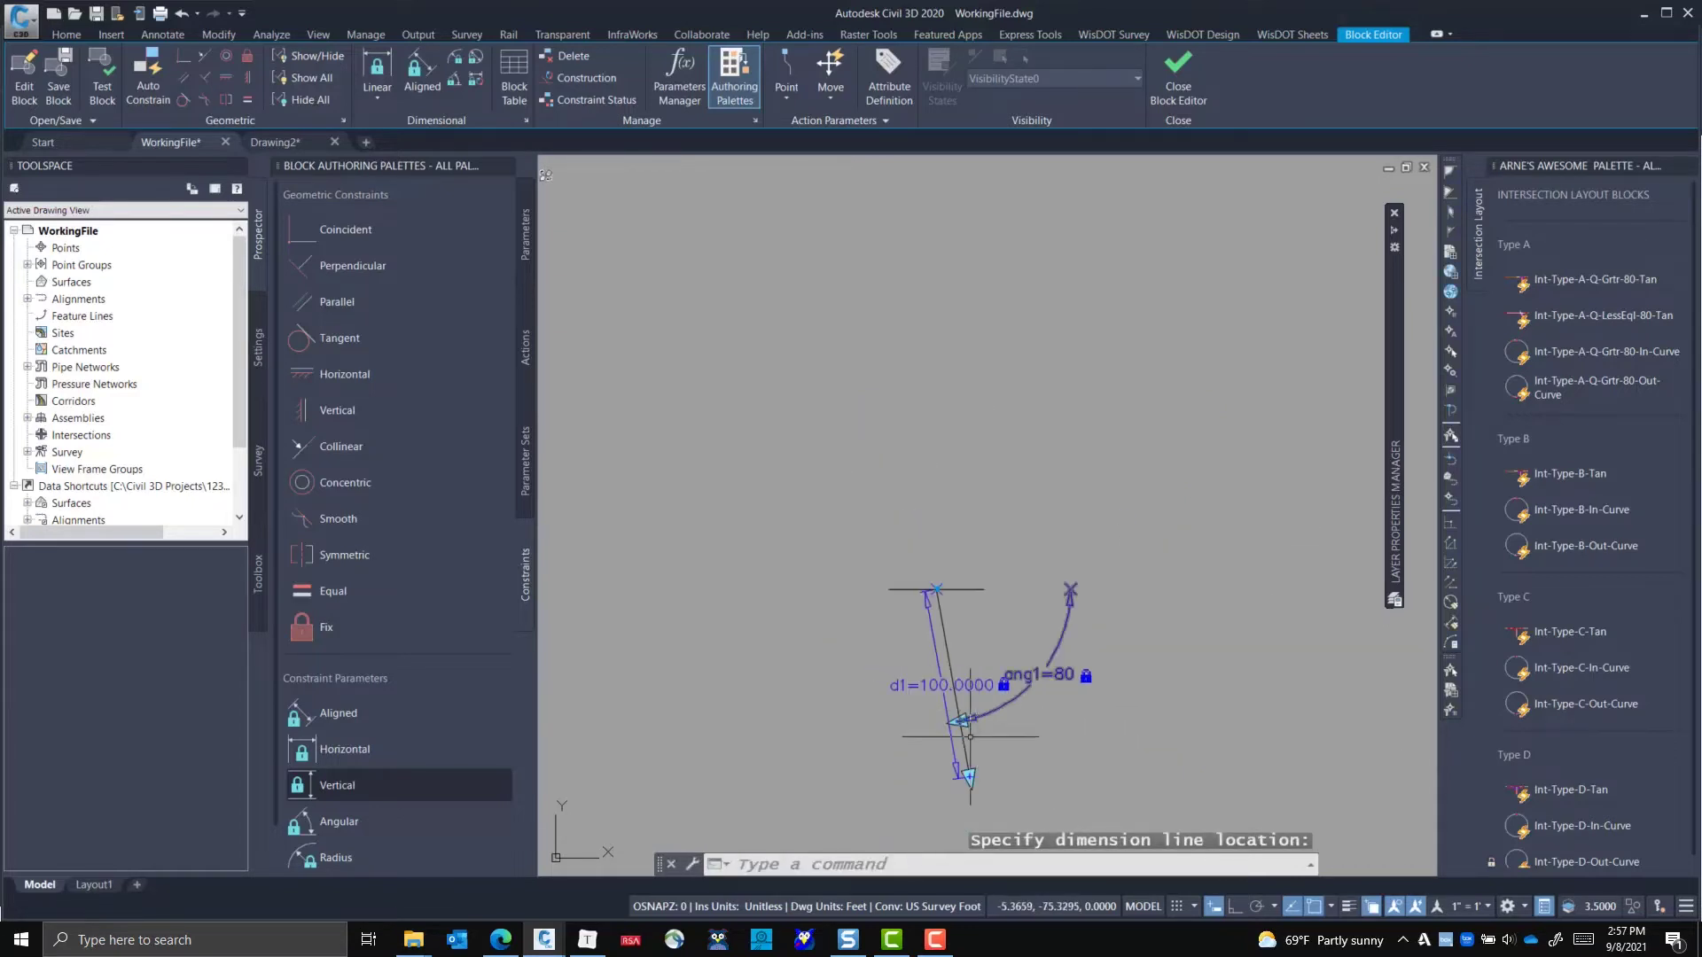
pyautogui.scroll(3, 971, 736)
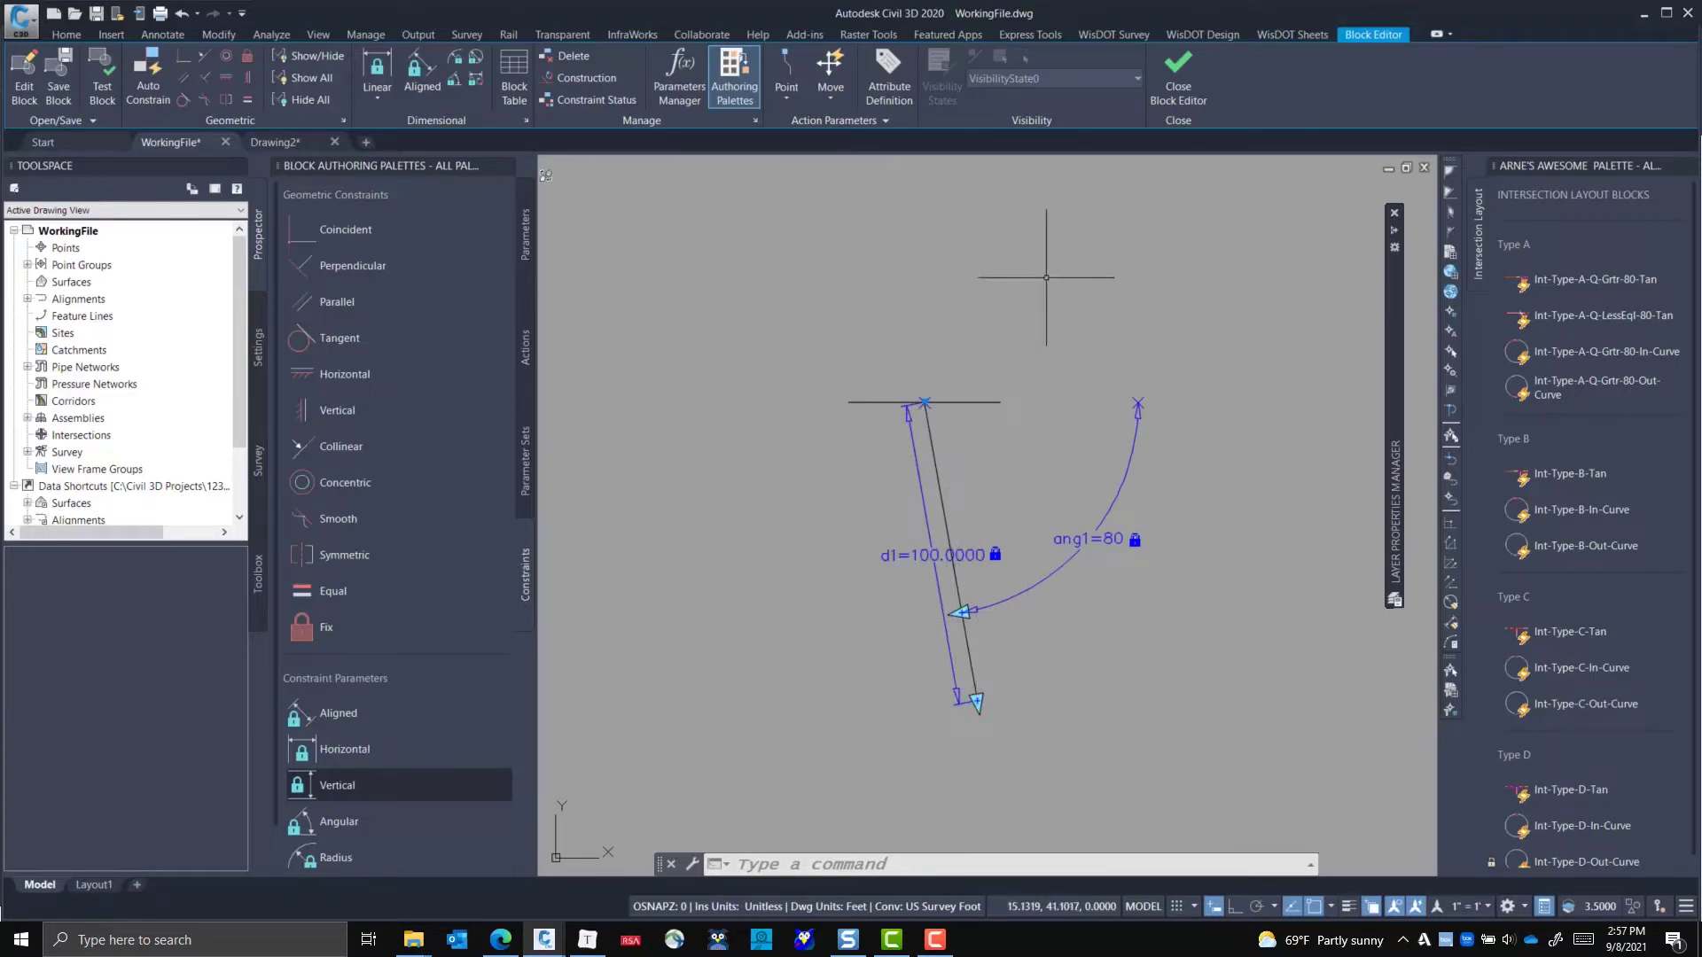
pyautogui.click(60, 80)
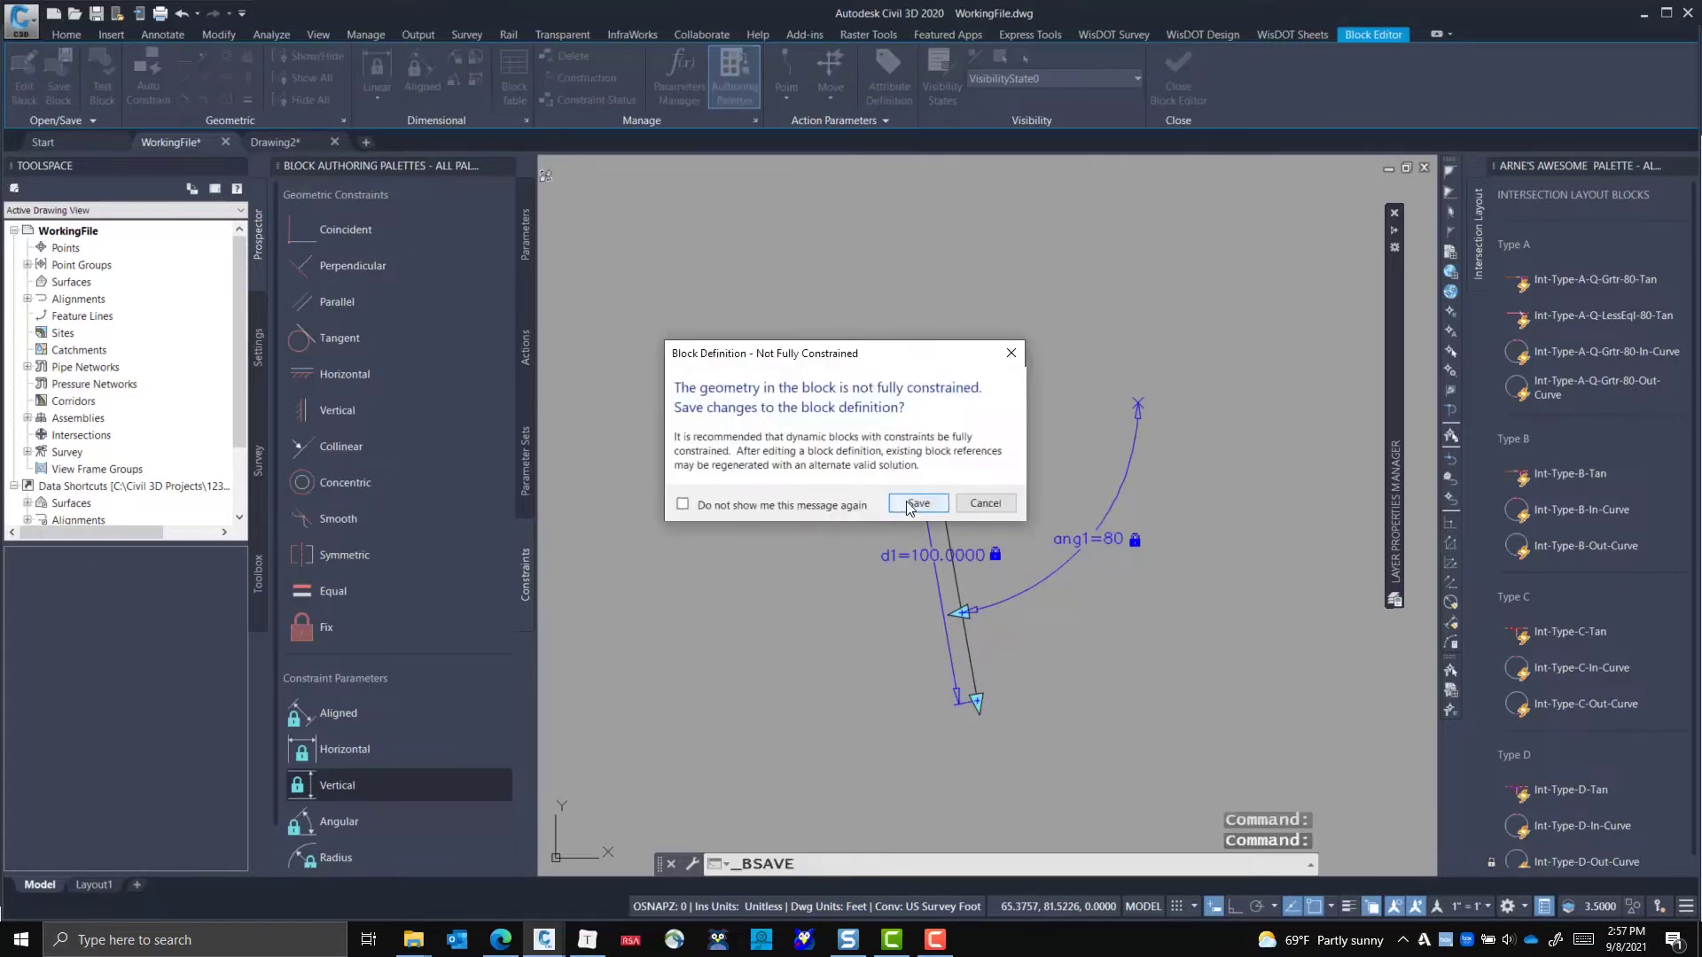
pyautogui.click(916, 503)
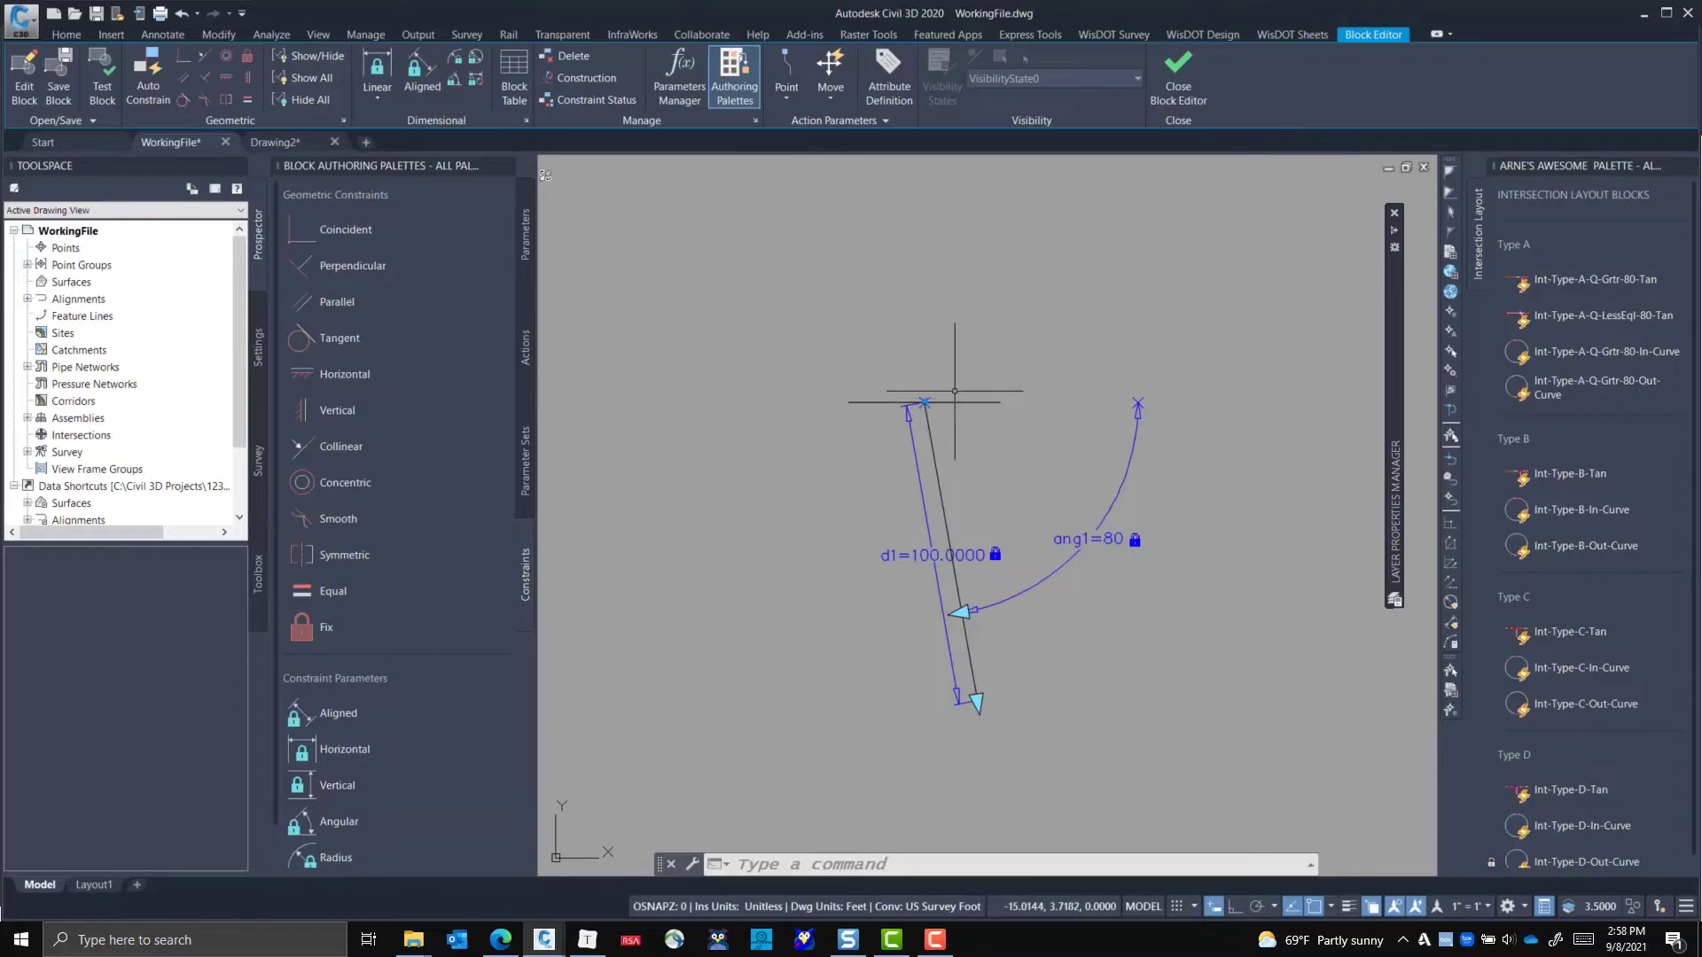
# - Apply a Fix constraint at the point where the diagonal line meets the horizontal line
pyautogui.click(300, 633)
pyautogui.scroll(6, 923, 399)
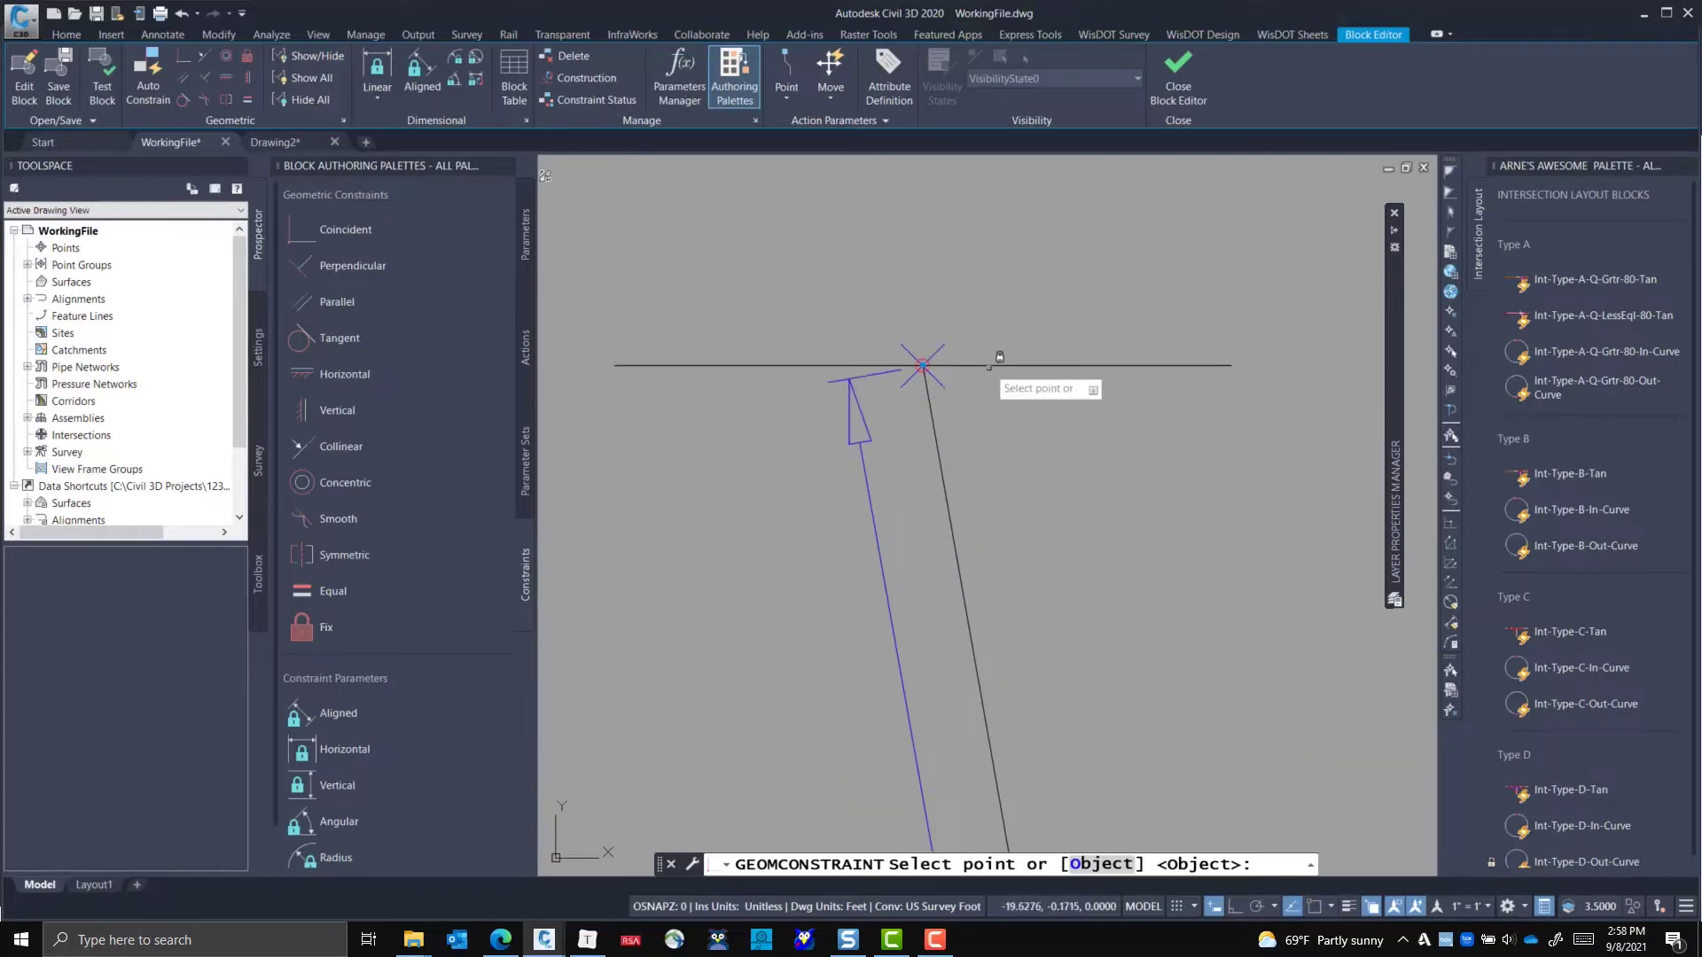
pyautogui.click(923, 364)
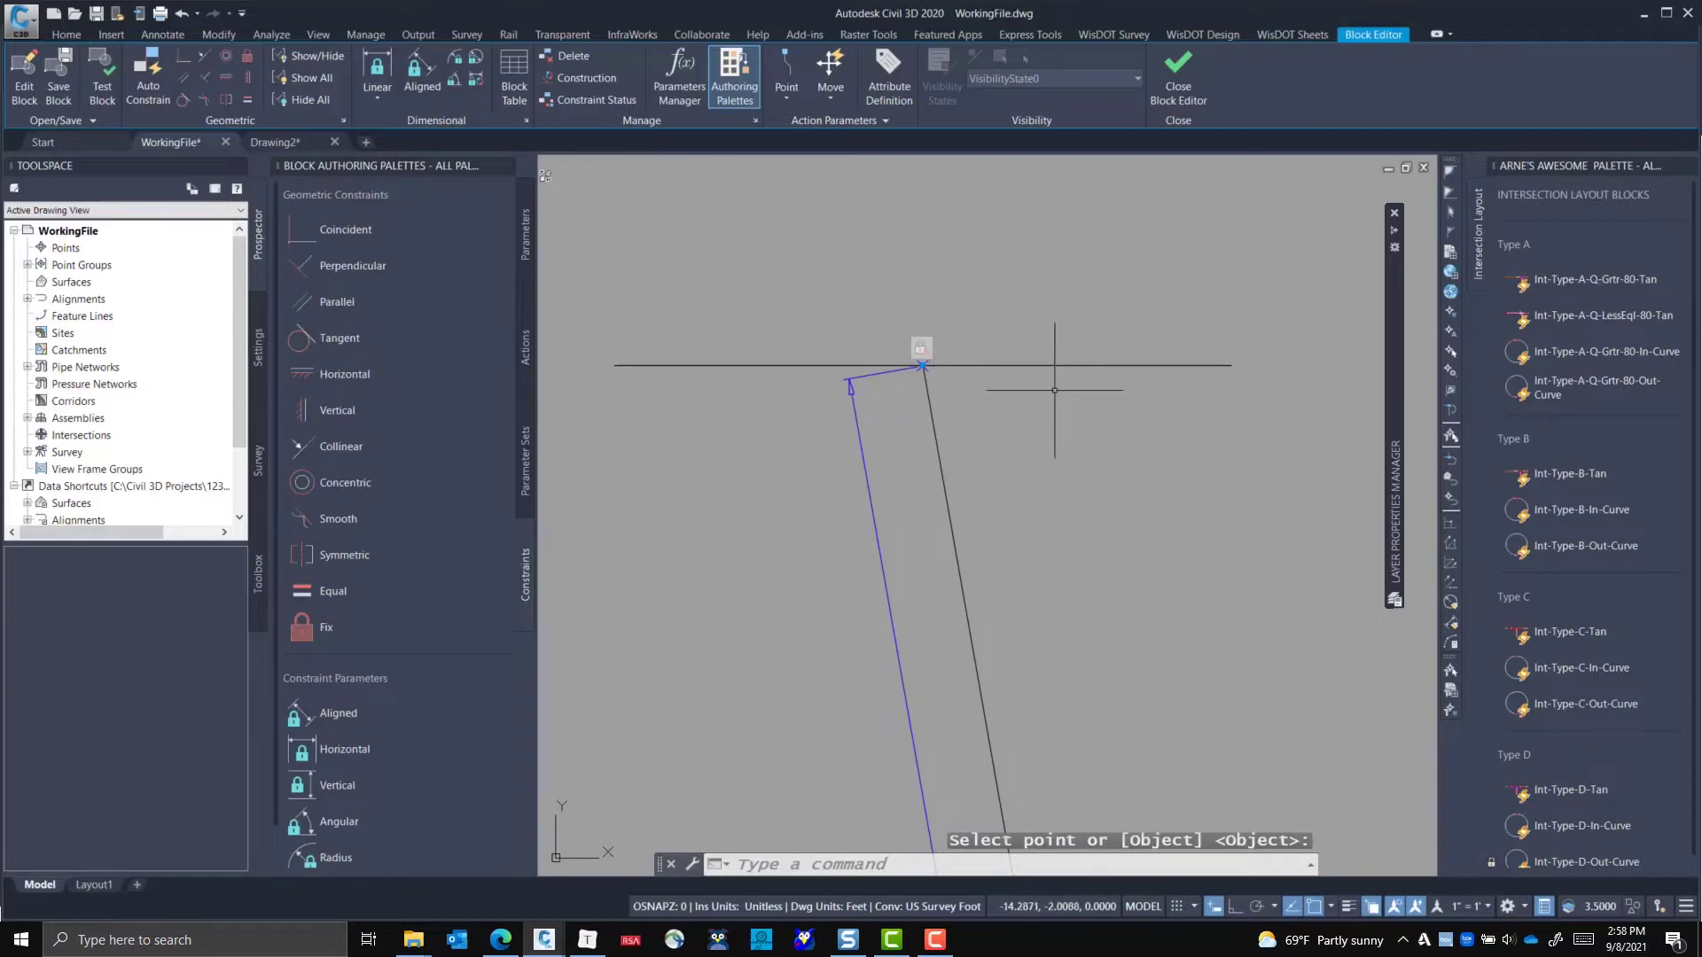
pyautogui.scroll(-5, 877, 372)
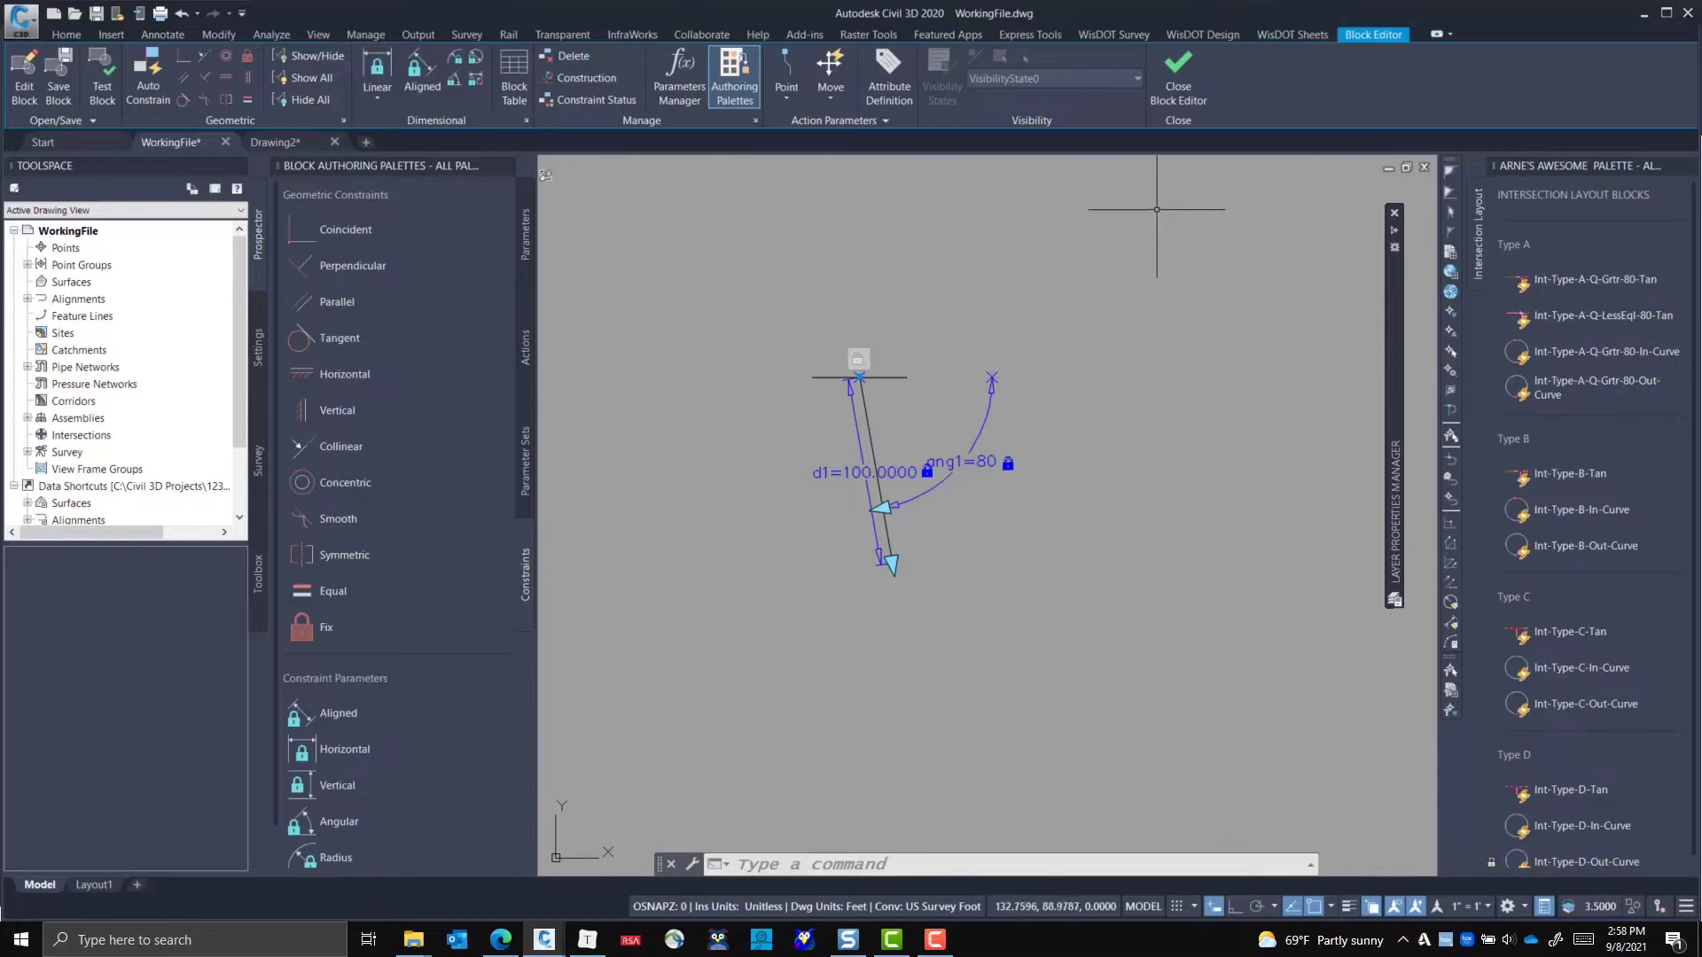
# - Close the block editor and return to the drawing
pyautogui.scroll(2, 1147, 243)
pyautogui.click(1187, 103)
pyautogui.click(826, 437)
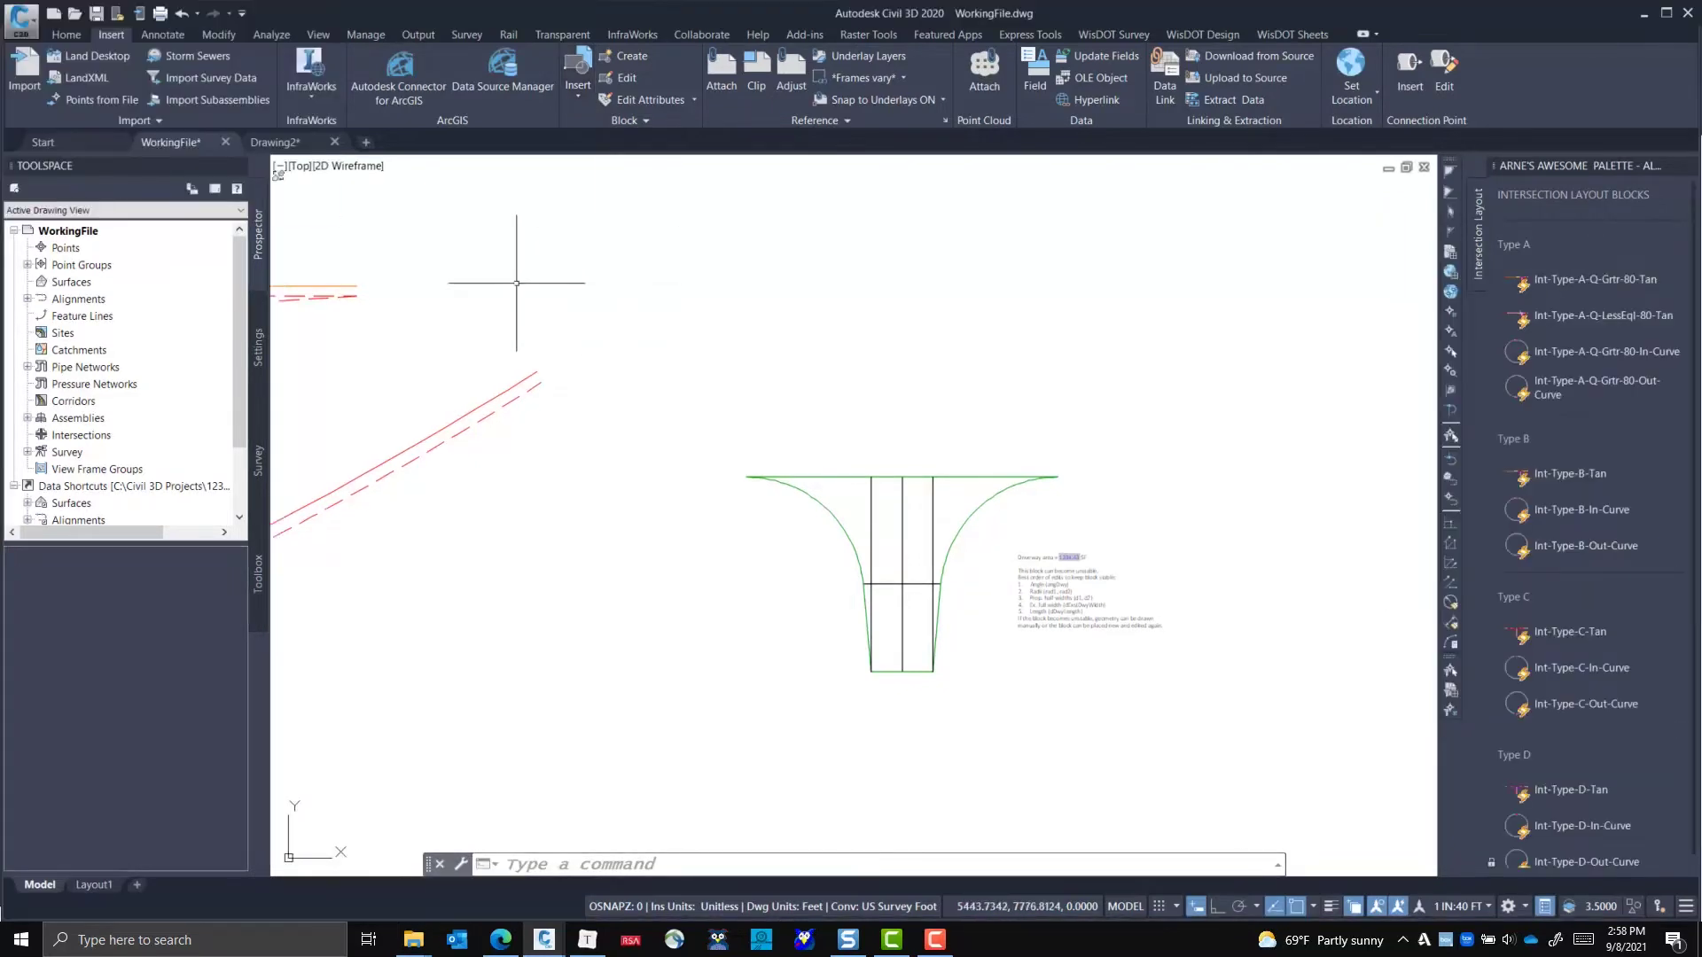
# - Insert the Rurl-Dwy-In-Curve block in the empty area below the existing green driveway block
pyautogui.click(585, 94)
pyautogui.moveTo(587, 121); pyautogui.dragTo(581, 222)
pyautogui.scroll(-5, 505, 186)
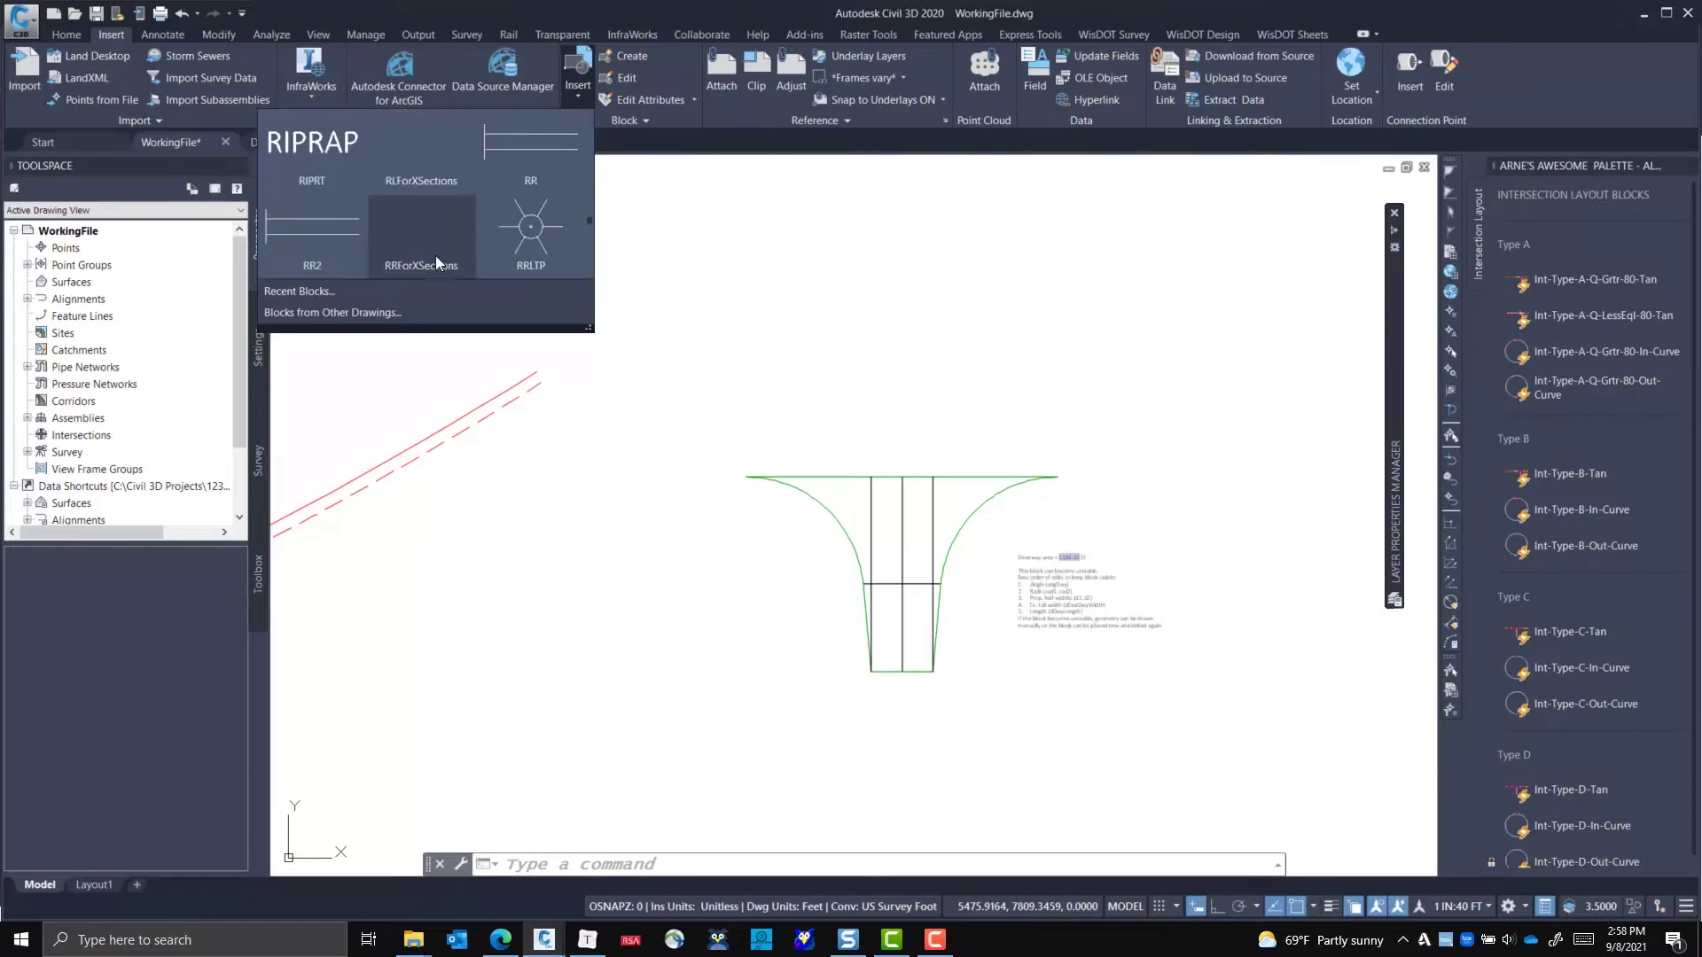
pyautogui.scroll(-3, 394, 214)
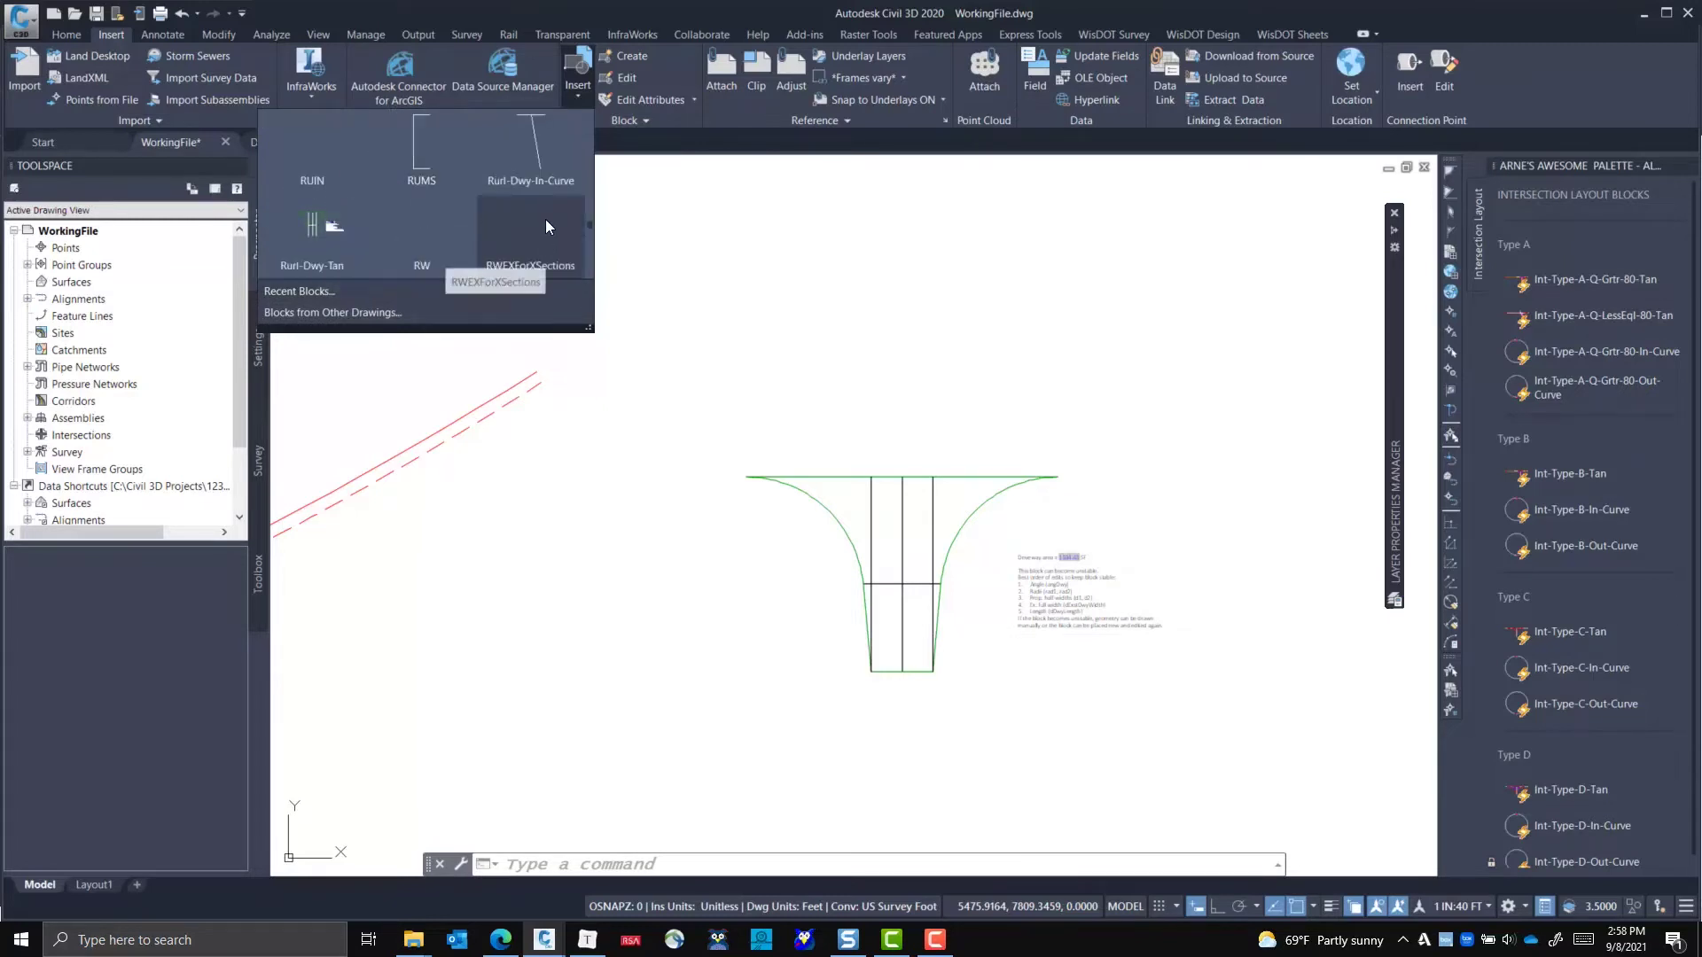
pyautogui.click(542, 162)
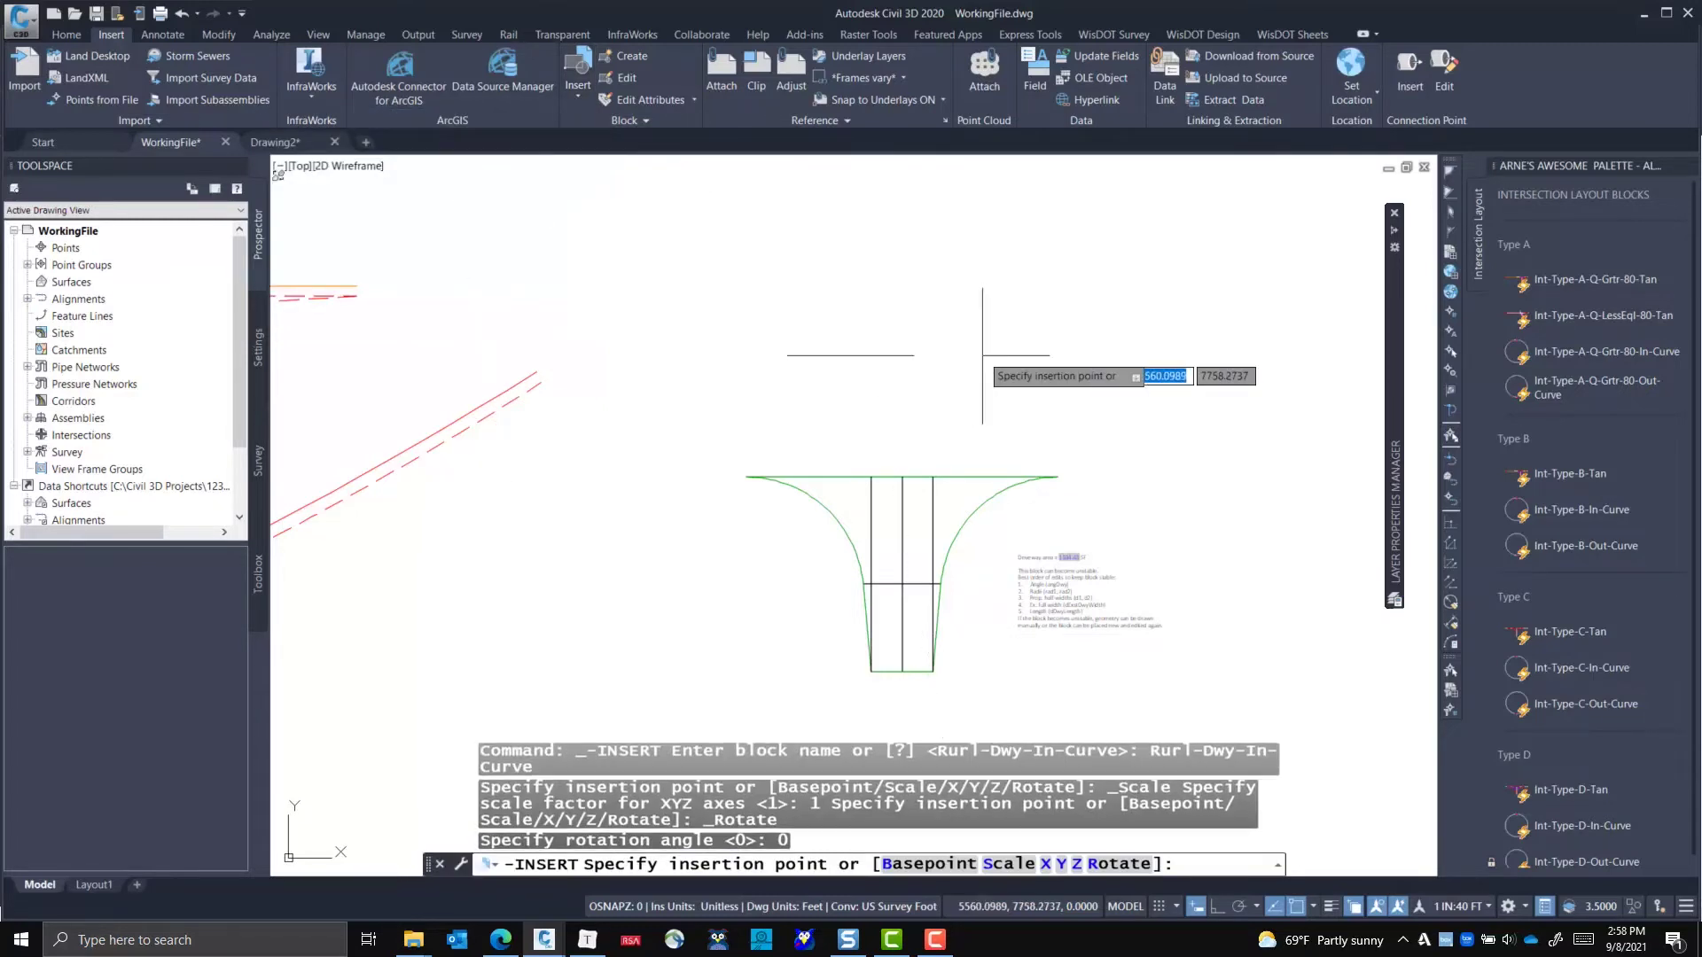
pyautogui.scroll(-3, 981, 250)
pyautogui.moveTo(982, 250); pyautogui.dragTo(995, 167, button='middle')
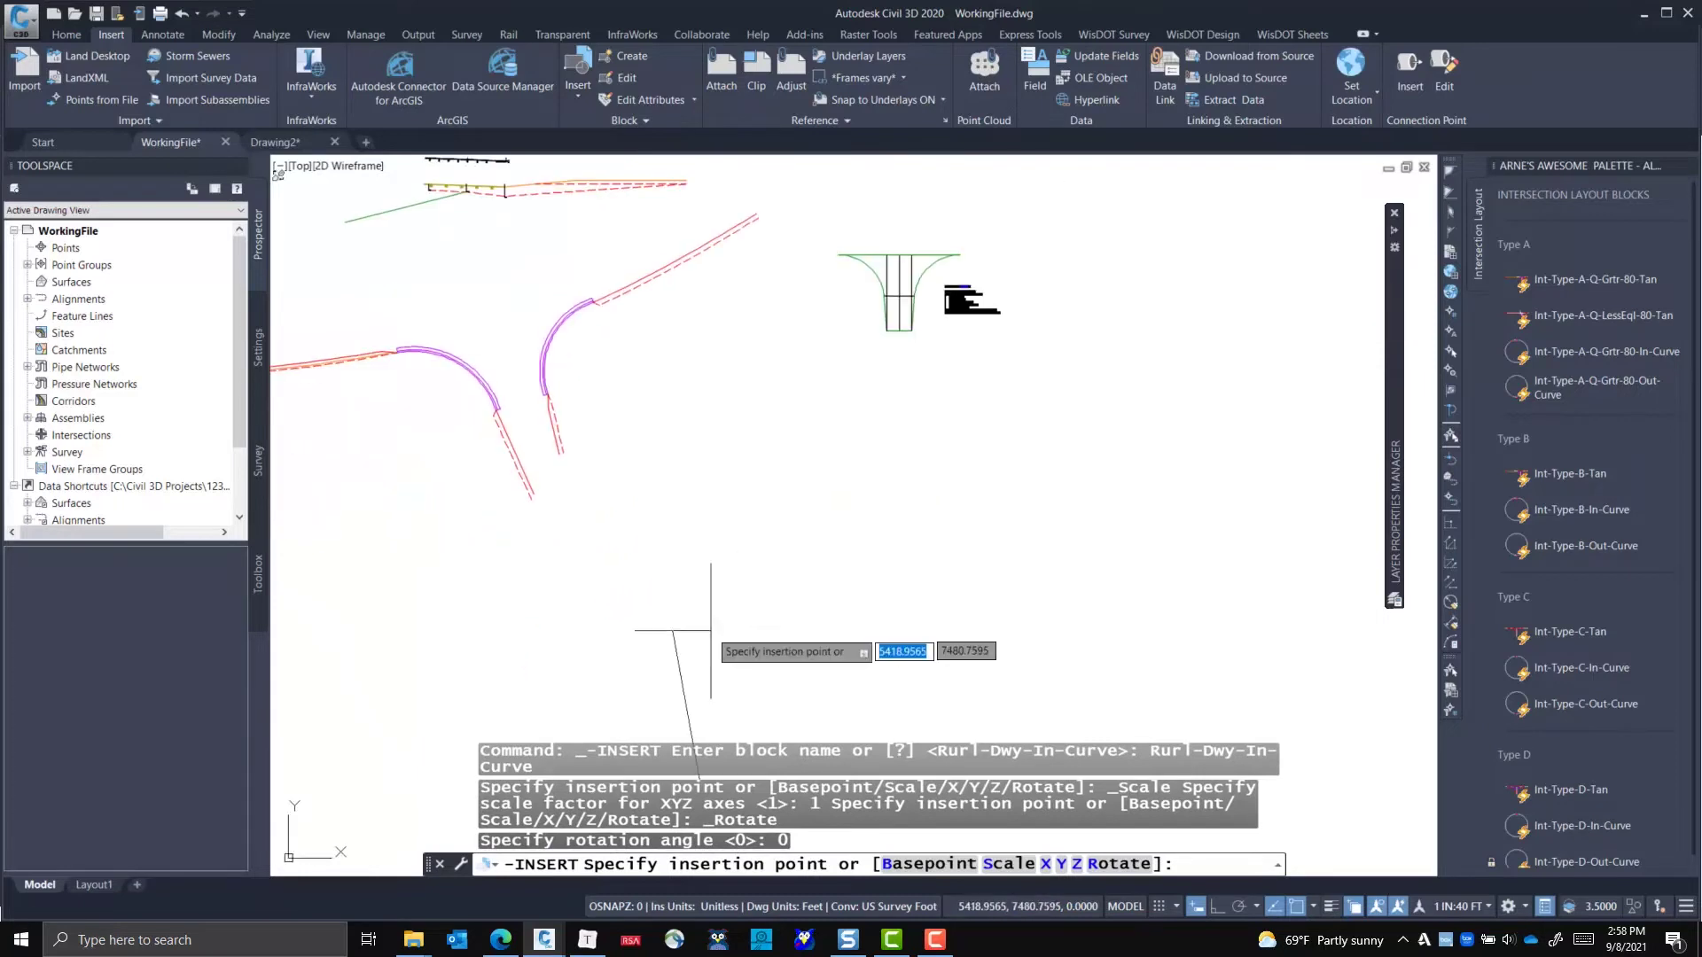
pyautogui.click(815, 497)
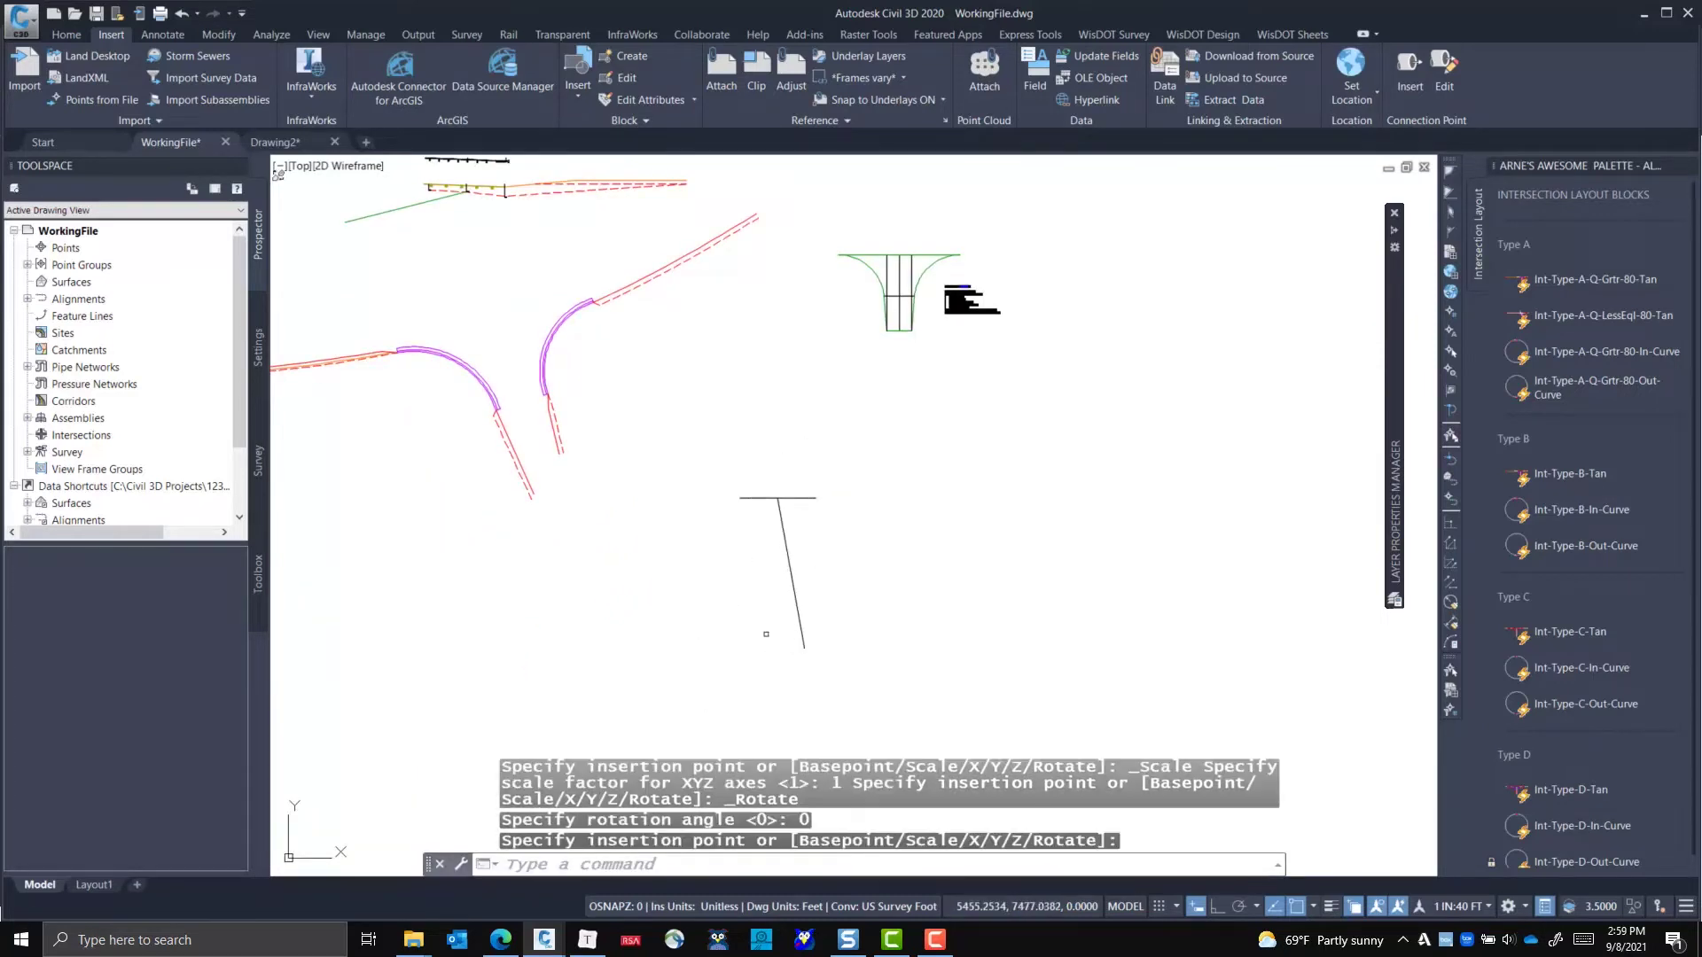
# - Shorten the inserted block's diagonal line to about 35.4 with its length grip and swing it to about 108 with its angle grip
pyautogui.scroll(4, 820, 510)
pyautogui.click(826, 524)
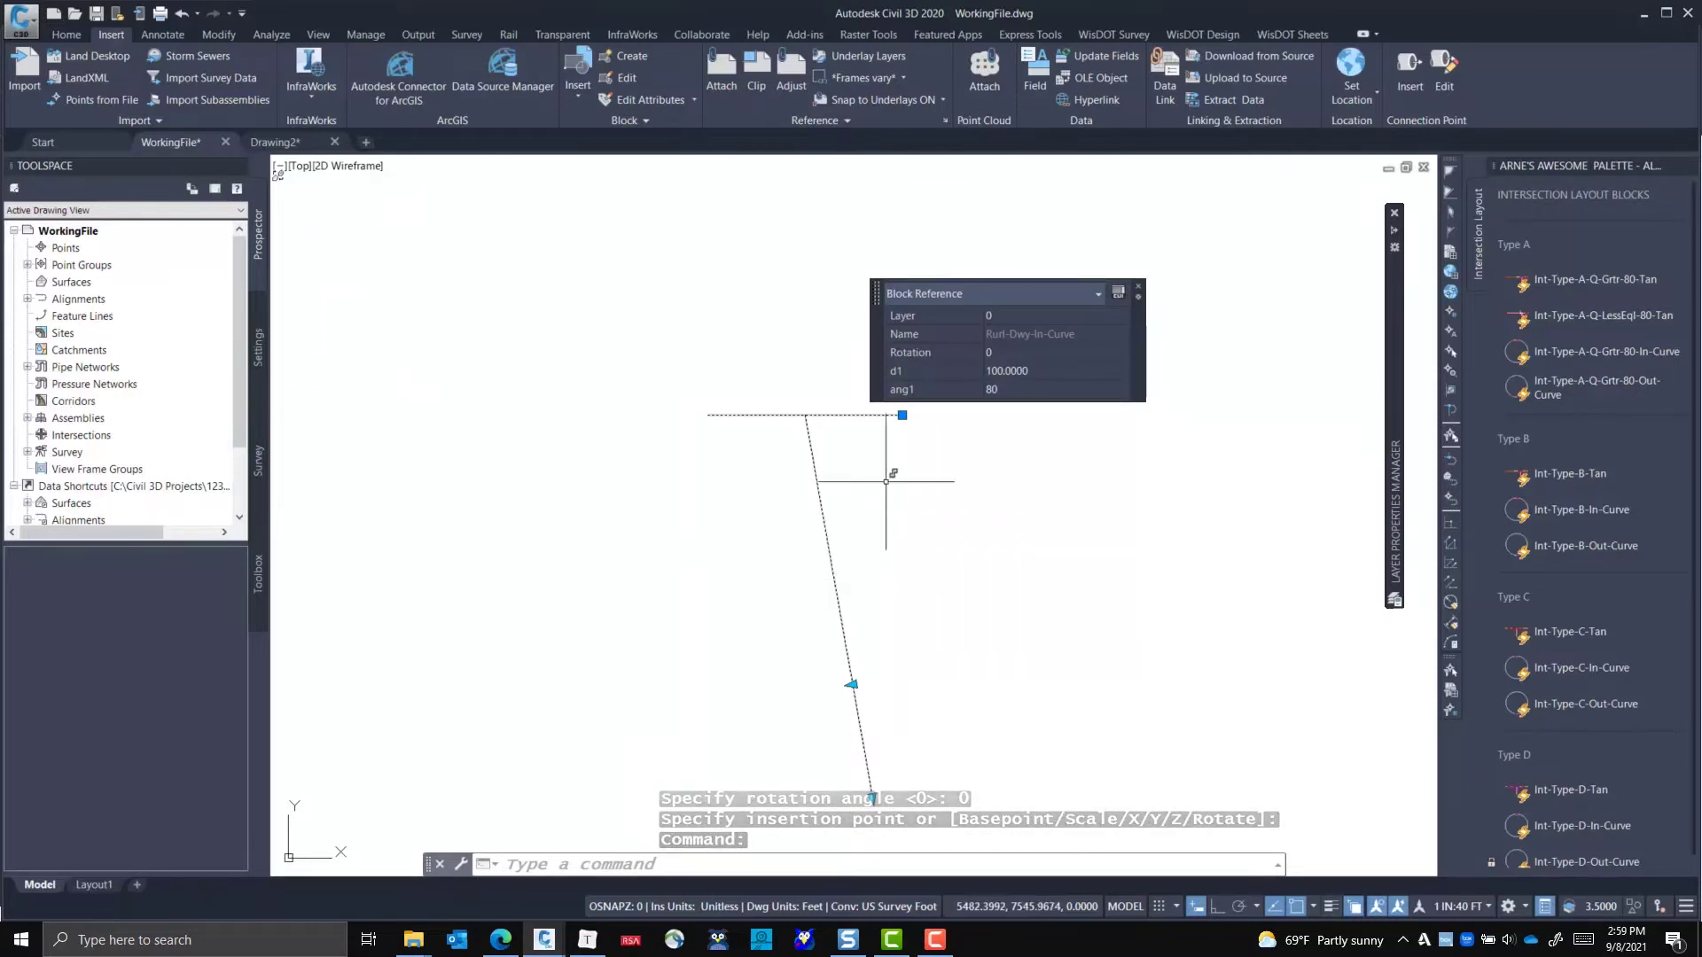
pyautogui.moveTo(867, 470); pyautogui.dragTo(793, 398, button='middle')
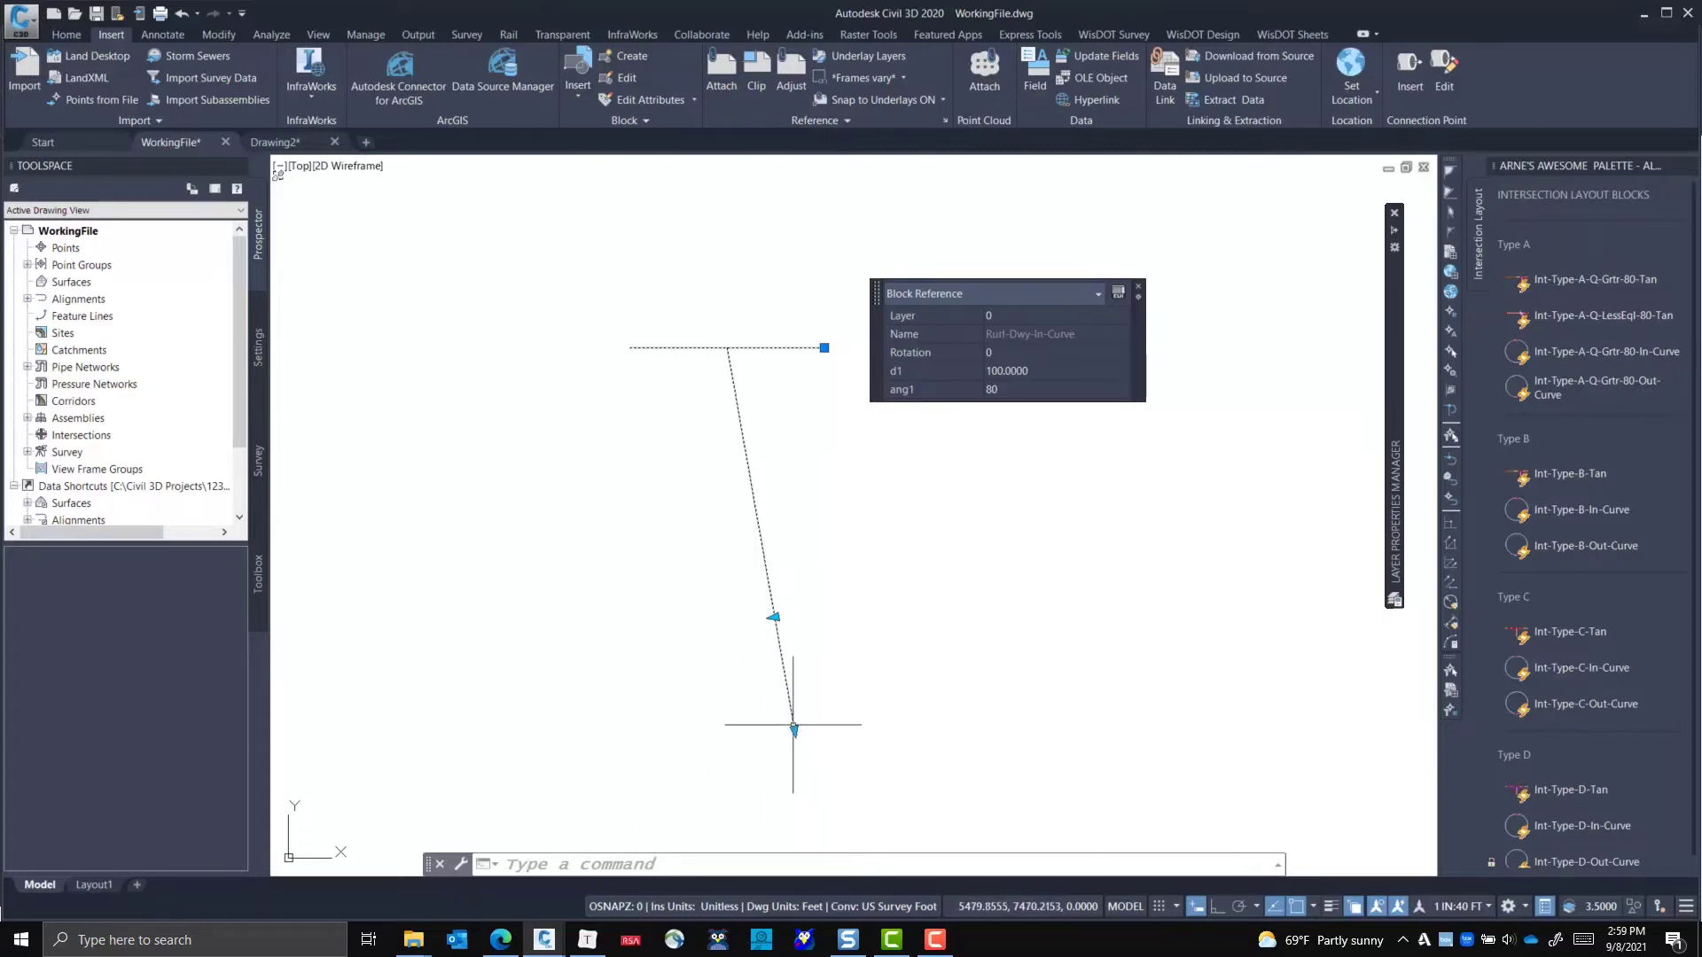
pyautogui.click(794, 729)
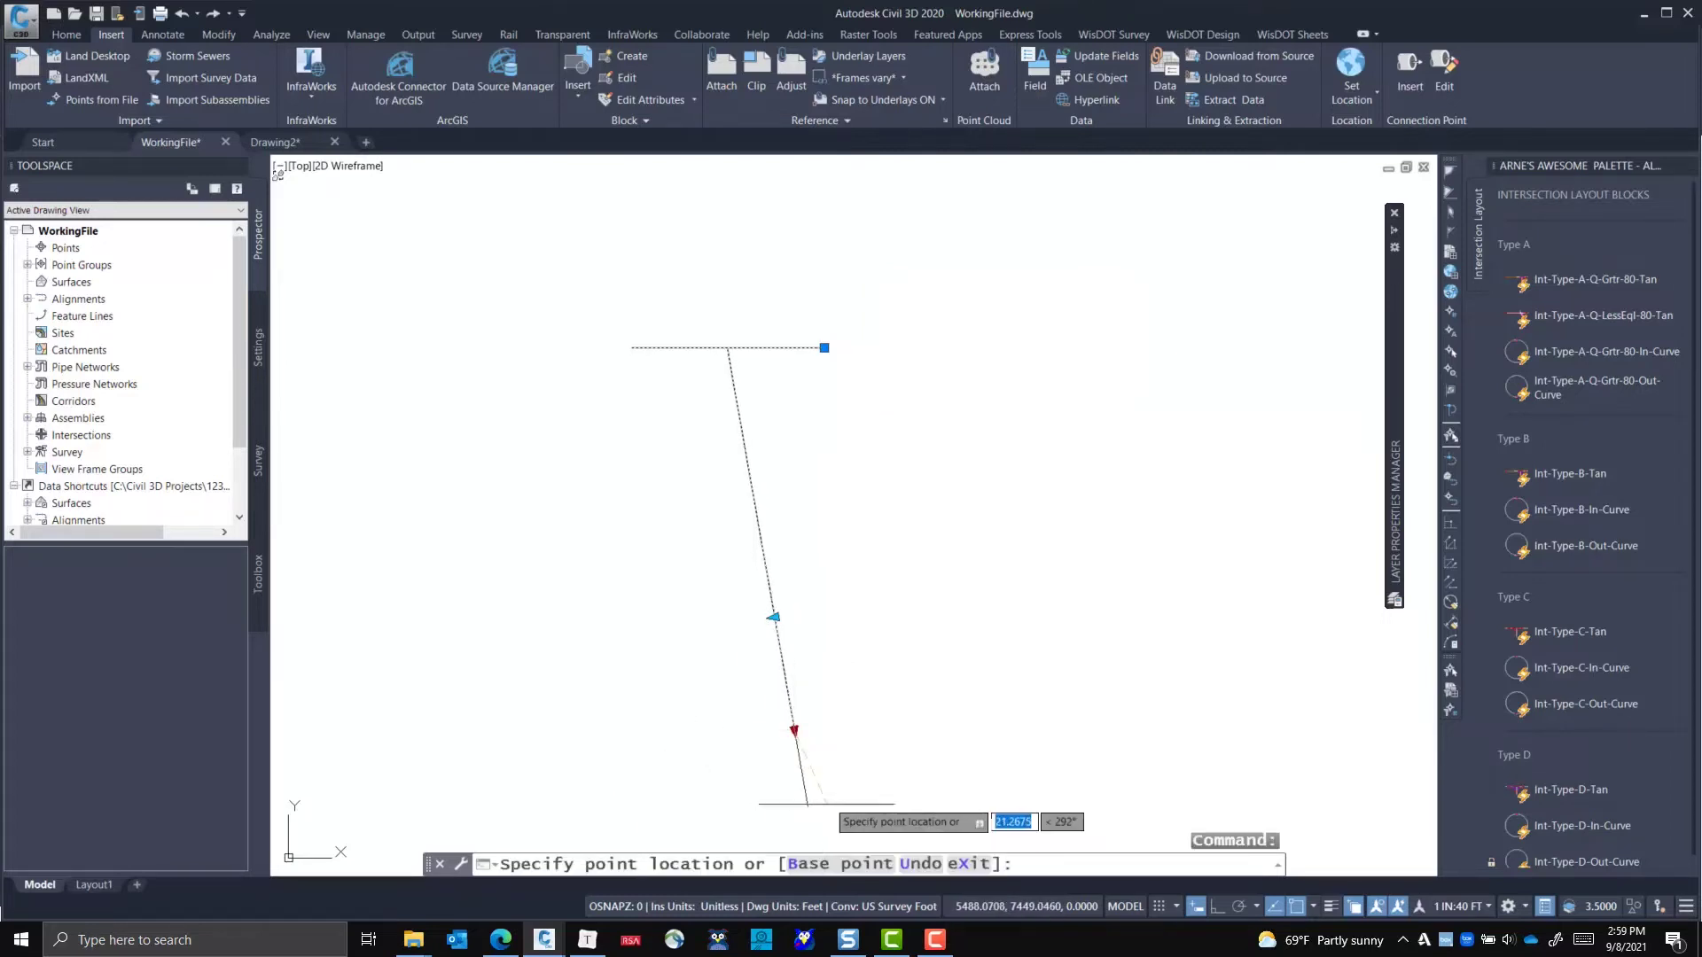
pyautogui.click(874, 475)
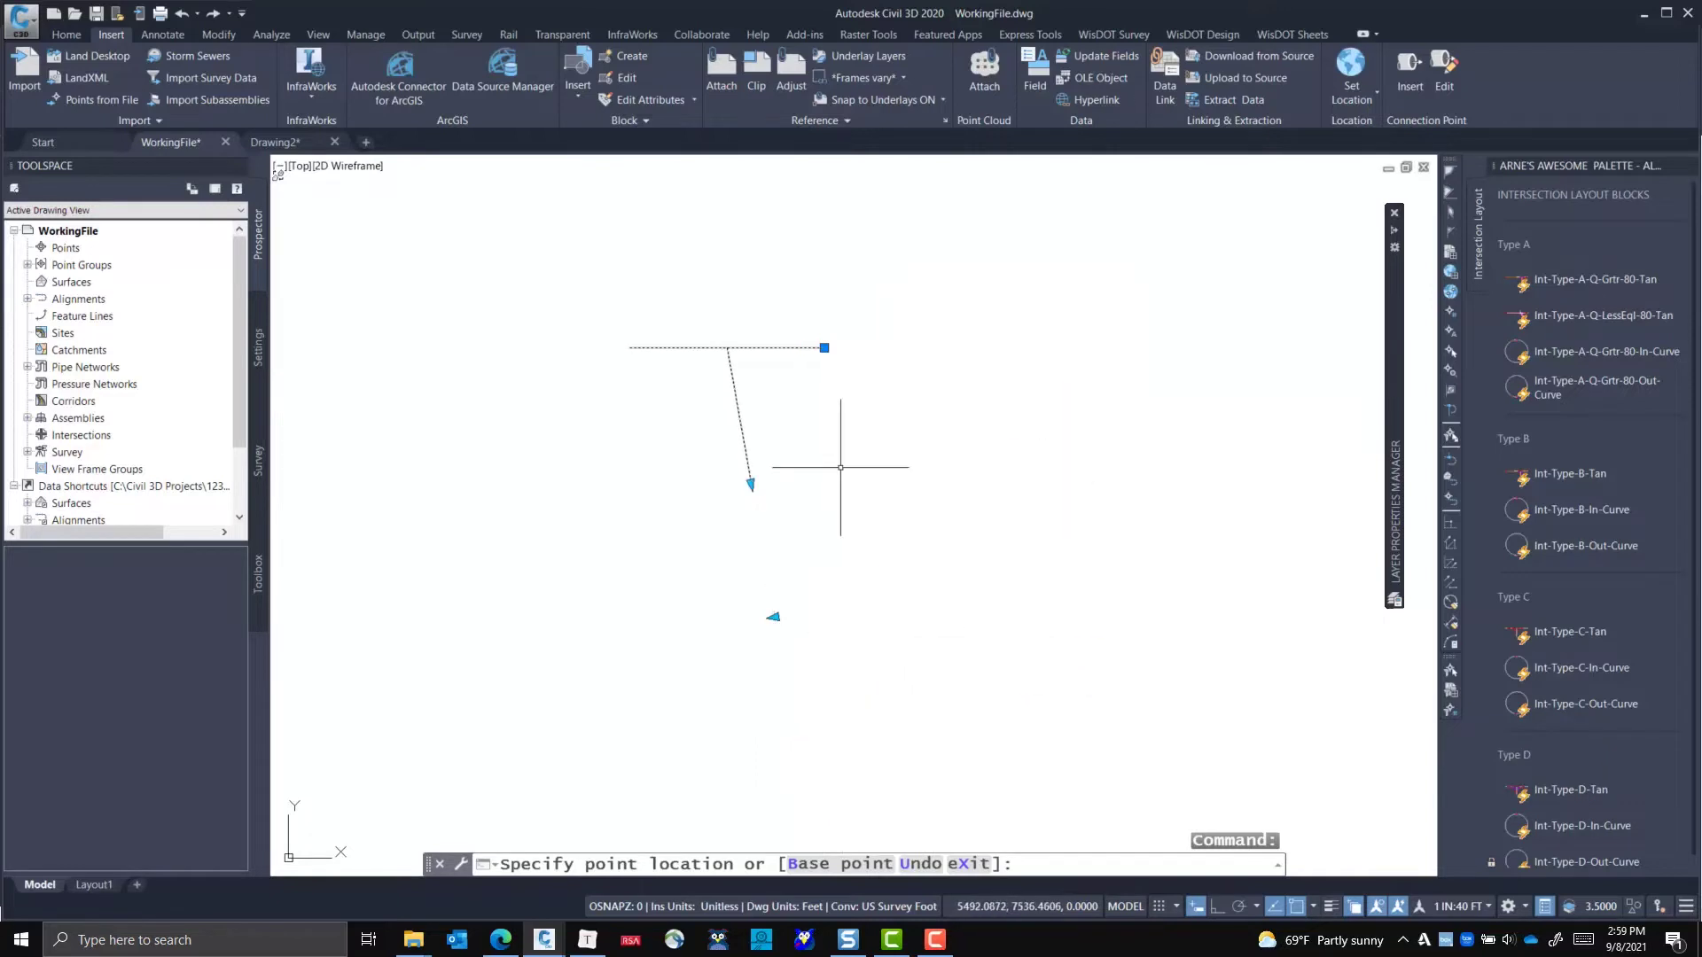
pyautogui.click(774, 617)
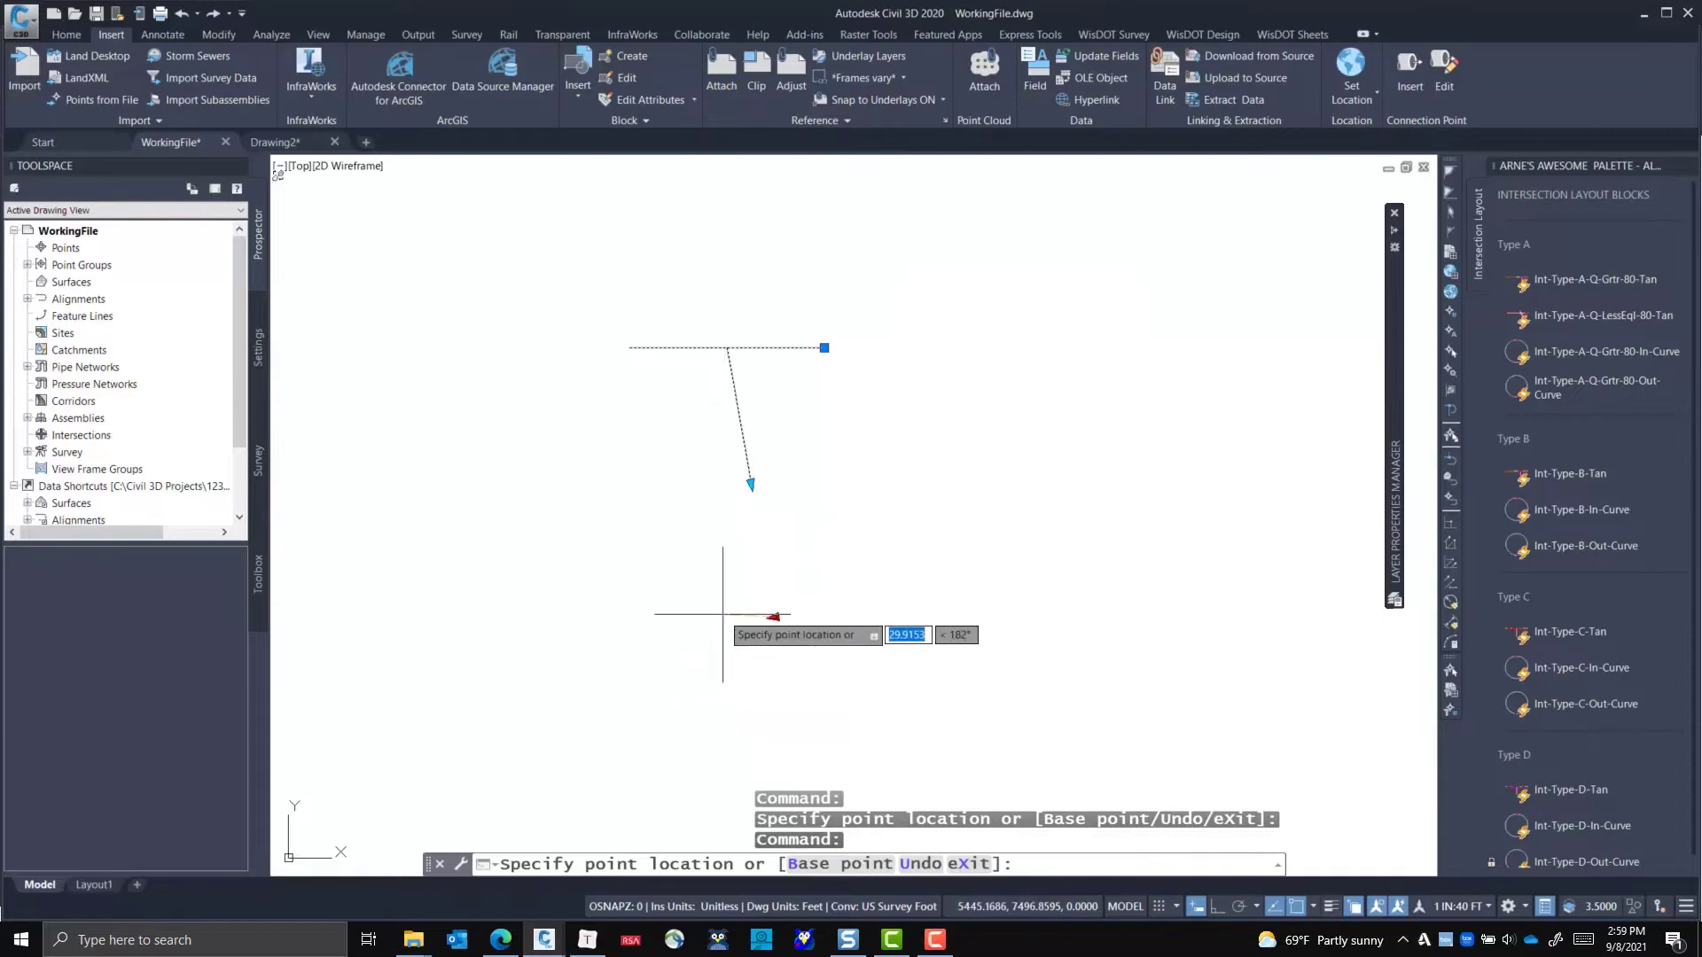
pyautogui.click(656, 548)
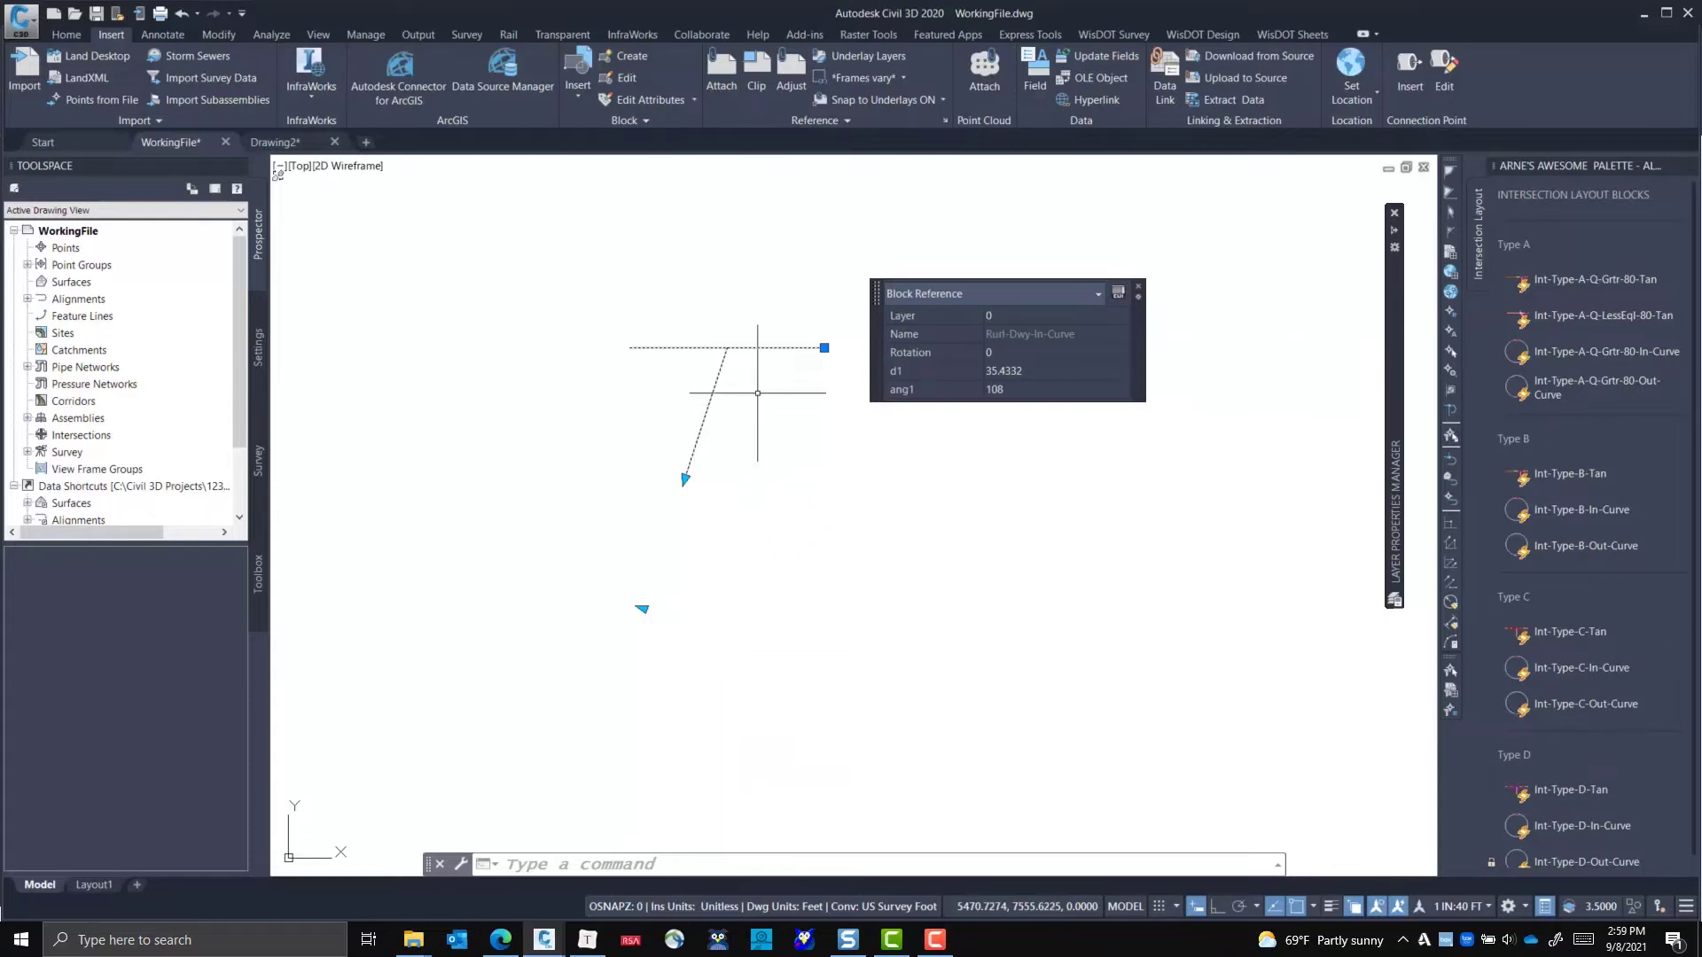
# - Try to move all the block geometry in the block editor, using the diagonal line's upper endpoint as base point
pyautogui.hotkey('alt', 'Tab')
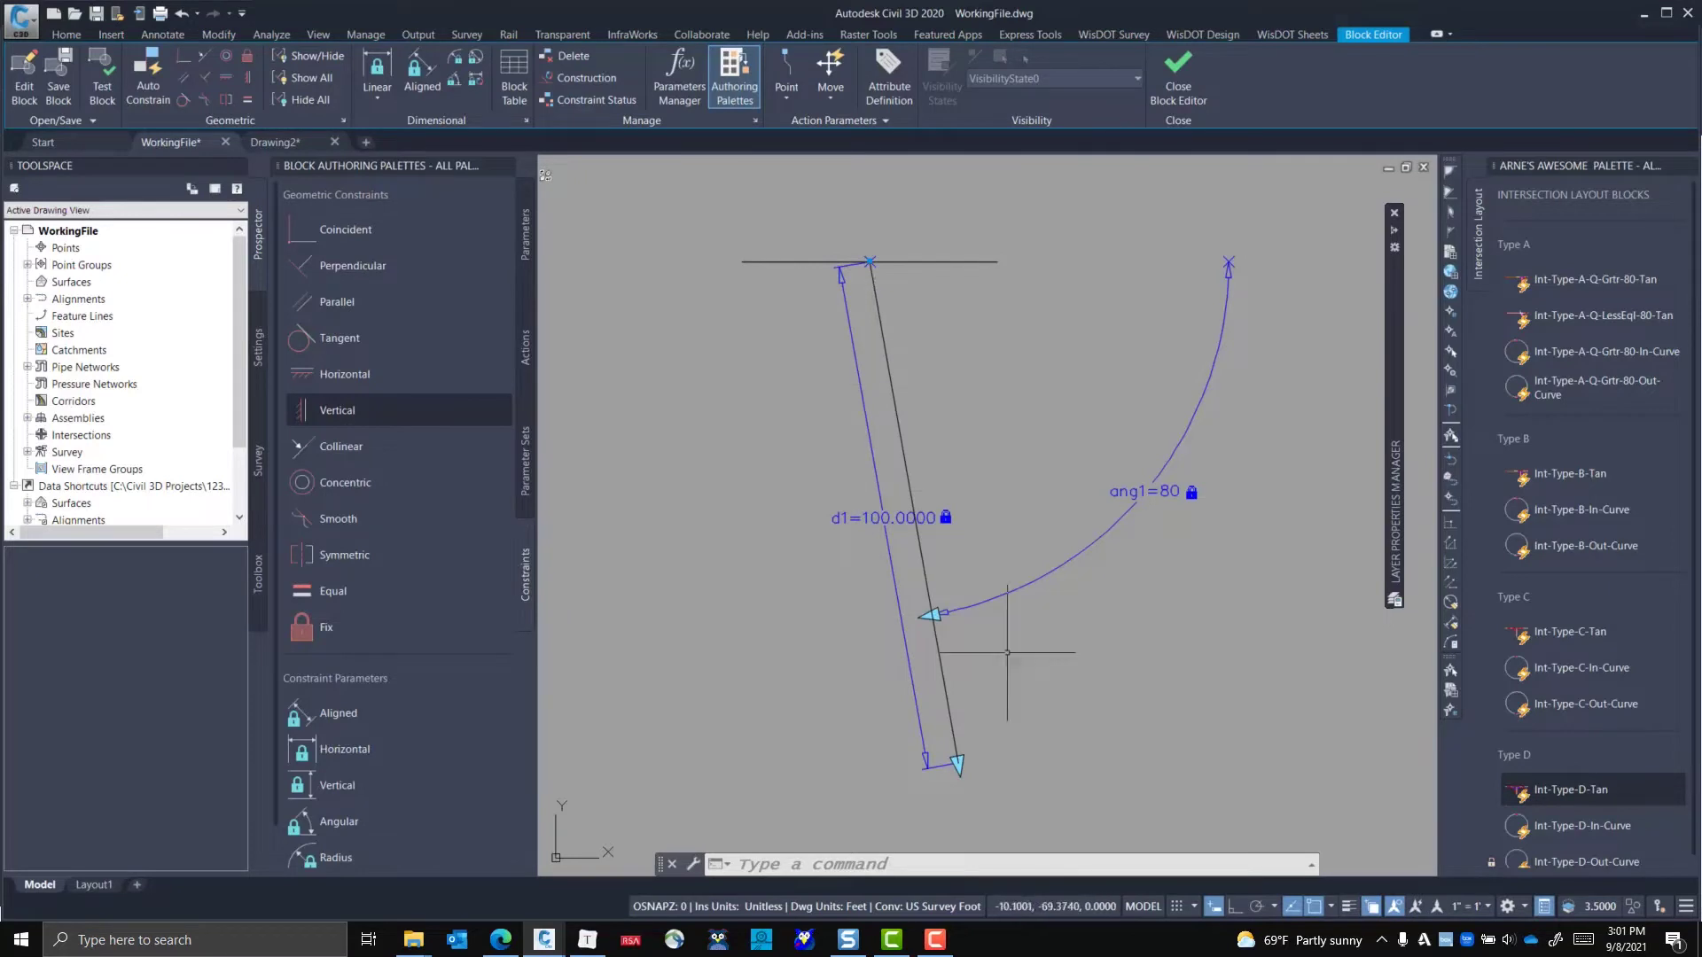
pyautogui.click(1211, 807)
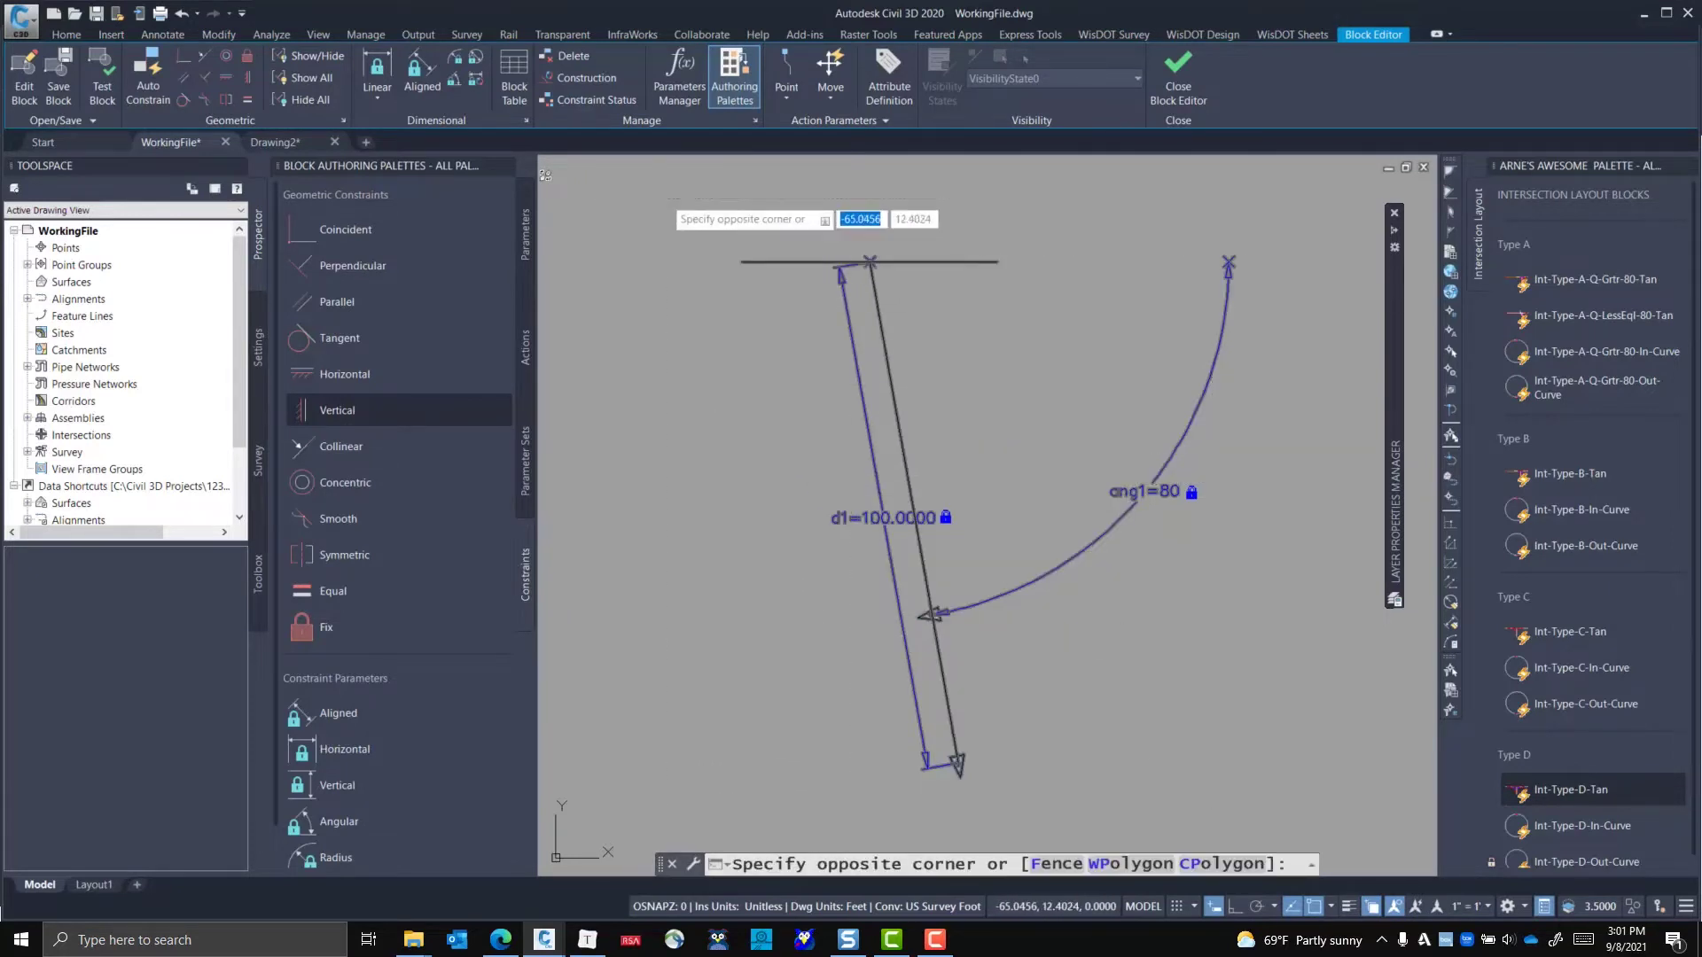
pyautogui.click(667, 223)
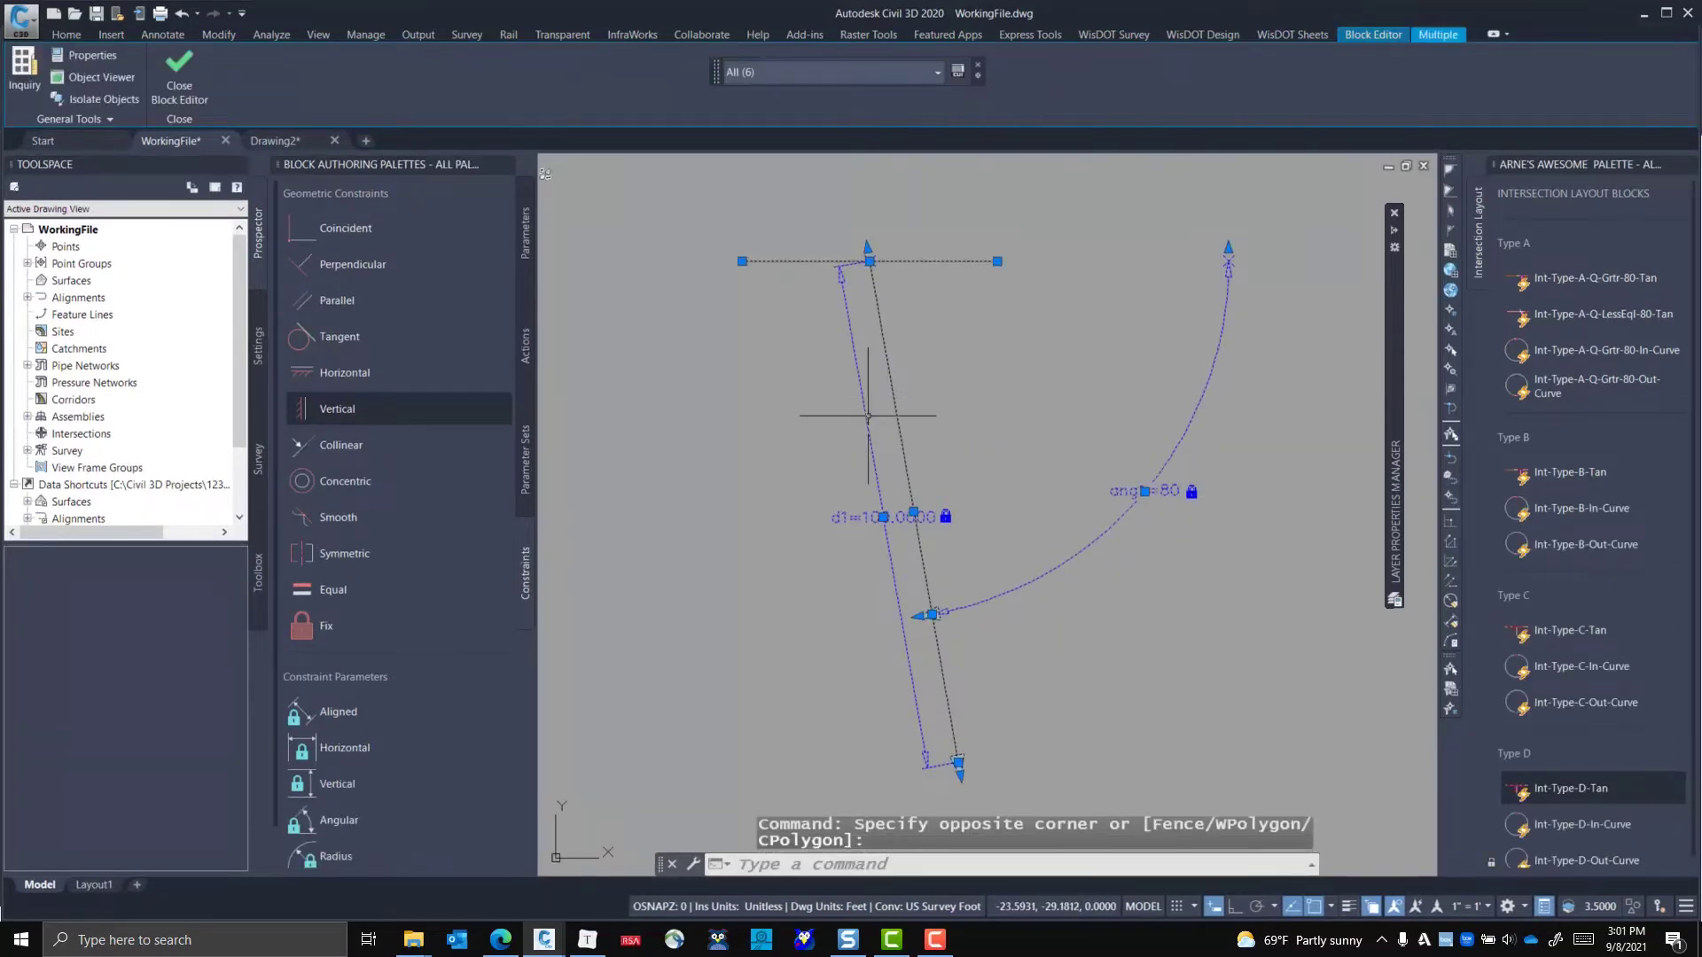
pyautogui.write('m')
pyautogui.press('Return')
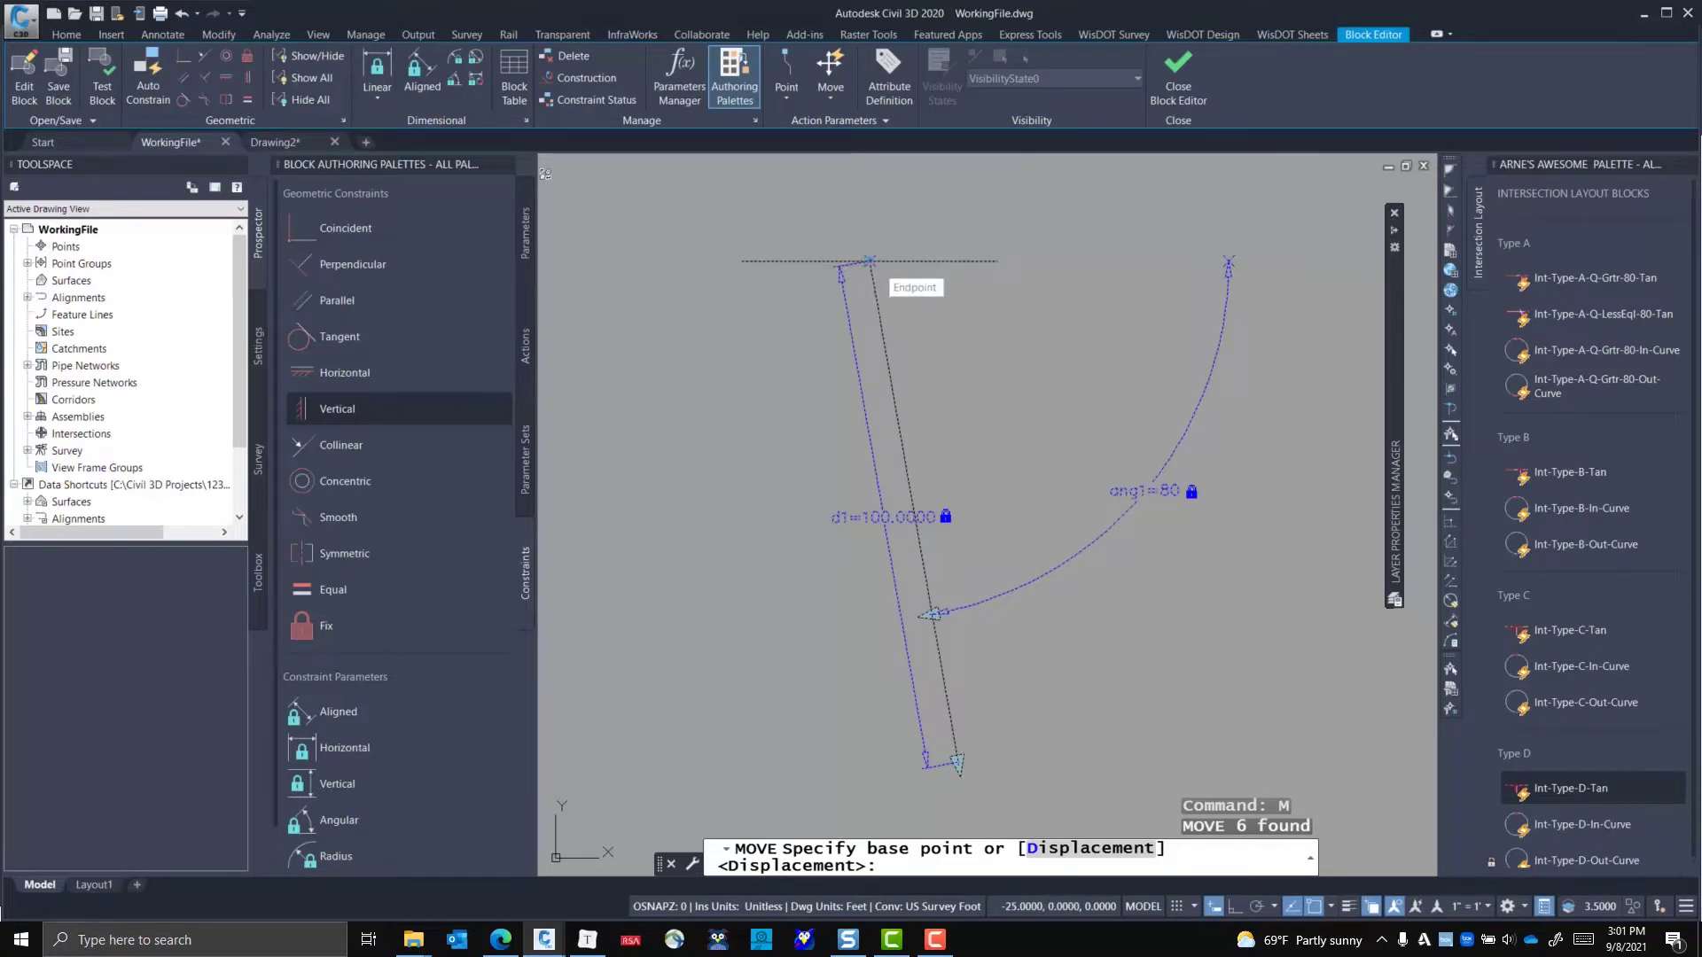
pyautogui.click(870, 260)
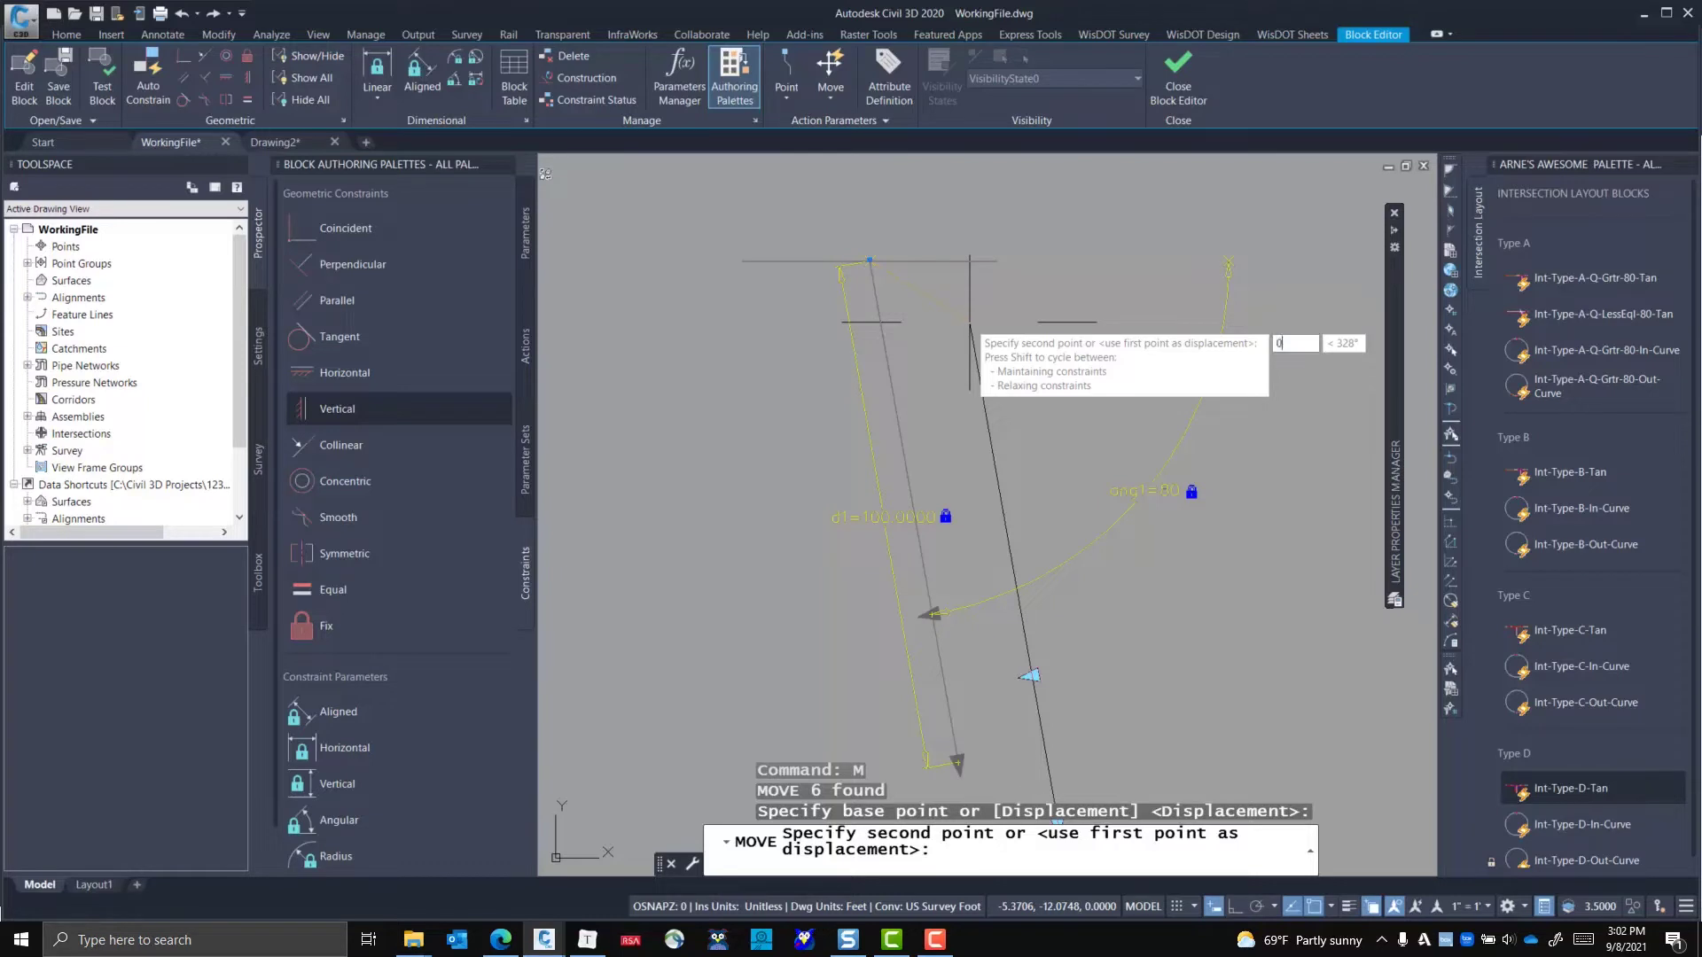
pyautogui.click(869, 261)
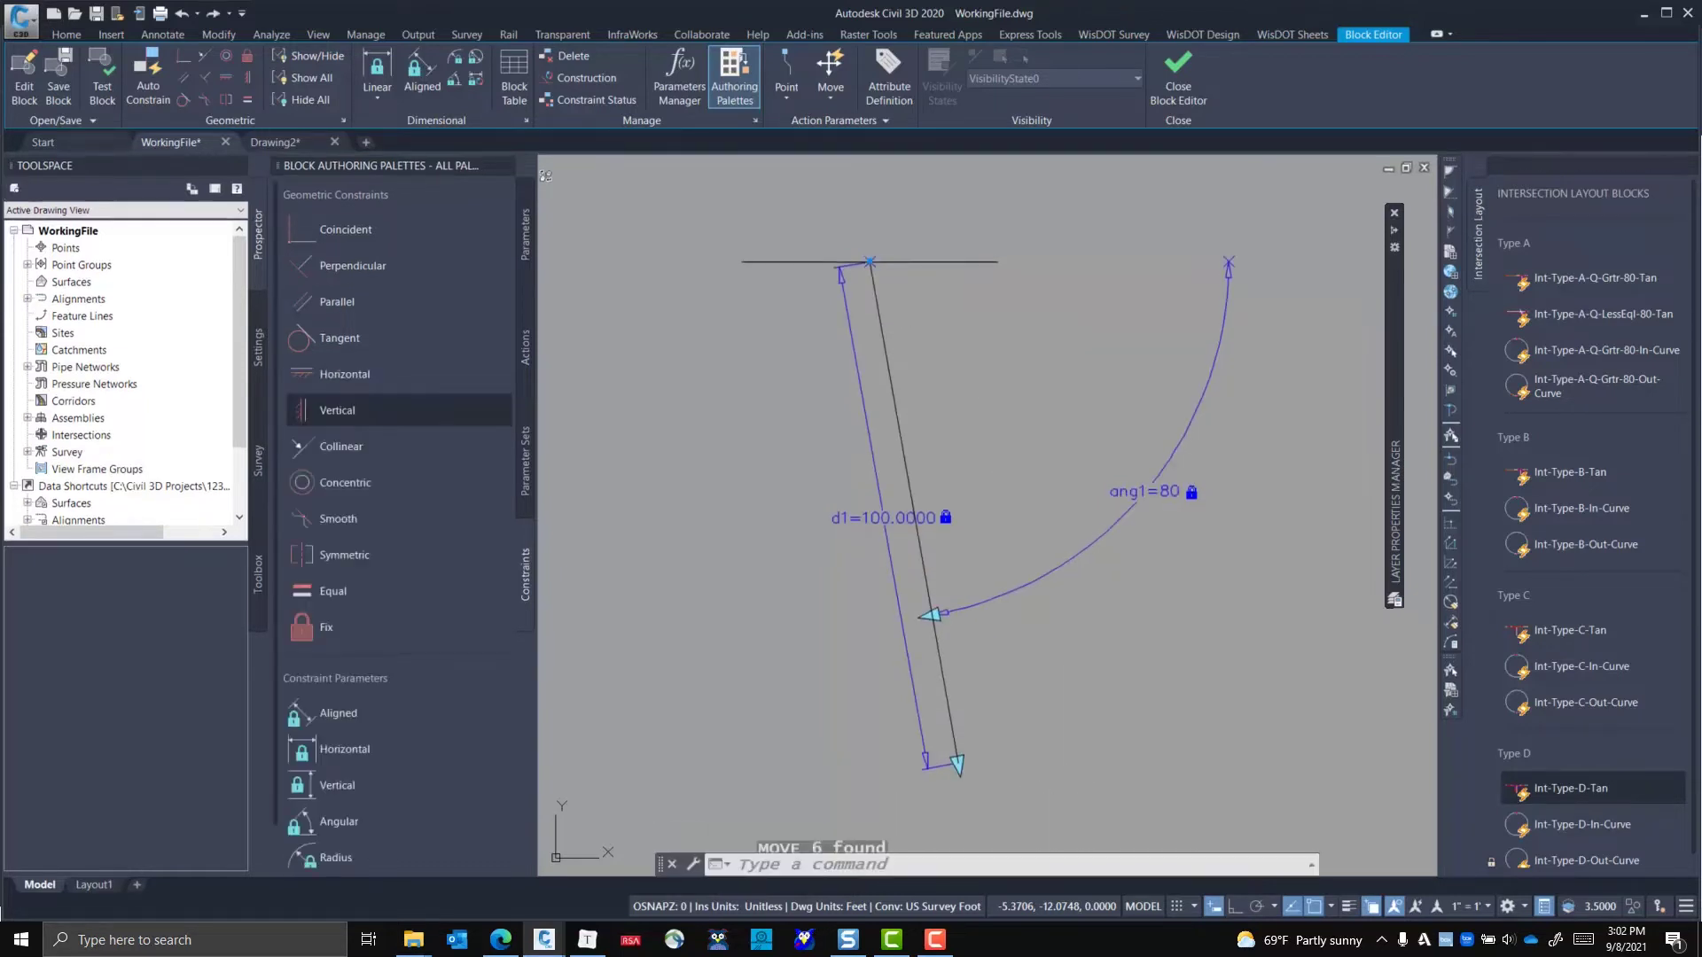
pyautogui.press('Escape')
# - Check where the origin lies relative to the block geometry by starting a temporary line at 0,0
pyautogui.write('l')
pyautogui.press('Return')
pyautogui.write('0,0')
pyautogui.press('Return')
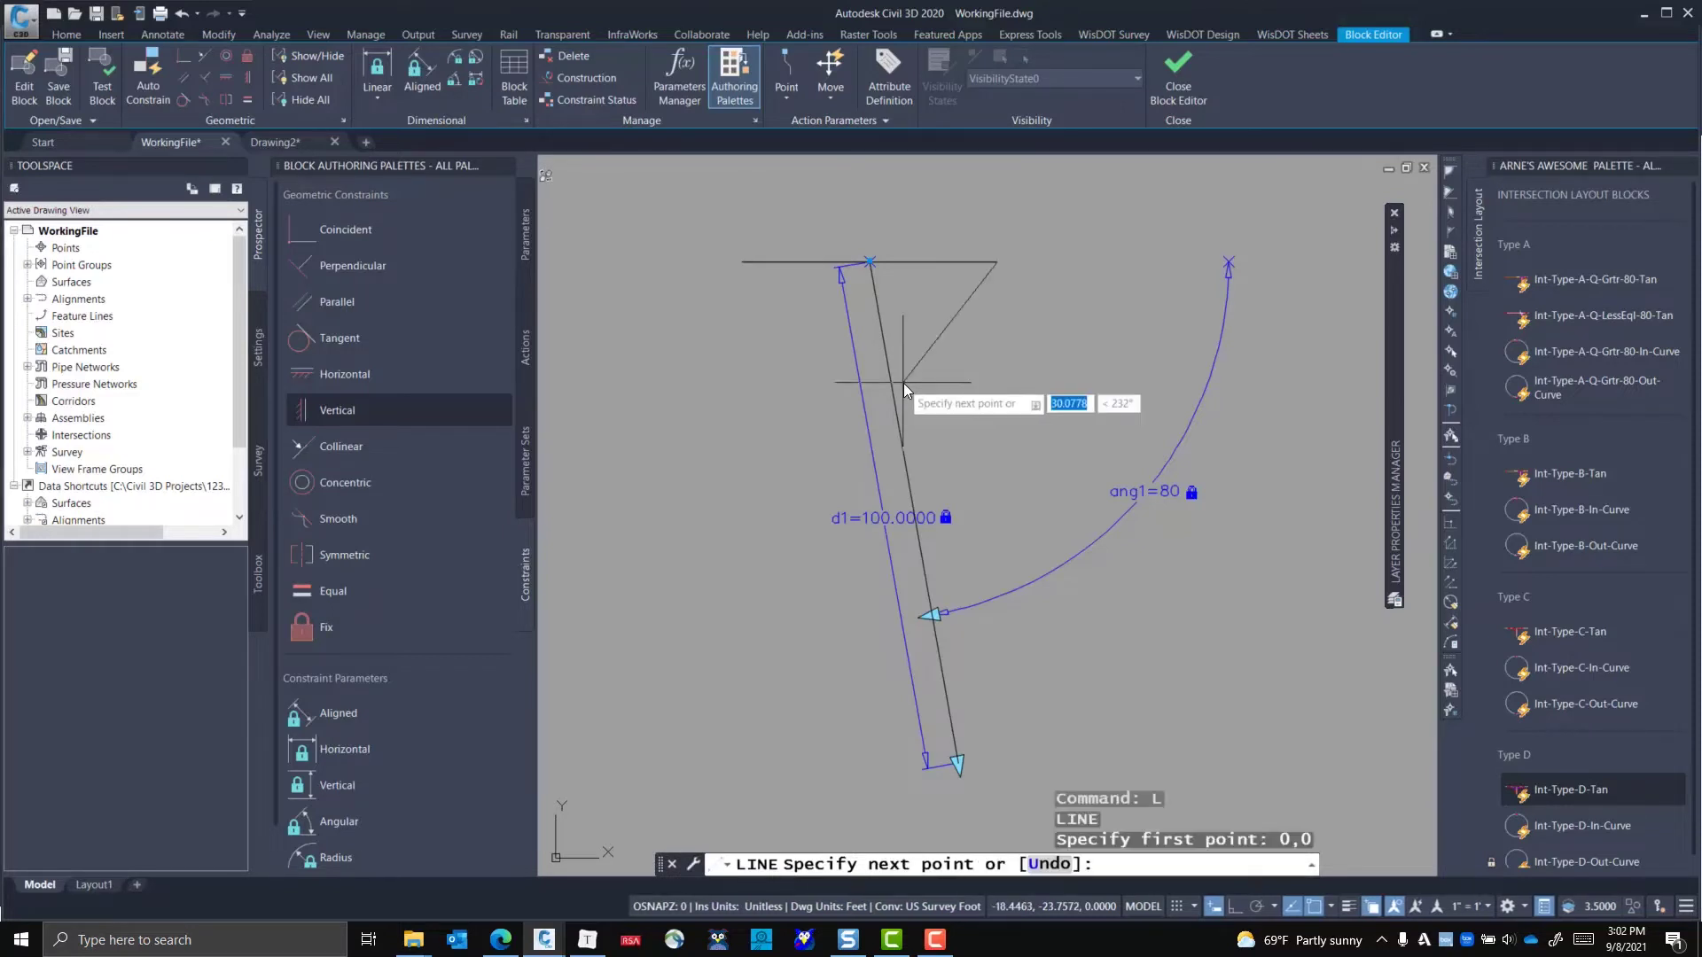
pyautogui.press('Escape')
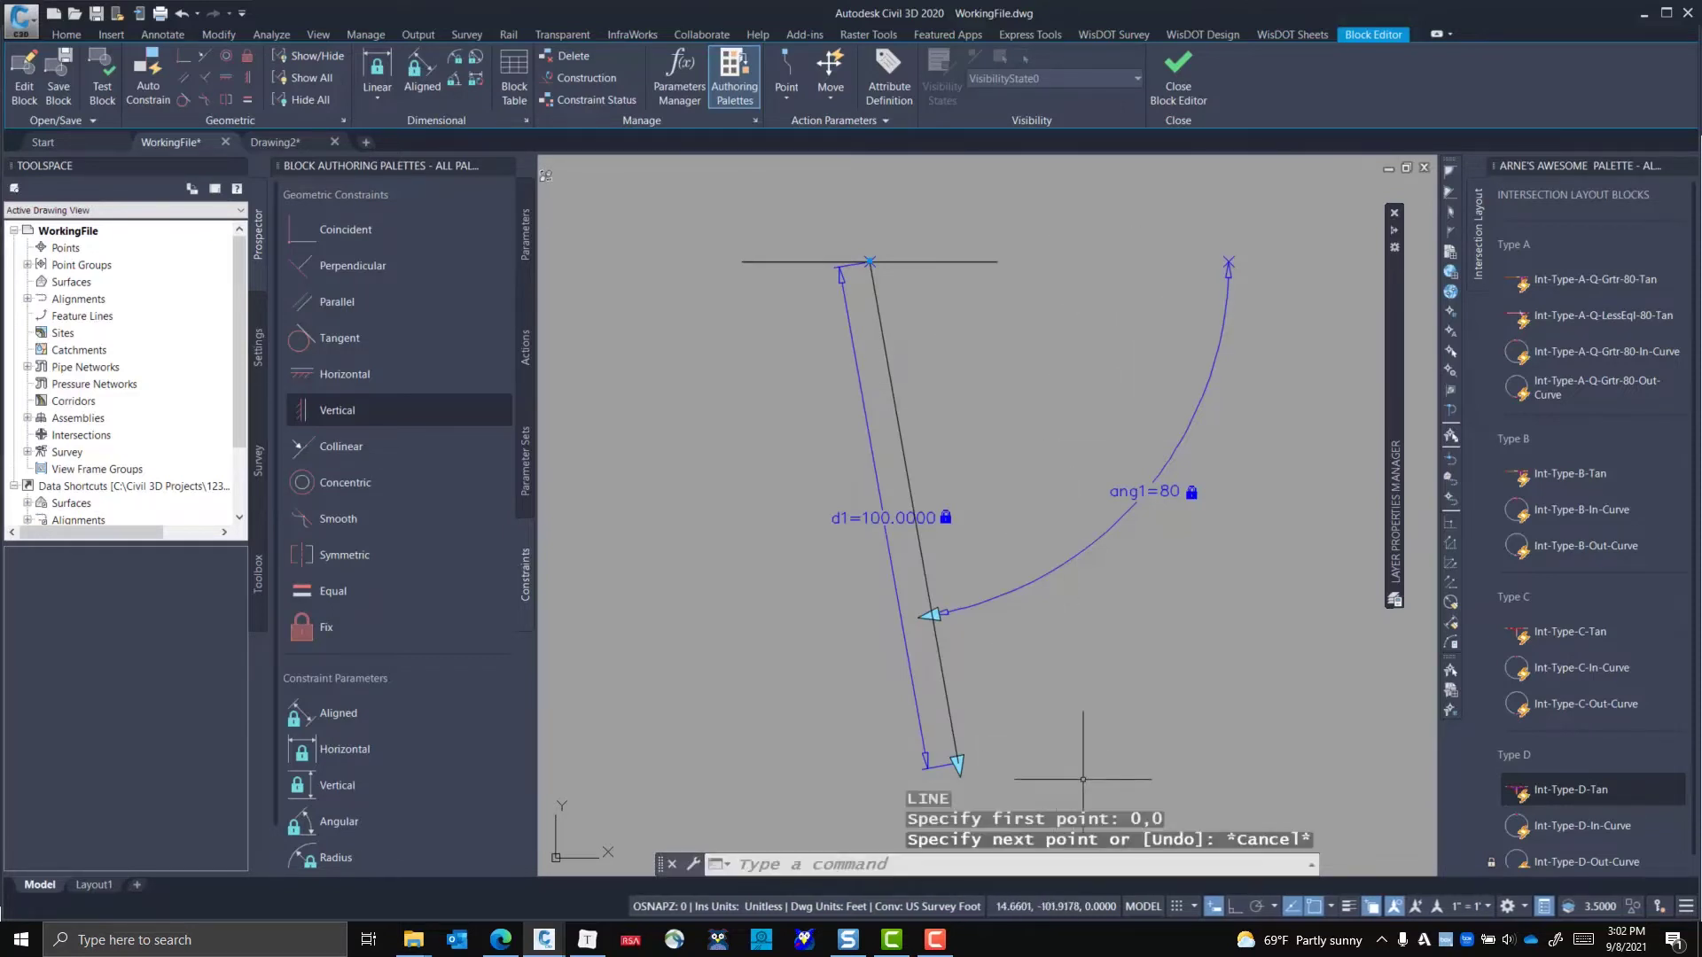
# - Move all the block geometry from the diagonal line's upper endpoint to the right end of the horizontal line
pyautogui.click(1135, 808)
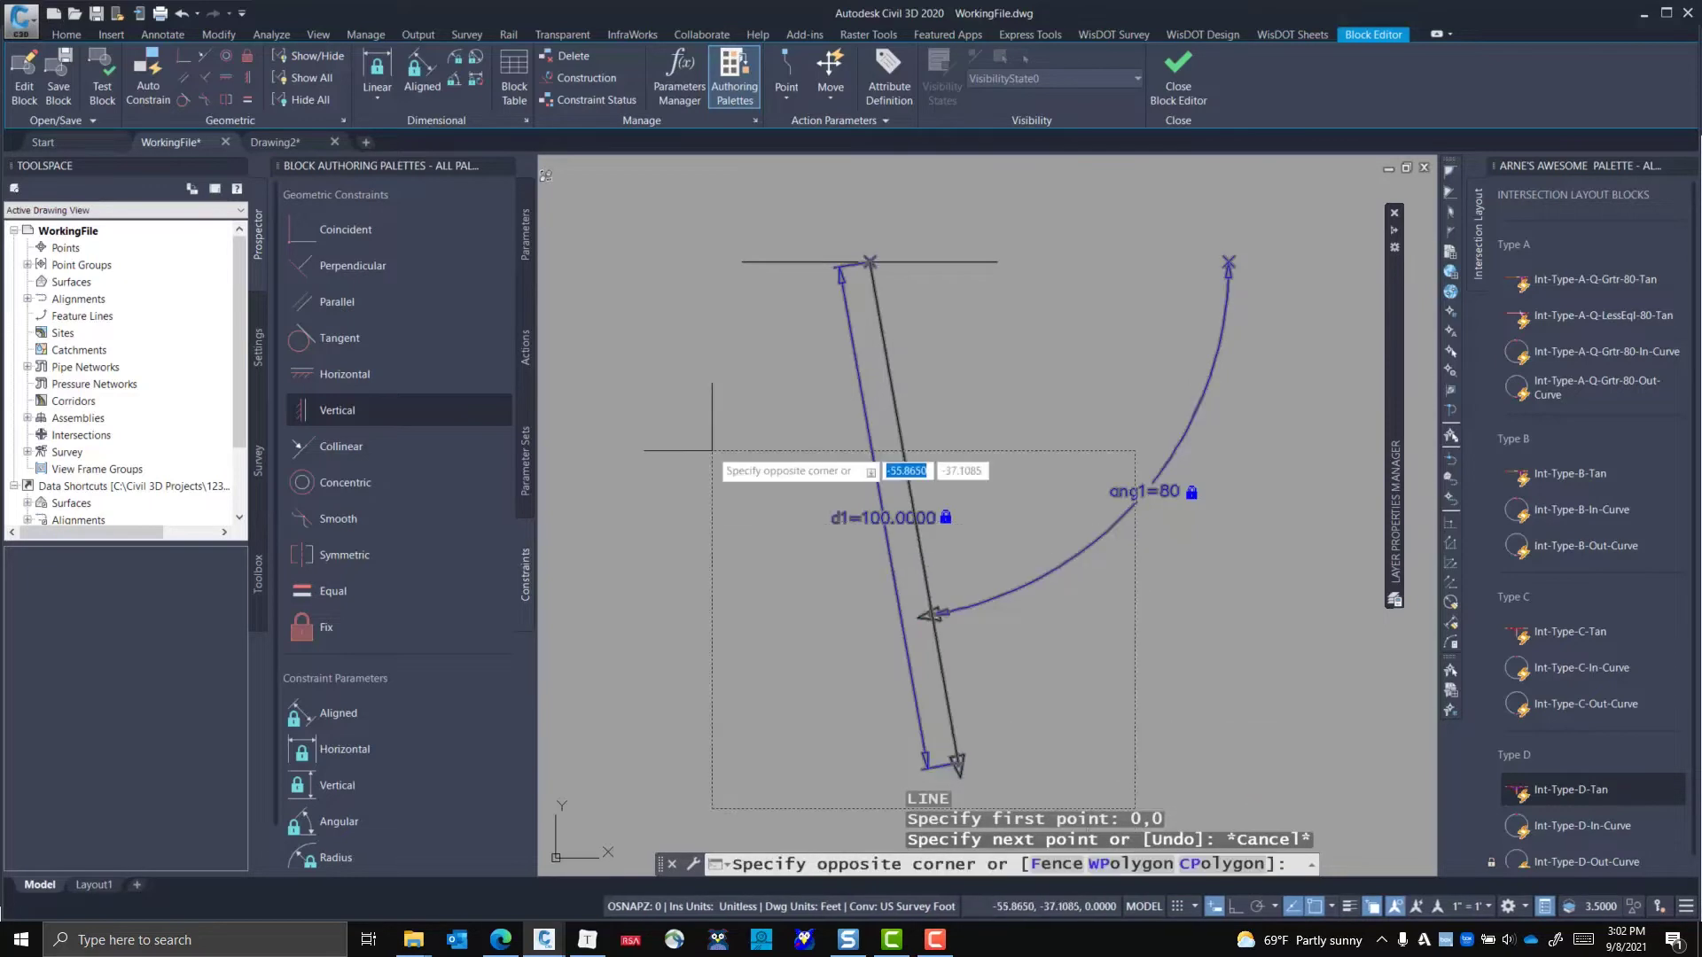
pyautogui.click(615, 189)
pyautogui.write('m')
pyautogui.press('Return')
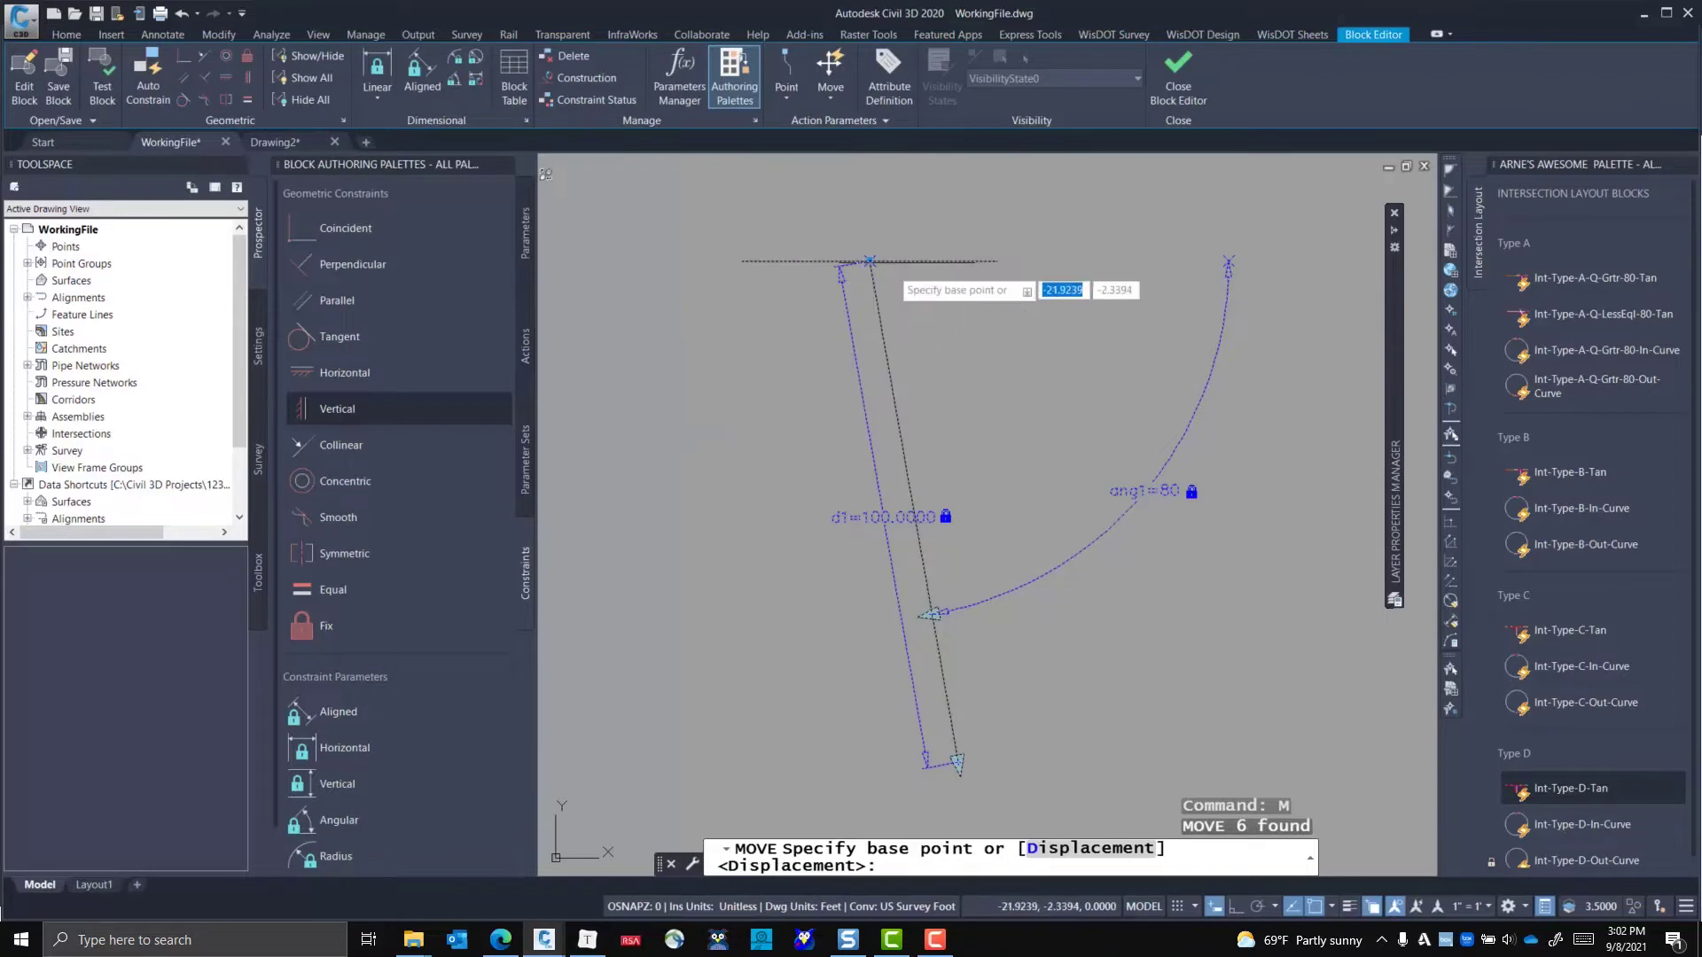
pyautogui.click(869, 260)
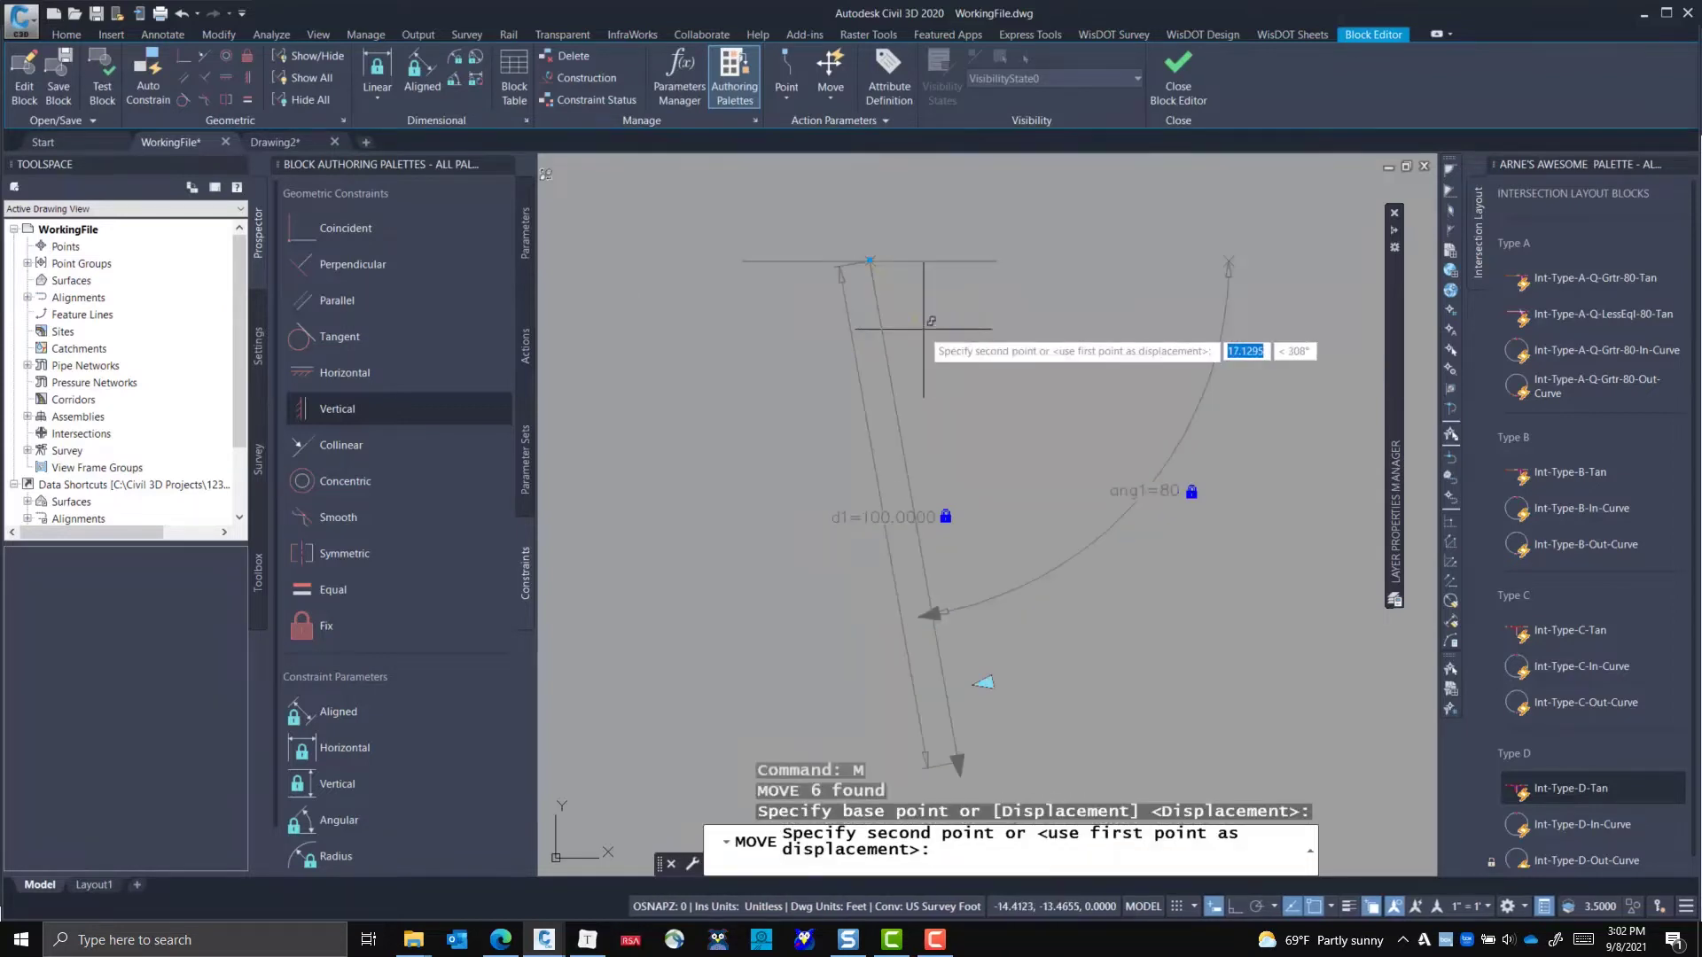
pyautogui.click(982, 261)
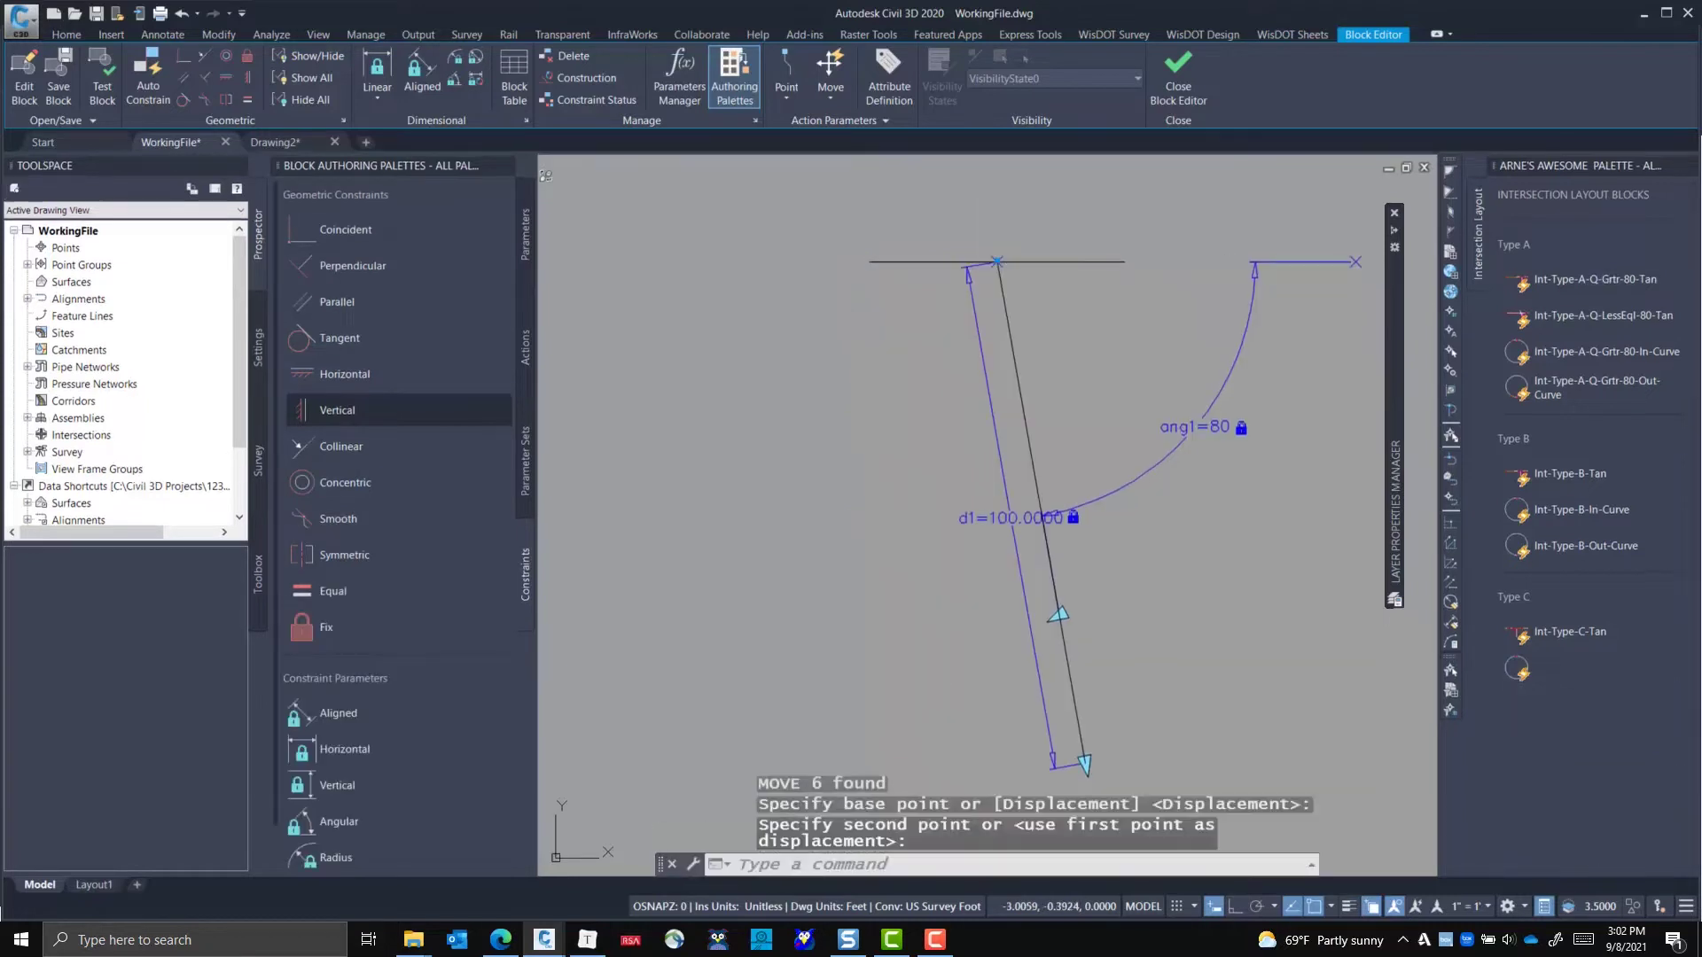
pyautogui.press('Escape')
pyautogui.press('Escape')
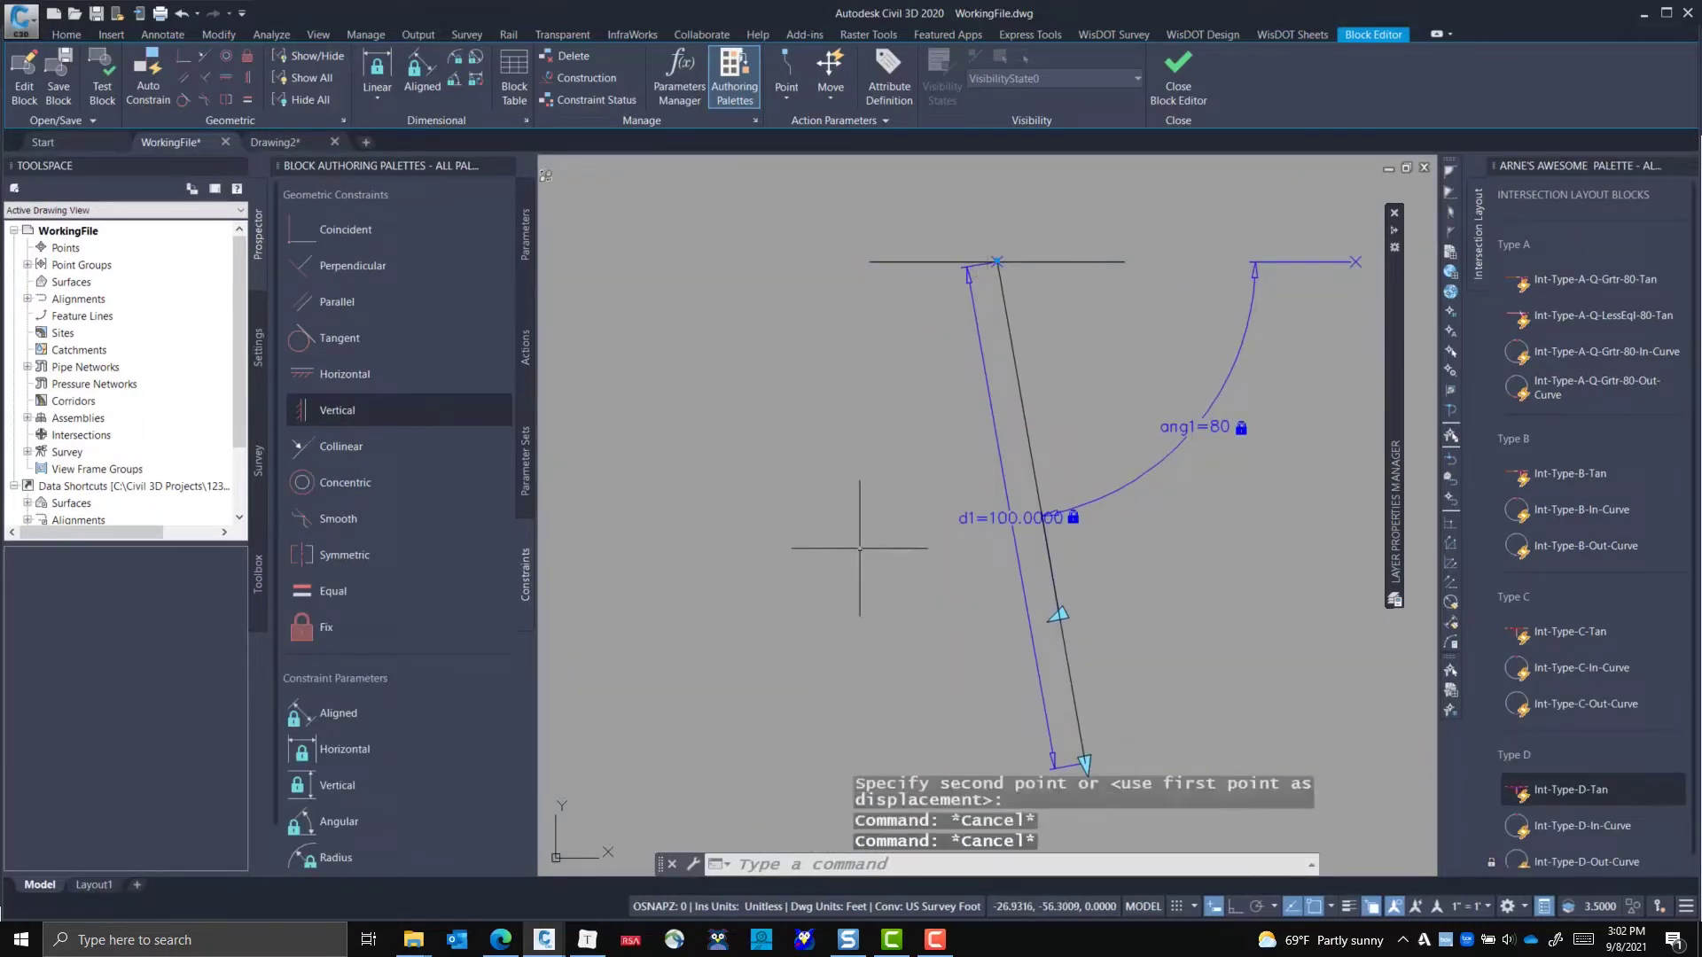
# - Apply a Fix constraint to the diagonal line's upper endpoint
pyautogui.moveTo(942, 613); pyautogui.dragTo(806, 647, button='middle')
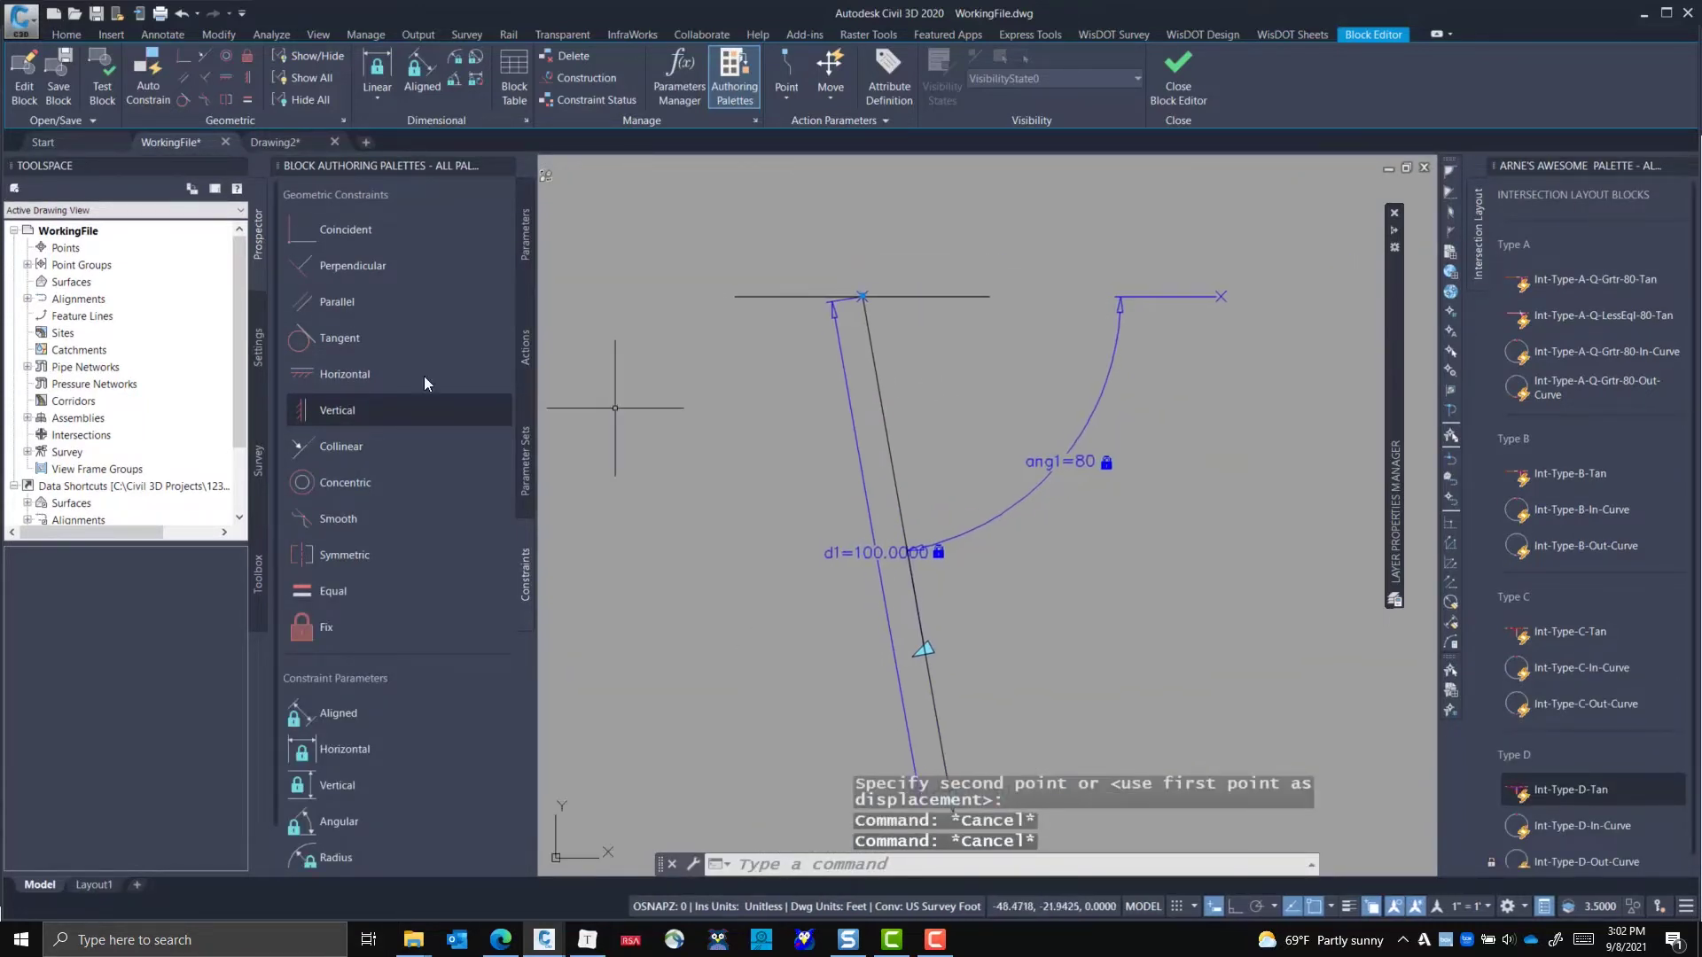
pyautogui.click(341, 555)
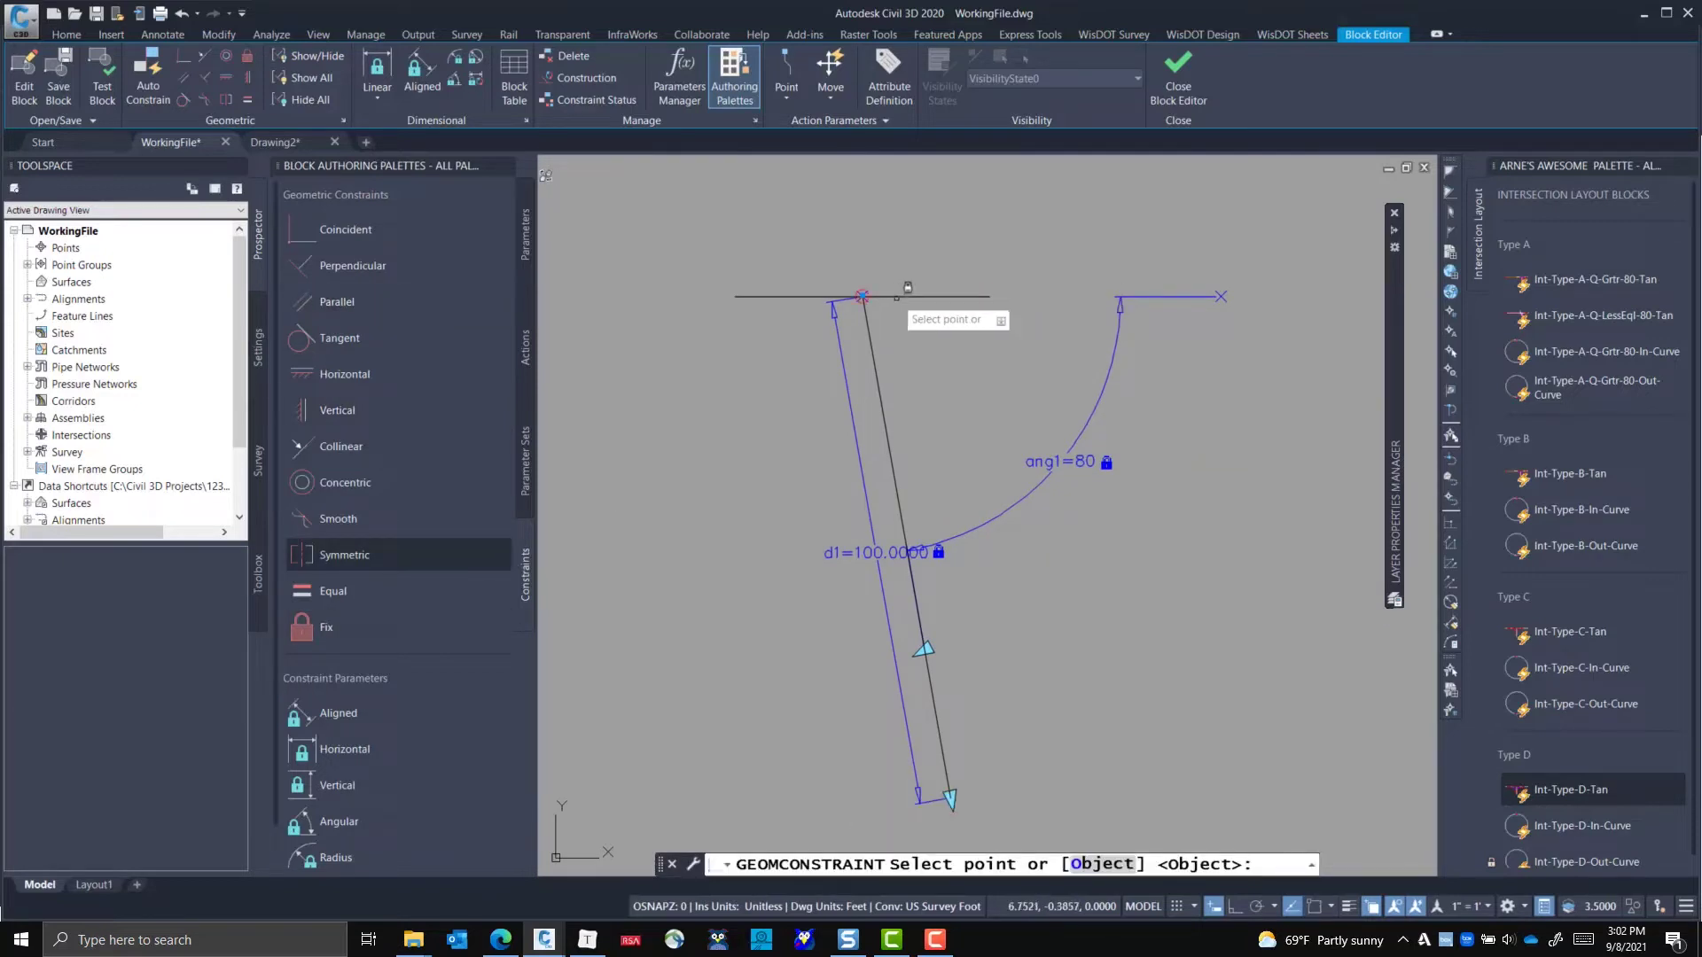
pyautogui.click(862, 296)
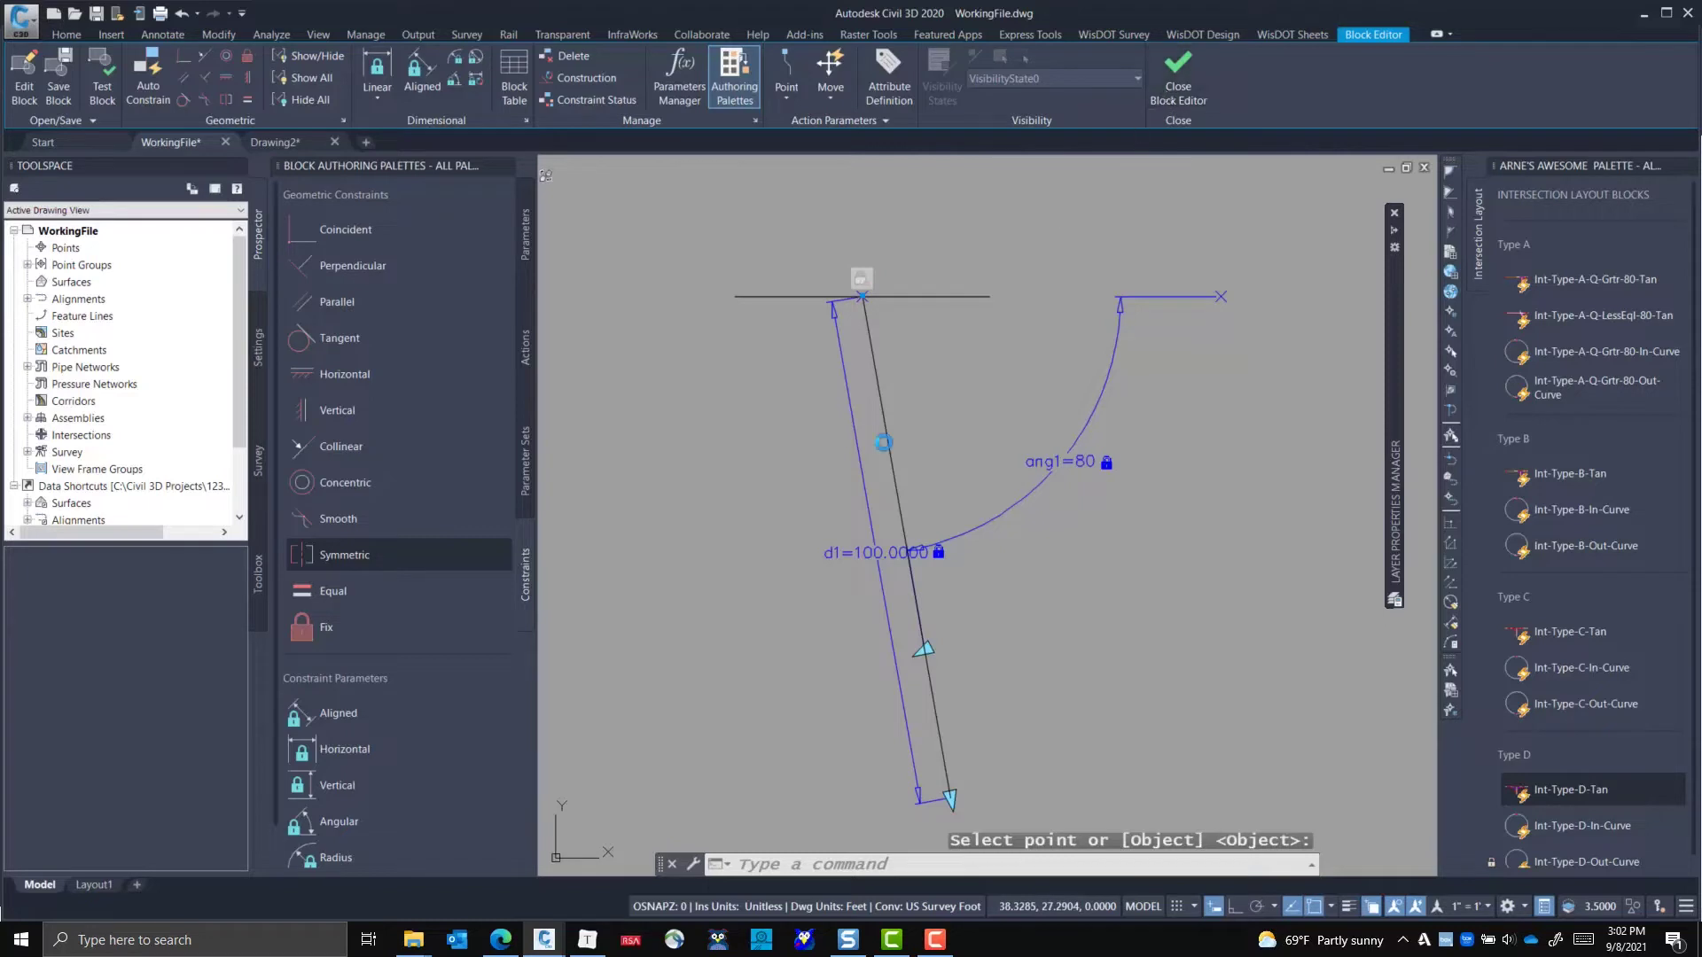
# - Check the insertion grip position on the inserted Rurl-Dwy-In-Curve block in the drawing and reopen the block for editing
pyautogui.click(822, 453)
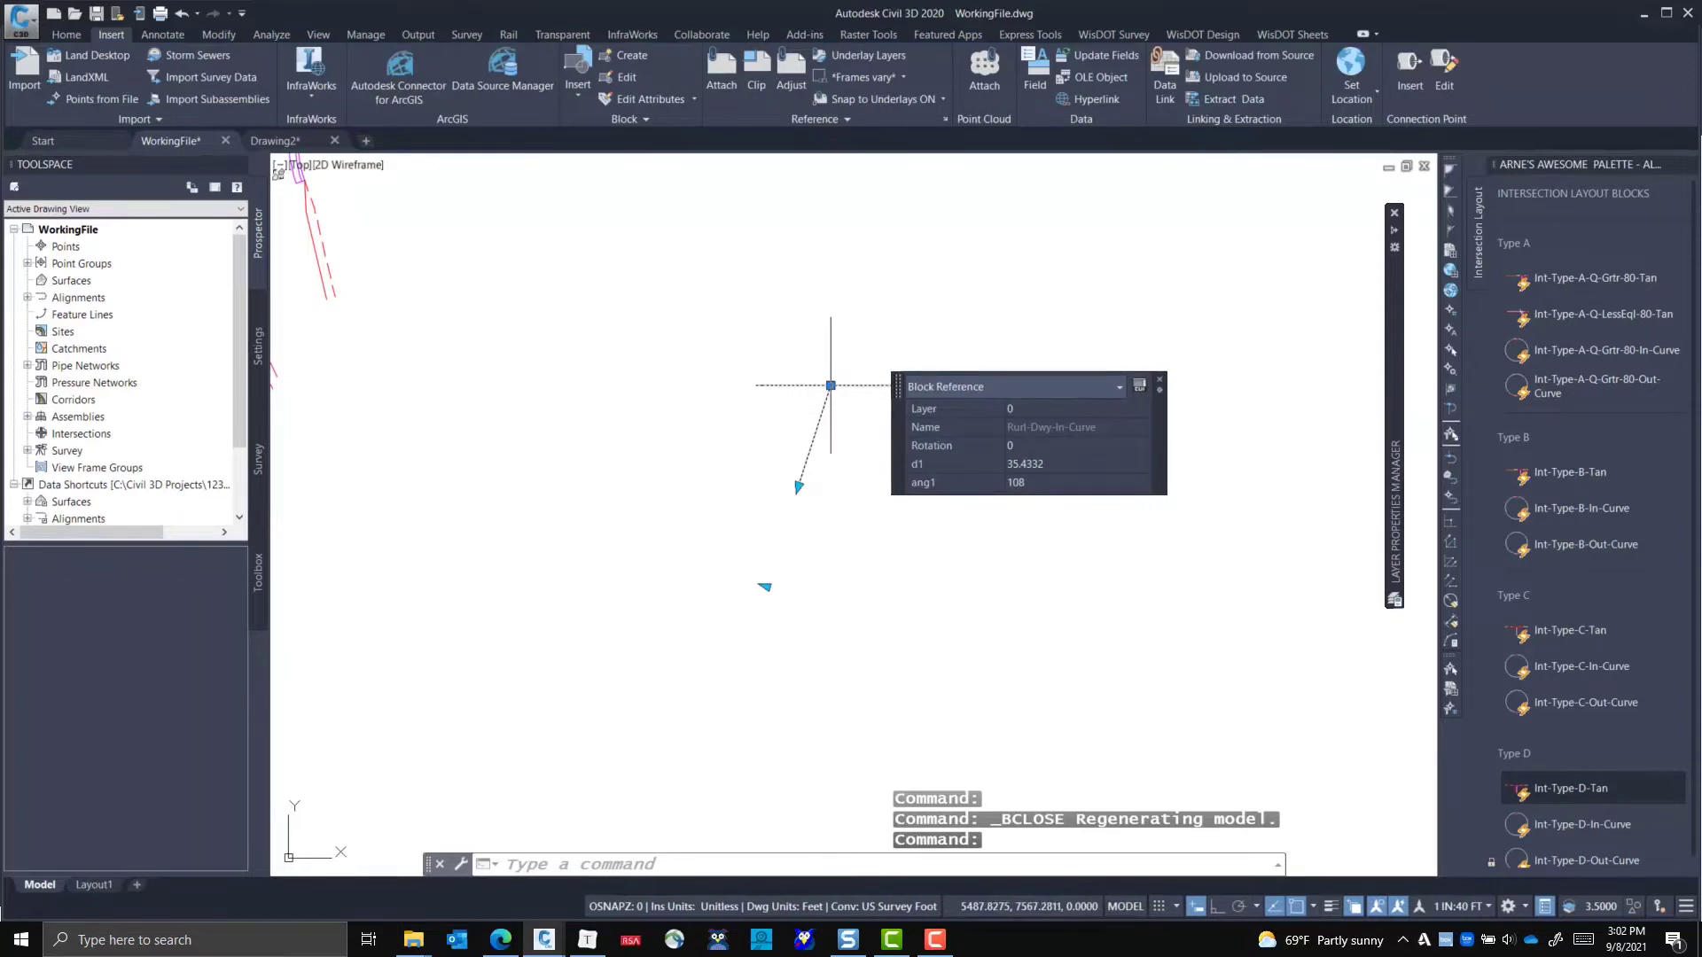
pyautogui.press('Escape')
pyautogui.click(821, 422)
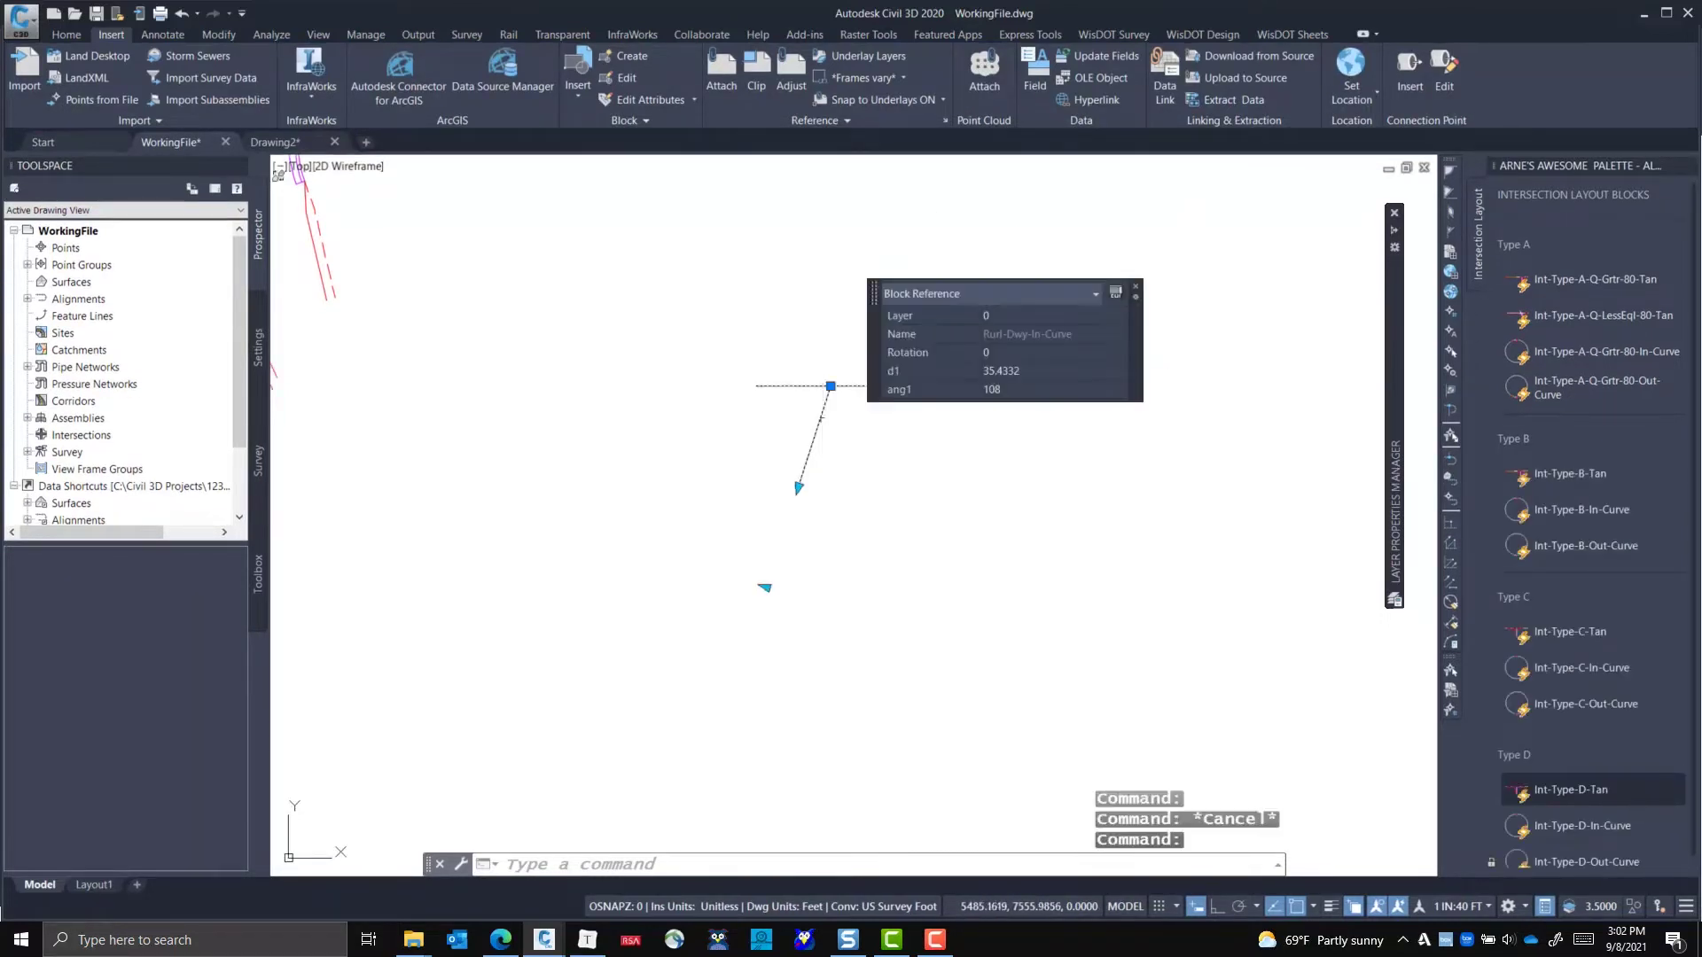
pyautogui.rightClick(823, 422)
pyautogui.click(909, 627)
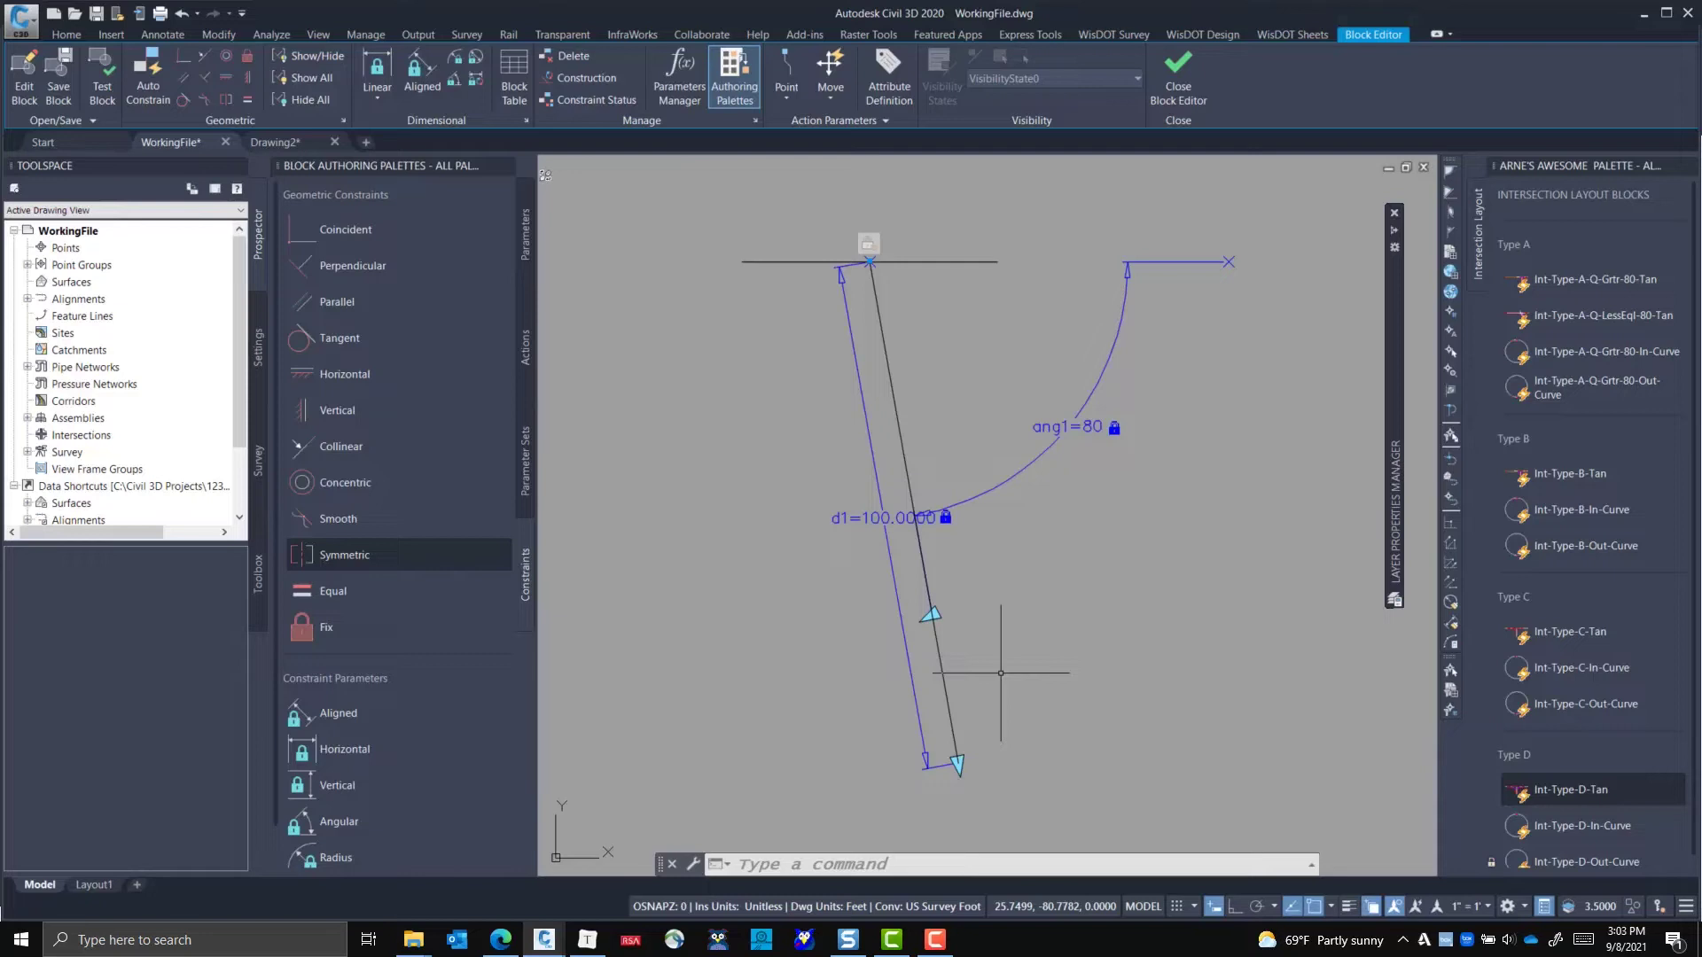
# - Rename the angular constraint parameter to angDwy
pyautogui.click(1046, 432)
pyautogui.click(1060, 428)
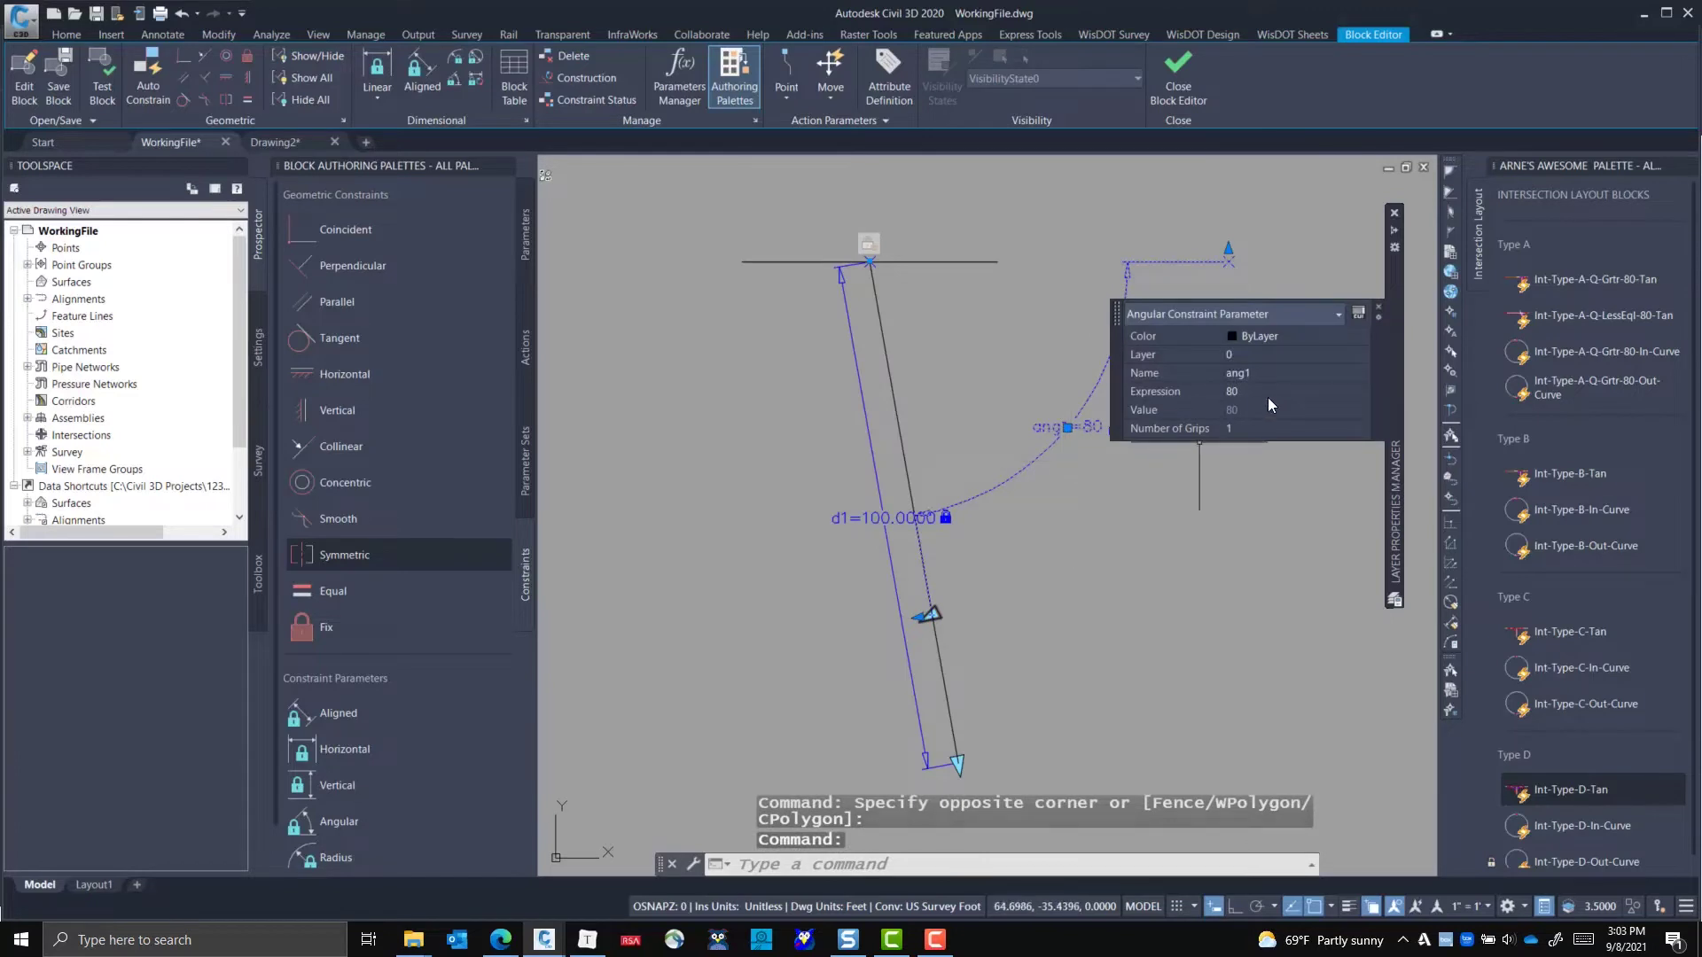
pyautogui.click(1274, 372)
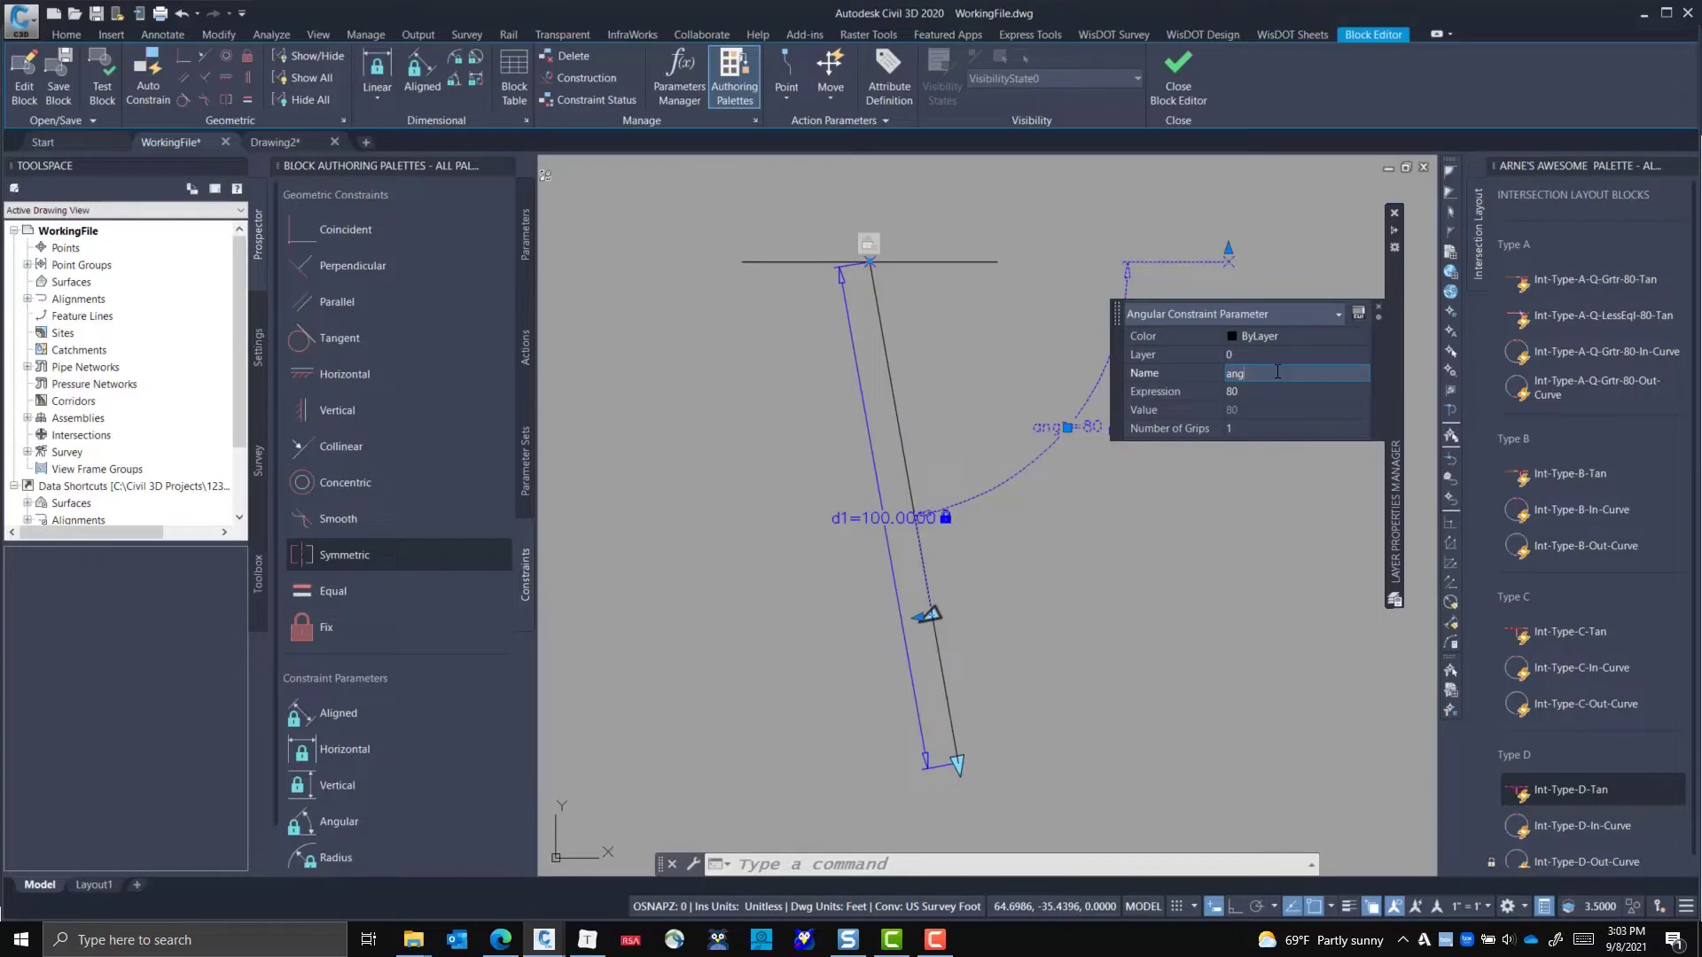
pyautogui.write('angDwy')
pyautogui.press('Tab')
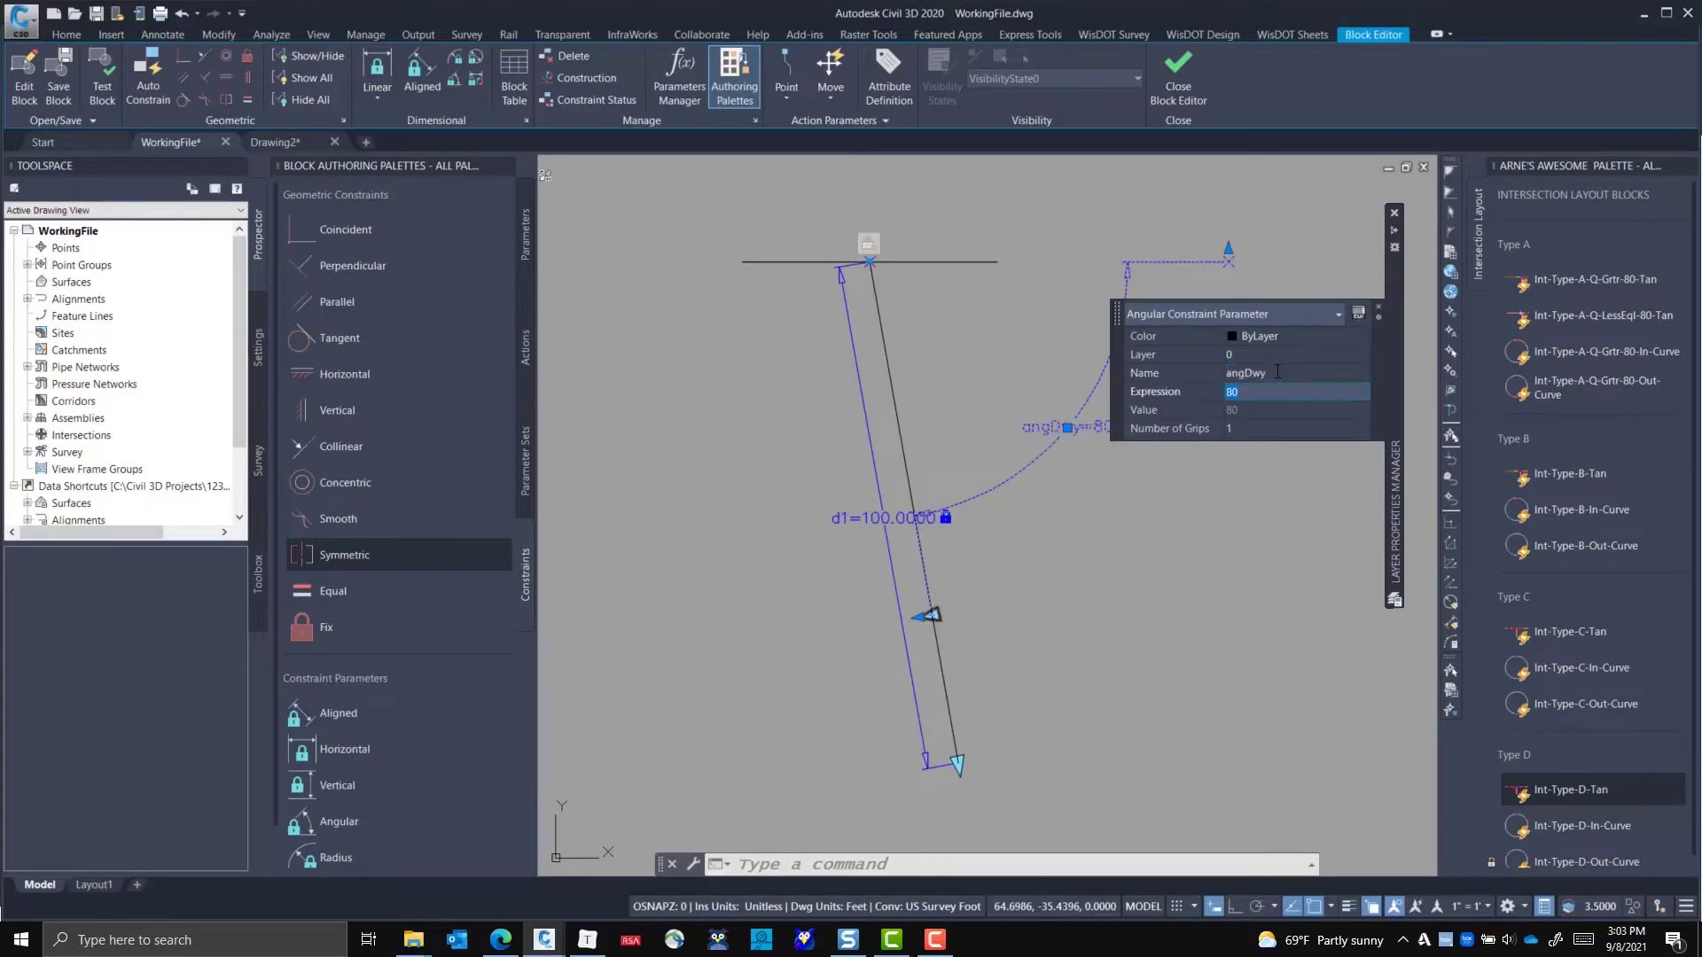
pyautogui.press('Escape')
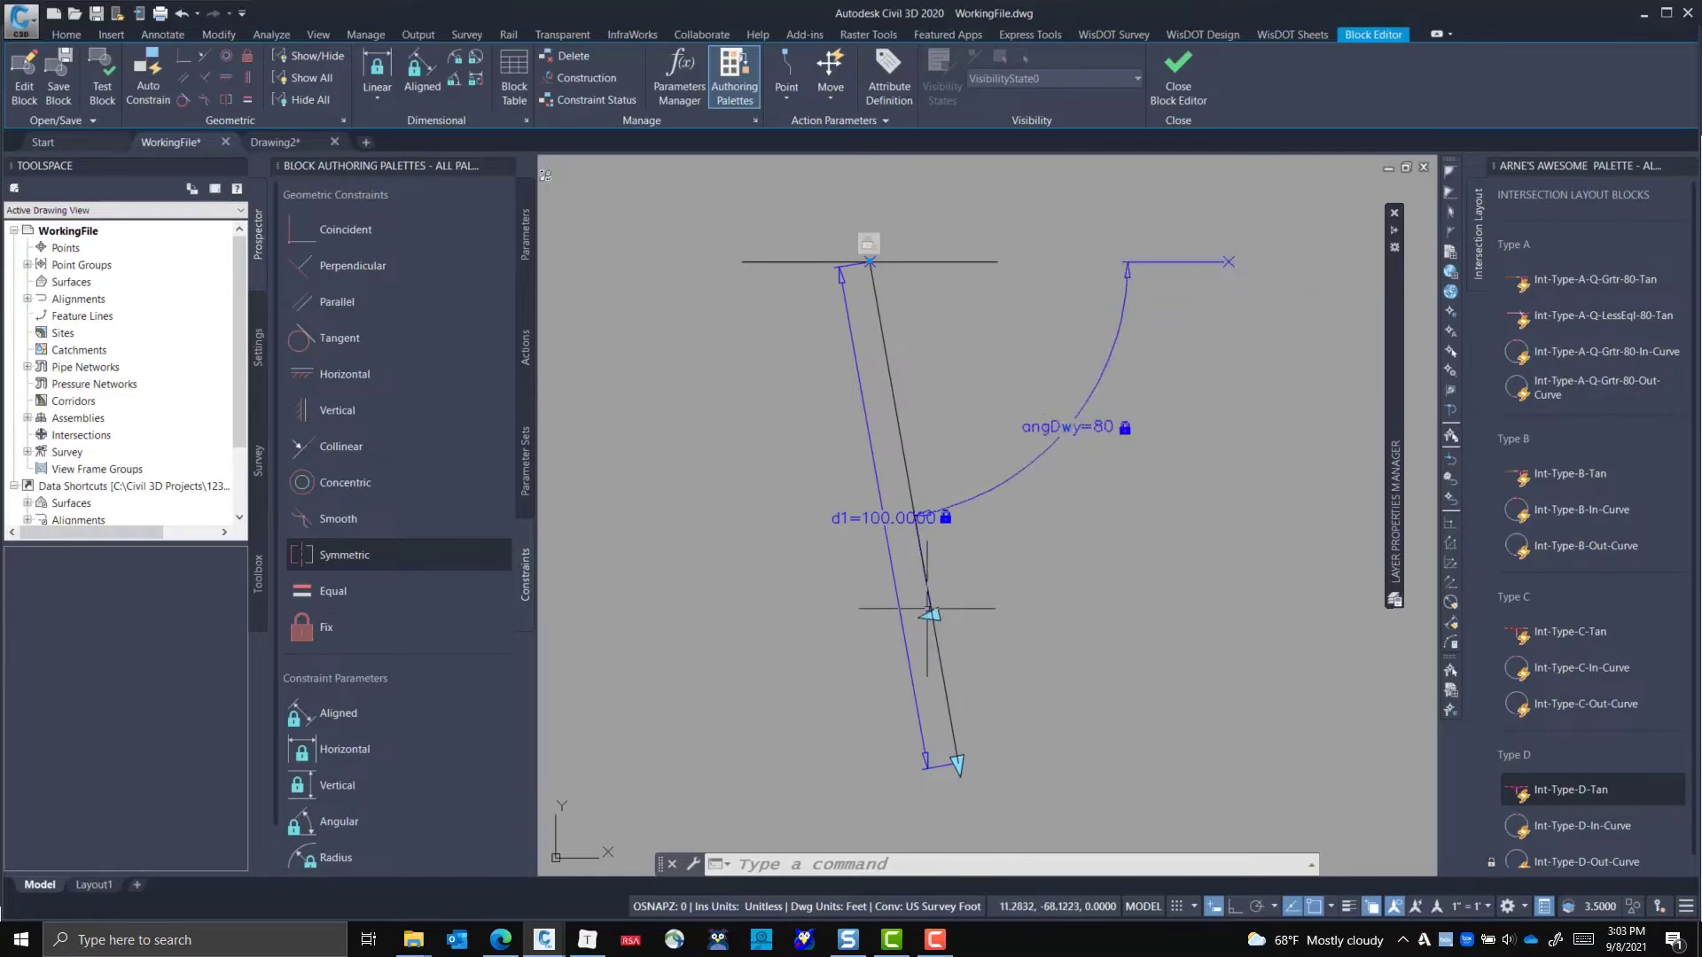
# - Rename the diagonal line's aligned constraint parameter to dDwyLength
pyautogui.click(857, 520)
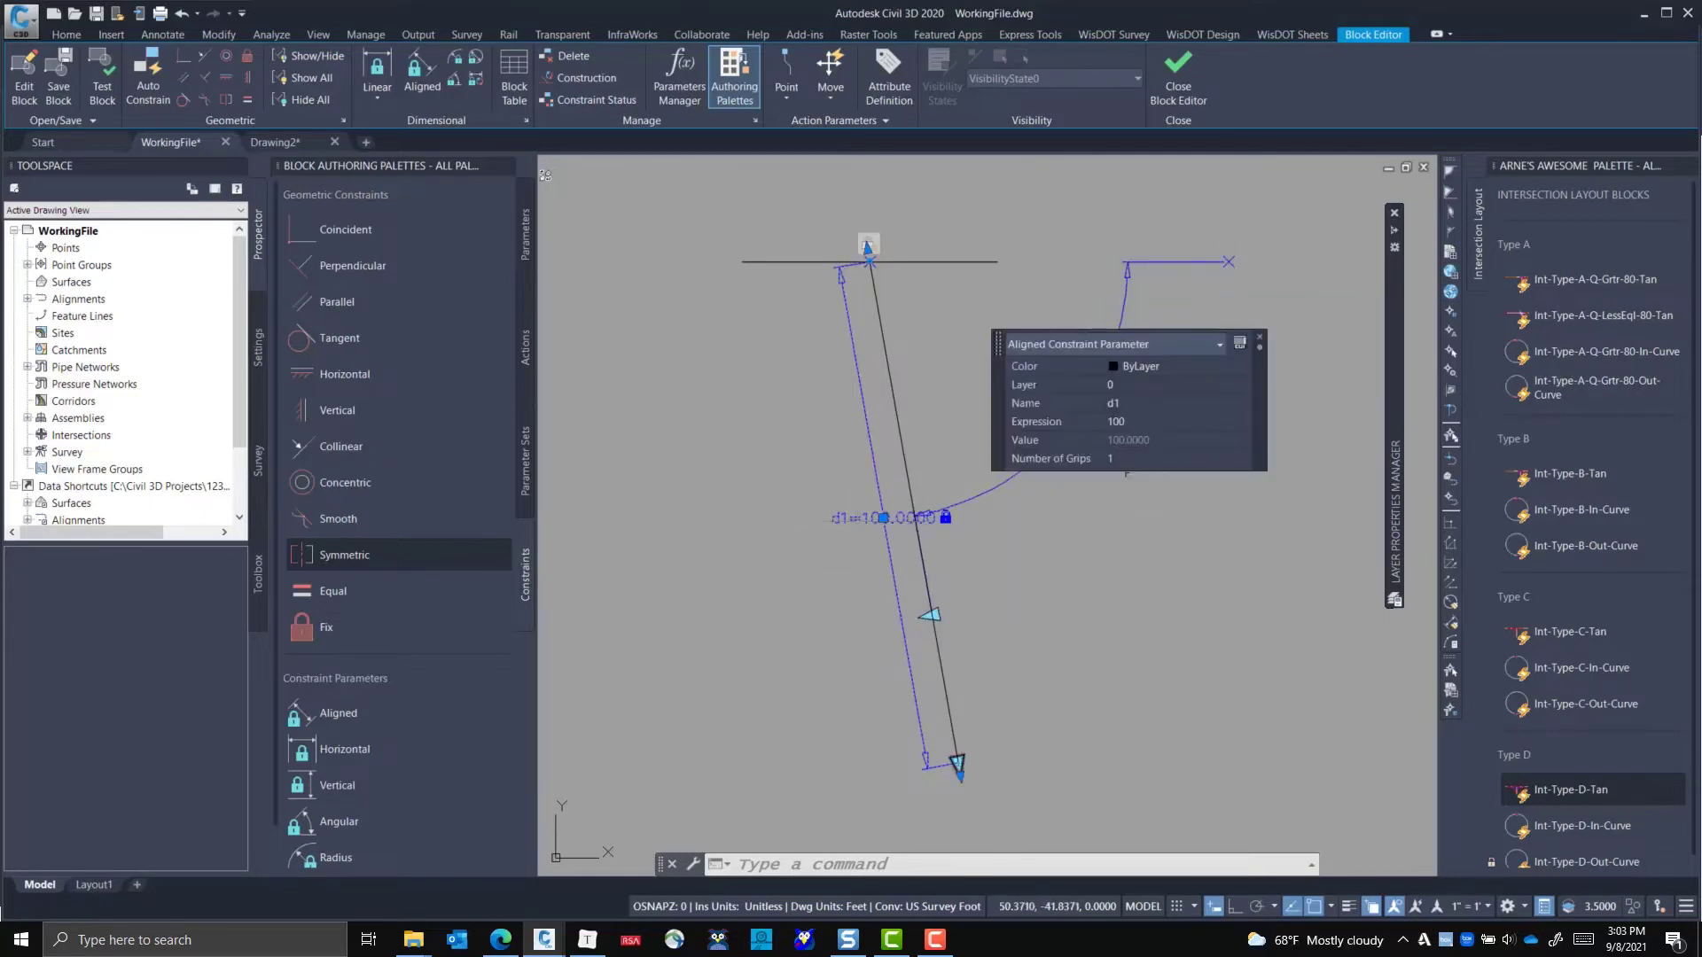
pyautogui.click(1156, 405)
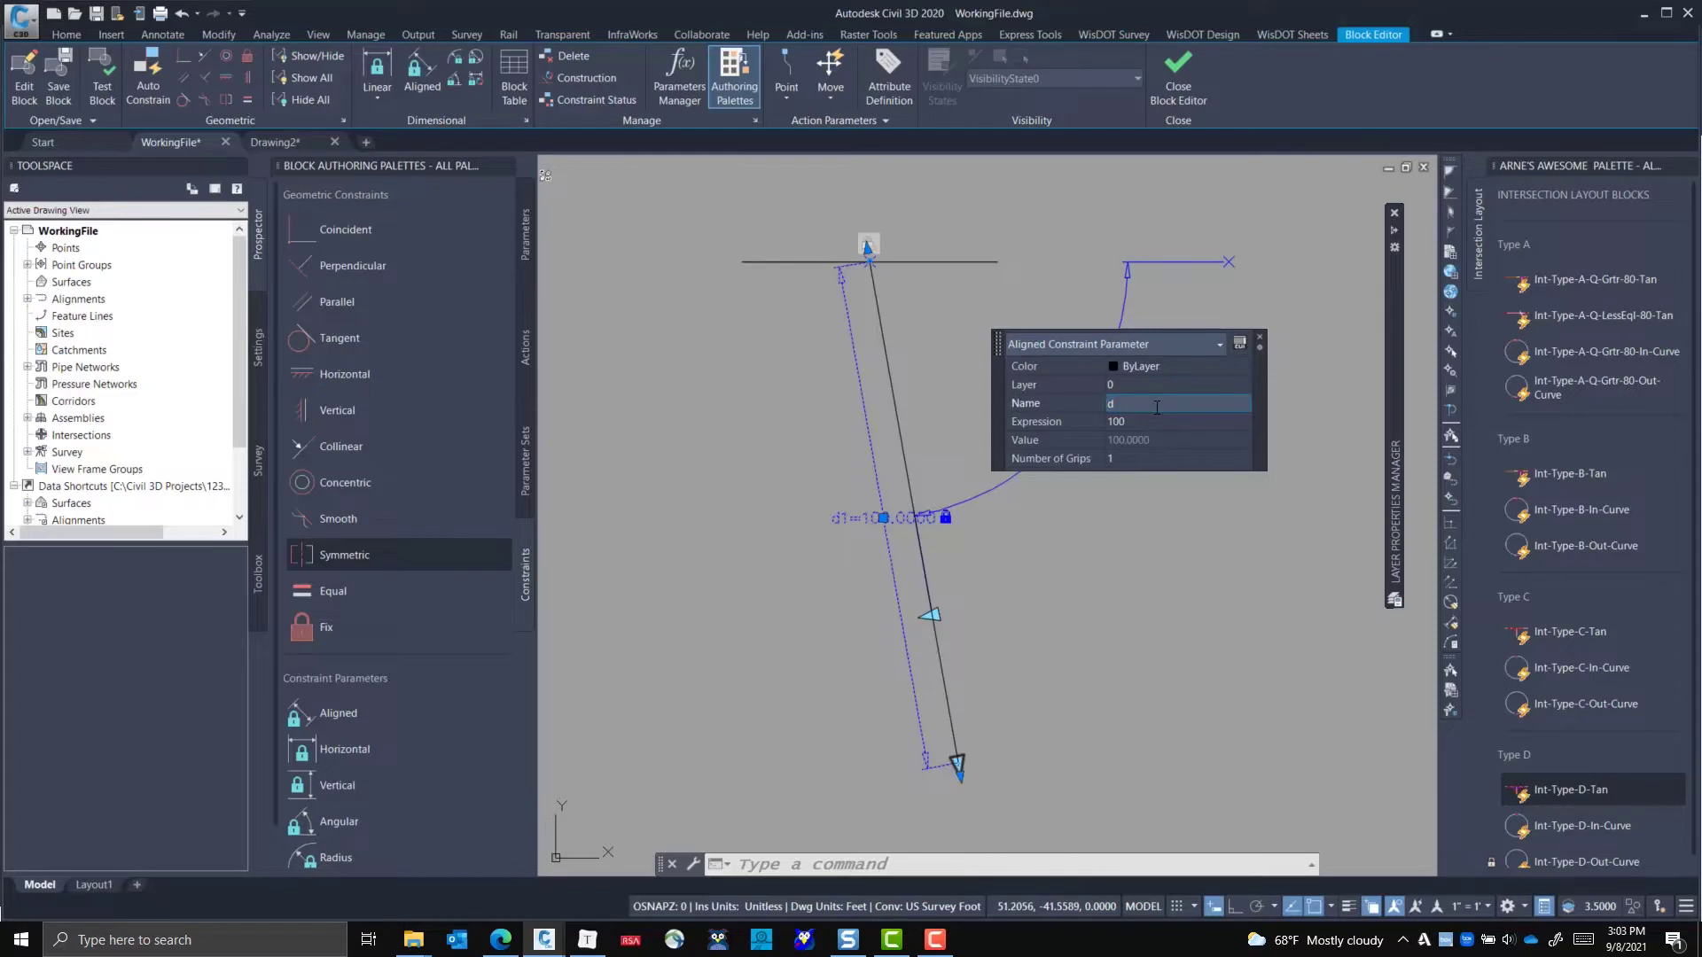
pyautogui.write('dExstDw')
pyautogui.press('BackSpace')
pyautogui.press('BackSpace')
pyautogui.press('BackSpace')
pyautogui.press('BackSpace')
pyautogui.press('BackSpace')
pyautogui.press('BackSpace')
pyautogui.write('DW')
pyautogui.press('BackSpace')
pyautogui.write('wyLng')
pyautogui.press('BackSpace')
pyautogui.press('BackSpace')
pyautogui.write('entth')
pyautogui.press('Return')
pyautogui.press('Escape')
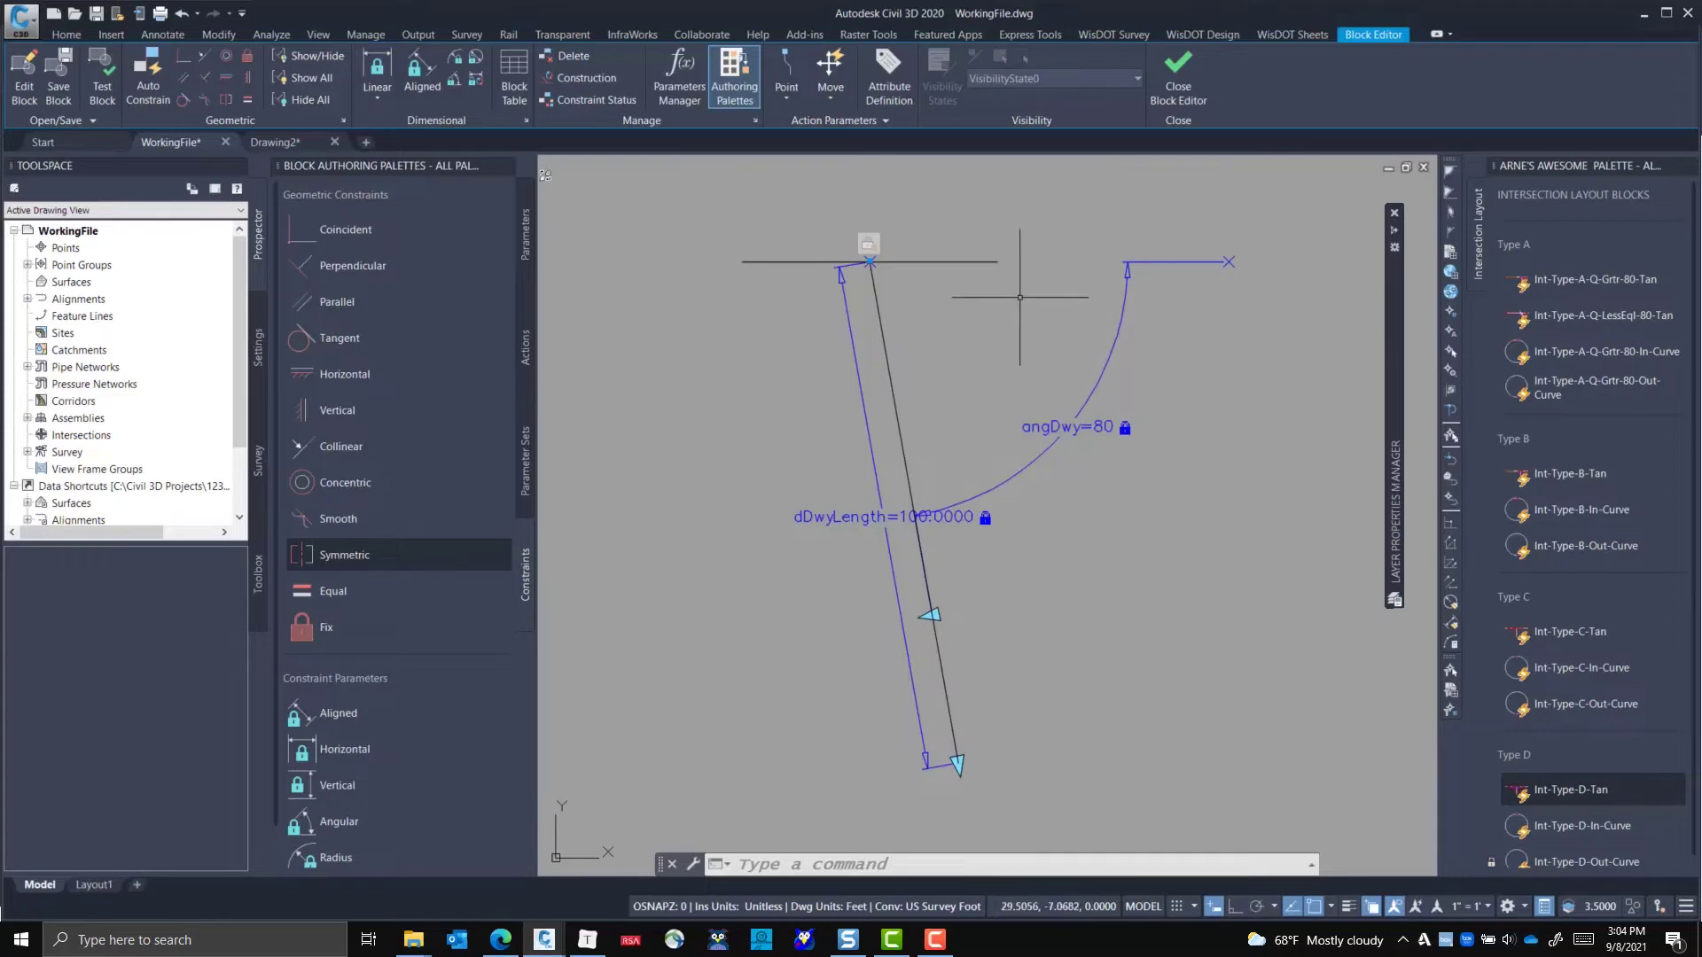
# - Draw a separate line about 49.6 long to the left of the driveway geometry and constrain it vertical
pyautogui.write('l')
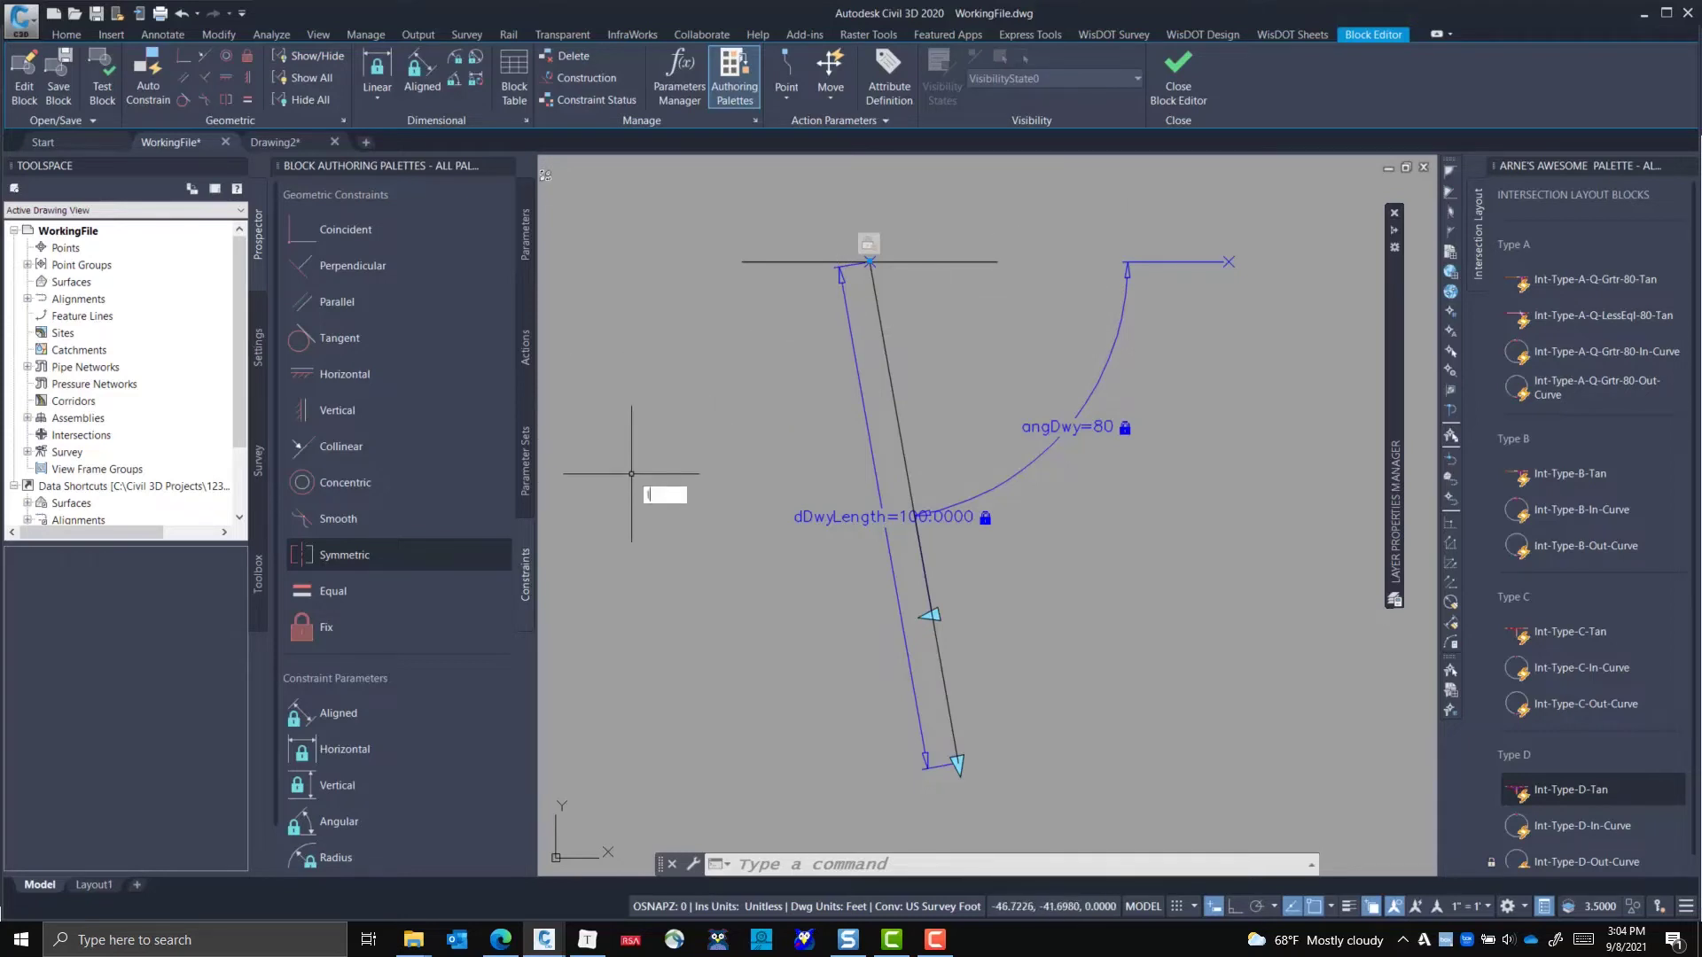
pyautogui.press('Return')
pyautogui.click(660, 438)
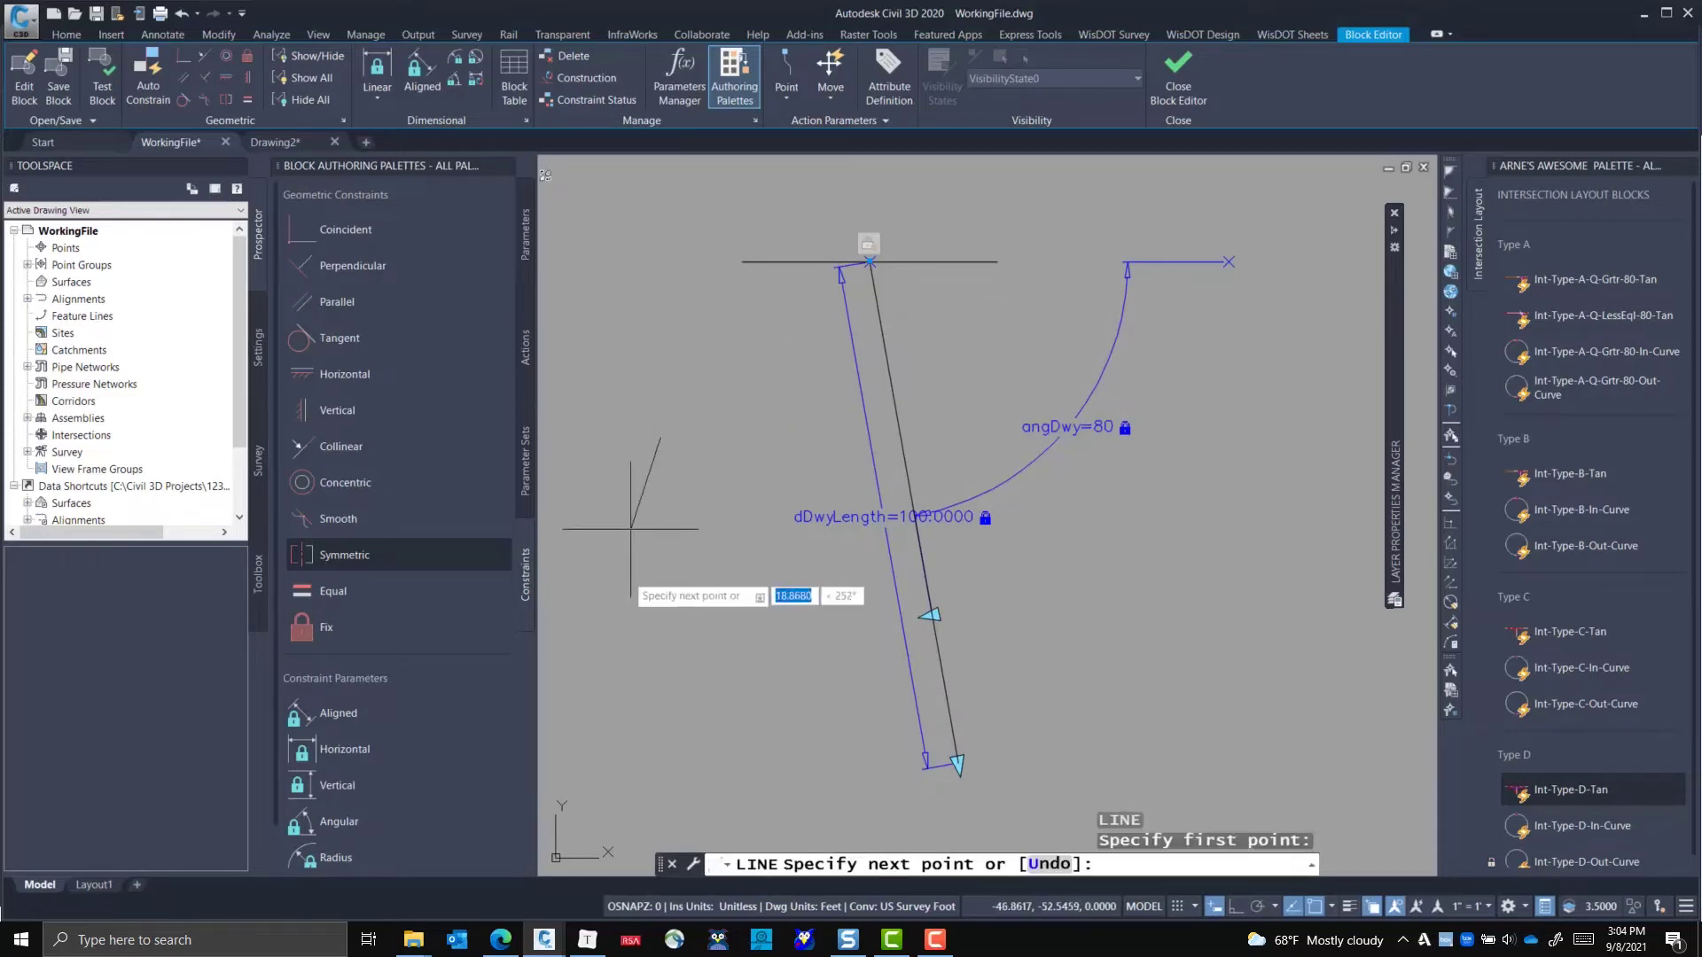
pyautogui.click(716, 684)
pyautogui.press('Return')
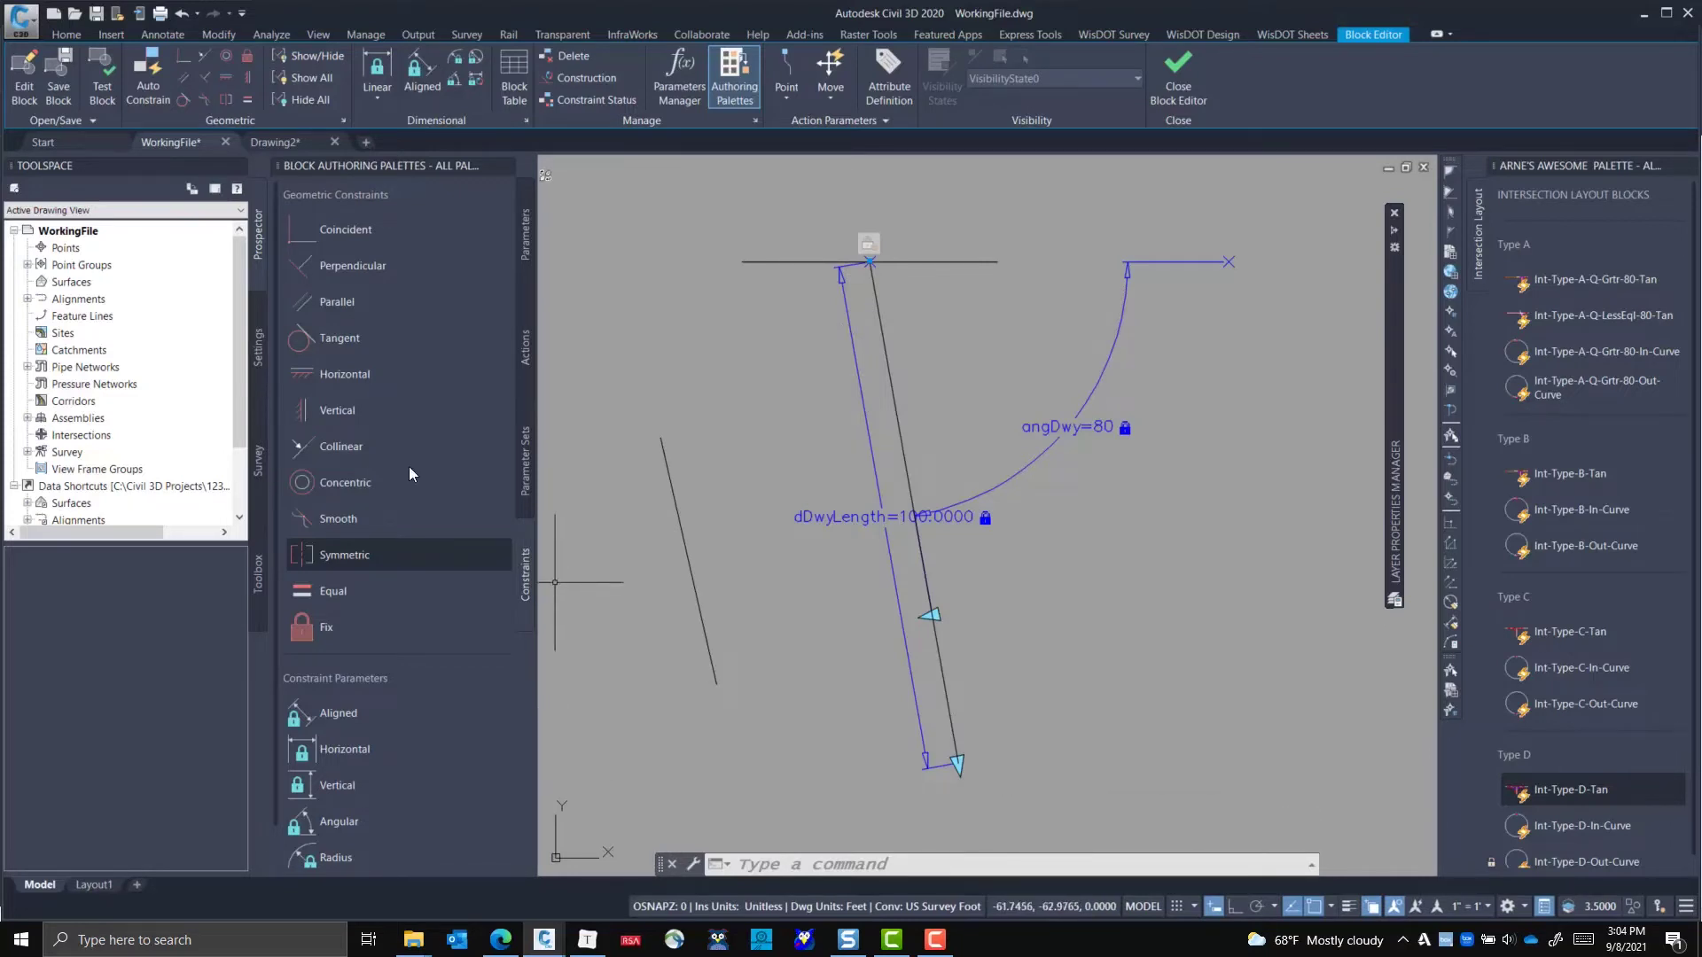
pyautogui.click(337, 411)
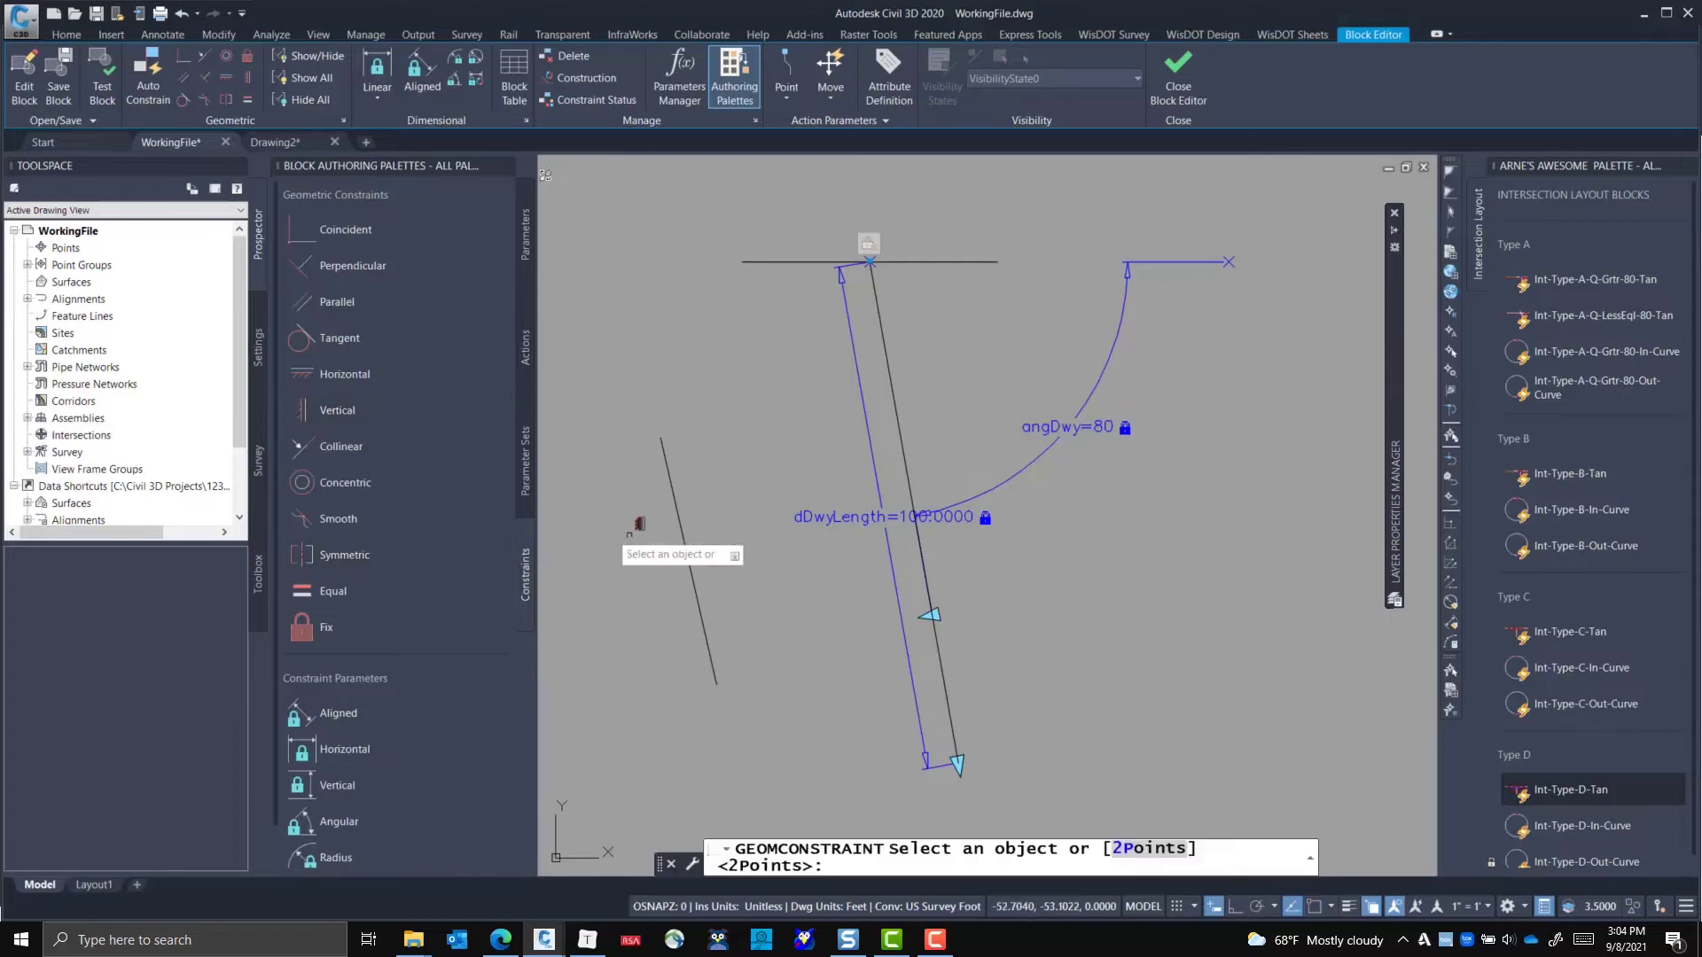
pyautogui.click(678, 526)
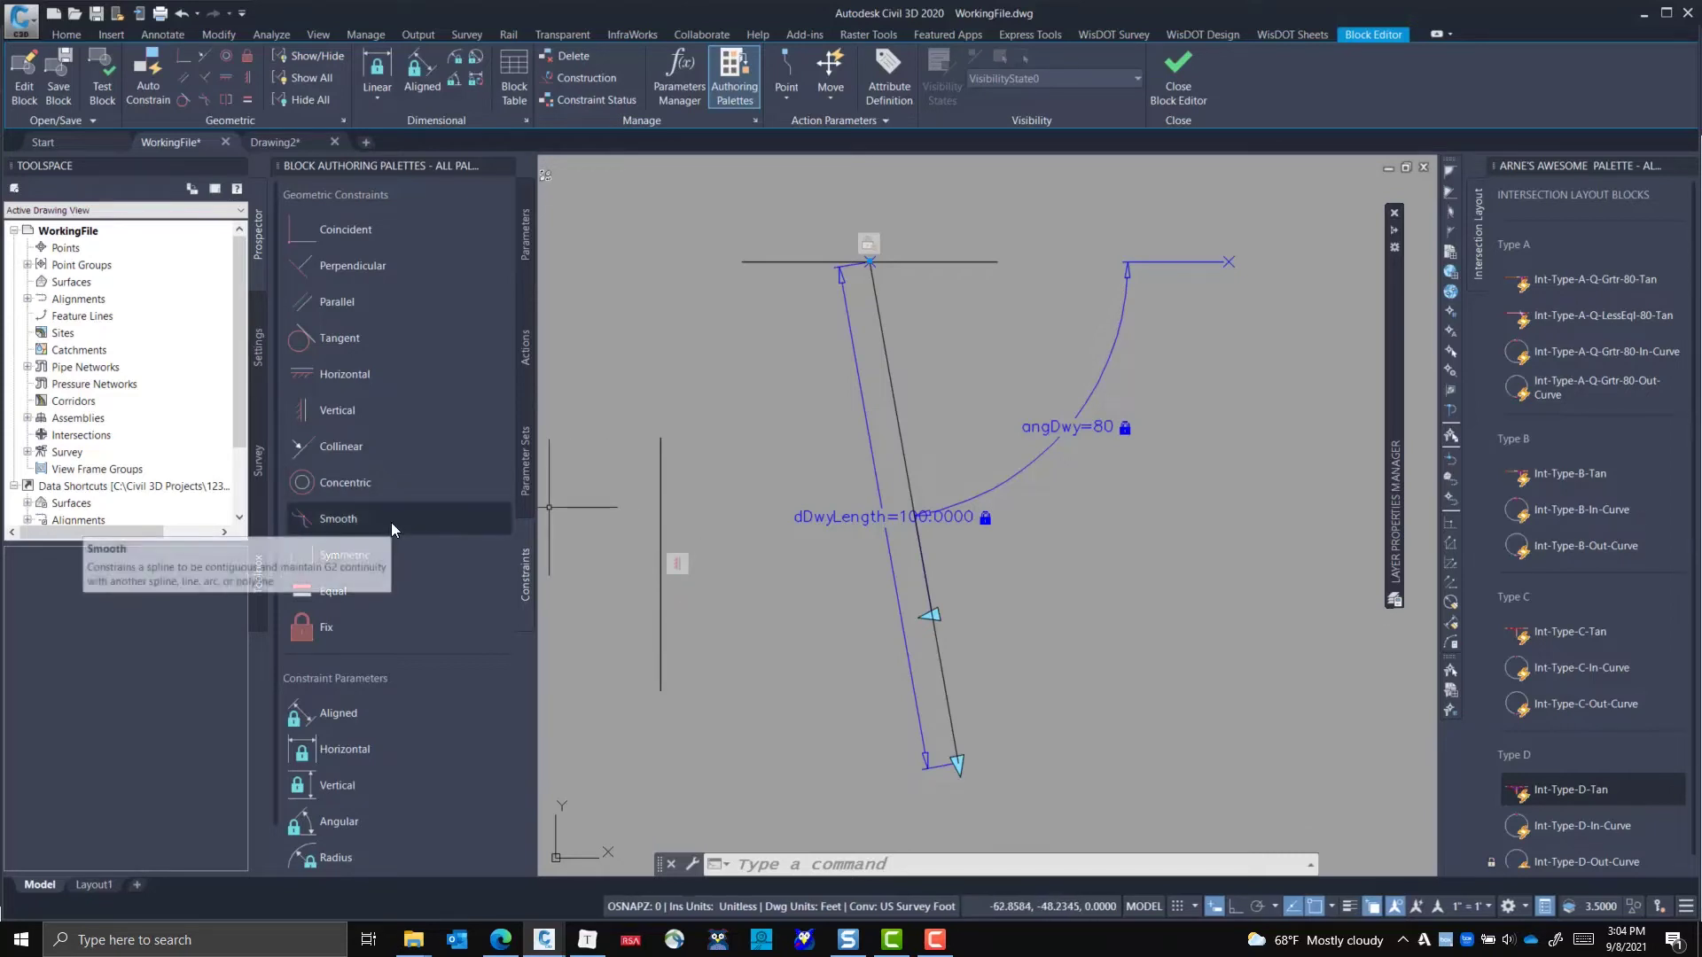
# - Add a vertical constraint parameter to the new line, with its dimension on the left side, and set it to 1000
pyautogui.click(327, 785)
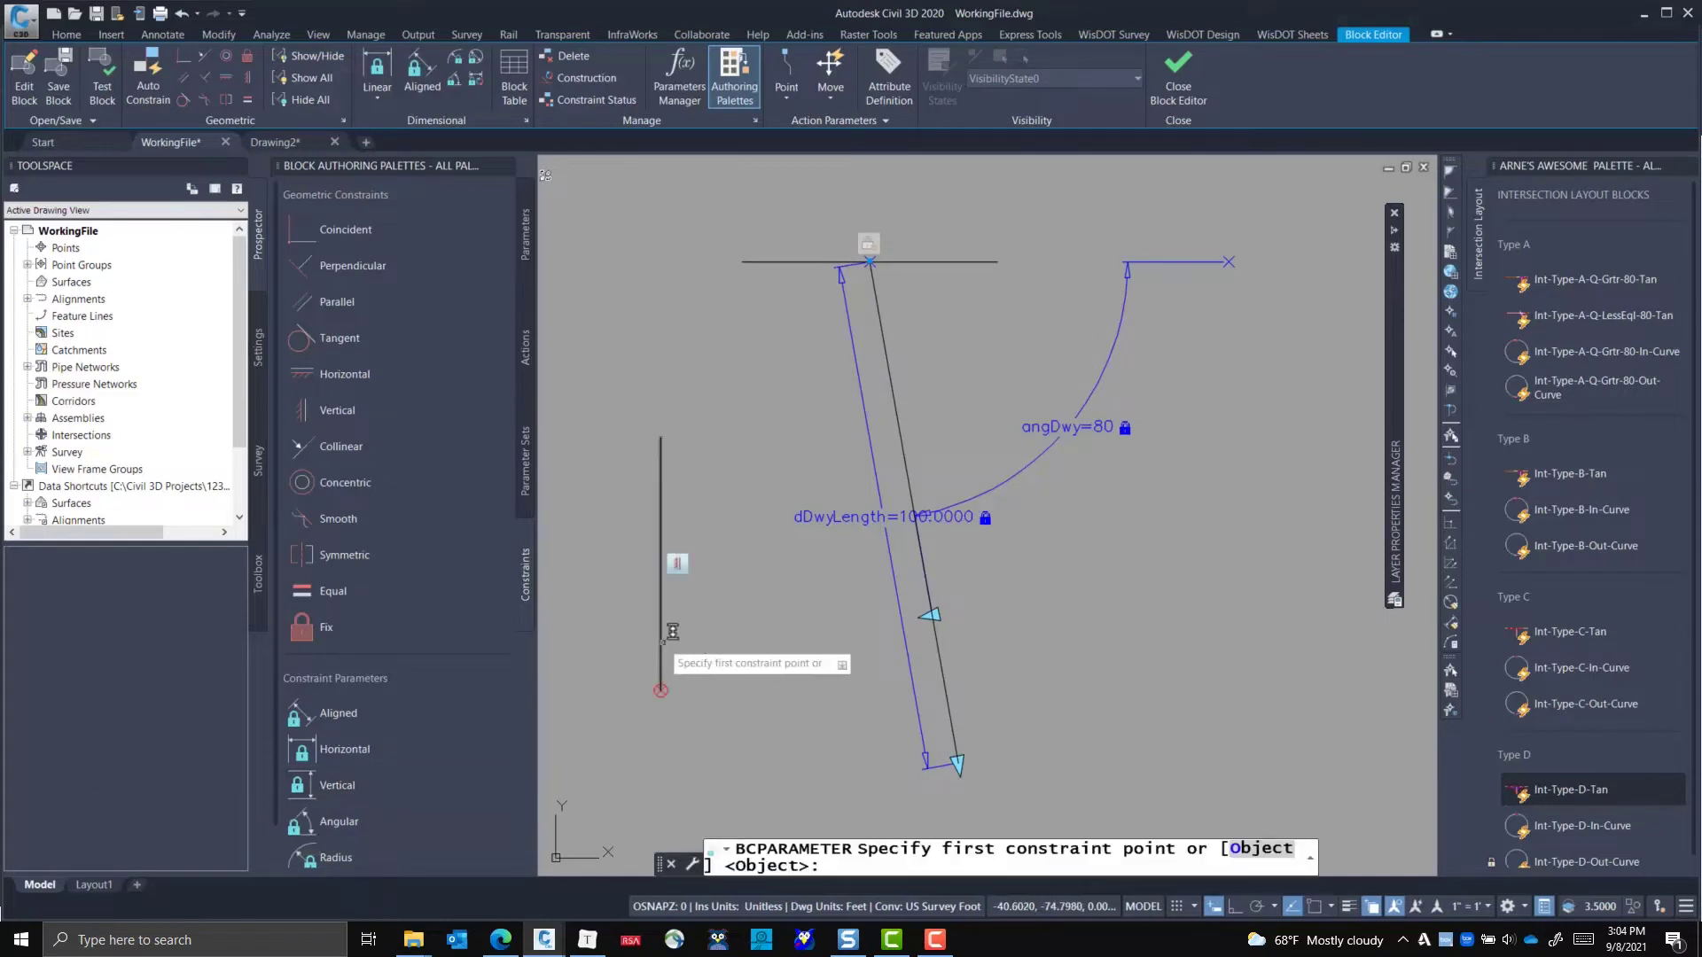
pyautogui.press('Return')
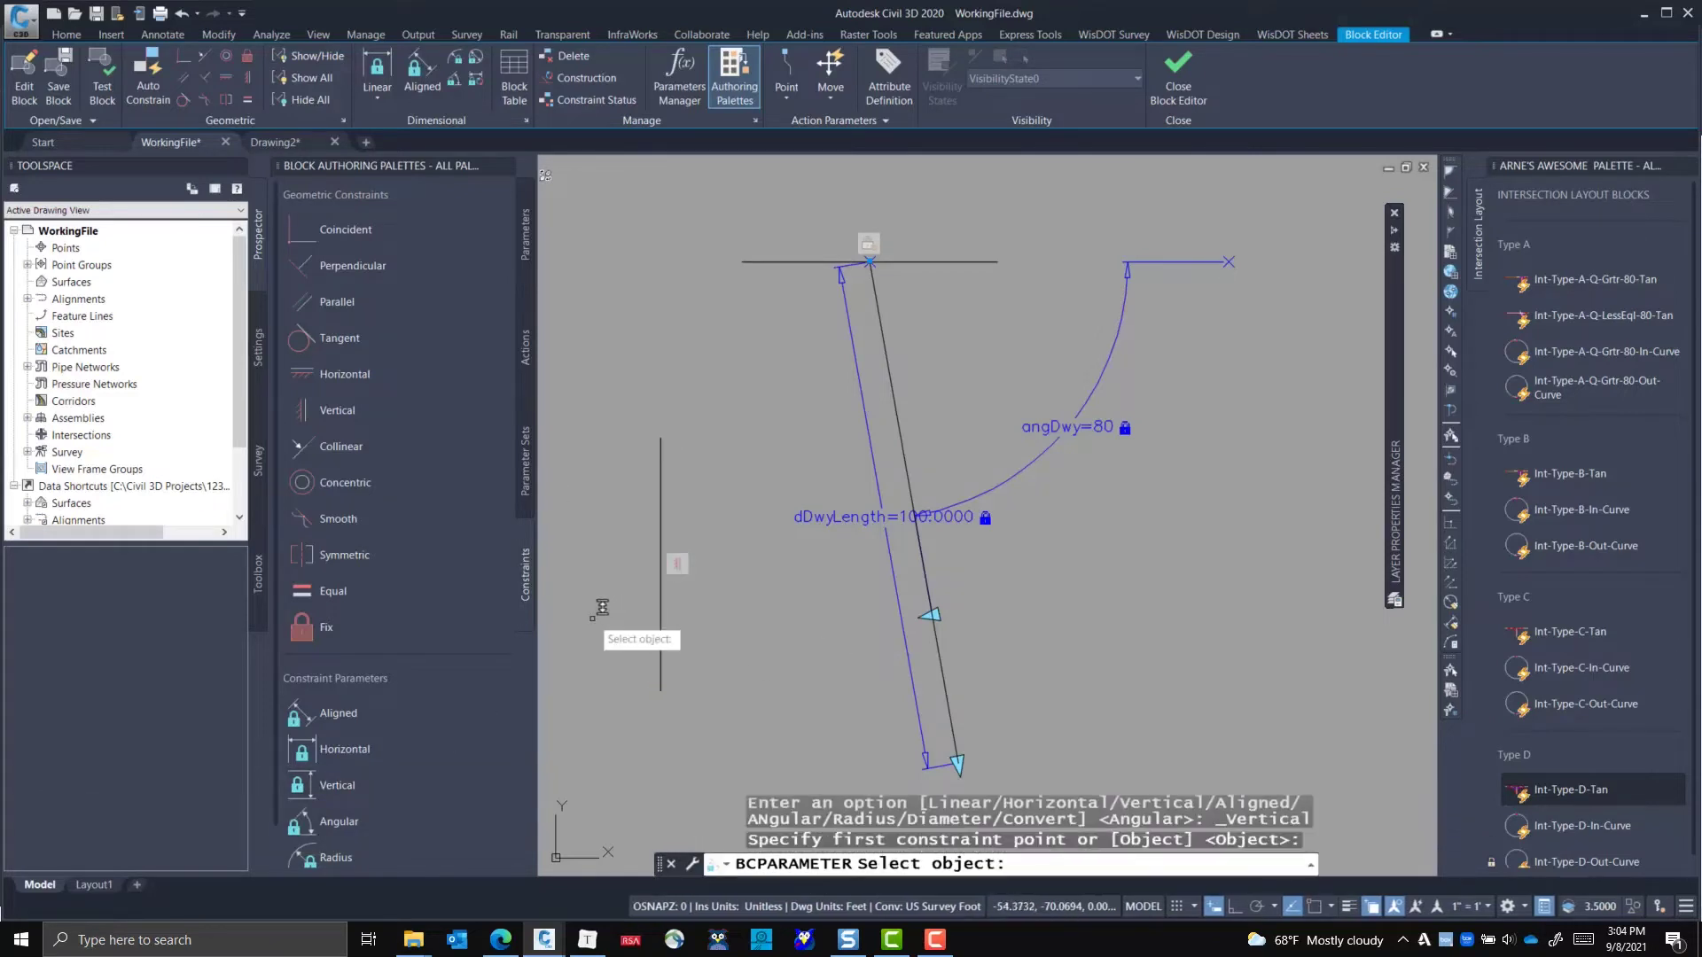
pyautogui.click(664, 641)
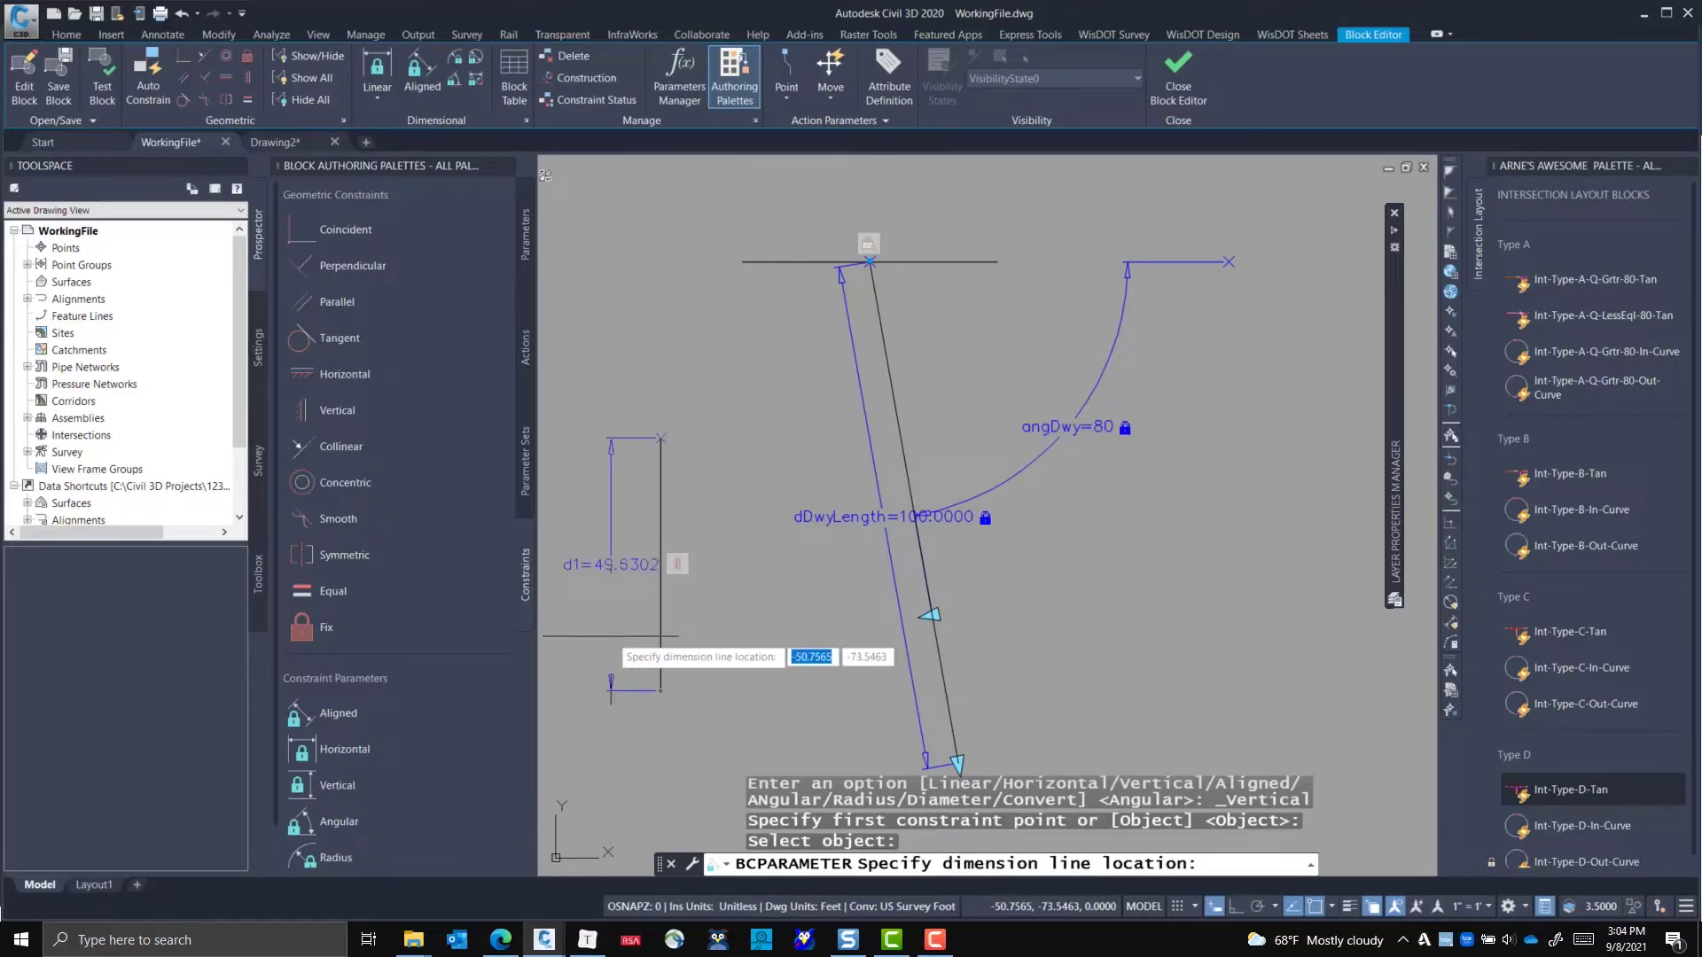
pyautogui.click(608, 635)
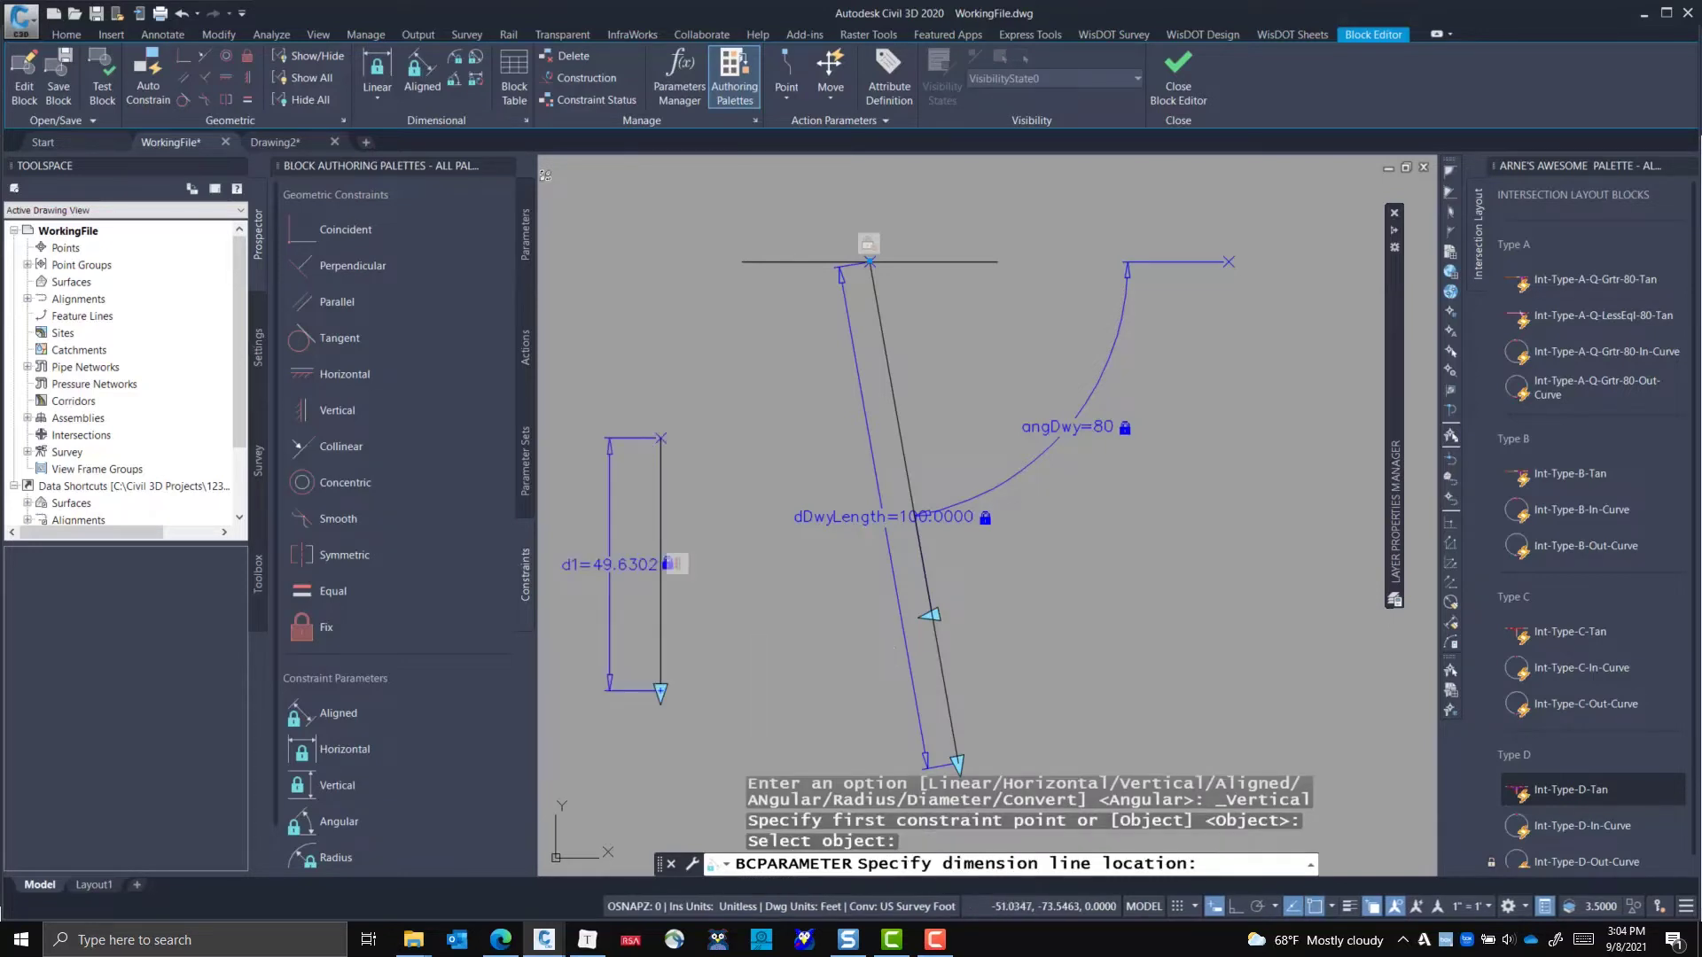
pyautogui.click(608, 567)
pyautogui.moveTo(593, 568); pyautogui.dragTo(806, 571)
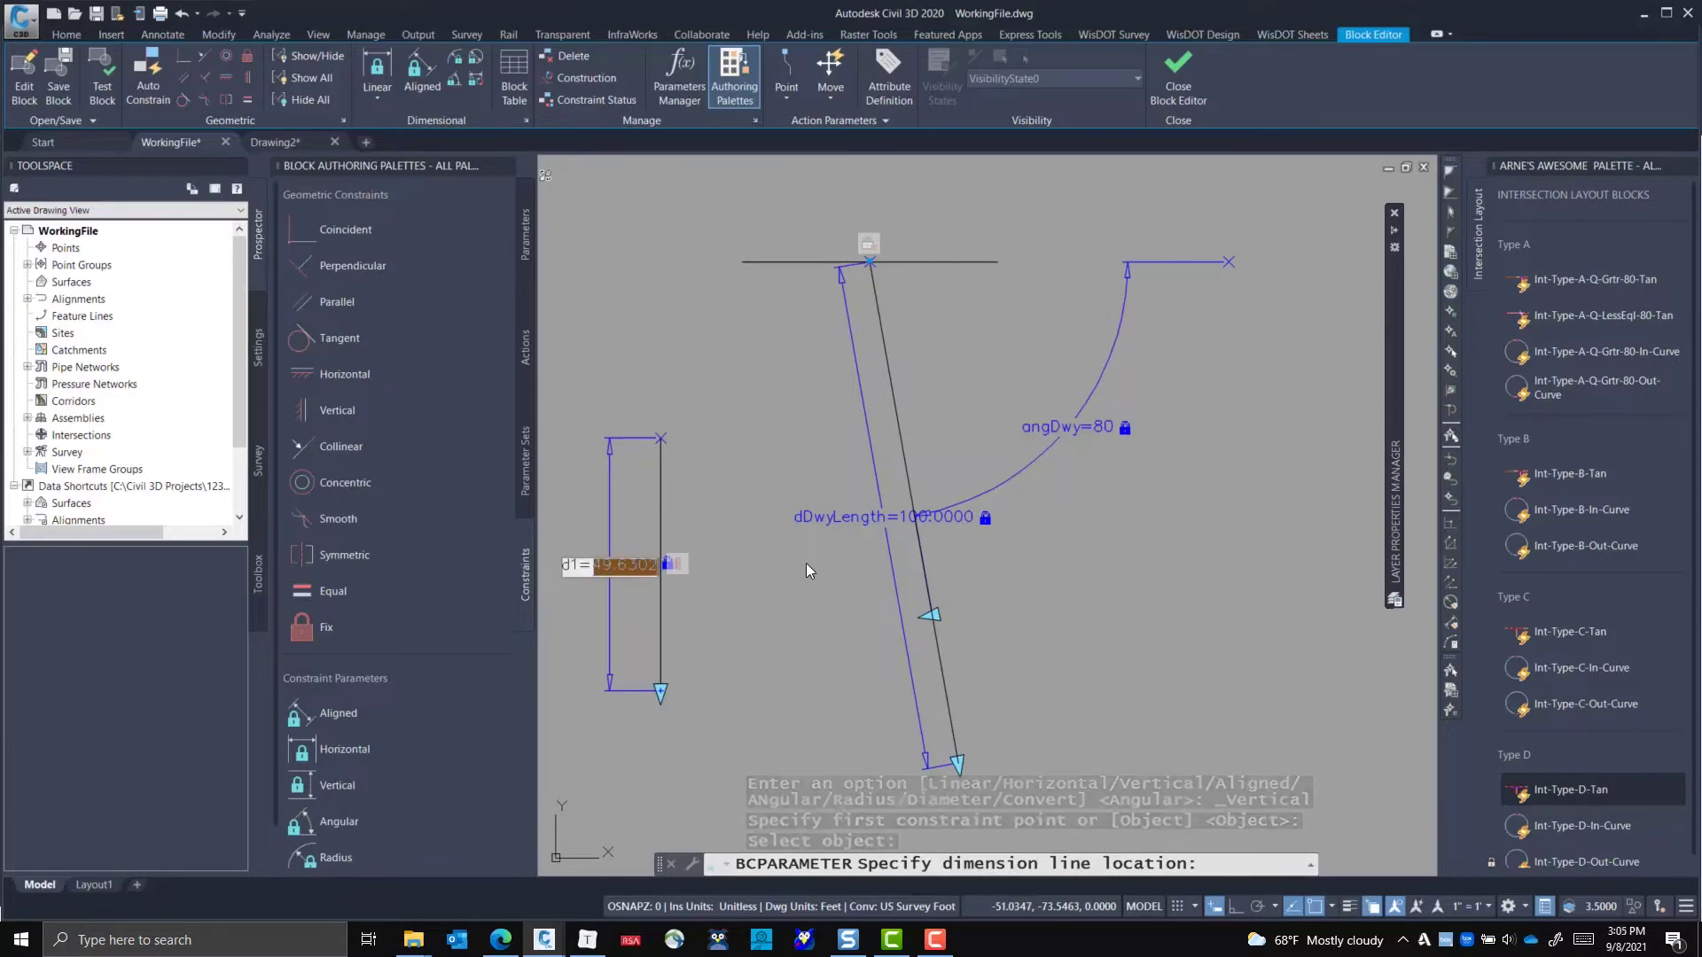
pyautogui.write('d1=')
pyautogui.press('Delete')
pyautogui.press('Delete')
pyautogui.press('Delete')
pyautogui.press('Delete')
pyautogui.write('dDwyLength')
pyautogui.press('Return')
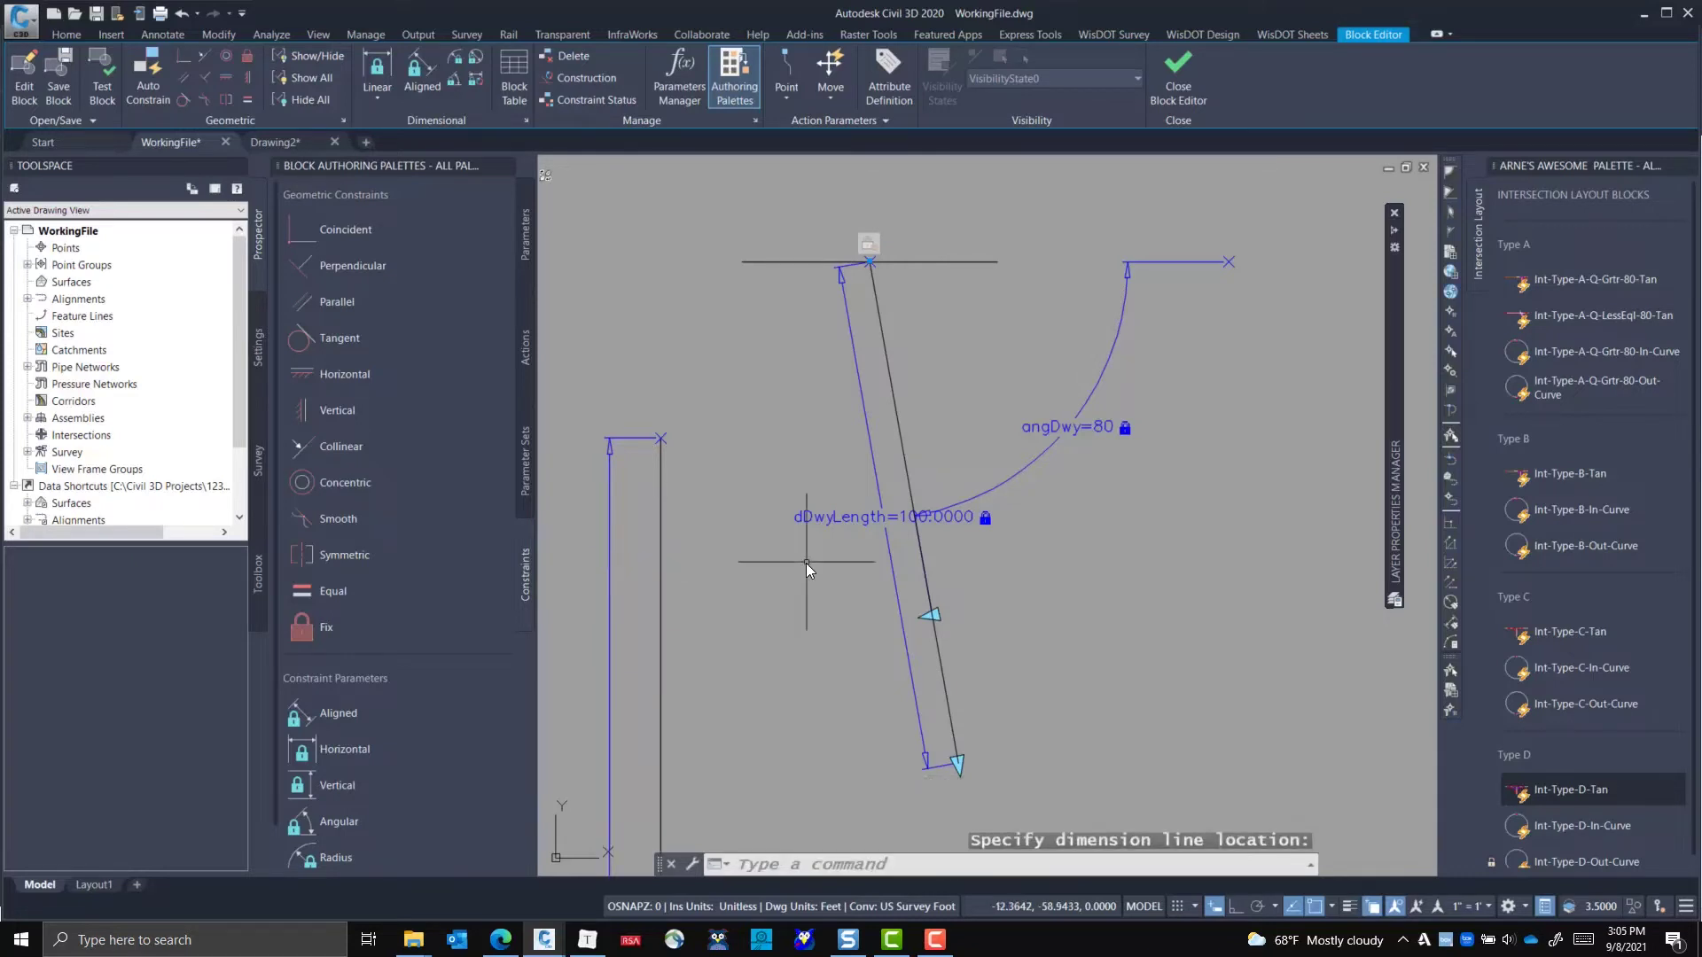
# - Delete the linear grip at the lower end of the 1000-long vertical line
pyautogui.scroll(-5, 805, 562)
pyautogui.scroll(5, 784, 619)
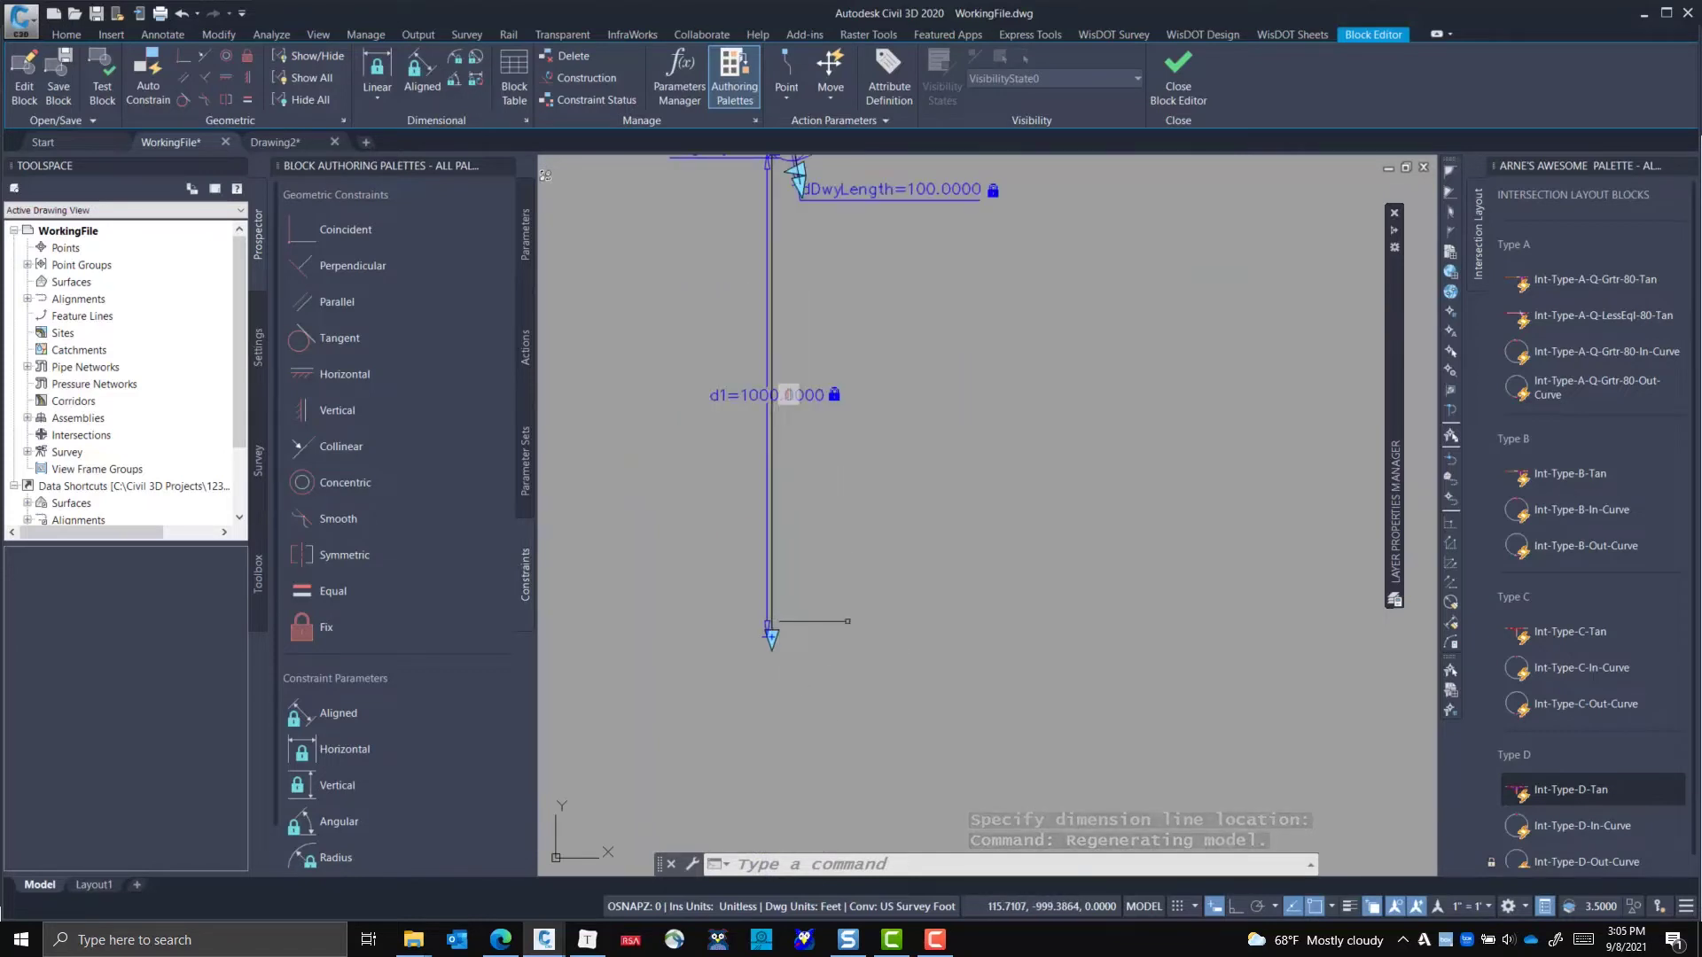
pyautogui.click(709, 674)
pyautogui.click(807, 720)
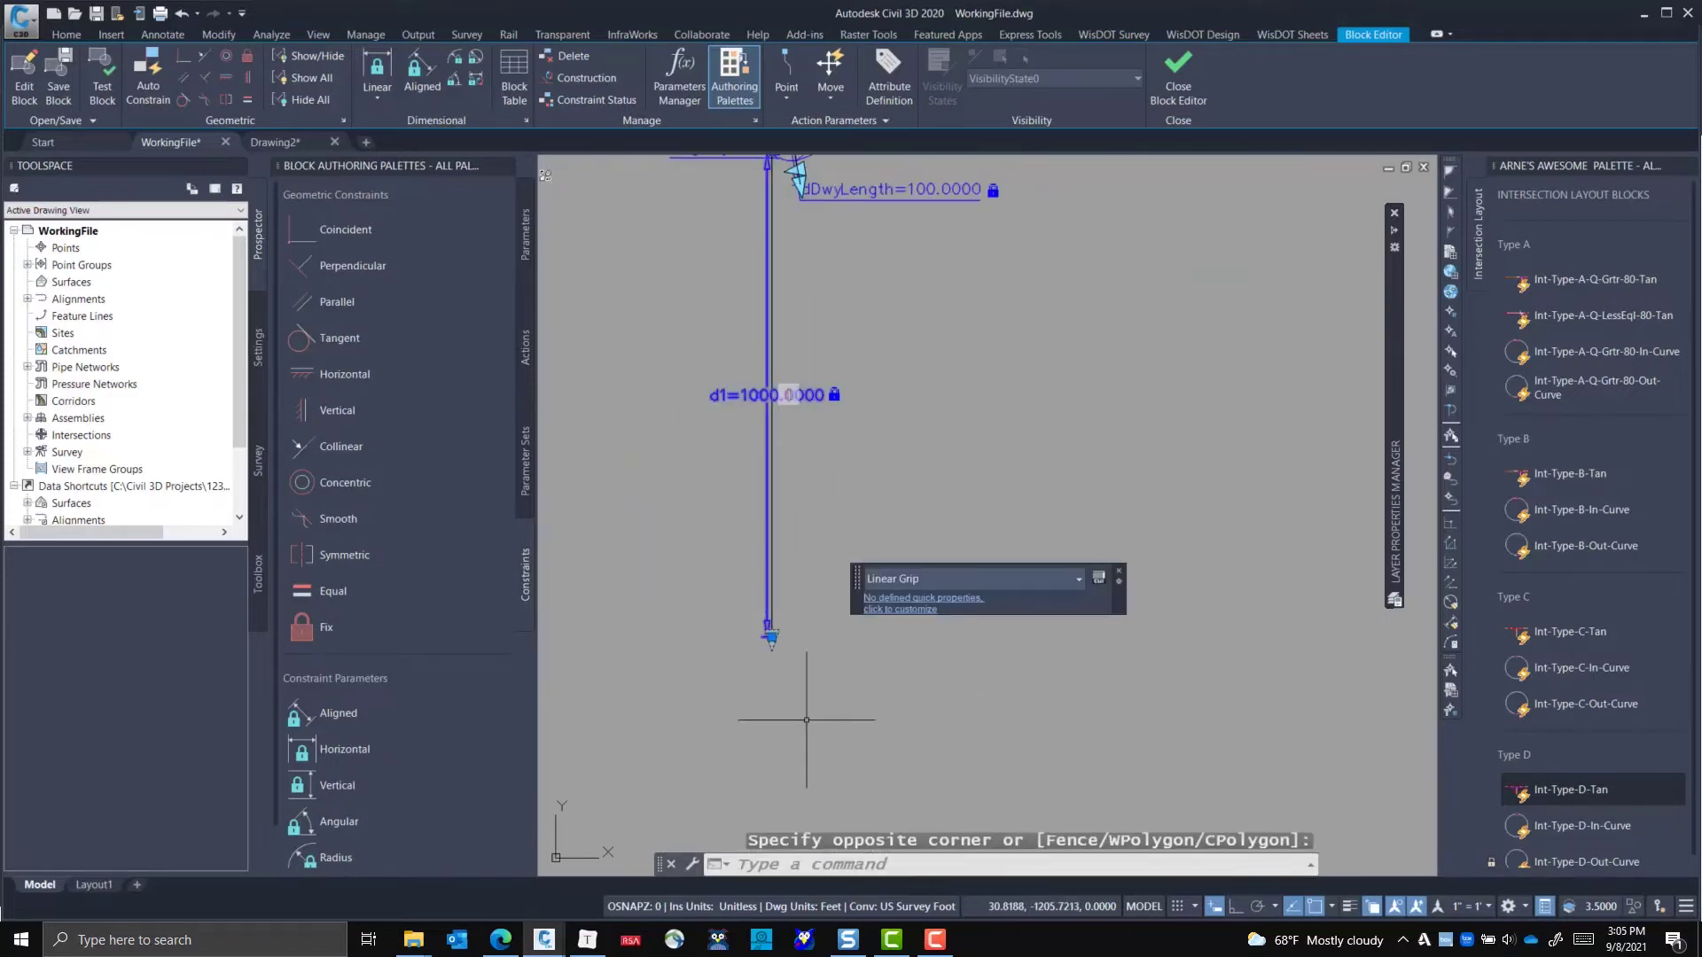
pyautogui.press('Delete')
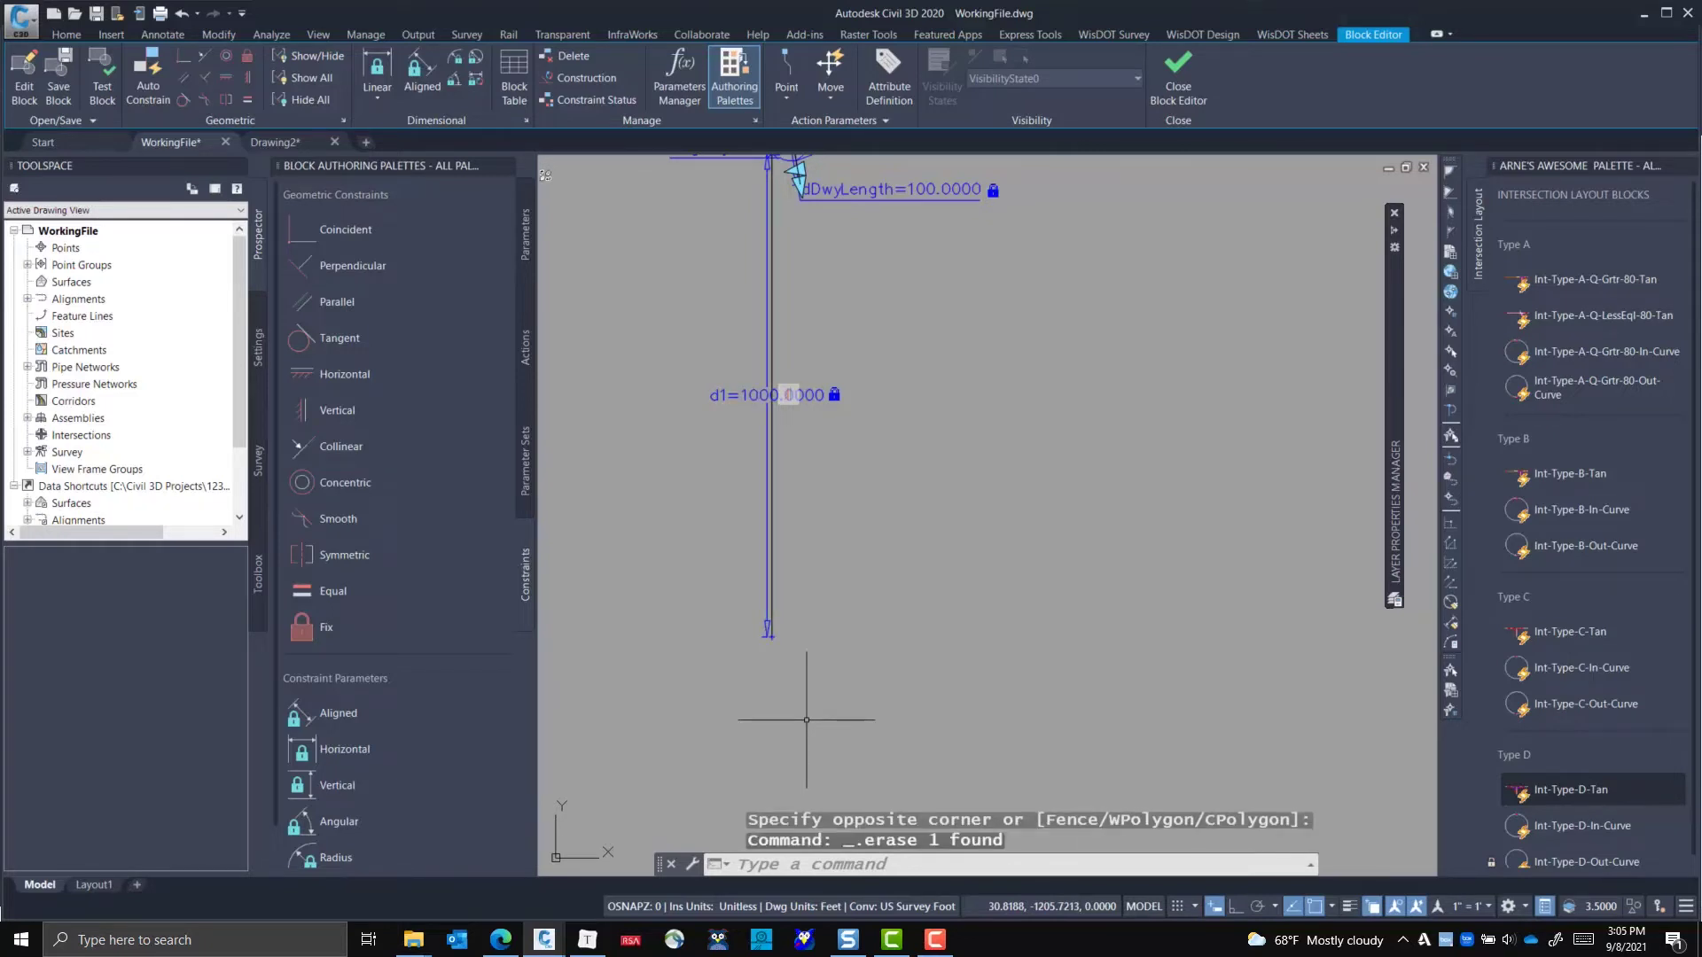
# - Constrain the upper endpoint of the long vertical line coincident with the midpoint of the horizontal line at the driveway's top
pyautogui.scroll(3, 778, 381)
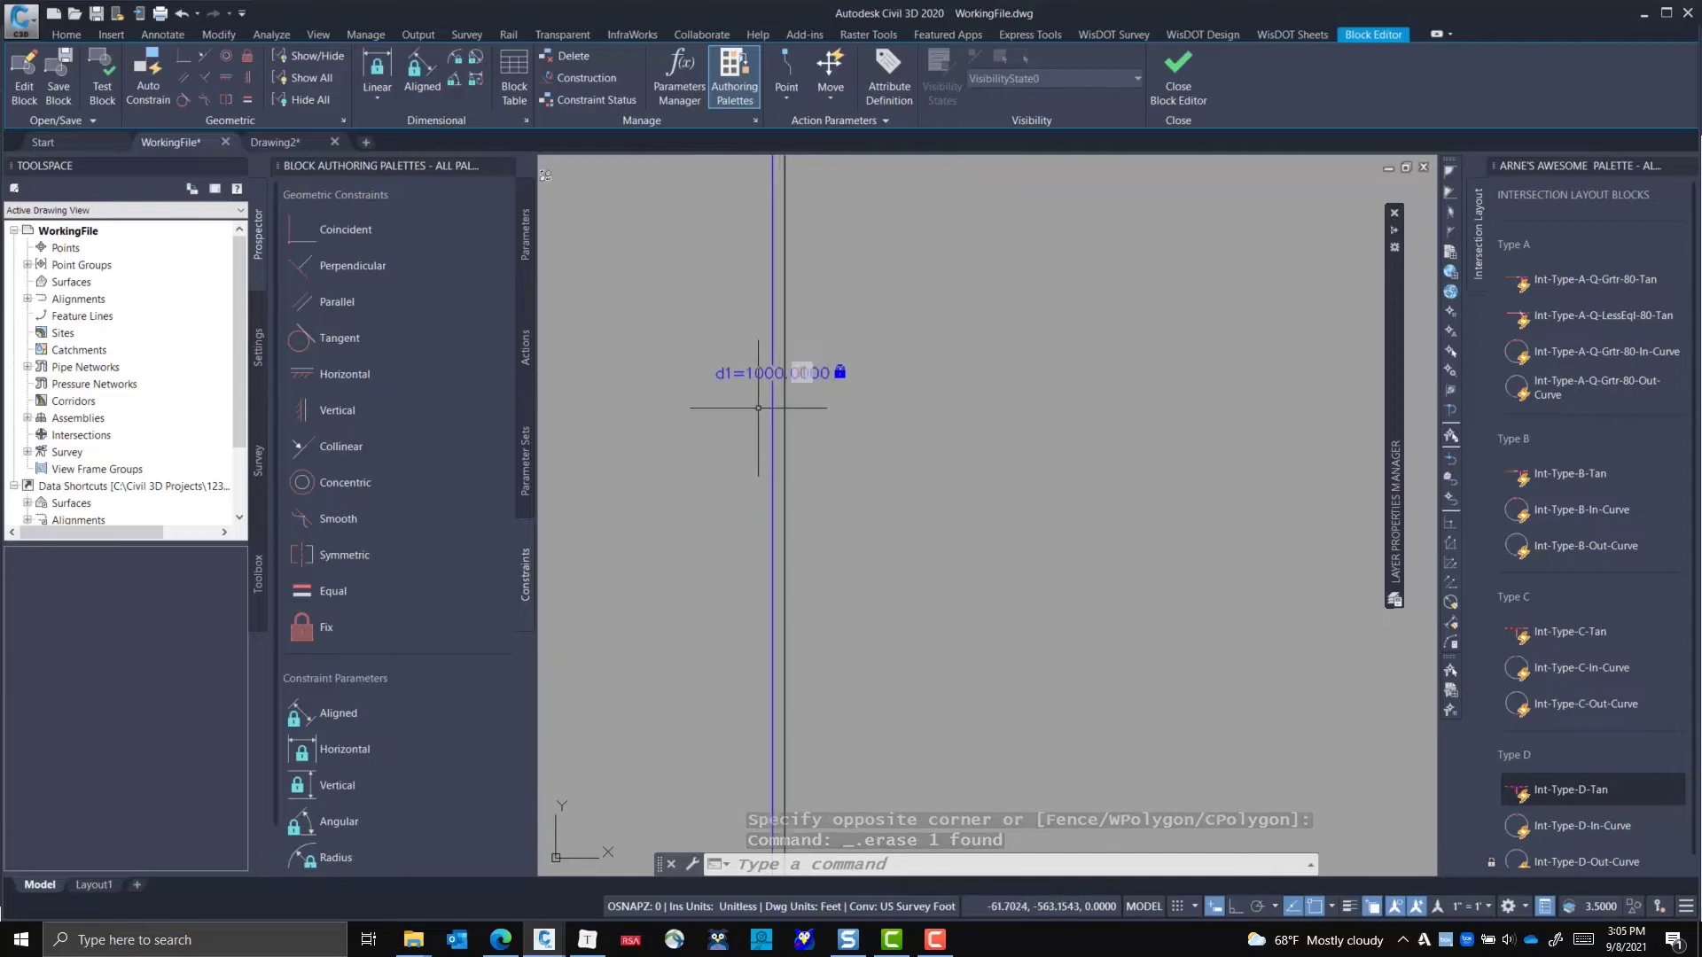
pyautogui.moveTo(885, 296); pyautogui.dragTo(942, 684, button='middle')
pyautogui.scroll(-2, 912, 464)
pyautogui.moveTo(912, 463); pyautogui.dragTo(929, 605, button='middle')
pyautogui.scroll(5, 927, 368)
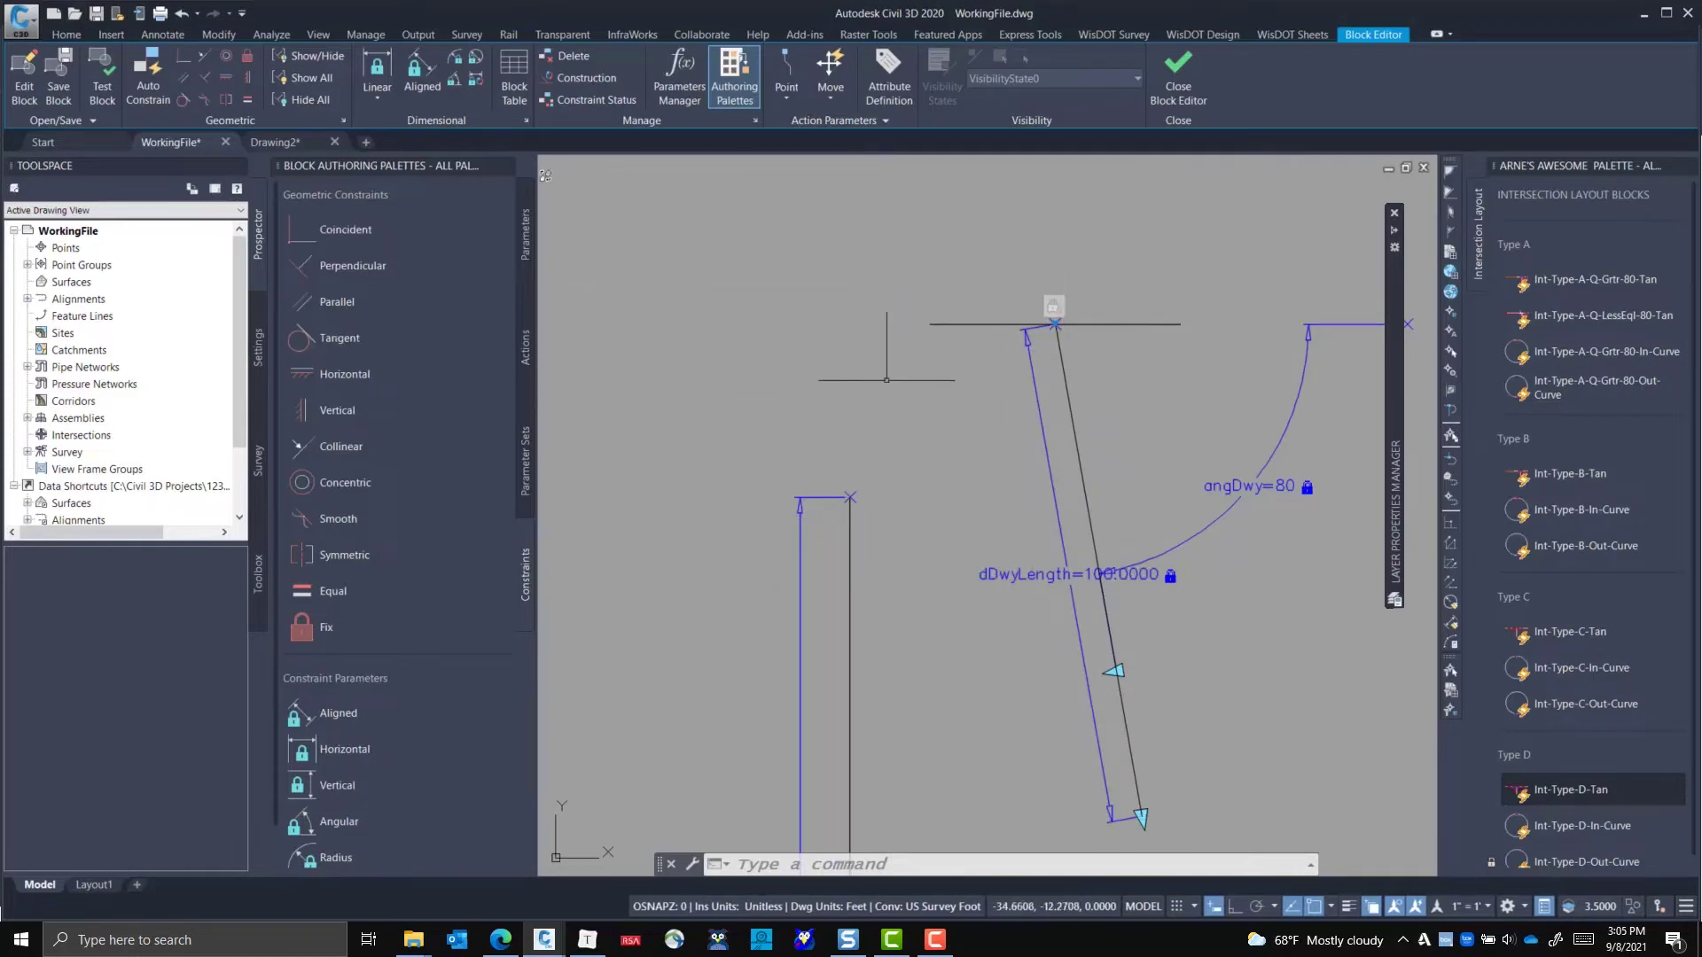
pyautogui.click(350, 229)
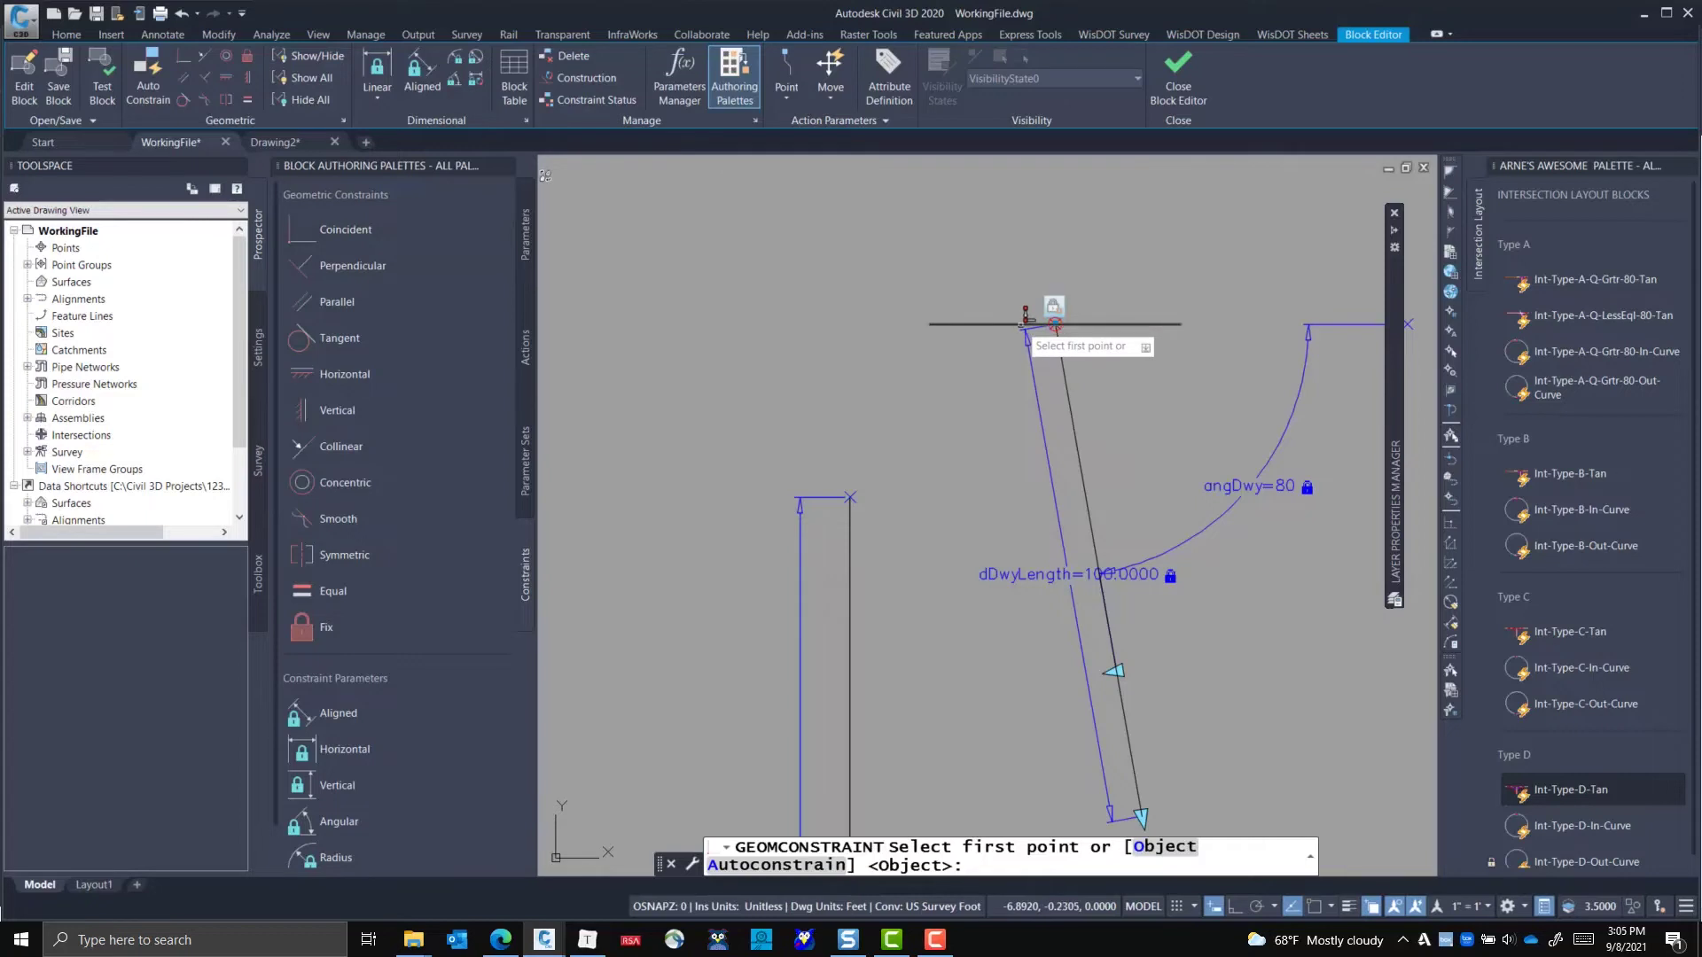
pyautogui.click(1024, 317)
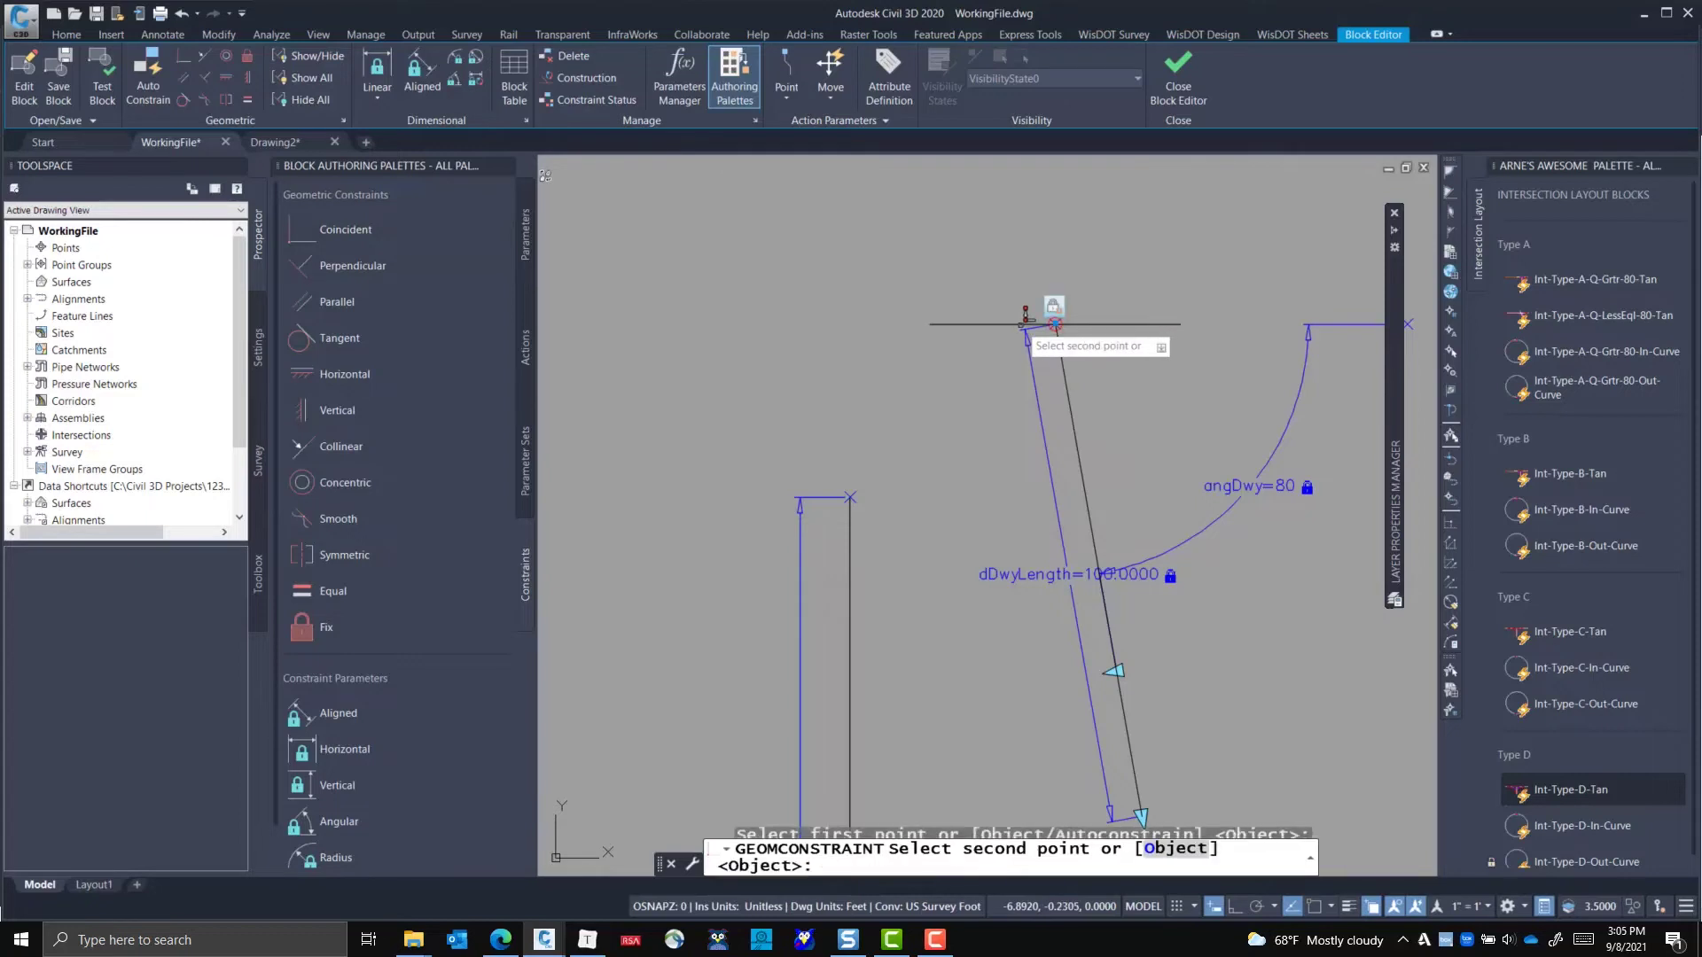
pyautogui.click(850, 499)
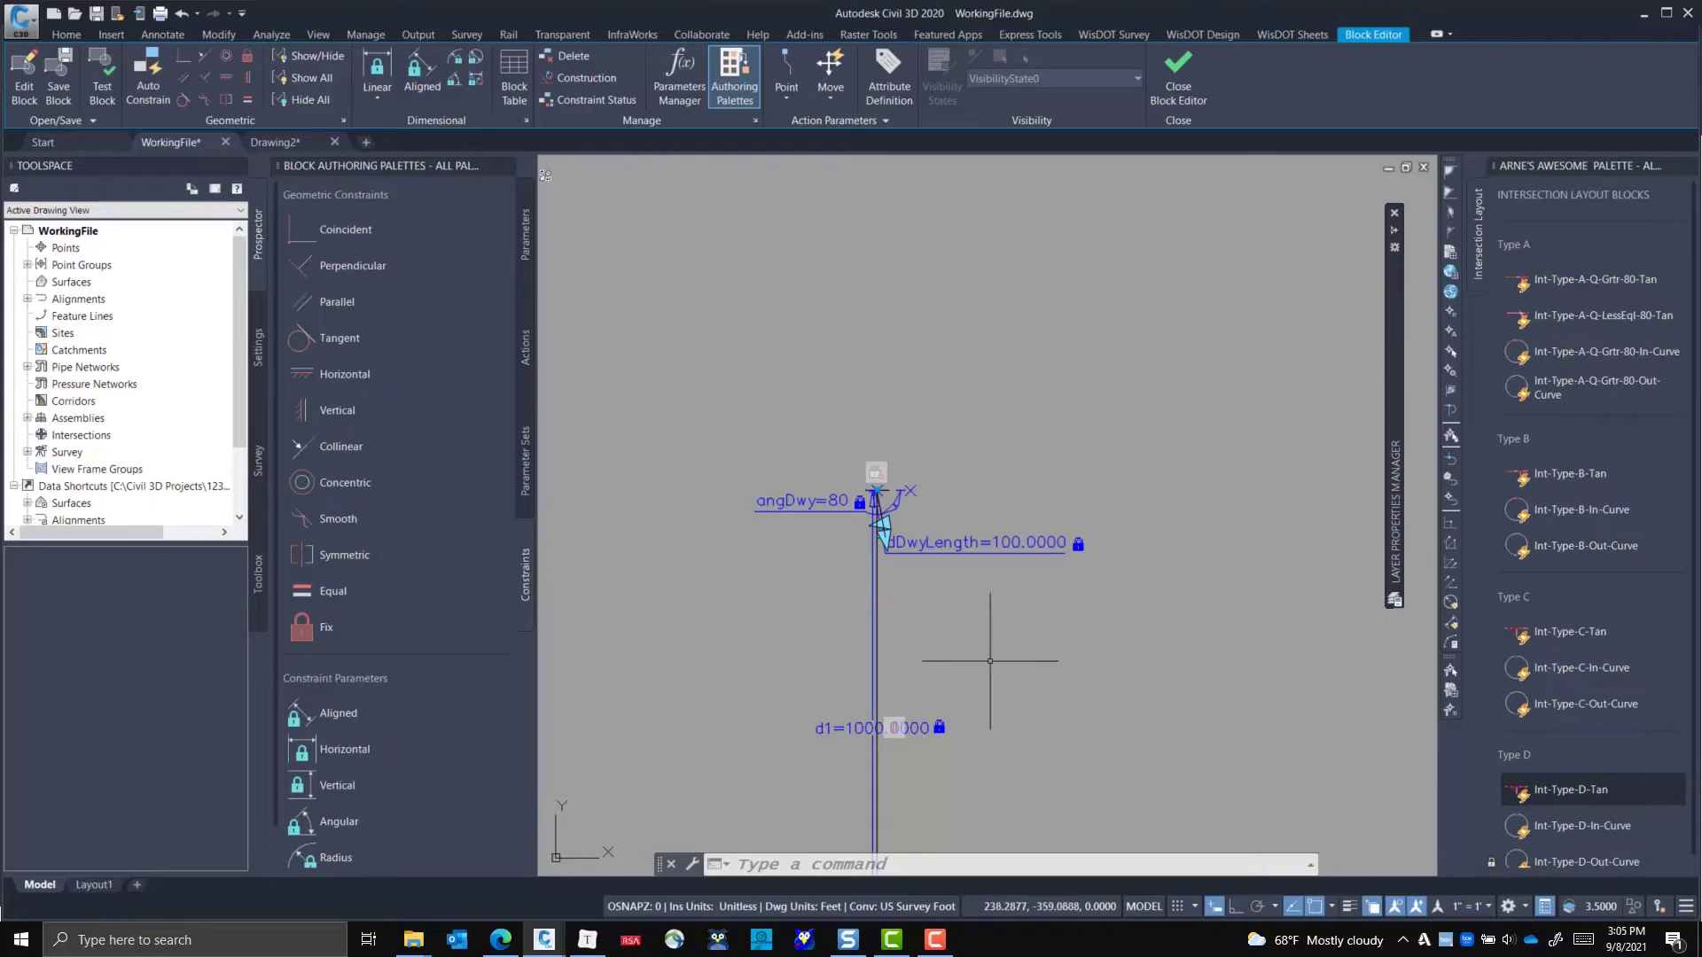
# - Rename the vertical line's constraint parameter to dRadPavedShldr
pyautogui.moveTo(956, 633); pyautogui.dragTo(1048, 314, button='middle')
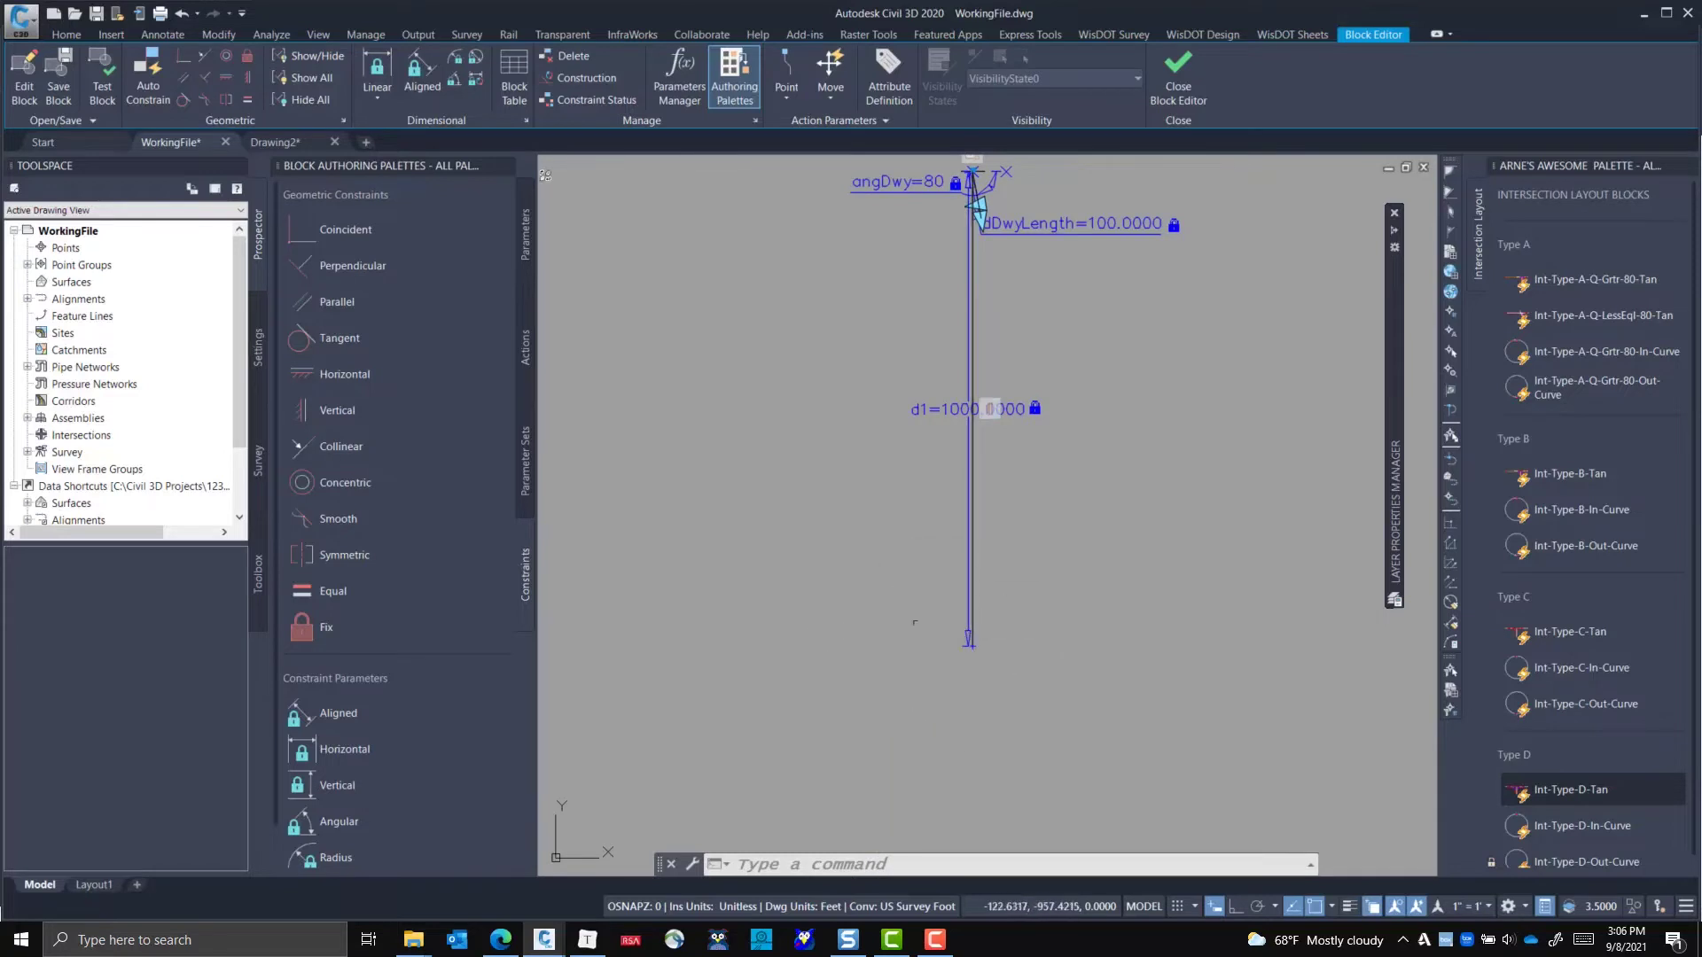
pyautogui.click(919, 410)
pyautogui.click(1007, 383)
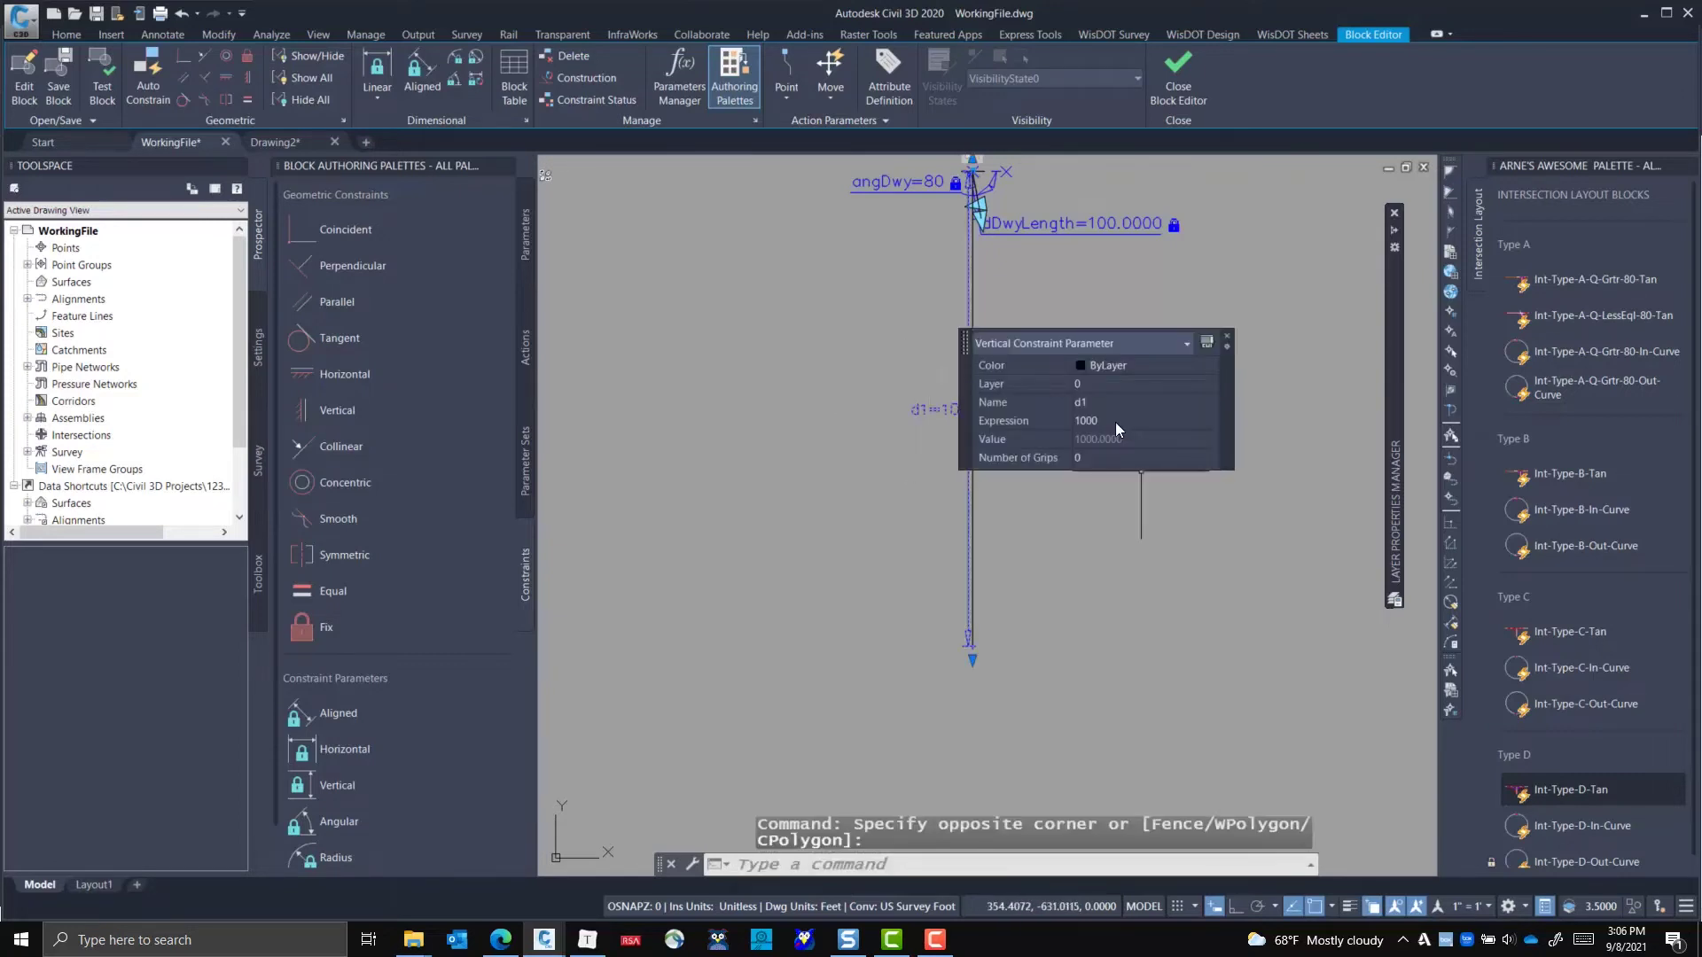
pyautogui.click(1110, 400)
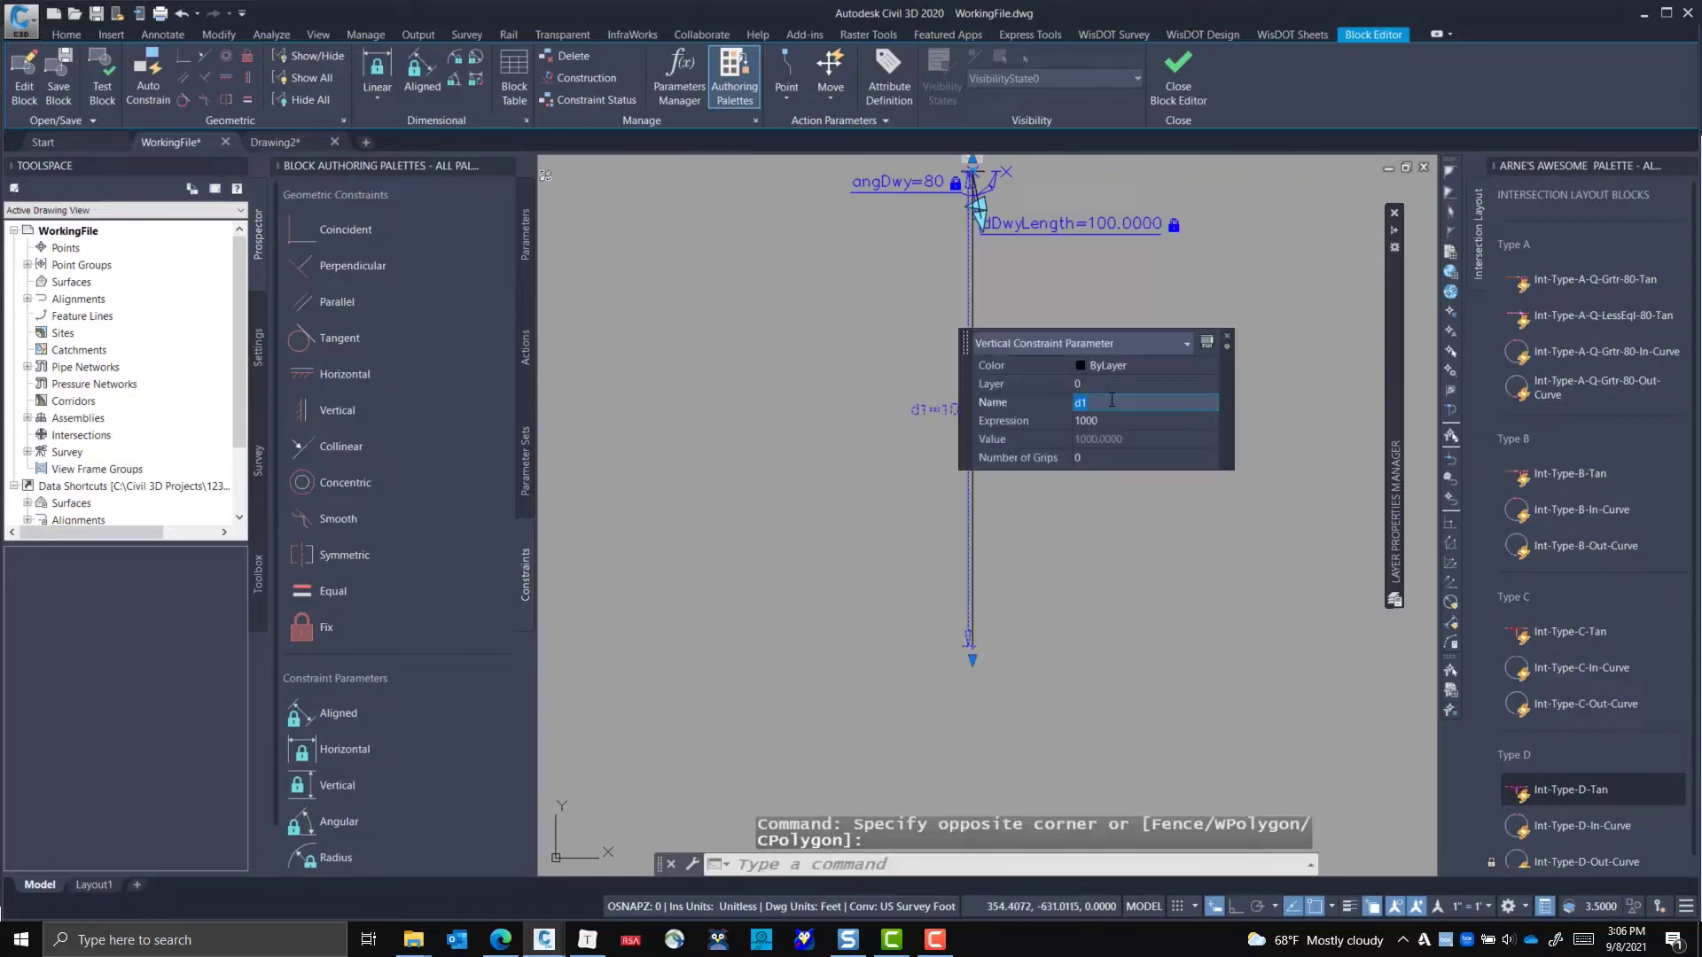
pyautogui.write('dRad')
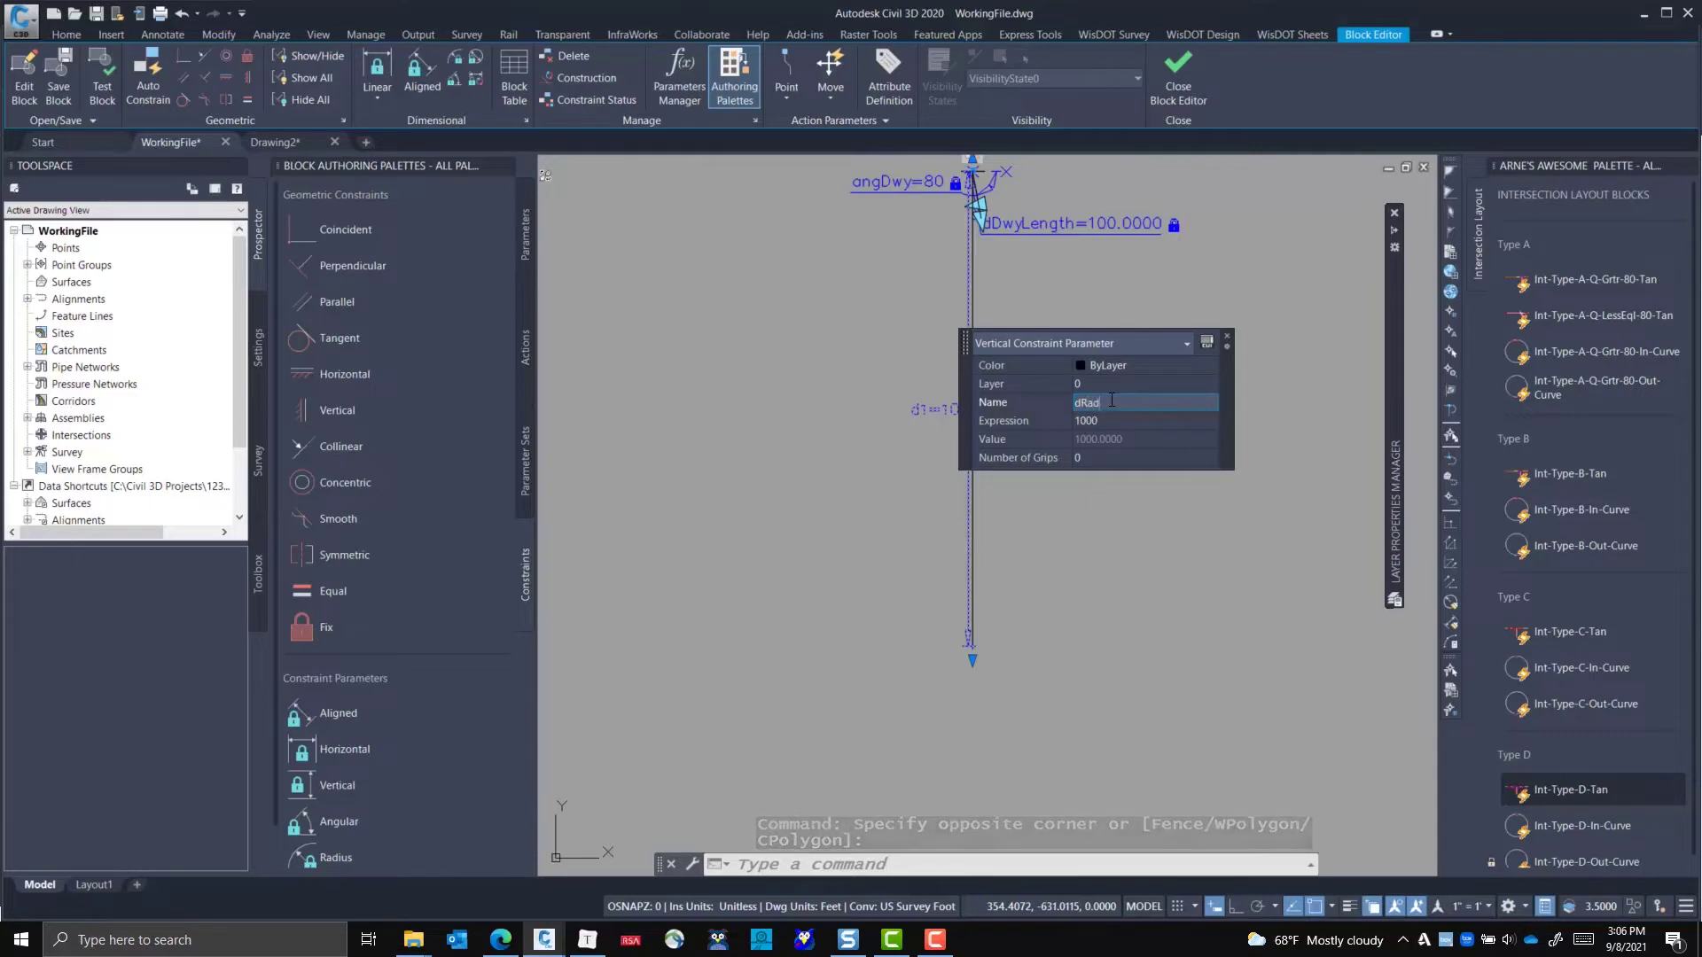
pyautogui.write('ParedShldr')
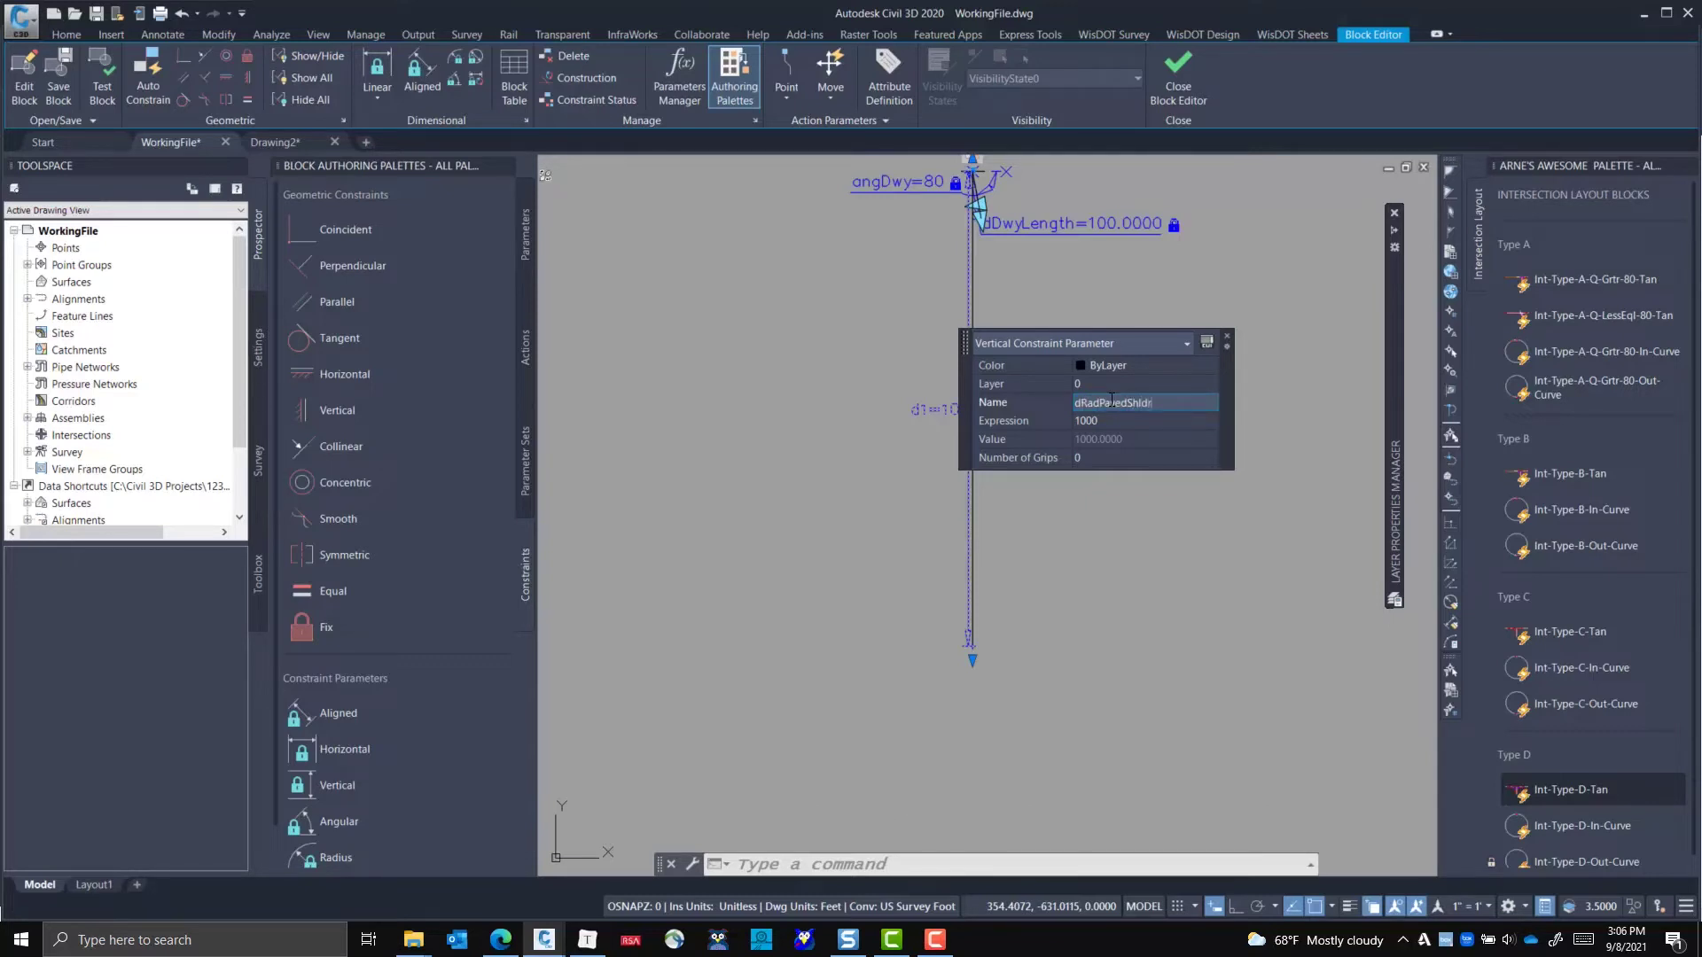
pyautogui.press('Return')
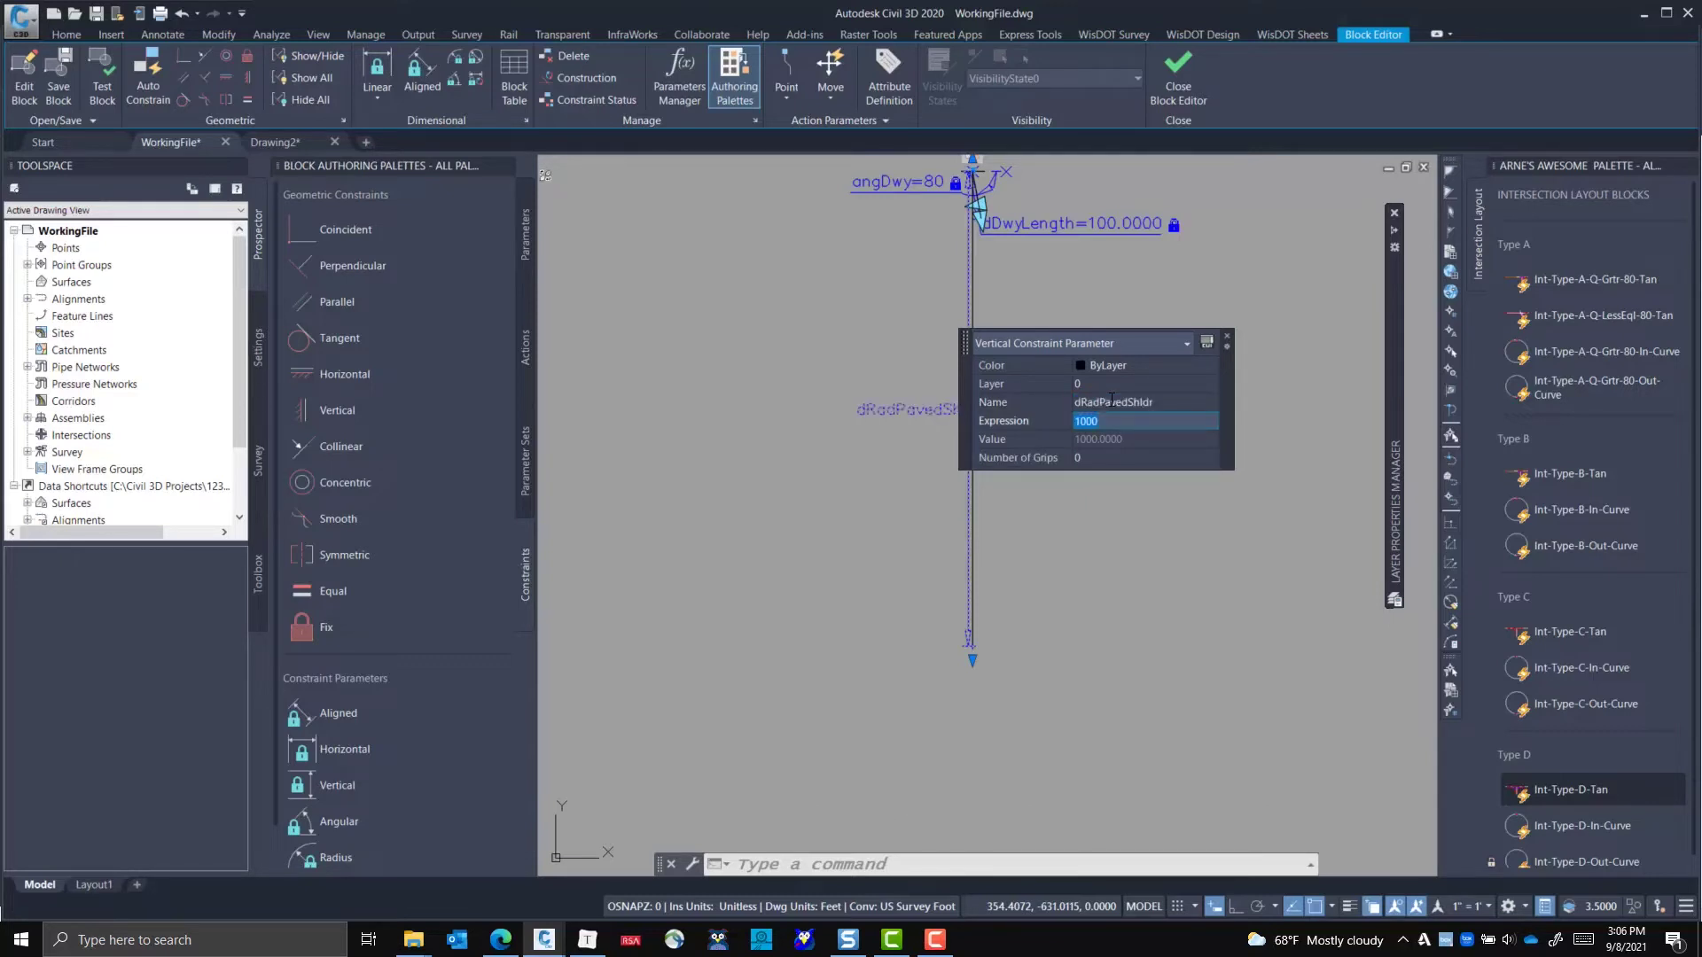
pyautogui.press('Escape')
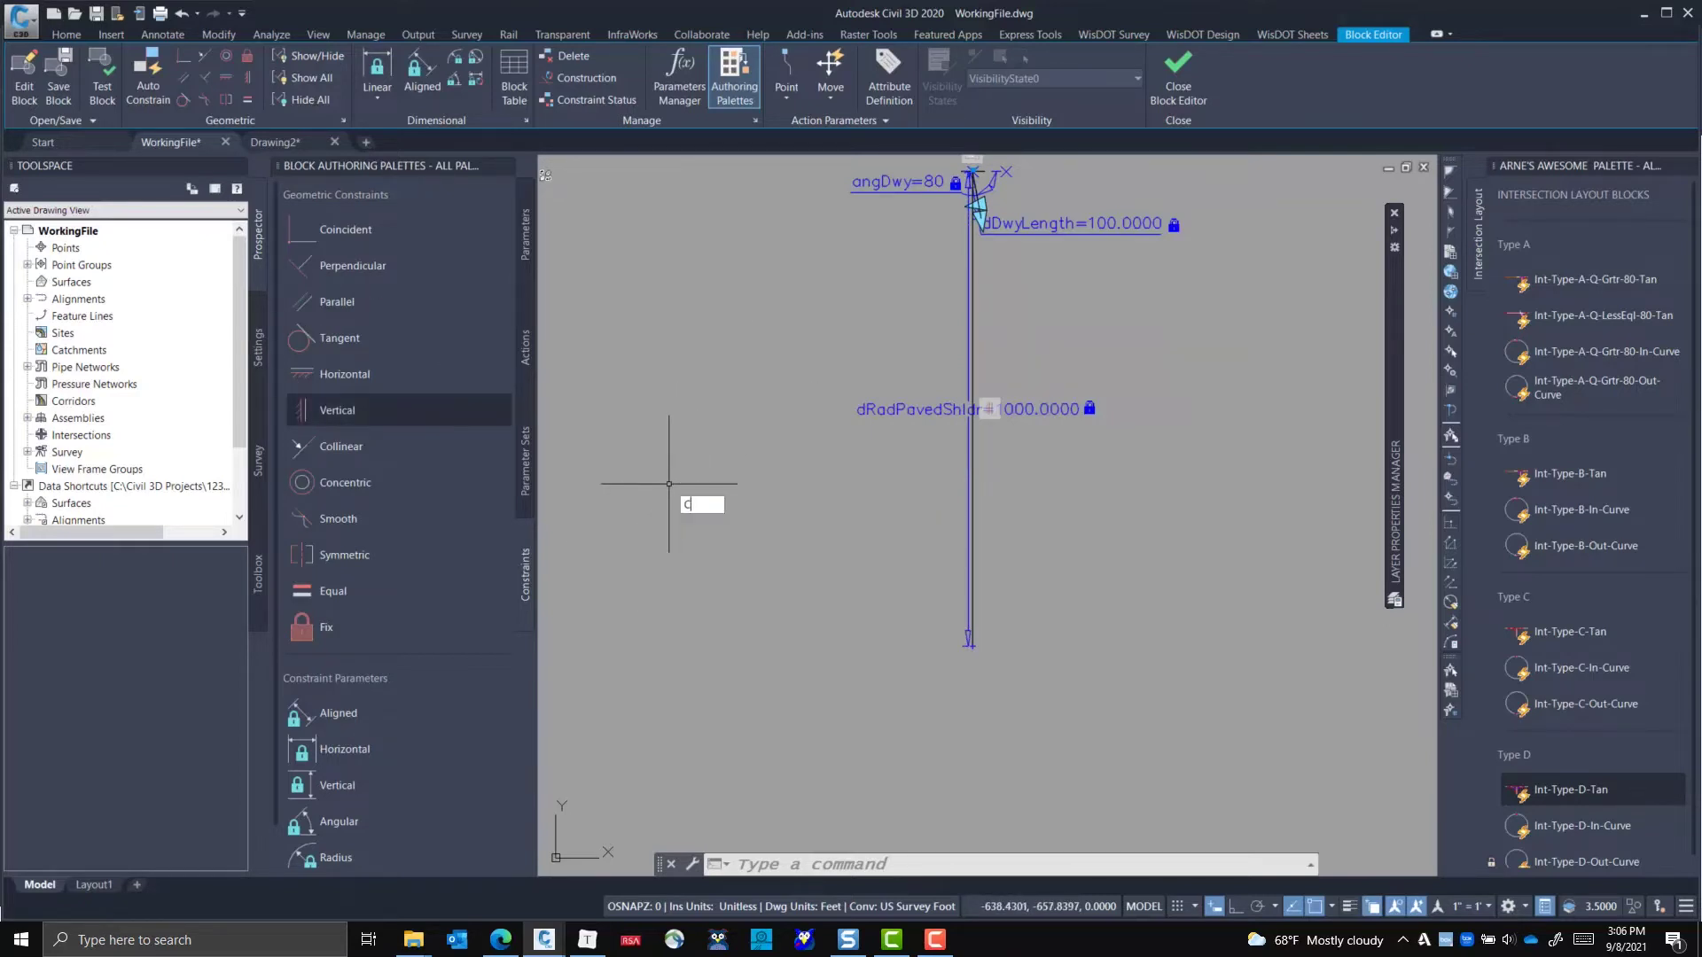
# - Draw a circle with a radius of about 504, centred to the left of the vertical line
pyautogui.press('Return')
pyautogui.click(673, 391)
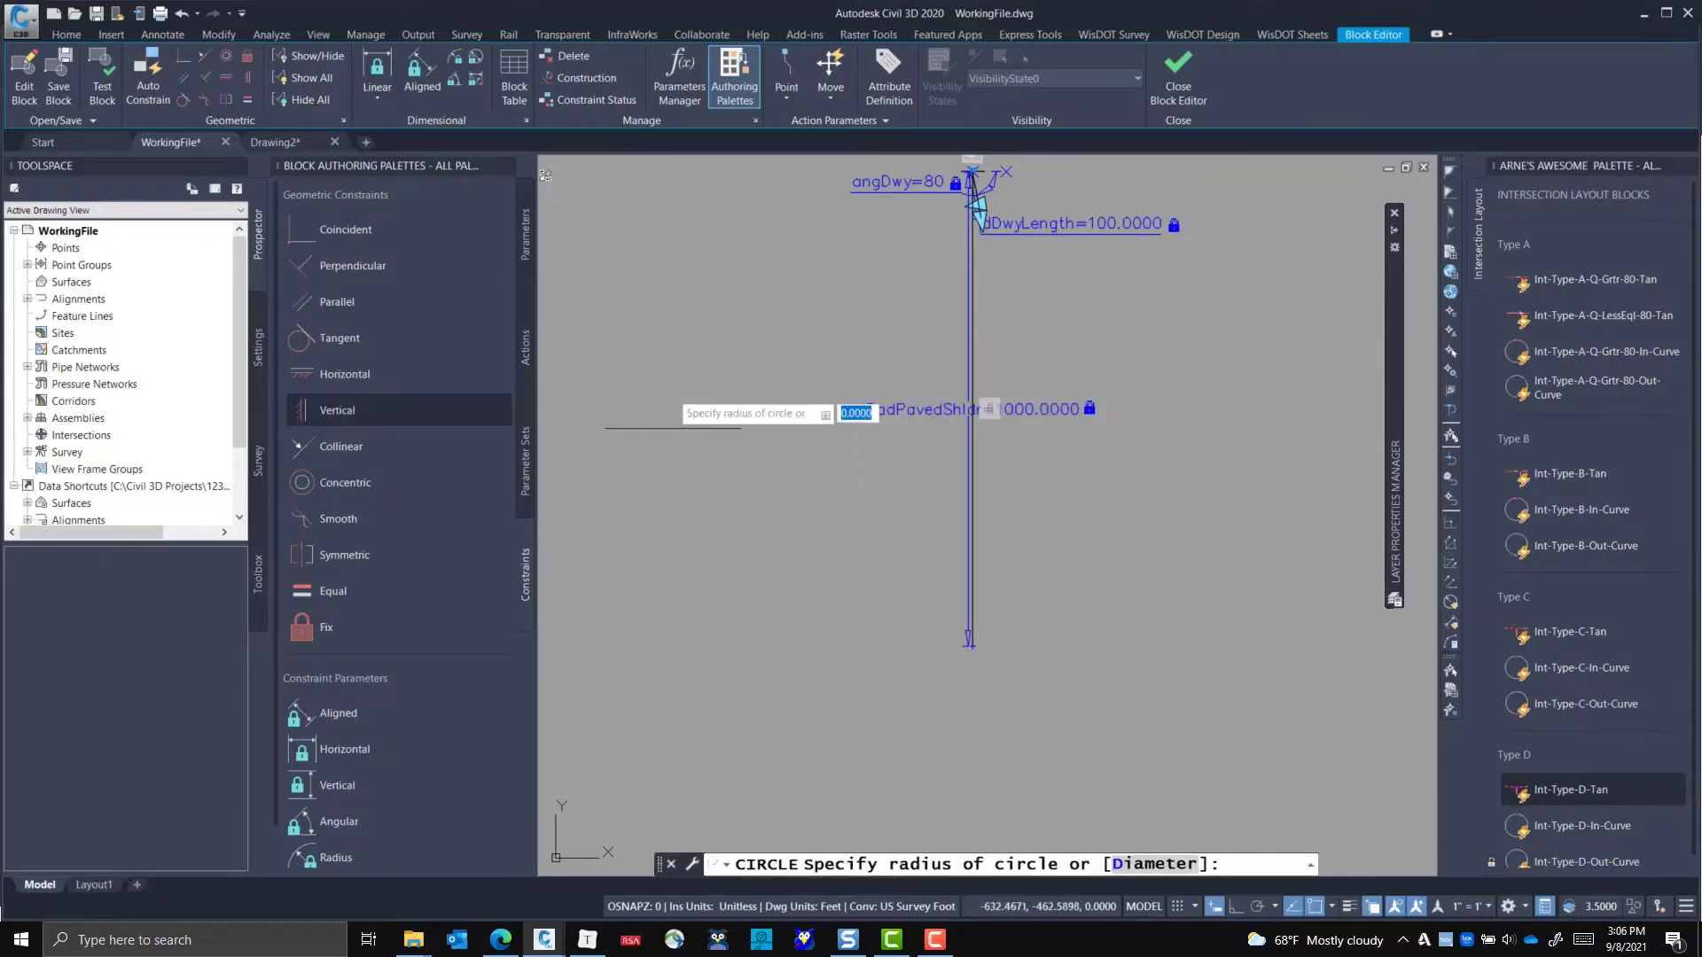
pyautogui.click(834, 567)
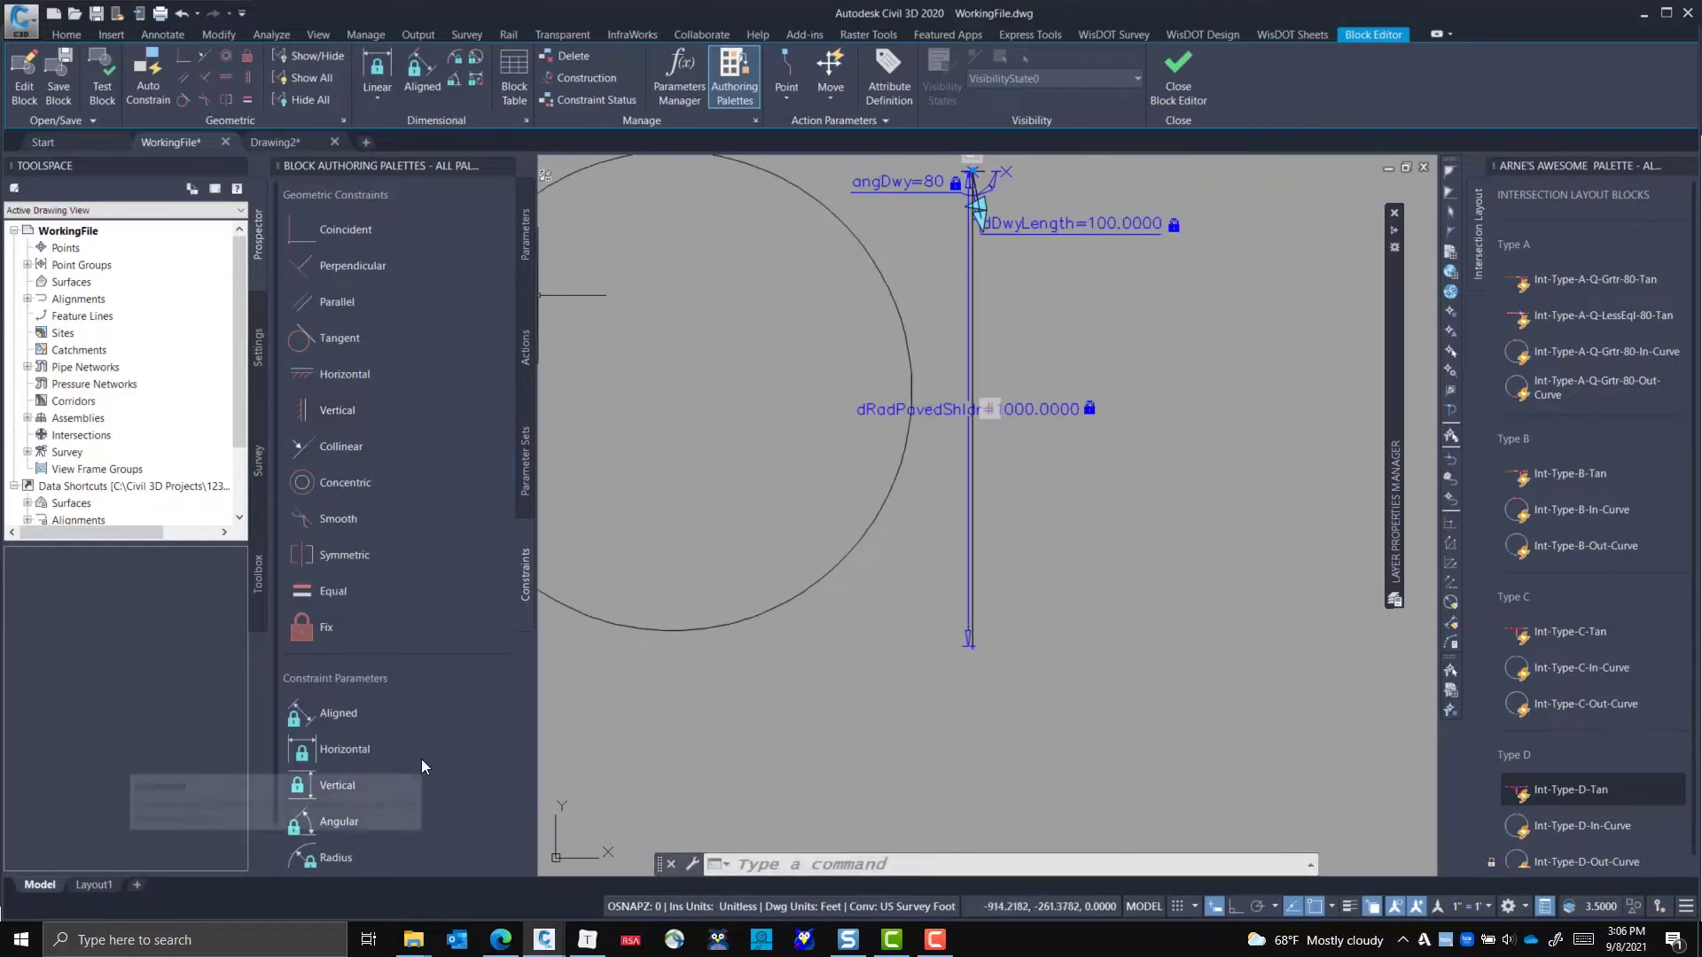
# - Add a radius constraint parameter to the circle and set its expression to rad1=dRadPavedShldr
pyautogui.scroll(-1, 395, 778)
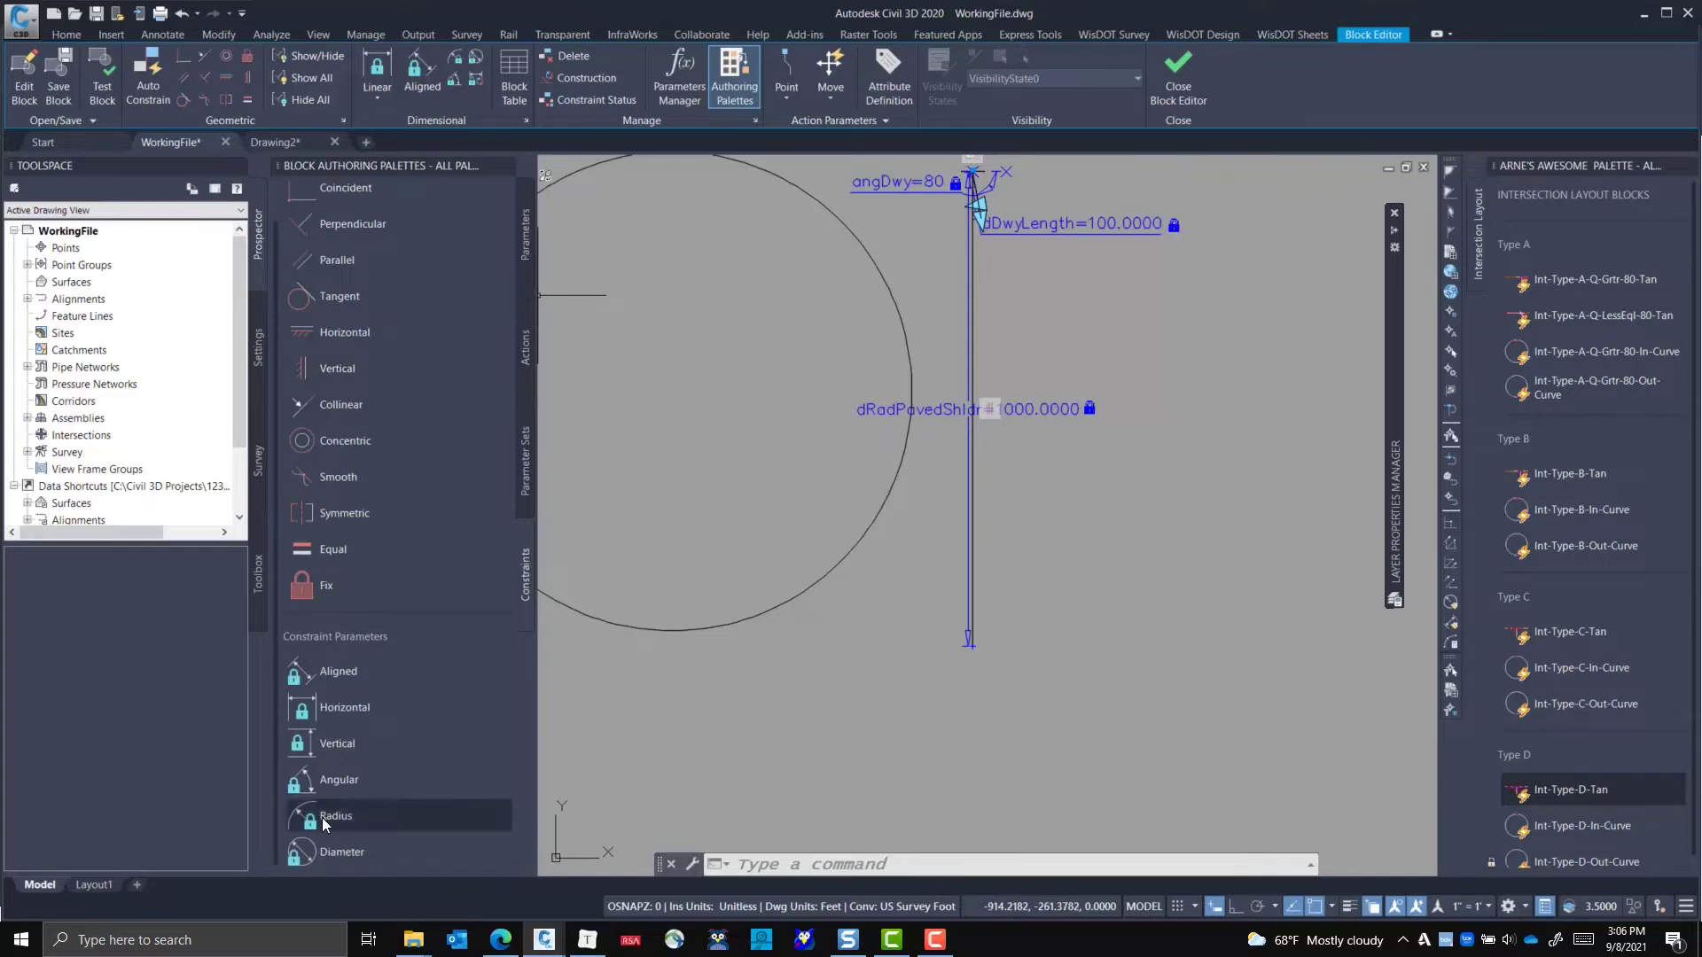
pyautogui.click(328, 821)
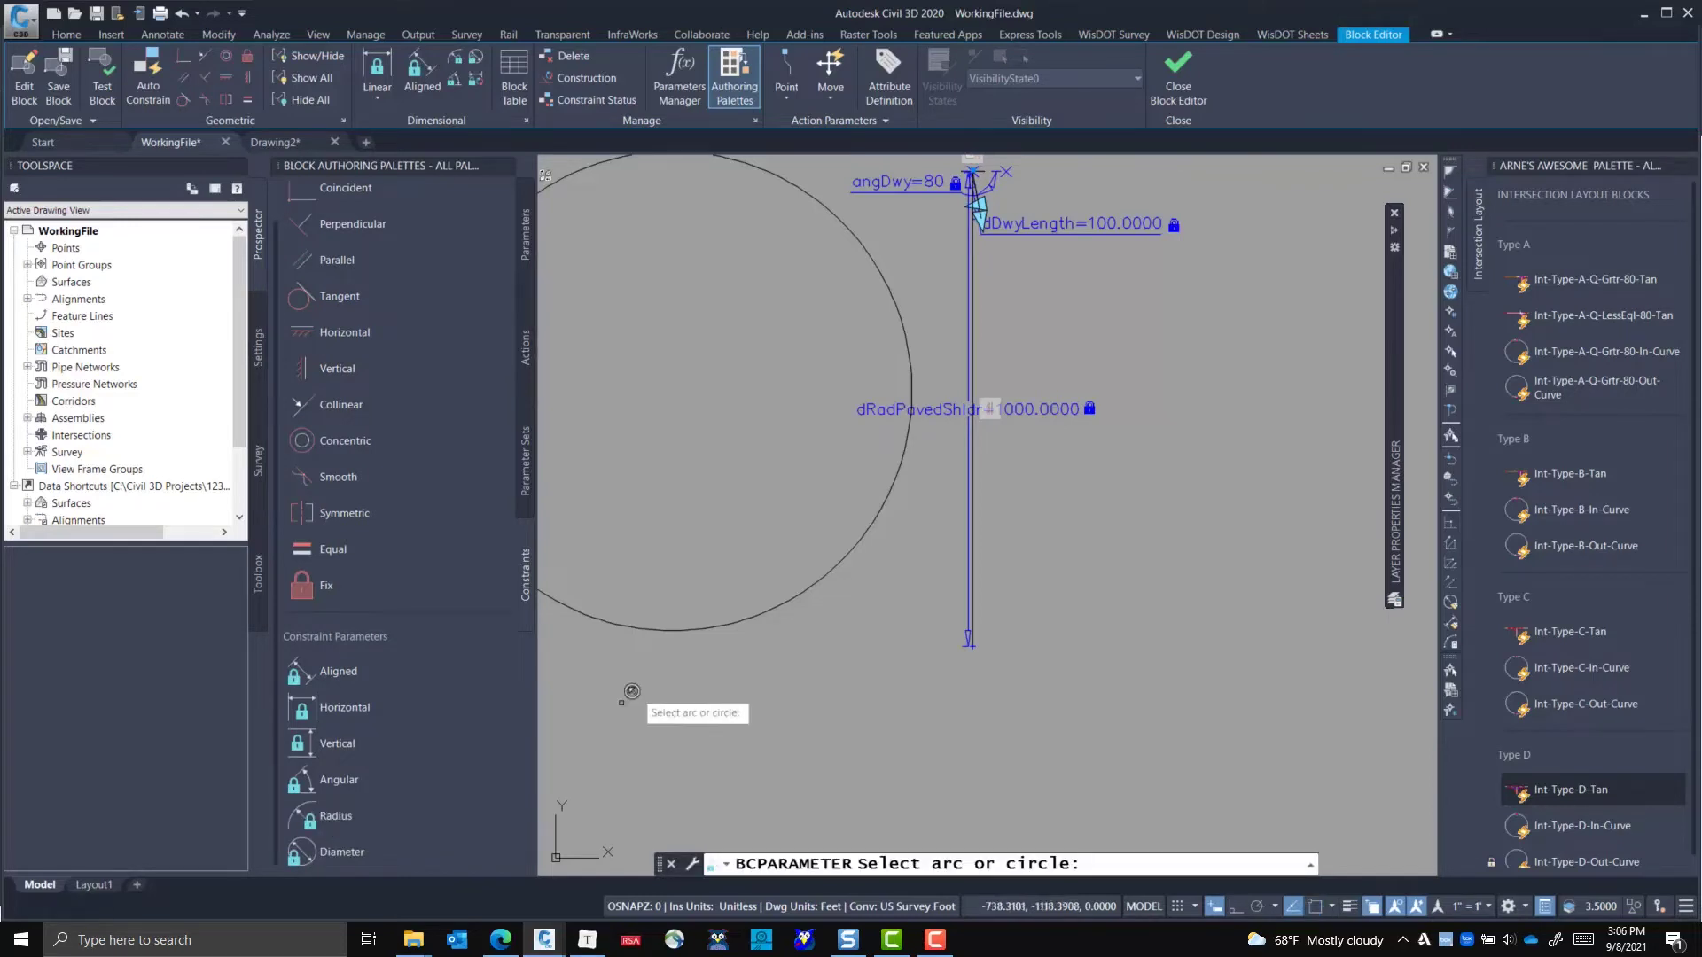
pyautogui.click(884, 266)
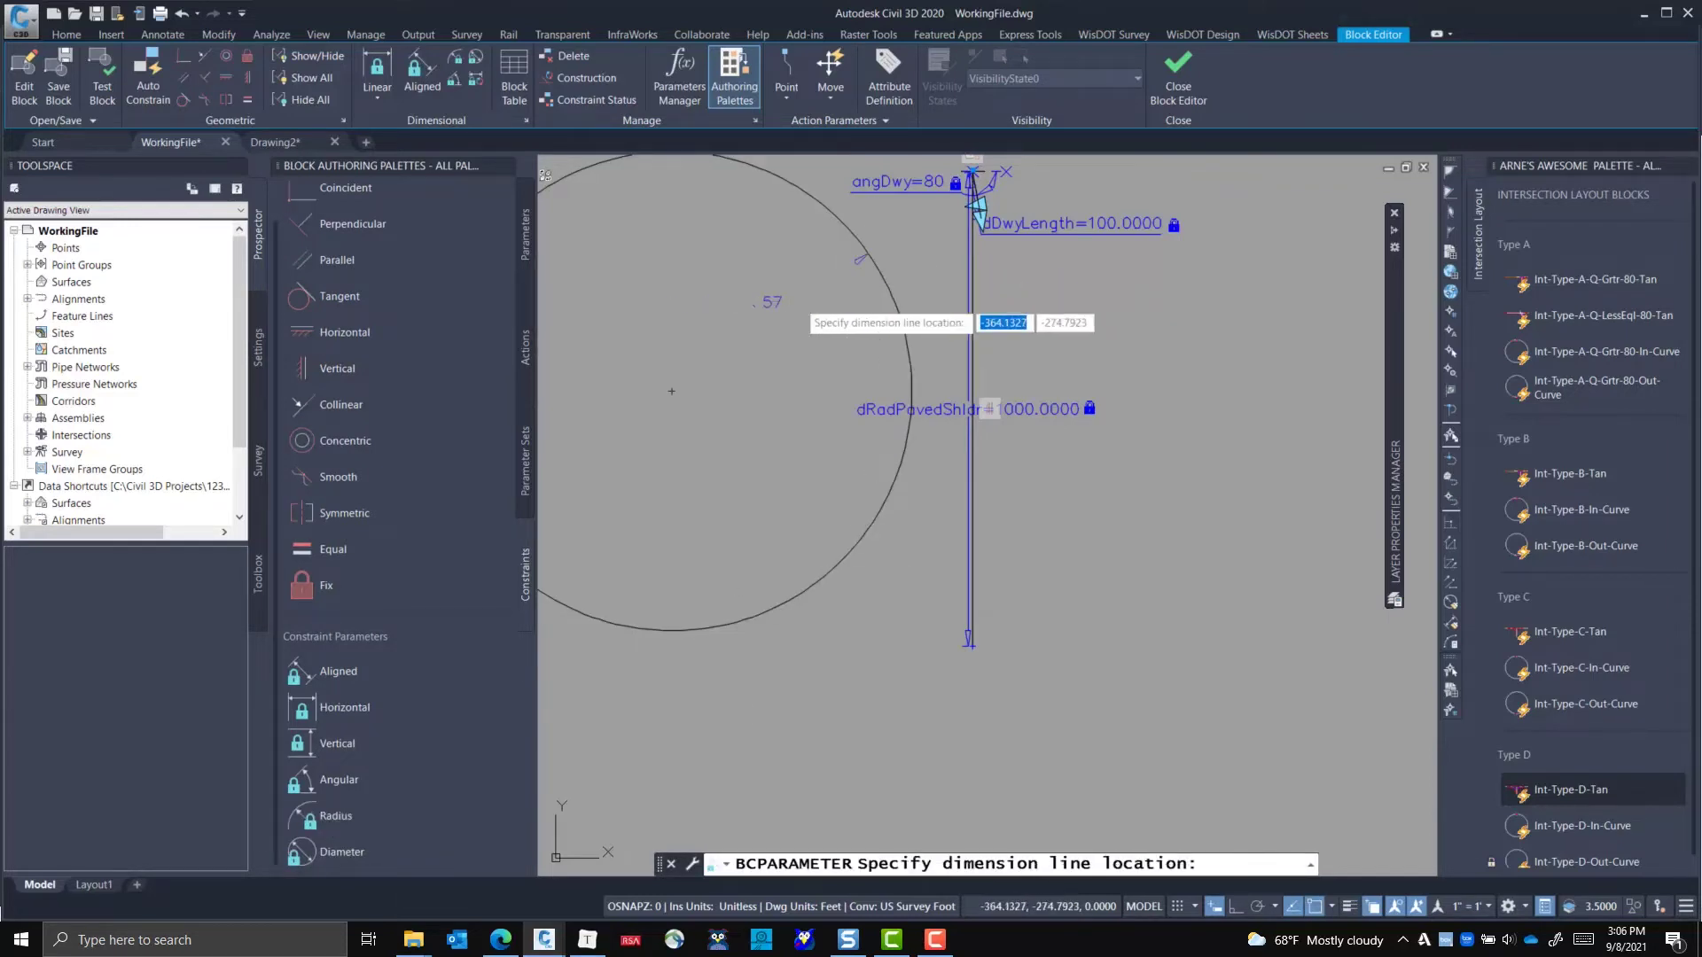
pyautogui.click(677, 300)
pyautogui.click(707, 301)
pyautogui.moveTo(706, 302); pyautogui.dragTo(831, 296)
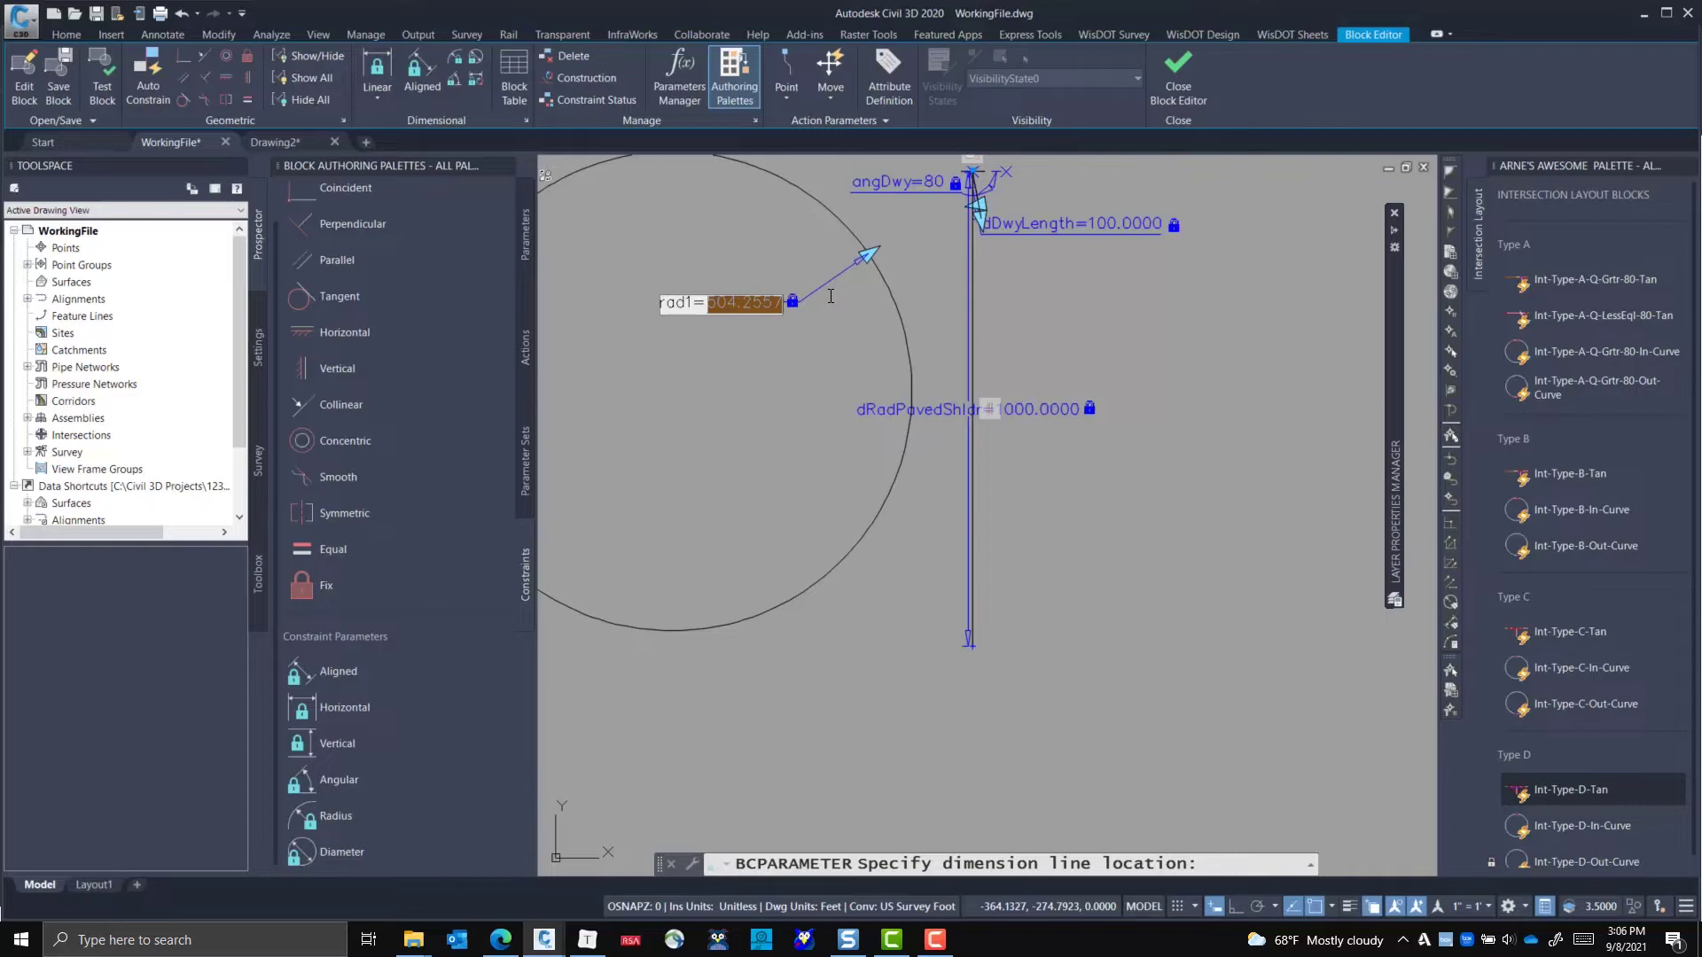
pyautogui.write('d1=d')
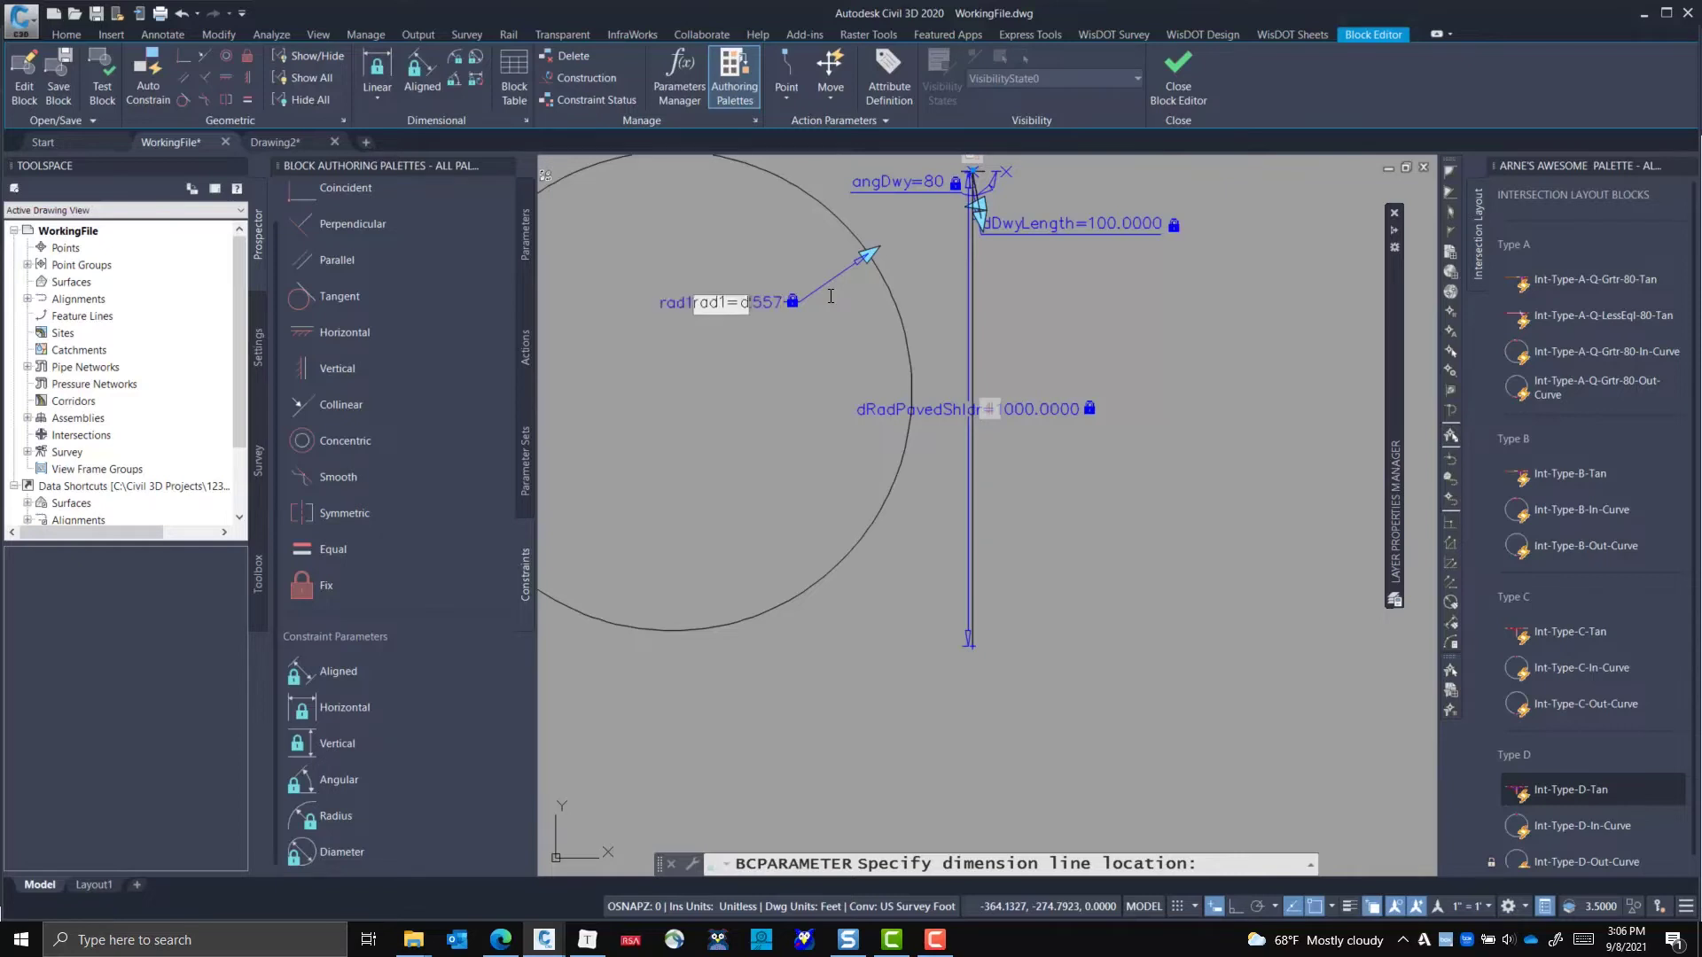
pyautogui.write('RadPavedShldr')
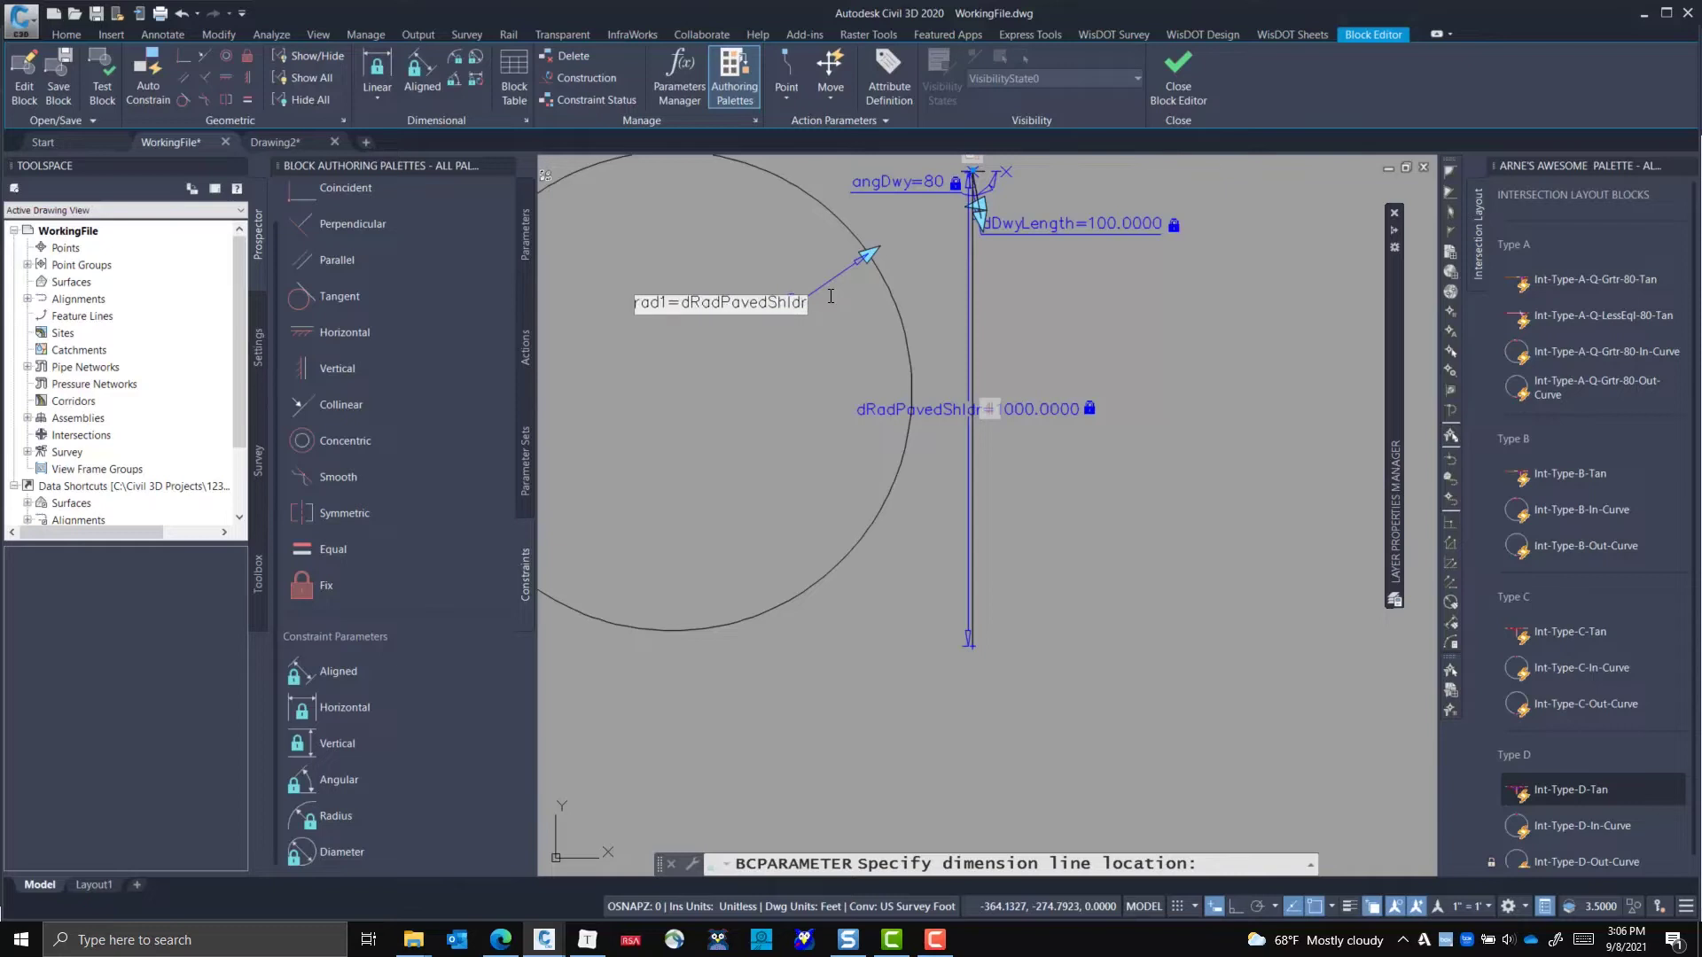
pyautogui.press('Return')
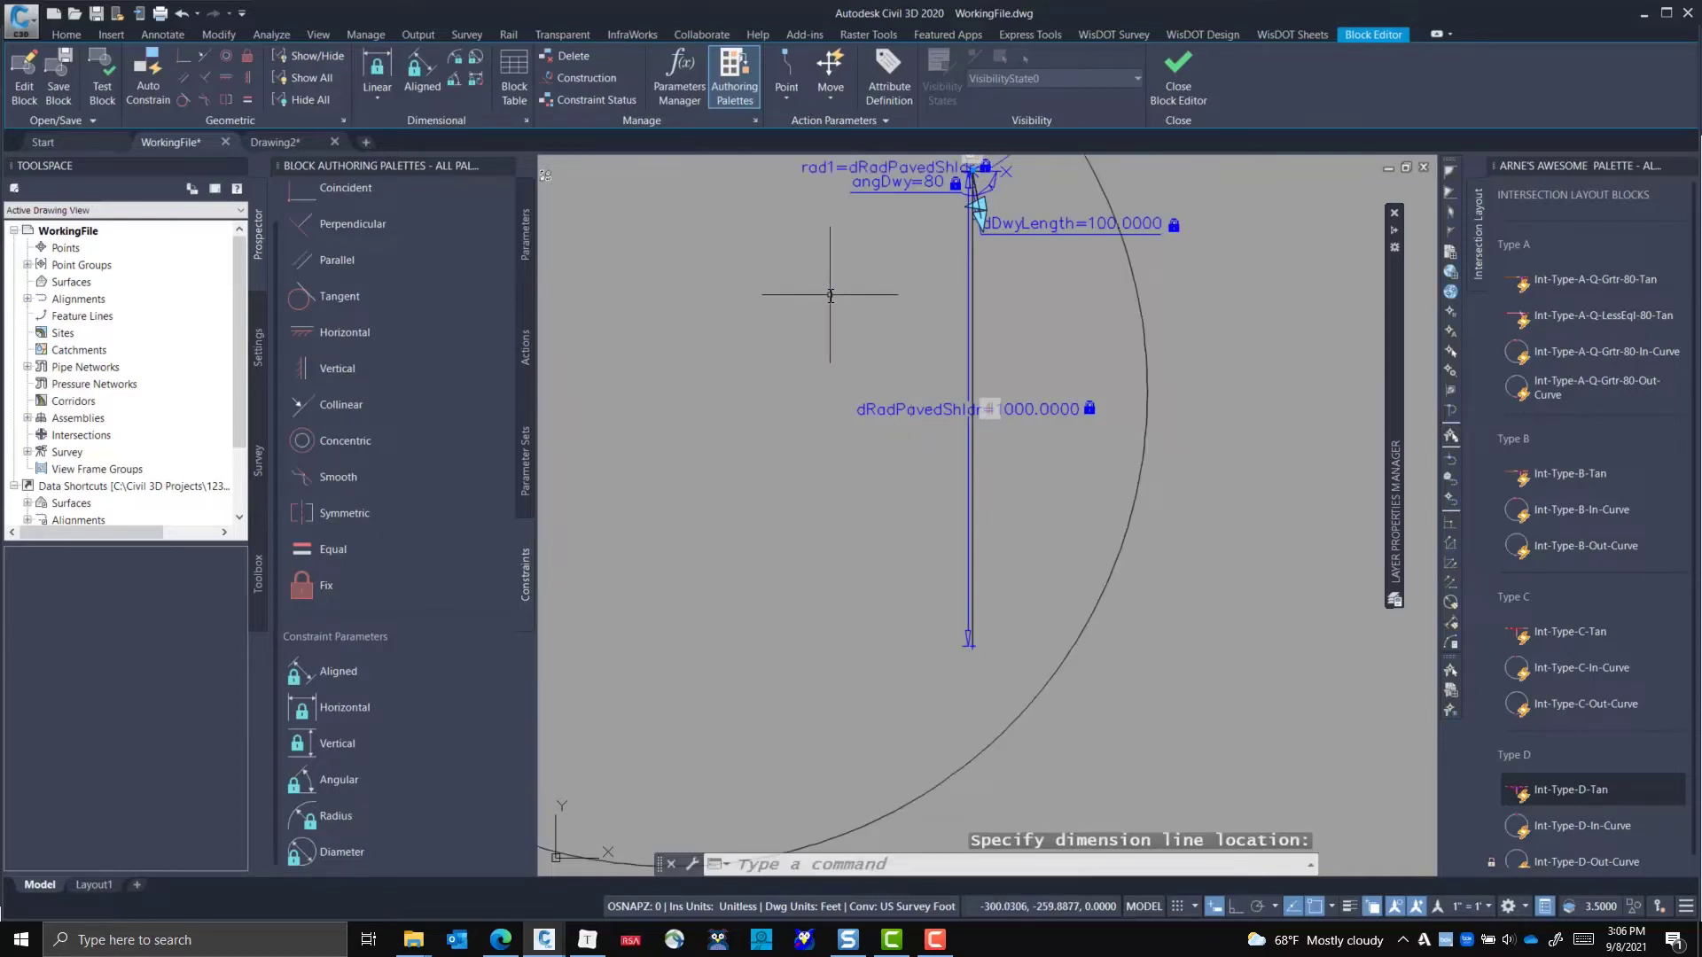
# - Delete the grip of the circle's radius parameter
pyautogui.scroll(-4, 897, 443)
pyautogui.moveTo(905, 568)
pyautogui.mouseDown(button='middle')
pyautogui.moveTo(897, 594)
pyautogui.moveTo(966, 470)
pyautogui.mouseUp(button='middle')
pyautogui.scroll(3, 968, 492)
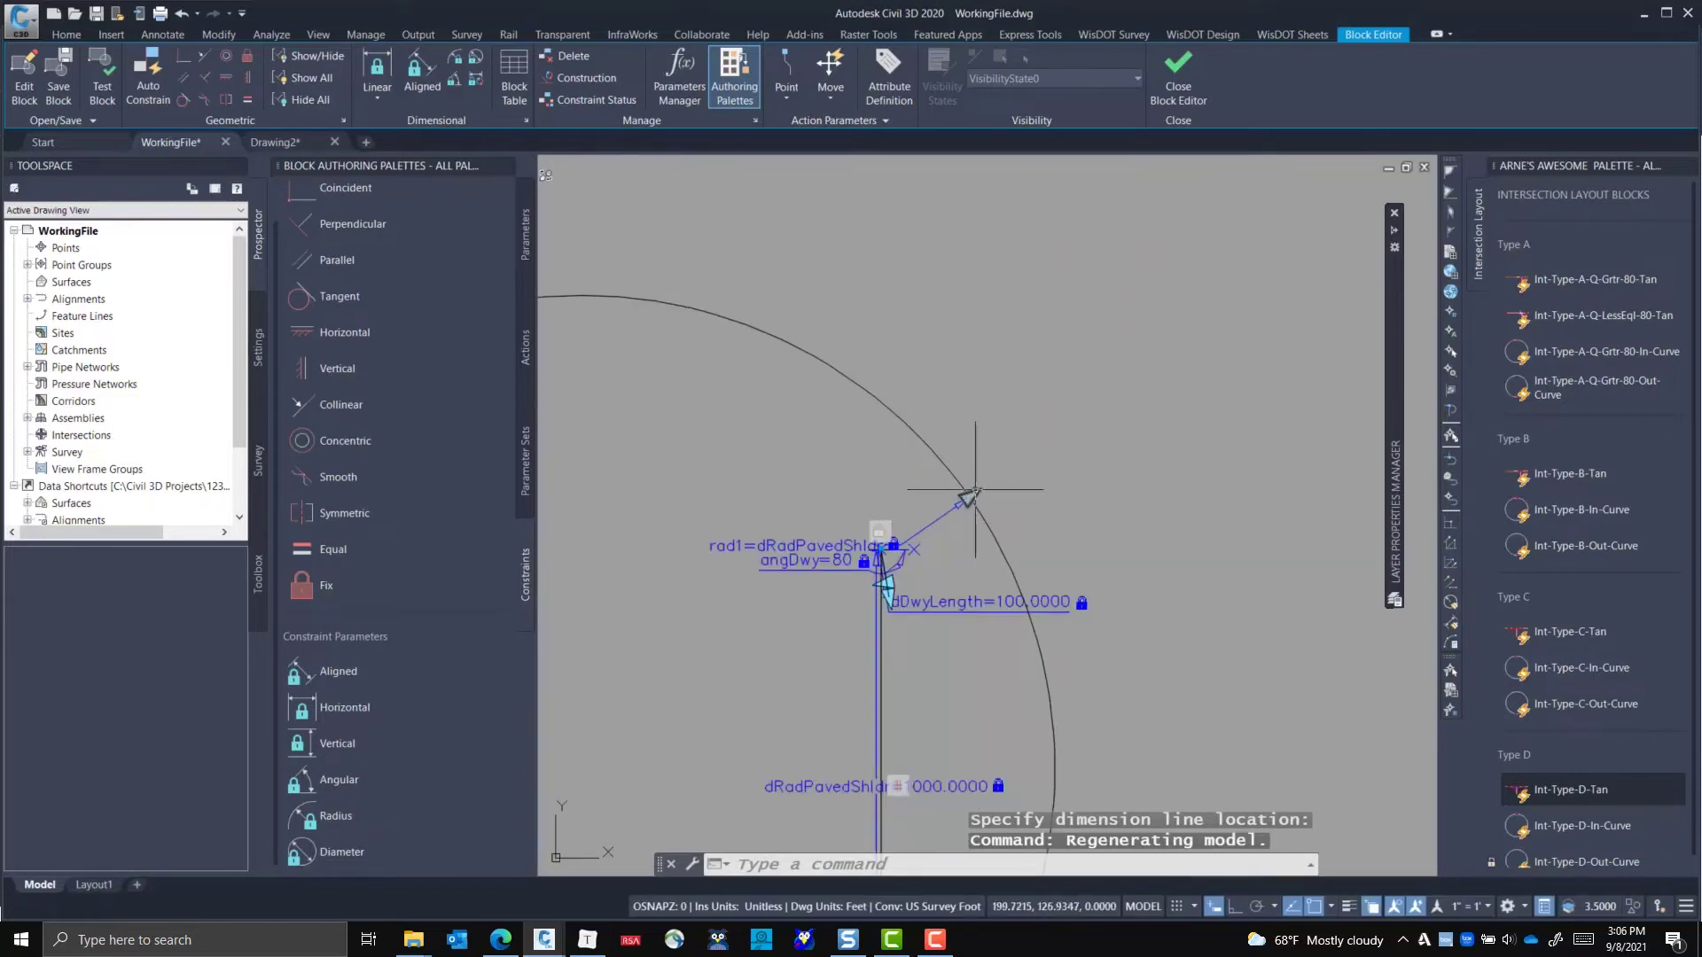
pyautogui.click(970, 497)
pyautogui.press('Delete')
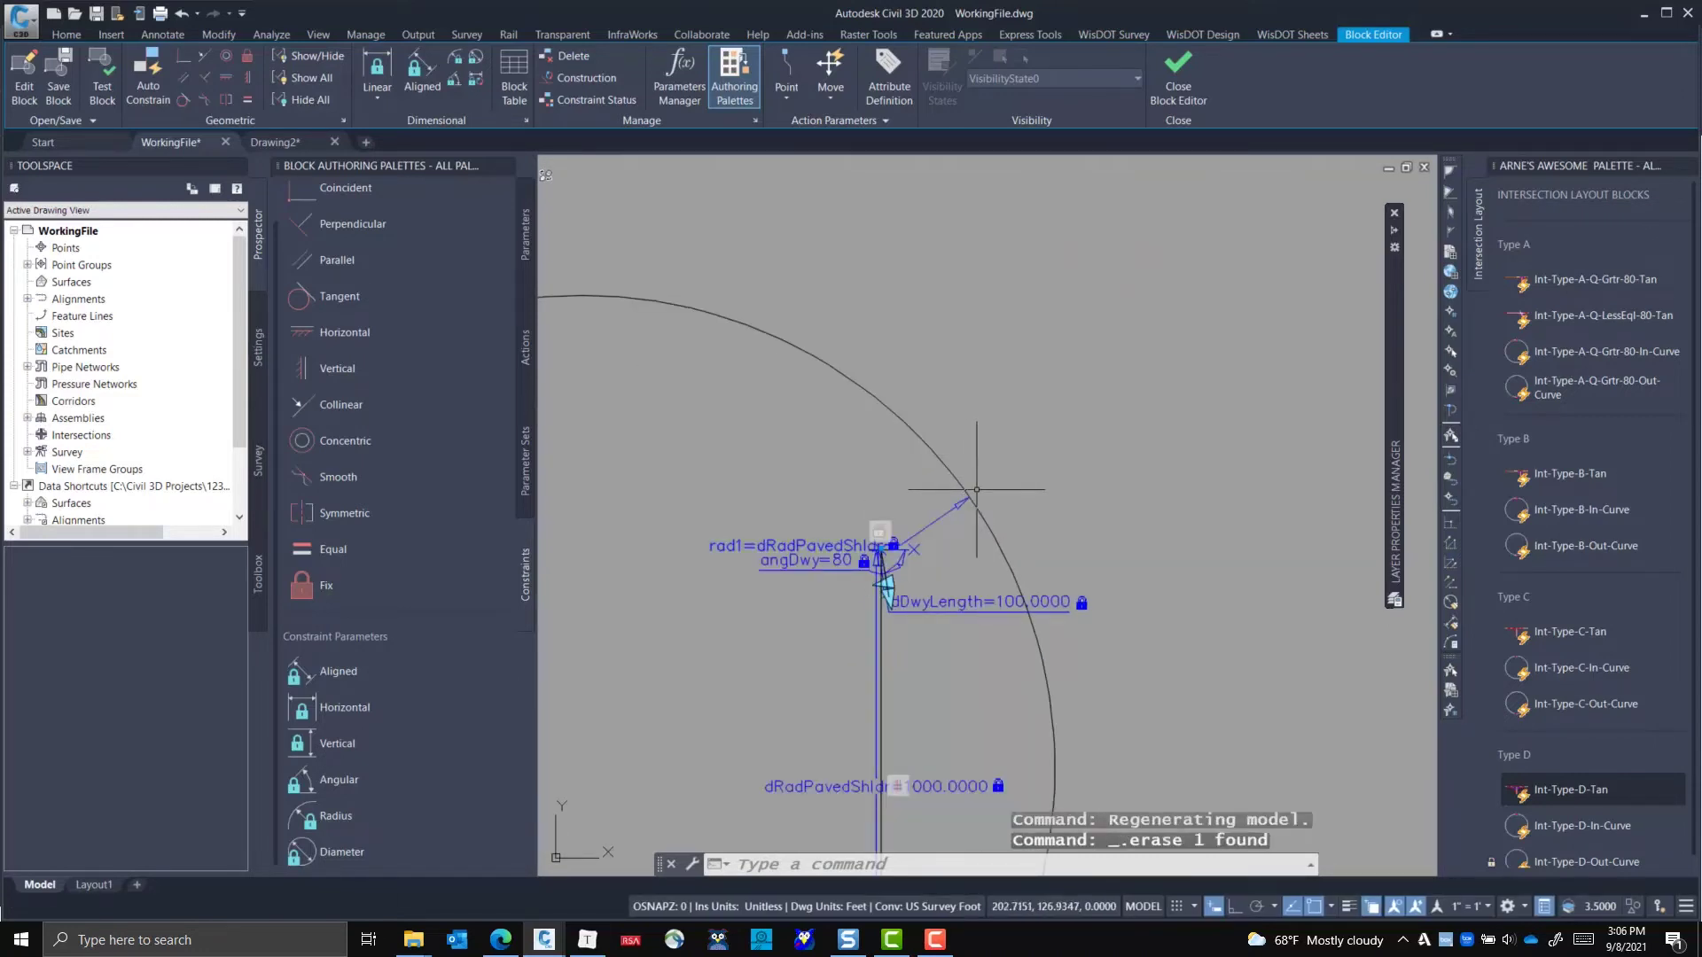
# - Constrain the circle's centre coincident with the lower endpoint of the long vertical line
pyautogui.scroll(-2, 995, 434)
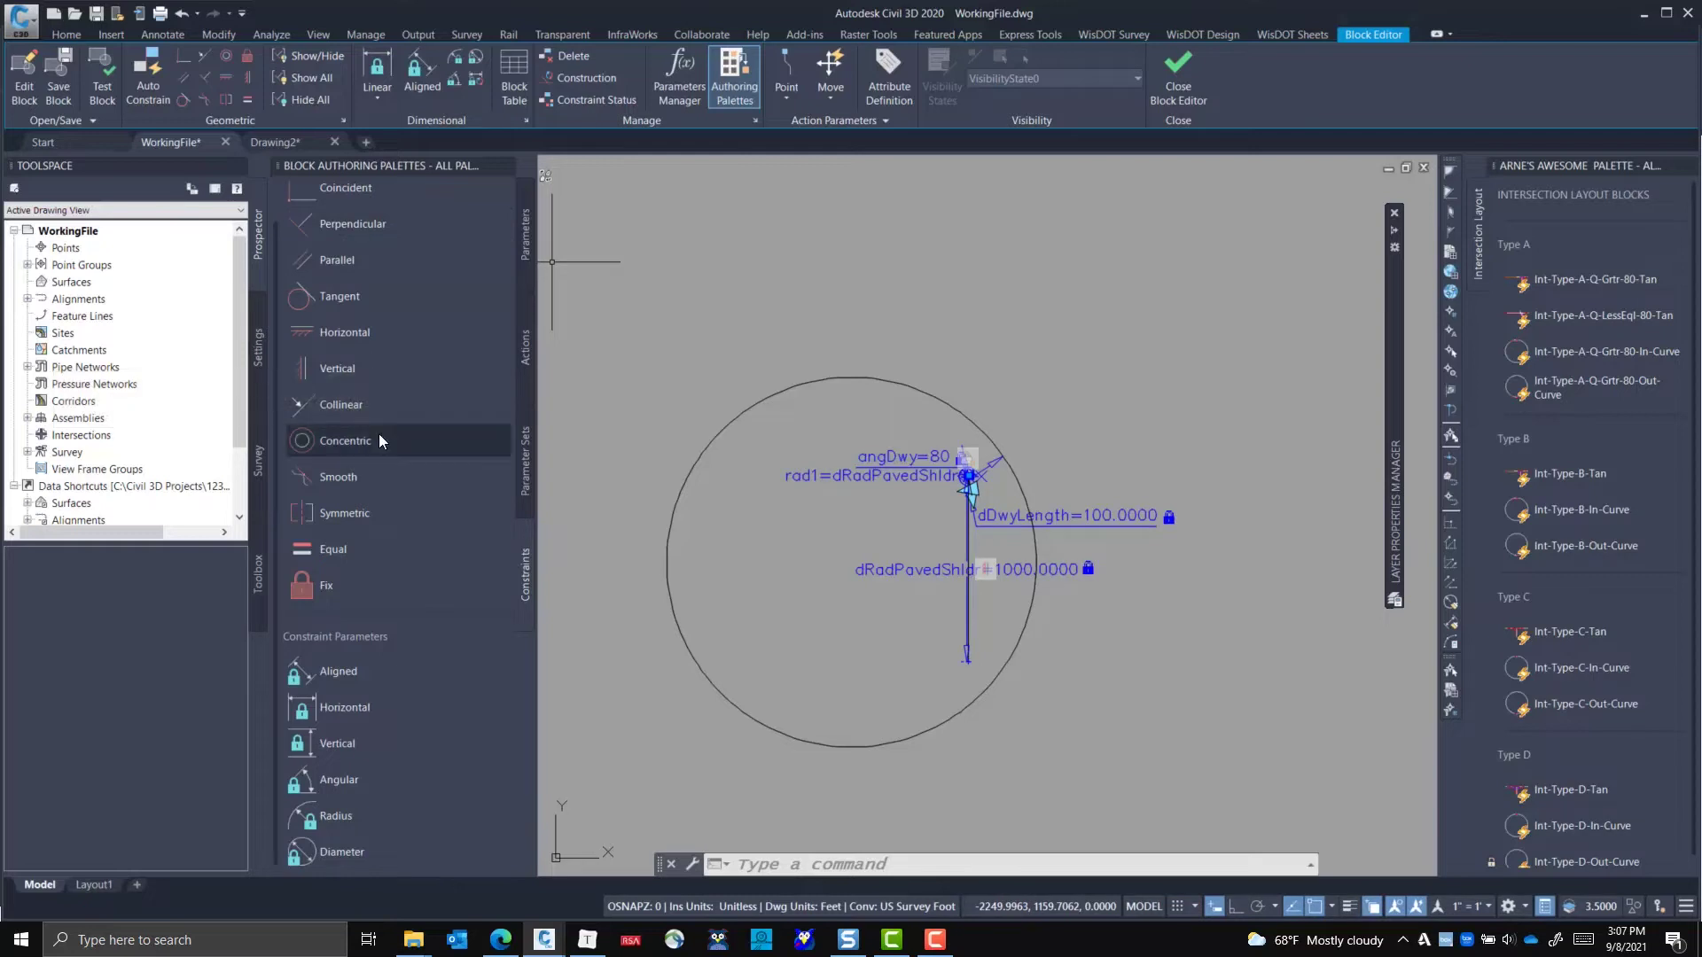
pyautogui.moveTo(353, 184); pyautogui.dragTo(354, 266)
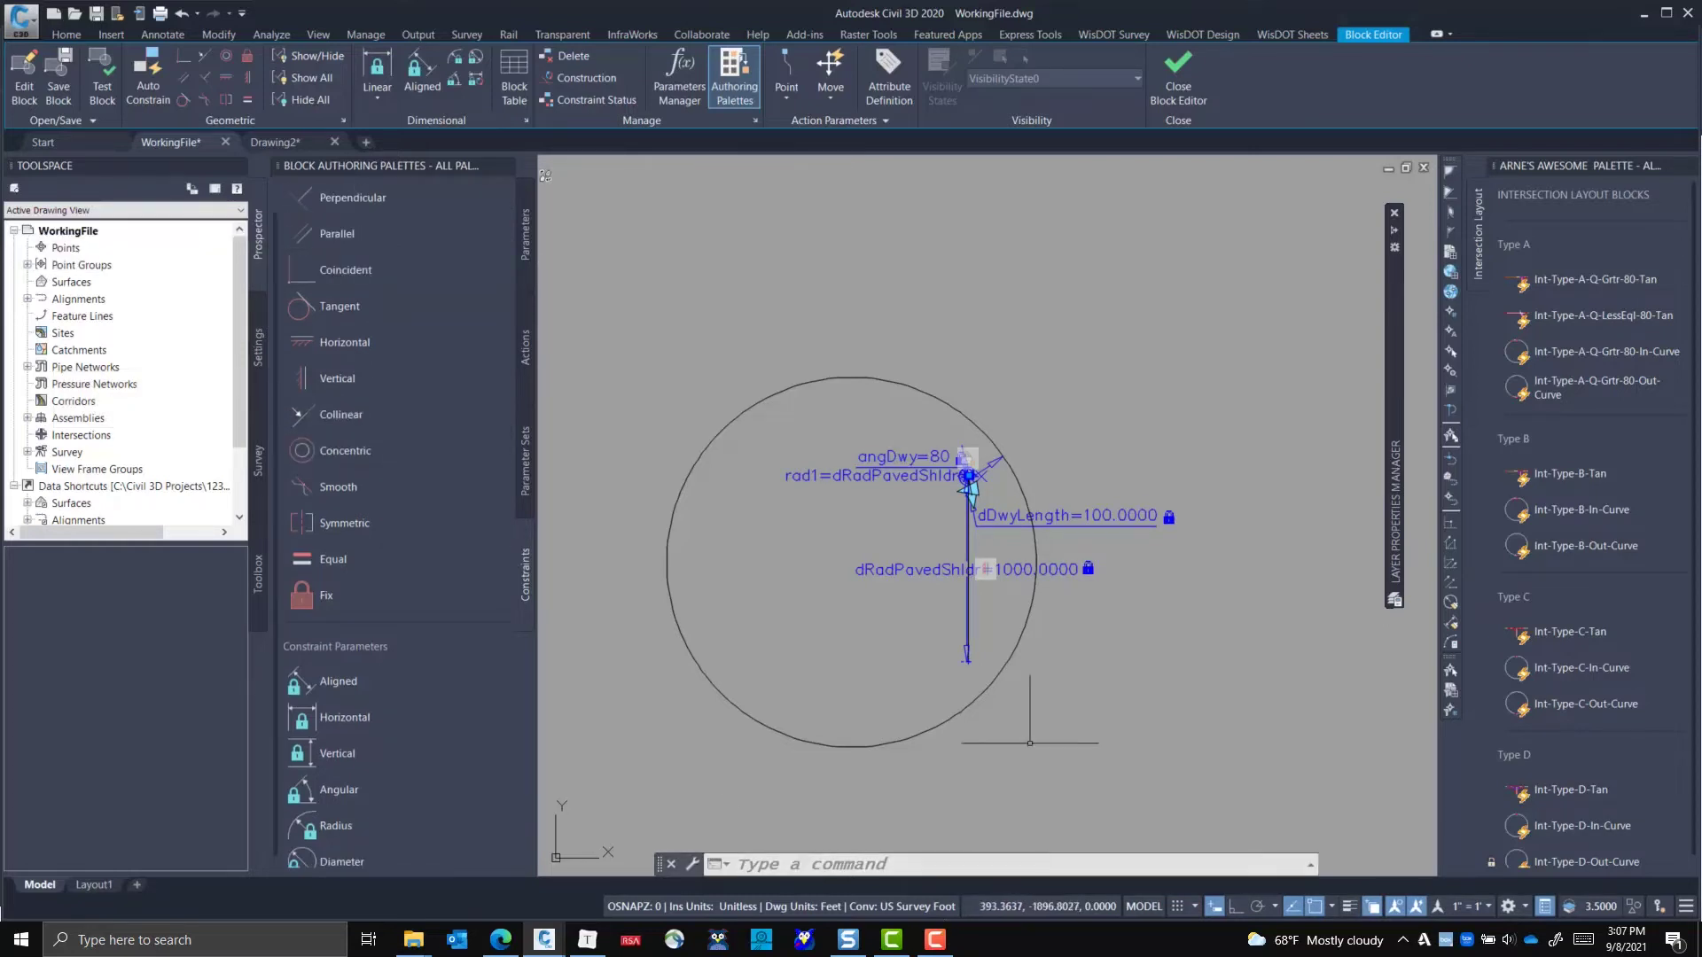
pyautogui.scroll(4, 984, 663)
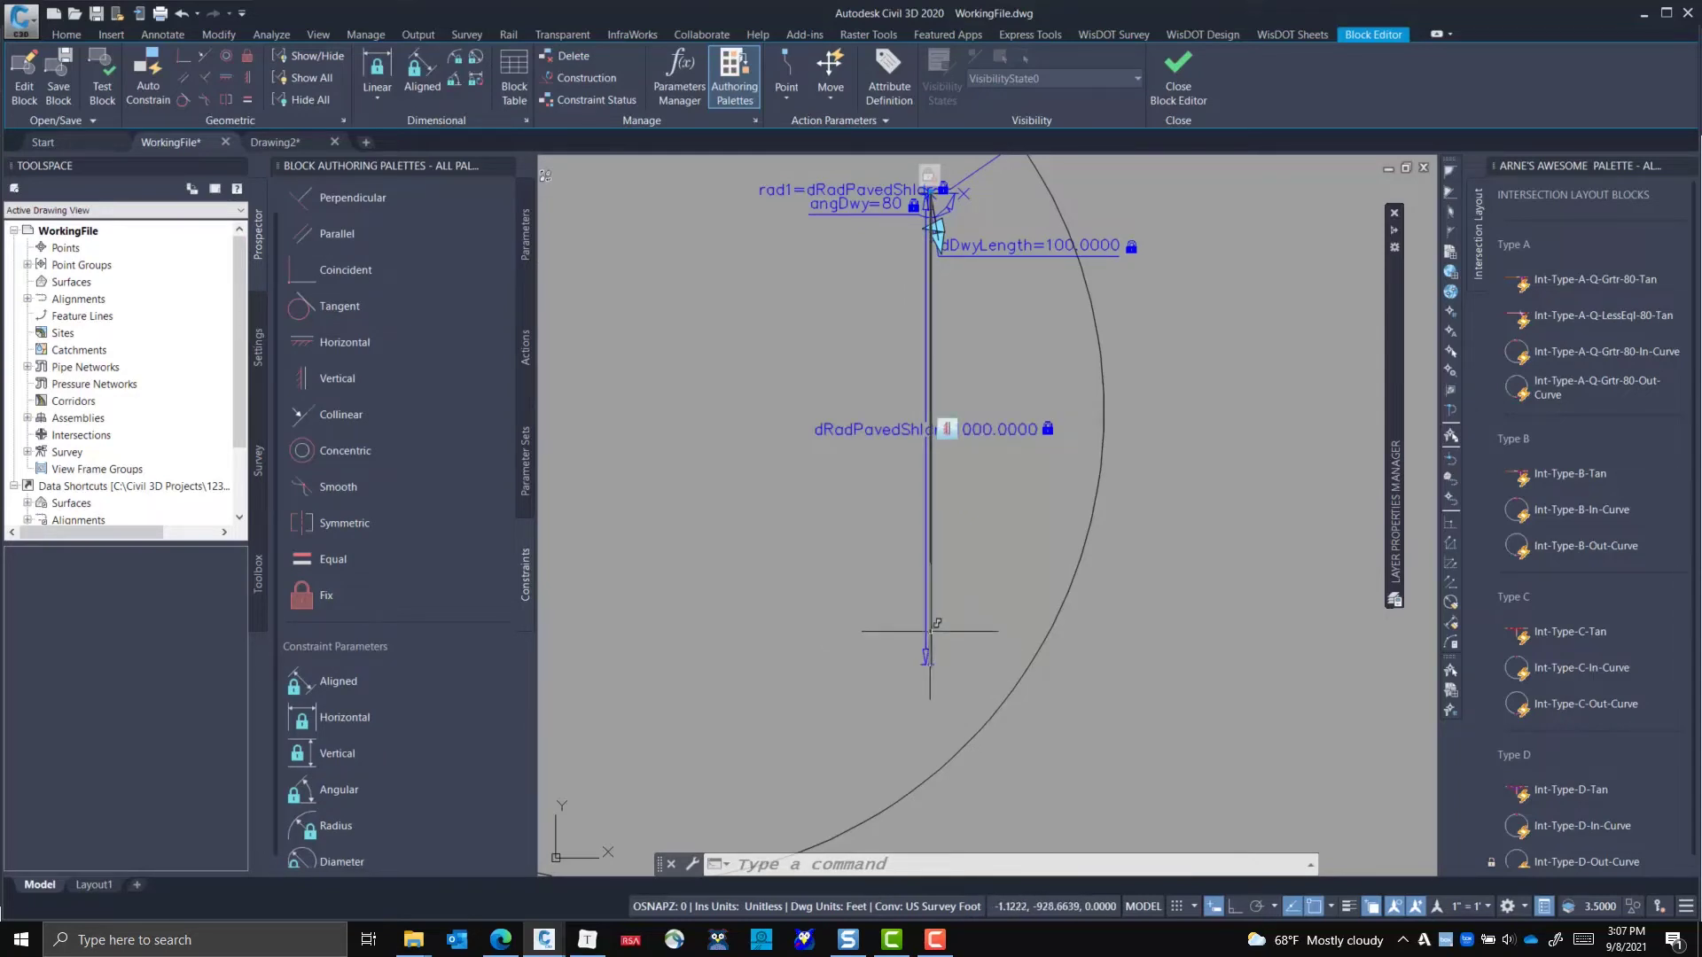
pyautogui.scroll(2, 931, 627)
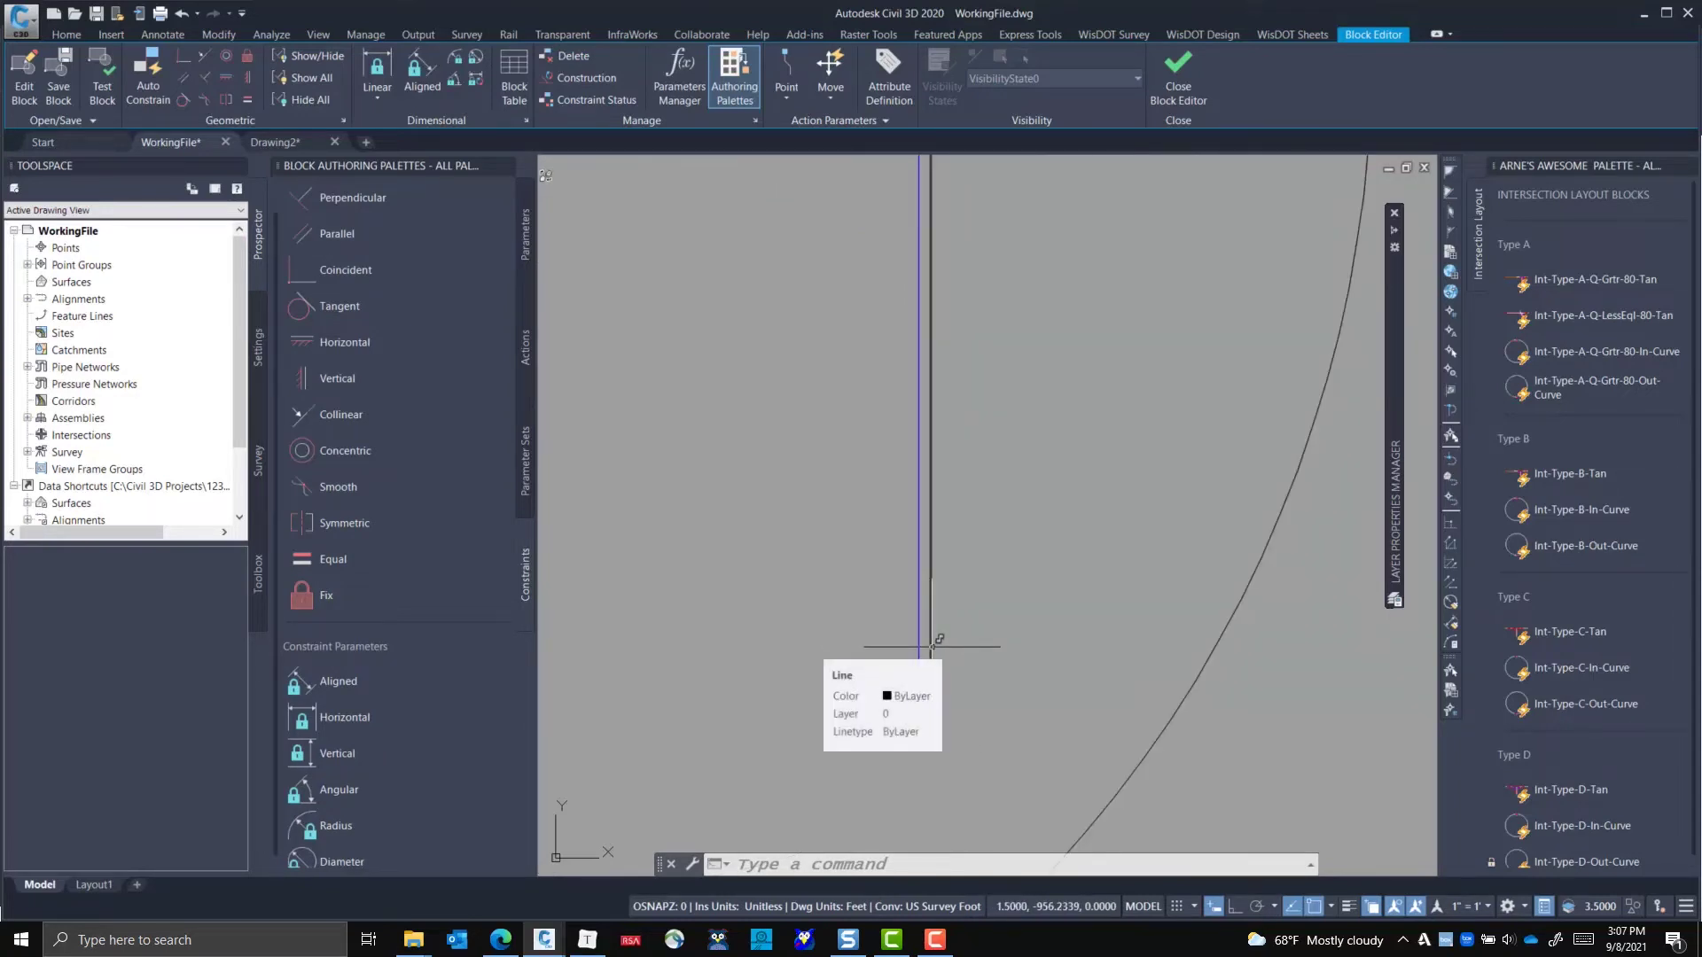
pyautogui.scroll(1, 342, 362)
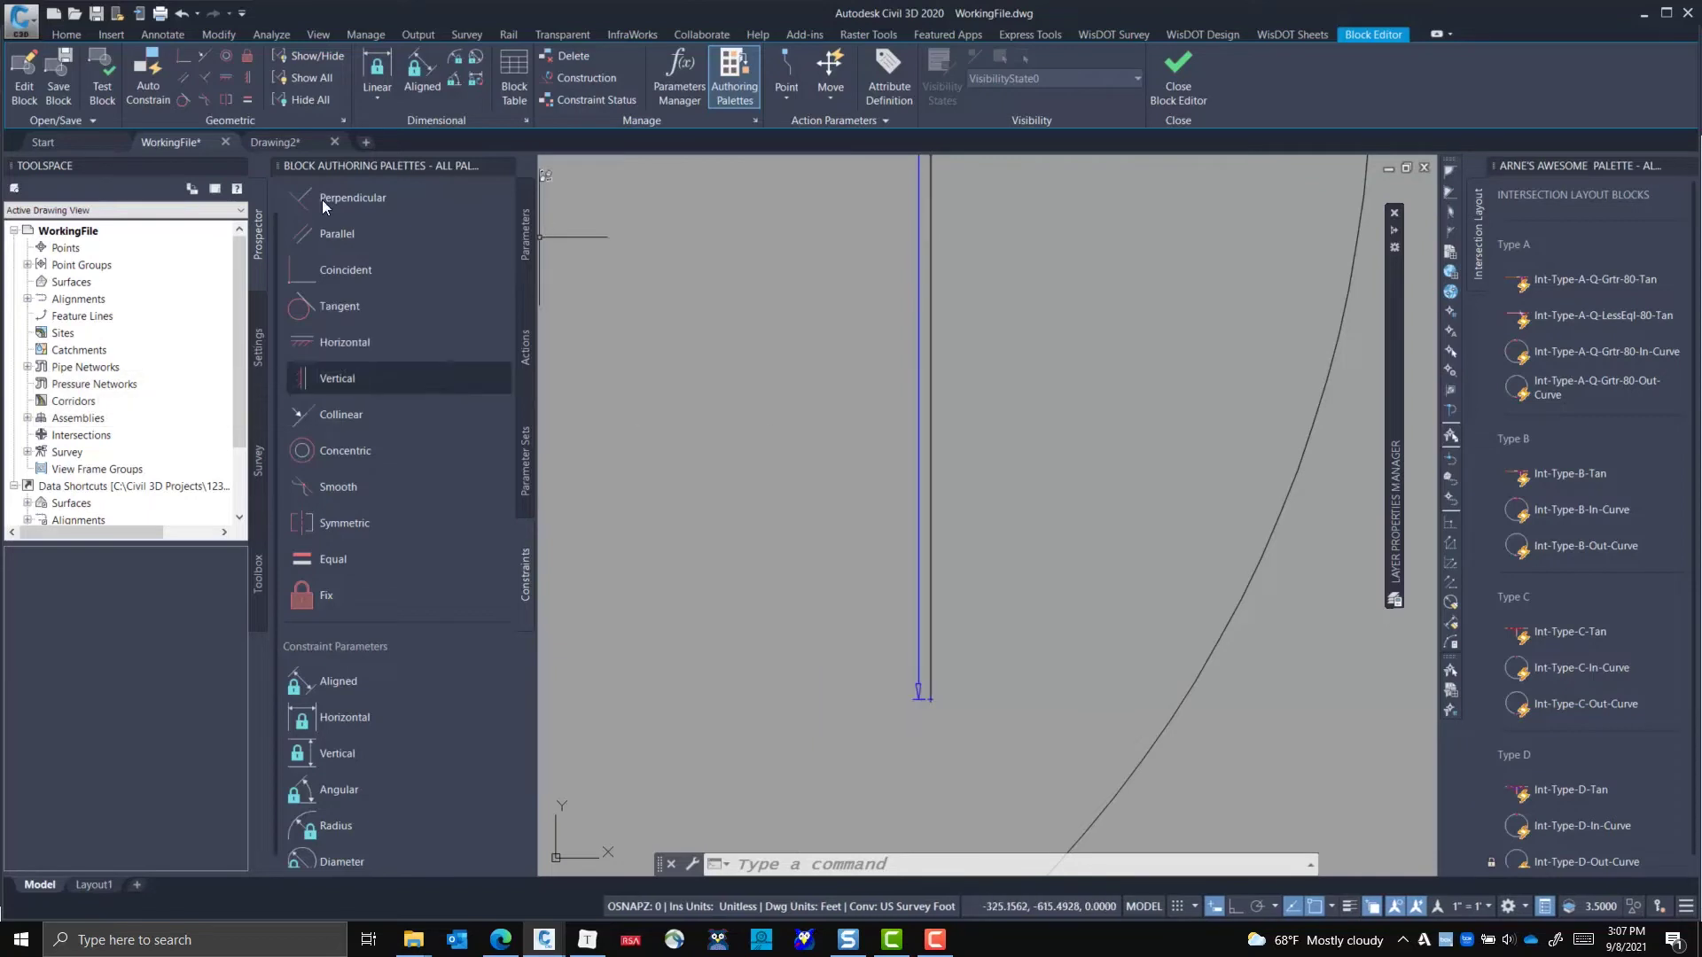
pyautogui.click(373, 231)
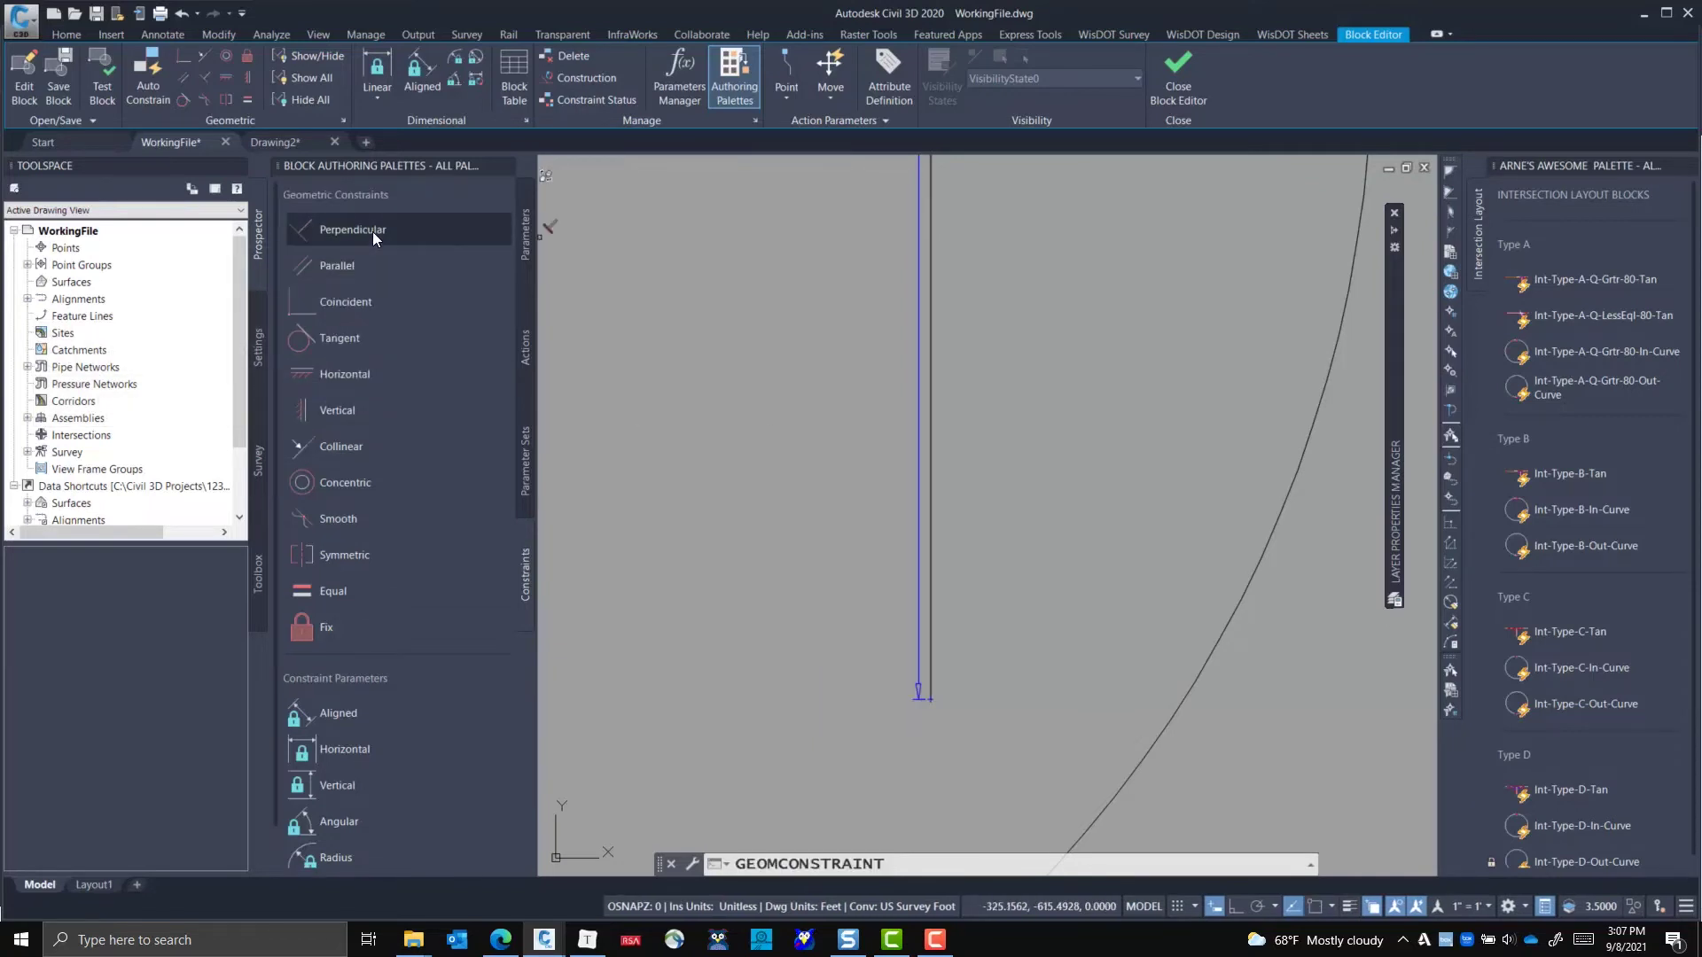
pyautogui.click(372, 300)
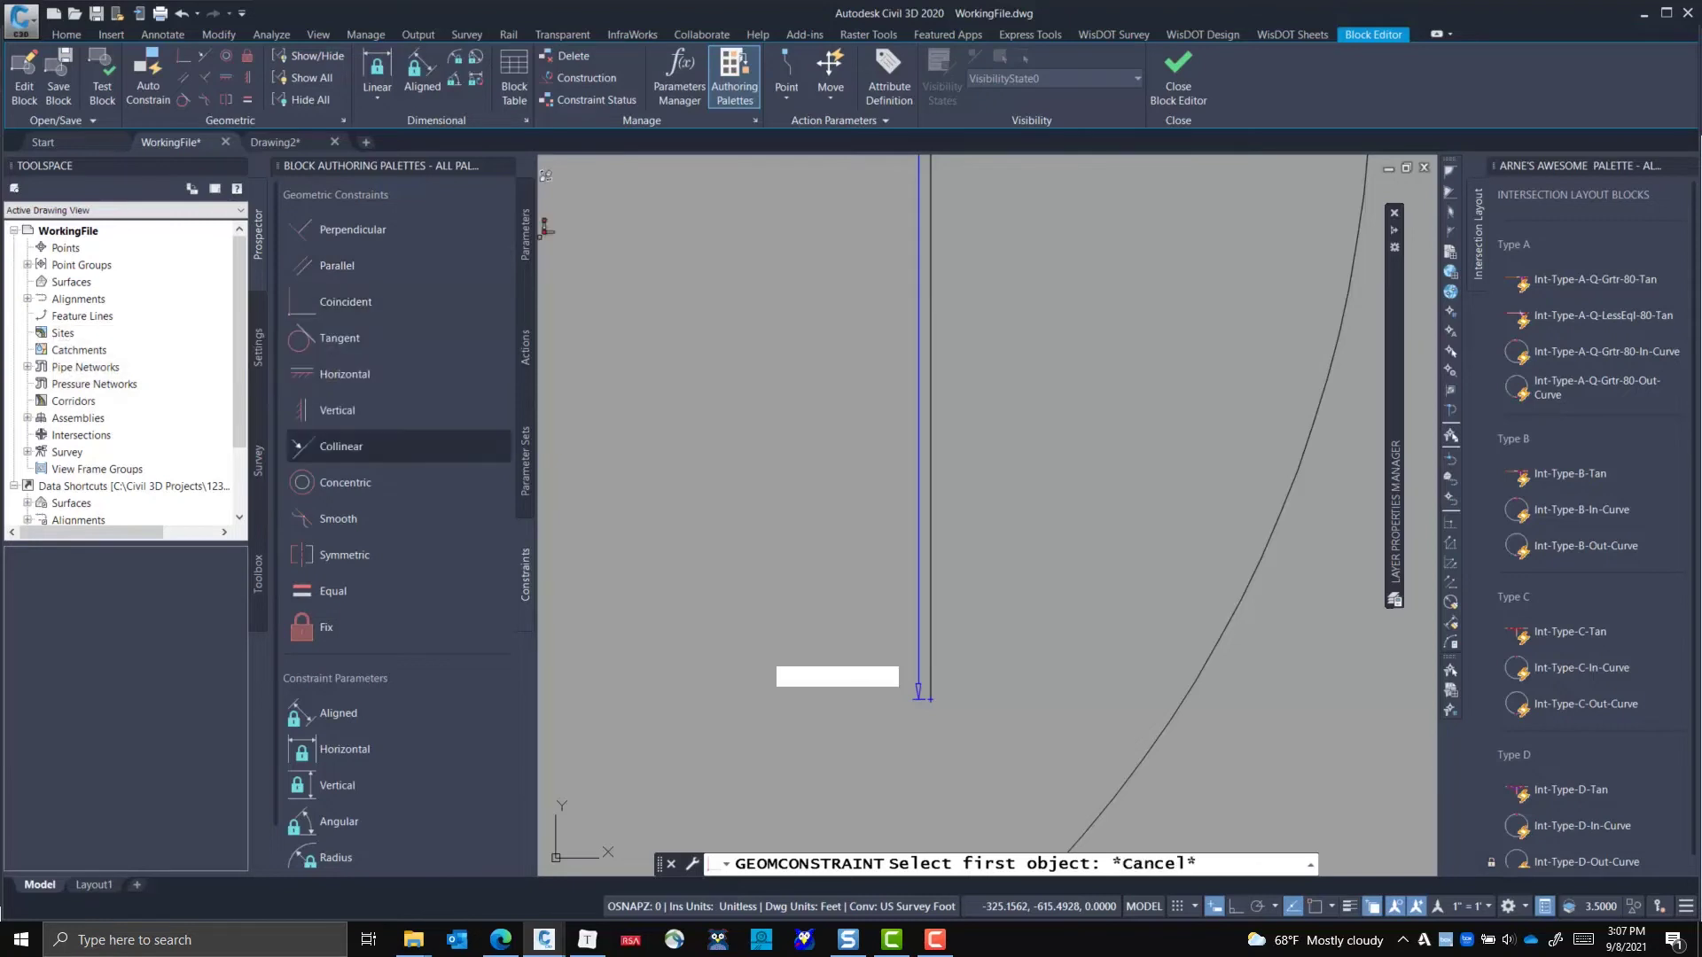
pyautogui.click(930, 650)
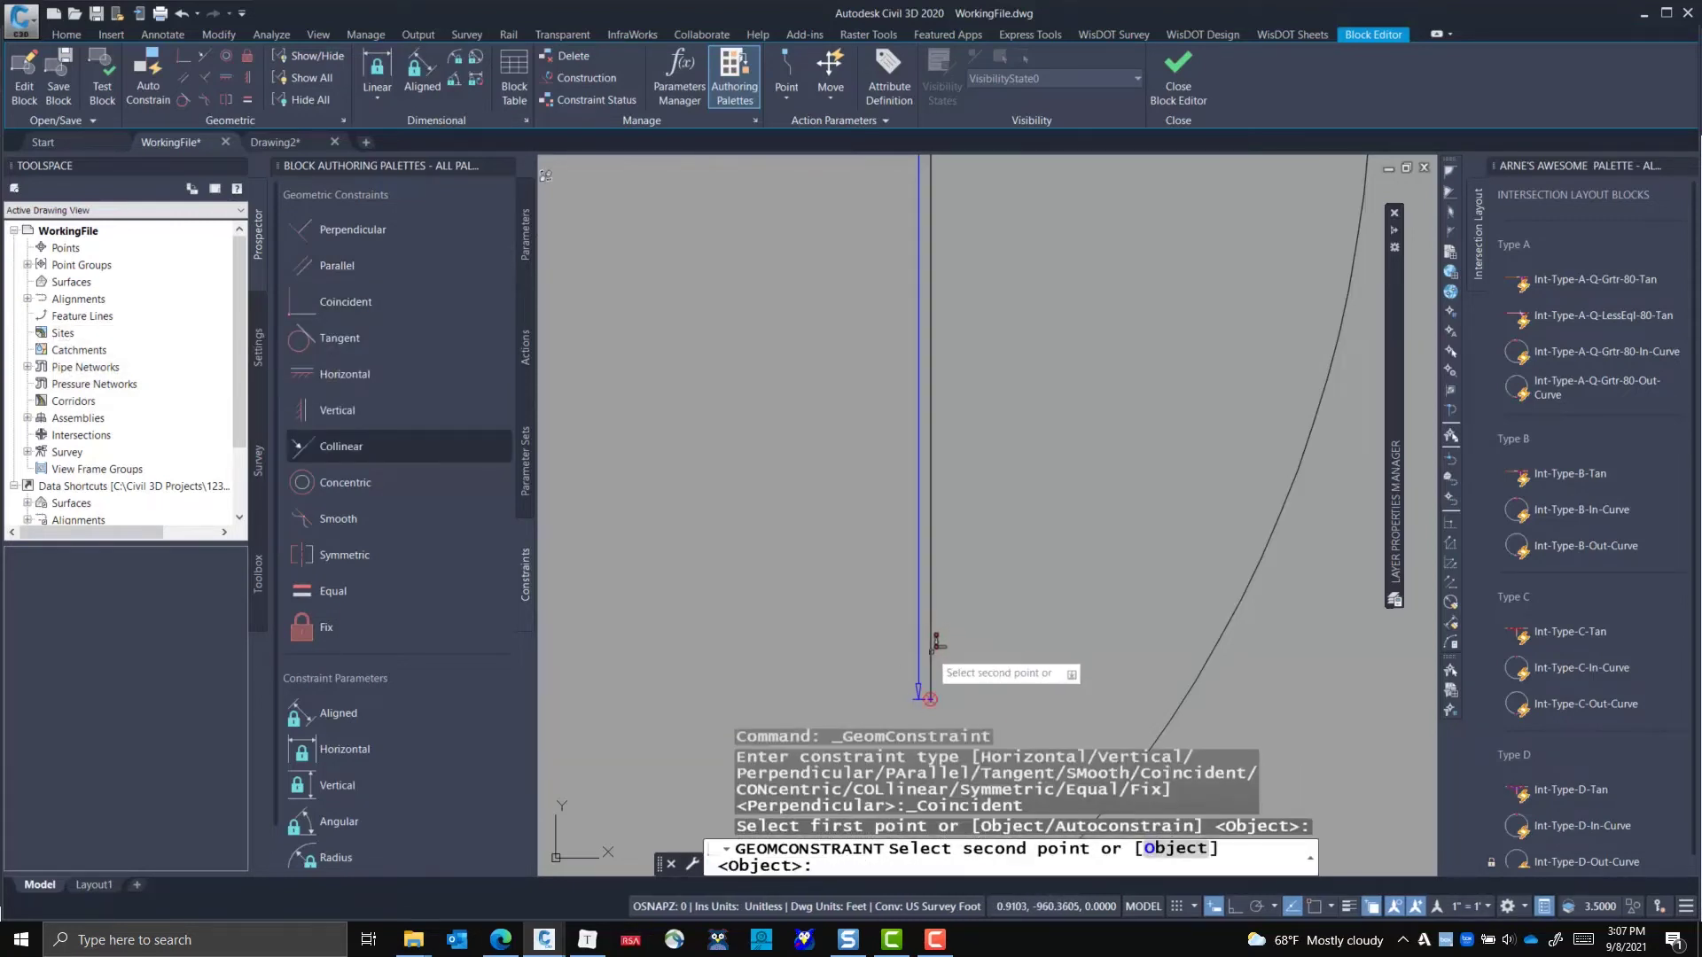
pyautogui.scroll(-5, 1037, 613)
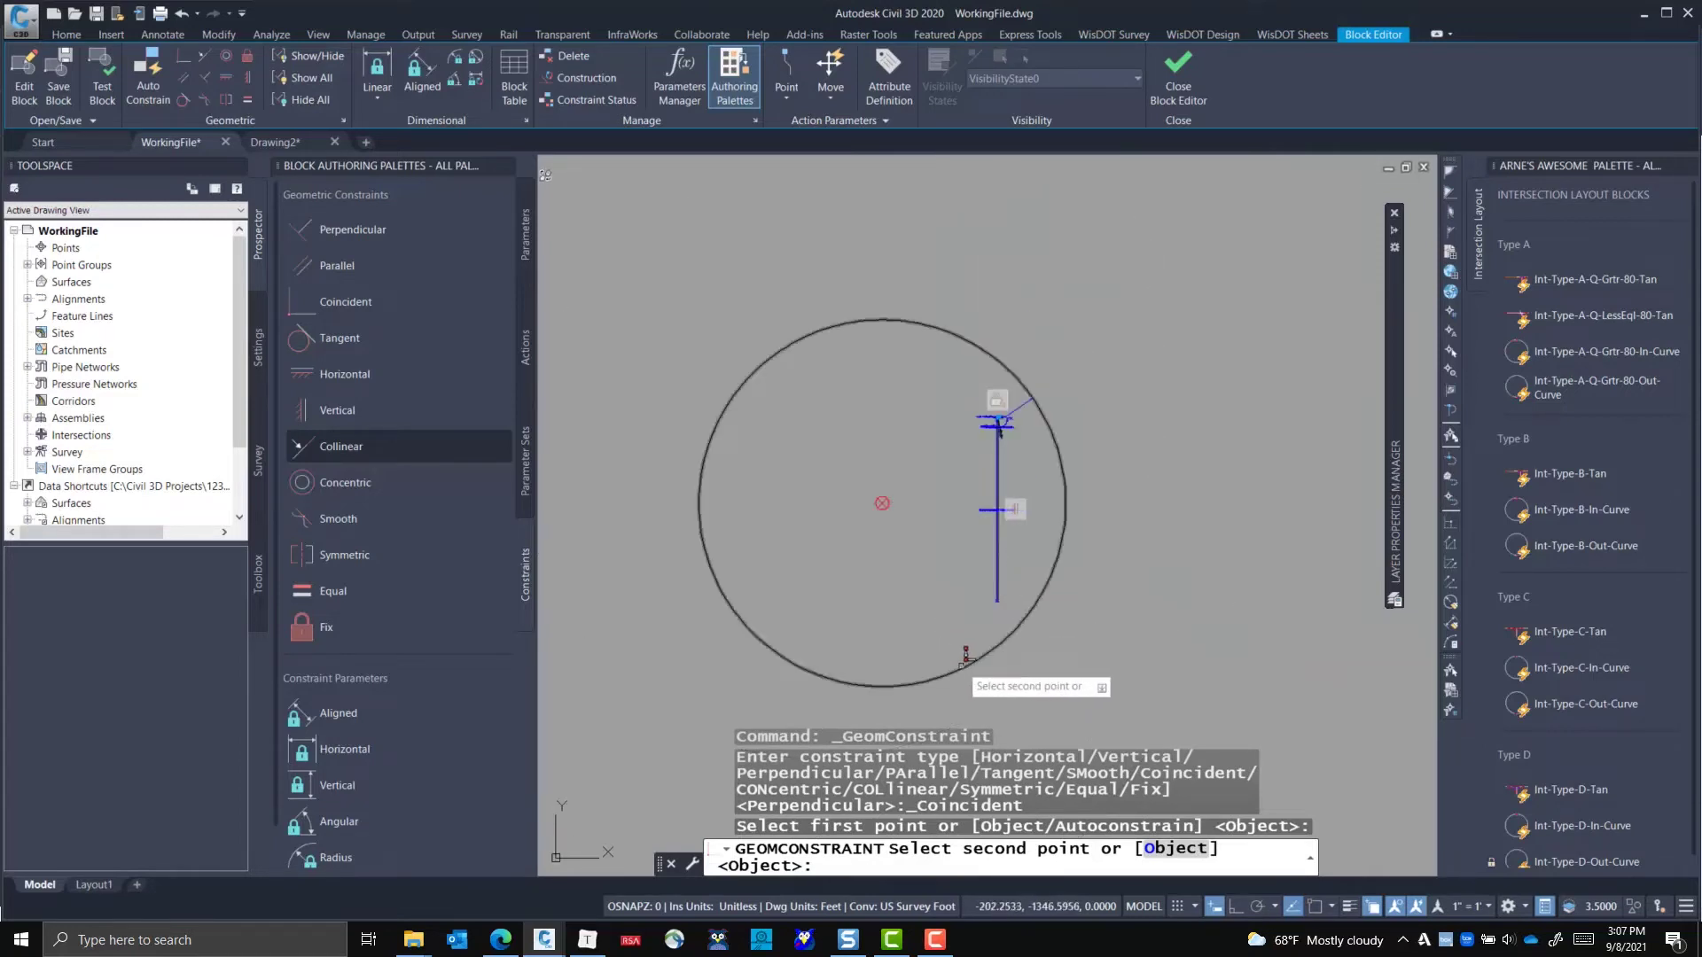
pyautogui.click(966, 654)
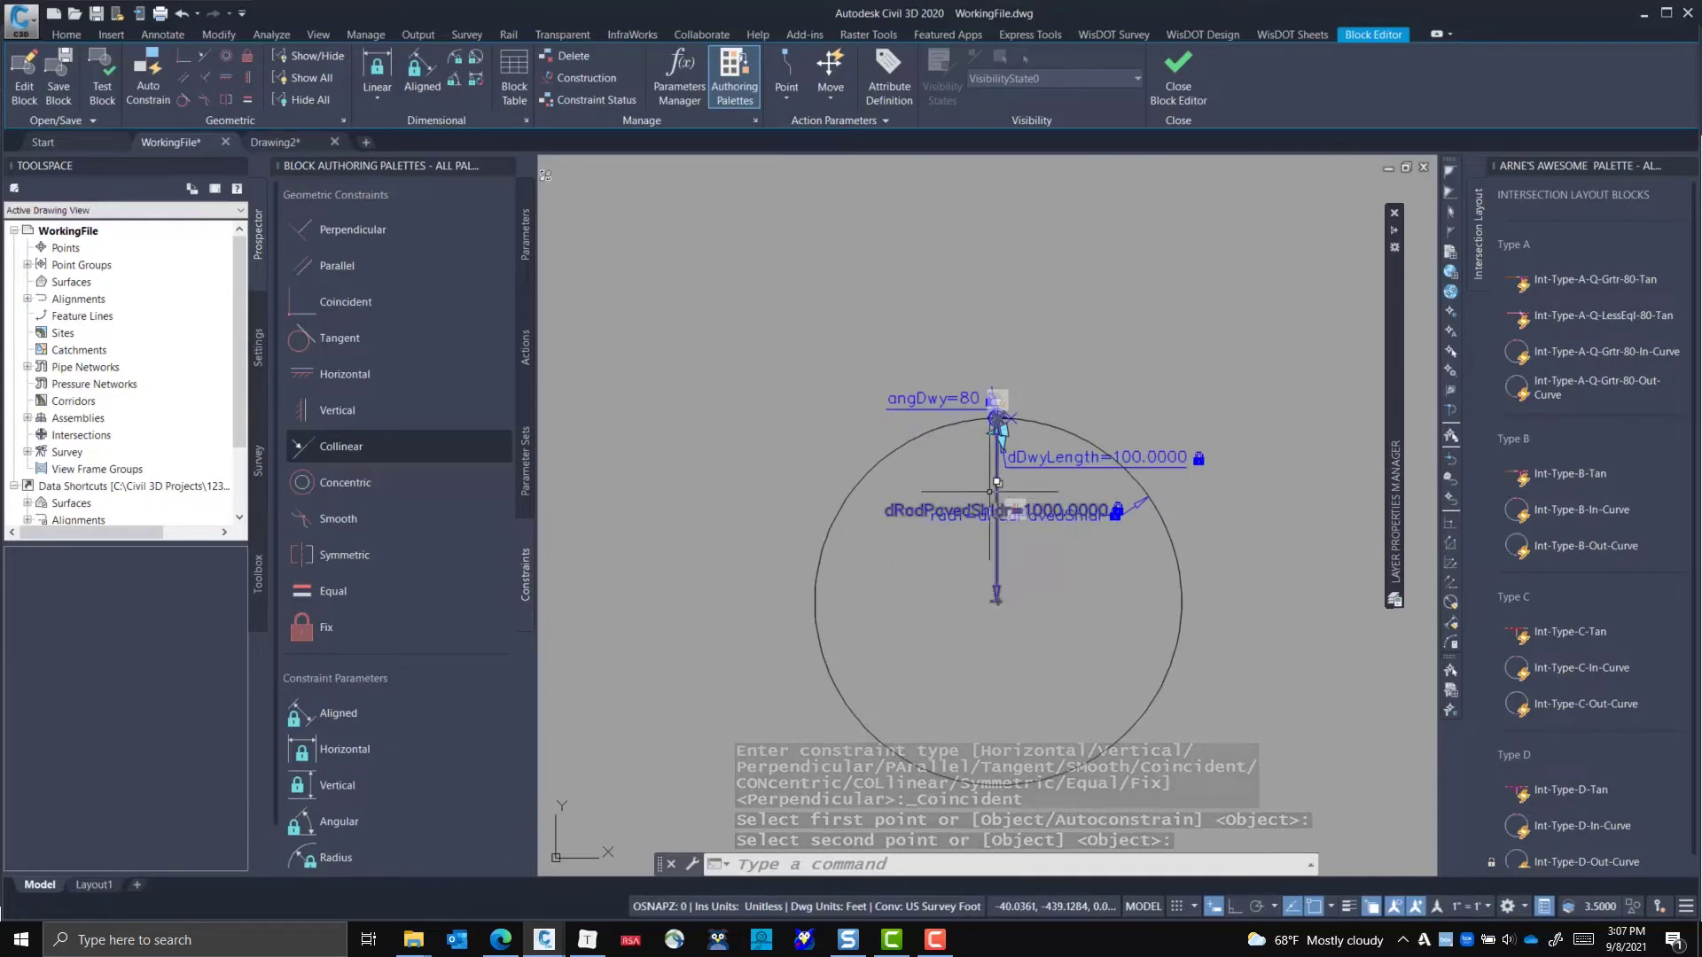
# - Close the block editor, saving the block changes, and inspect the updated driveway block in the drawing
pyautogui.click(1184, 80)
pyautogui.click(859, 454)
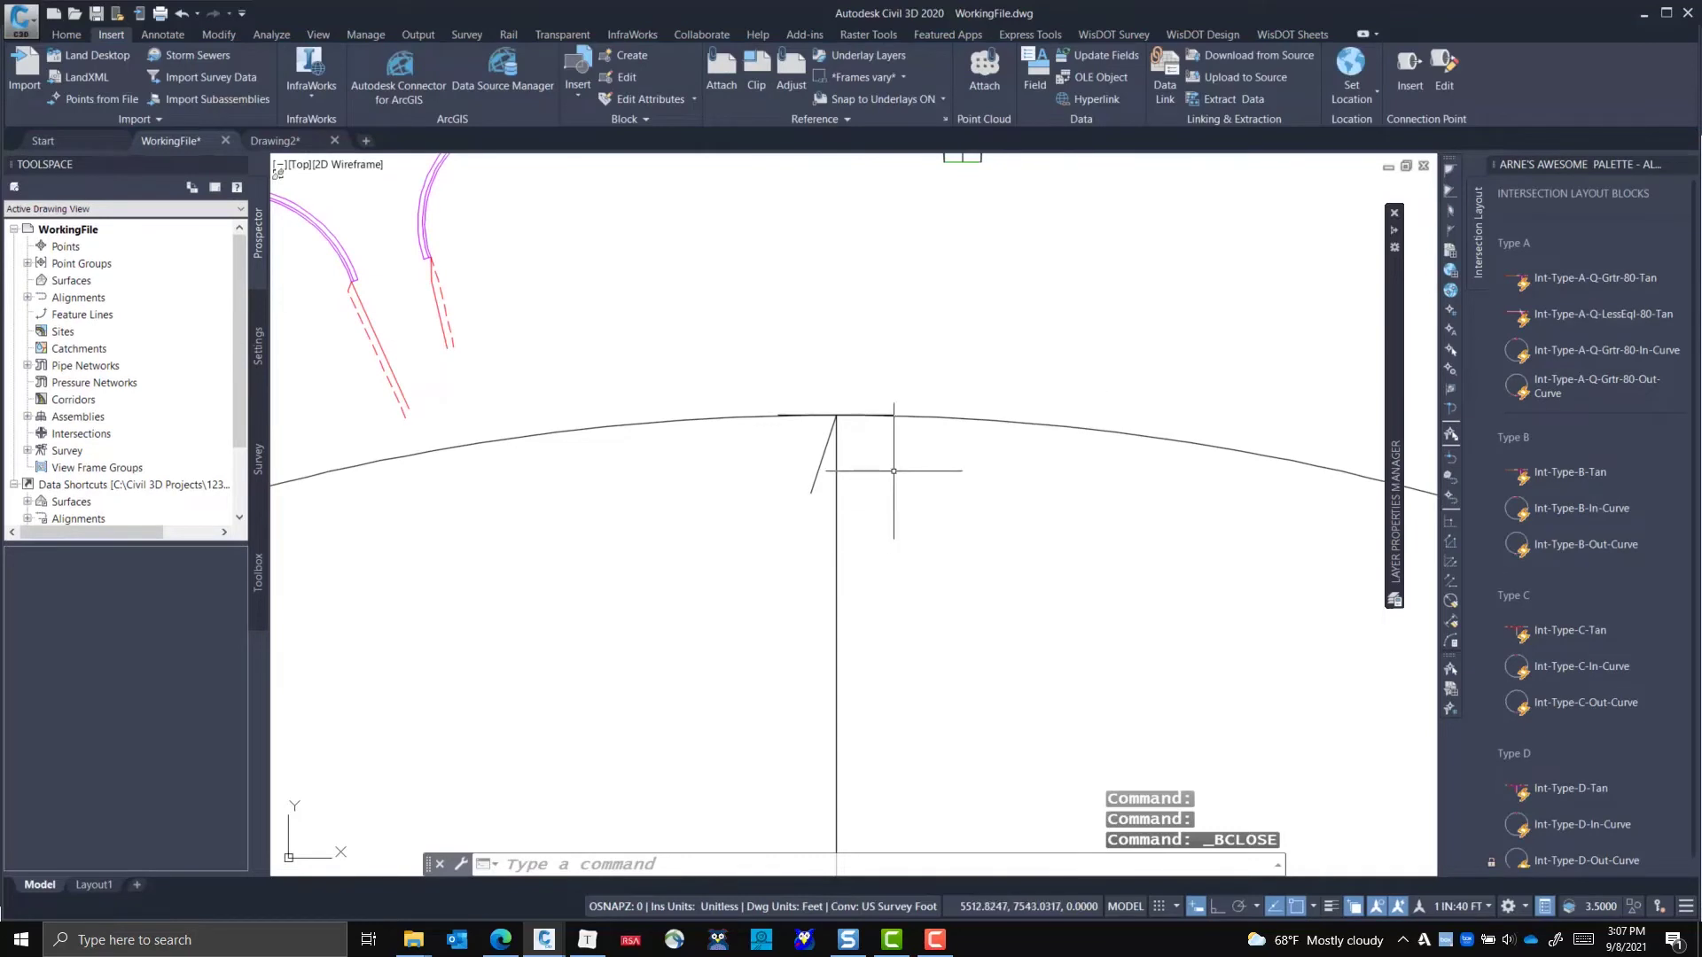
pyautogui.scroll(2, 894, 470)
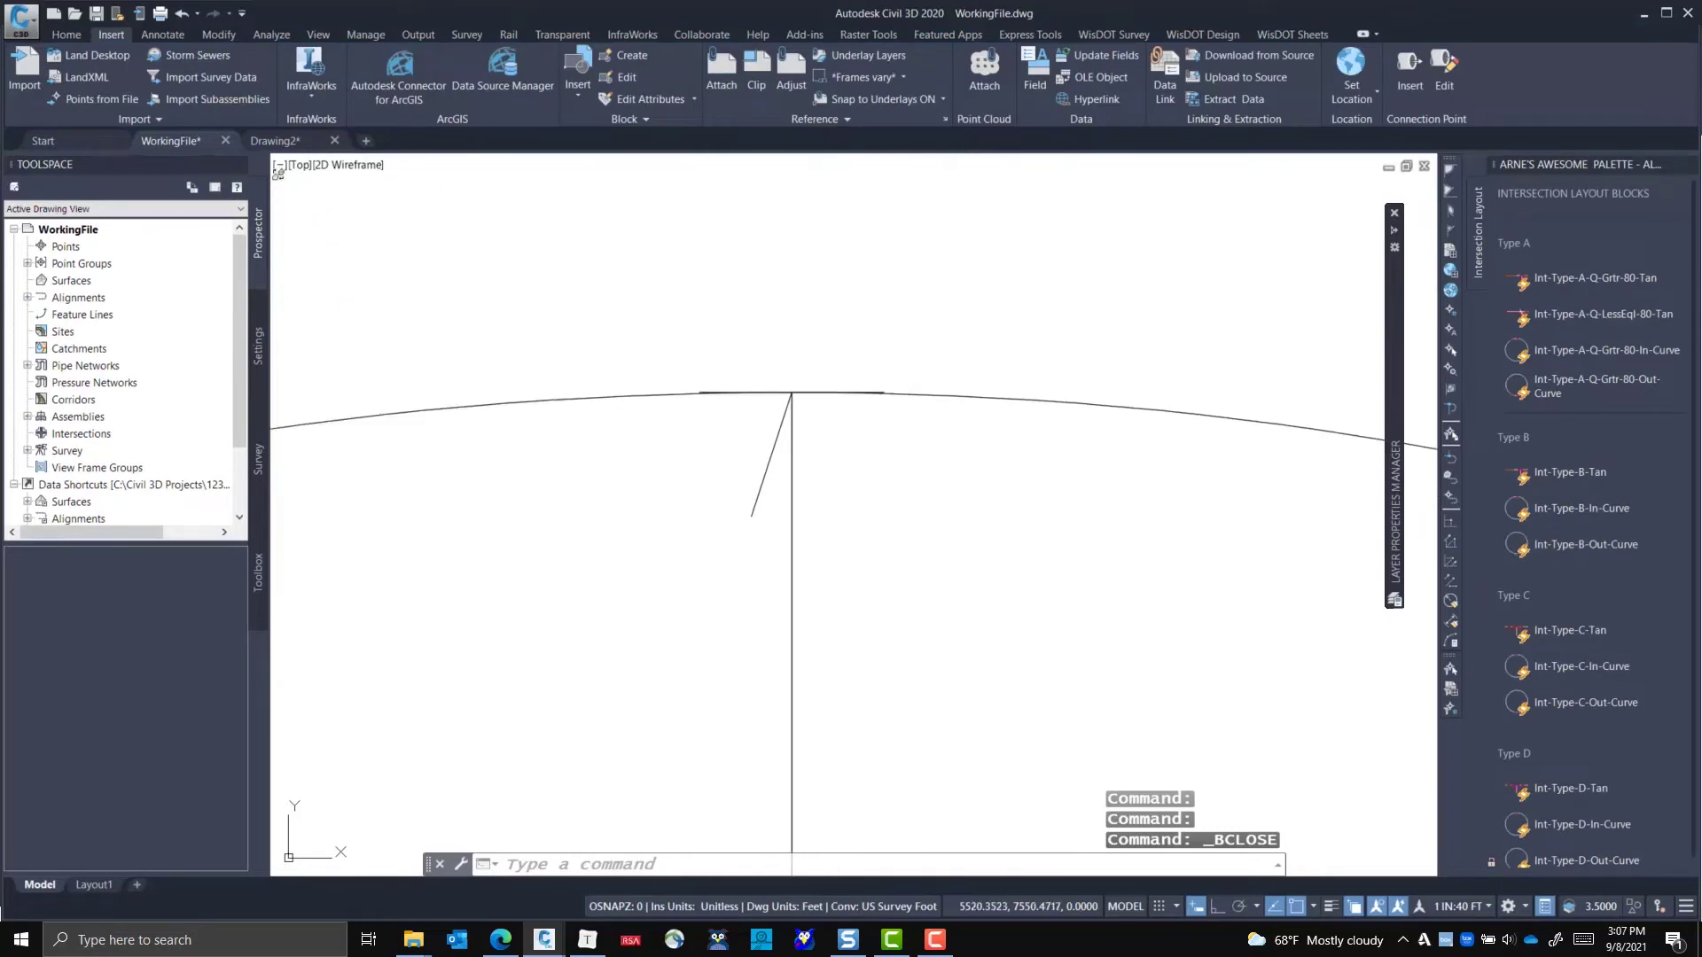
# - Test the in-curve driveway block's paved-shoulder radius by setting dRadPavedShldr to 500 and then to 200
pyautogui.click(984, 397)
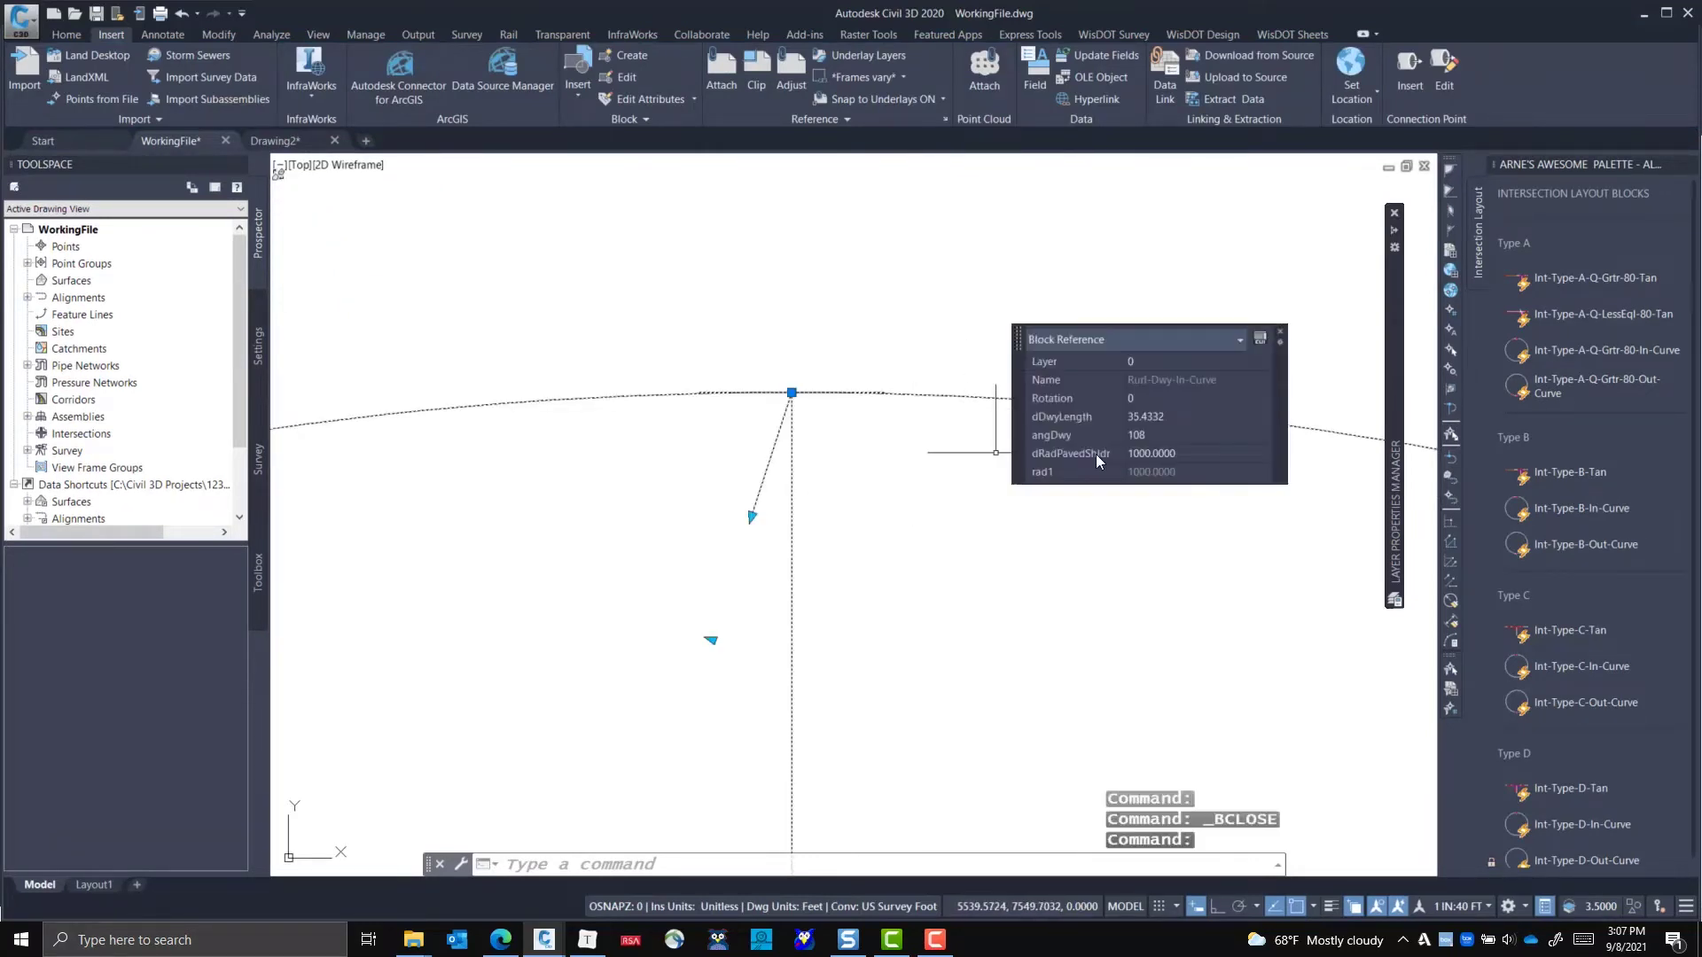
pyautogui.click(1132, 454)
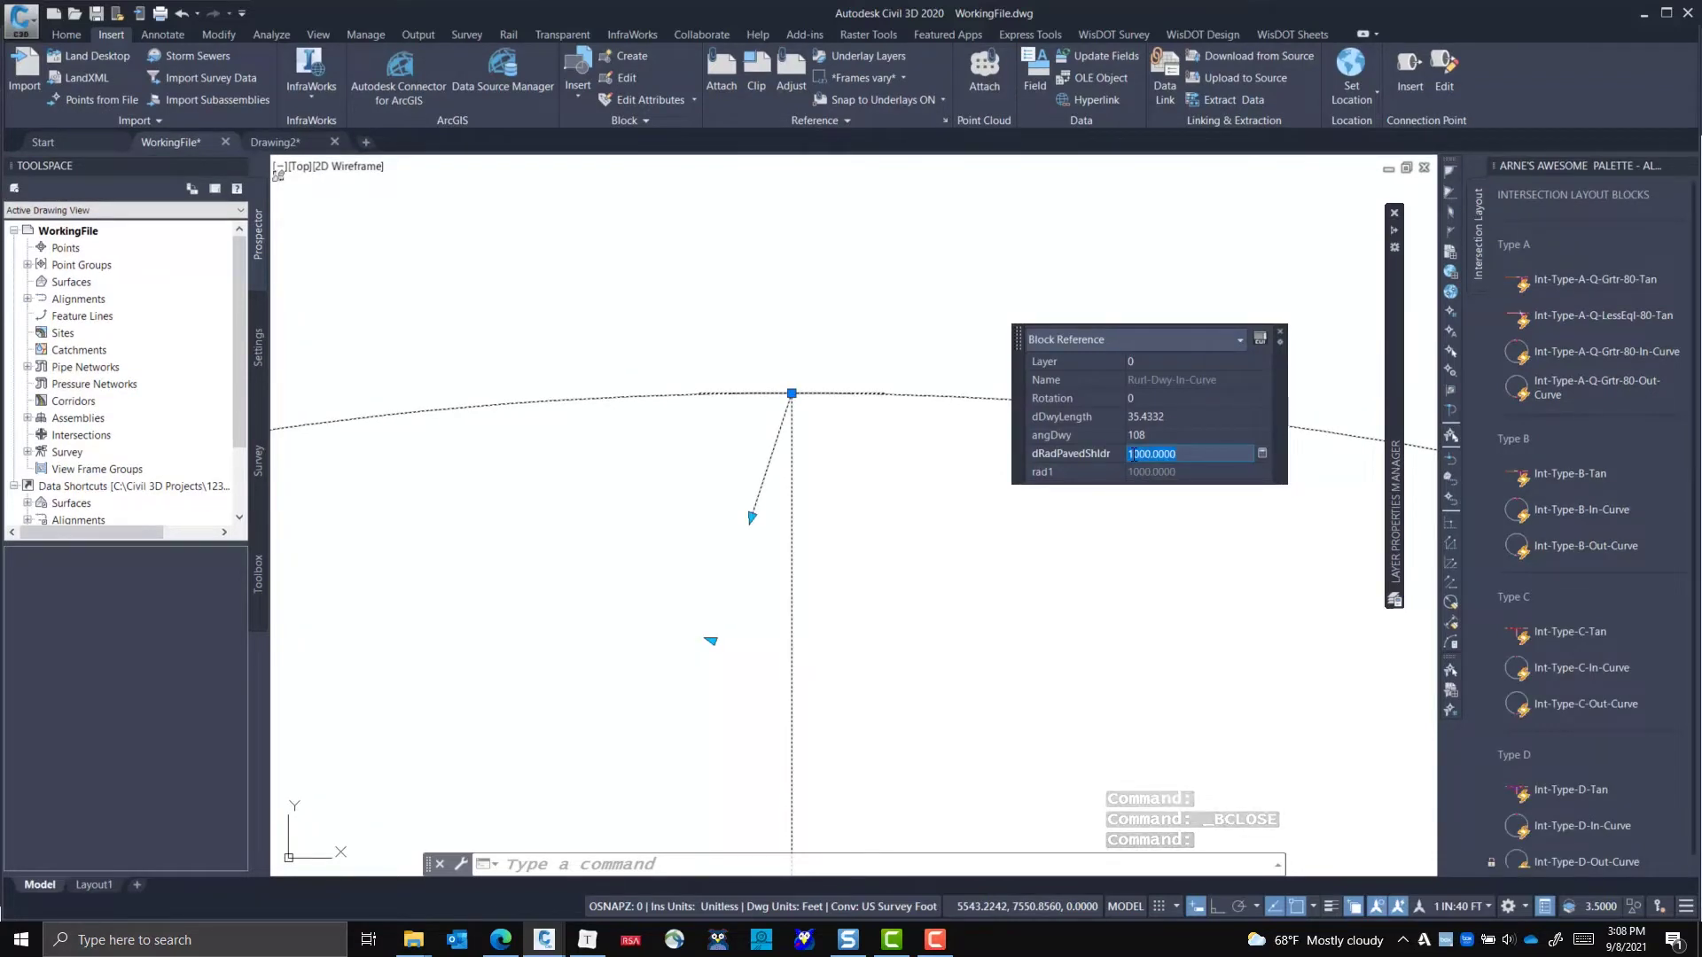
pyautogui.write('50')
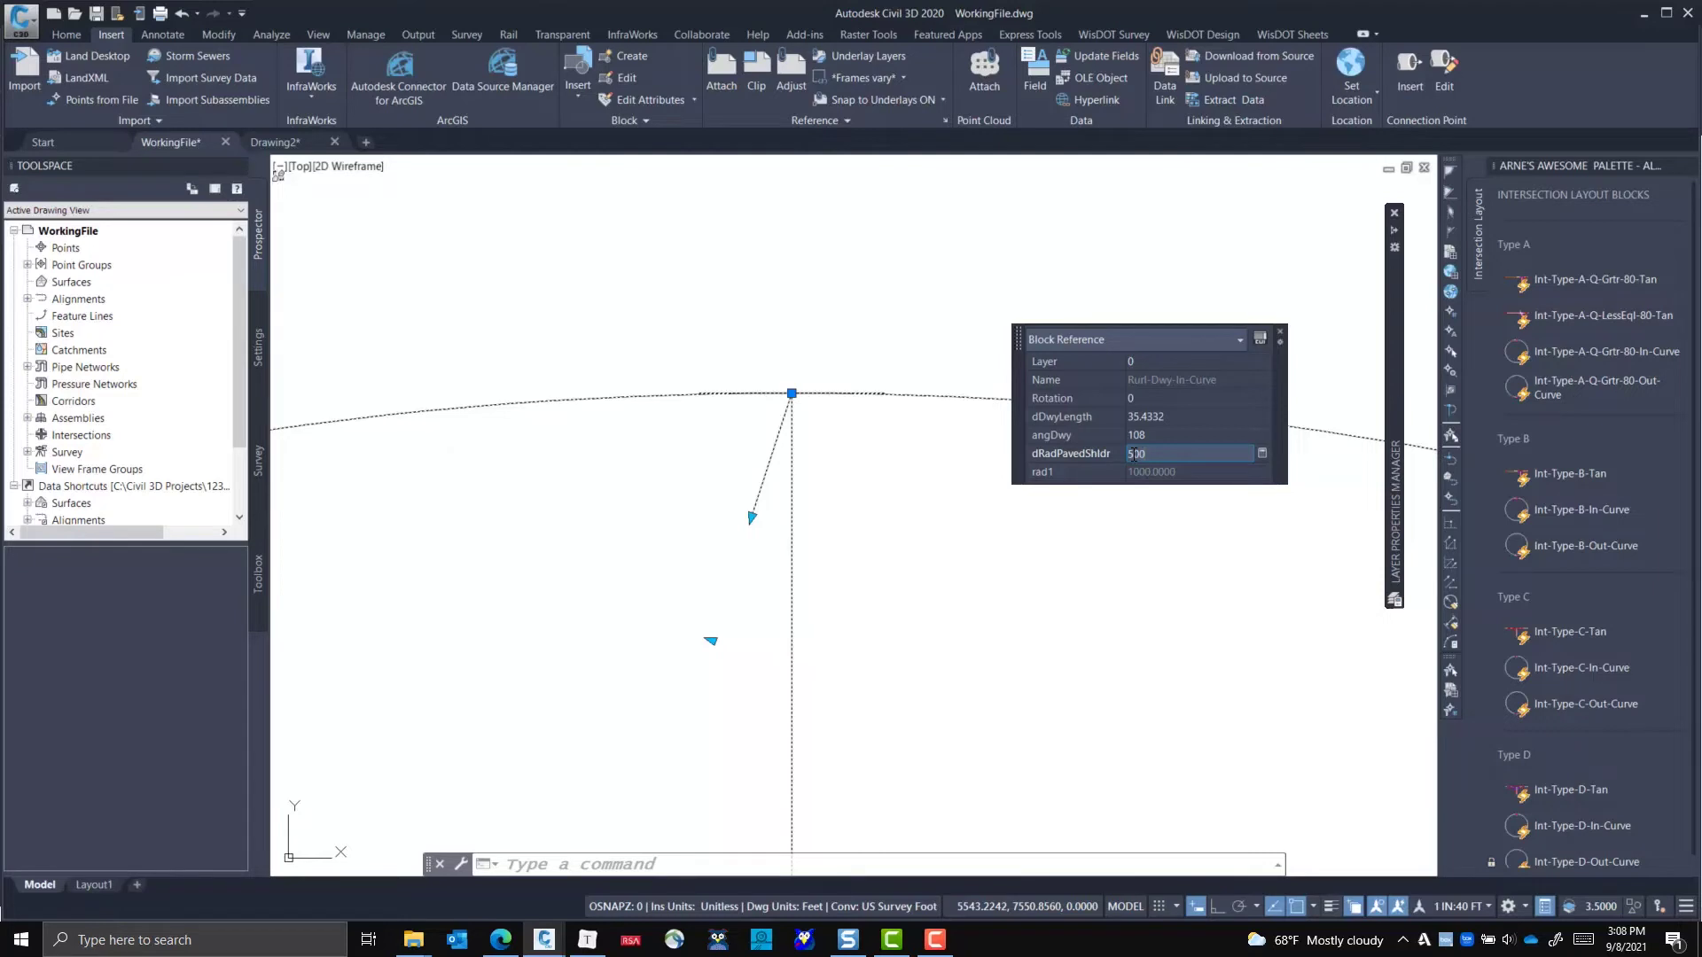
pyautogui.write('0')
pyautogui.press('Return')
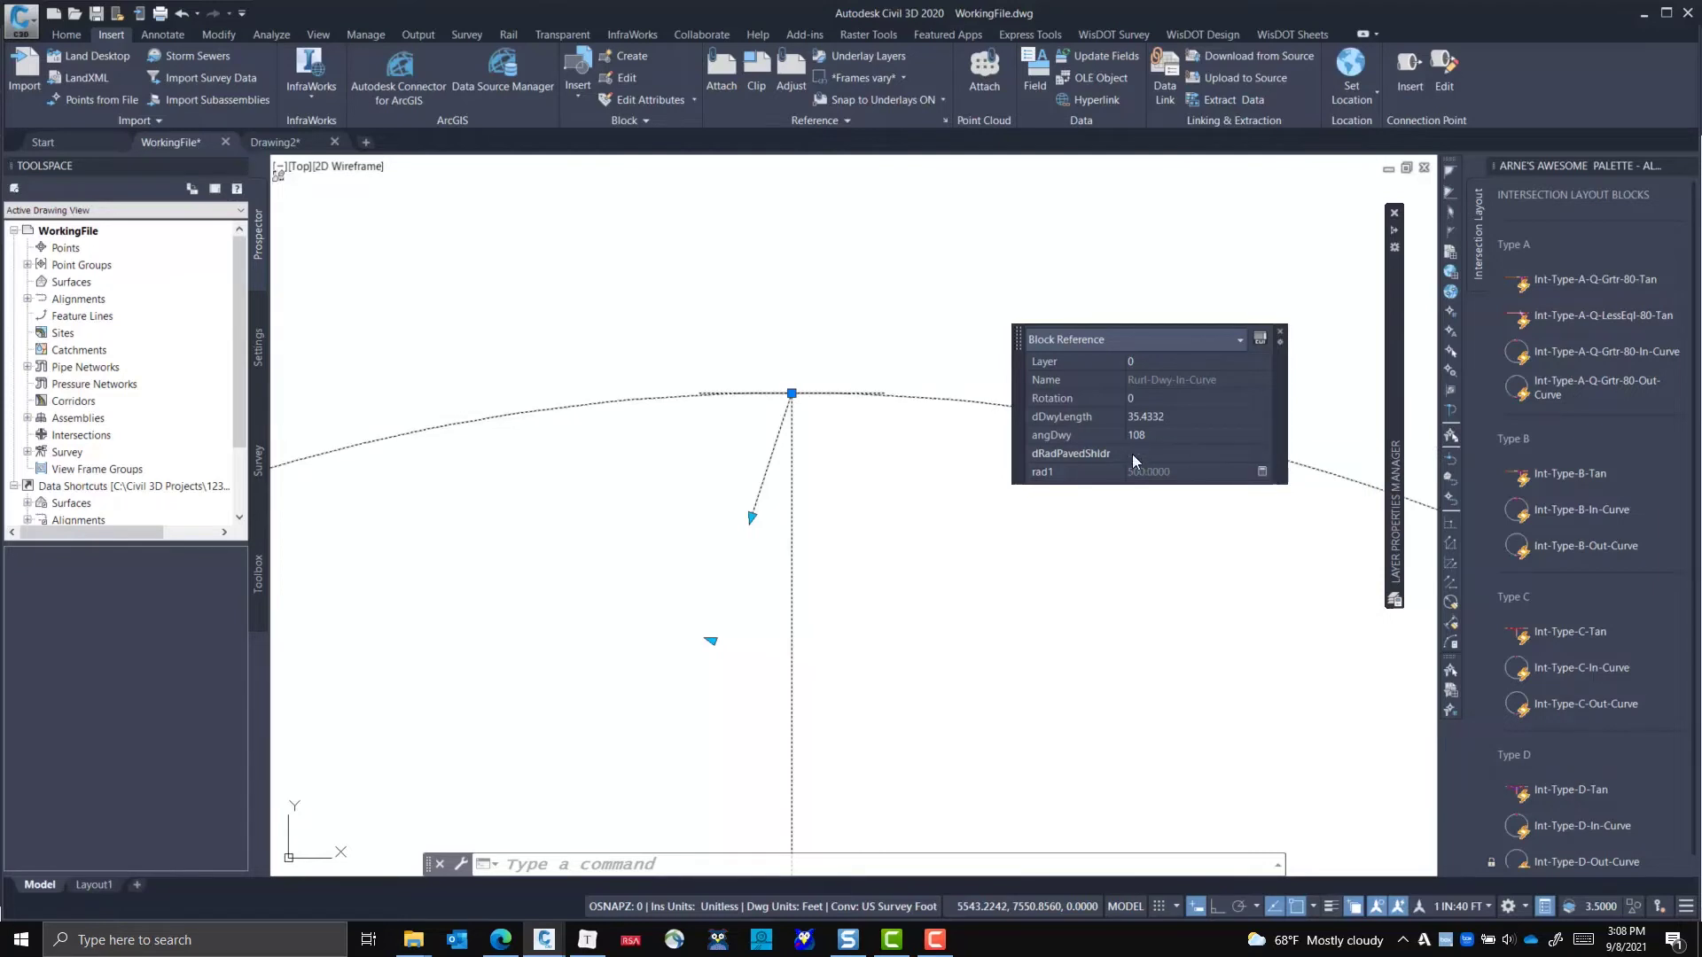
pyautogui.click(1135, 457)
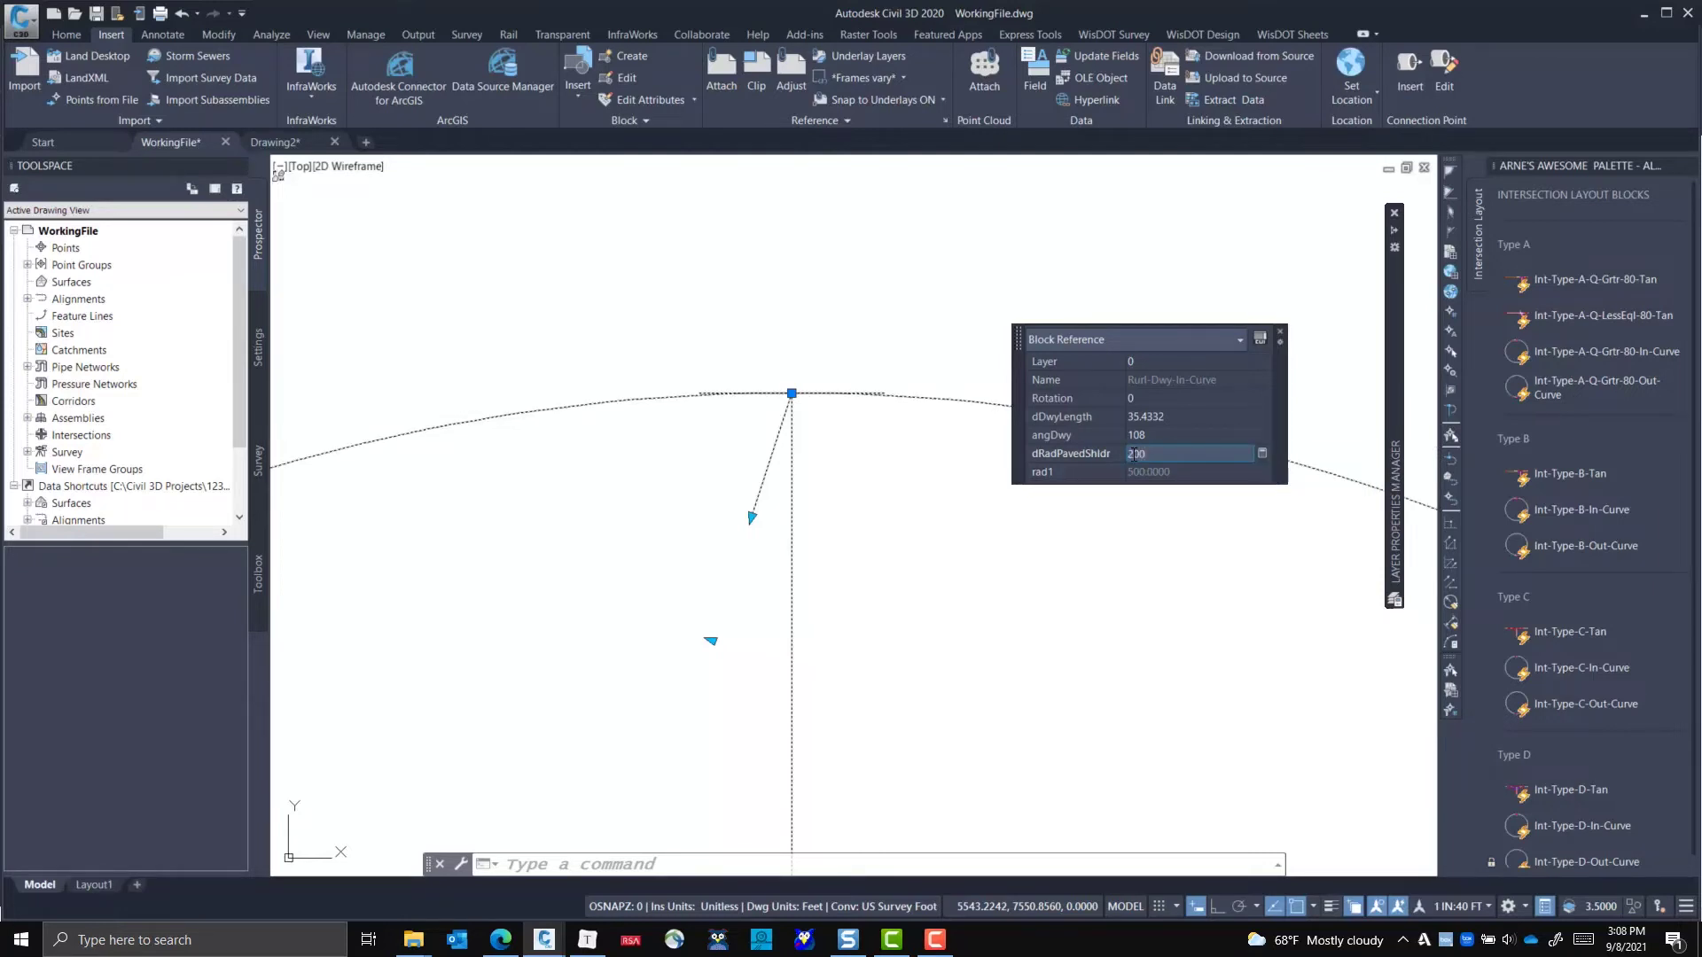
pyautogui.write('200')
pyautogui.press('Return')
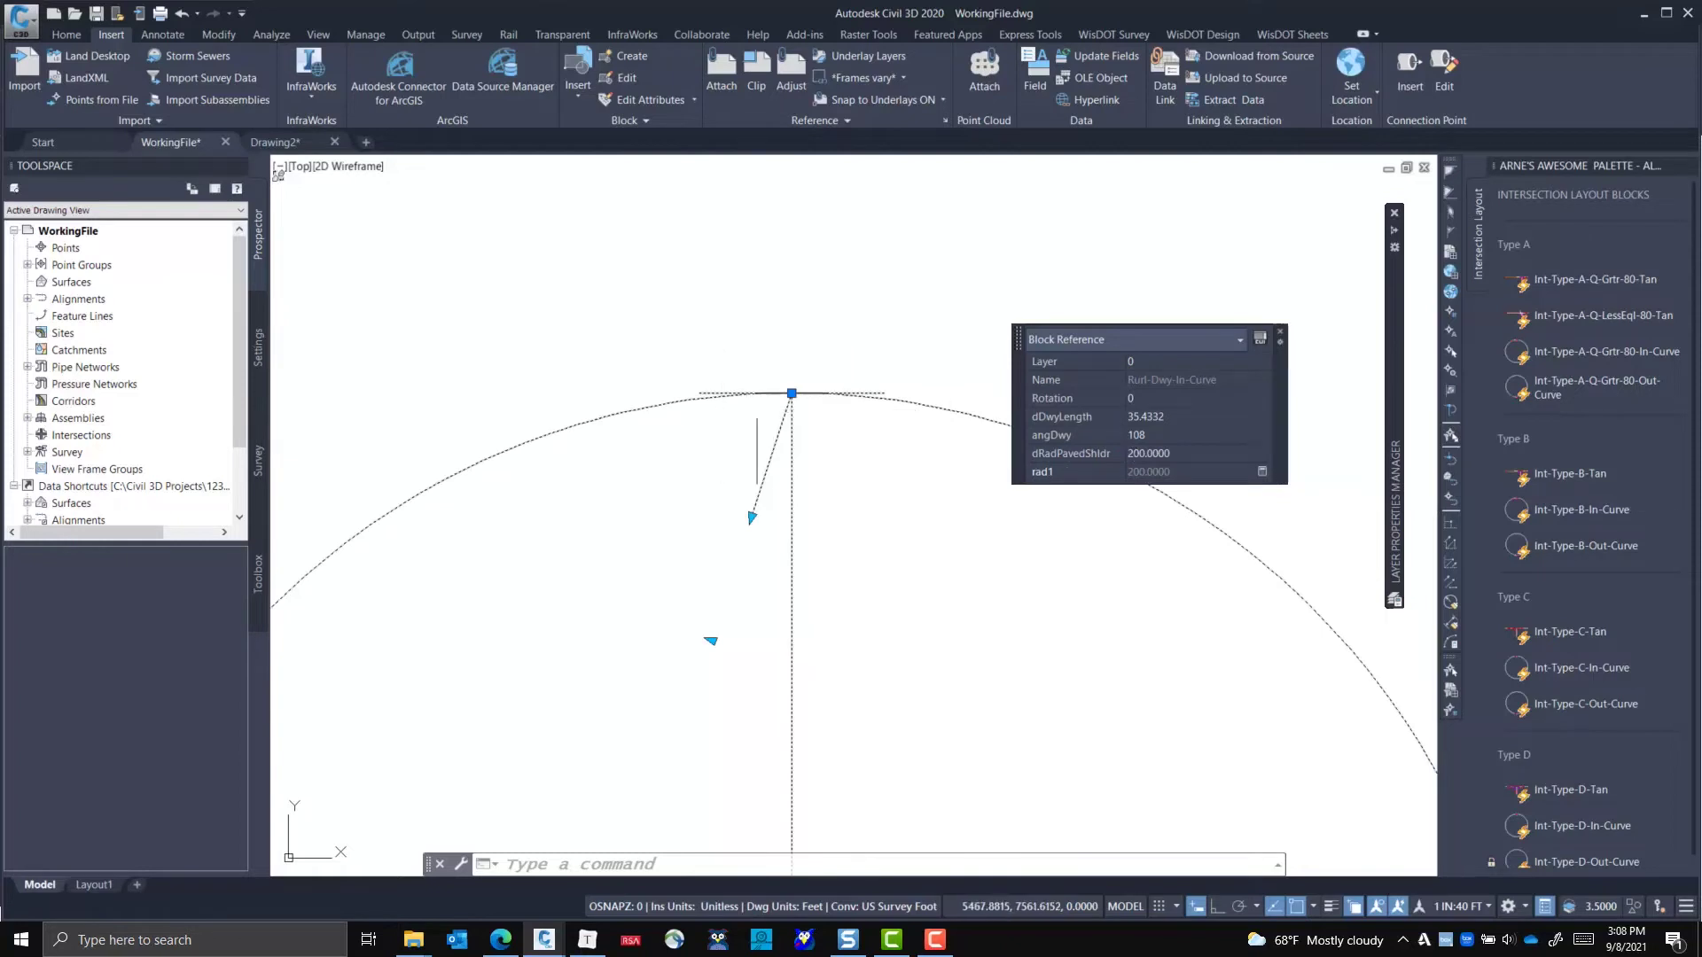
pyautogui.scroll(4, 802, 403)
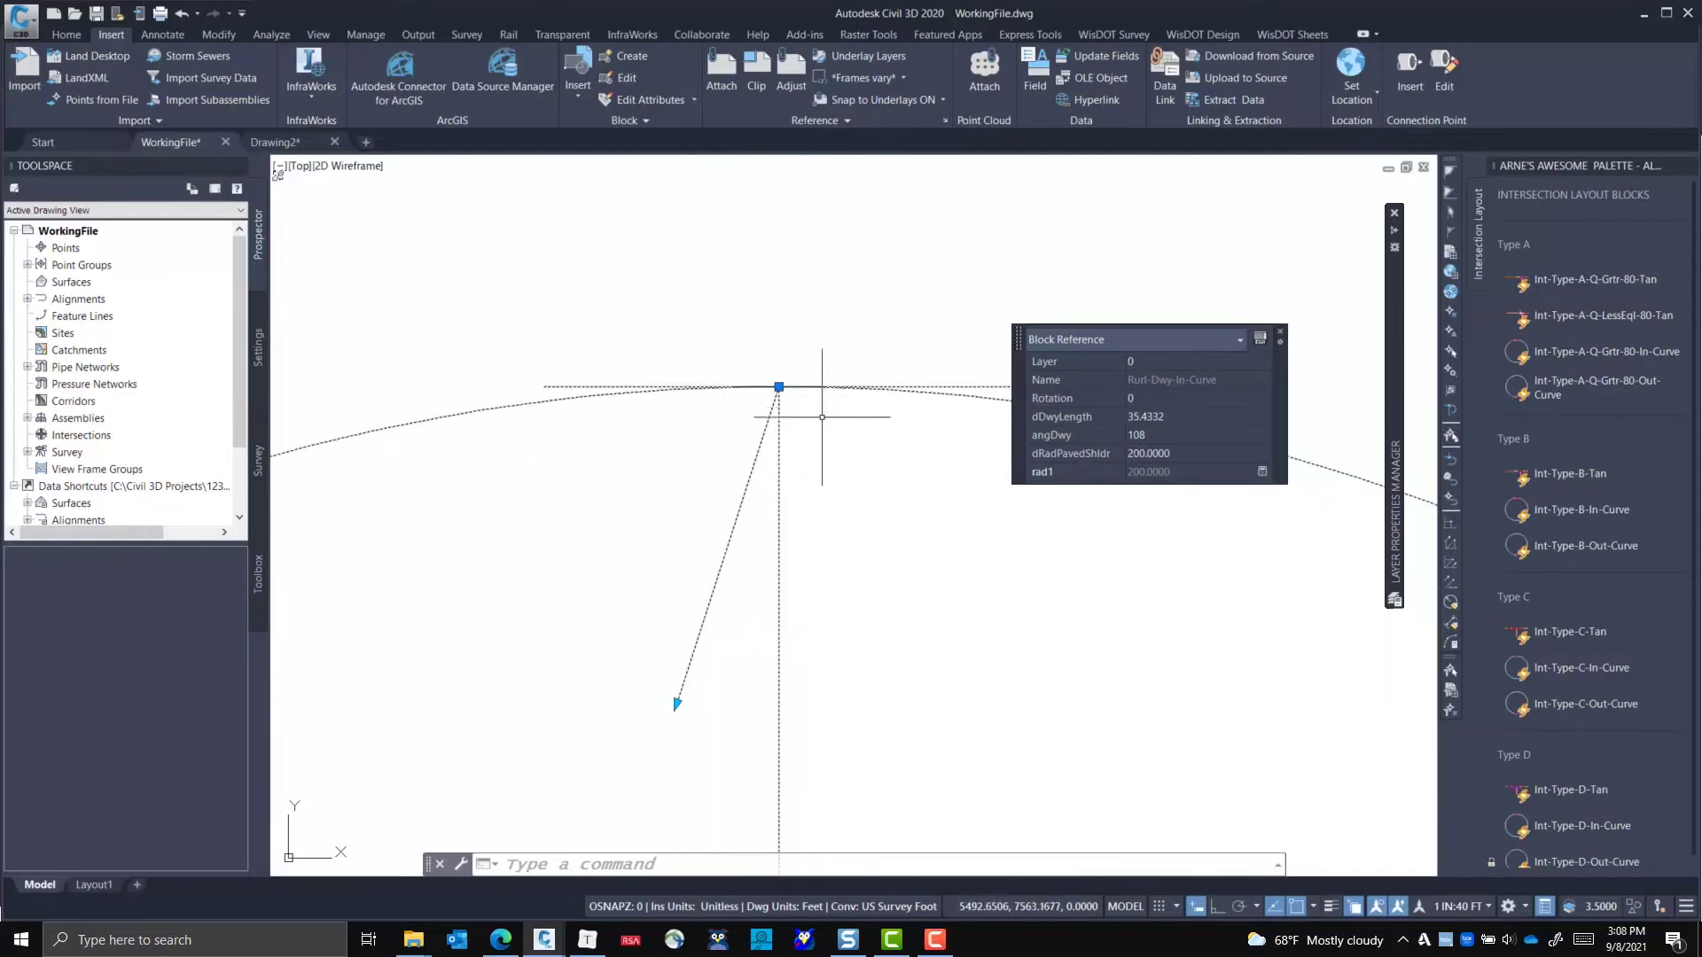
pyautogui.scroll(-4, 708, 757)
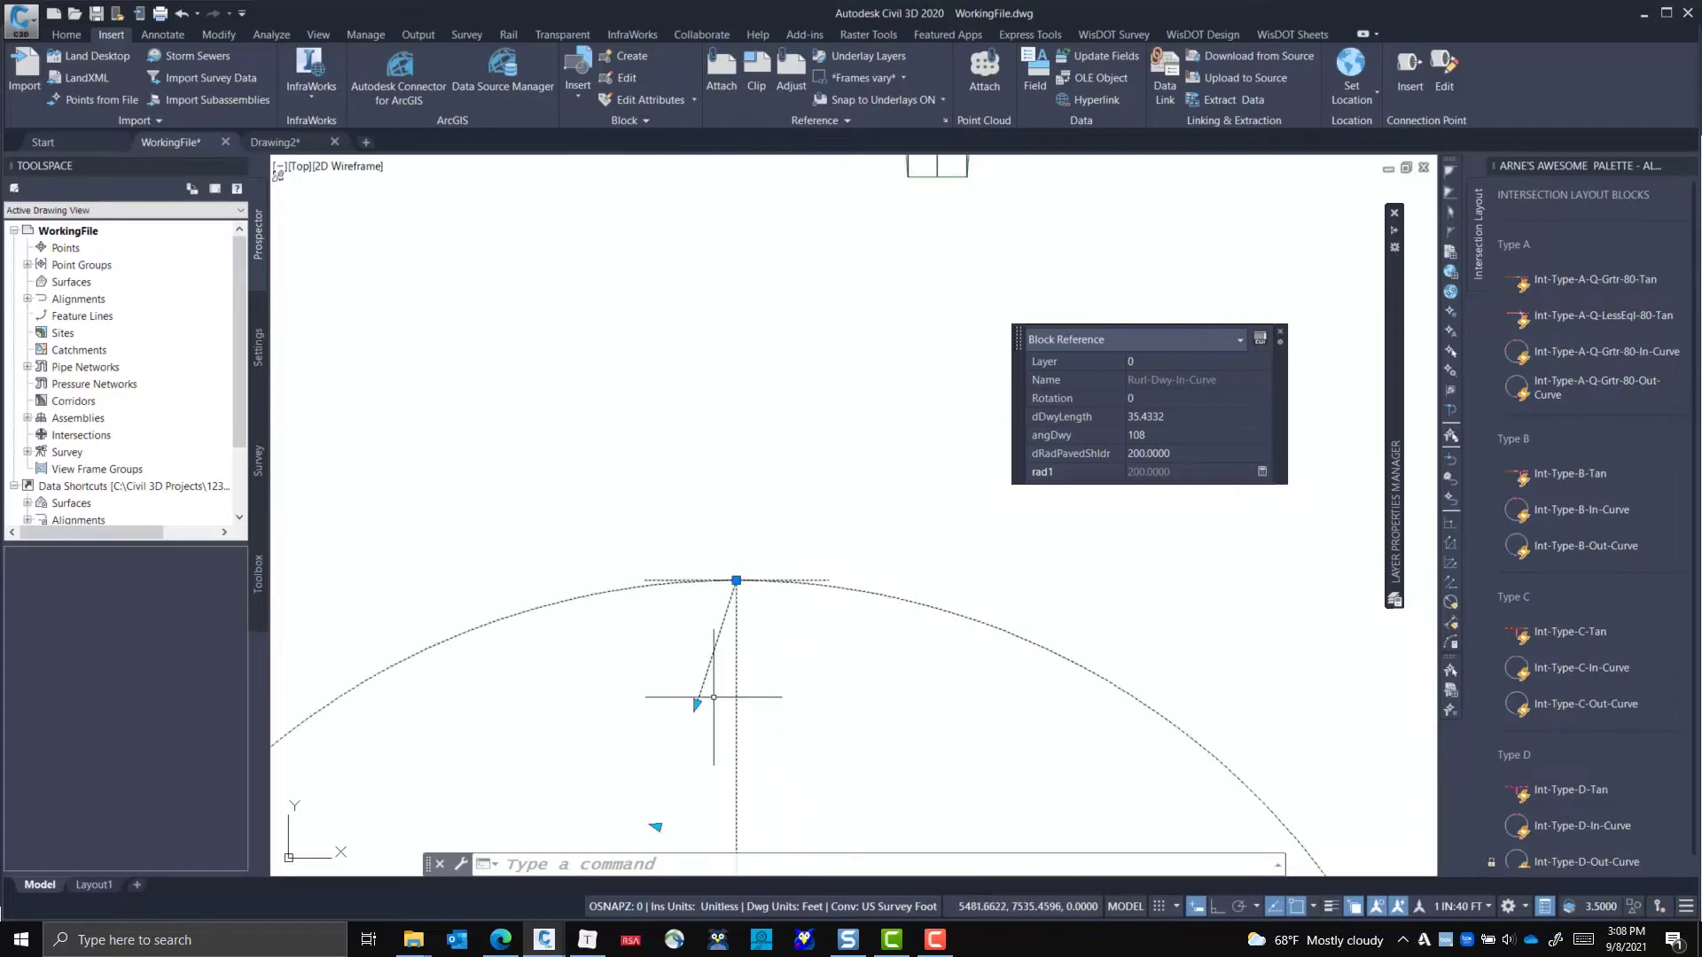
# - Swing the in-curve block's driveway line across the vertical line to an angle of about 65 degrees using its angle grip, and deselect the block
pyautogui.click(656, 826)
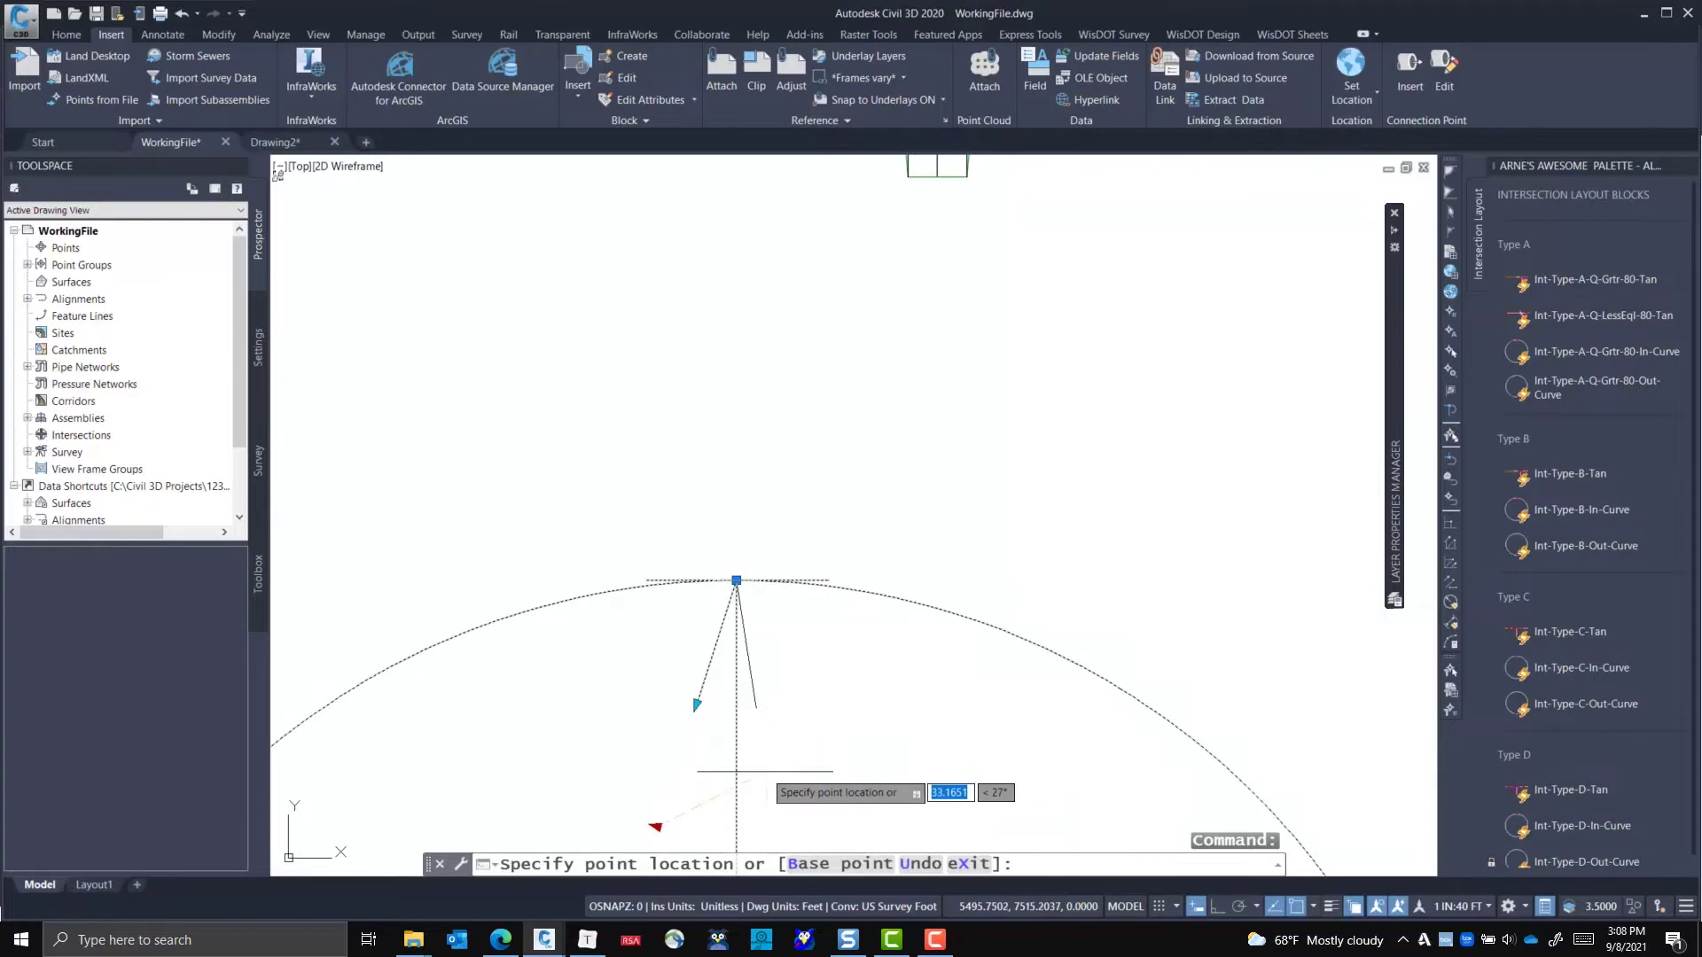
pyautogui.click(813, 743)
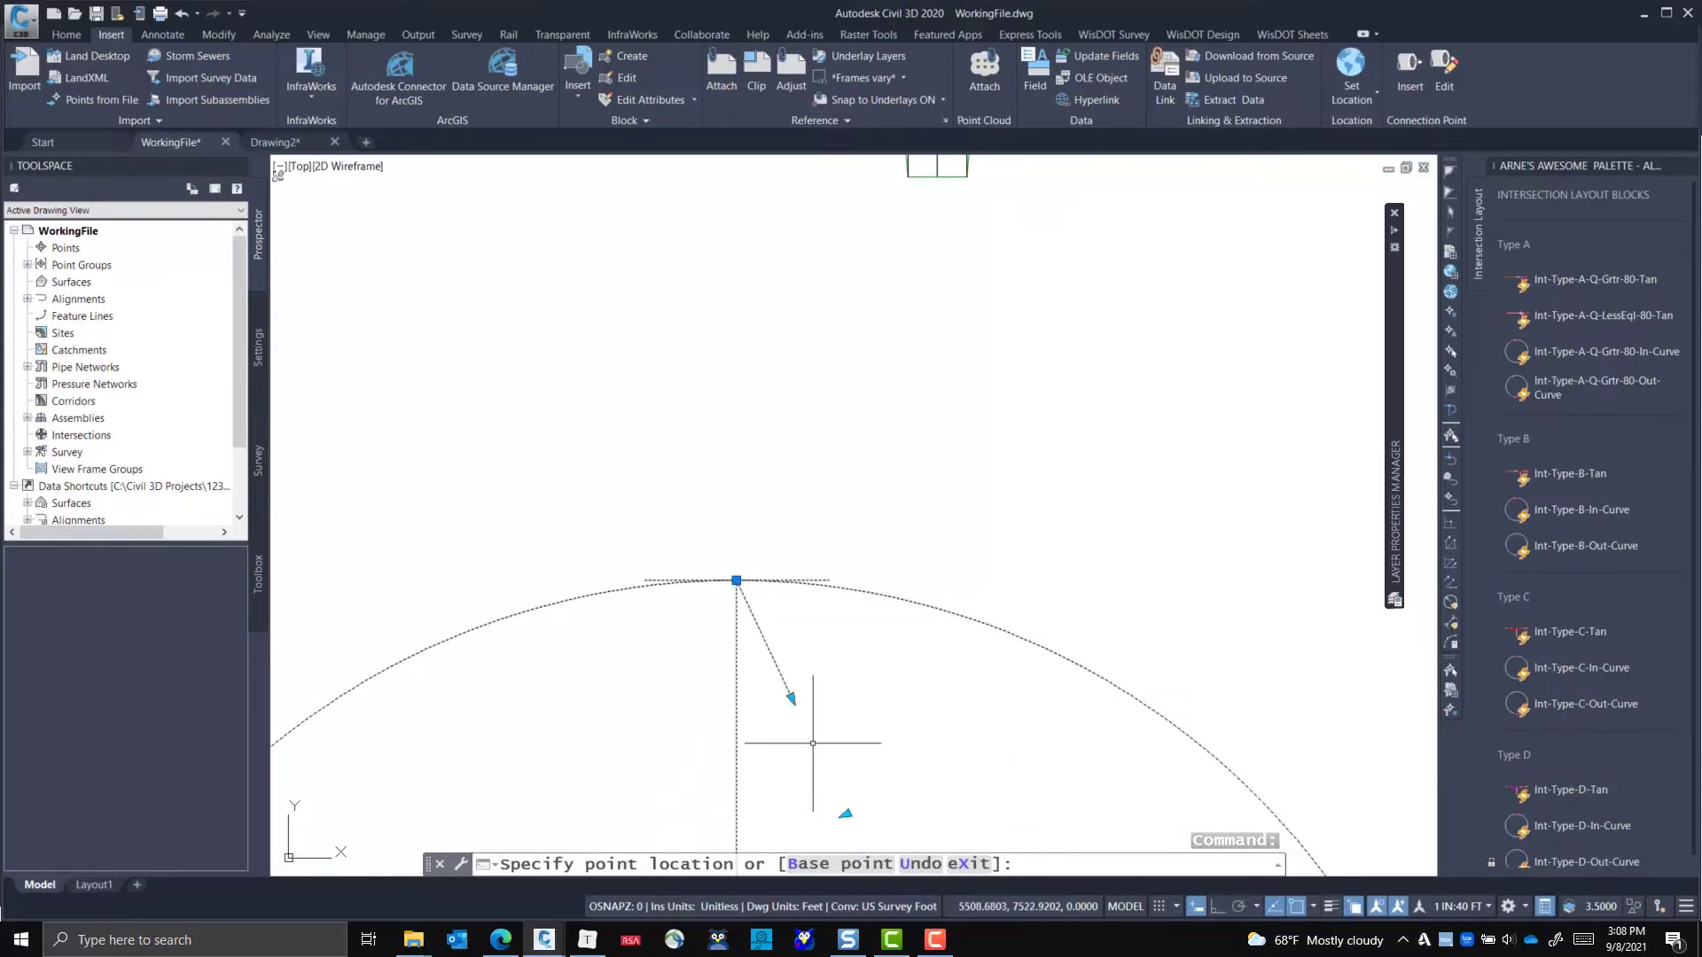
pyautogui.scroll(-6, 835, 737)
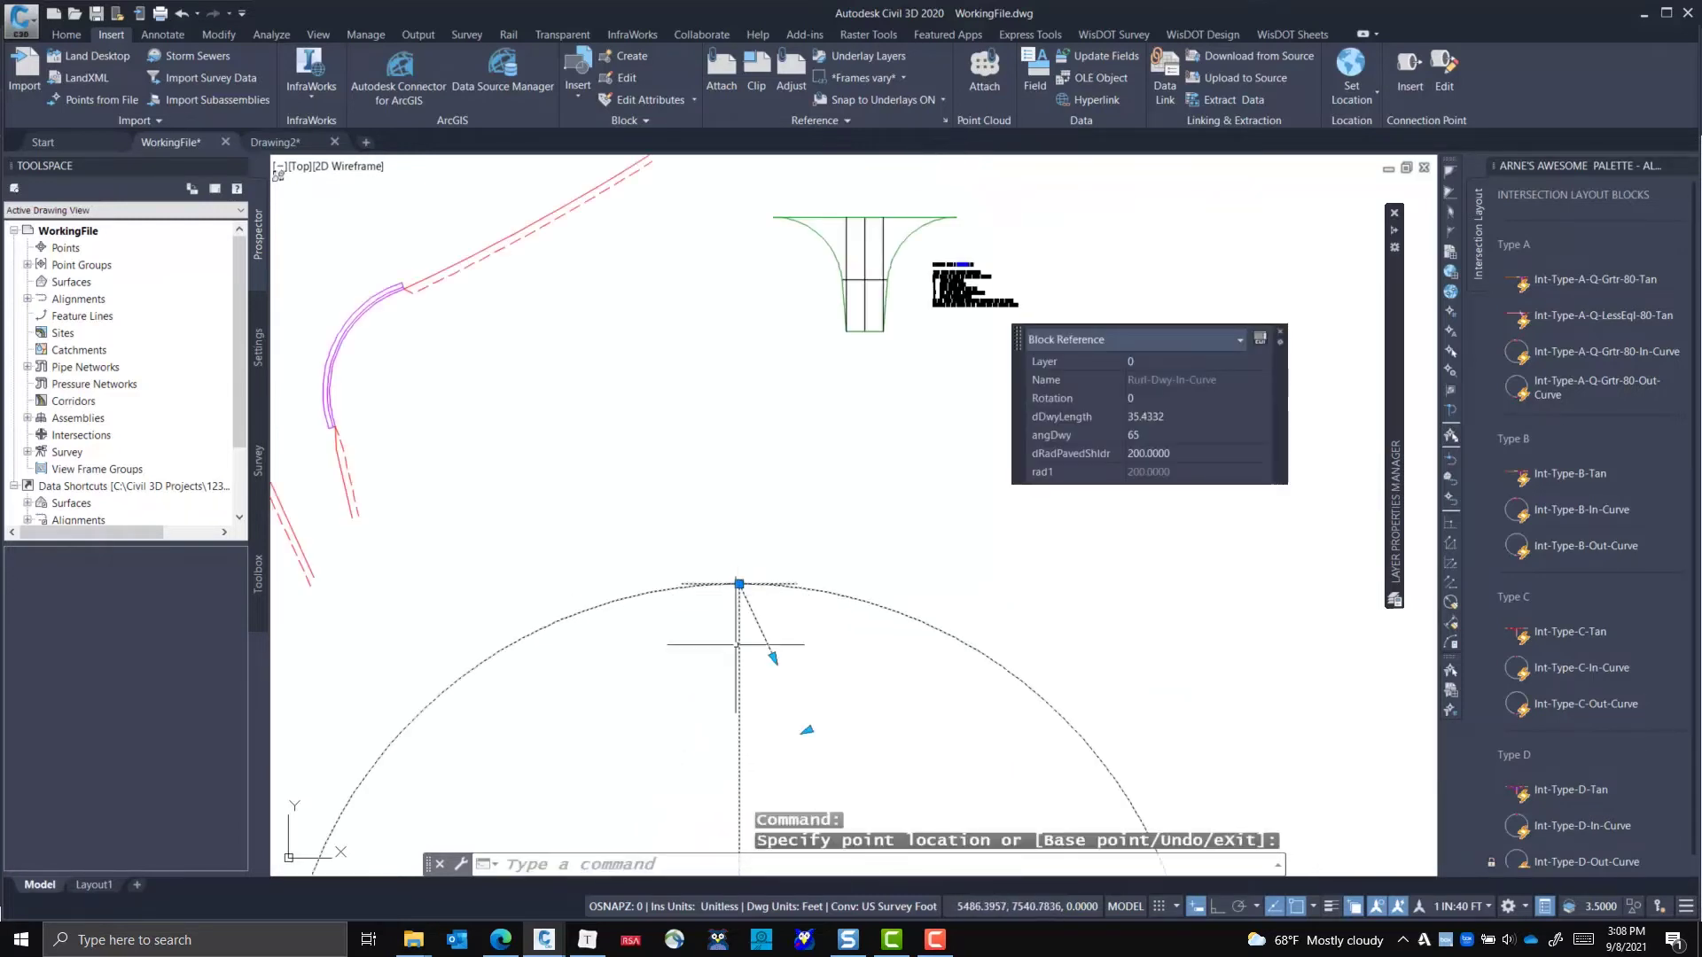
pyautogui.scroll(4, 805, 681)
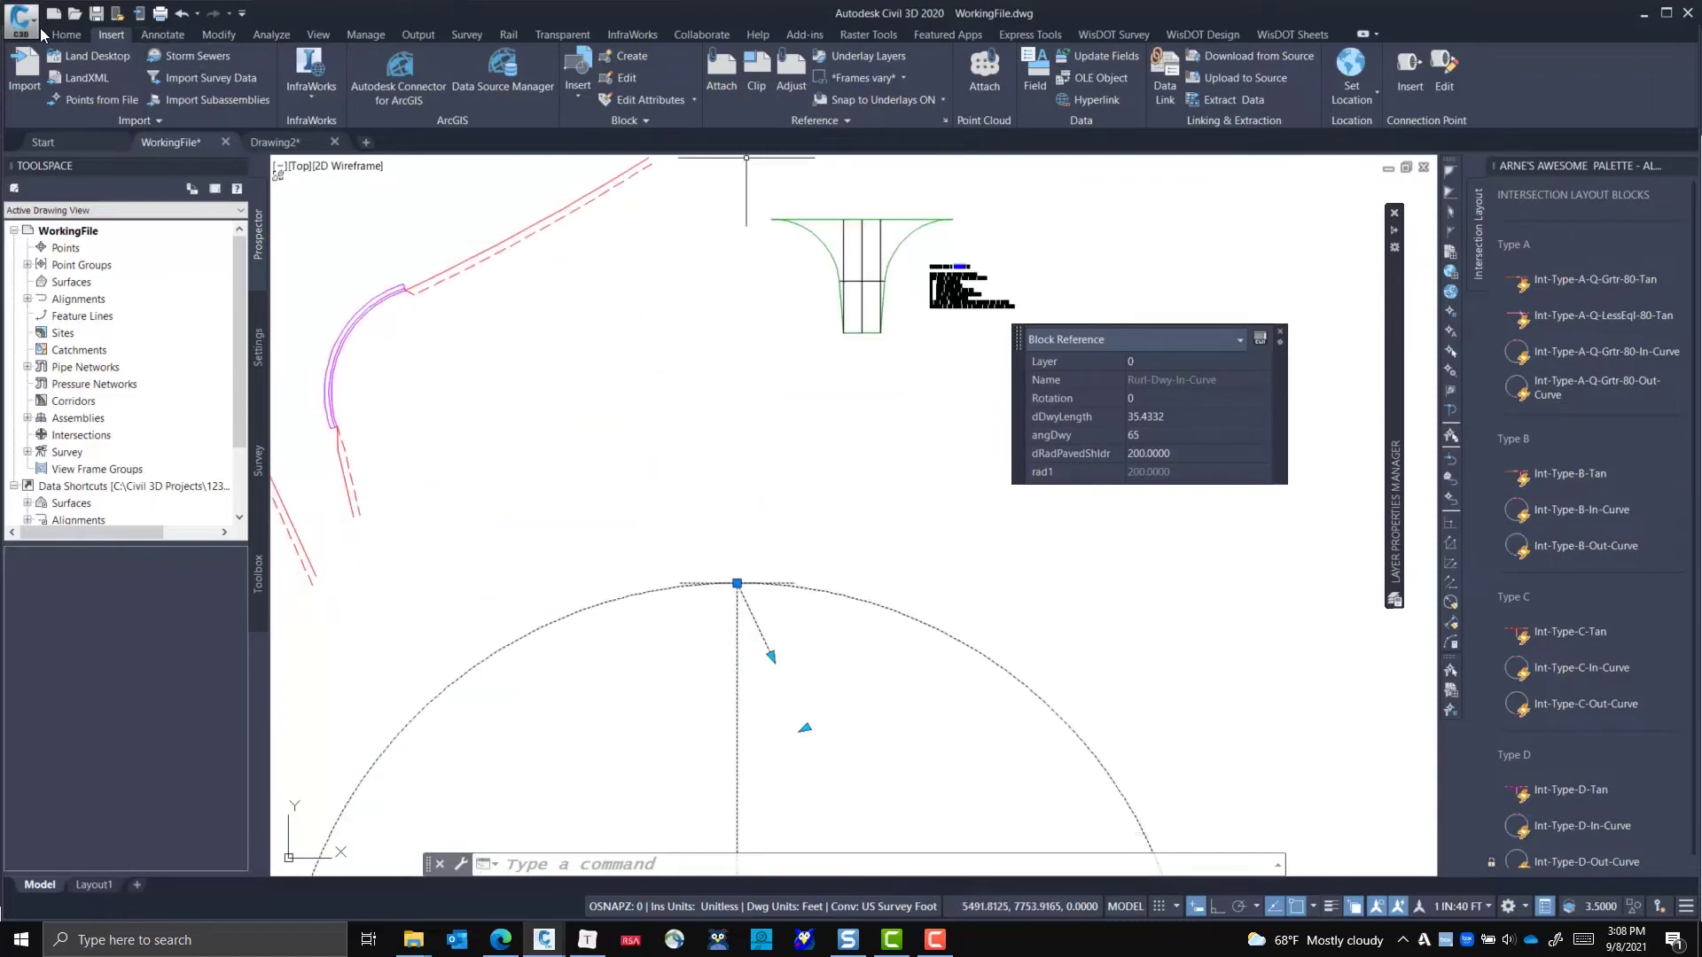
pyautogui.press('Escape')
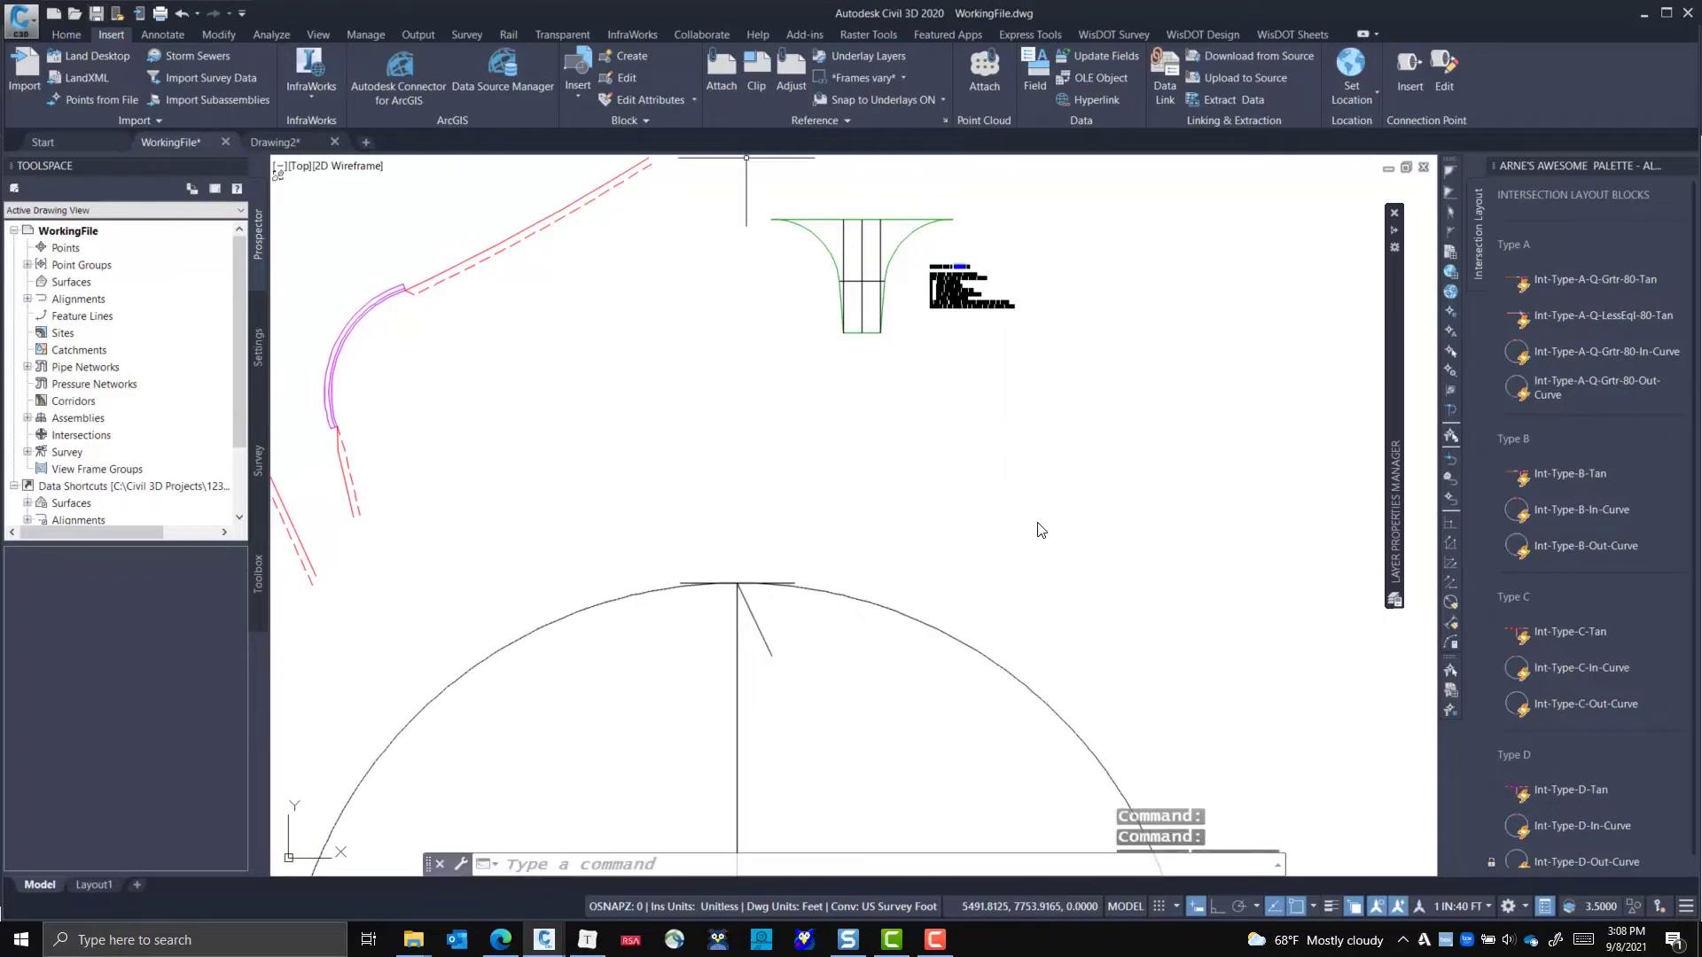
pyautogui.hotkey('alt', 'Tab')
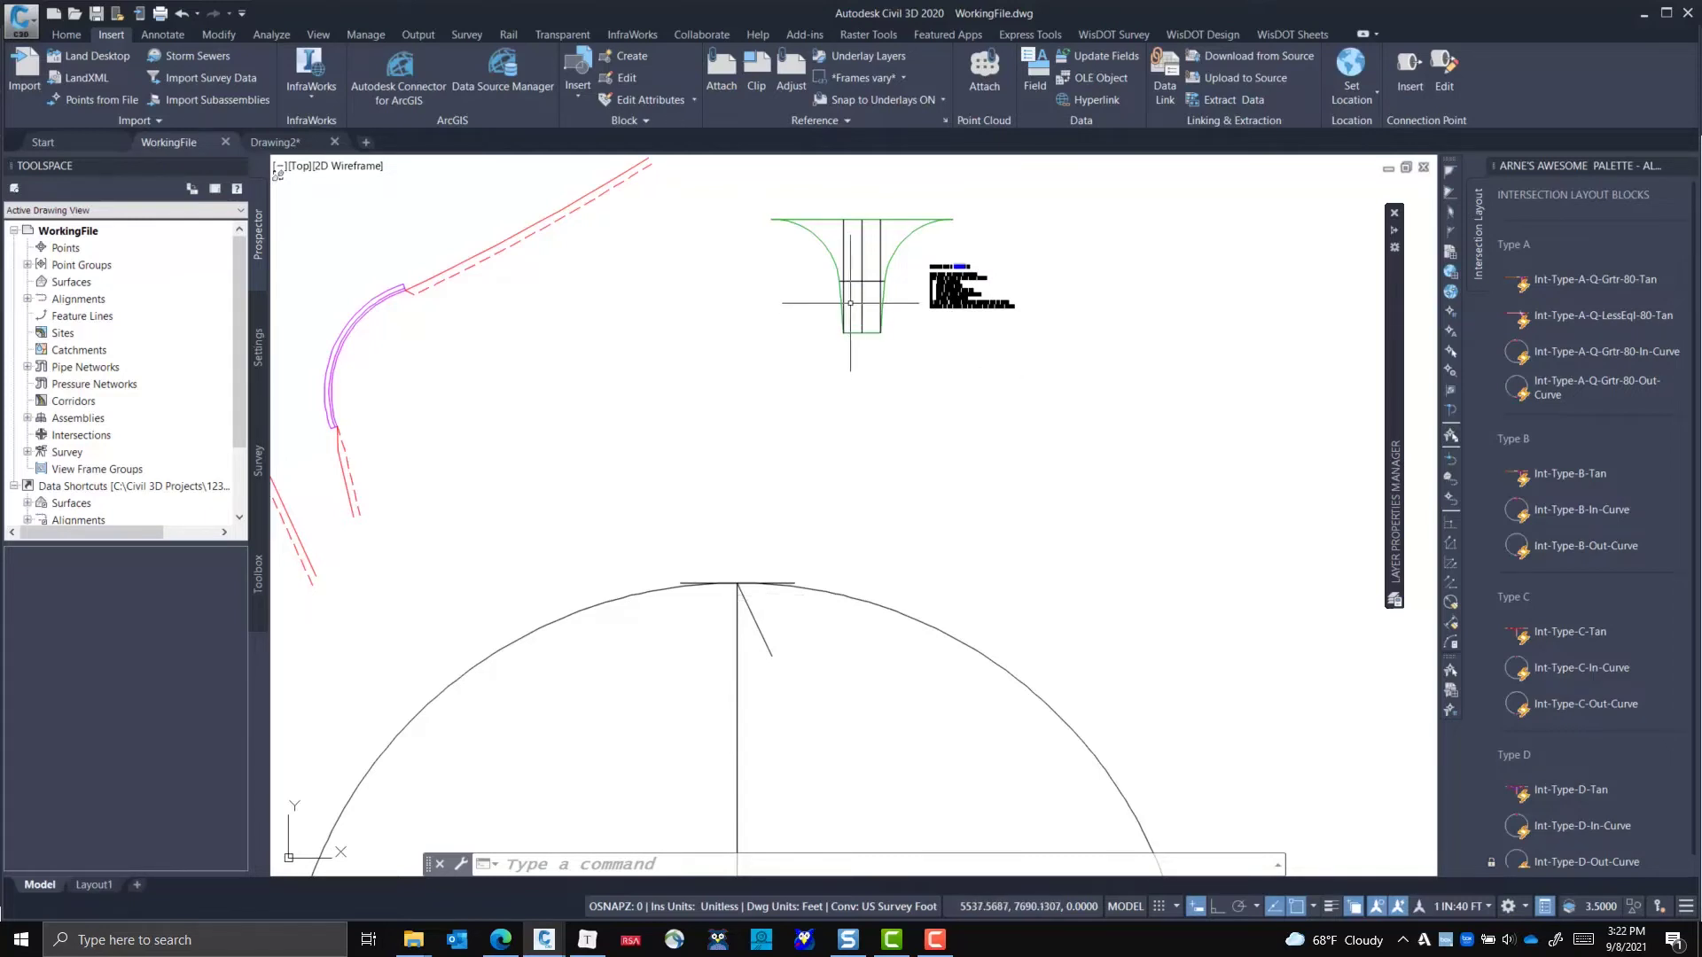
# - Set angDwy to 80 on the Rurl-Dwy-Tan block and inspect its reshaped driveway geometry
pyautogui.scroll(5, 868, 319)
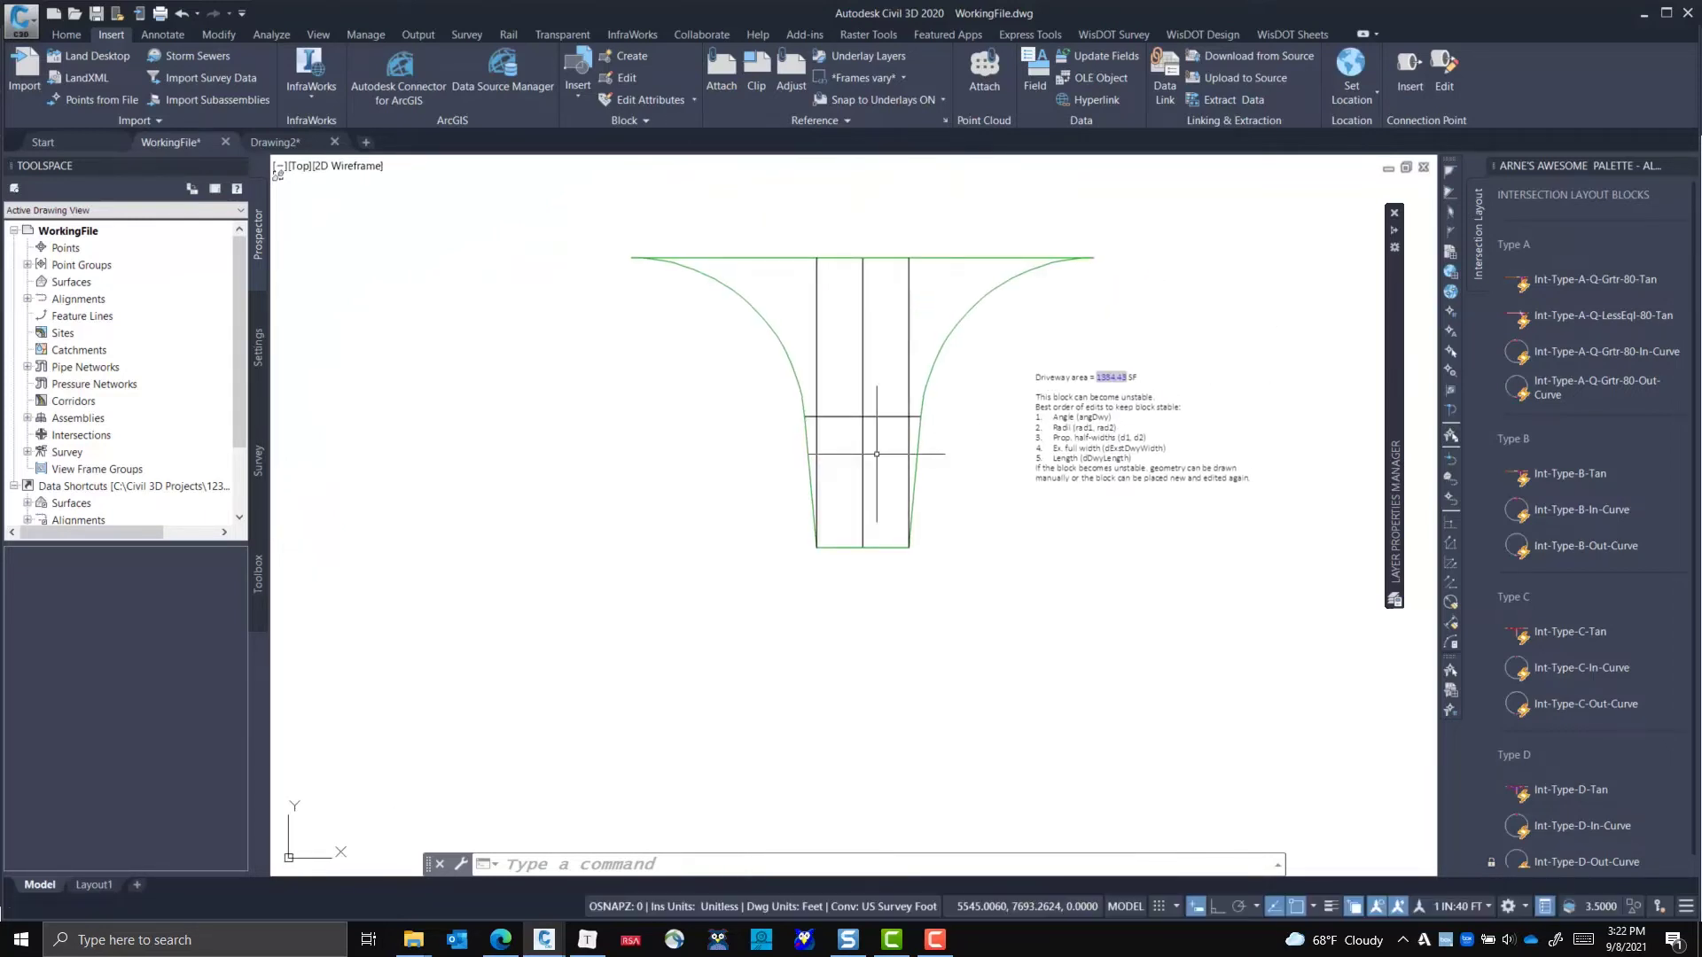
pyautogui.click(859, 441)
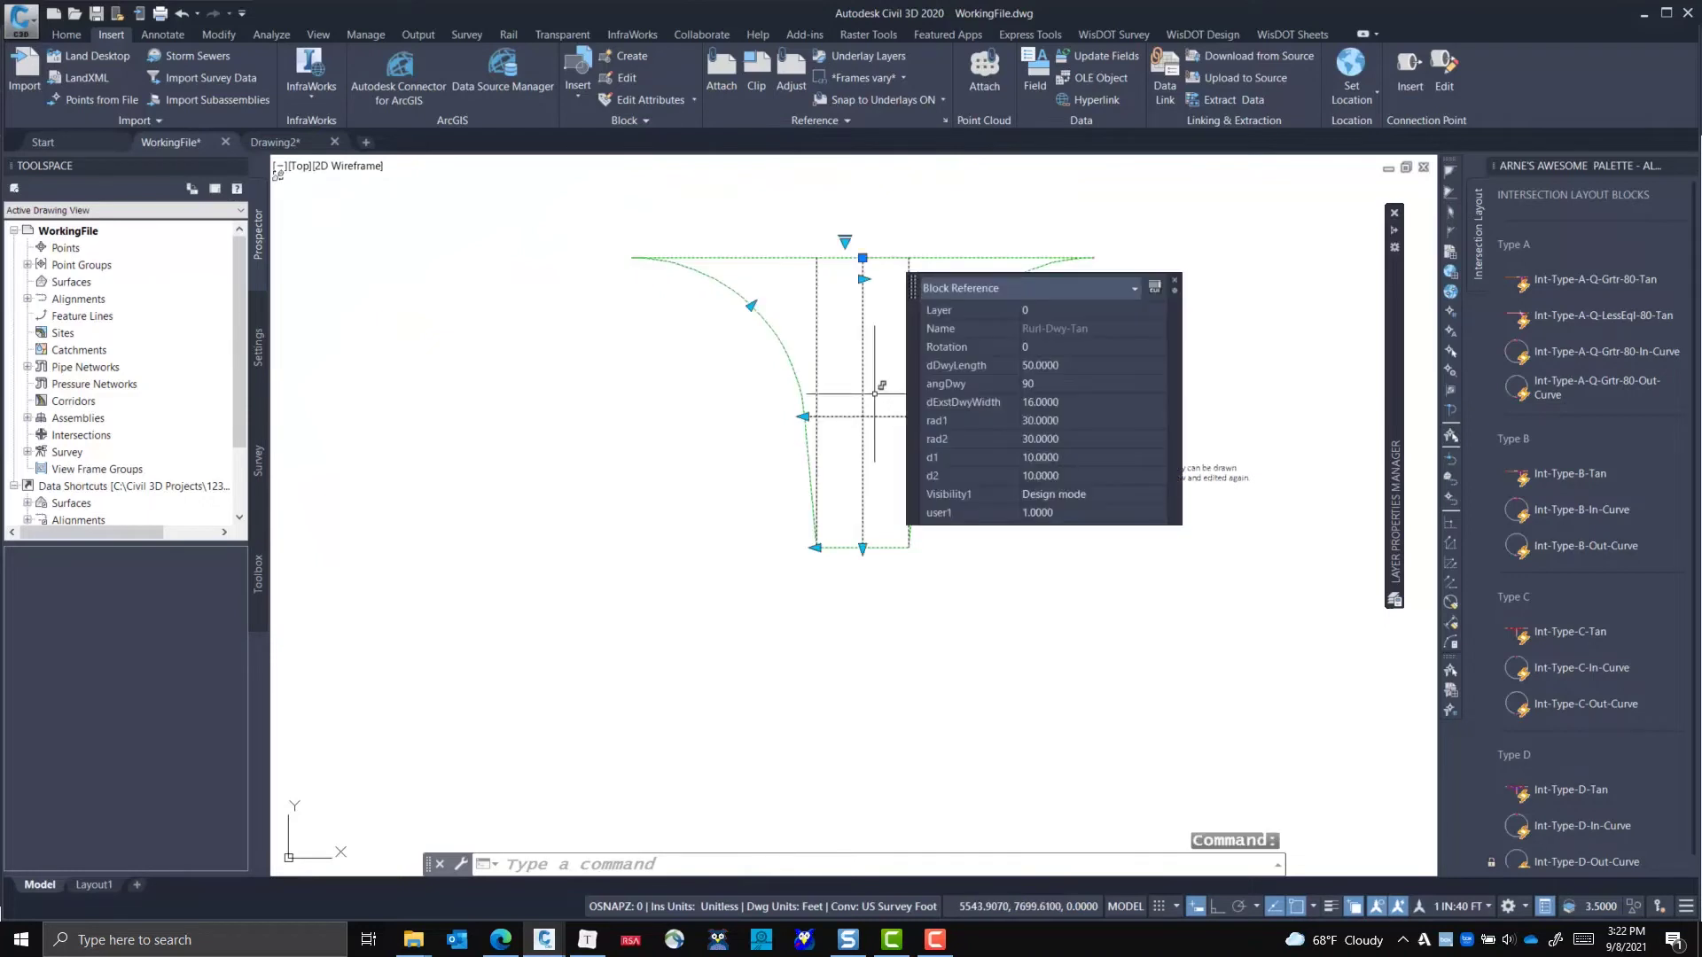
pyautogui.click(1050, 384)
pyautogui.press('Tab')
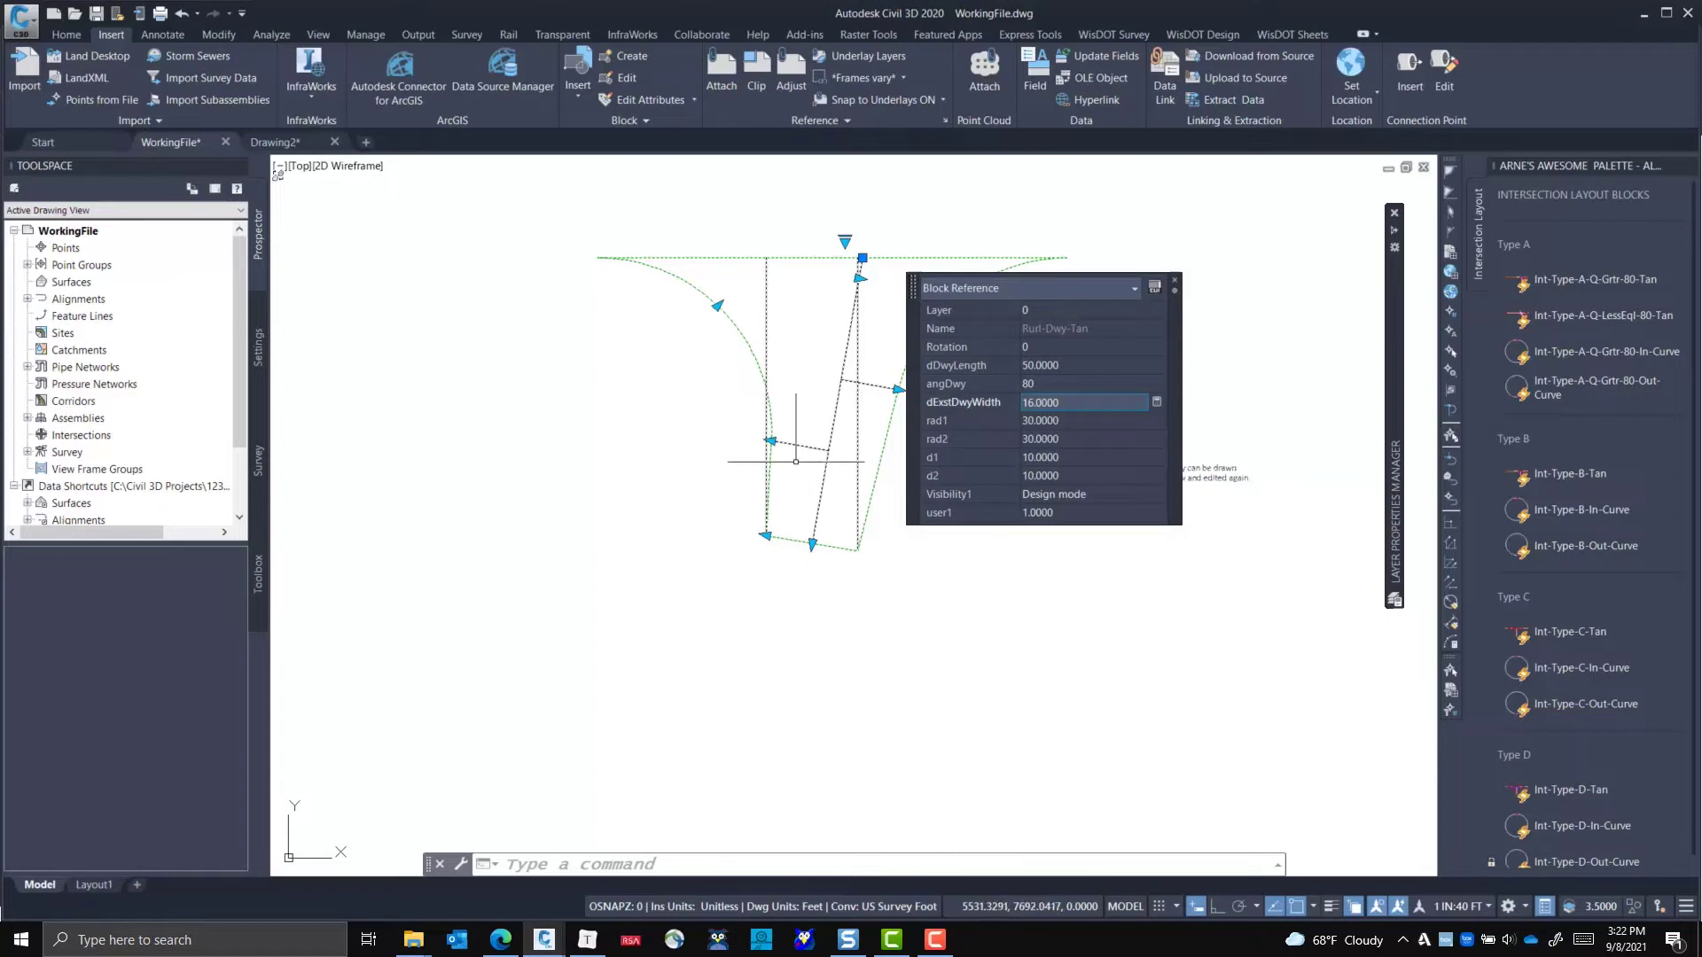
pyautogui.moveTo(769, 510); pyautogui.dragTo(592, 528, button='middle')
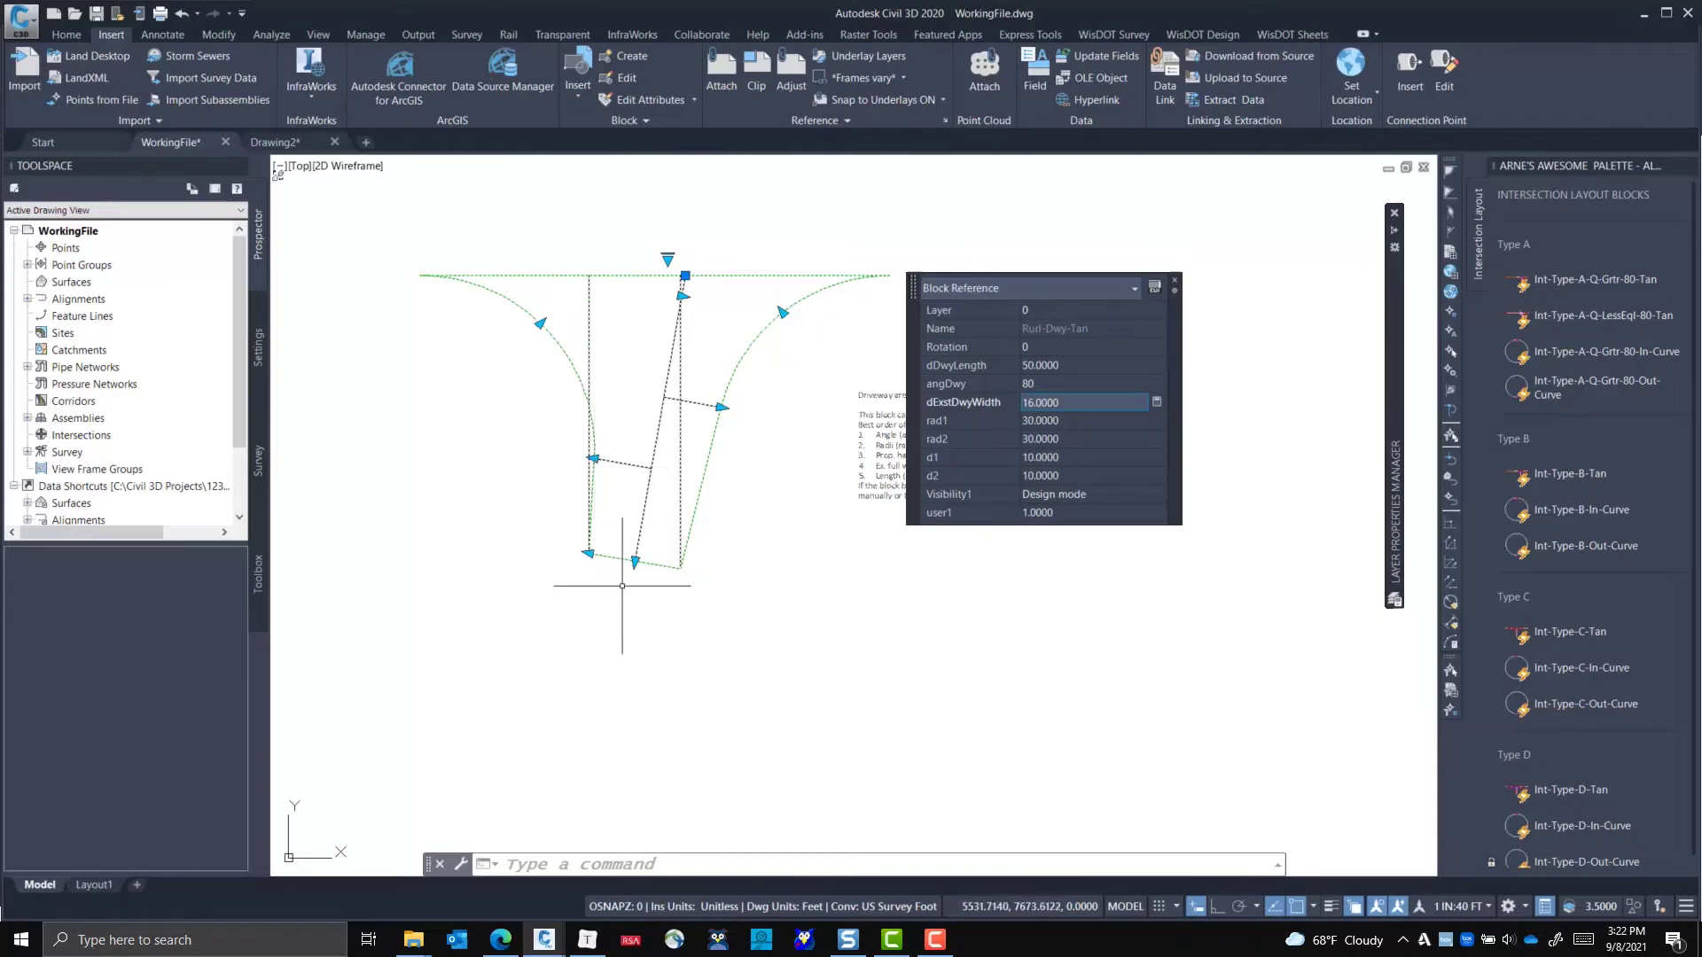
# - Open the Rurl-Dwy-In-Curve block in the block editor
pyautogui.scroll(-3, 623, 585)
pyautogui.scroll(5, 704, 652)
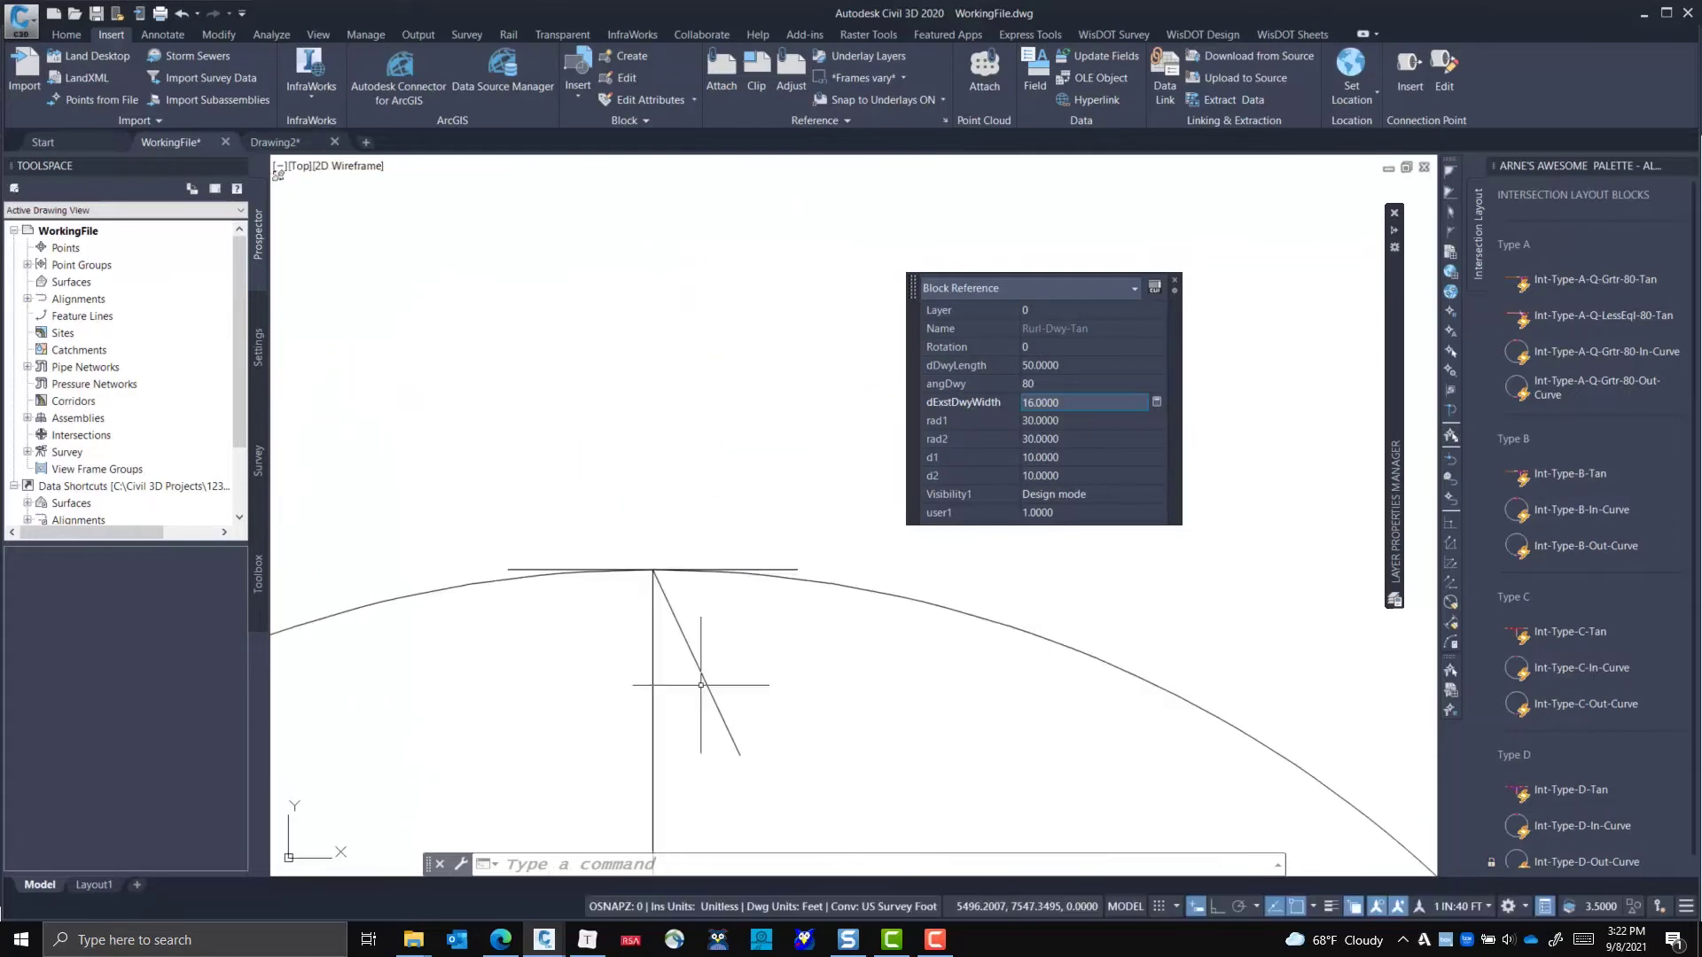
pyautogui.click(692, 651)
pyautogui.rightClick(691, 653)
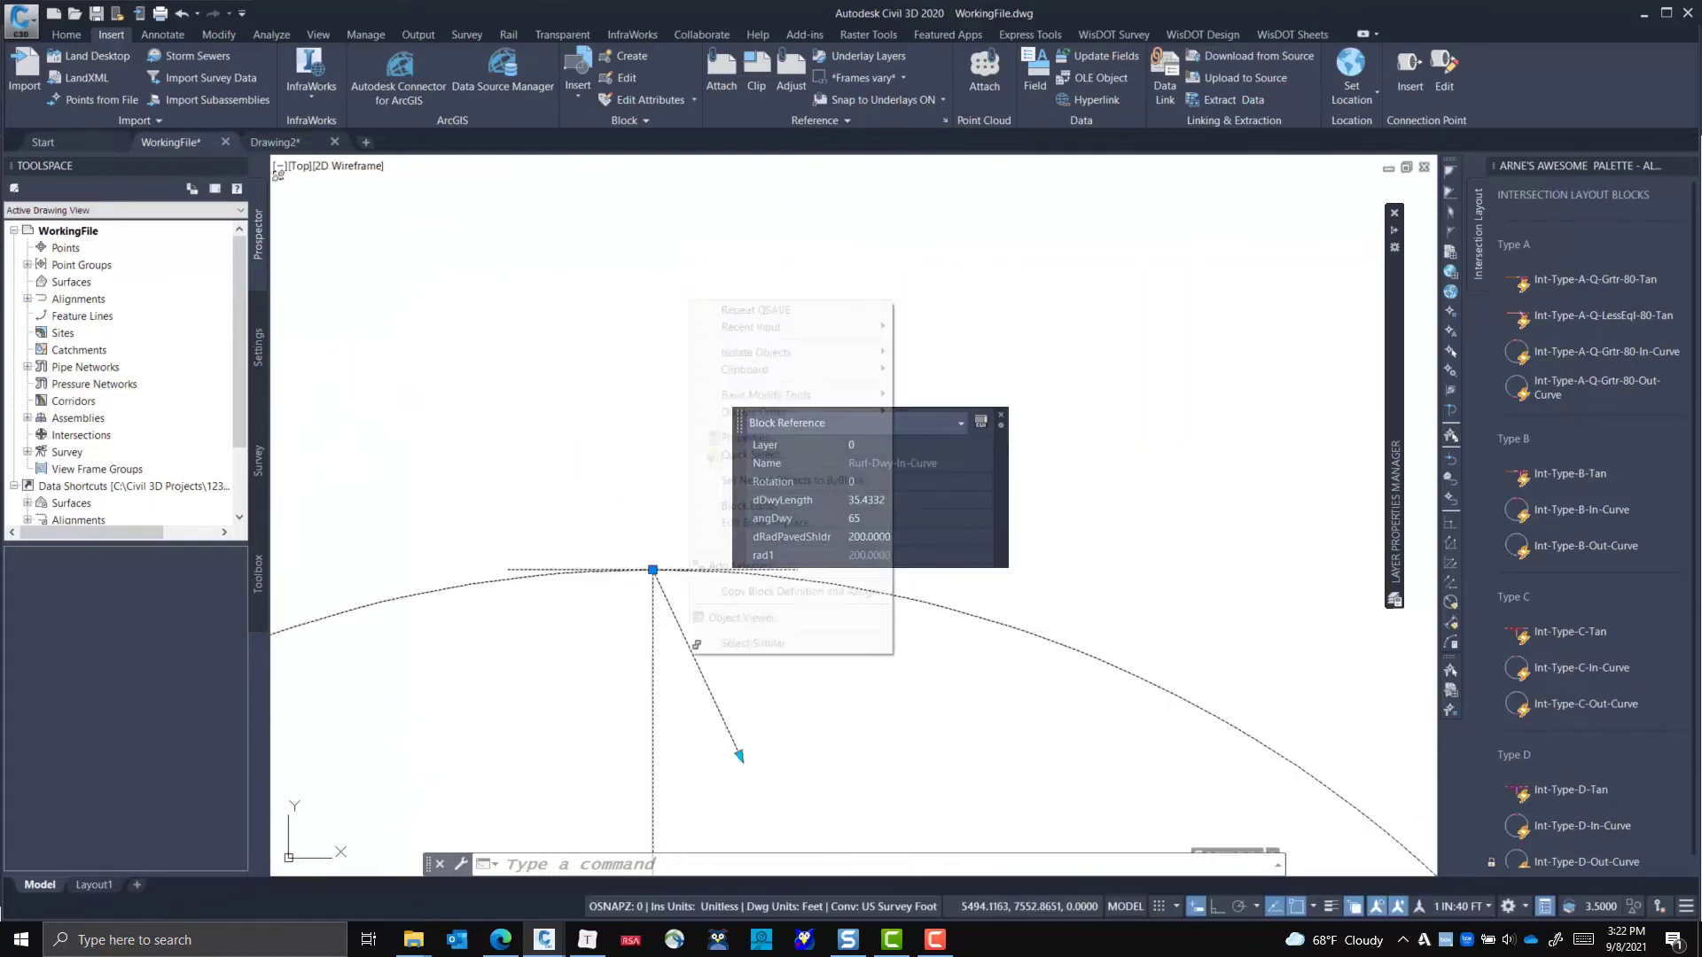
pyautogui.click(782, 509)
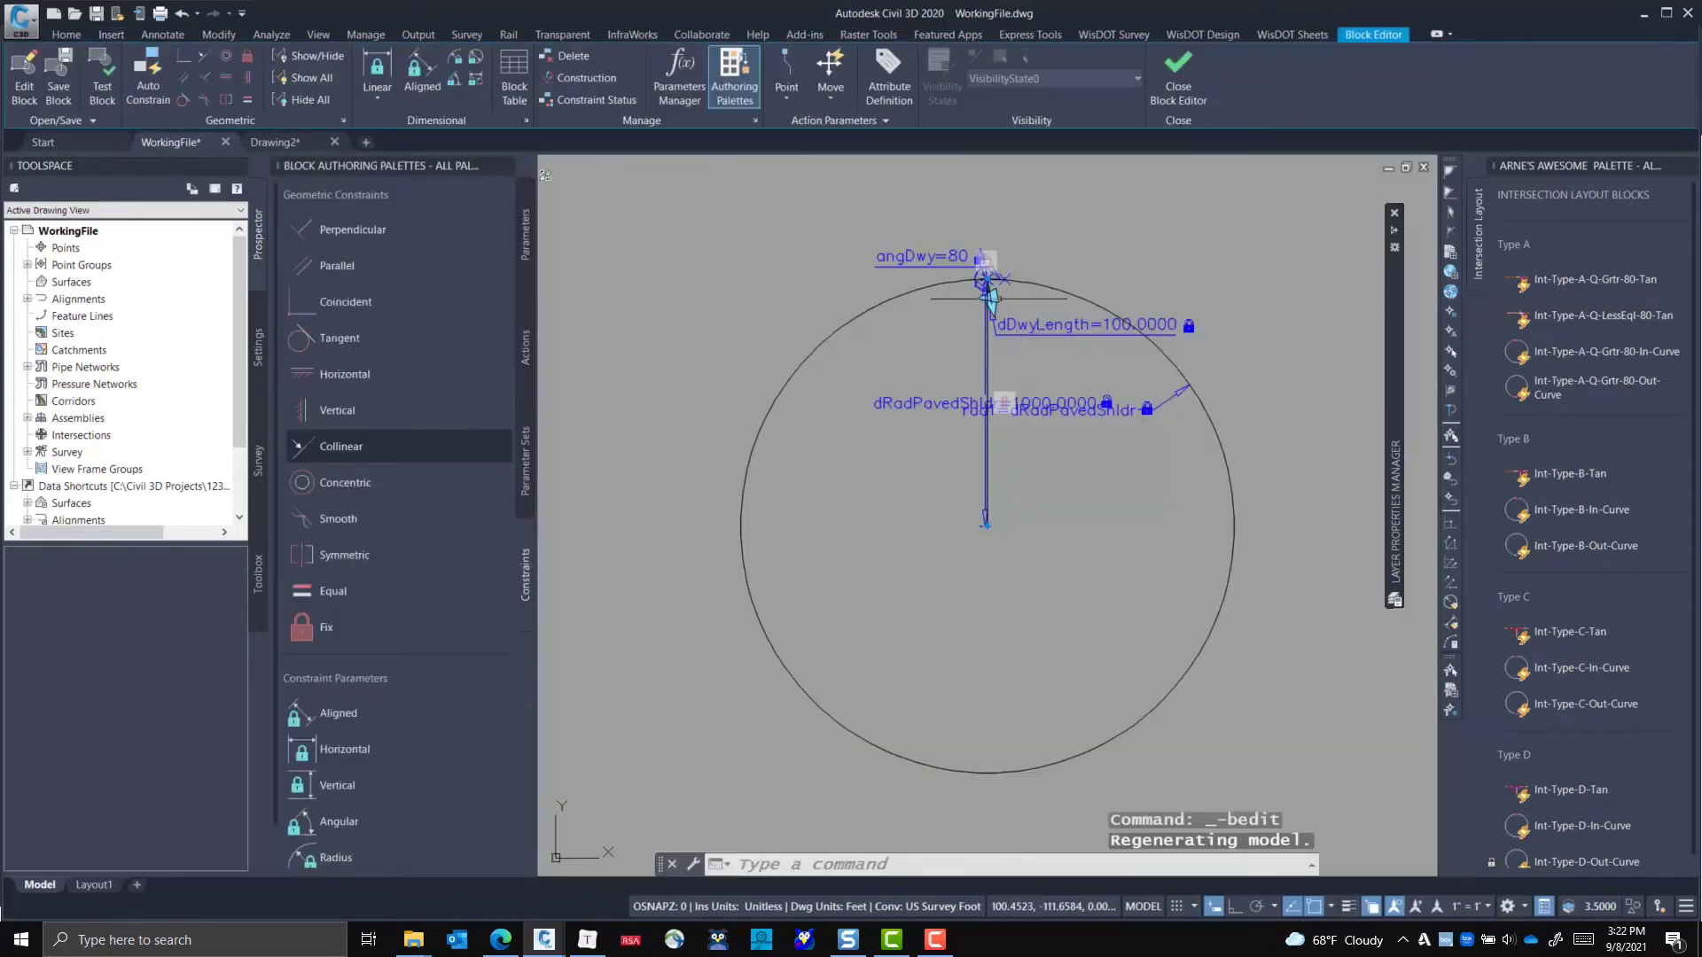
# - Draw a short, slightly inclined line about 25 units long to the left of the driveway line, beneath the arc
pyautogui.scroll(3, 962, 440)
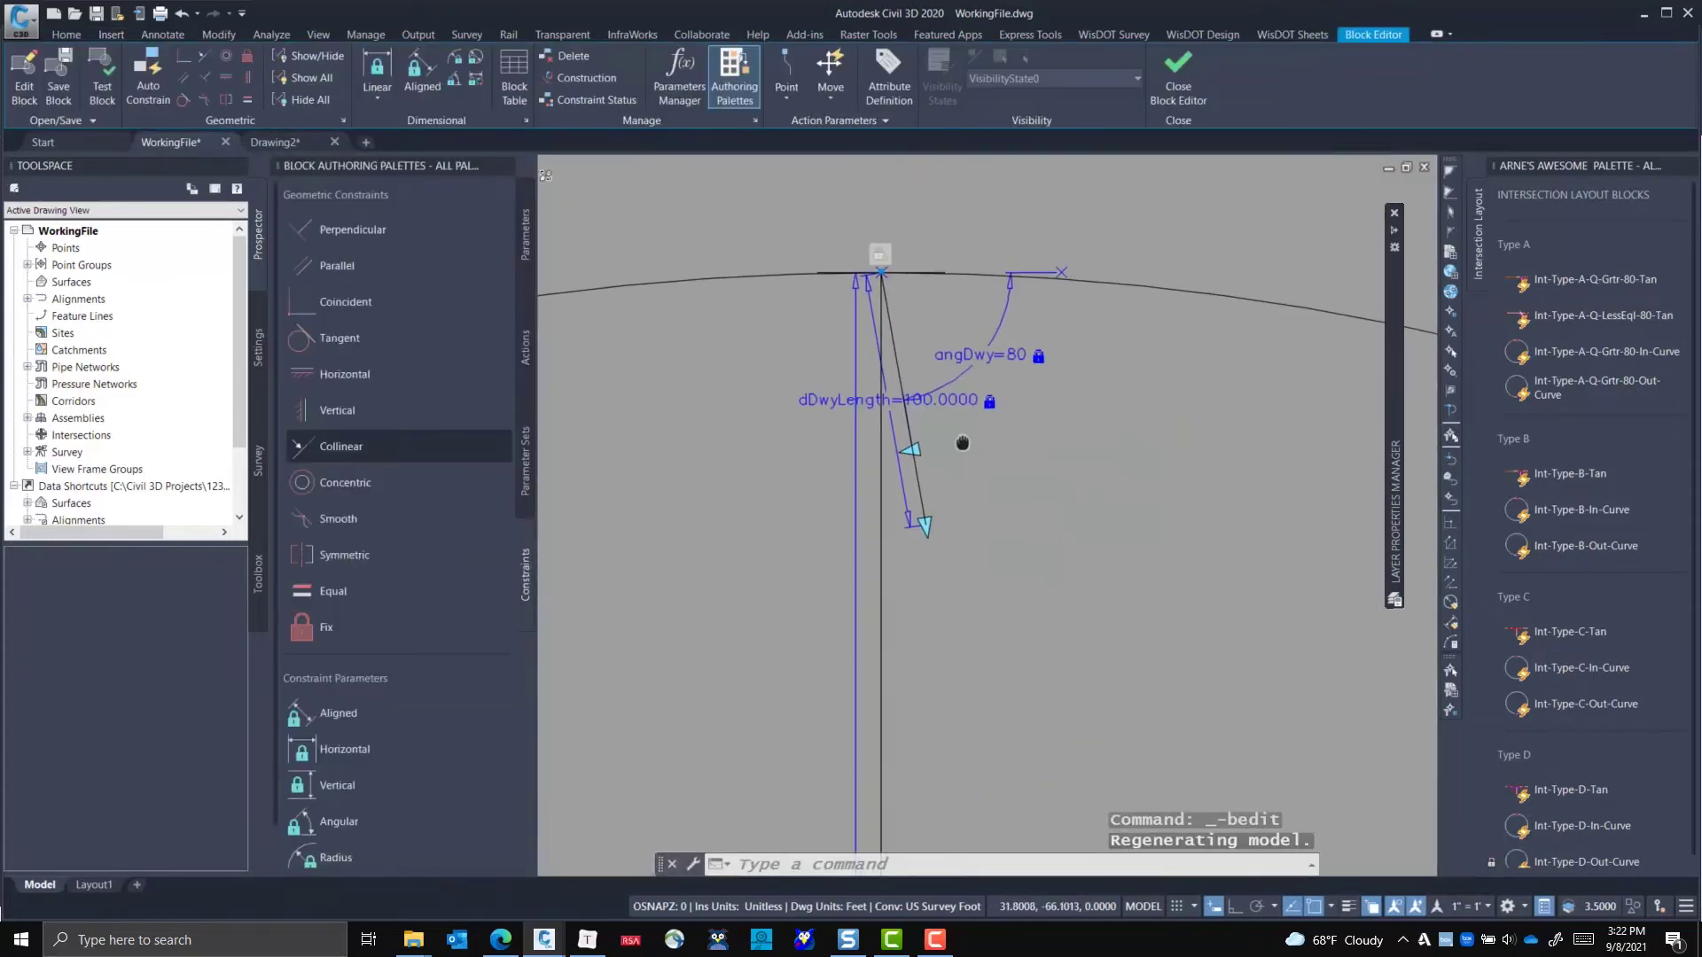
pyautogui.write('l')
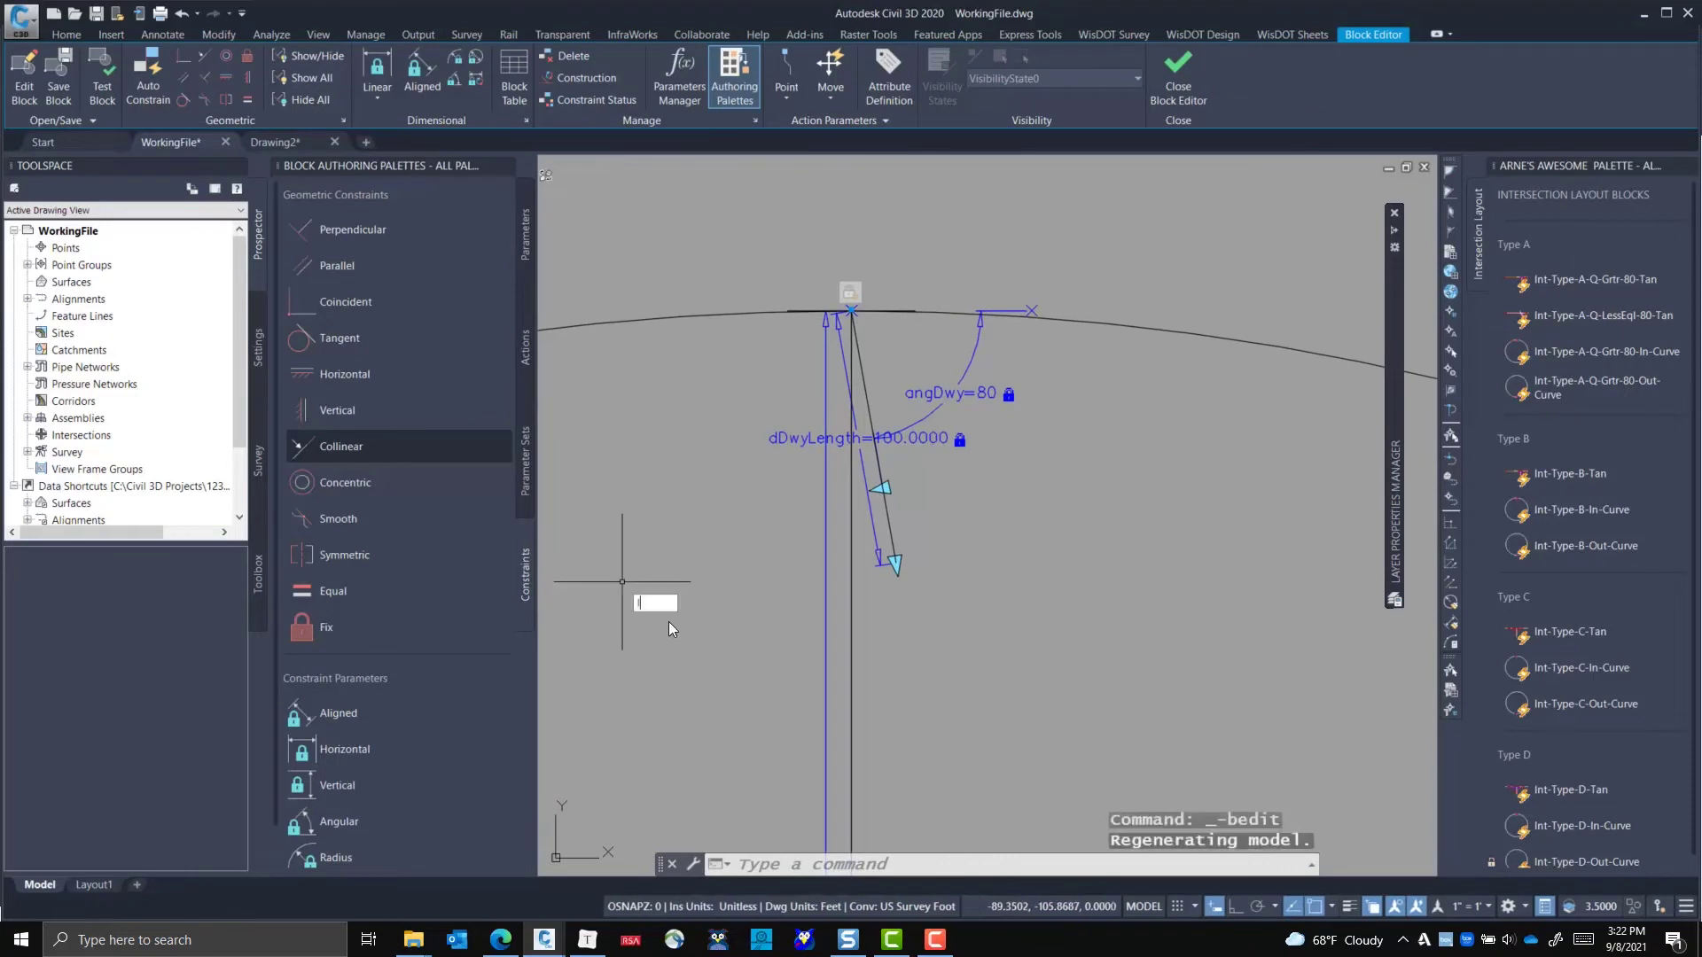
pyautogui.press('Return')
pyautogui.click(647, 587)
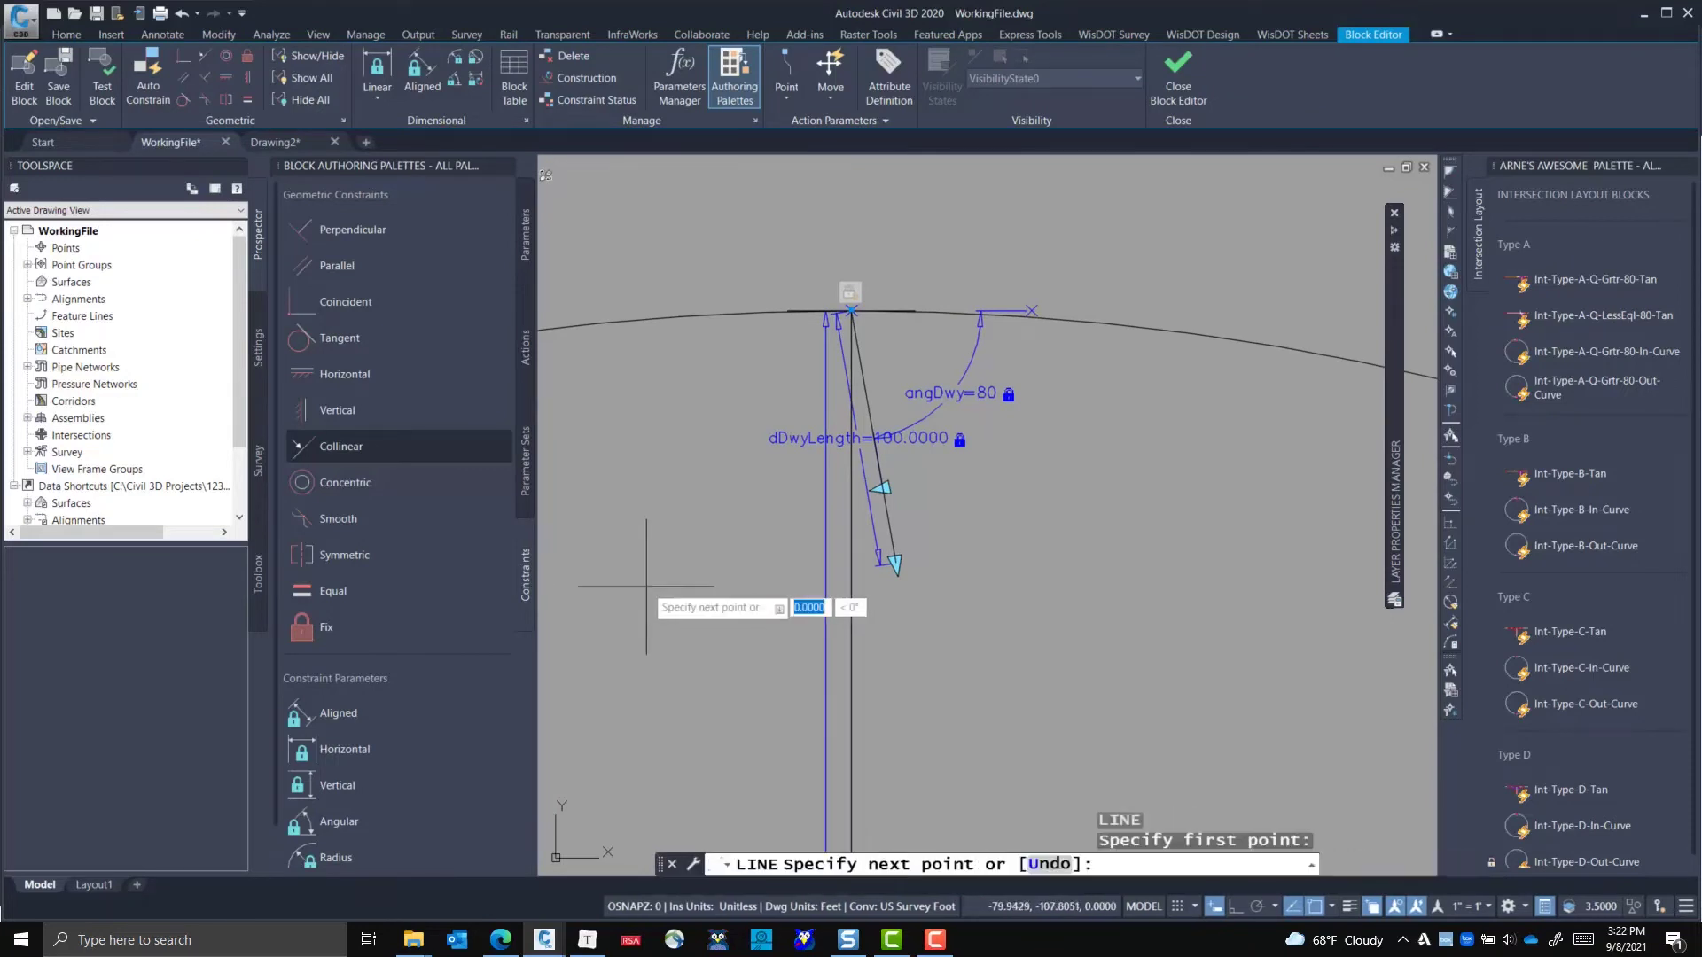
pyautogui.click(693, 566)
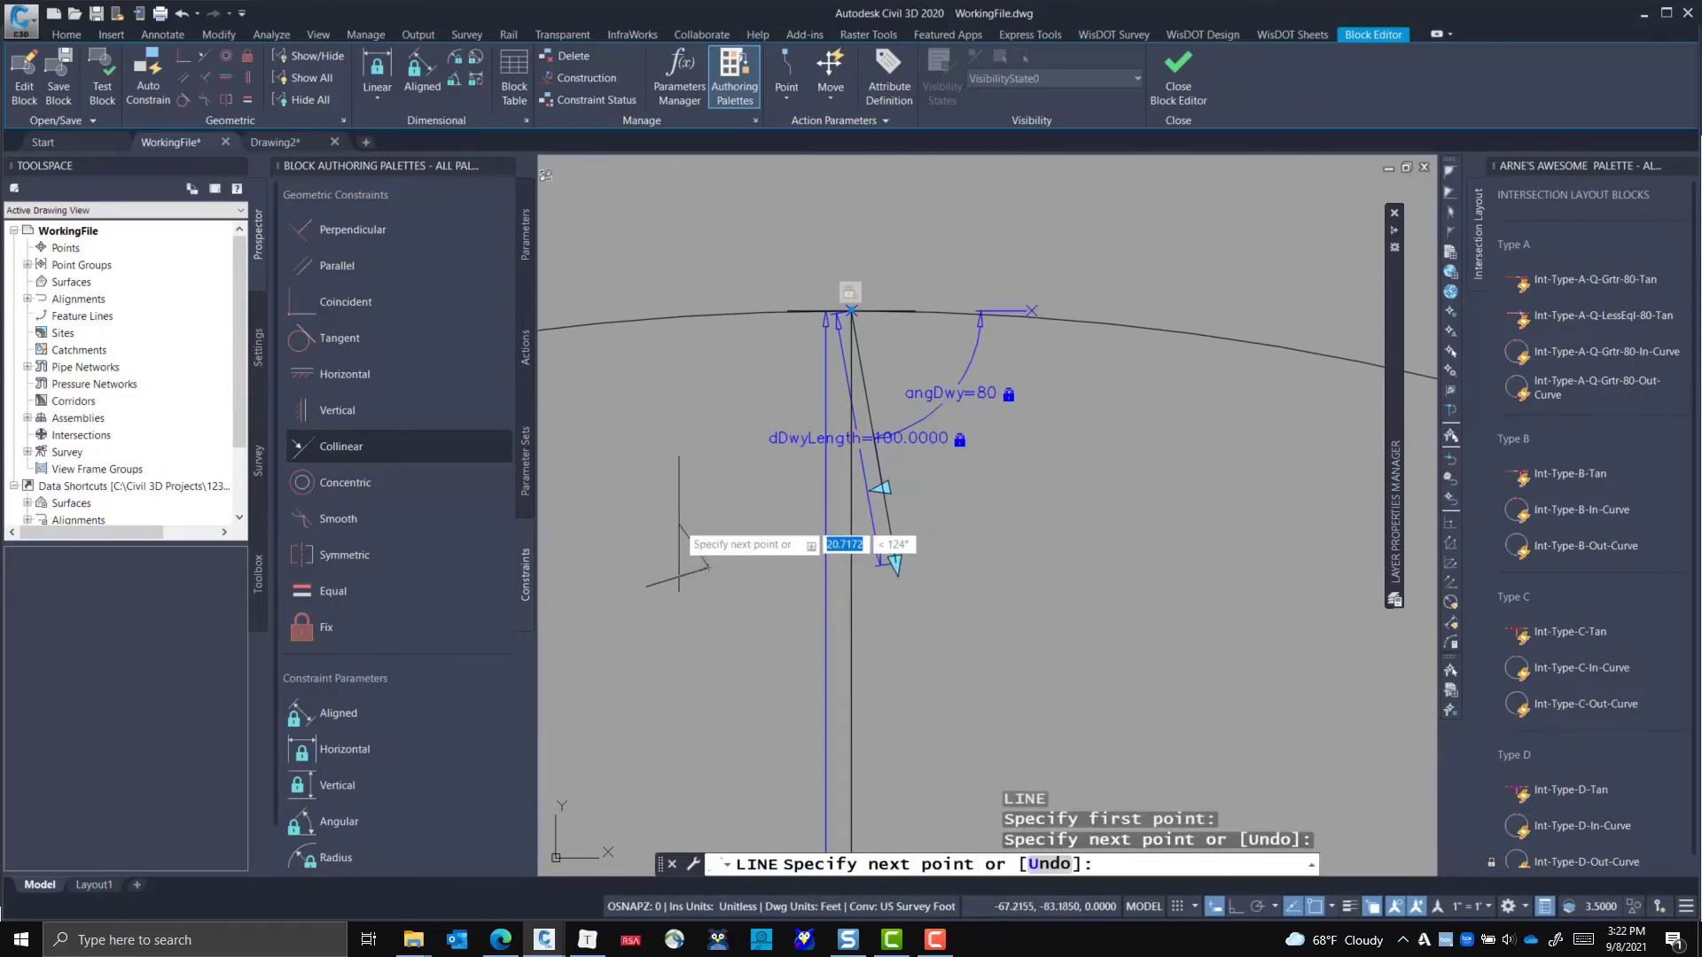
pyautogui.press('Return')
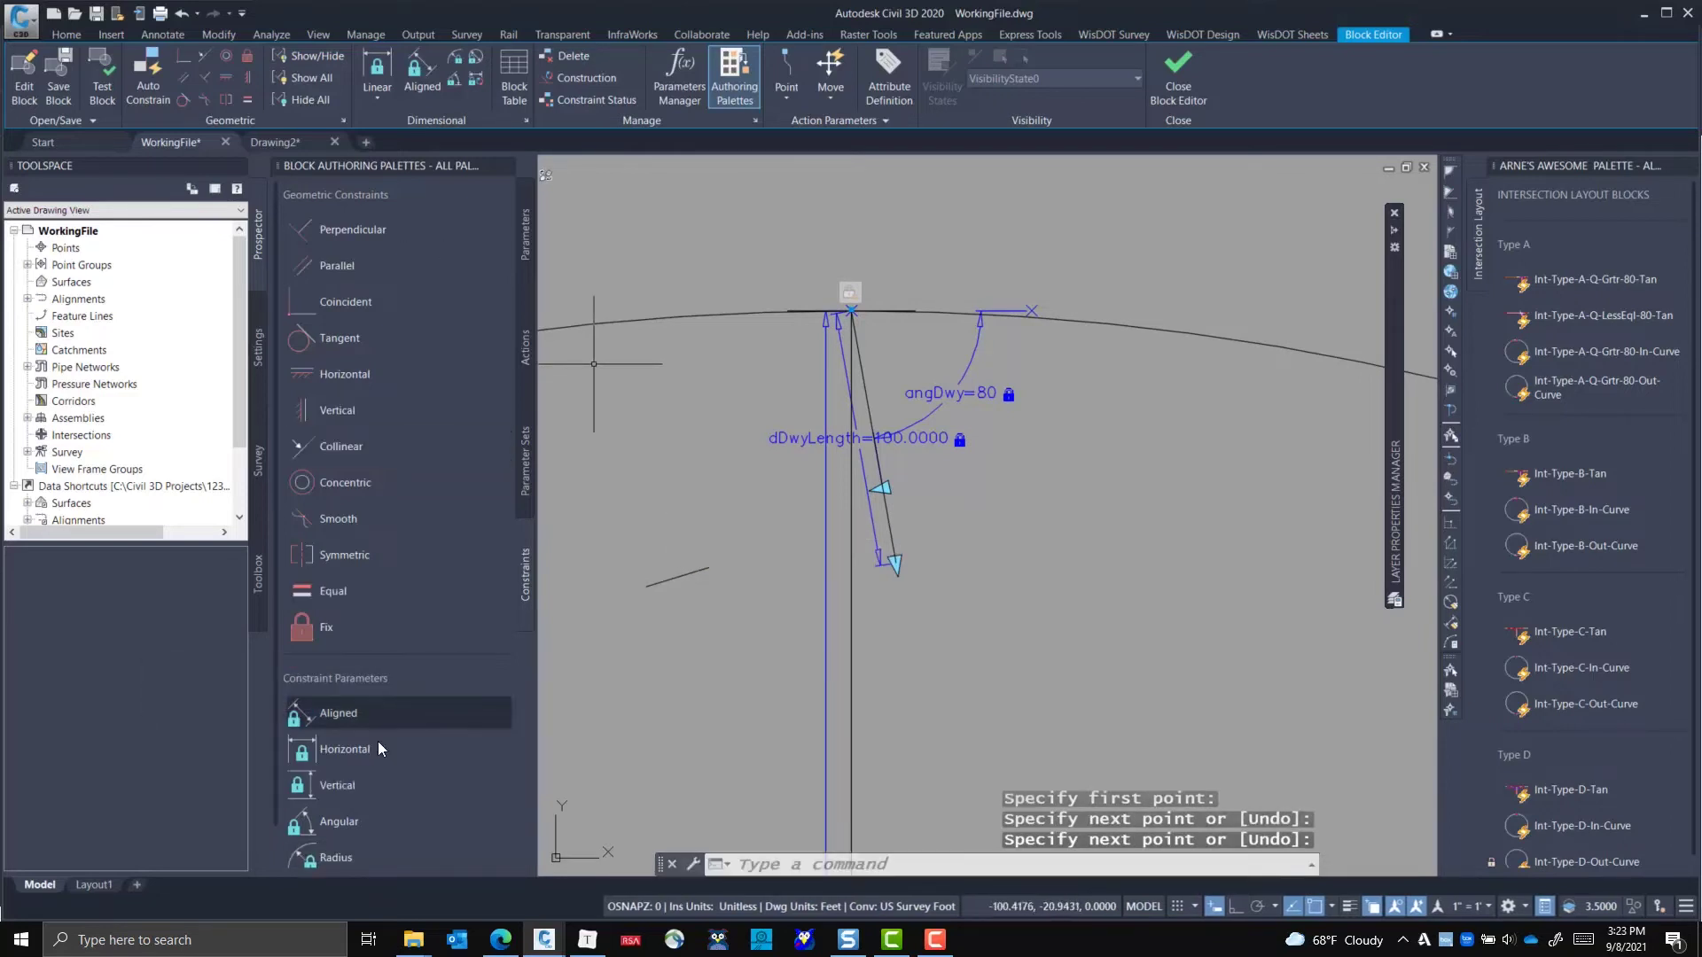
# - Add an aligned constraint parameter to the short line and set its value to 10
pyautogui.click(345, 713)
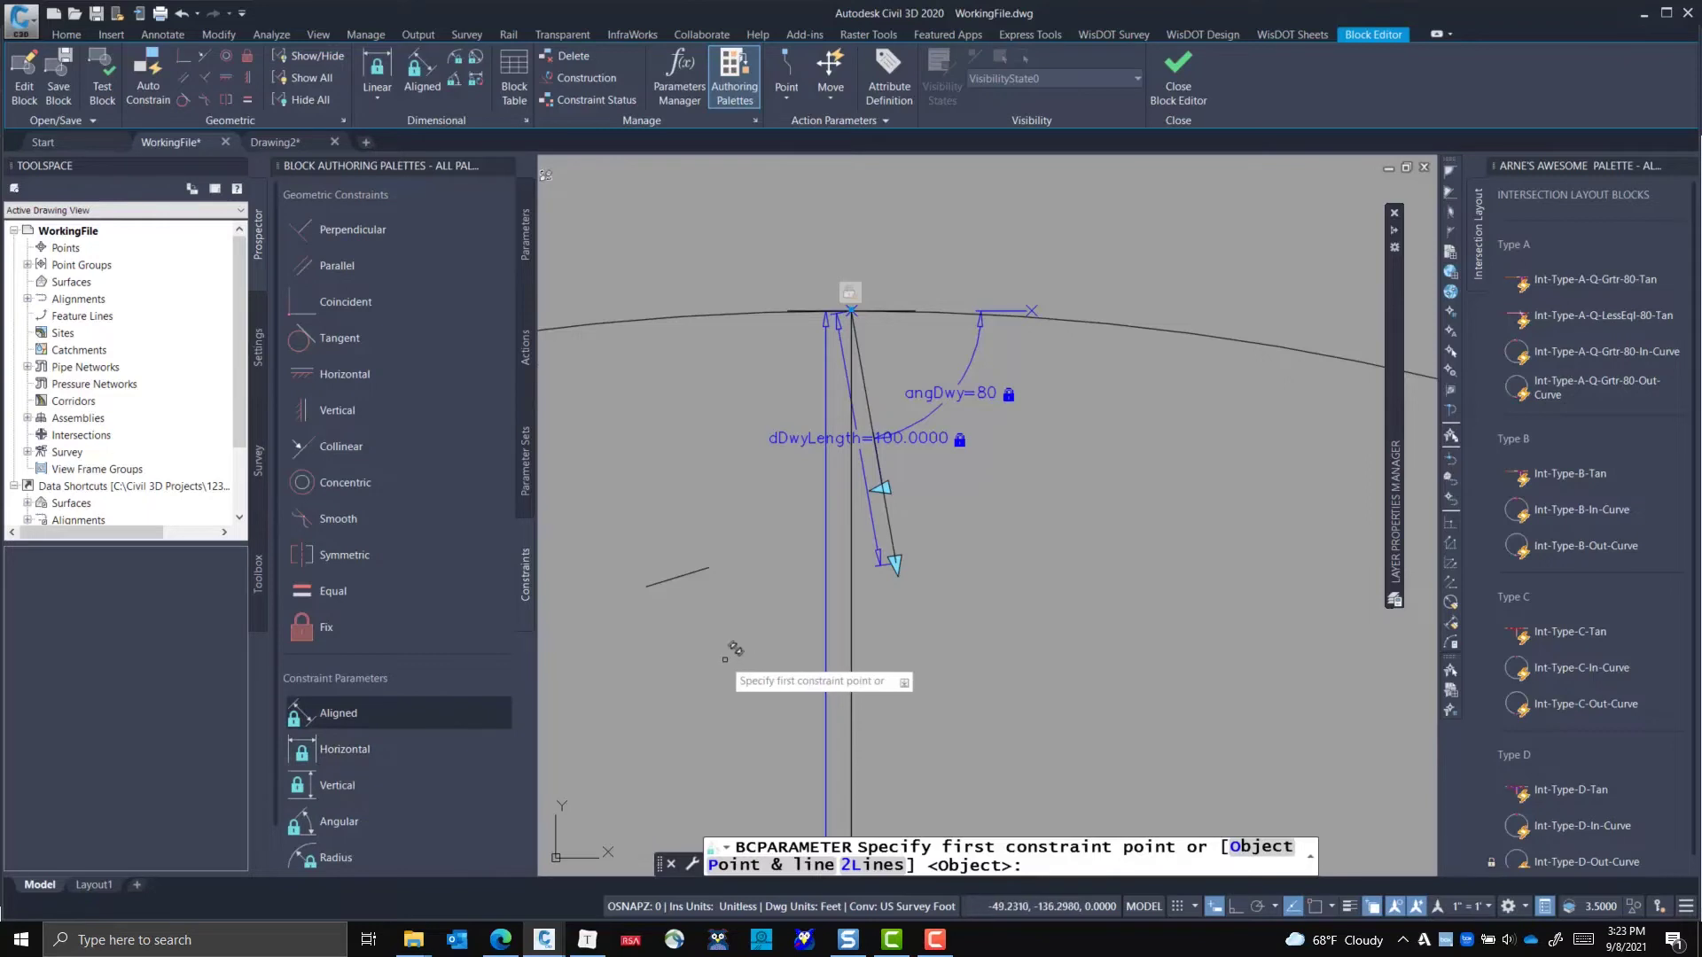
pyautogui.press('Return')
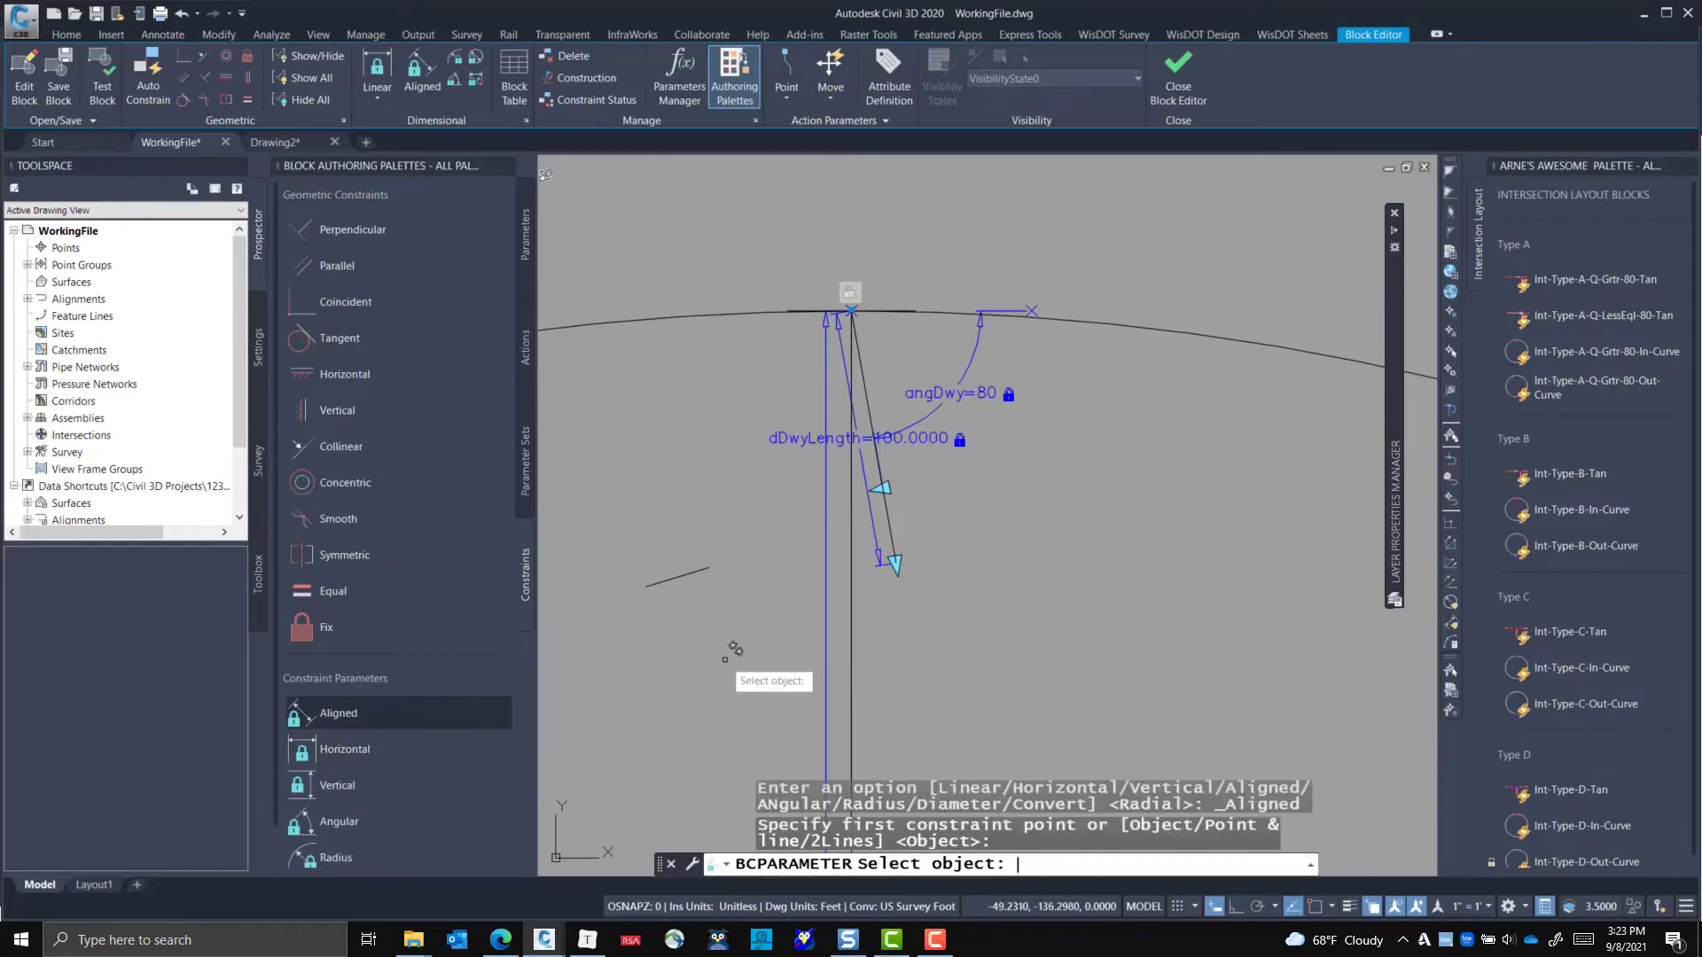
pyautogui.click(690, 567)
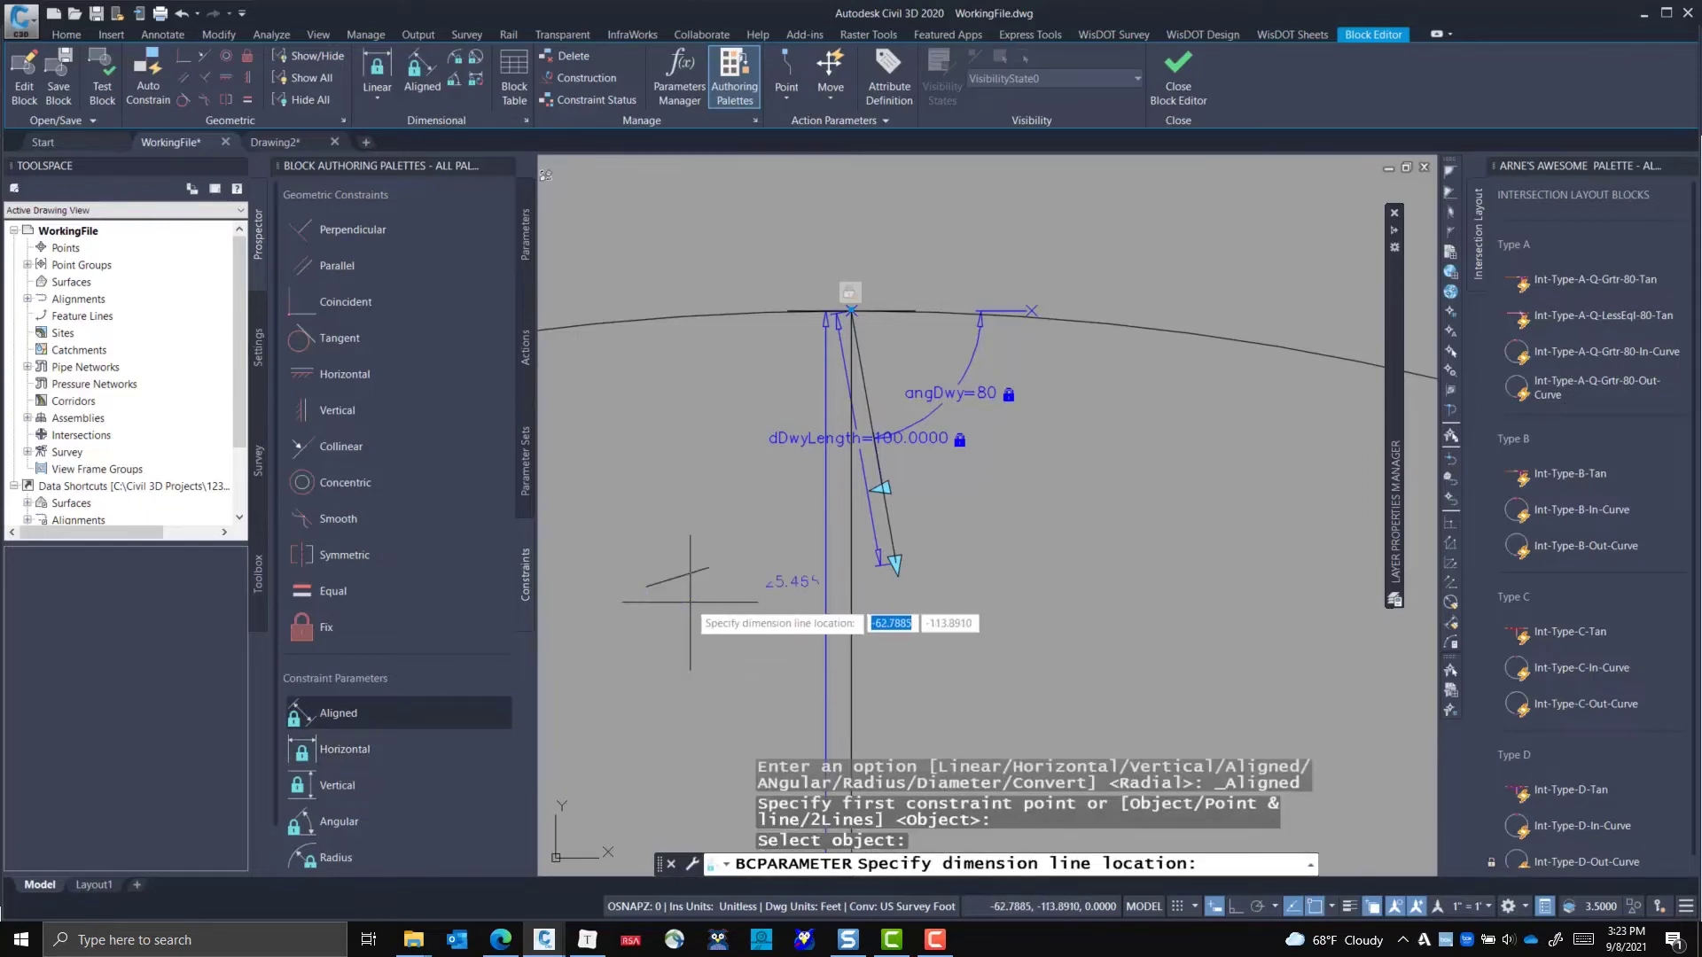
pyautogui.click(689, 601)
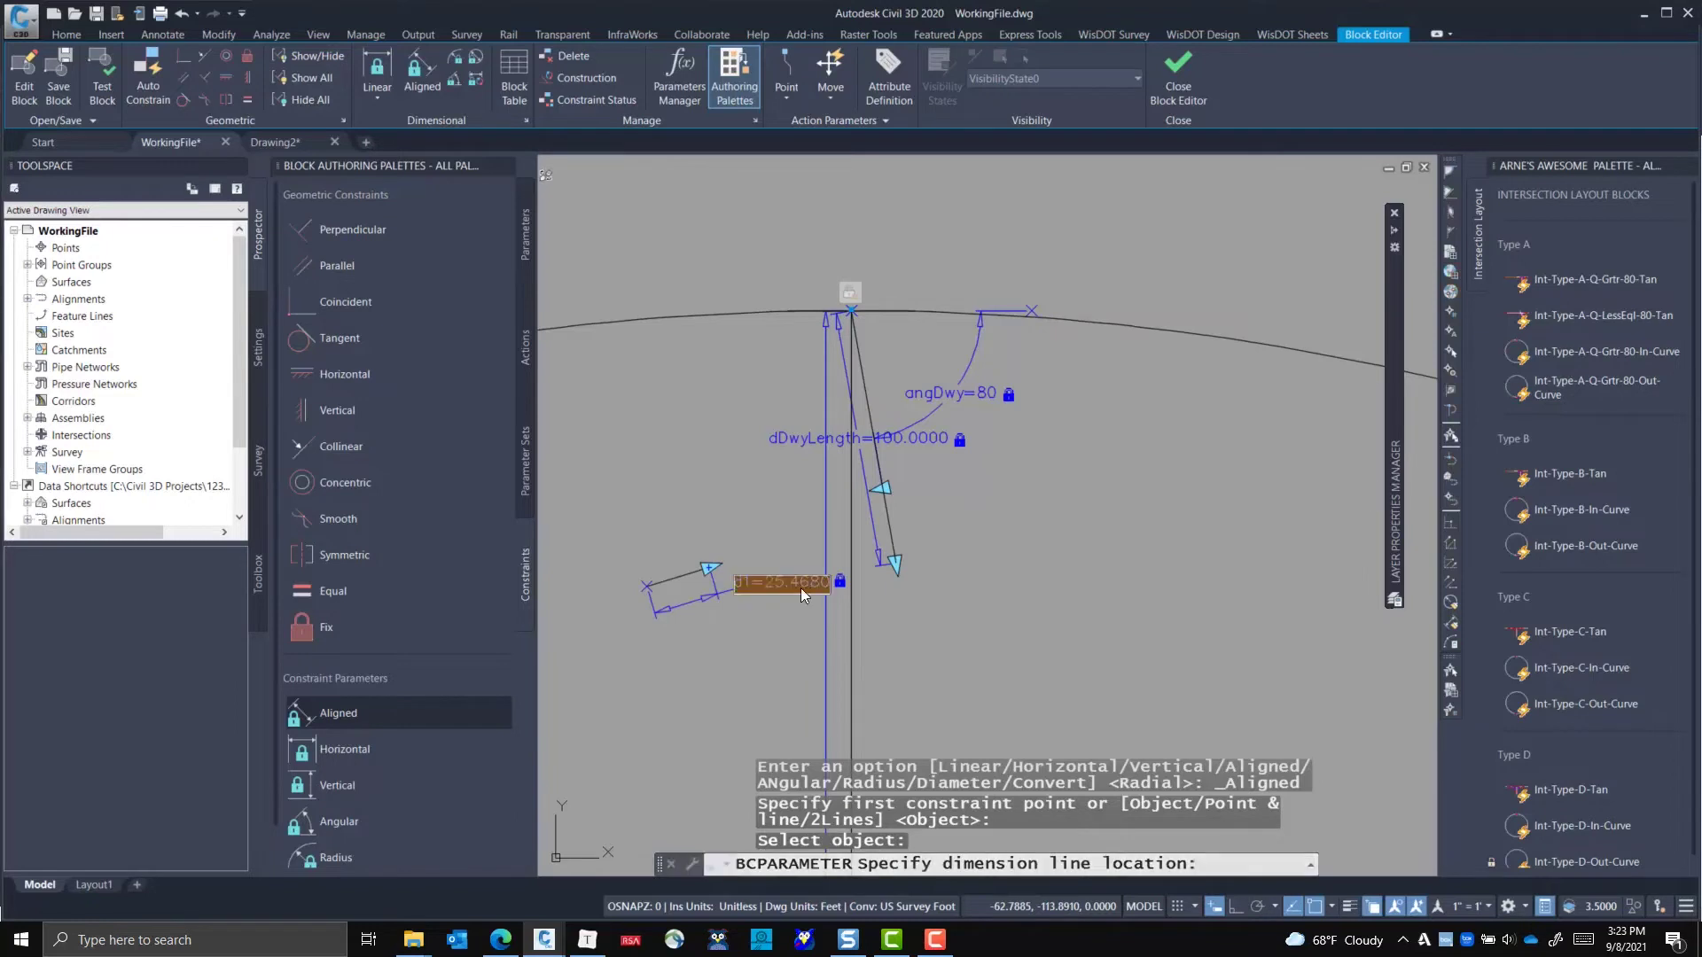
pyautogui.moveTo(762, 583); pyautogui.dragTo(854, 586)
pyautogui.write('10')
pyautogui.press('Return')
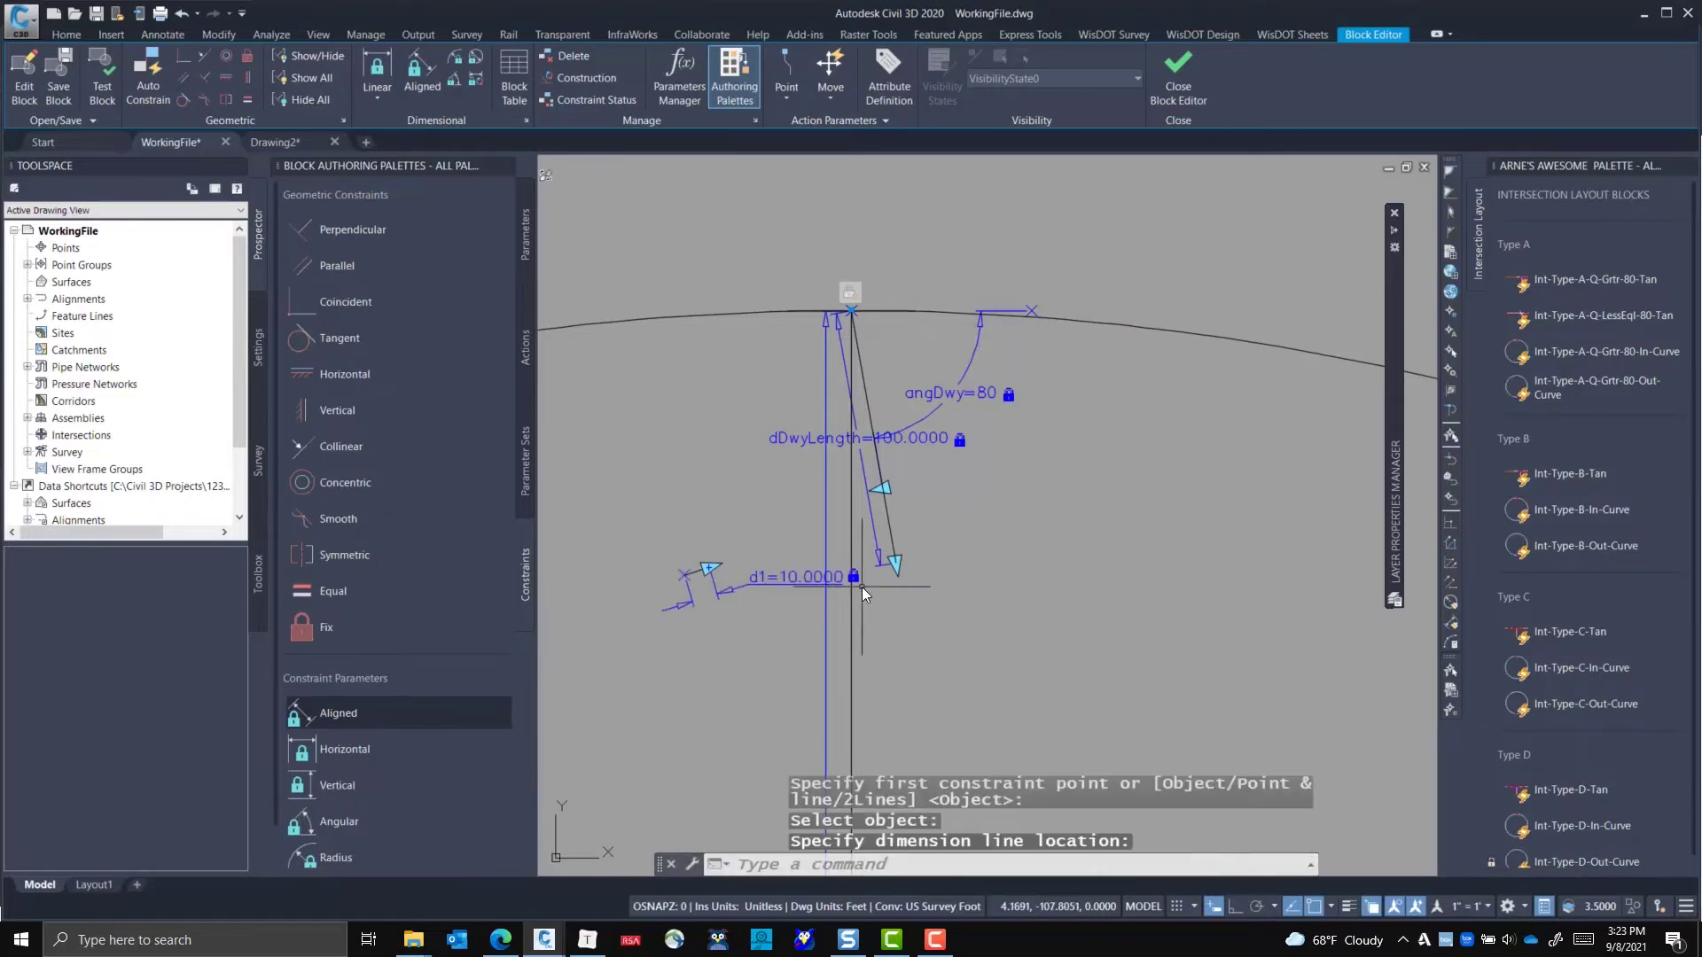
# - Stretch the short line's left endpoint past its right end, towards the driveway line
pyautogui.scroll(2, 704, 572)
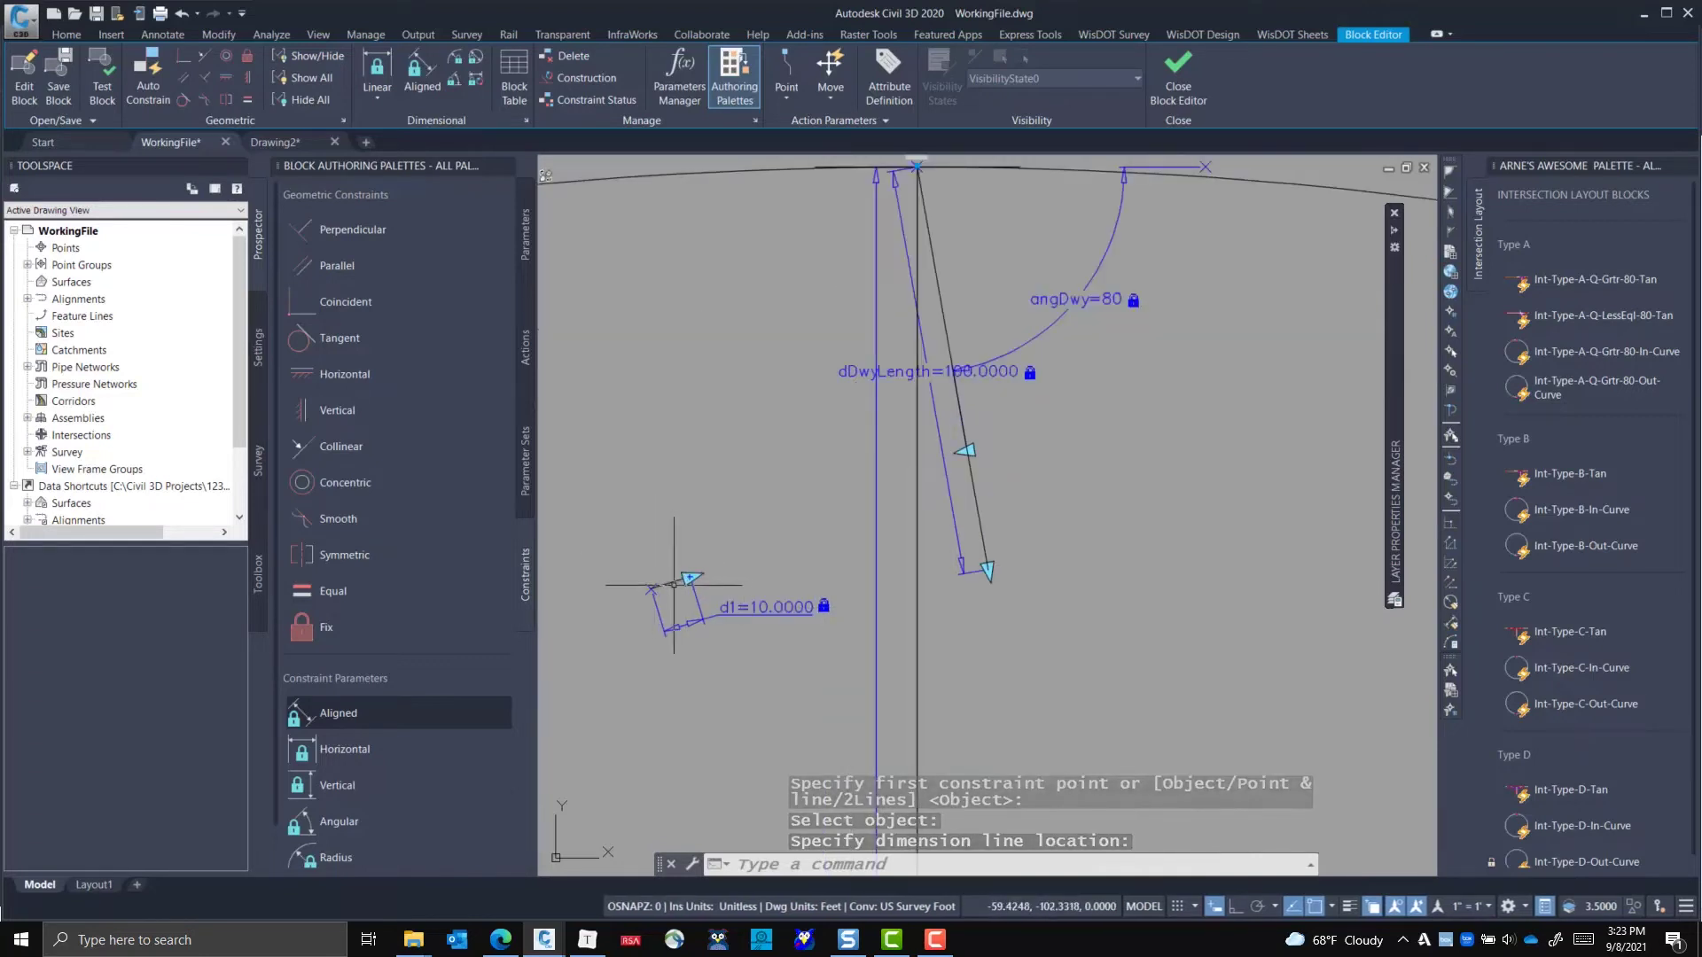
pyautogui.click(669, 577)
pyautogui.click(651, 587)
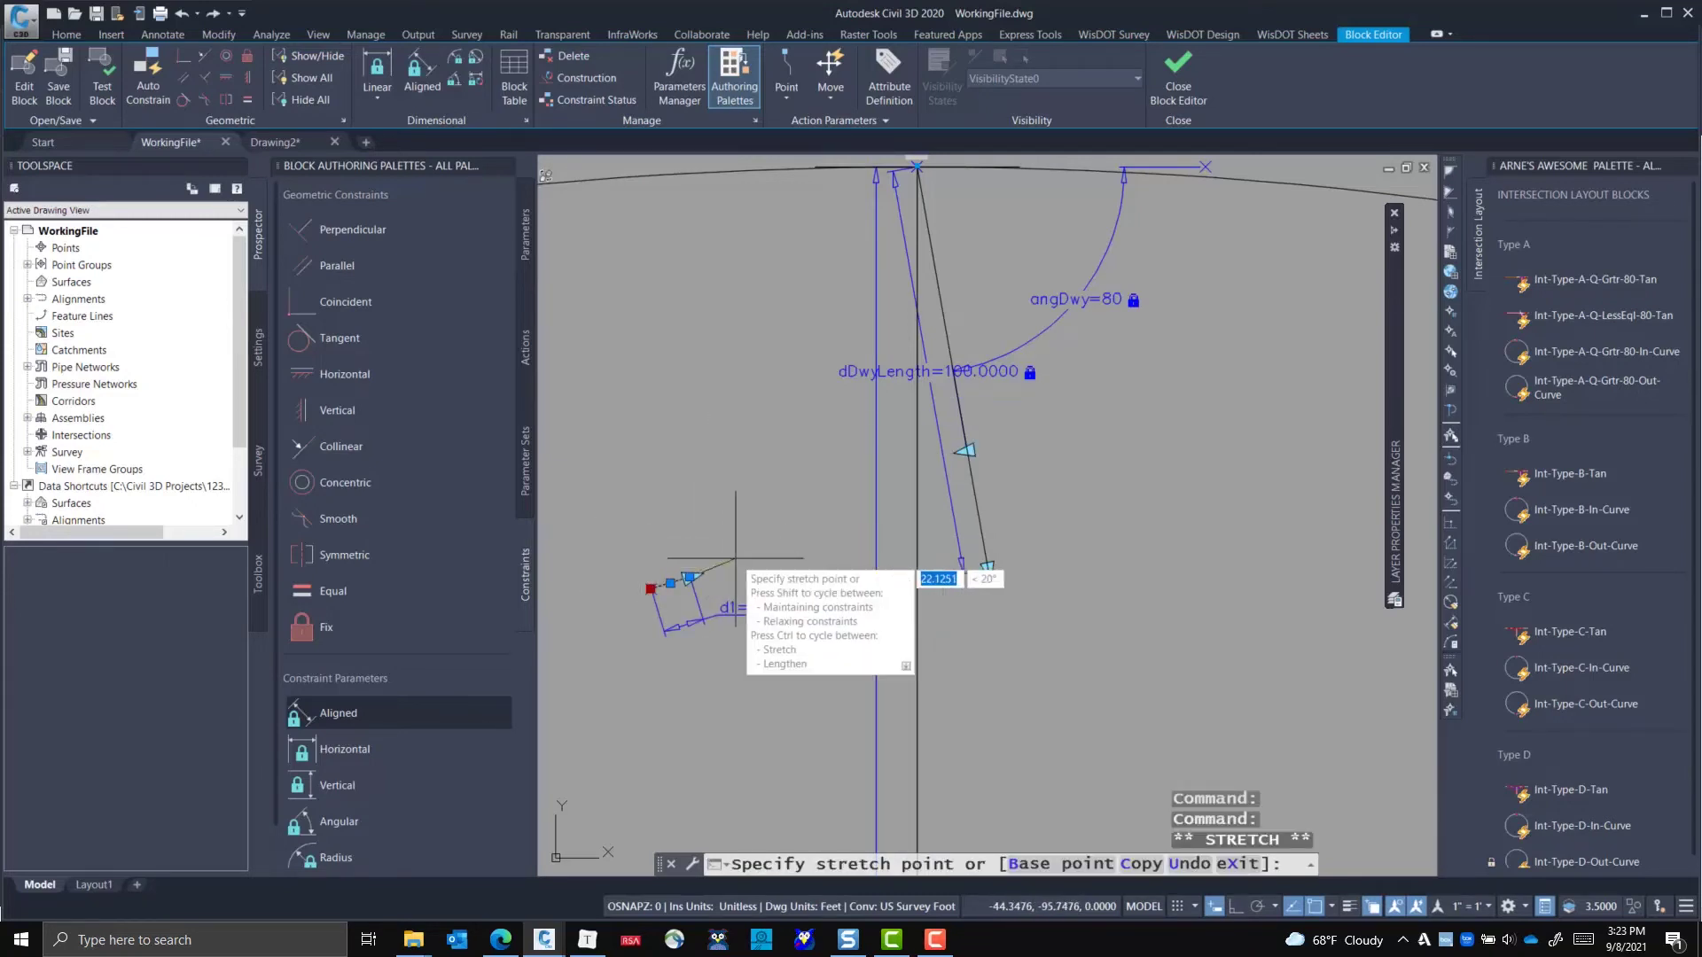
pyautogui.click(735, 559)
pyautogui.scroll(2, 732, 573)
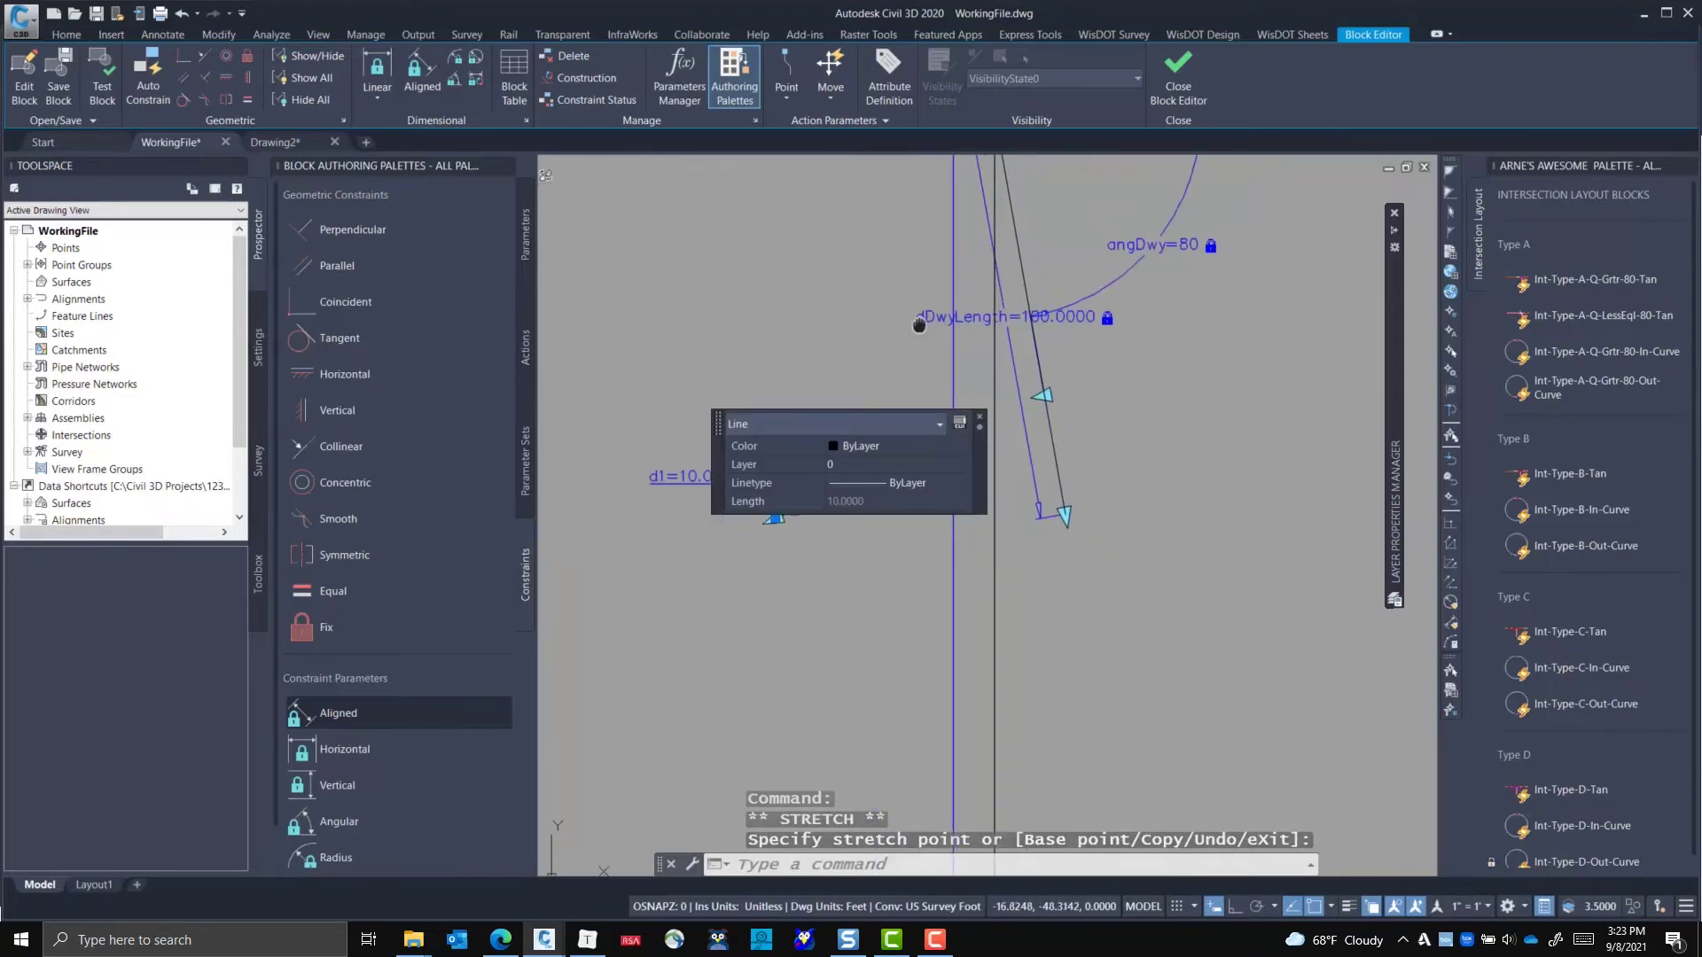
pyautogui.scroll(-2, 787, 394)
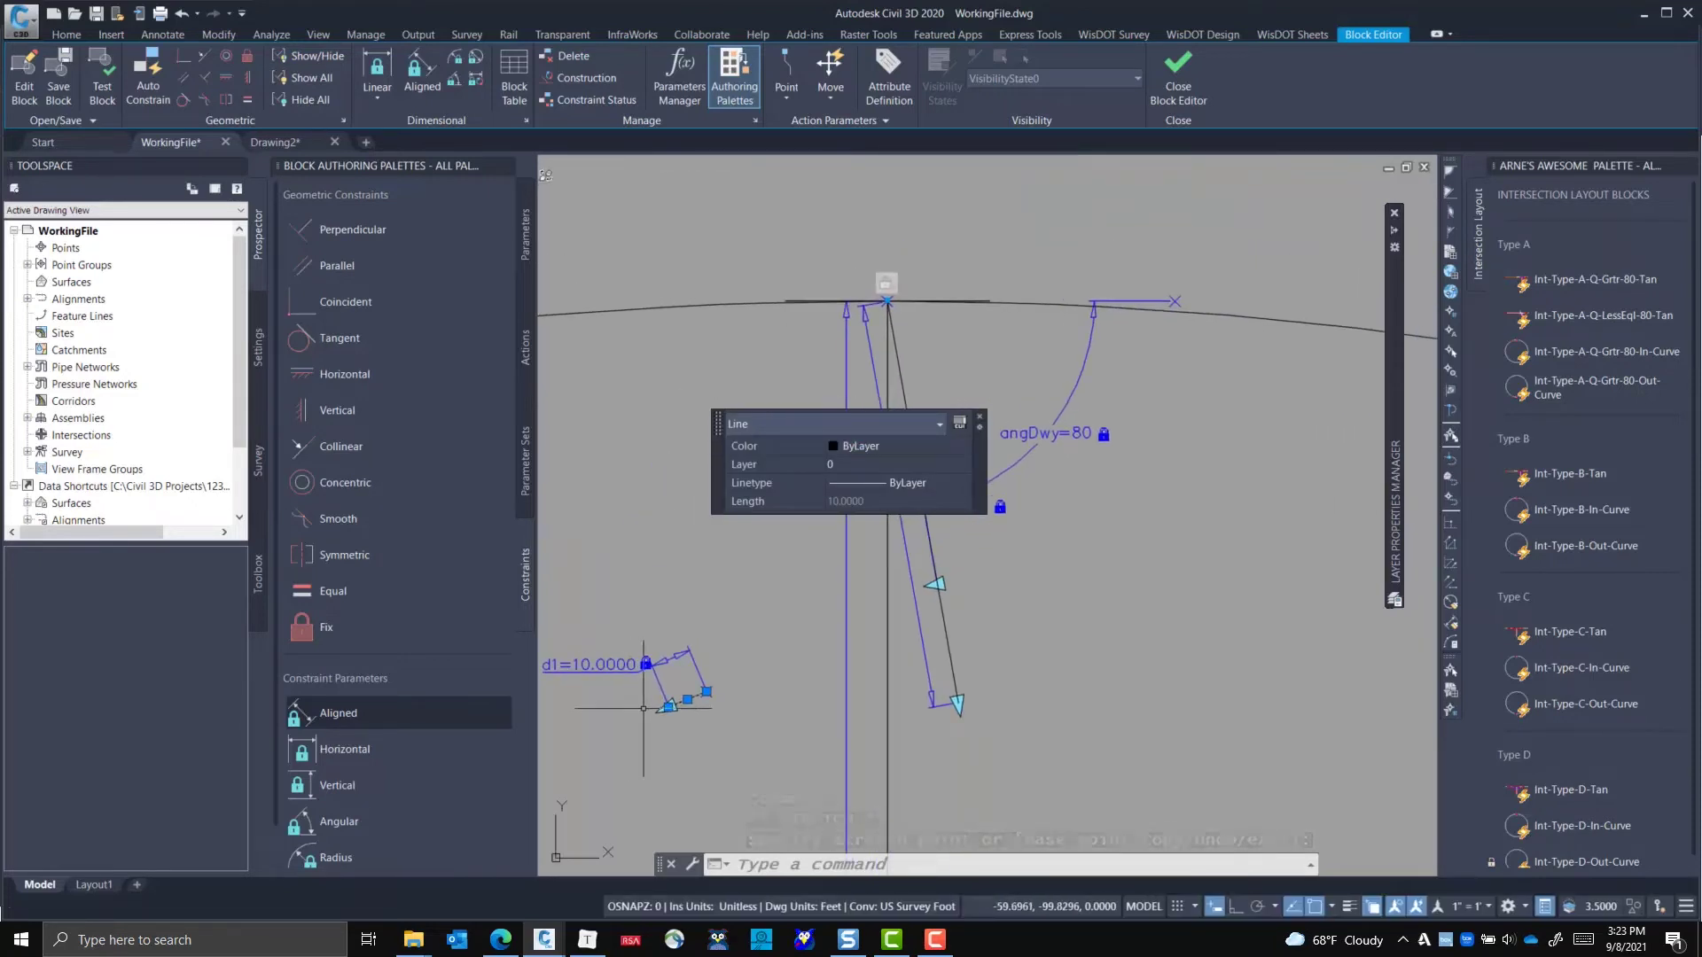
# - Constrain the short line perpendicular to the angled driveway line
pyautogui.press('Escape')
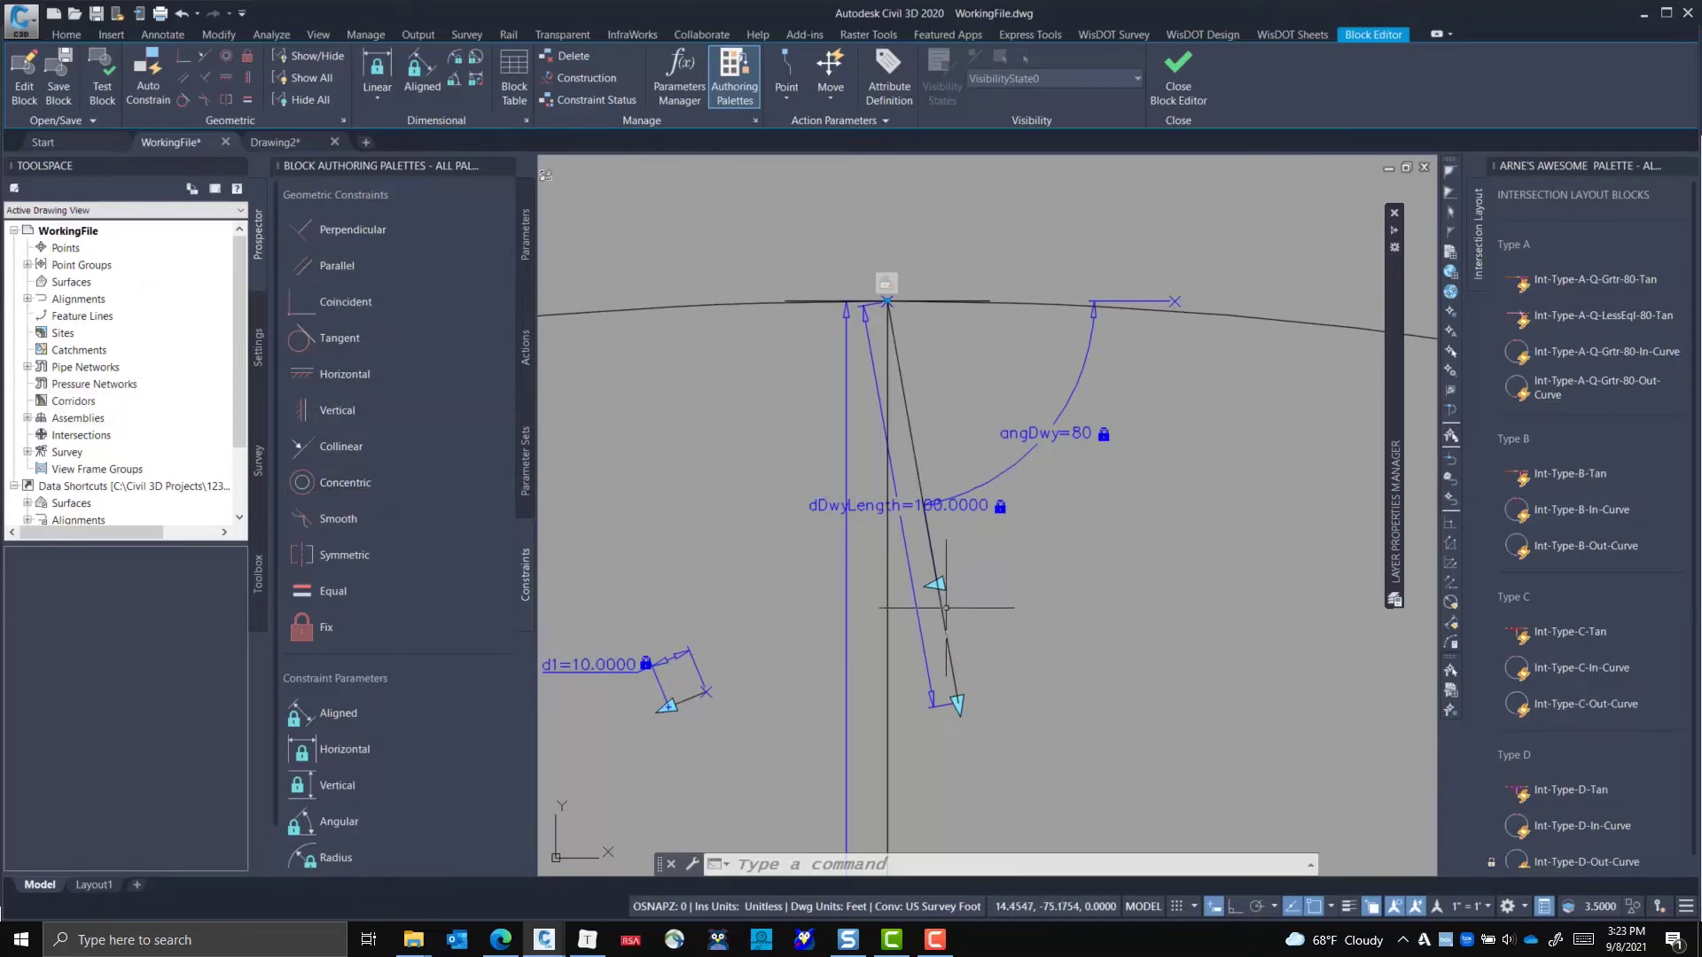
pyautogui.click(360, 232)
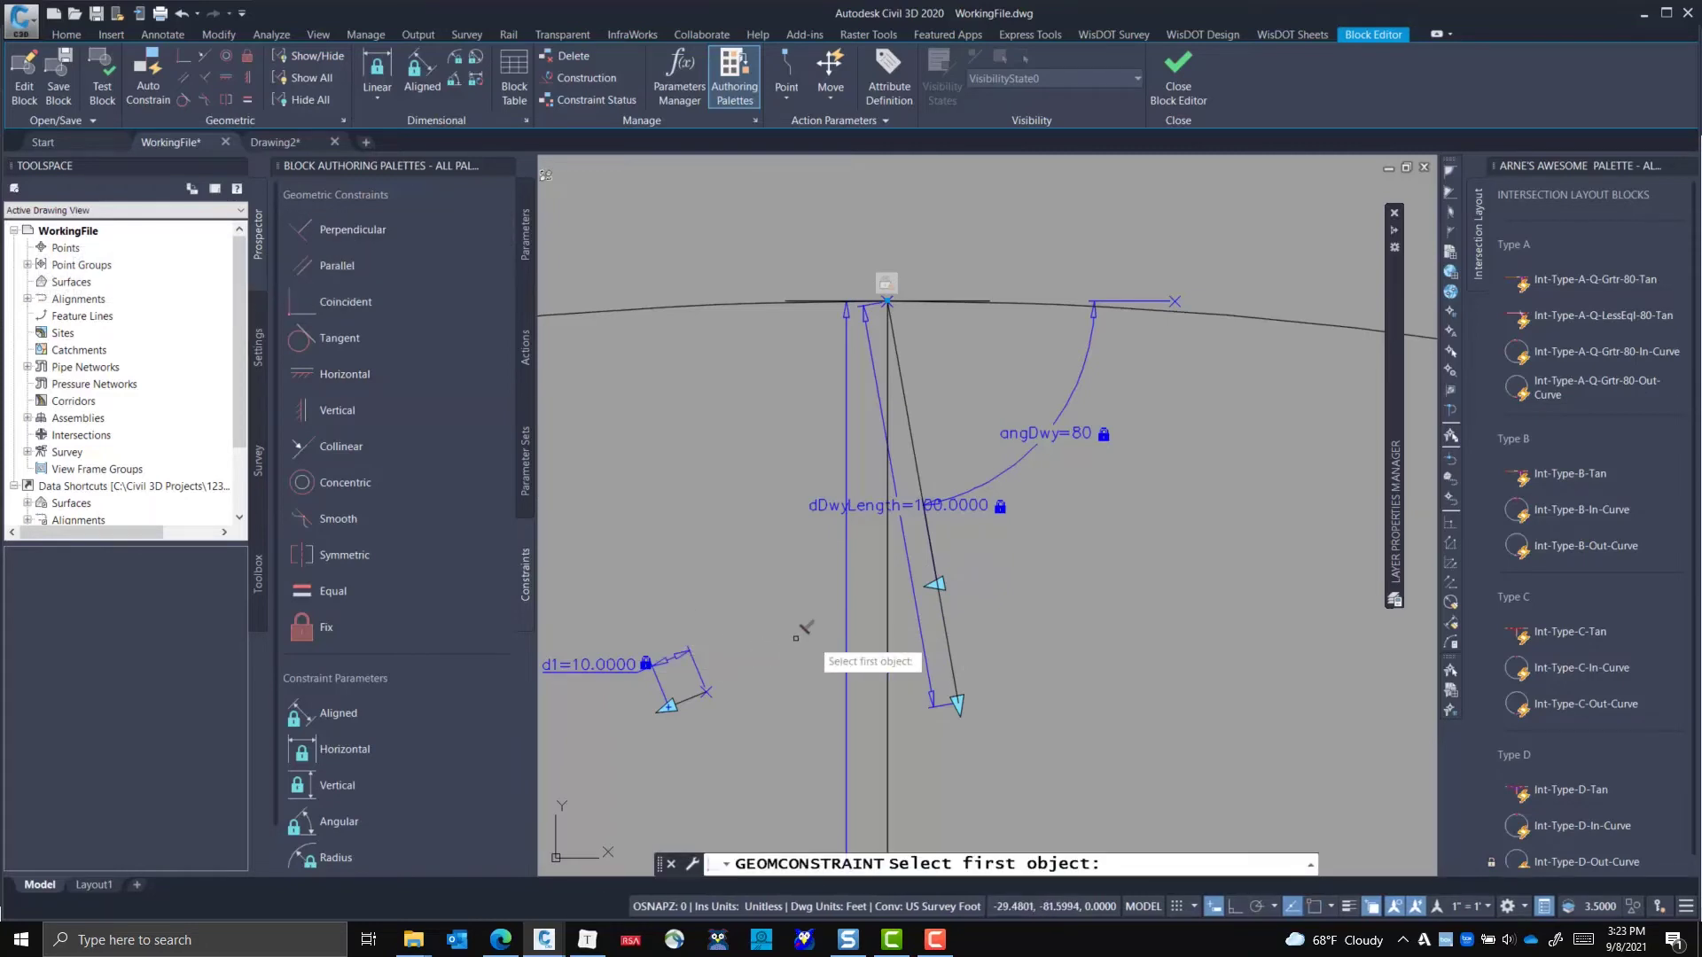
pyautogui.click(947, 652)
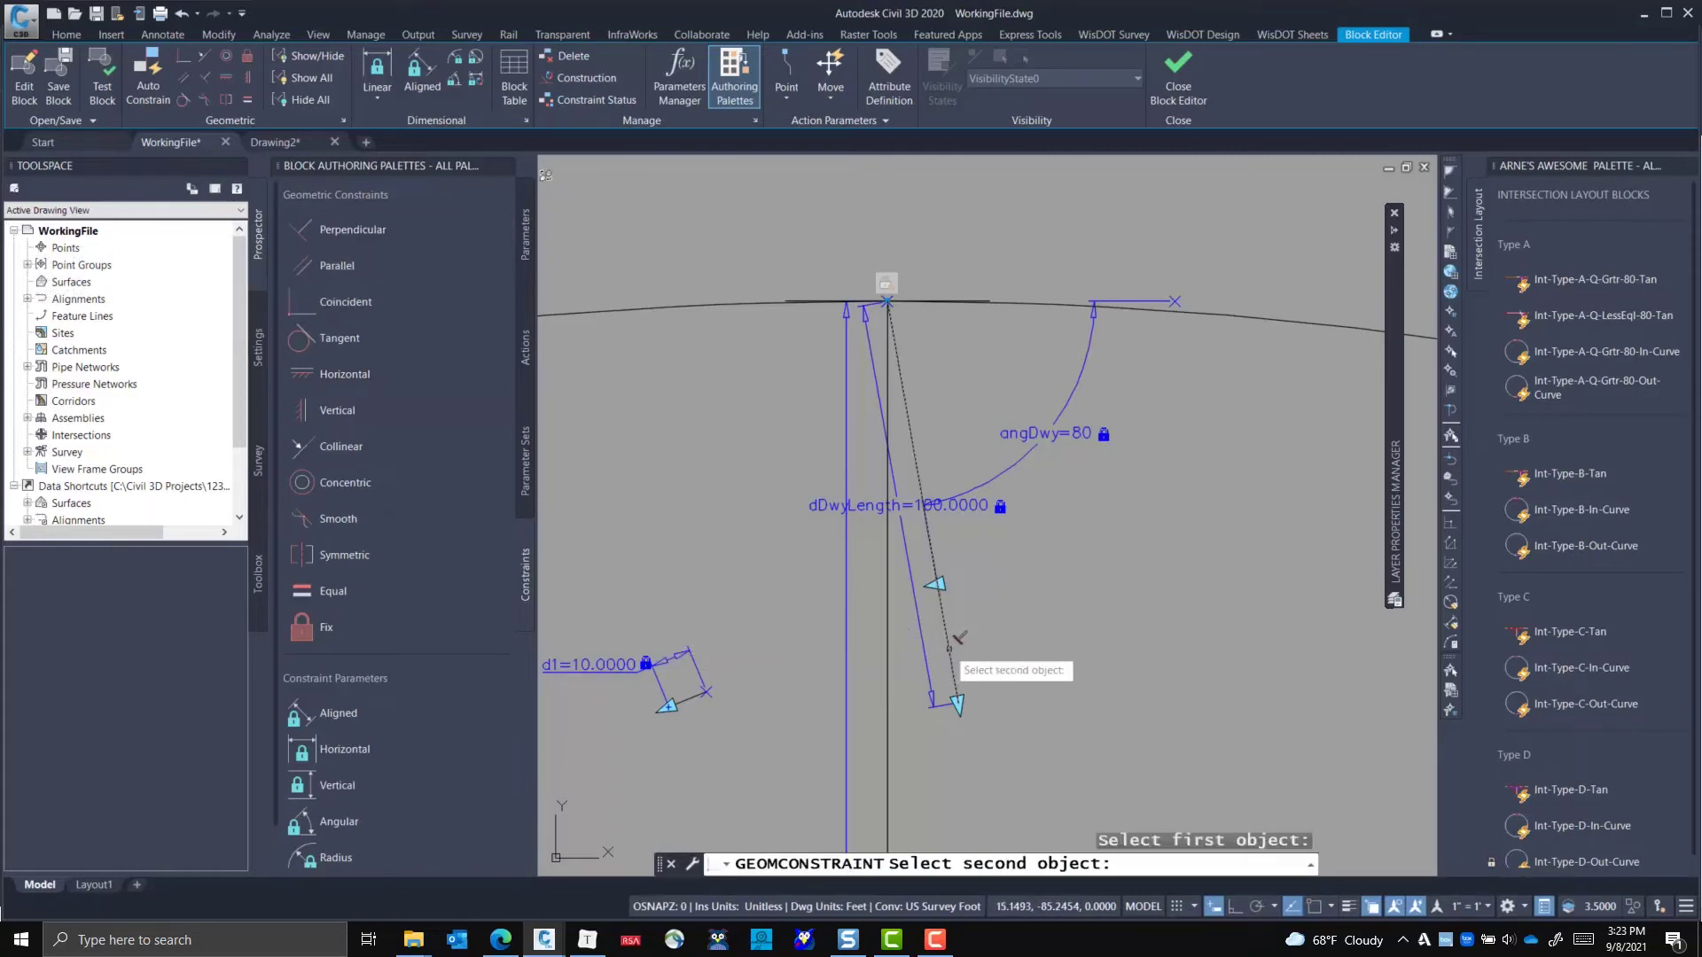
pyautogui.click(703, 685)
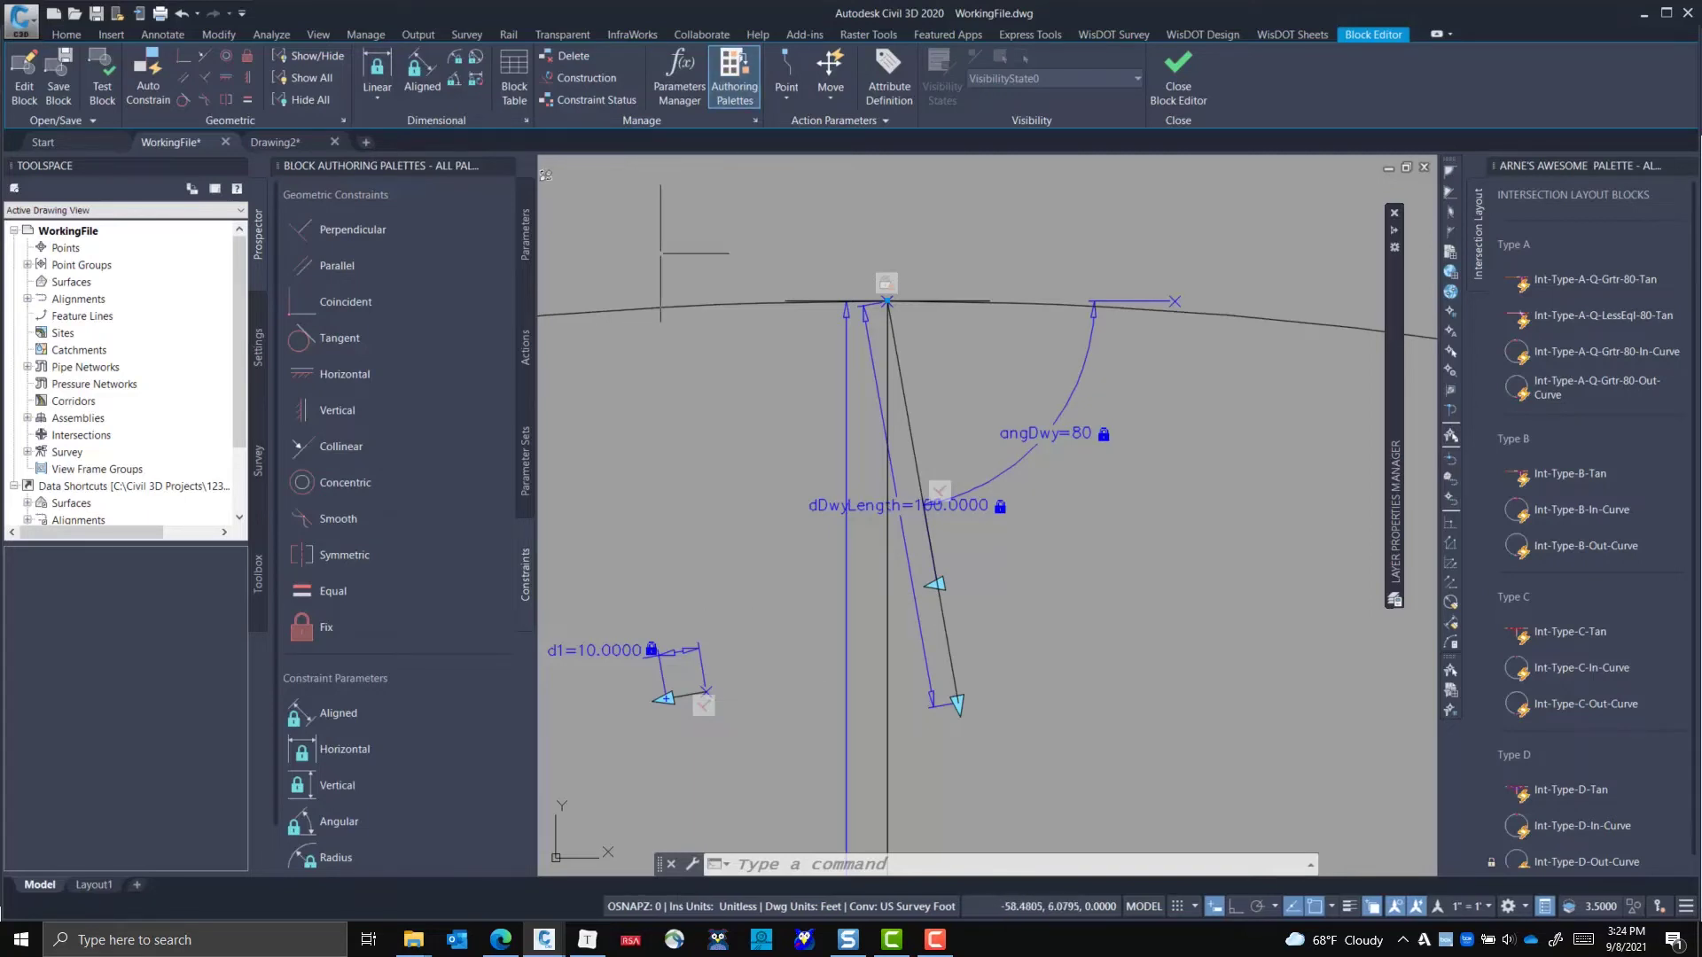
# - Move the short line with the d1 parameter up and to the right, beside the upper half of the driveway line
pyautogui.click(693, 696)
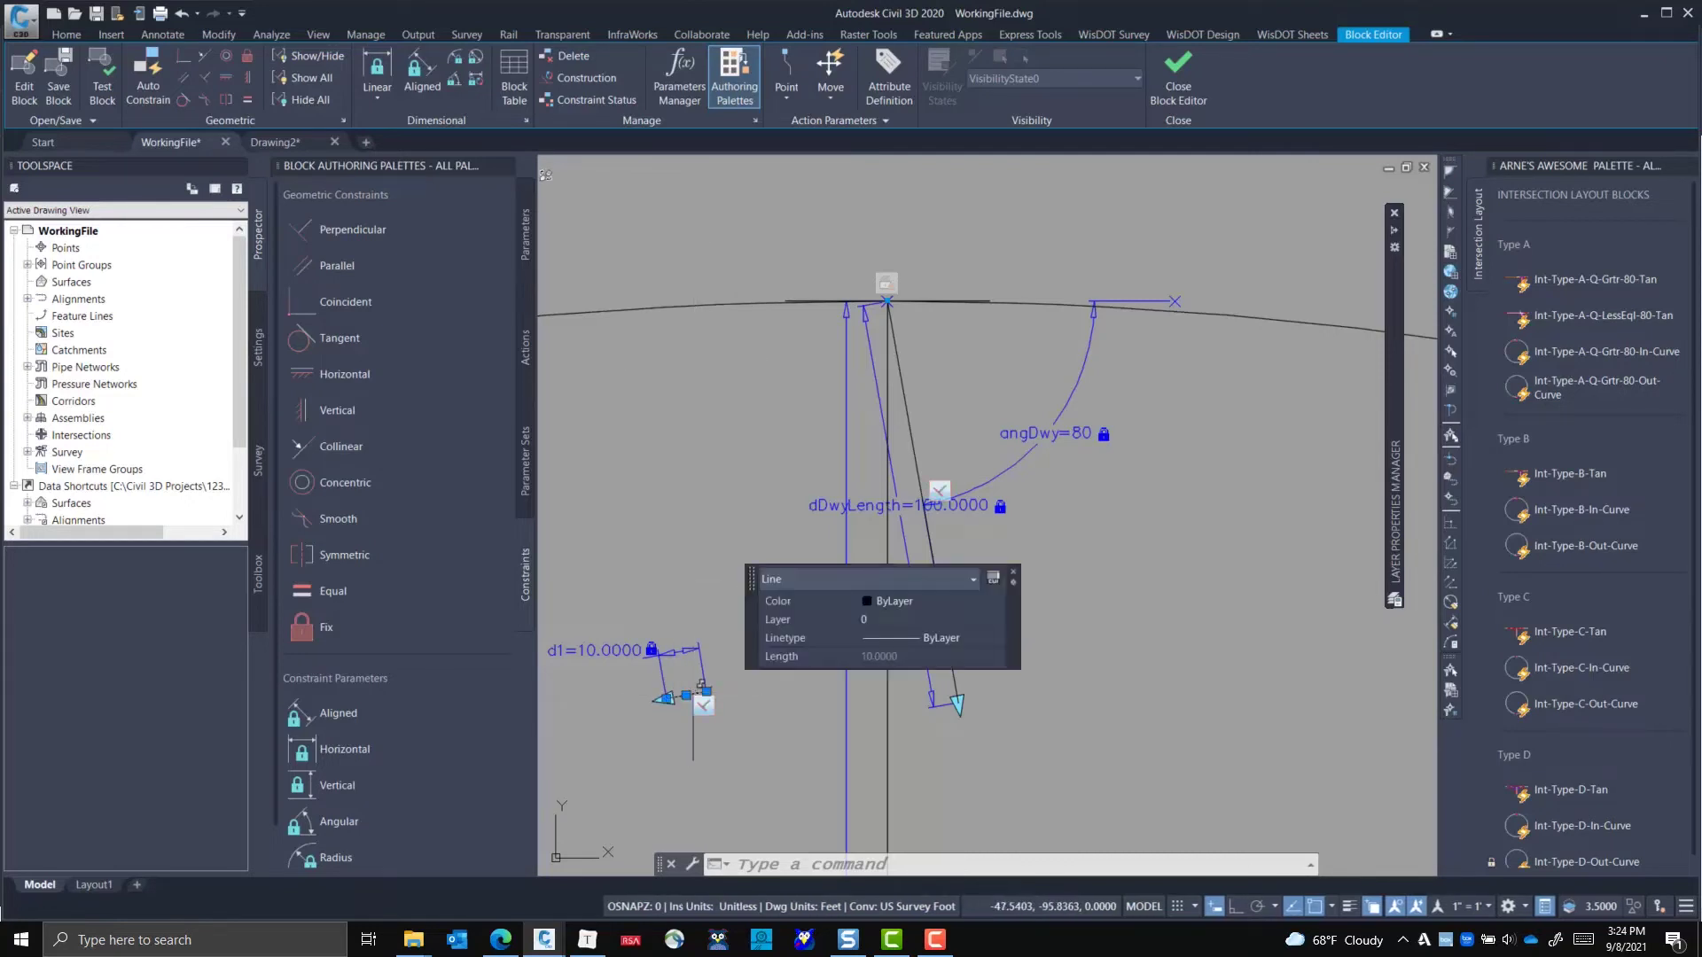
pyautogui.moveTo(709, 694)
pyautogui.write('m')
pyautogui.press('Return')
pyautogui.click(675, 650)
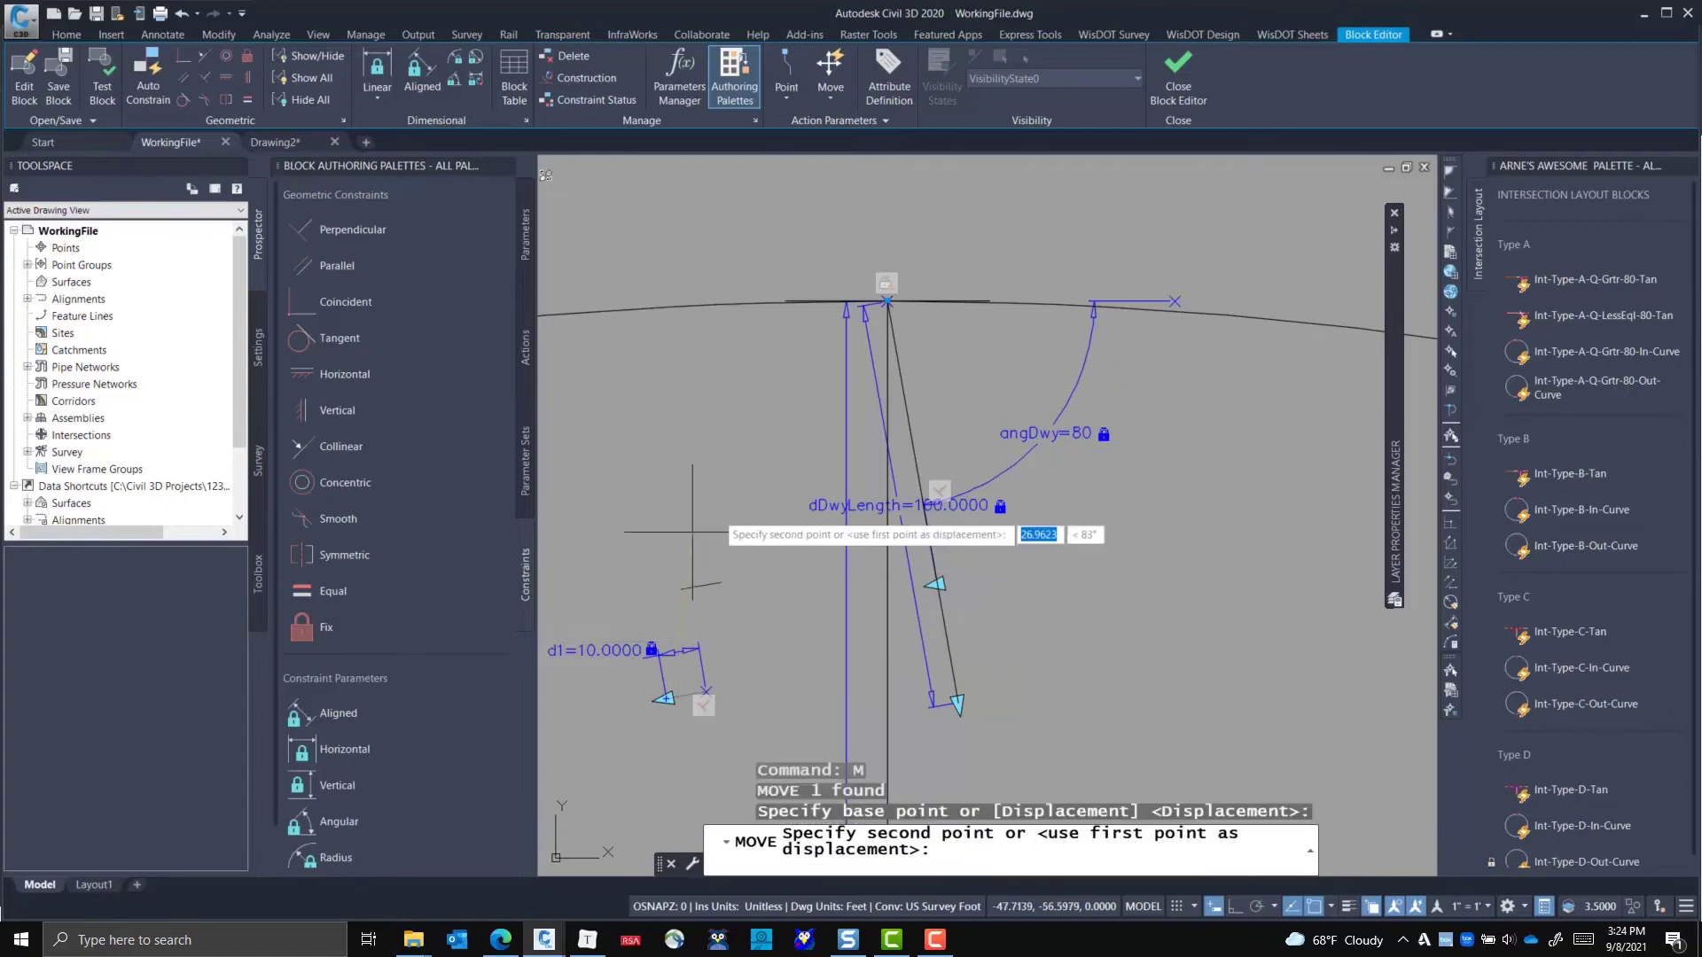
pyautogui.click(786, 434)
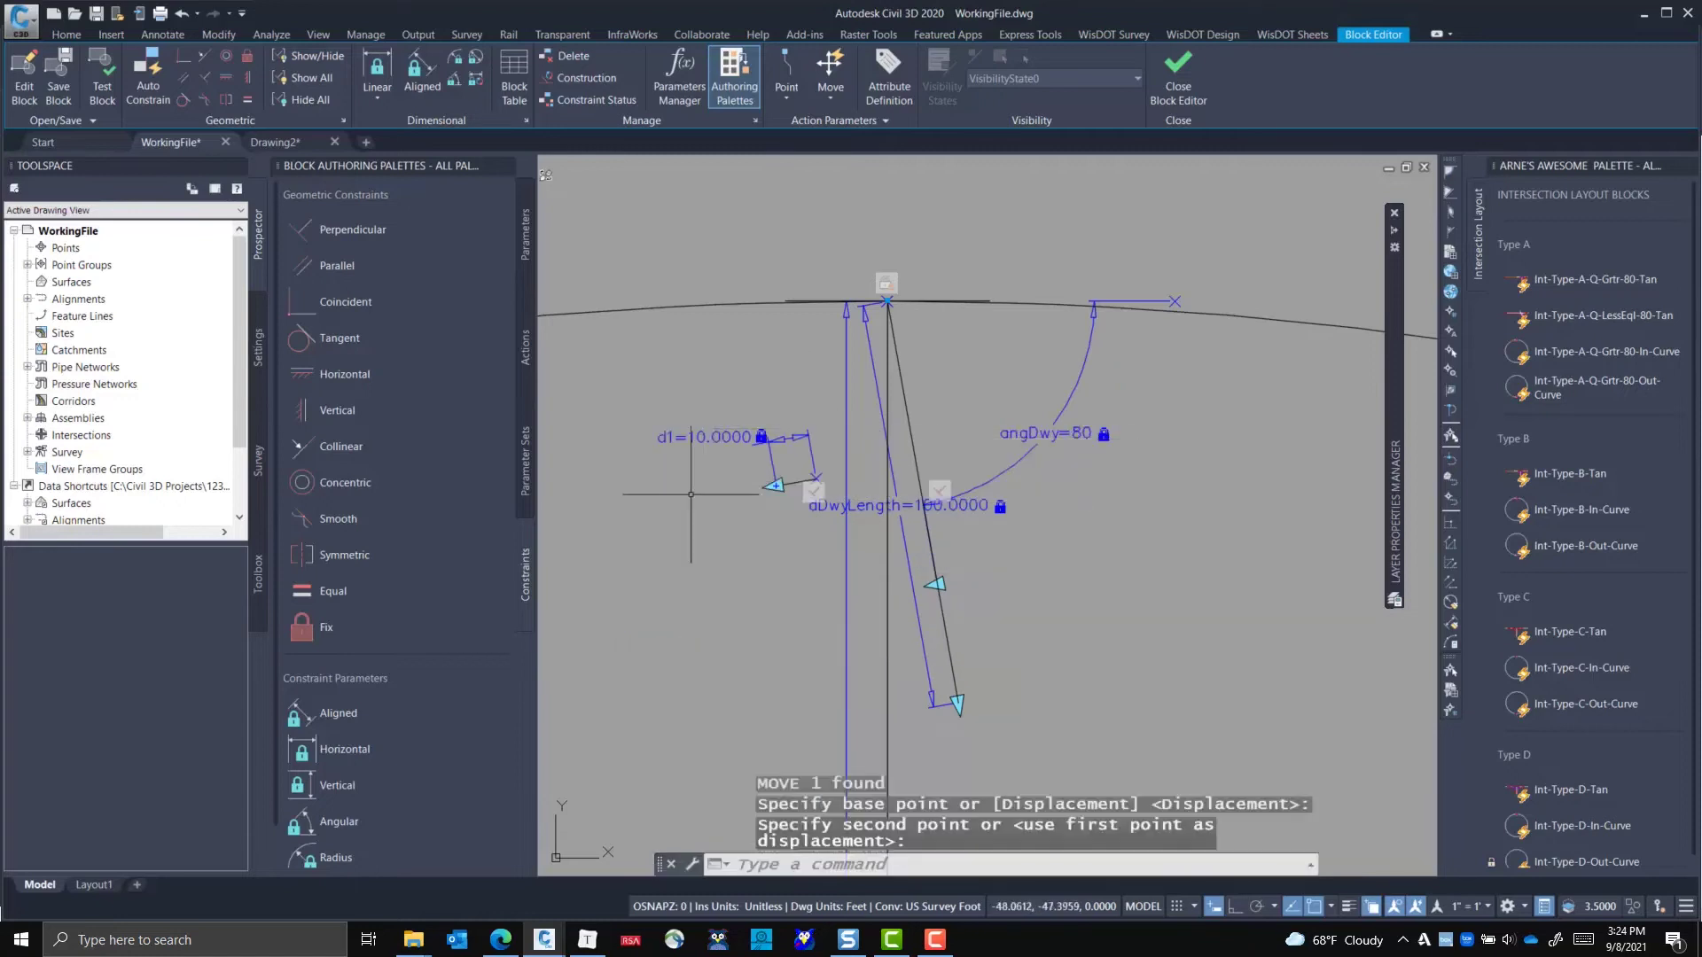
pyautogui.press('Escape')
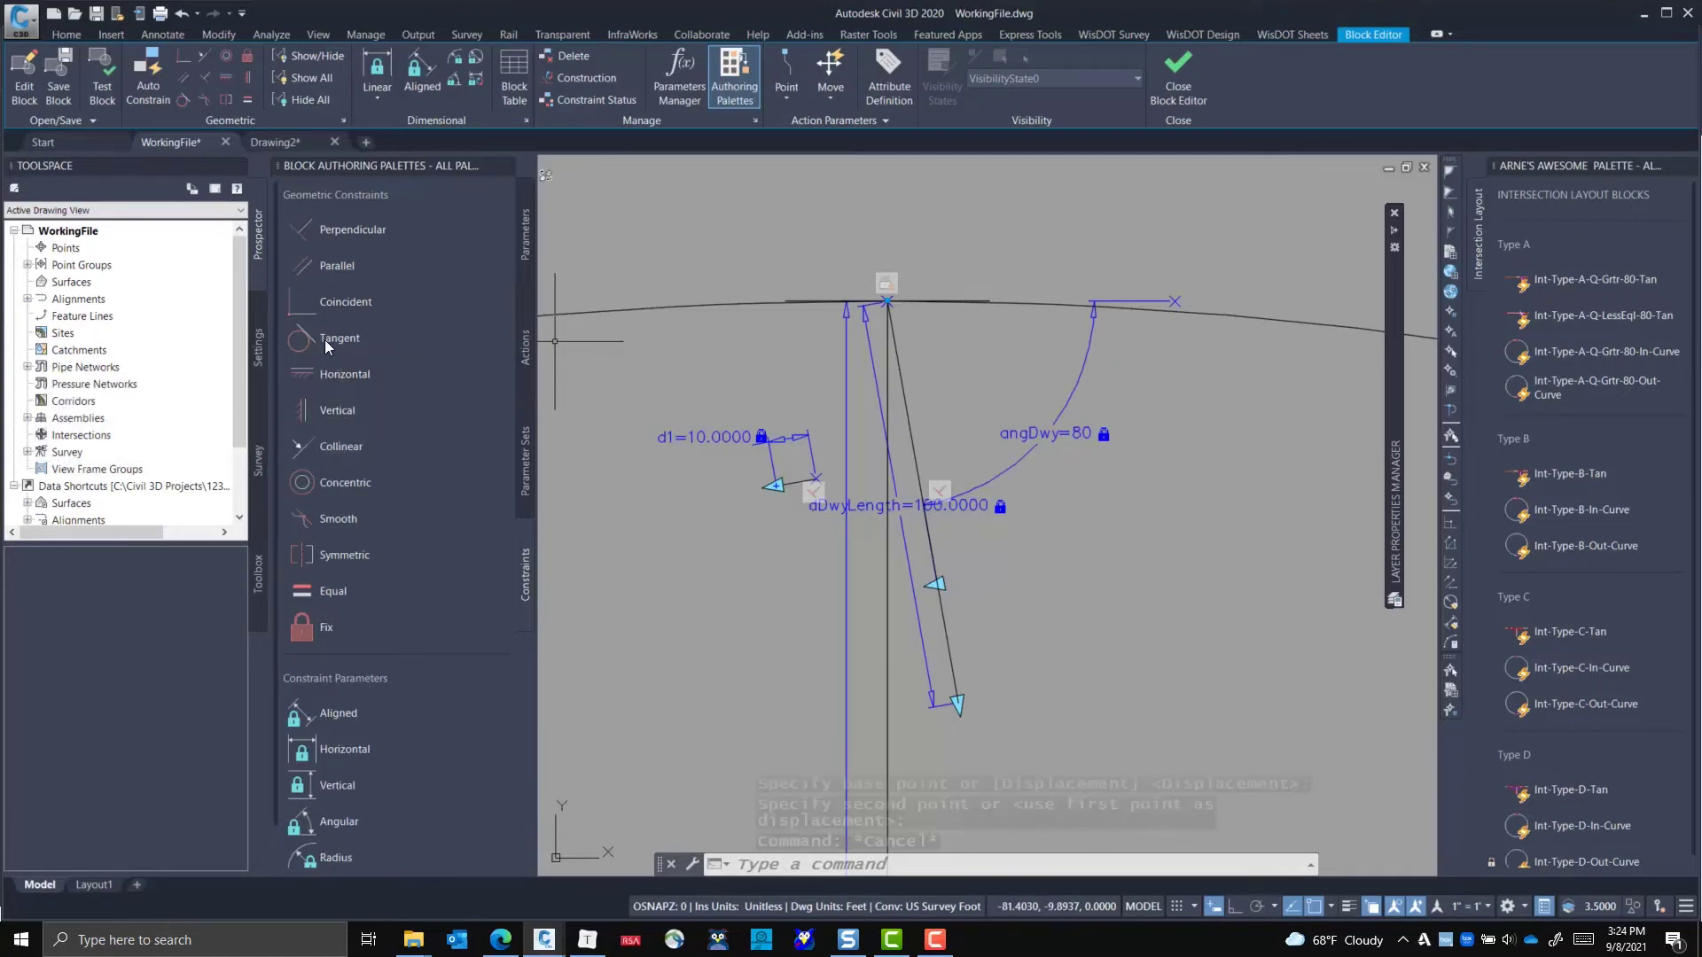
# - Apply a coincident constraint that puts the short line's right endpoint on the angled driveway line
pyautogui.click(333, 302)
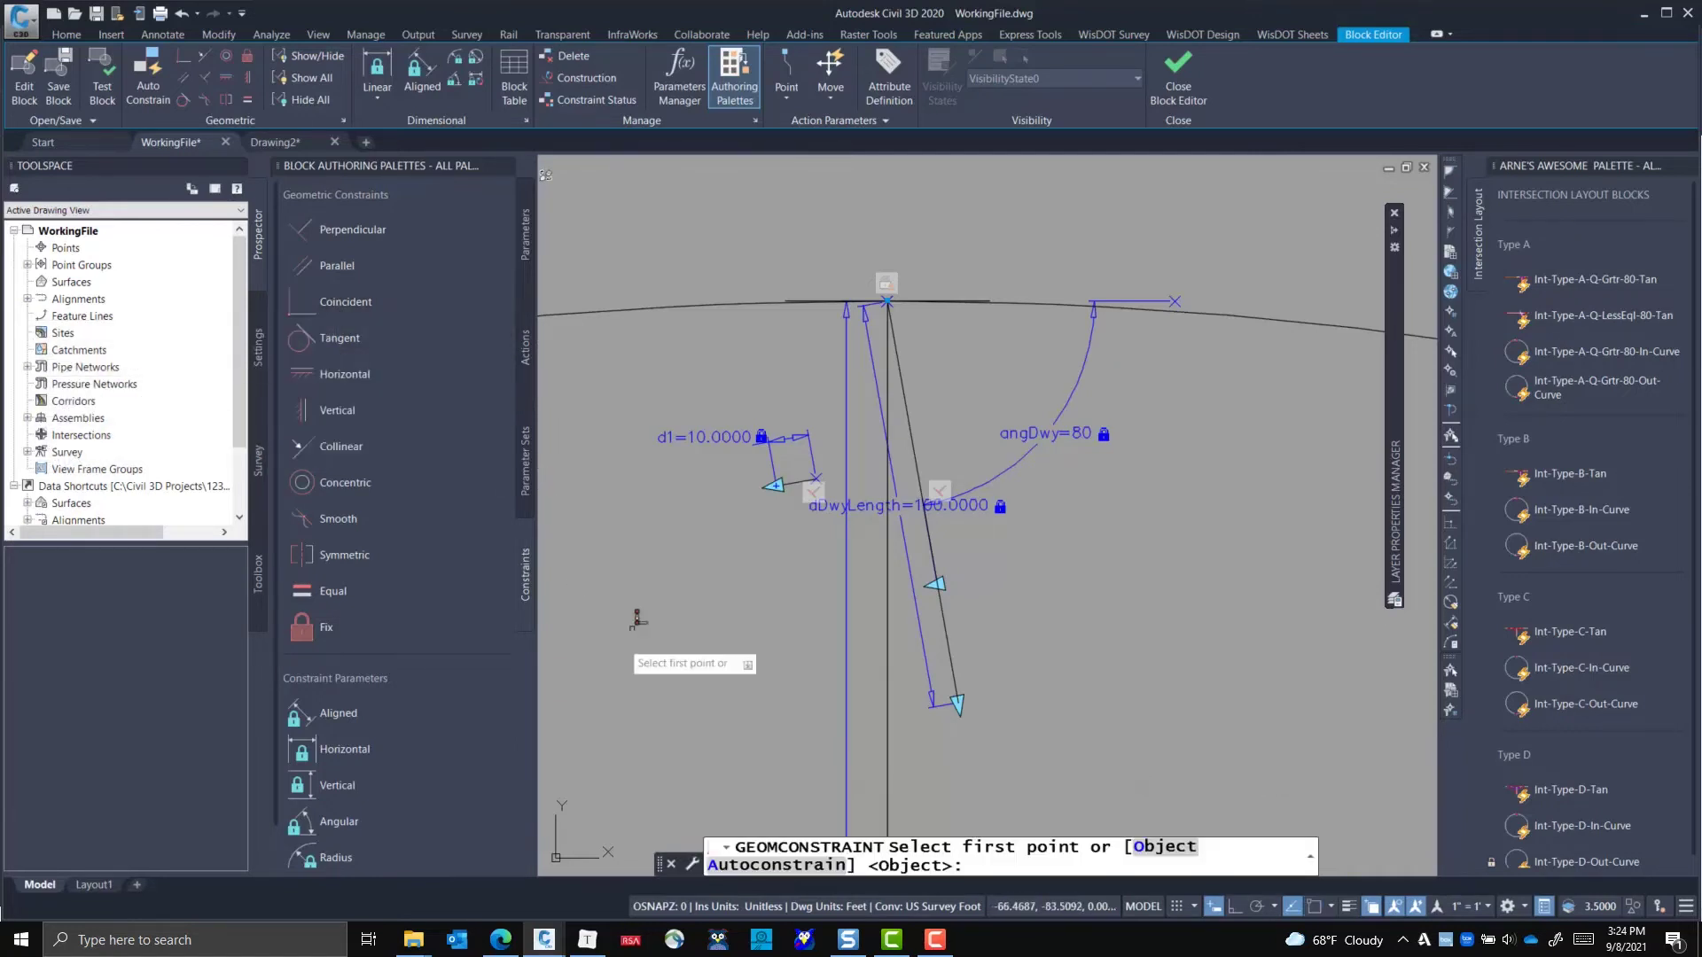
pyautogui.press('Return')
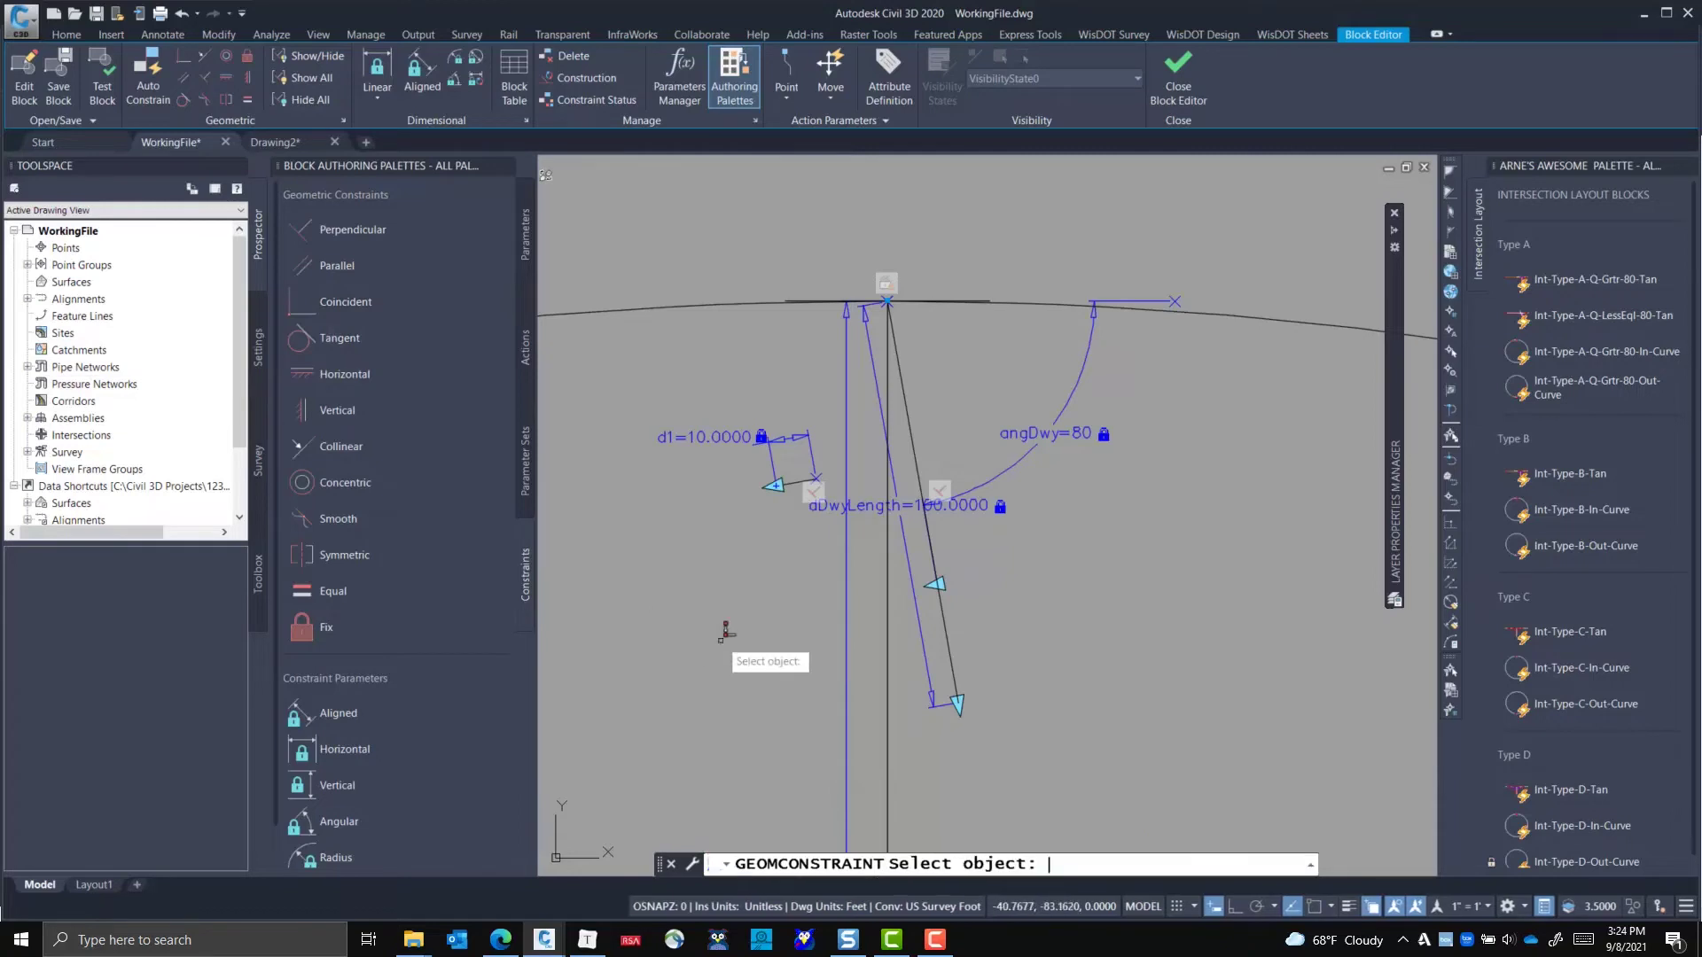
pyautogui.click(952, 621)
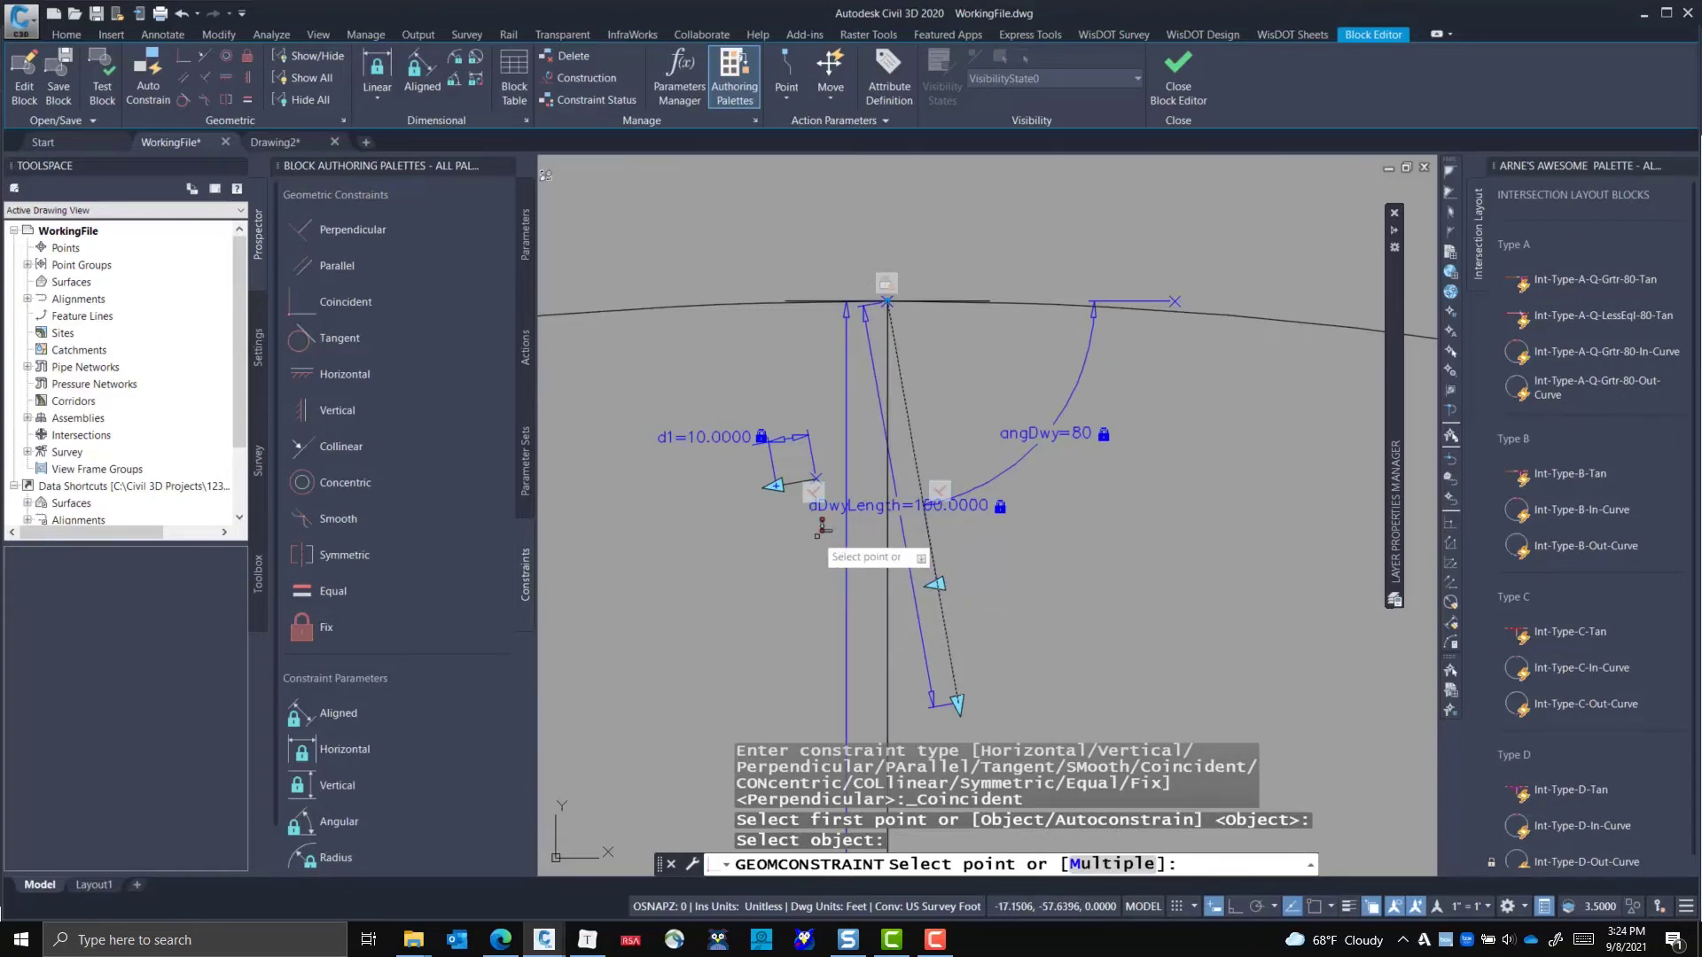
pyautogui.scroll(2, 820, 527)
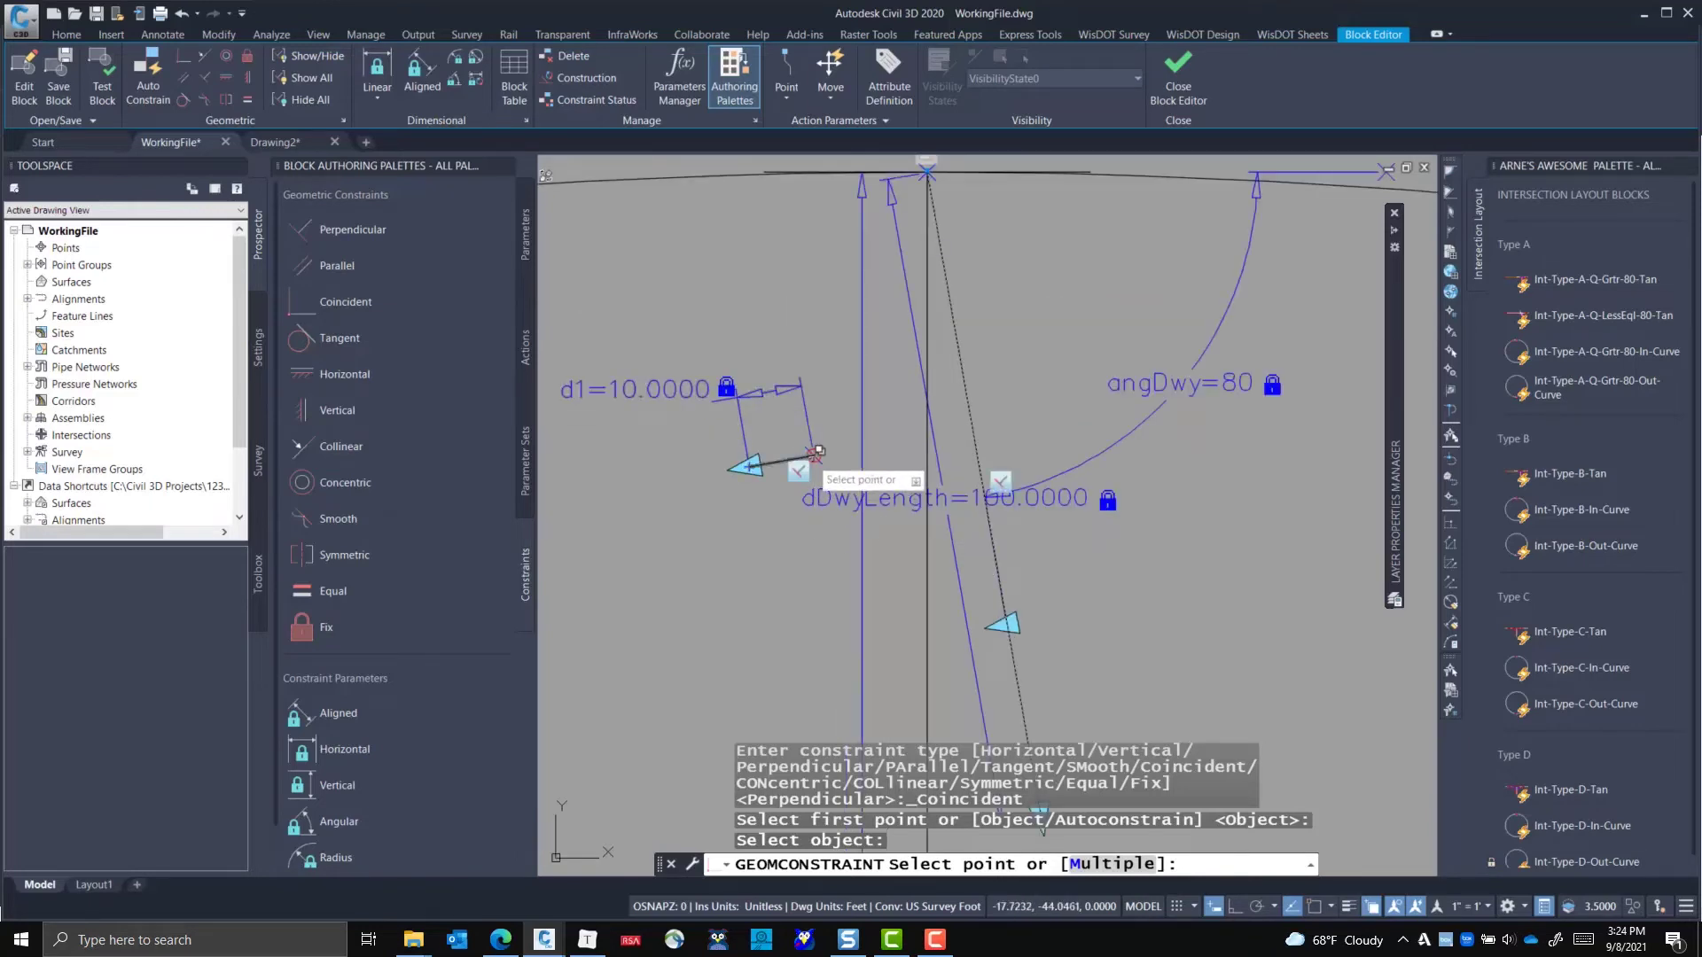
pyautogui.scroll(2, 815, 453)
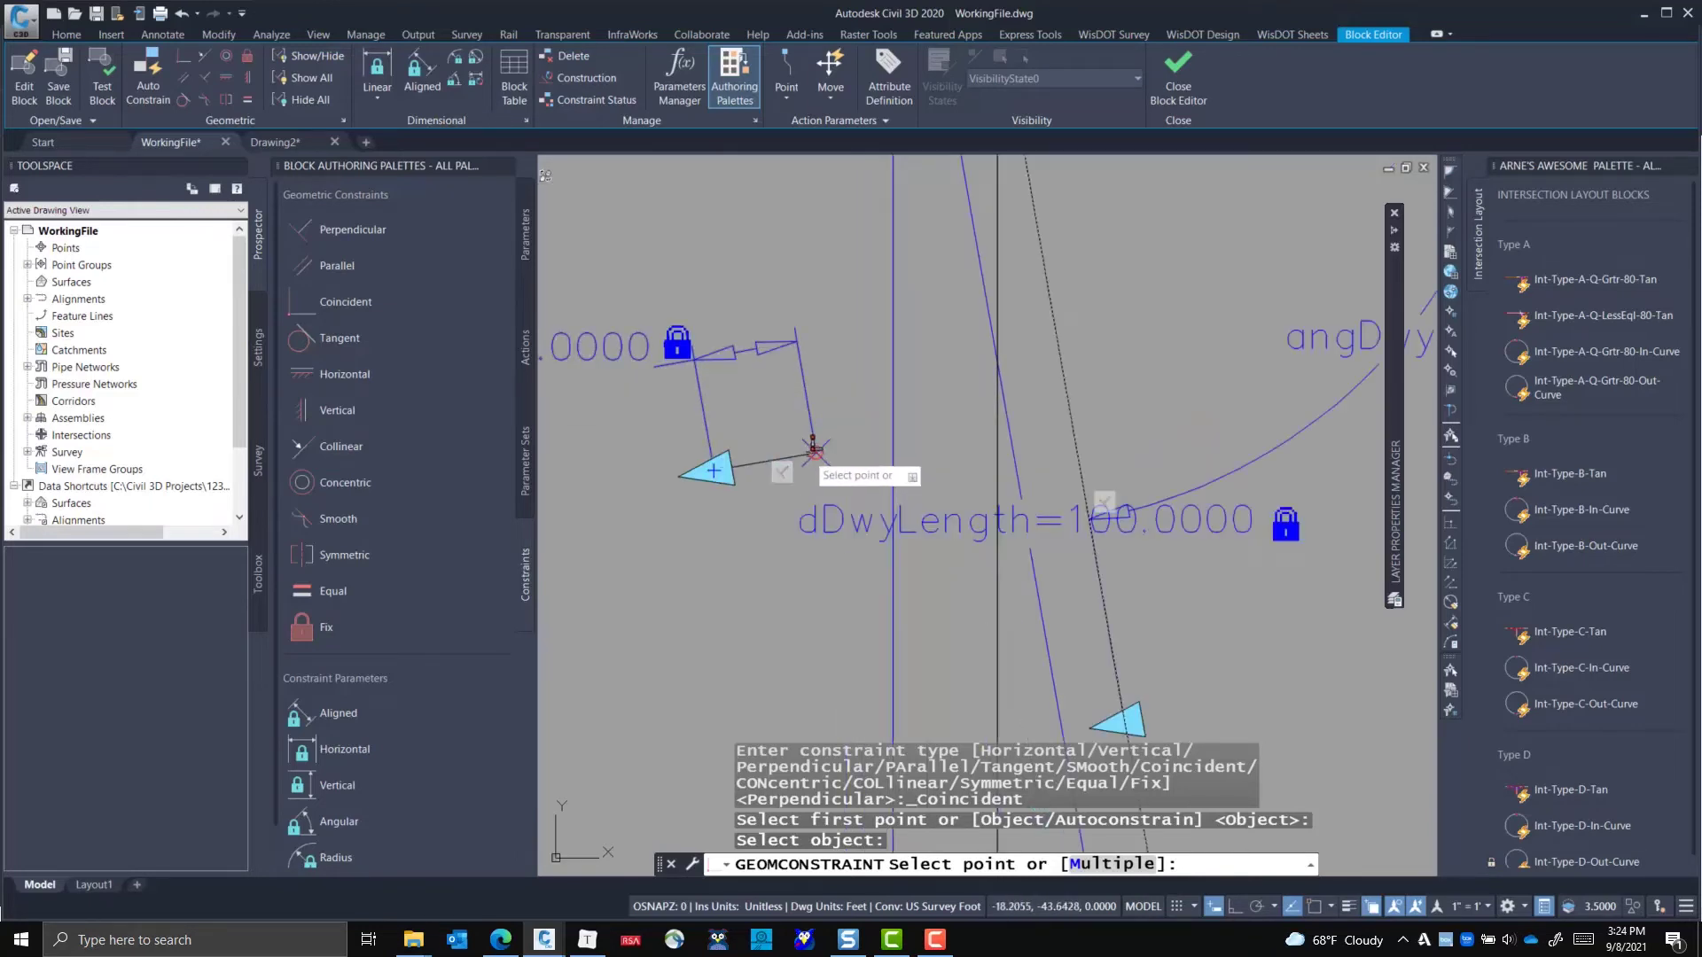
pyautogui.scroll(-3, 811, 454)
pyautogui.press('Escape')
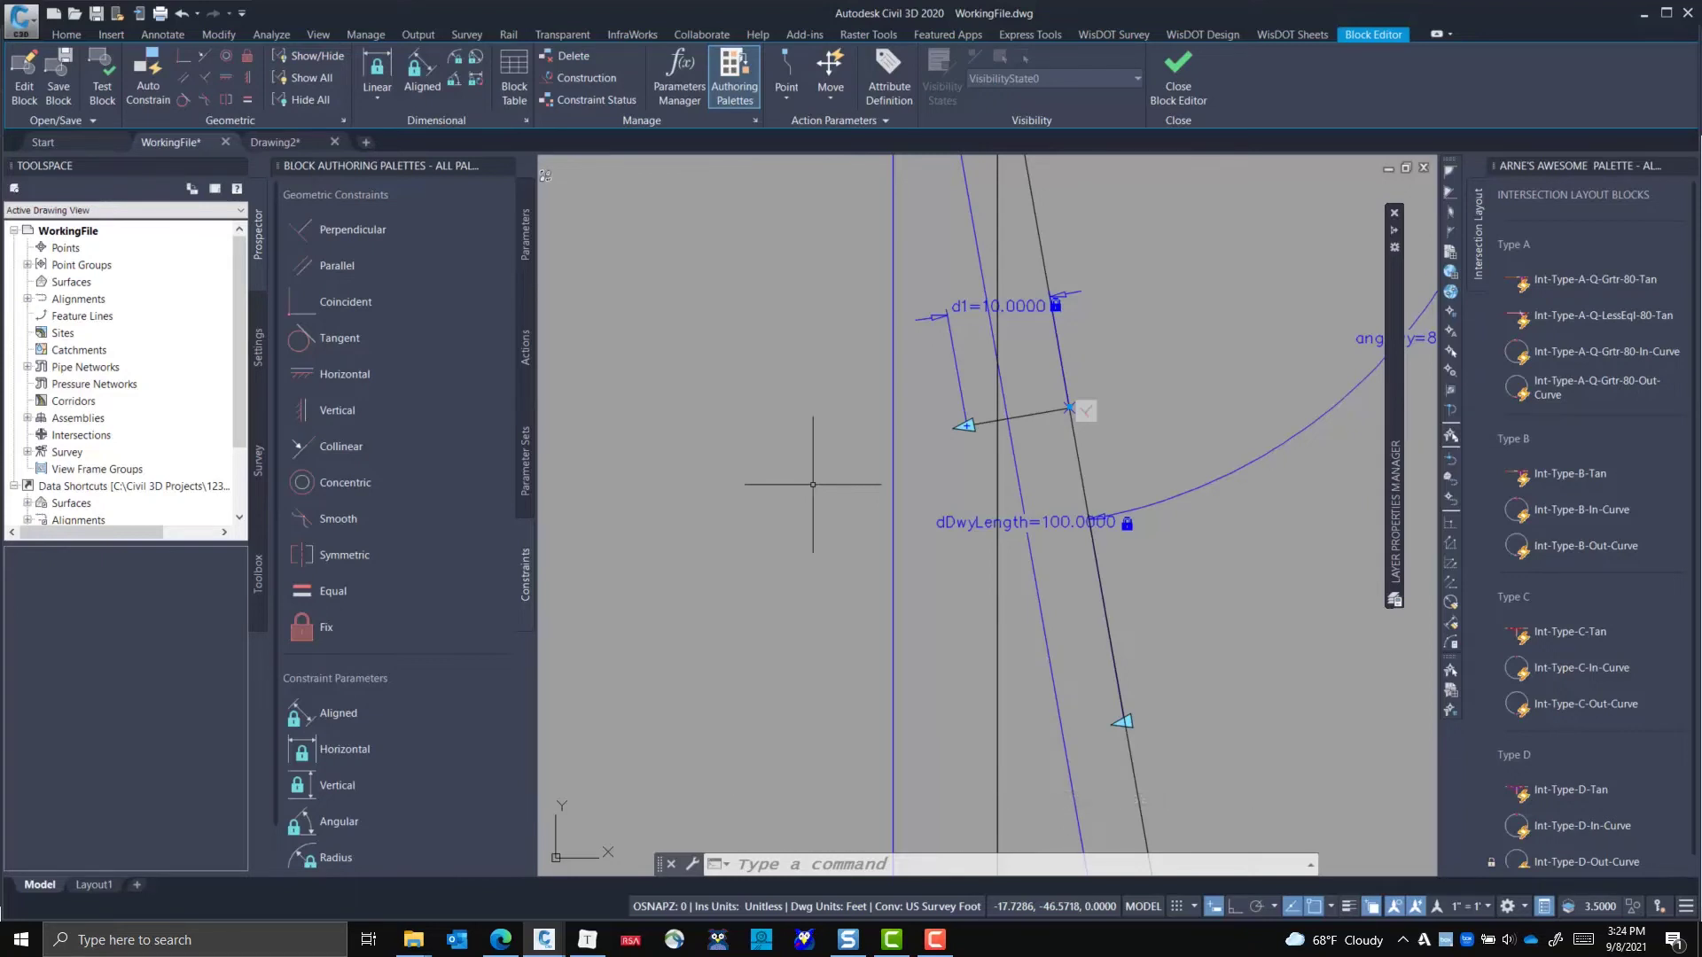
# - Draw a circle with a radius of about 48 units beneath the arc, to the left of the driveway line
pyautogui.scroll(-4, 1008, 439)
pyautogui.scroll(2, 1008, 438)
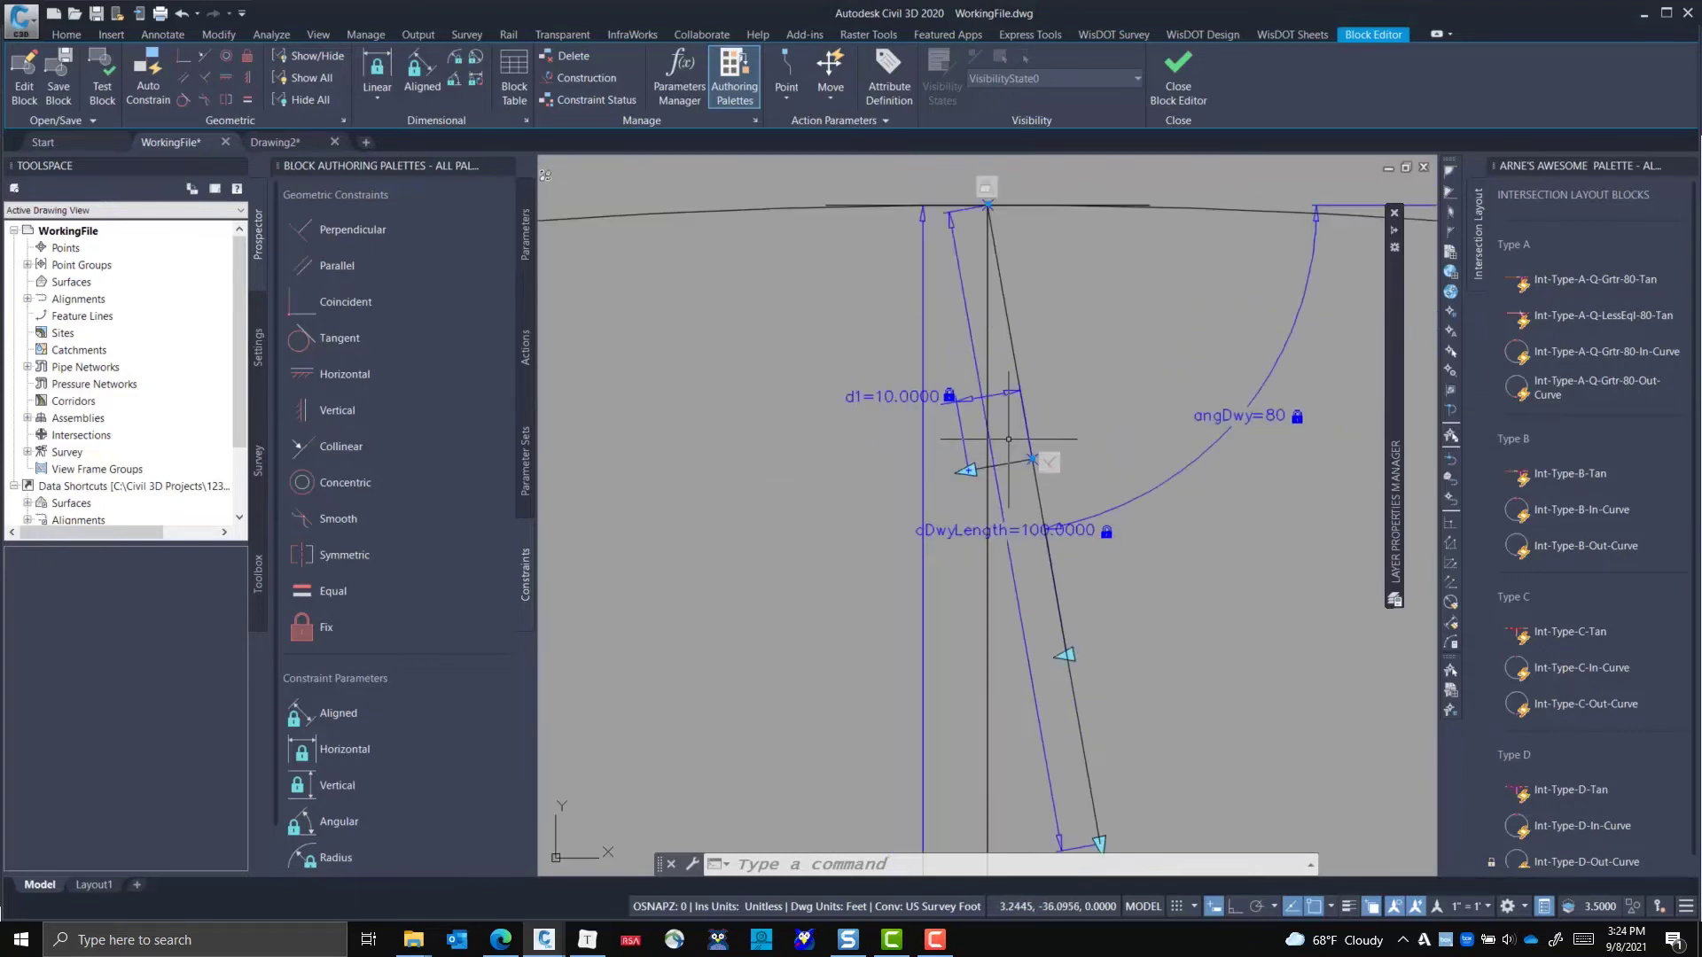
pyautogui.scroll(-2, 1007, 439)
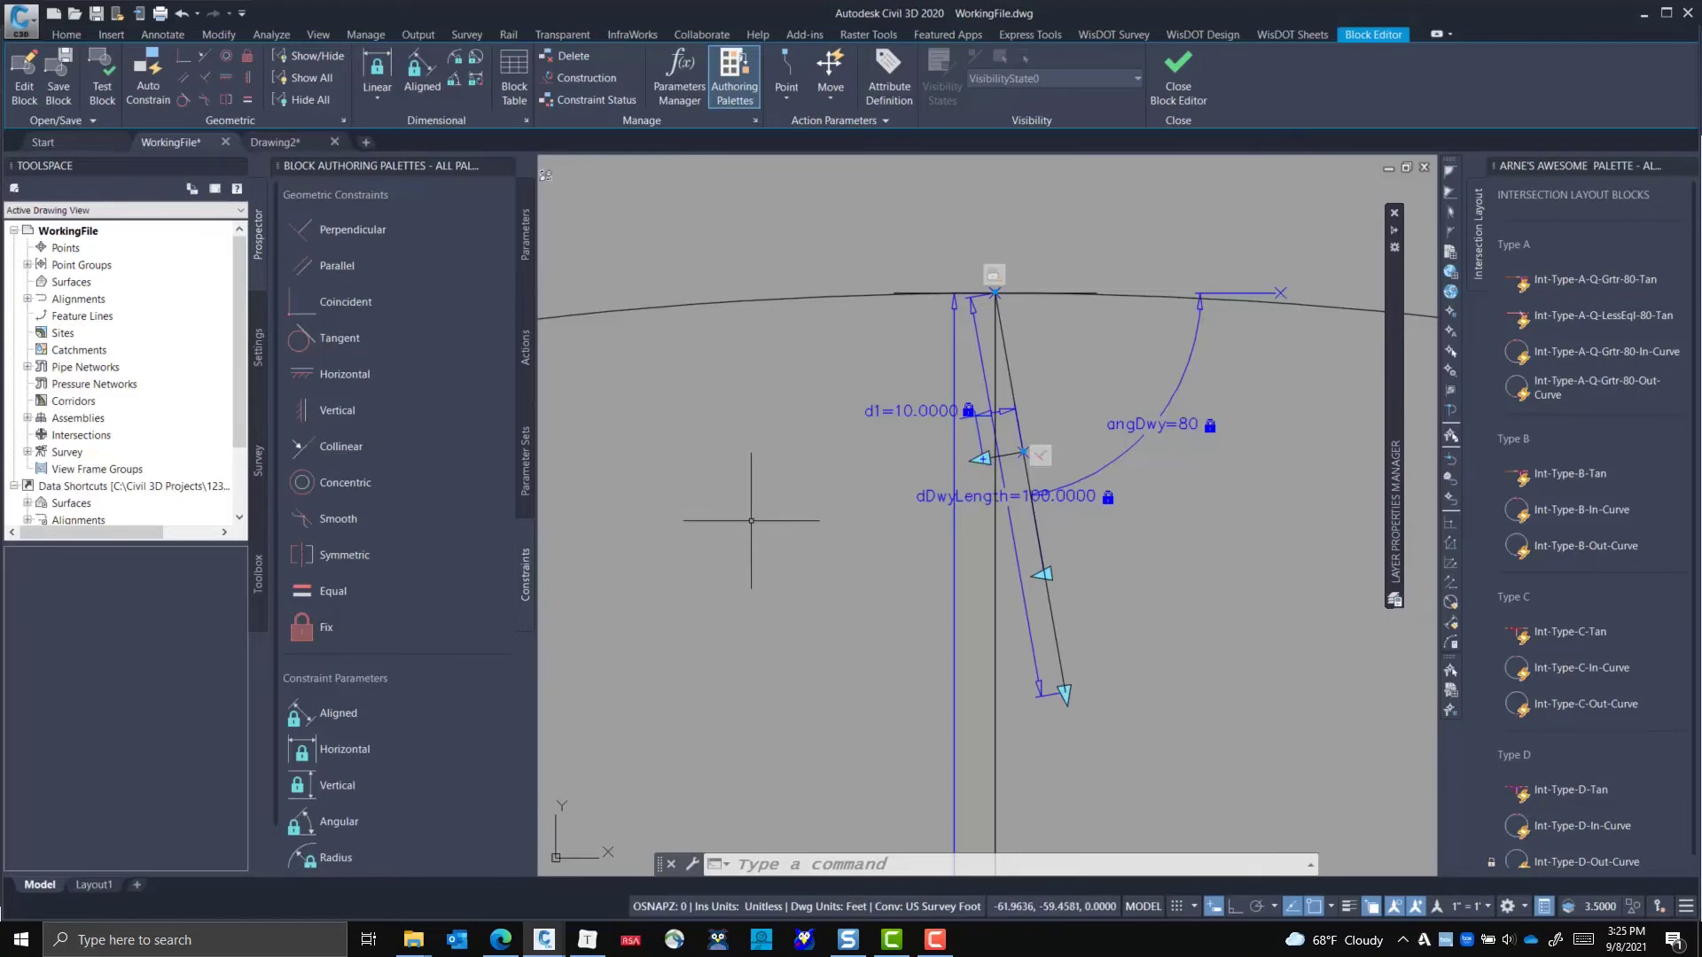
pyautogui.press('Return')
pyautogui.click(643, 611)
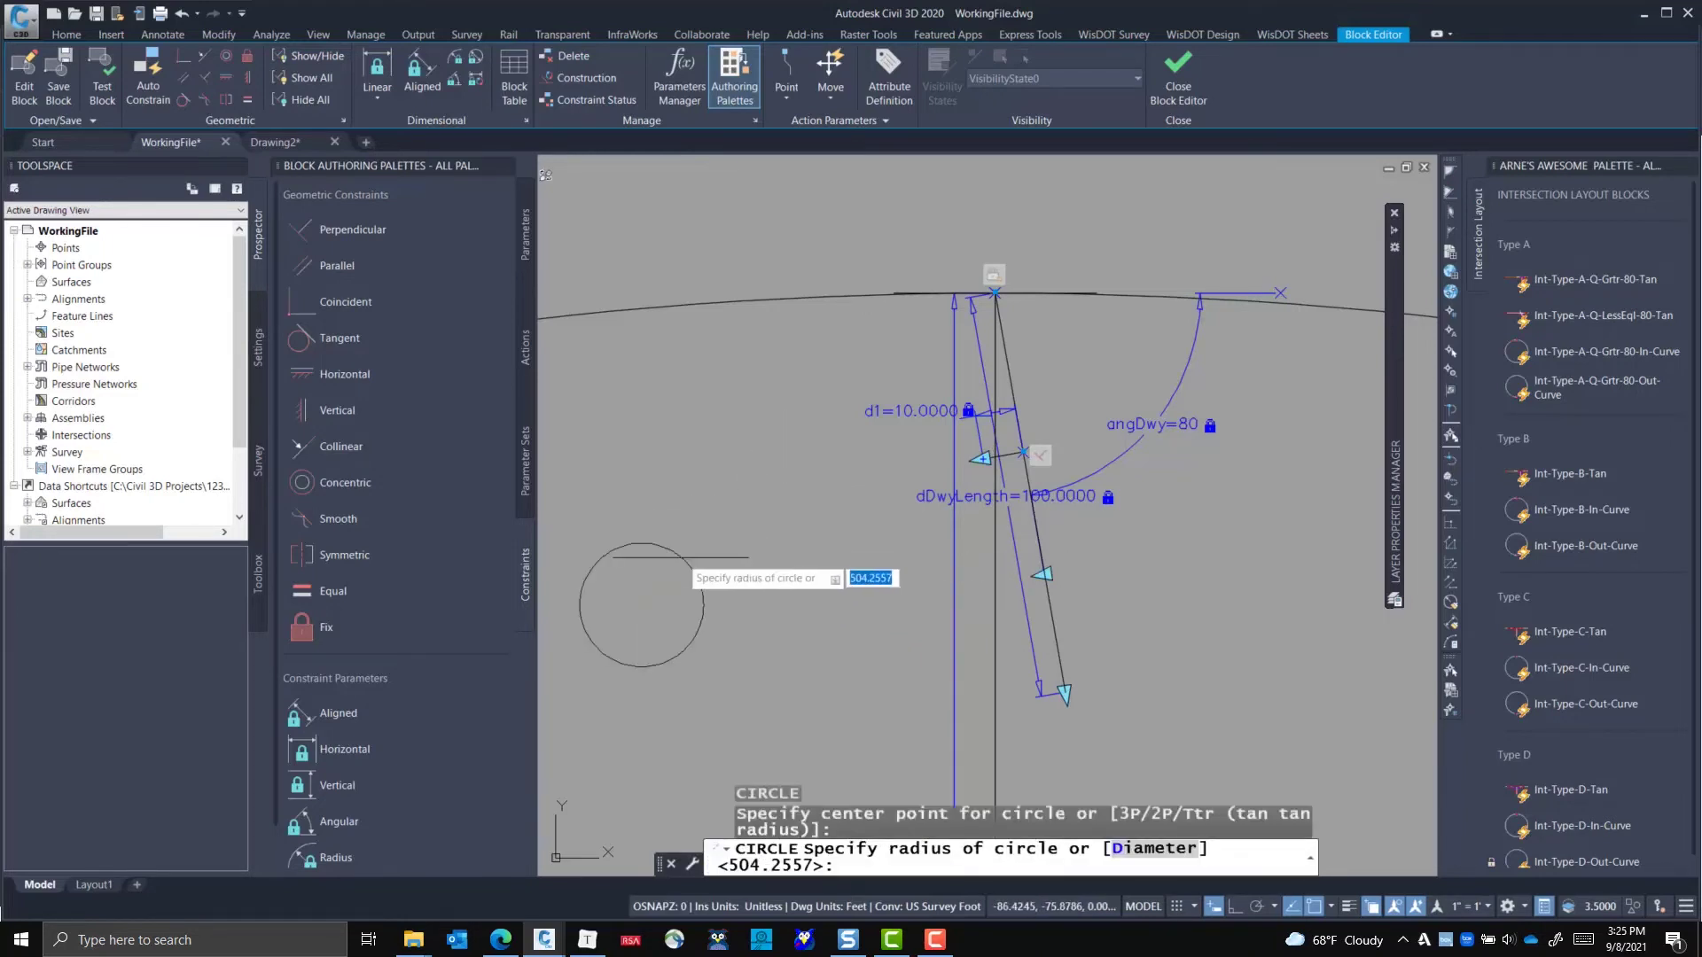
pyautogui.click(790, 479)
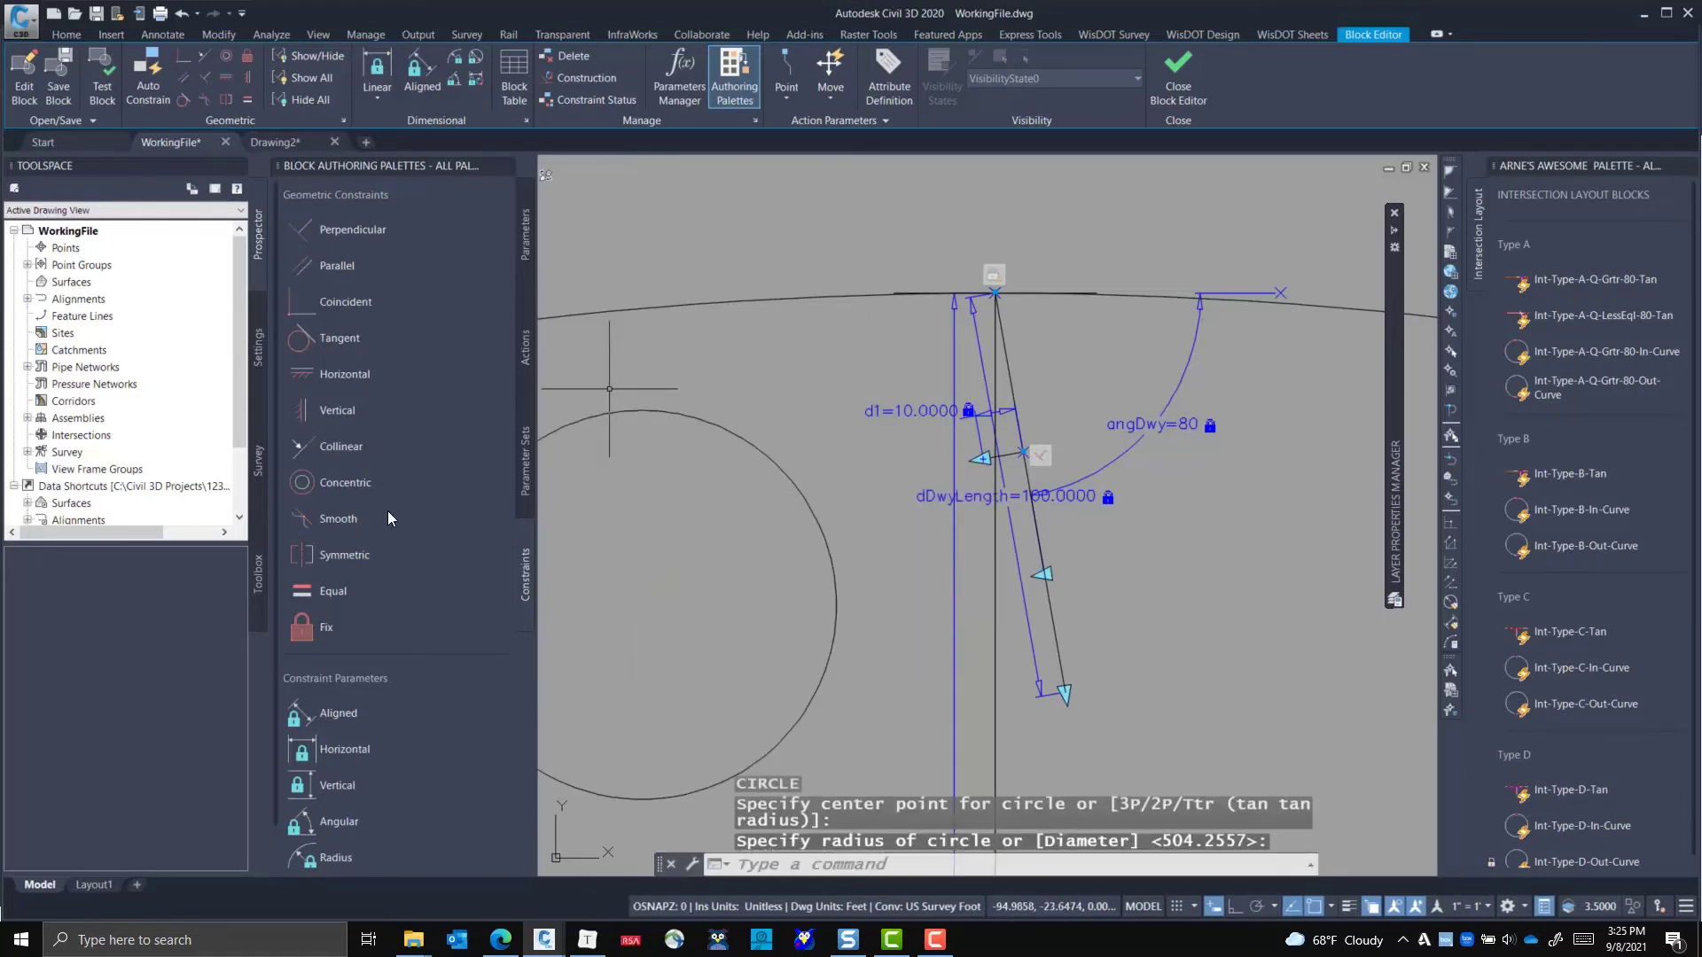
# - Add a radius constraint parameter to the circle, name it R1 and set its value to 25
pyautogui.click(342, 853)
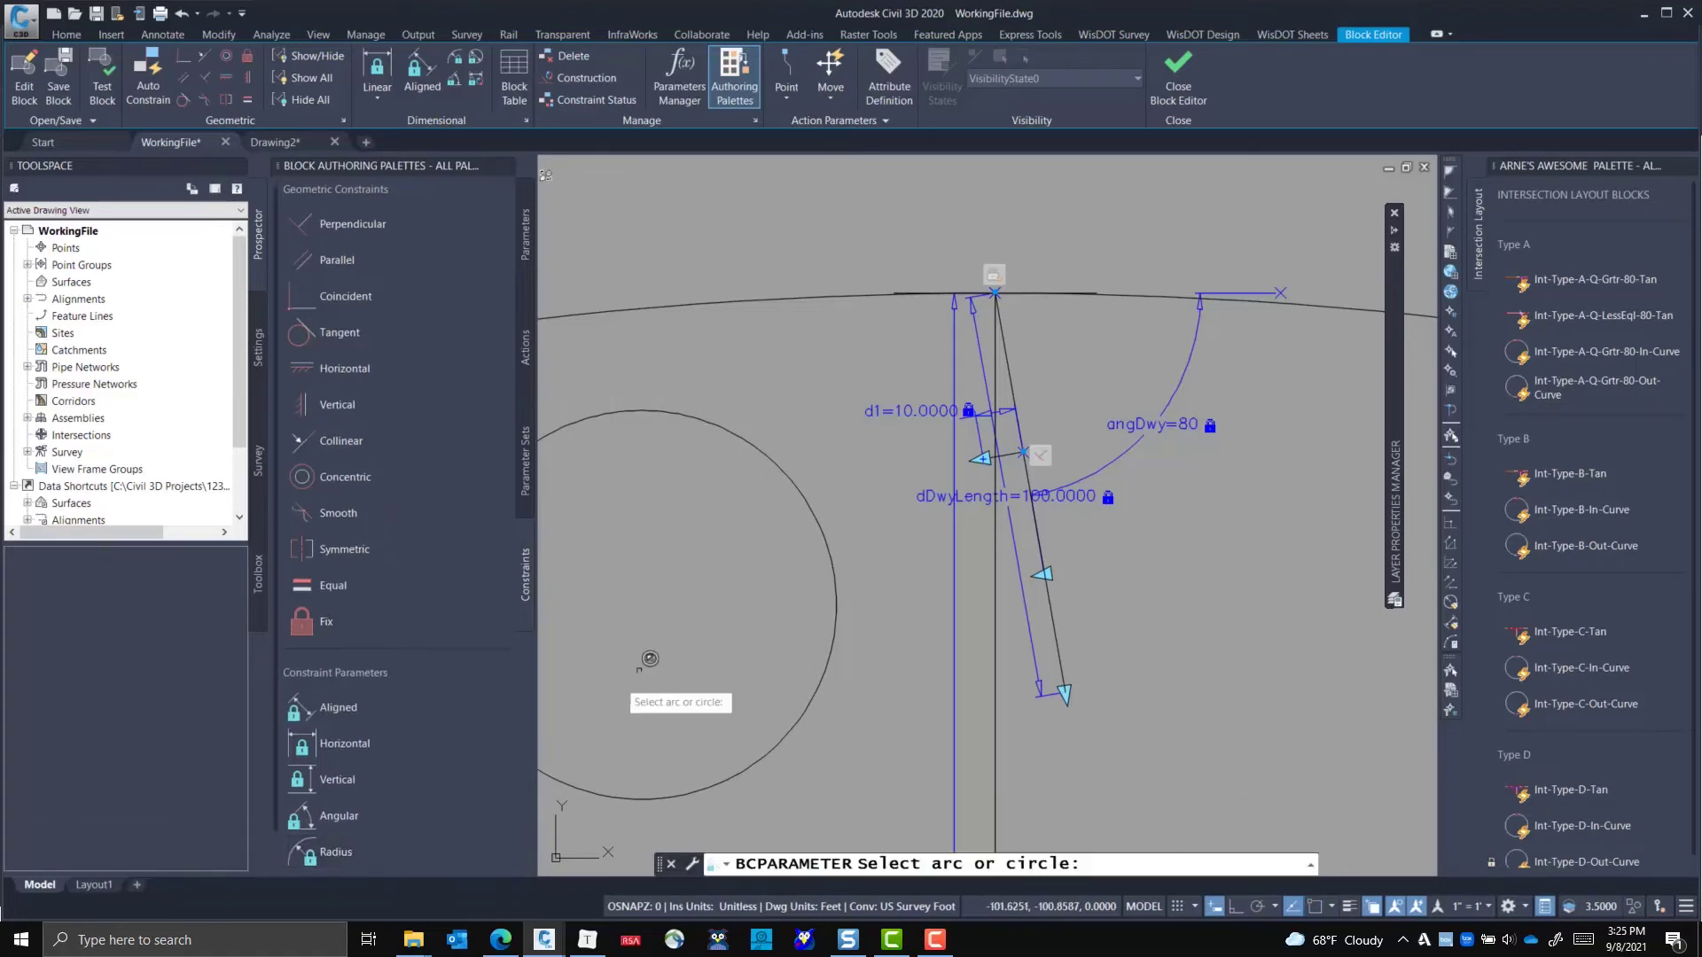
pyautogui.click(829, 522)
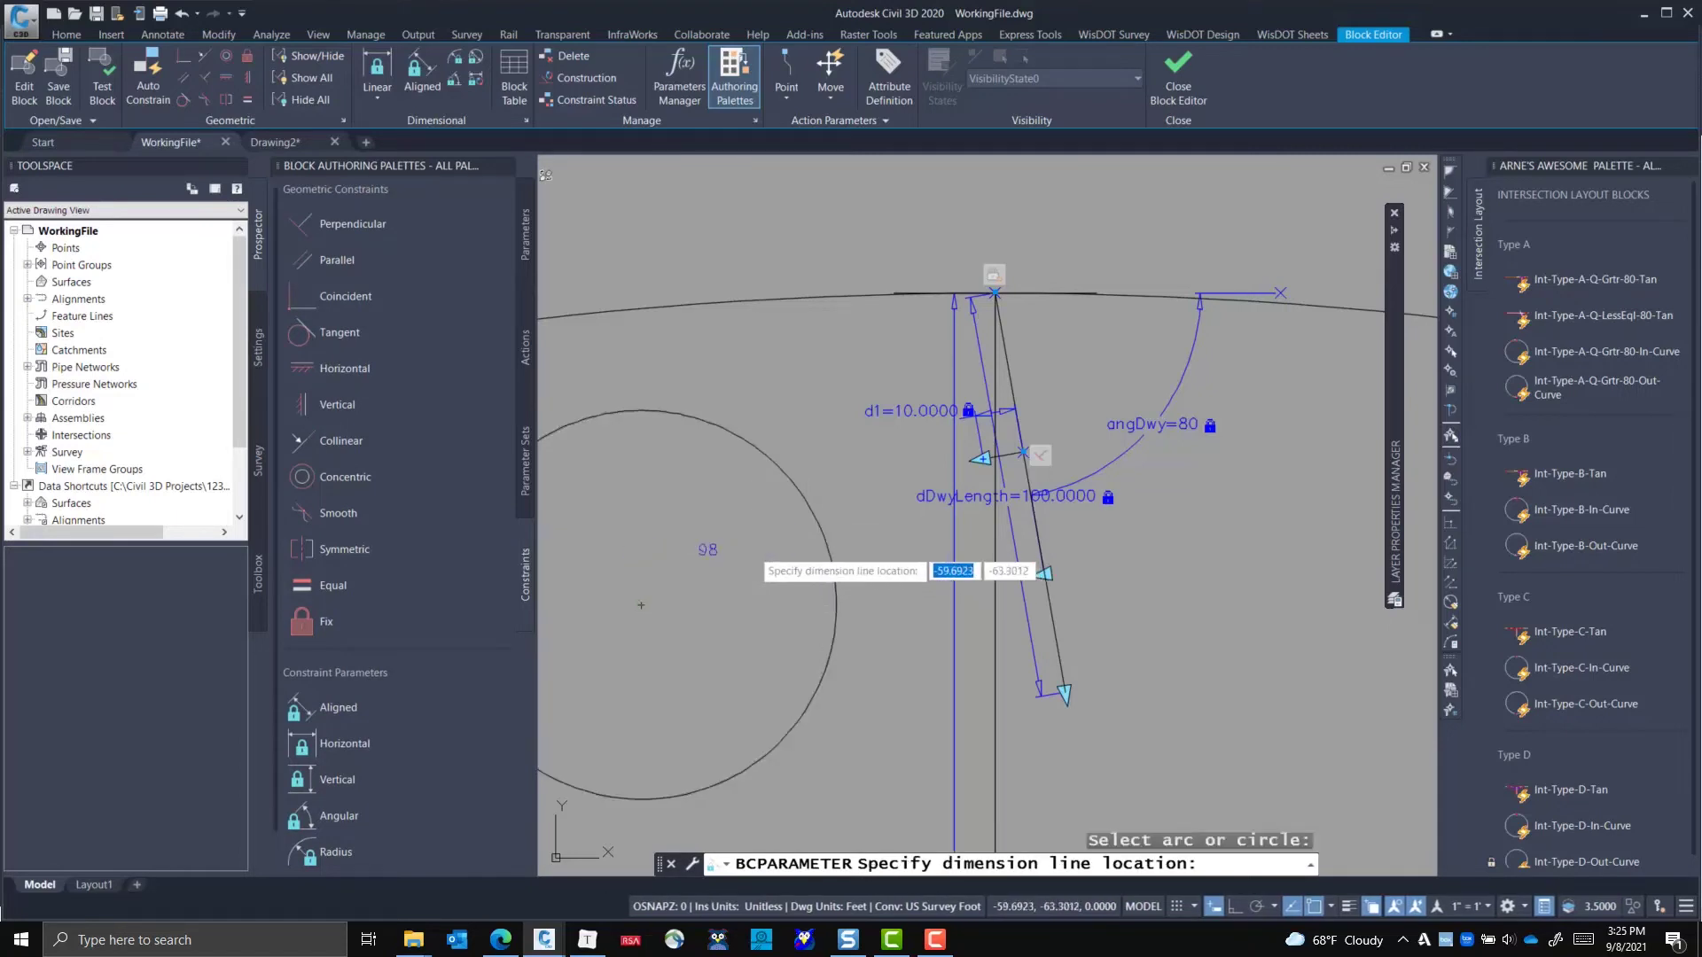
pyautogui.click(657, 549)
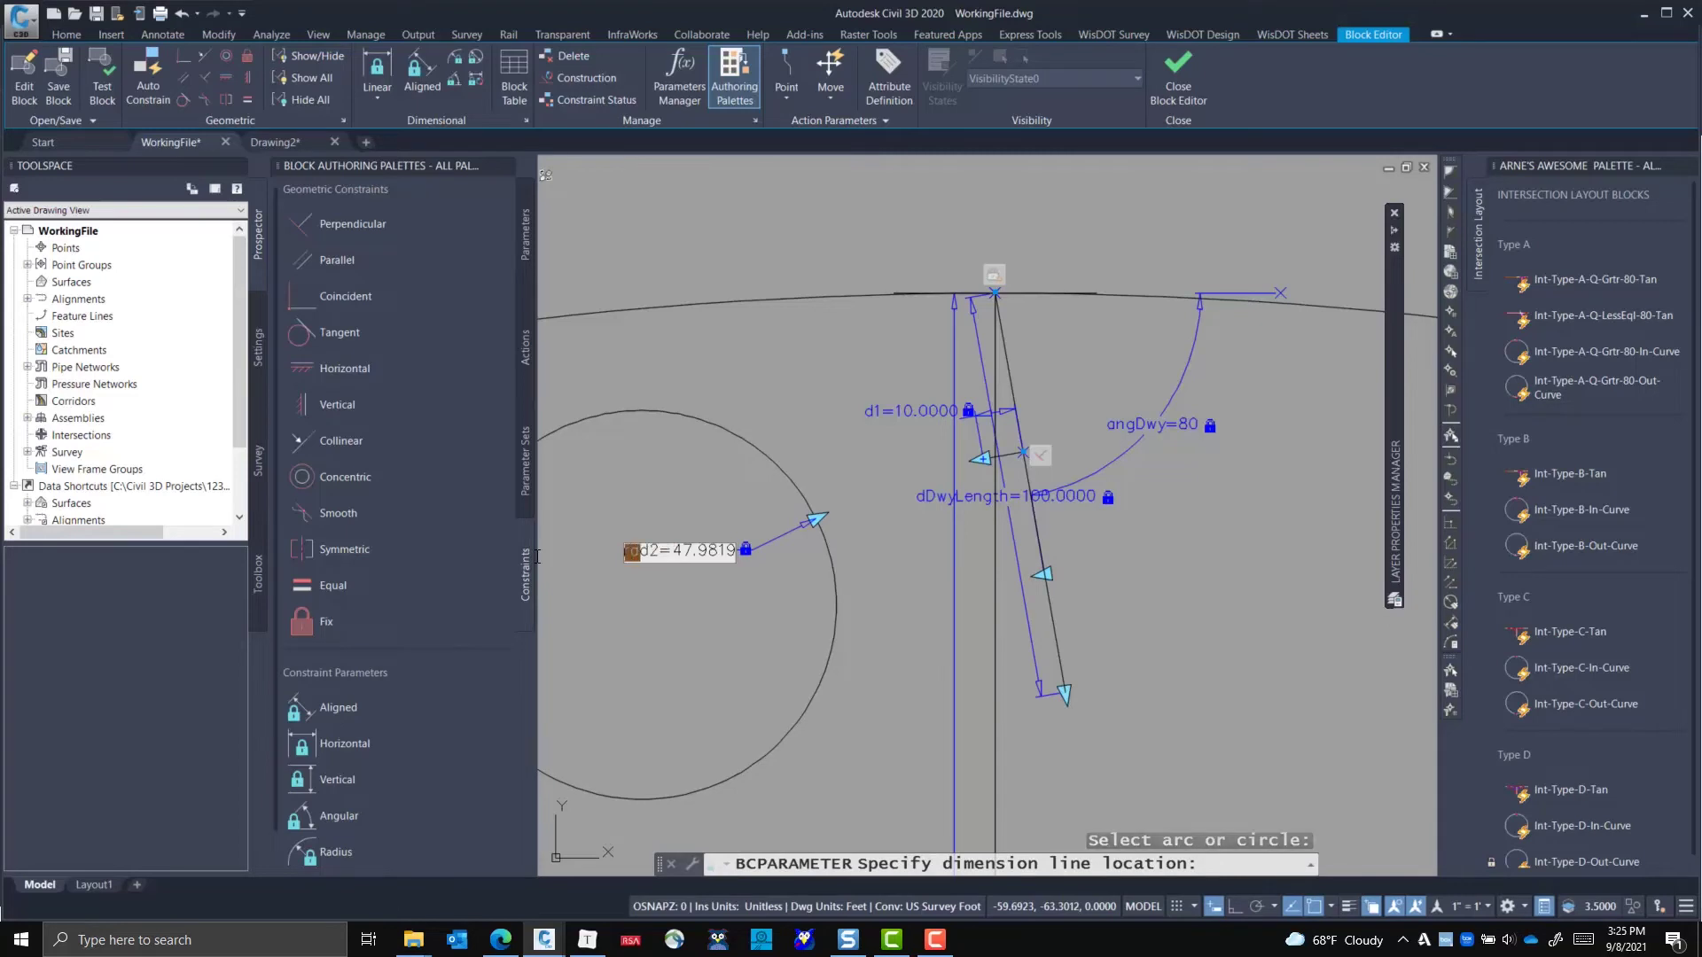
pyautogui.write('R1')
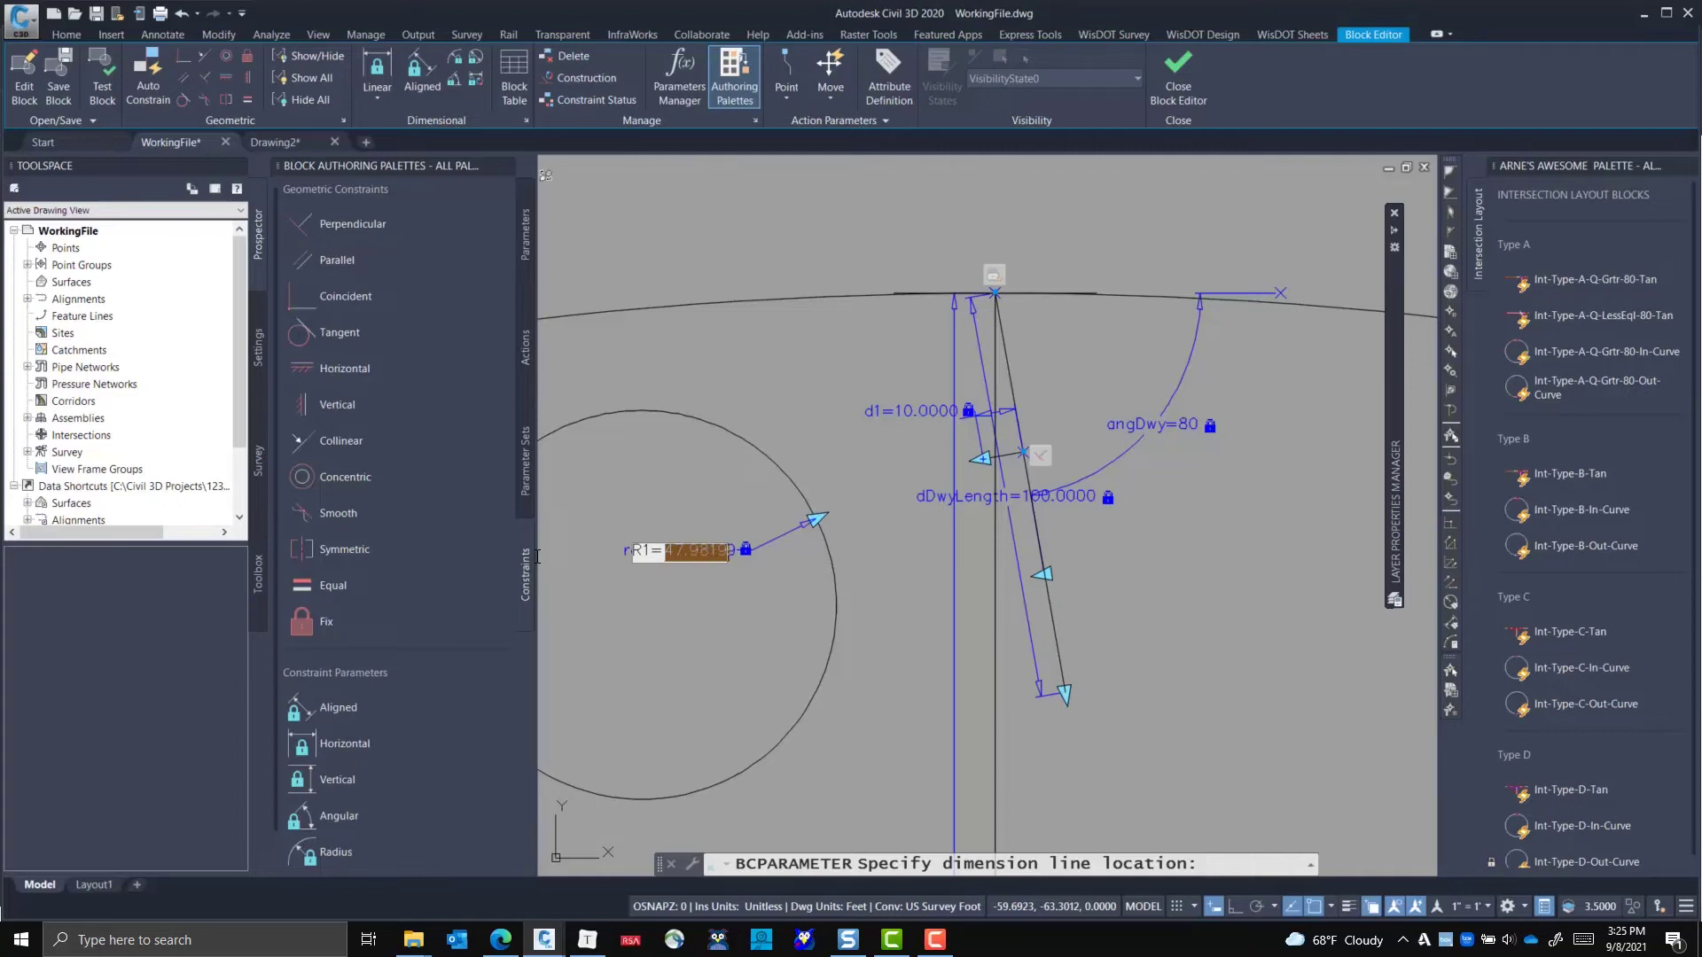
pyautogui.write('ad2')
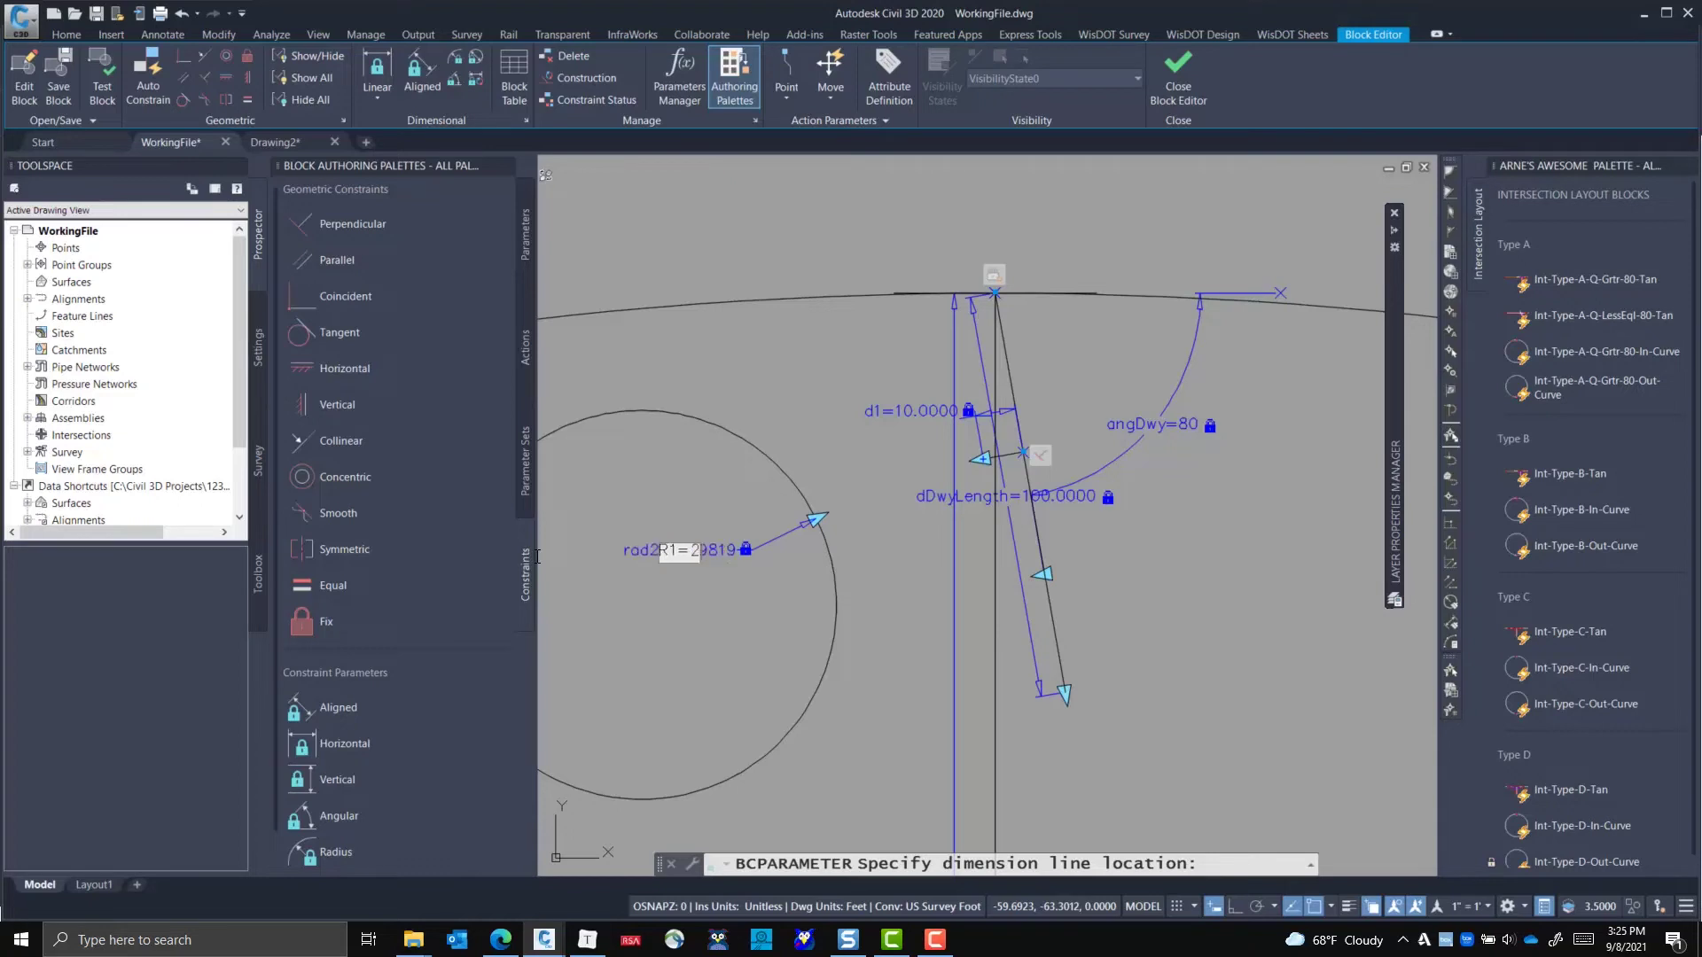
pyautogui.press('Return')
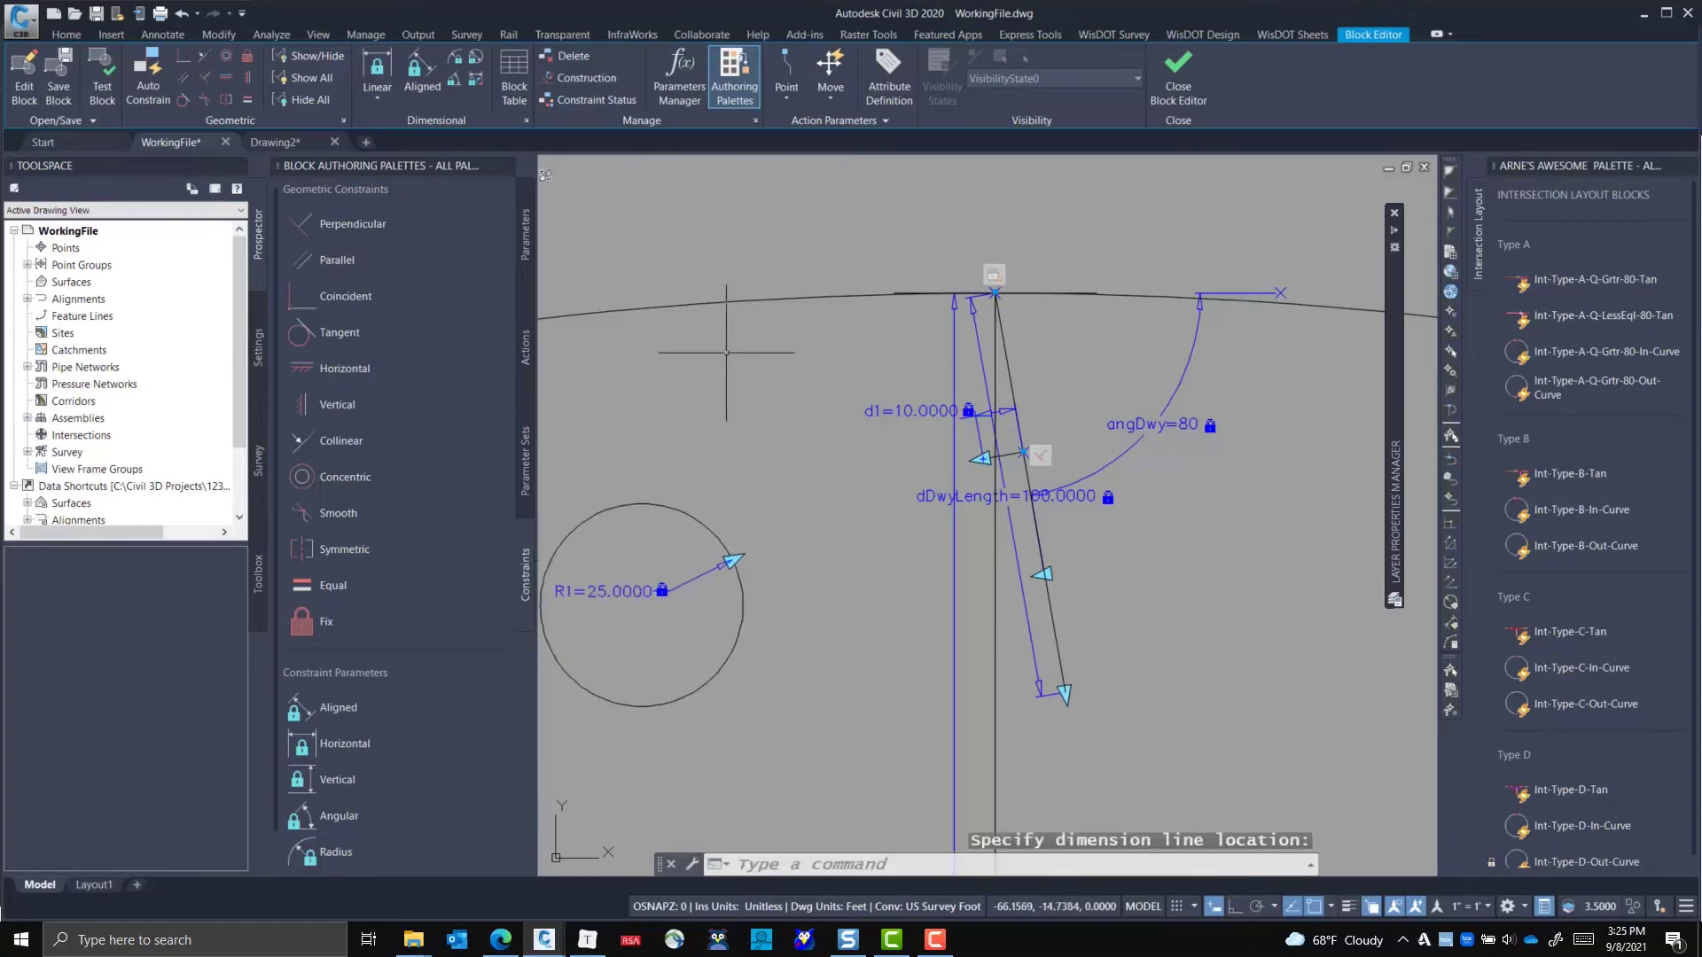
pyautogui.press('Escape')
pyautogui.click(701, 491)
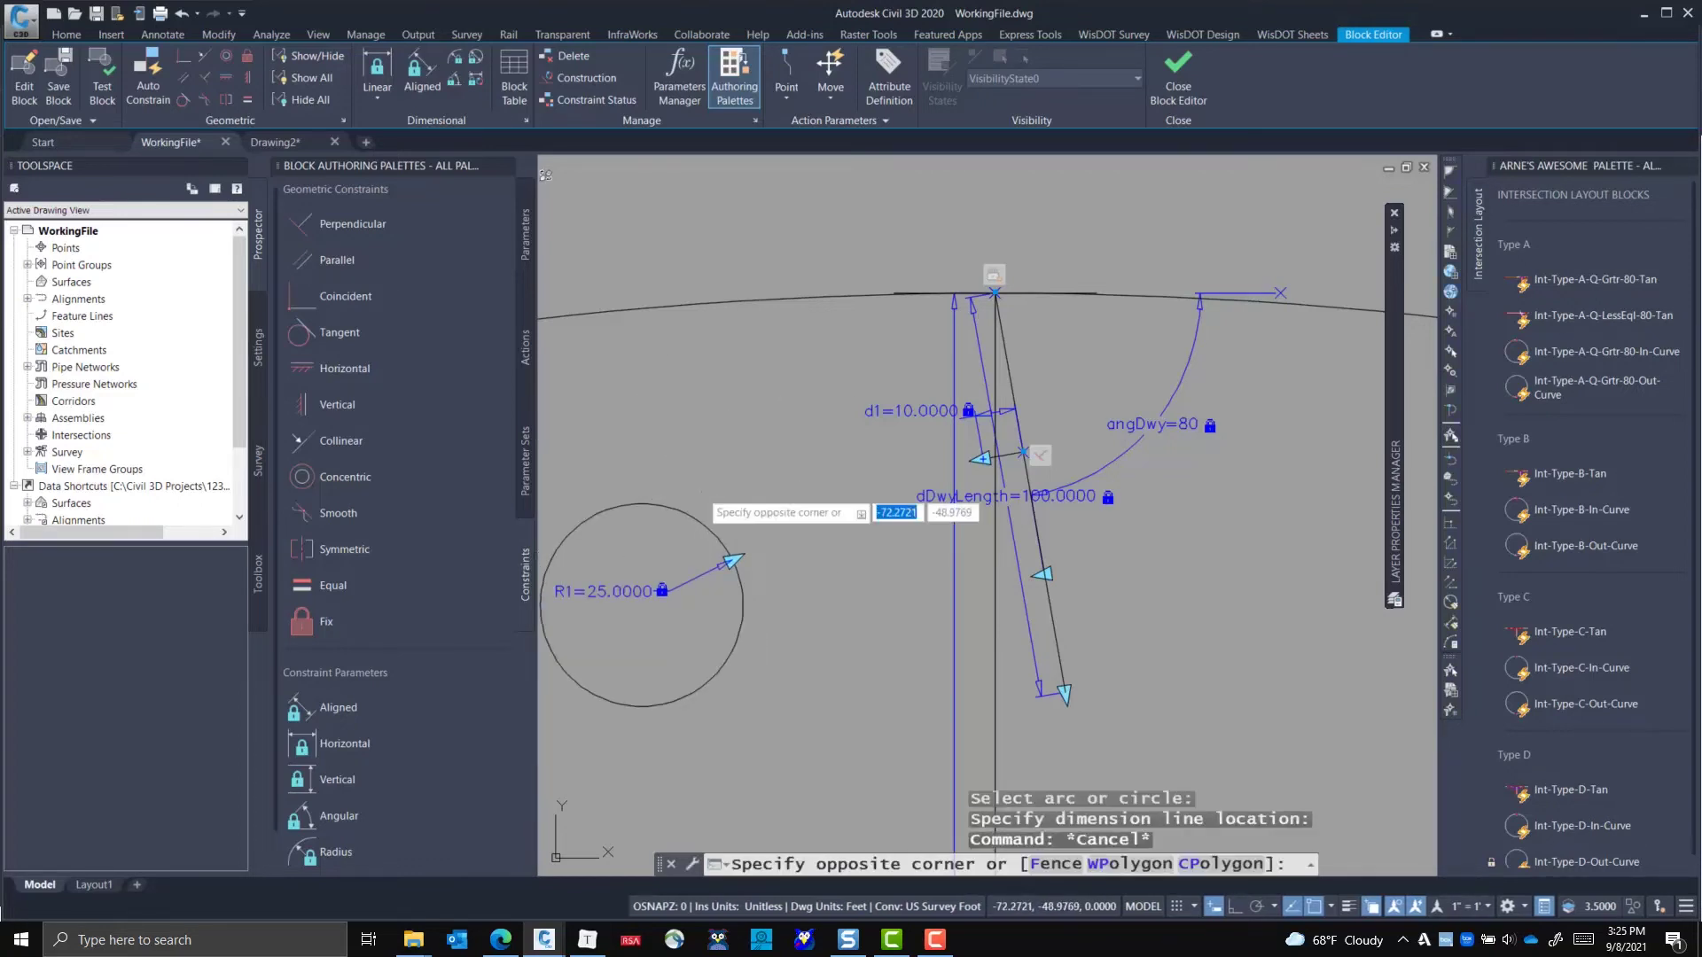
pyautogui.press('Escape')
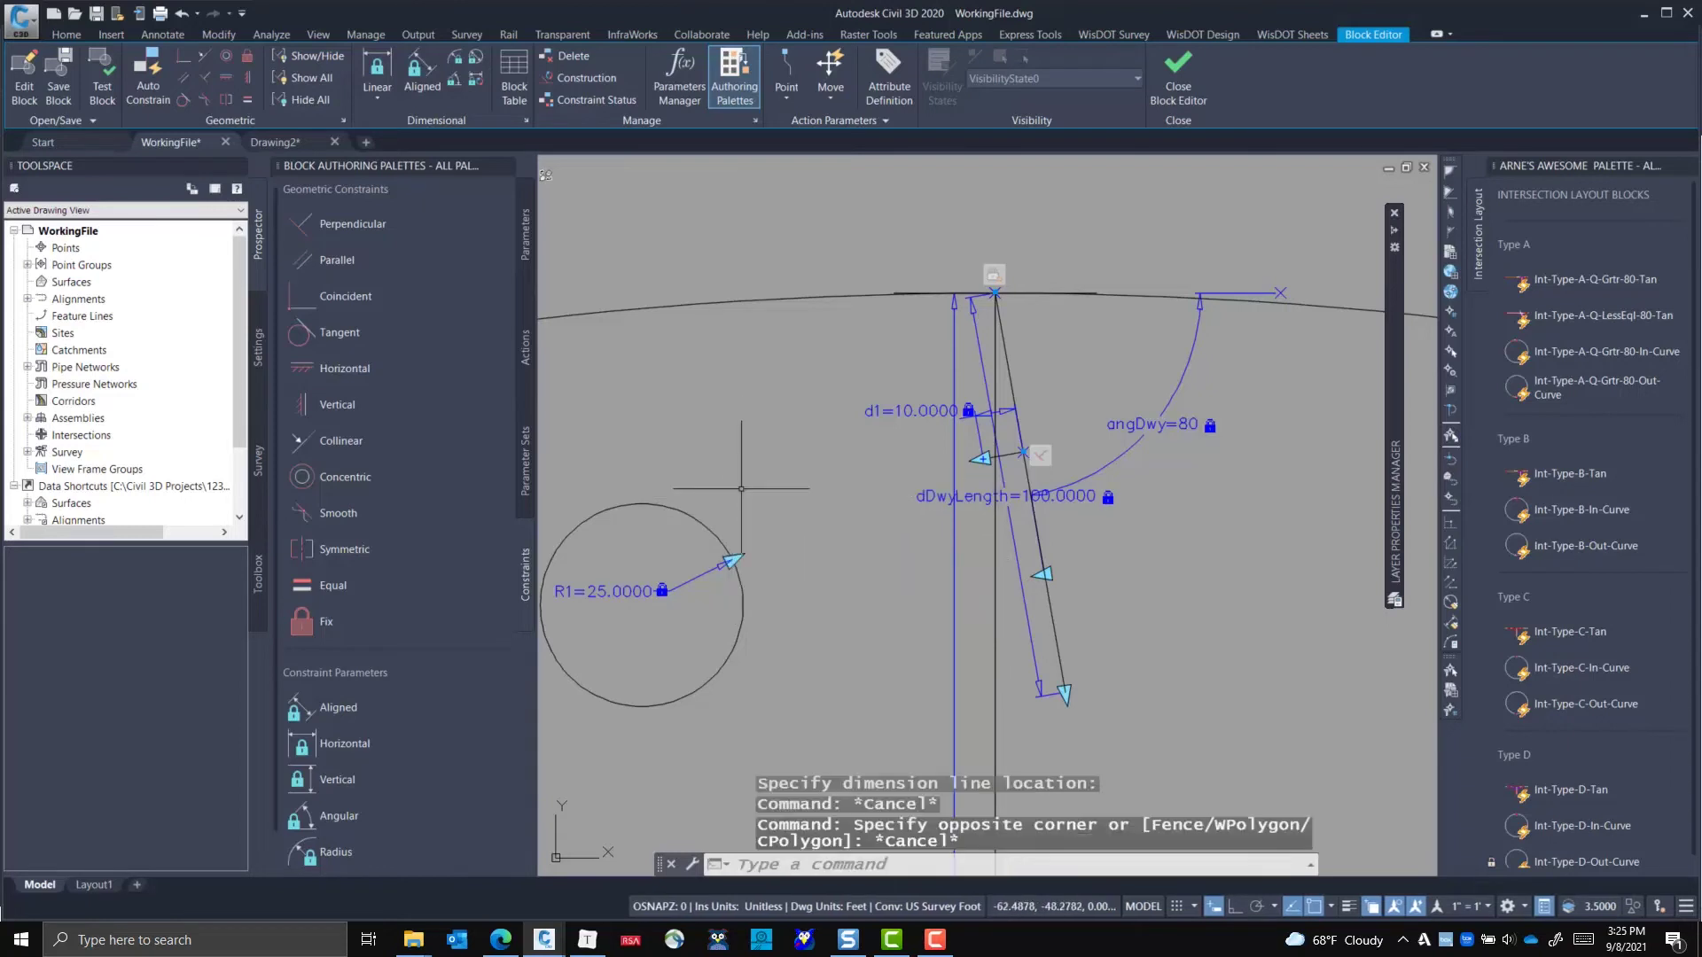
# - Constrain the R1 circle tangent to the large roadway arc
pyautogui.click(320, 331)
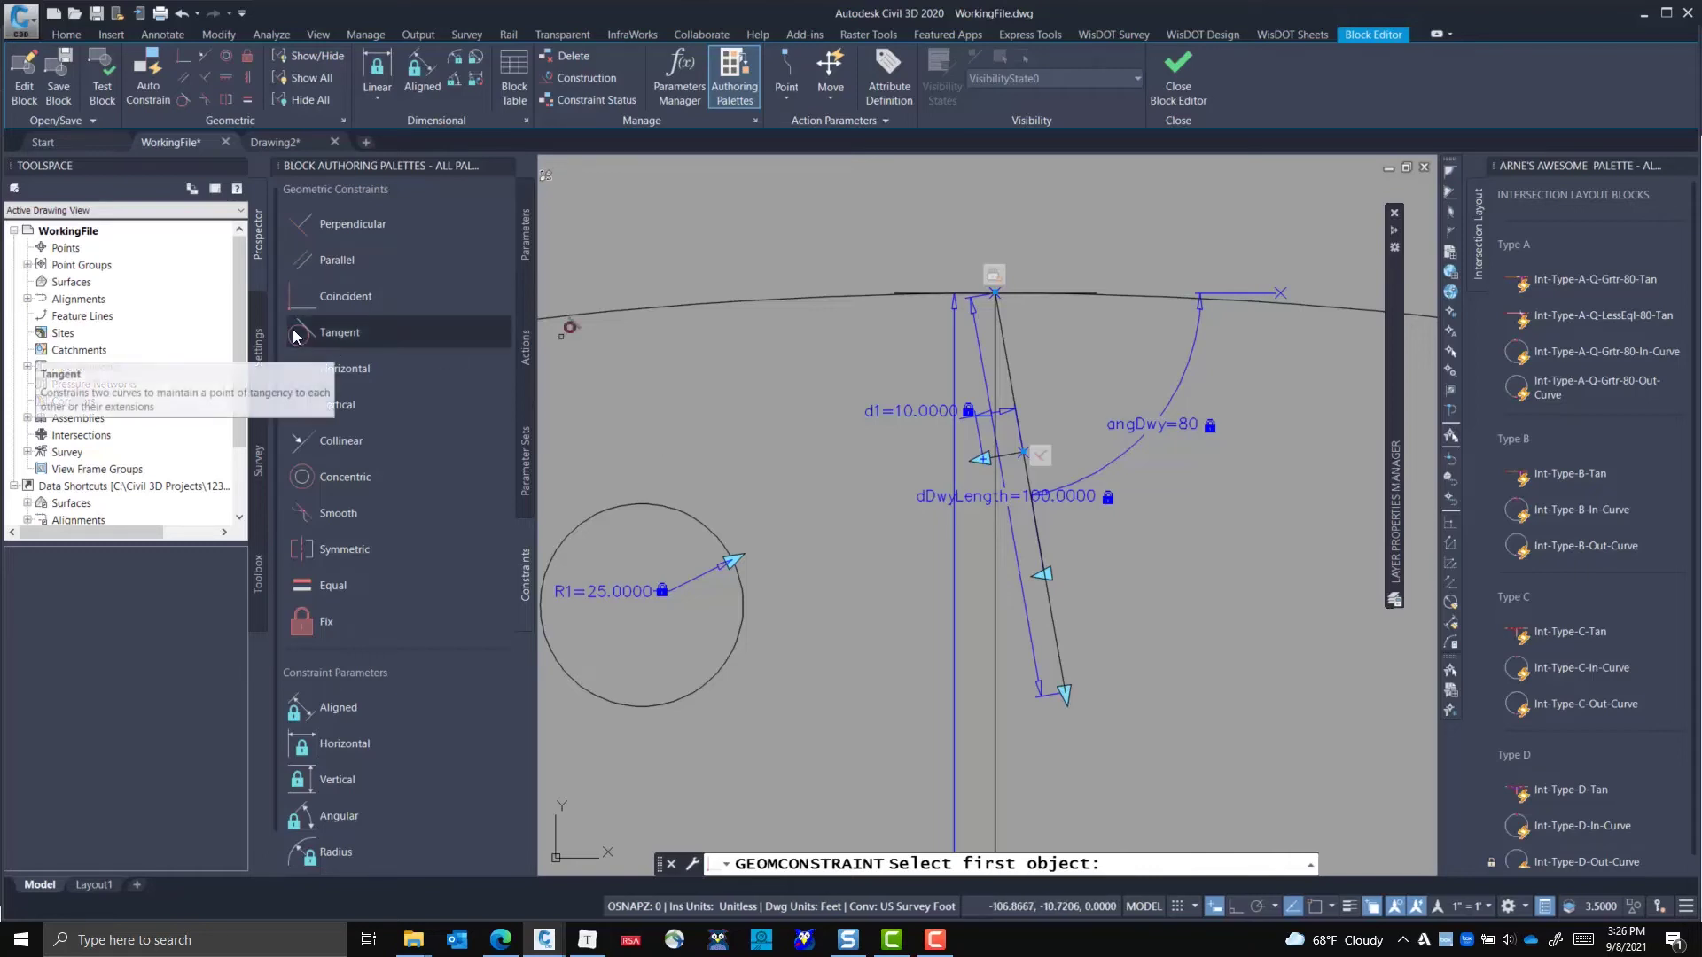
pyautogui.click(337, 340)
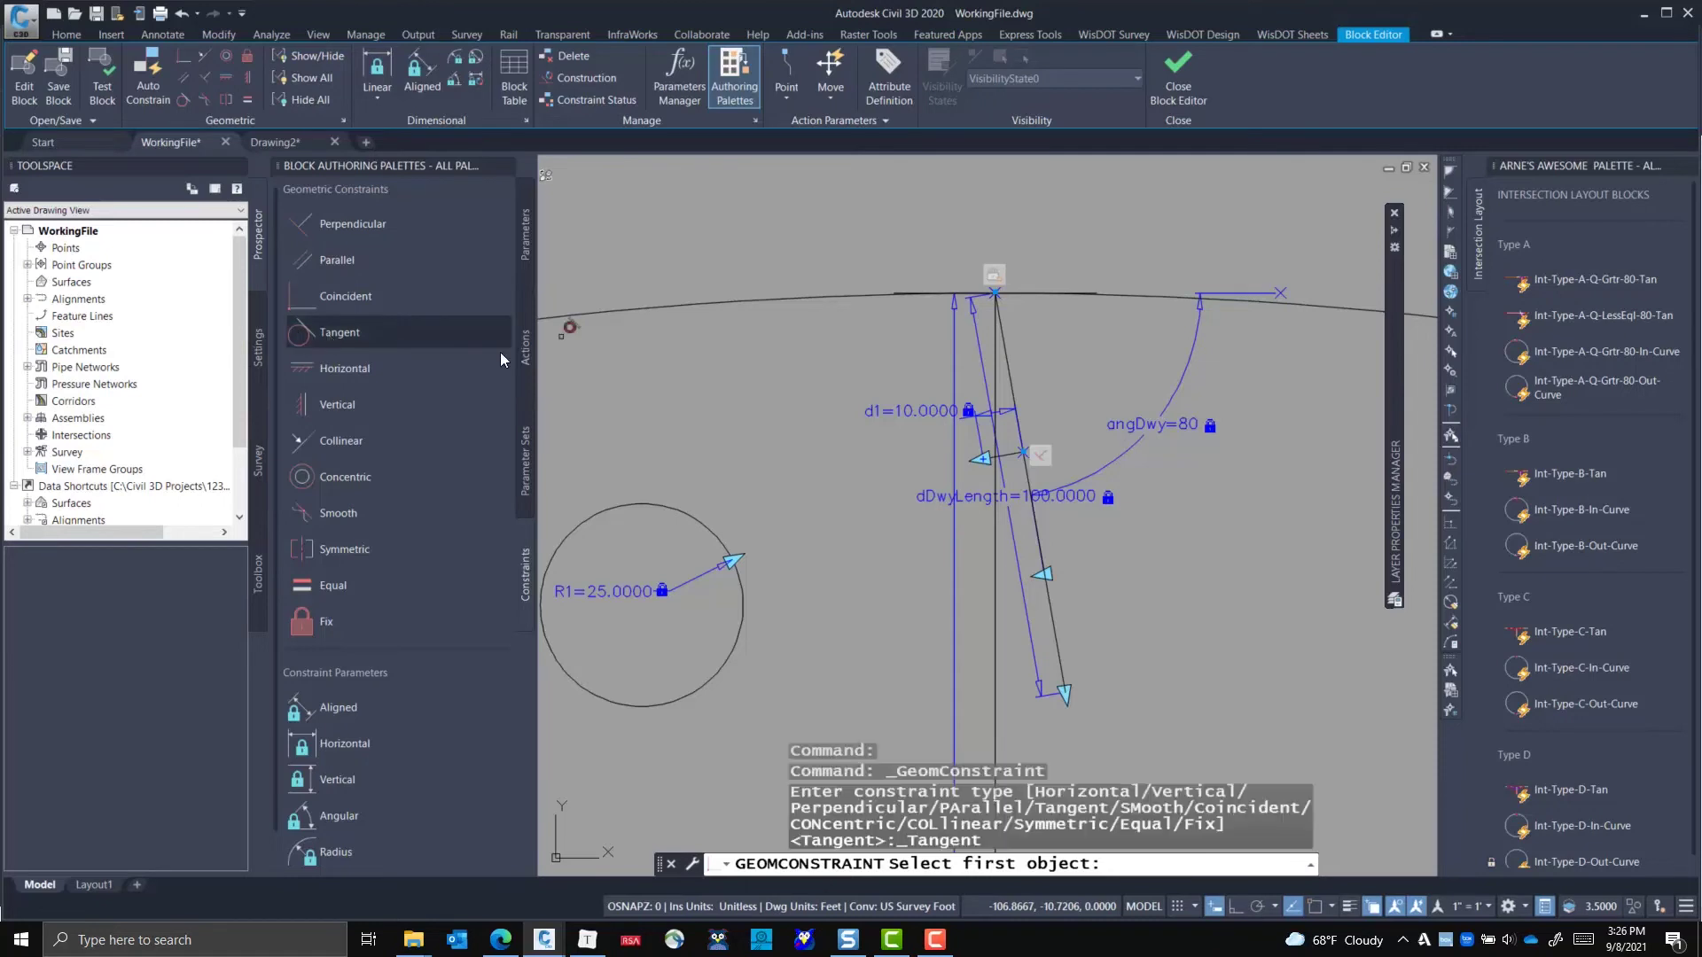
pyautogui.click(662, 298)
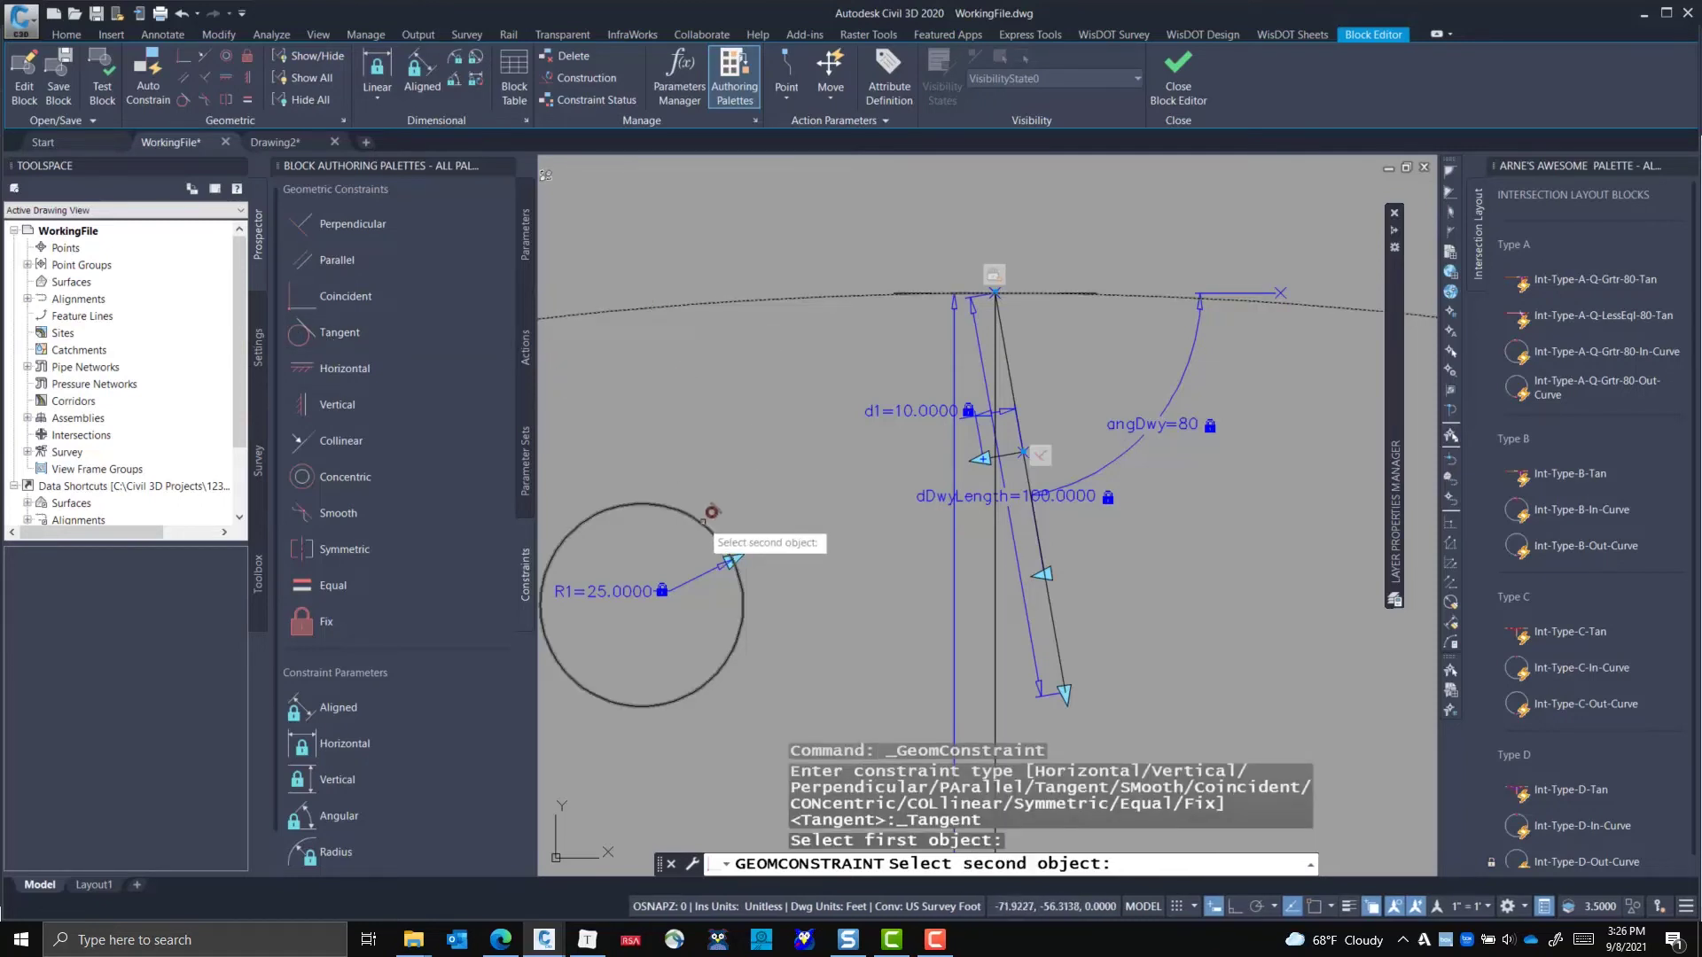
pyautogui.click(700, 521)
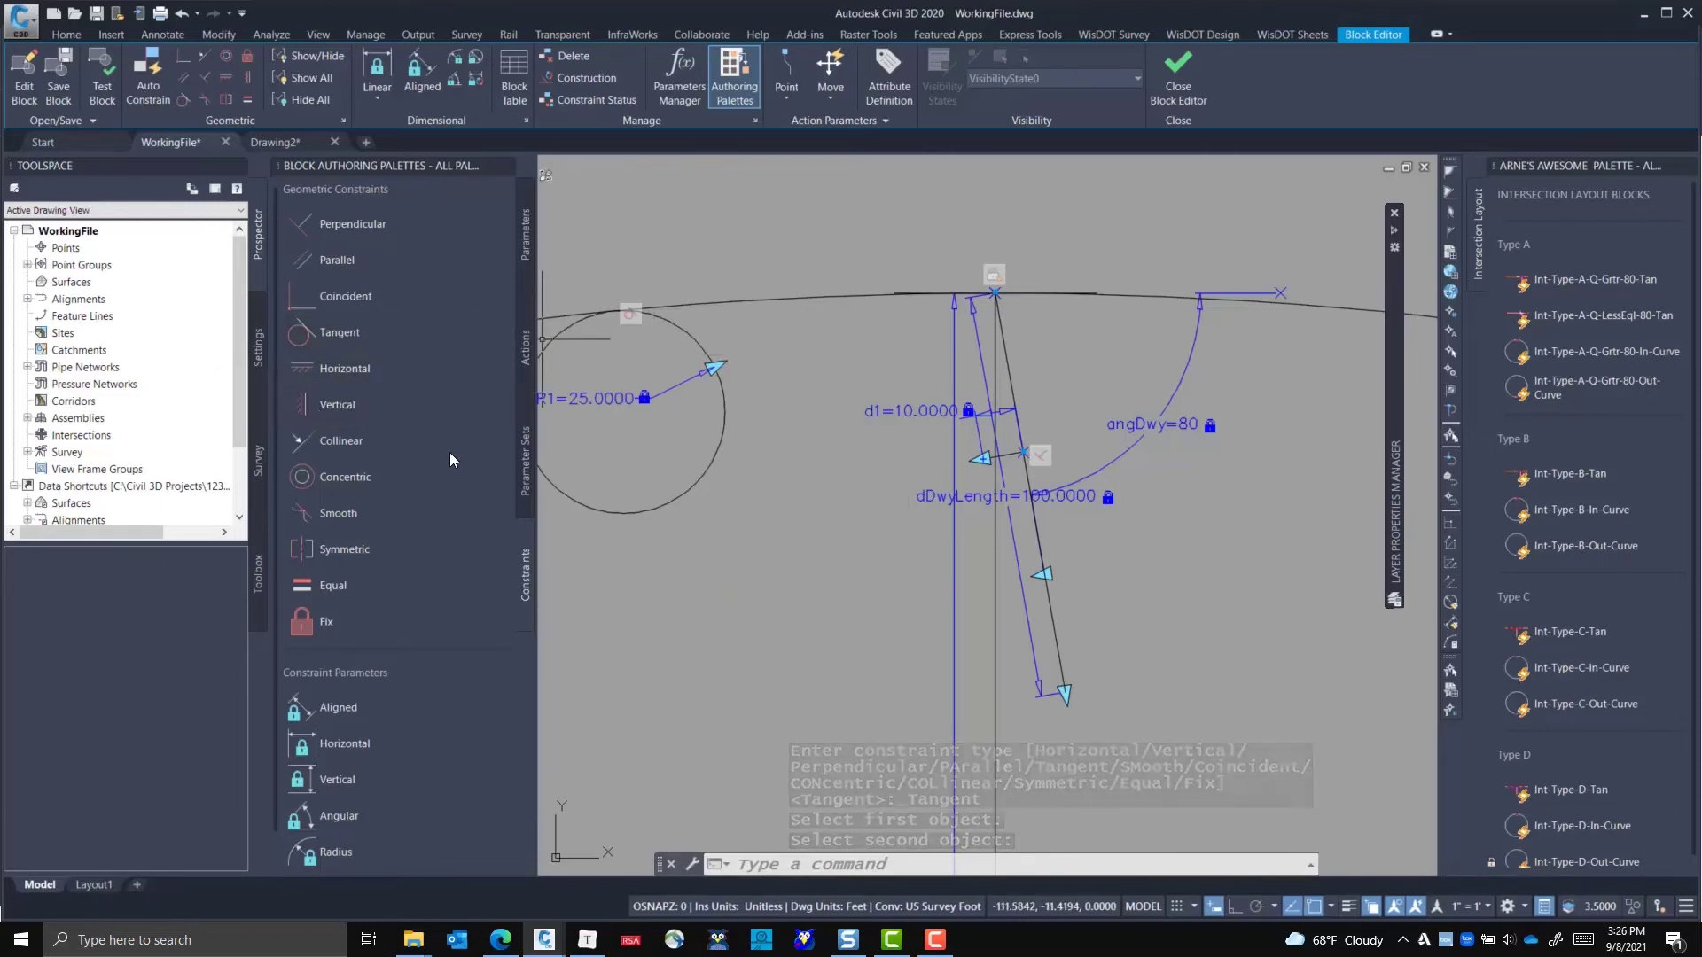
# - Apply a coincident constraint that puts the short line's left endpoint on the R1 circle
pyautogui.click(330, 298)
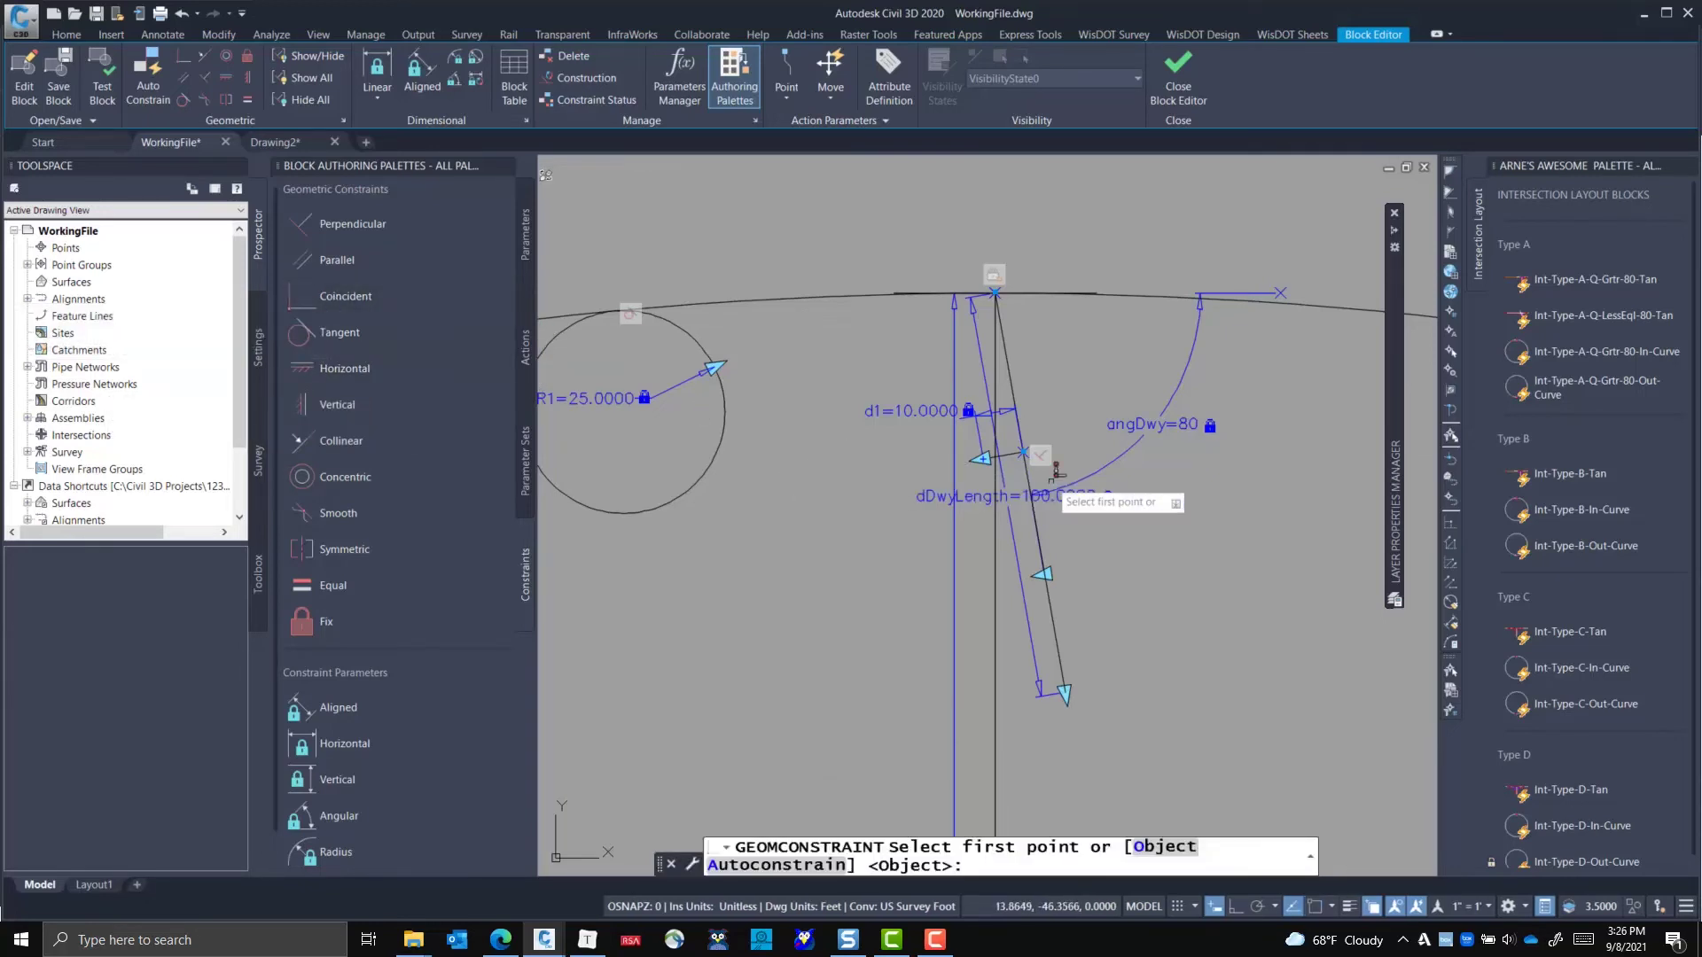
pyautogui.scroll(4, 1057, 486)
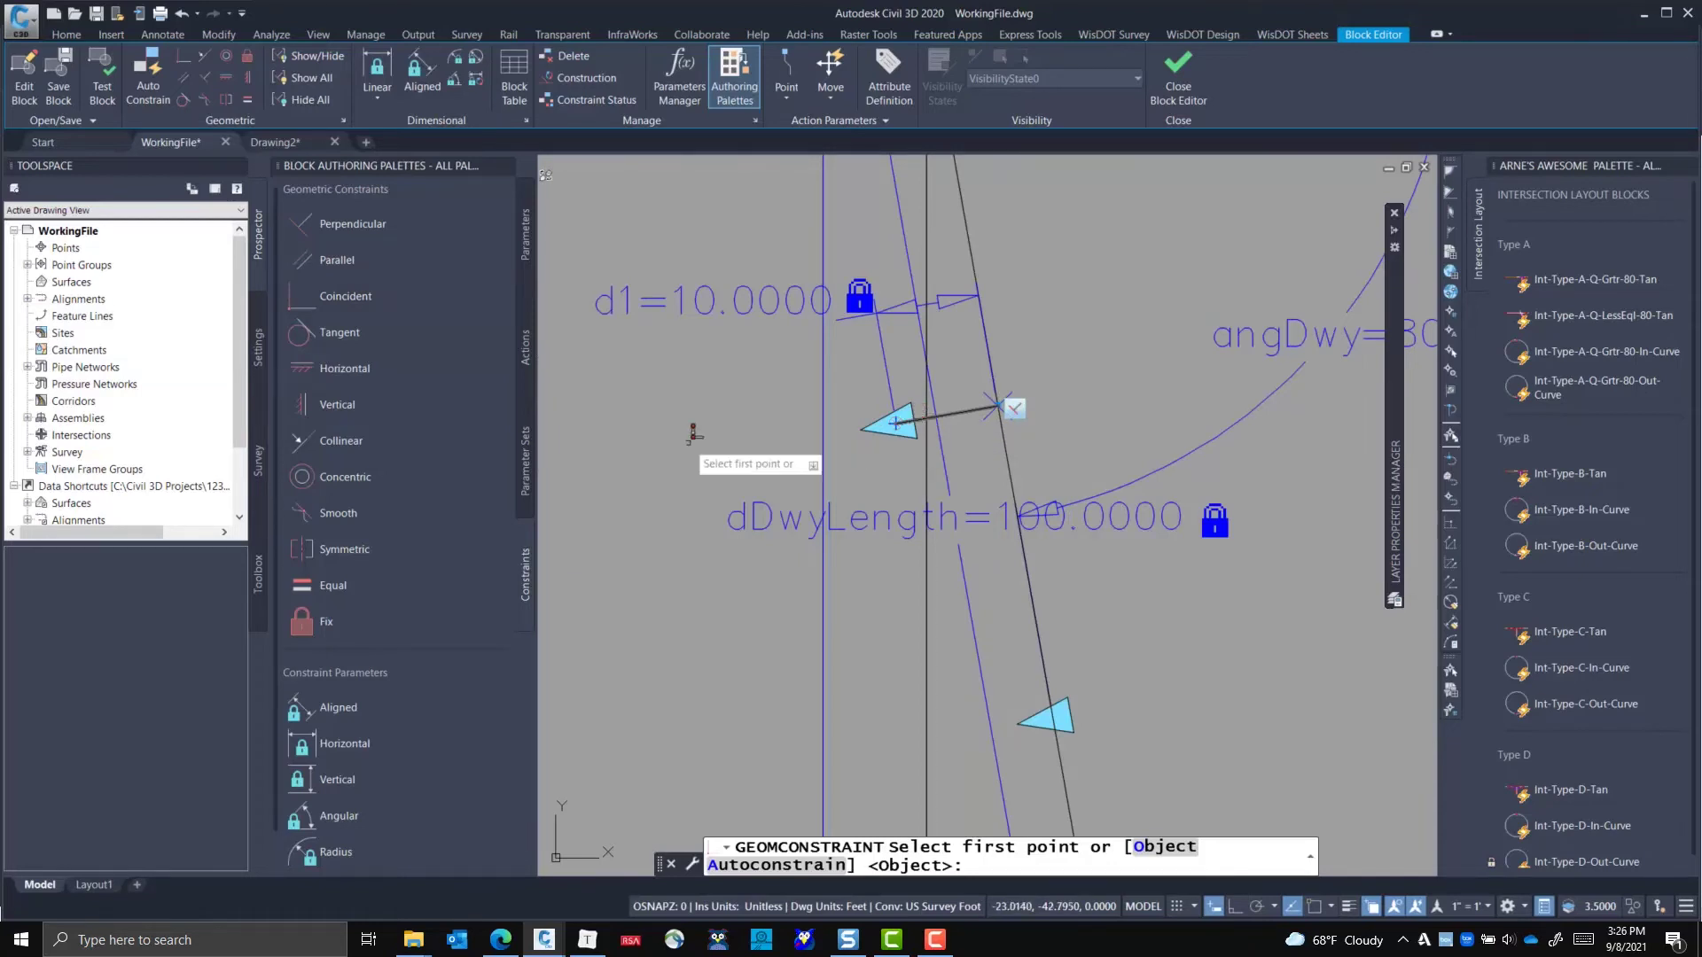
pyautogui.scroll(-4, 691, 425)
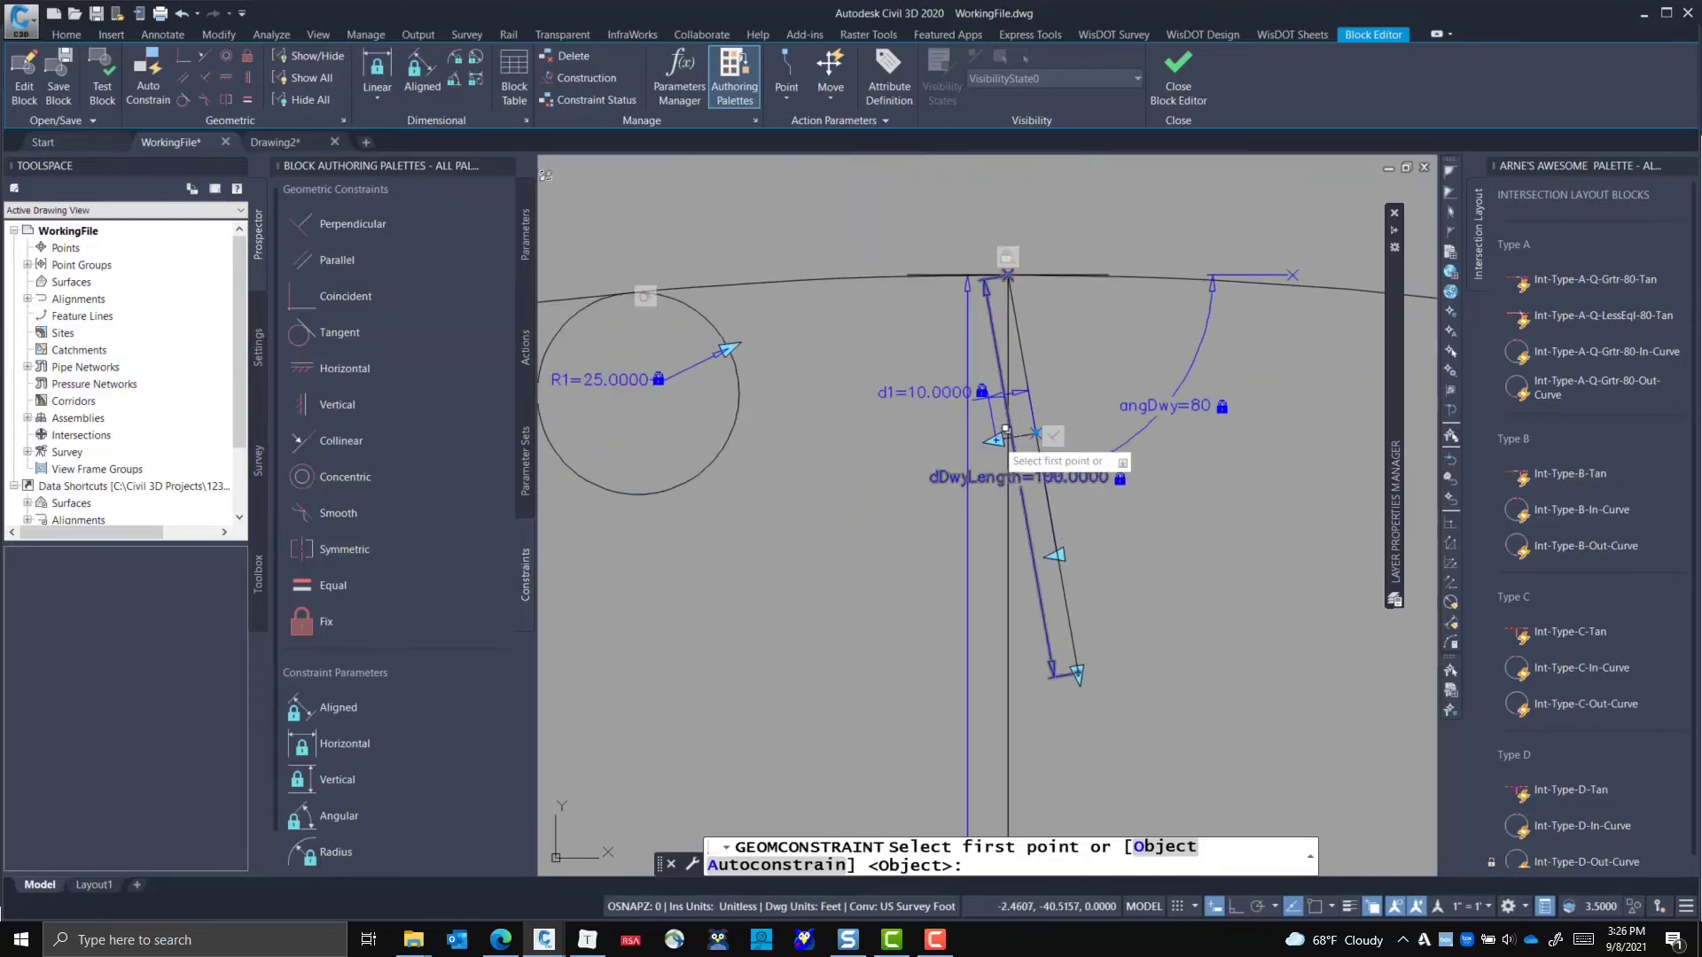
pyautogui.press('Return')
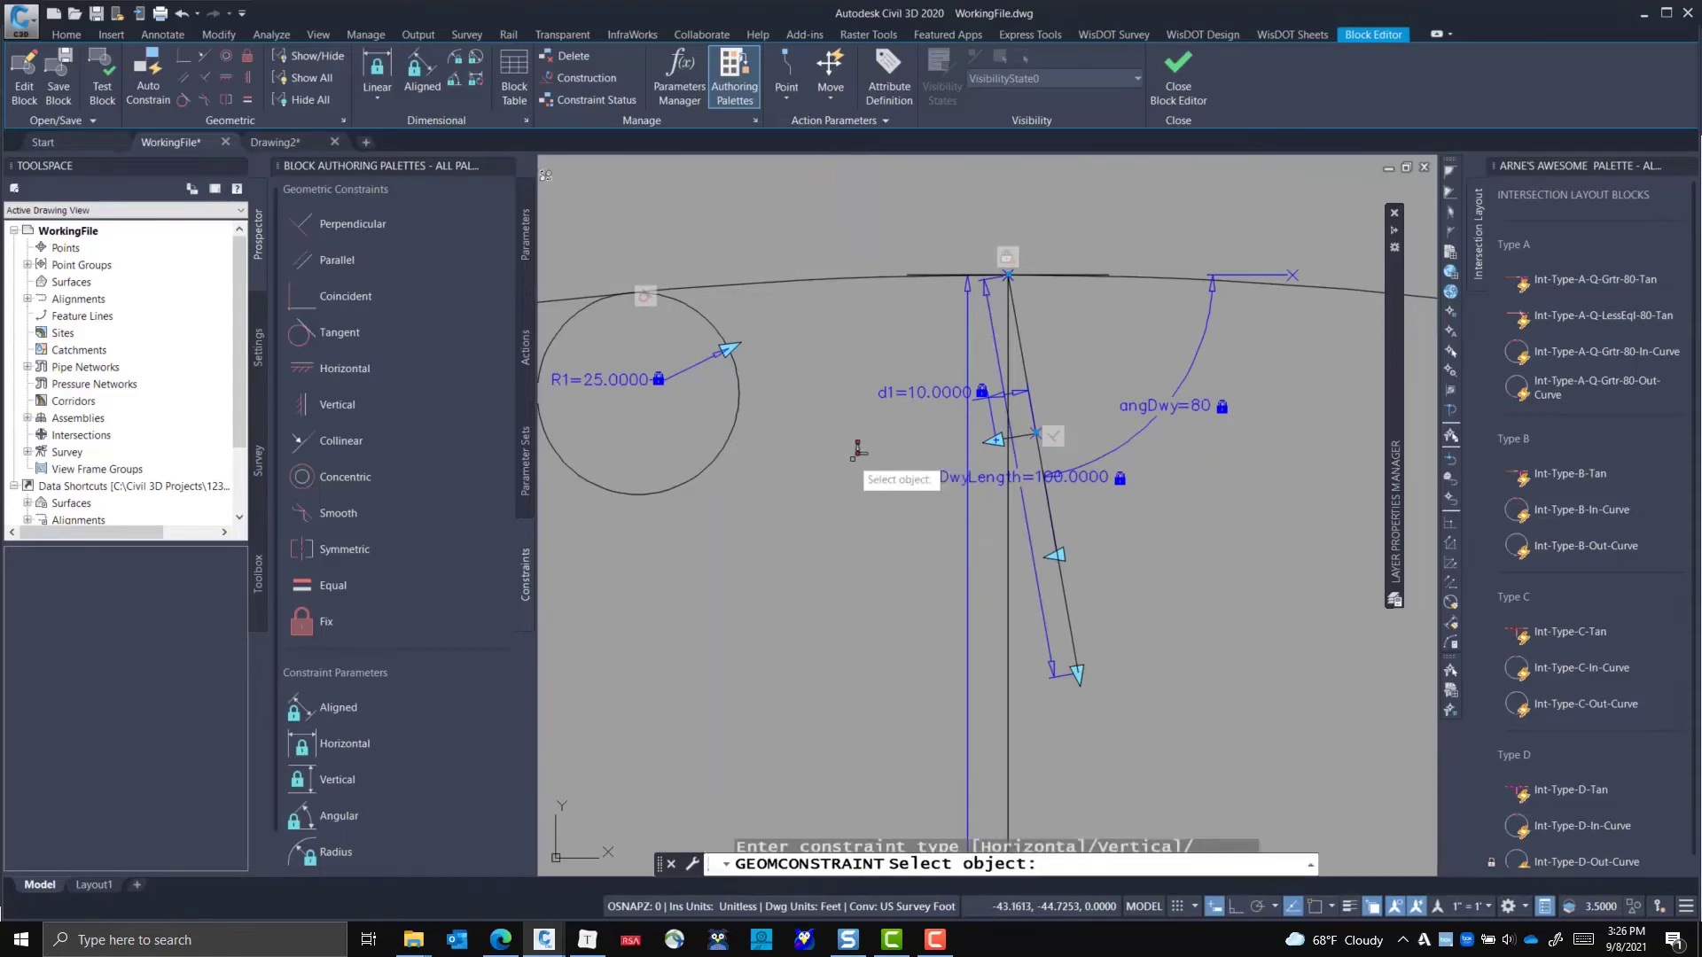
pyautogui.click(740, 360)
pyautogui.scroll(2, 1030, 444)
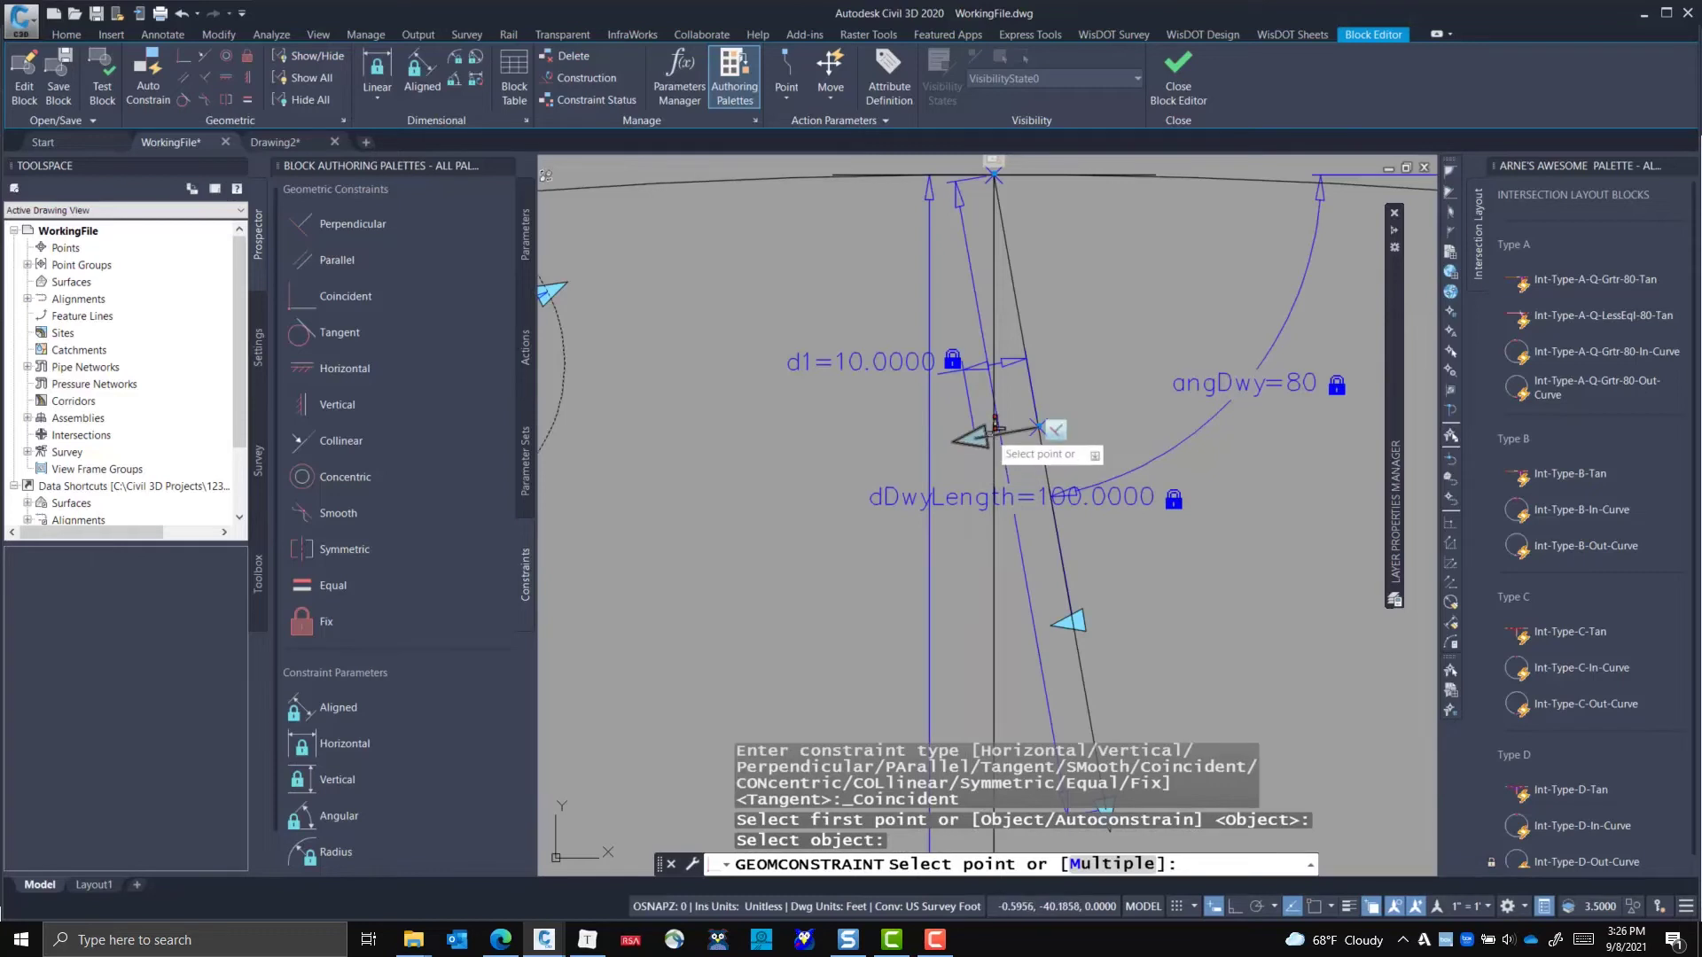
pyautogui.click(997, 425)
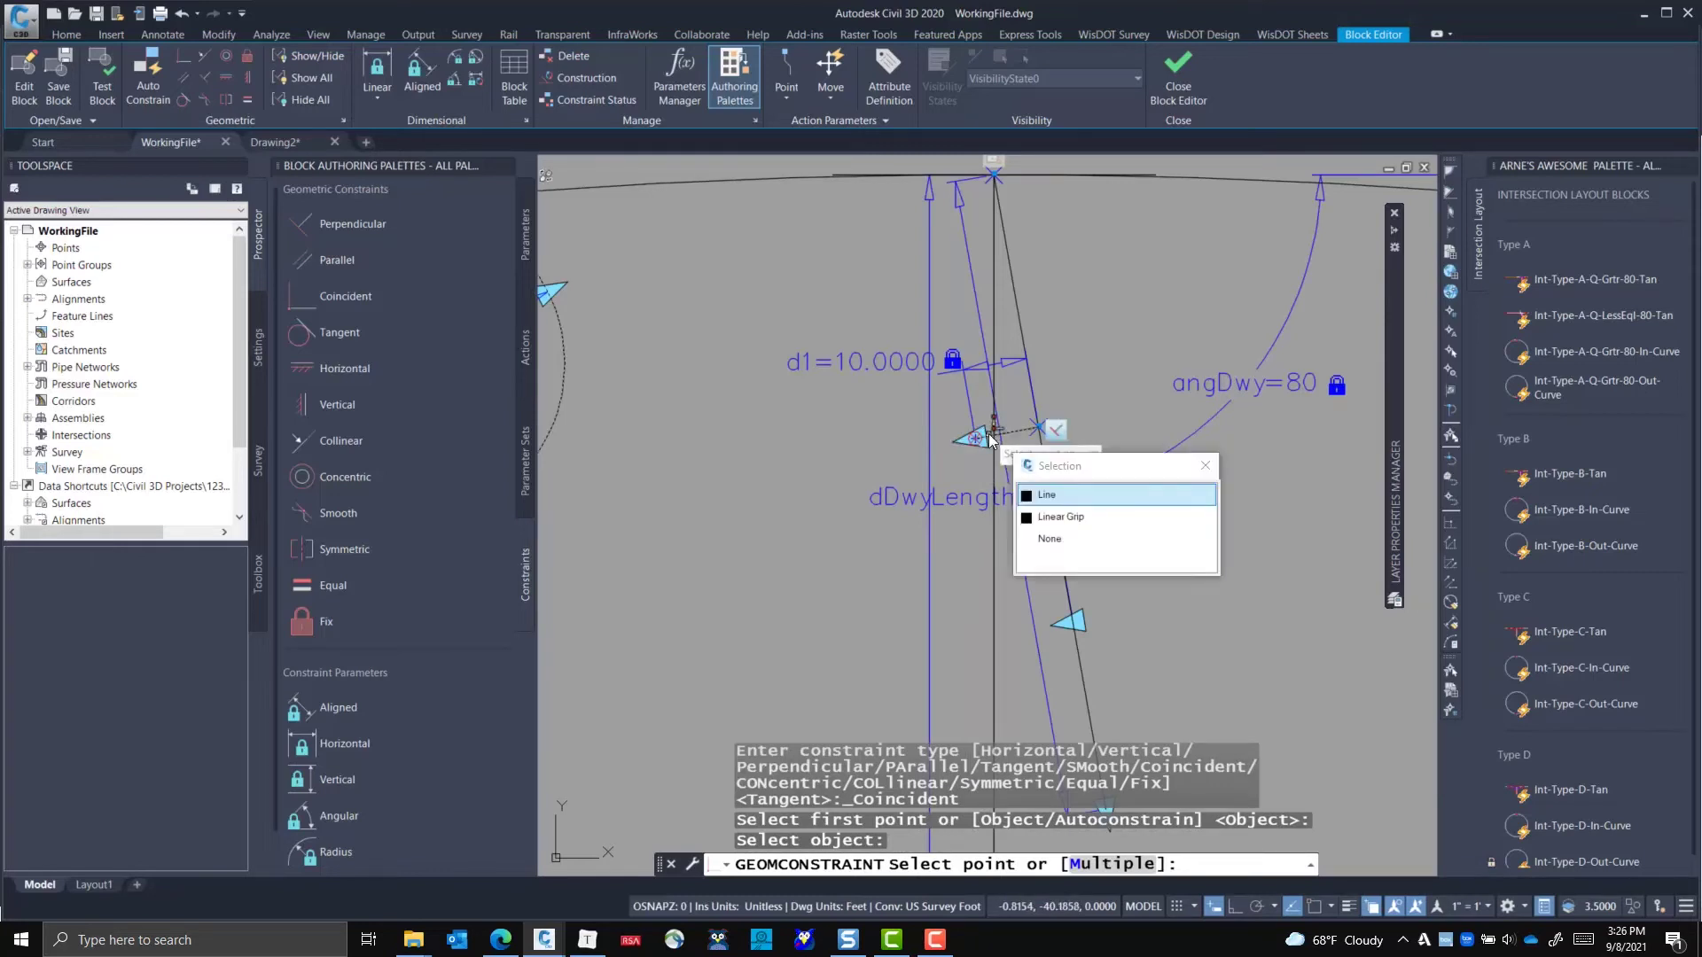
pyautogui.click(1038, 501)
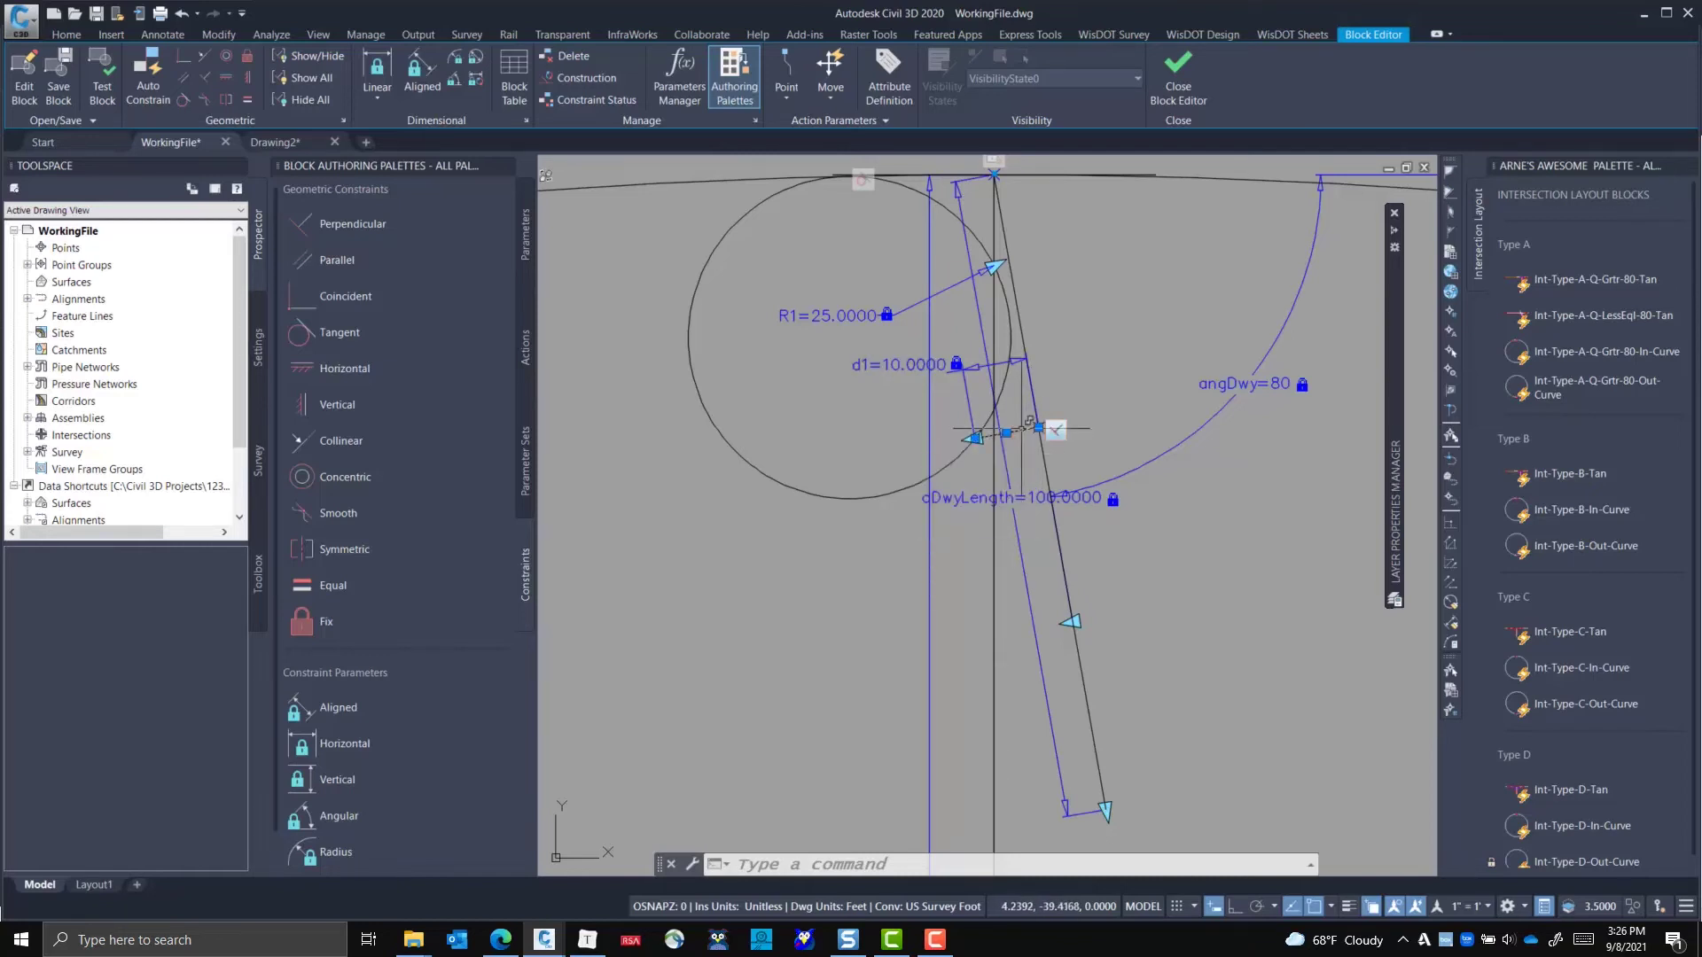
# - Try to move the short line up the angled driveway line from its right endpoint, and undo the move
pyautogui.press('Return')
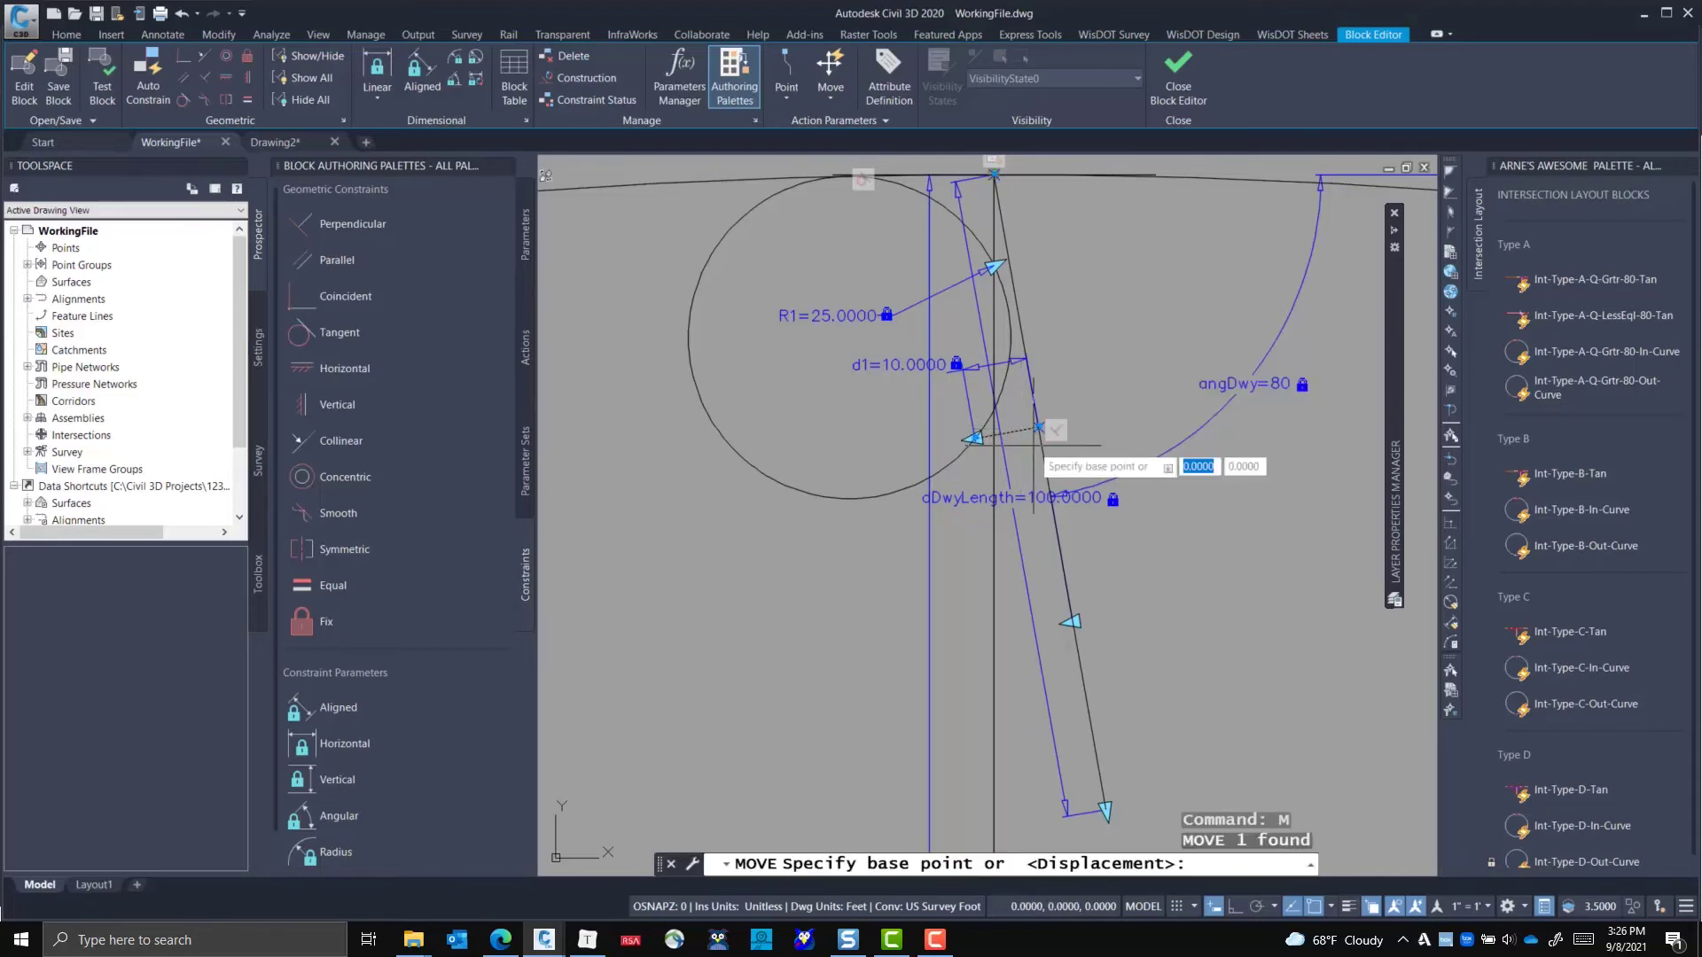
pyautogui.click(1038, 428)
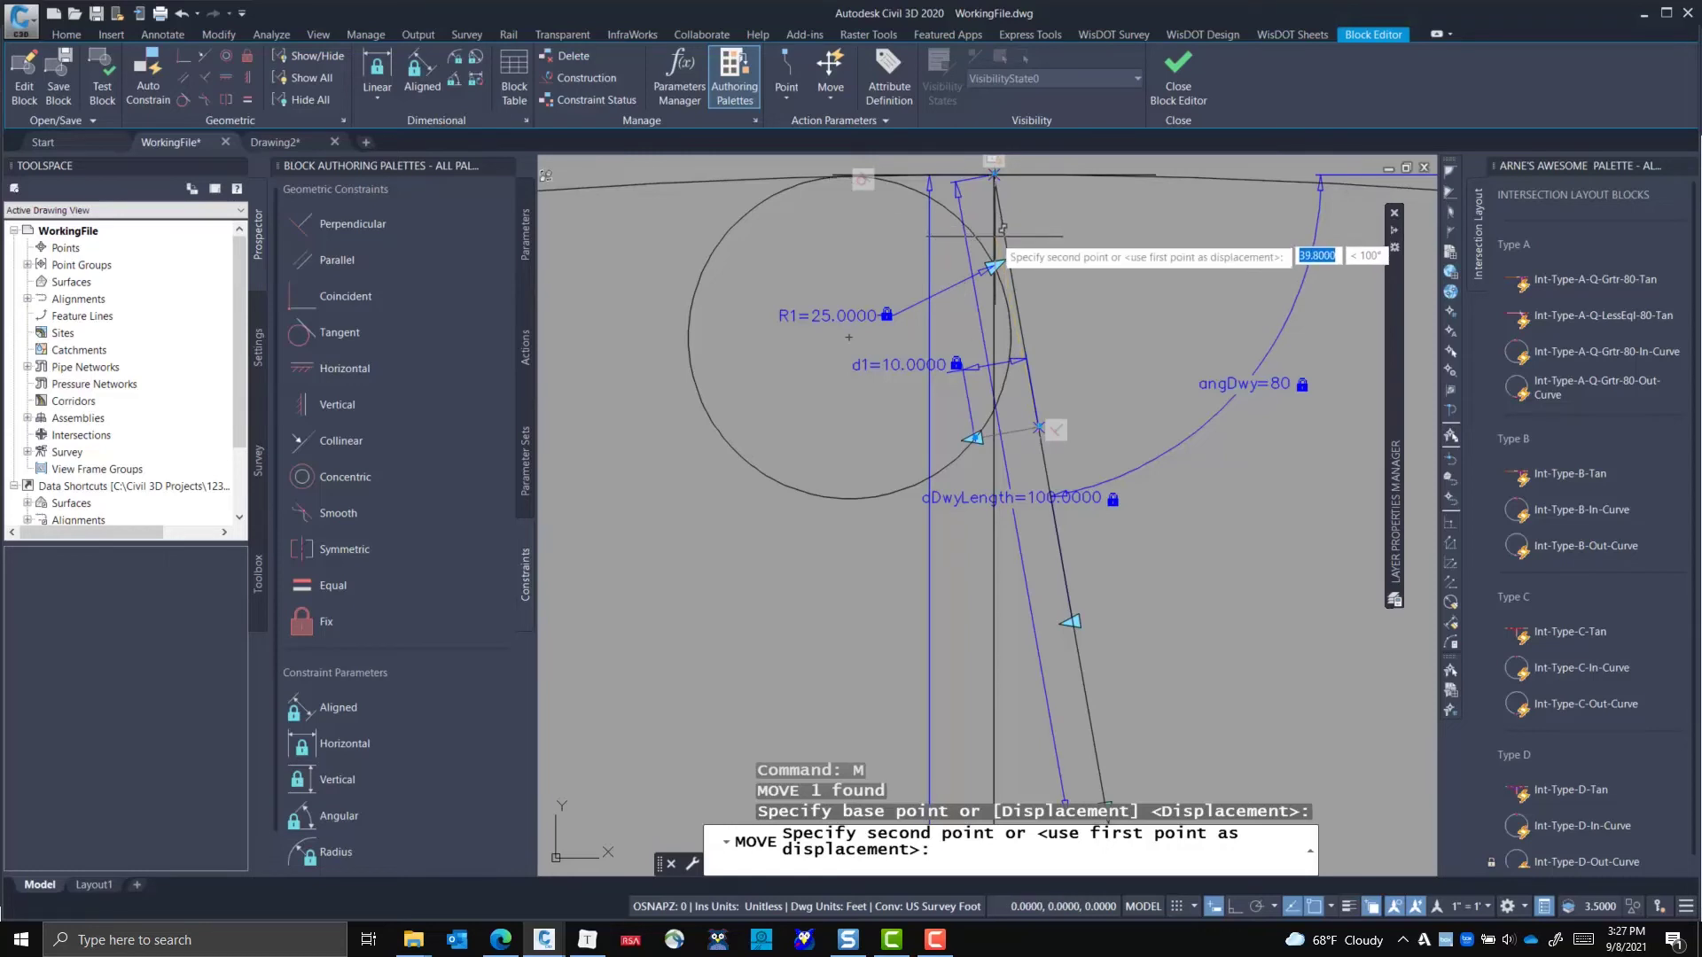
pyautogui.click(1013, 305)
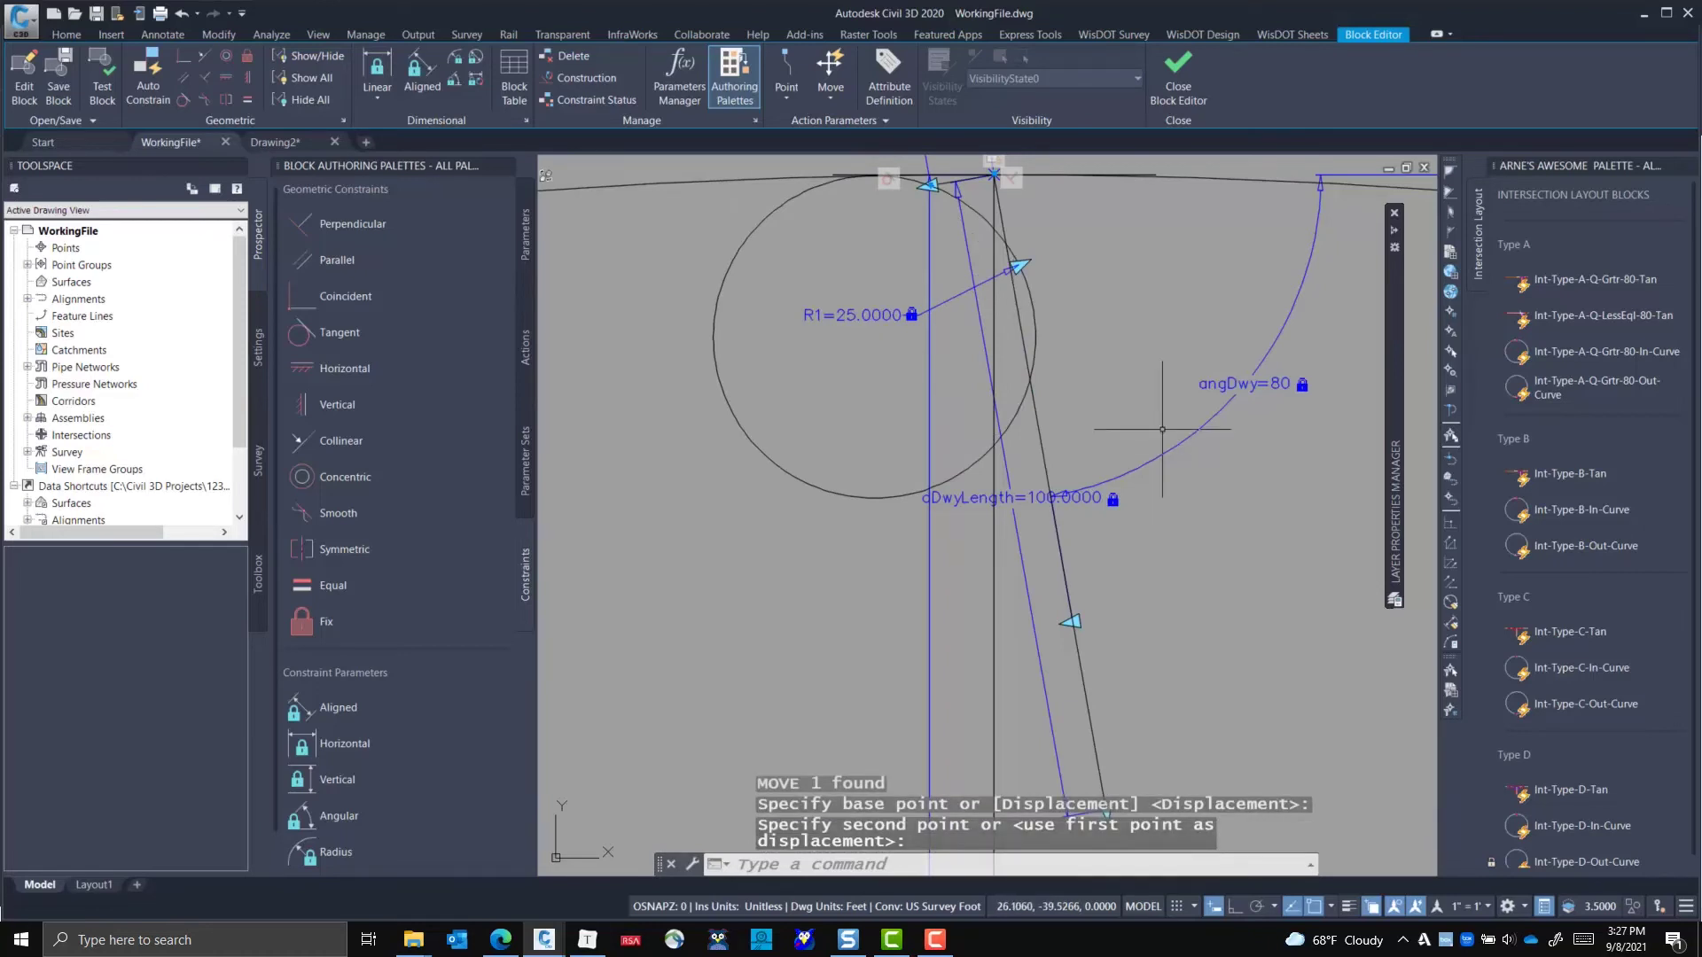
pyautogui.hotkey('ctrl', 'z')
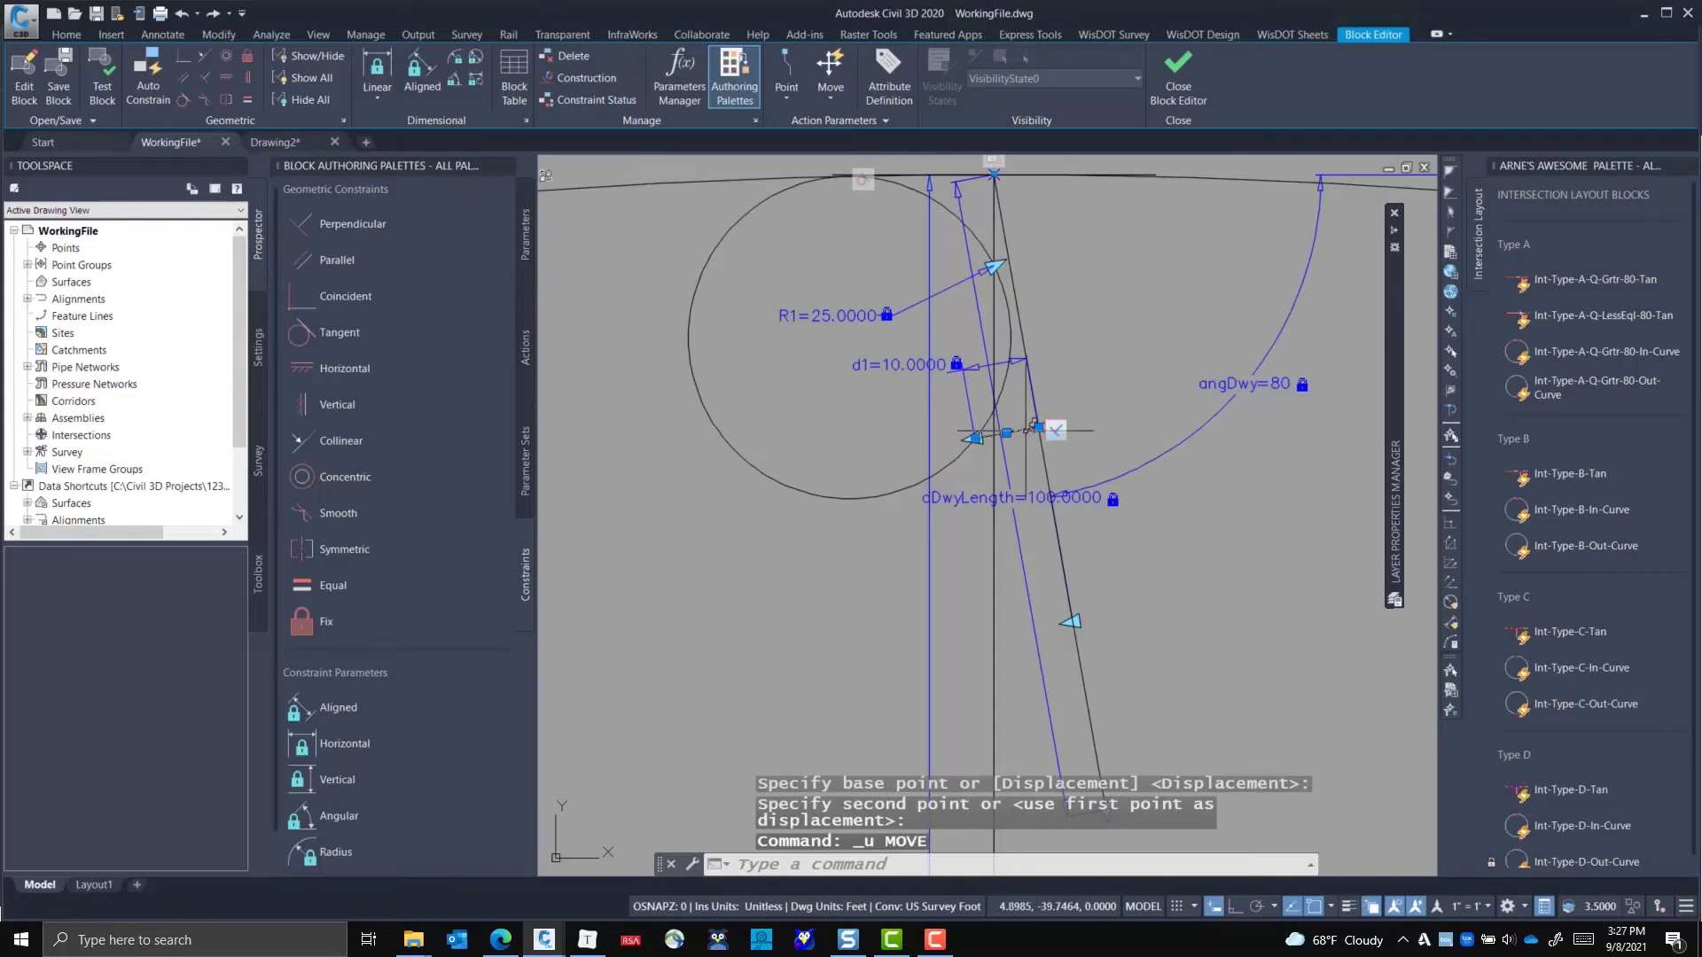
# - Try to move the short line up the driveway line using Insert and Nearest object snaps for the second point
pyautogui.click(1055, 430)
pyautogui.write('m')
pyautogui.press('Return')
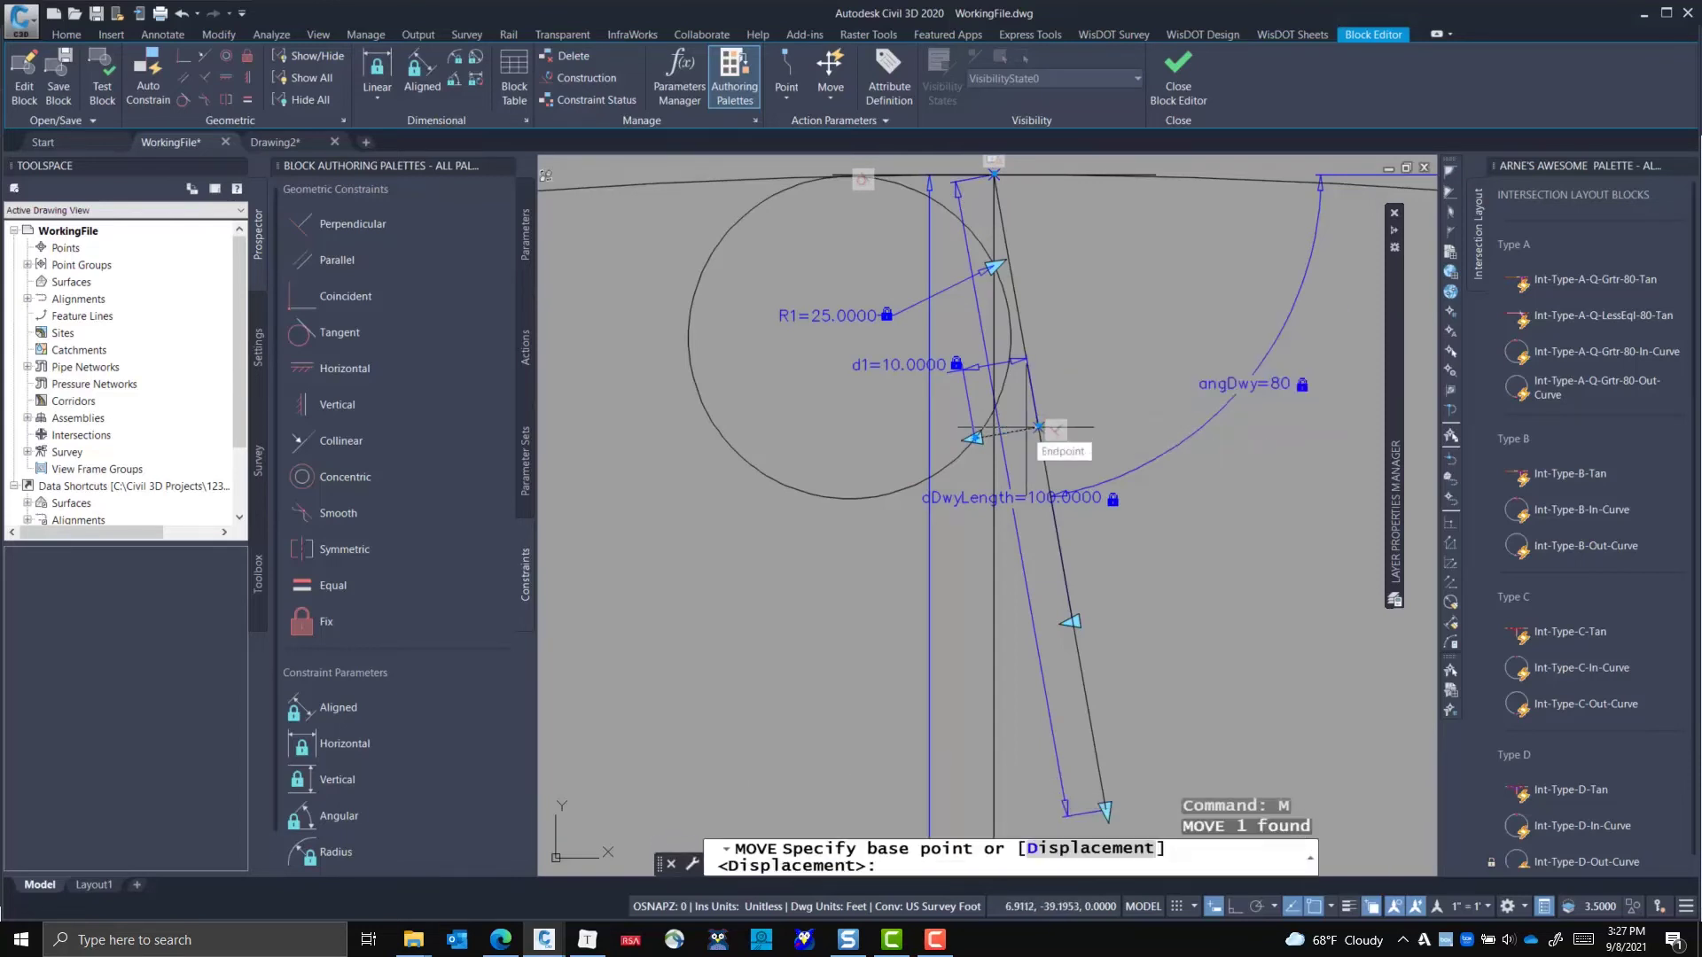
pyautogui.click(1039, 426)
pyautogui.keyDown('shift'); pyautogui.rightClick(1038, 298); pyautogui.keyUp('shift')
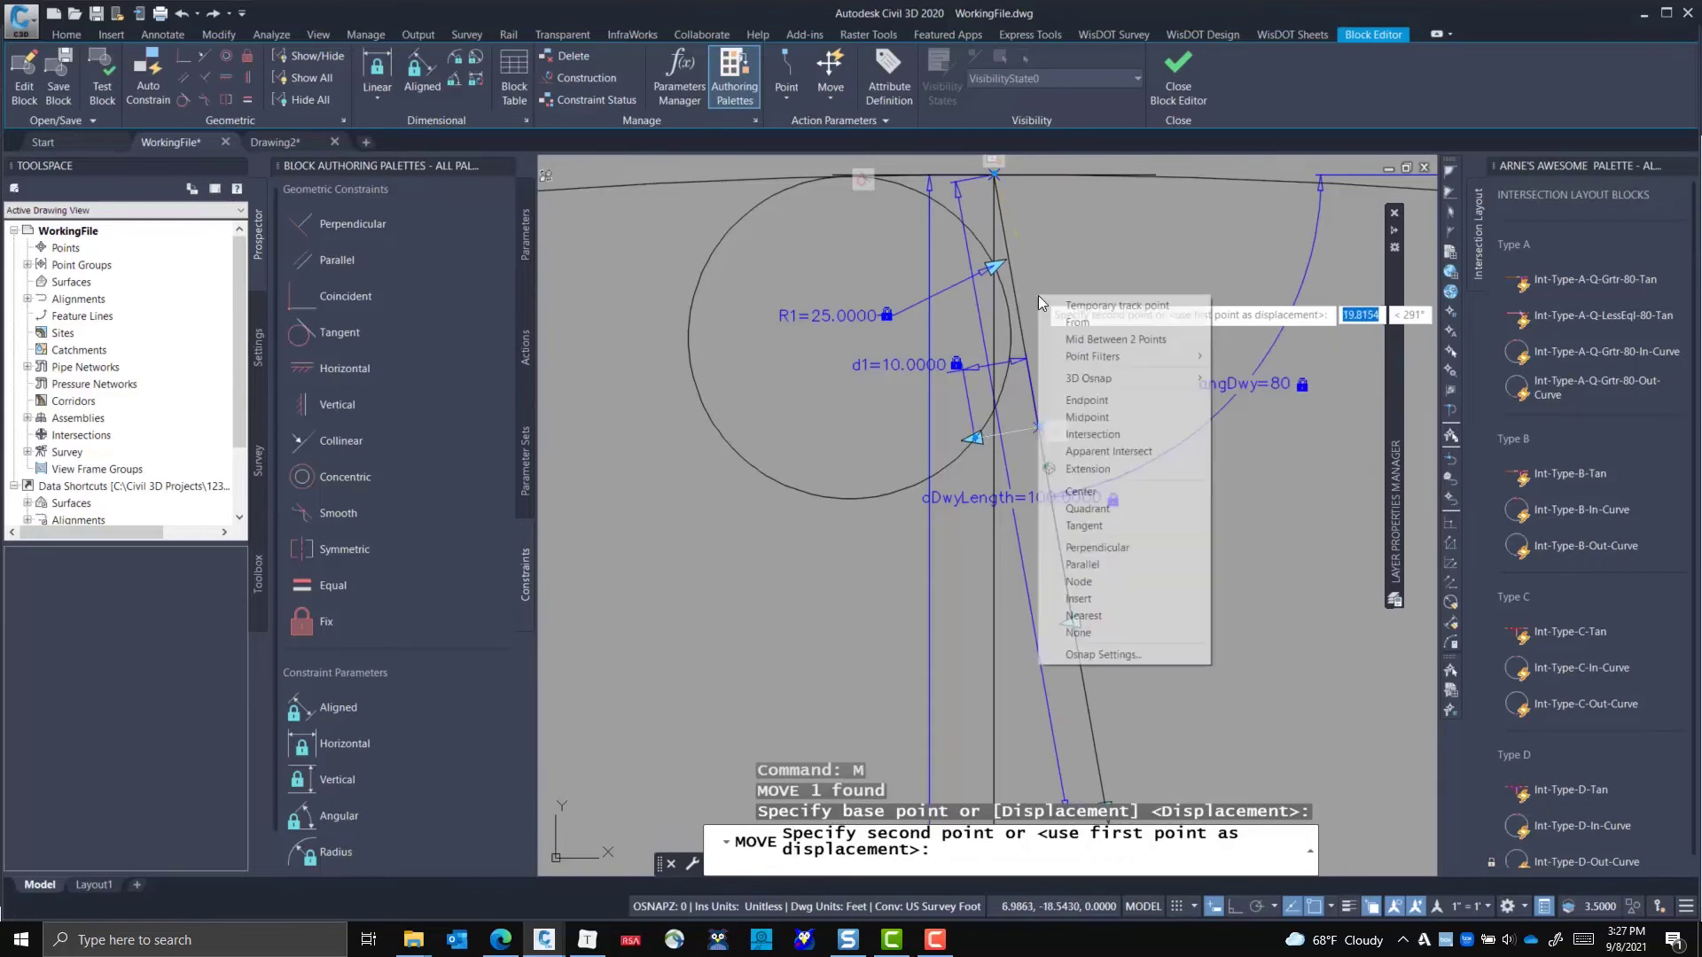
pyautogui.click(1099, 598)
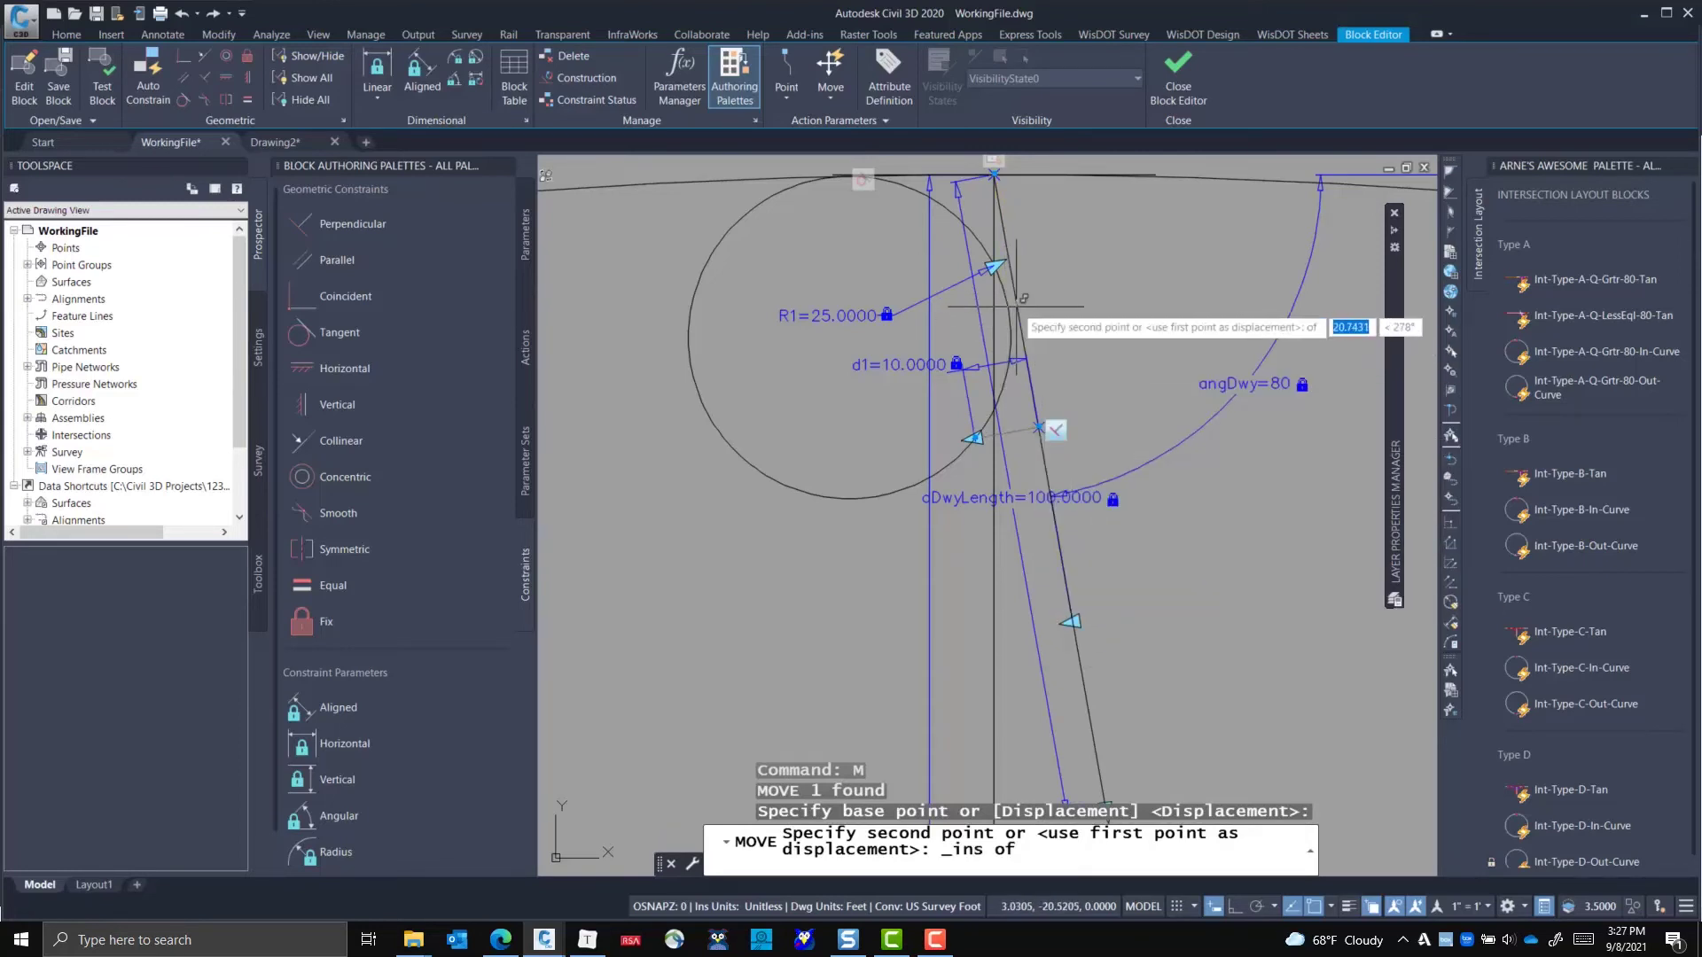
pyautogui.keyDown('shift'); pyautogui.rightClick(1070, 319); pyautogui.keyUp('shift')
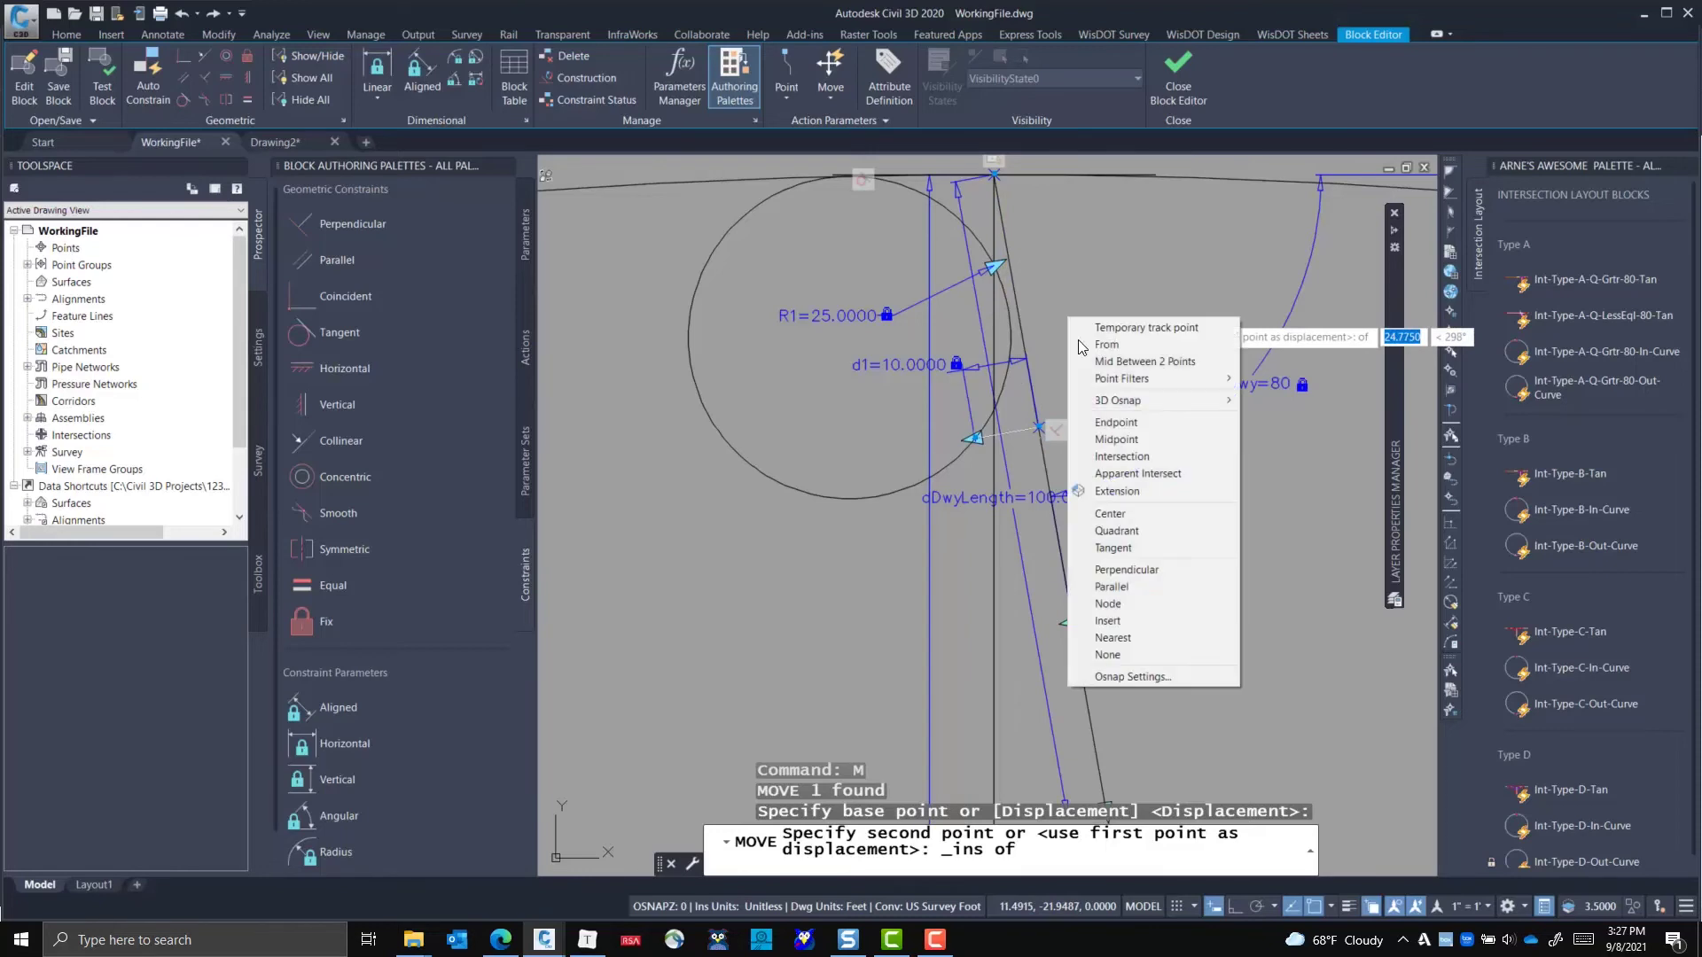
pyautogui.click(1113, 637)
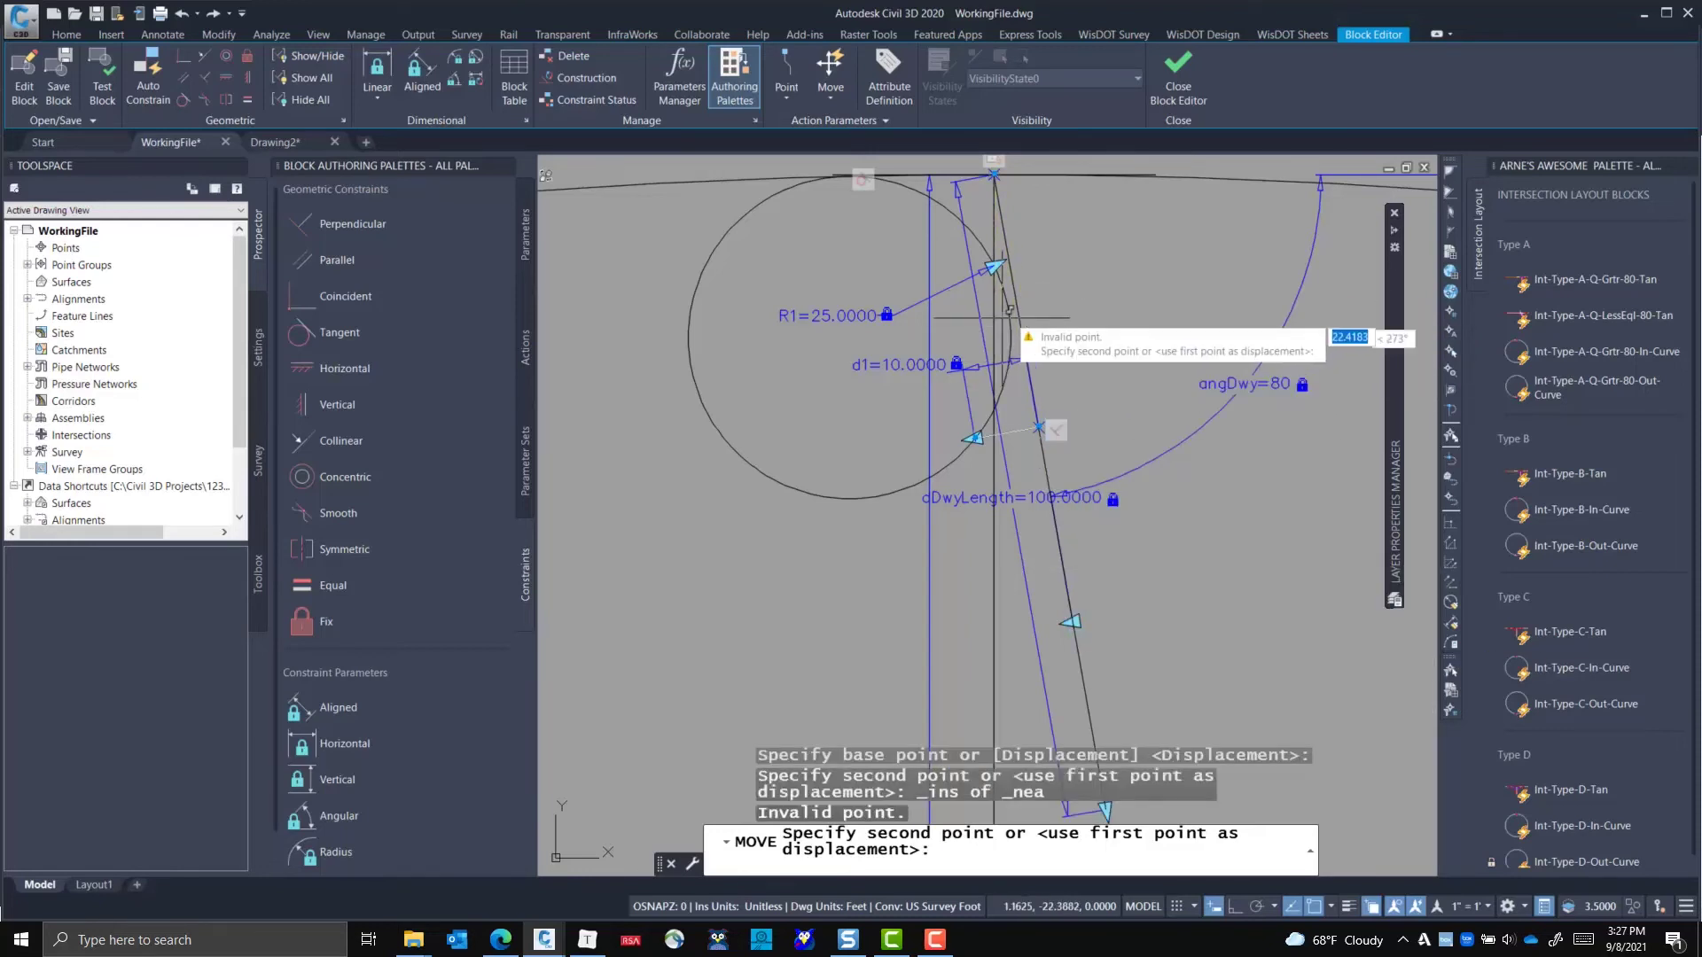
pyautogui.click(1016, 312)
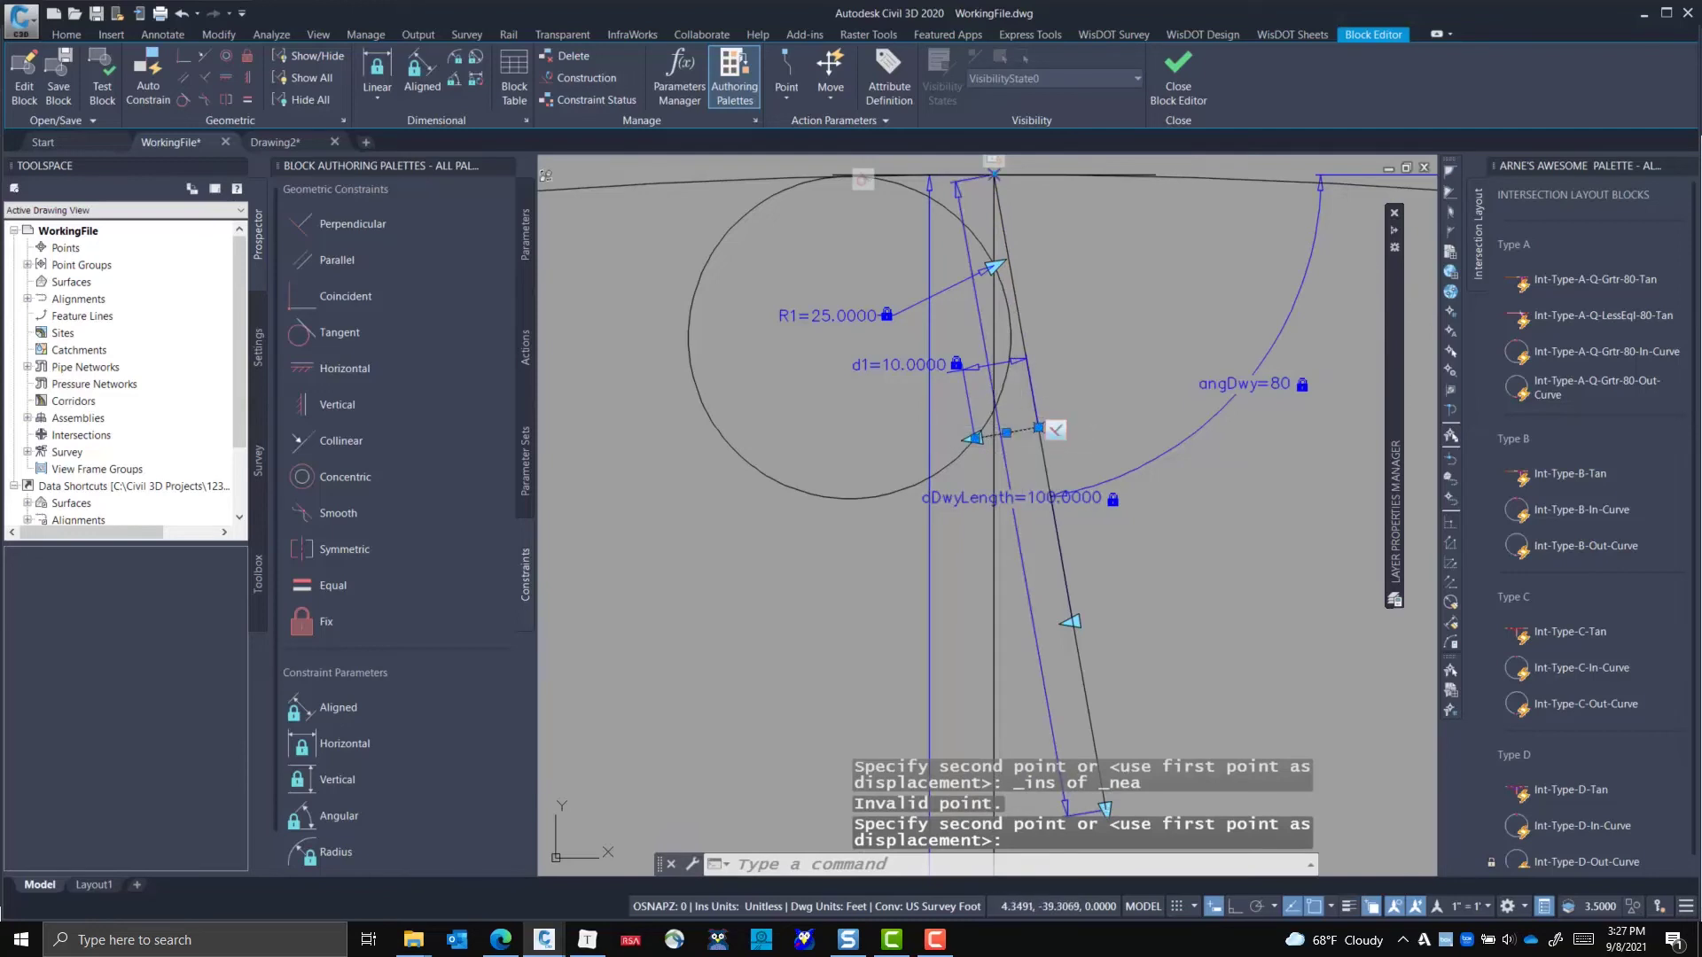
# - Move the short line by its right endpoint to a spot higher up the angled driveway line
pyautogui.click(1029, 424)
pyautogui.write('M')
pyautogui.press('Return')
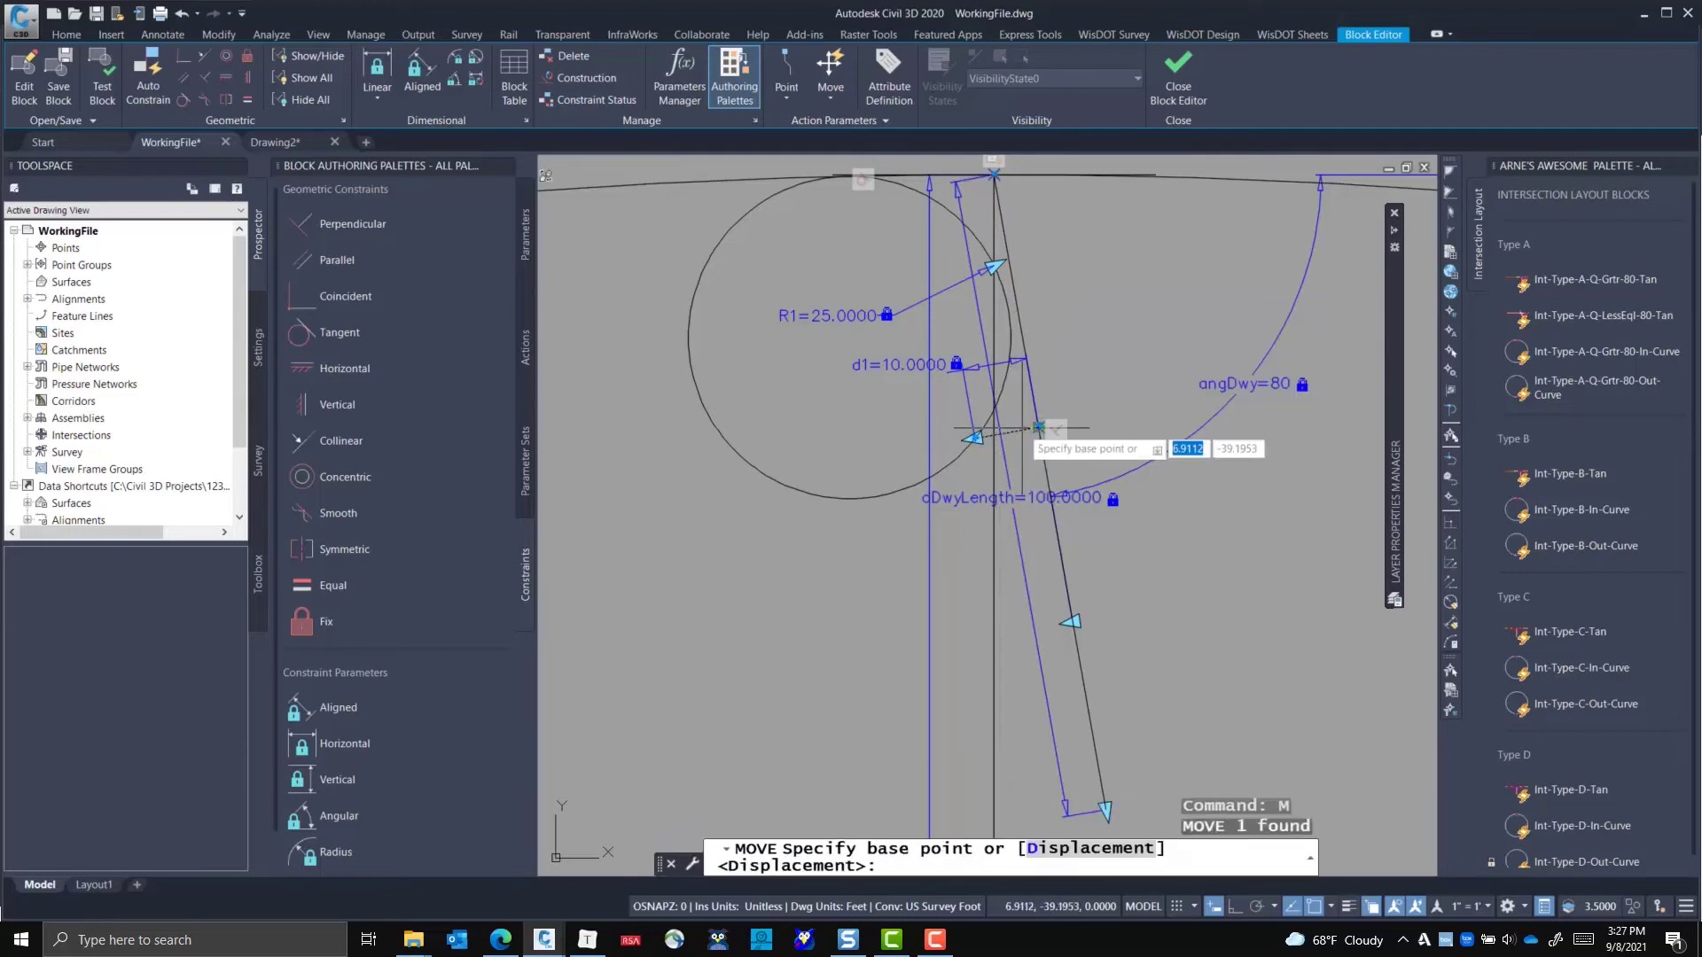
pyautogui.click(1039, 428)
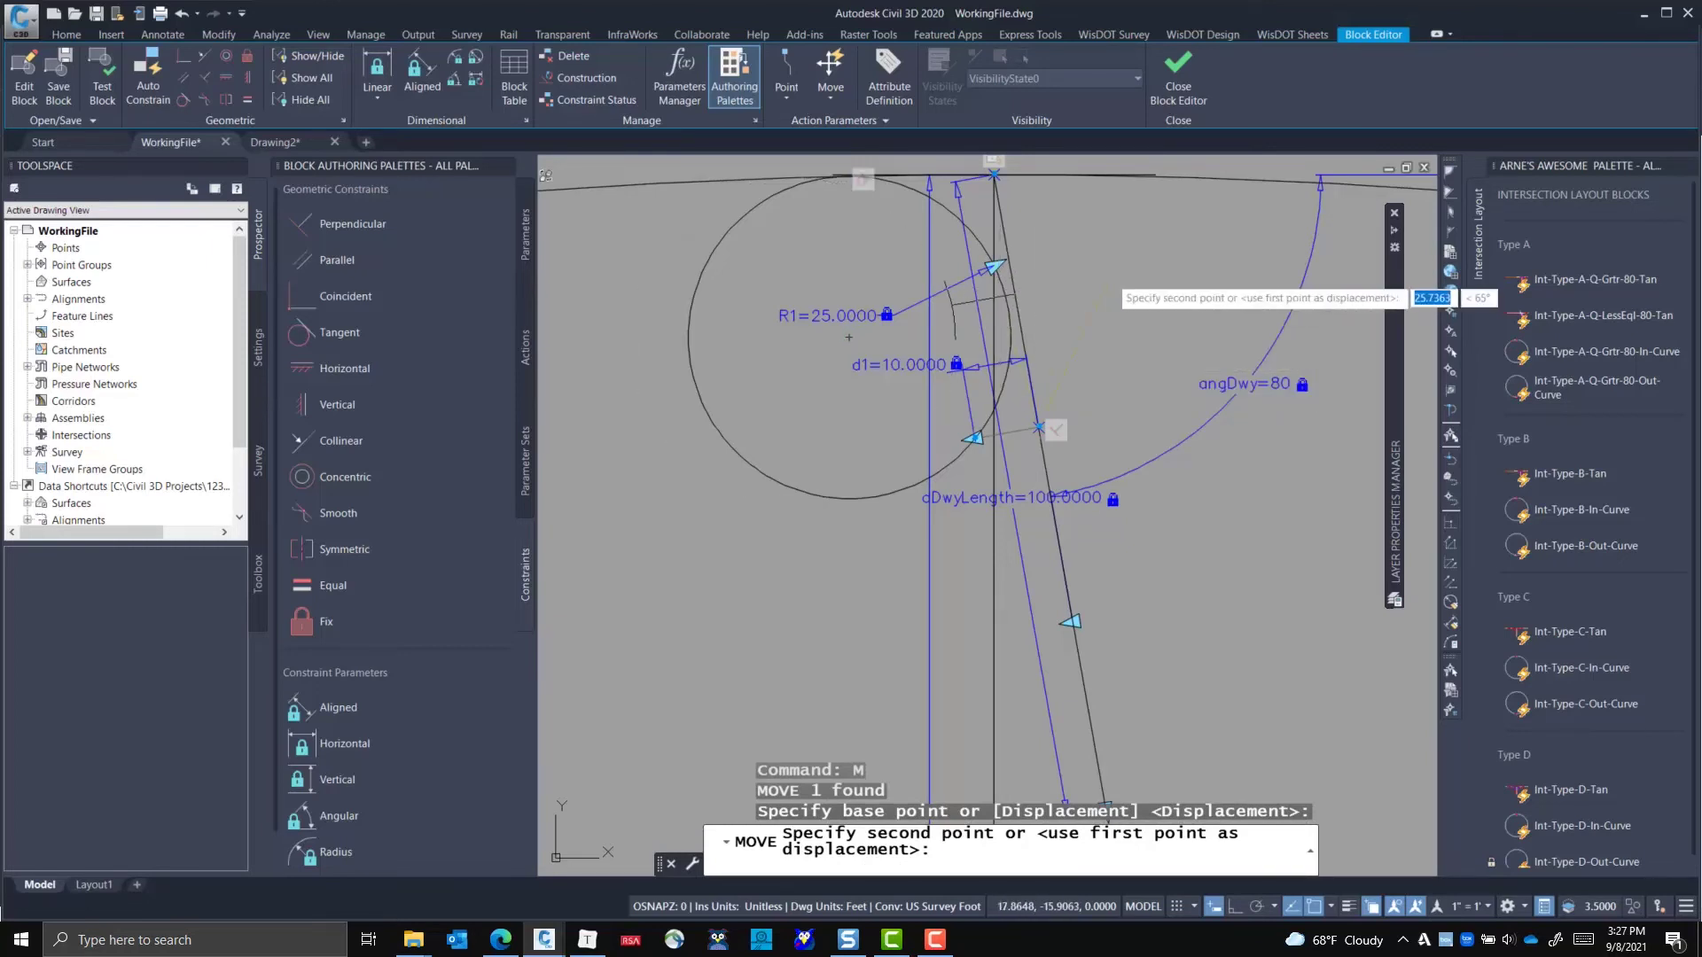
pyautogui.click(1111, 277)
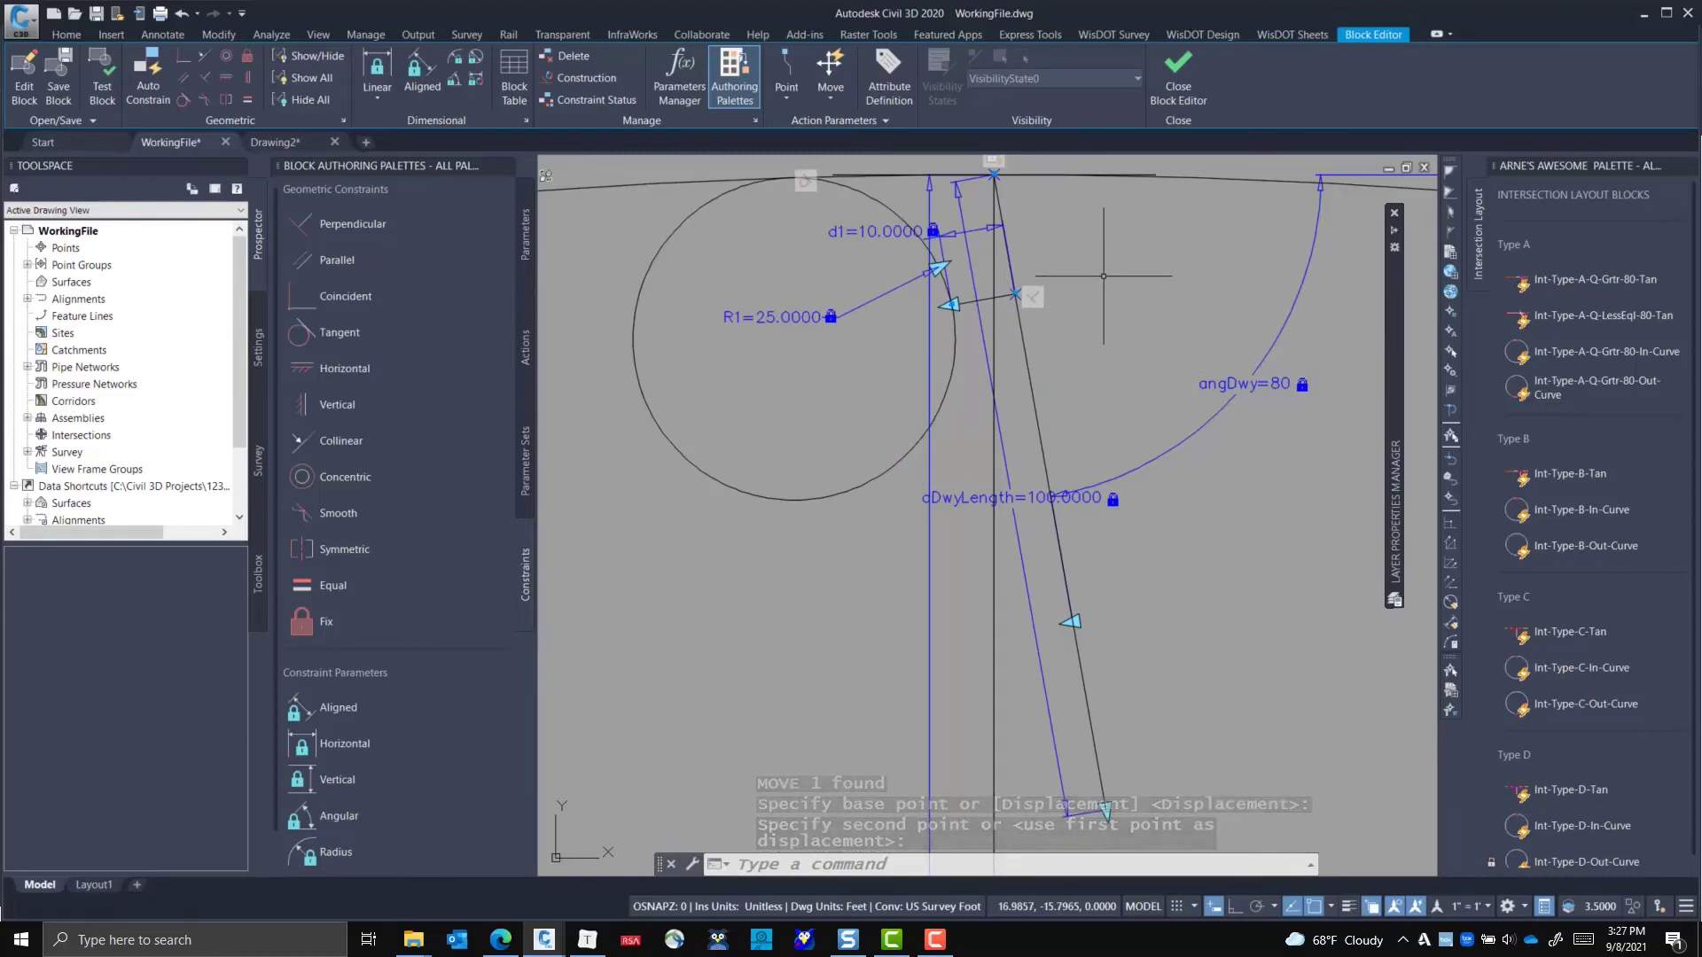
# - Close the Block Editor and save the changes to the block
pyautogui.click(1178, 75)
pyautogui.click(820, 454)
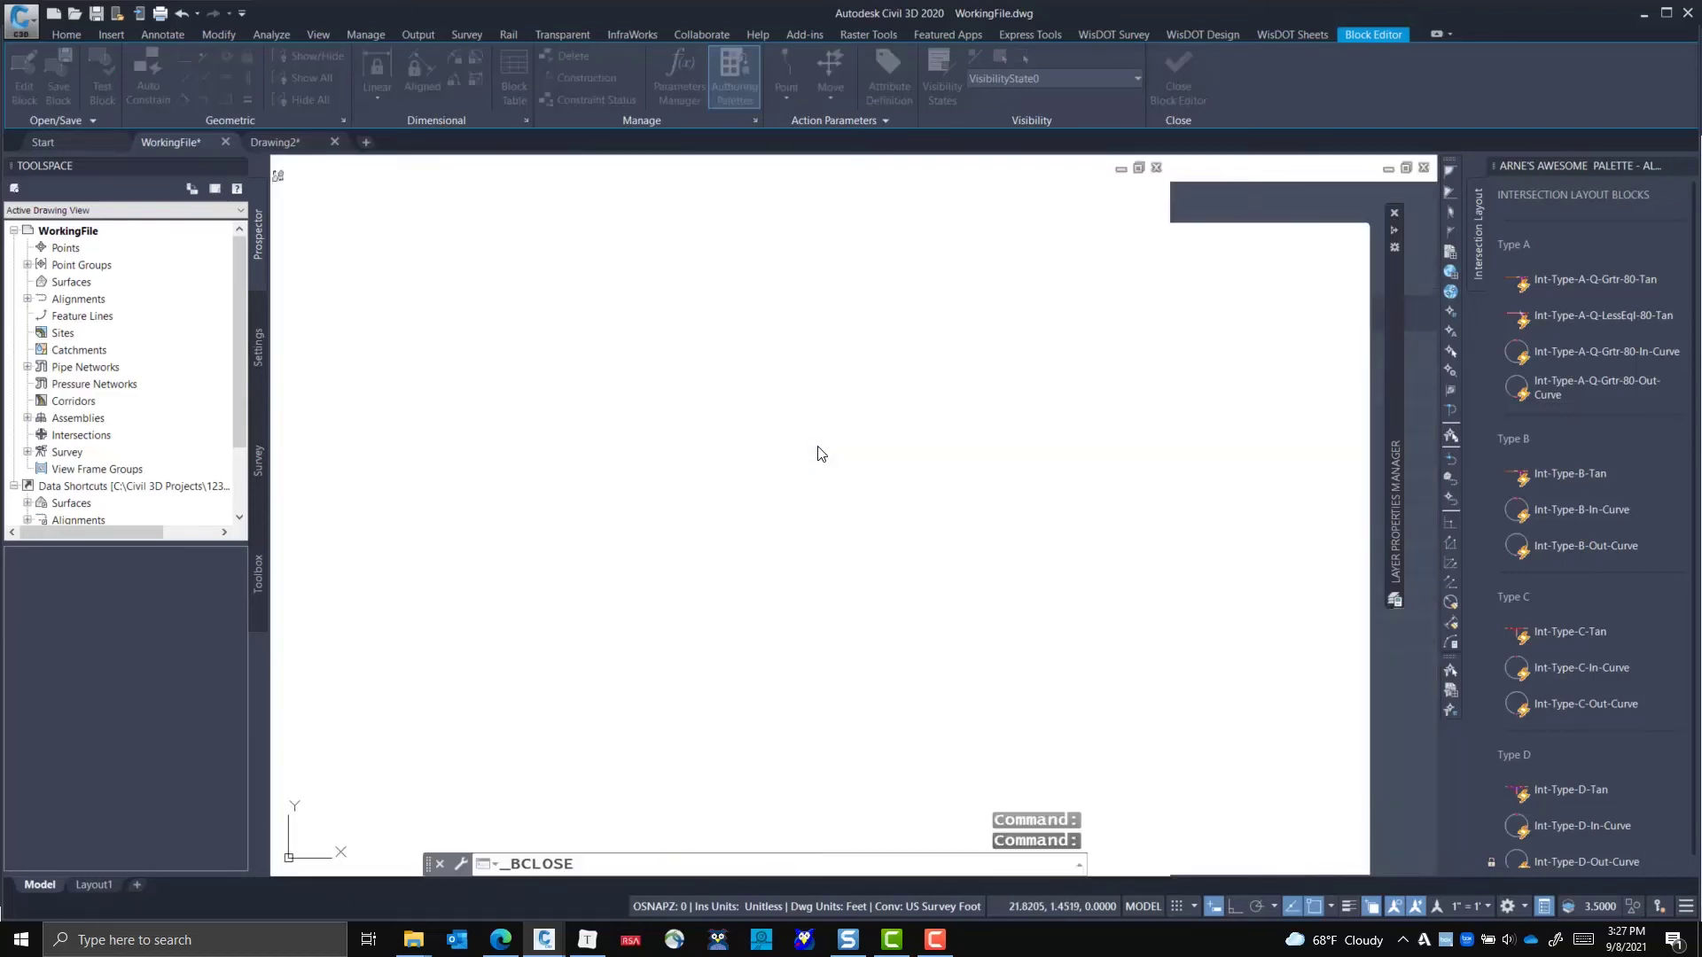
pyautogui.moveTo(828, 741); pyautogui.dragTo(1038, 543, button='middle')
# - Test the placed block by swinging its driveway angle angDwy to 98 and setting R1 to 15
pyautogui.click(986, 471)
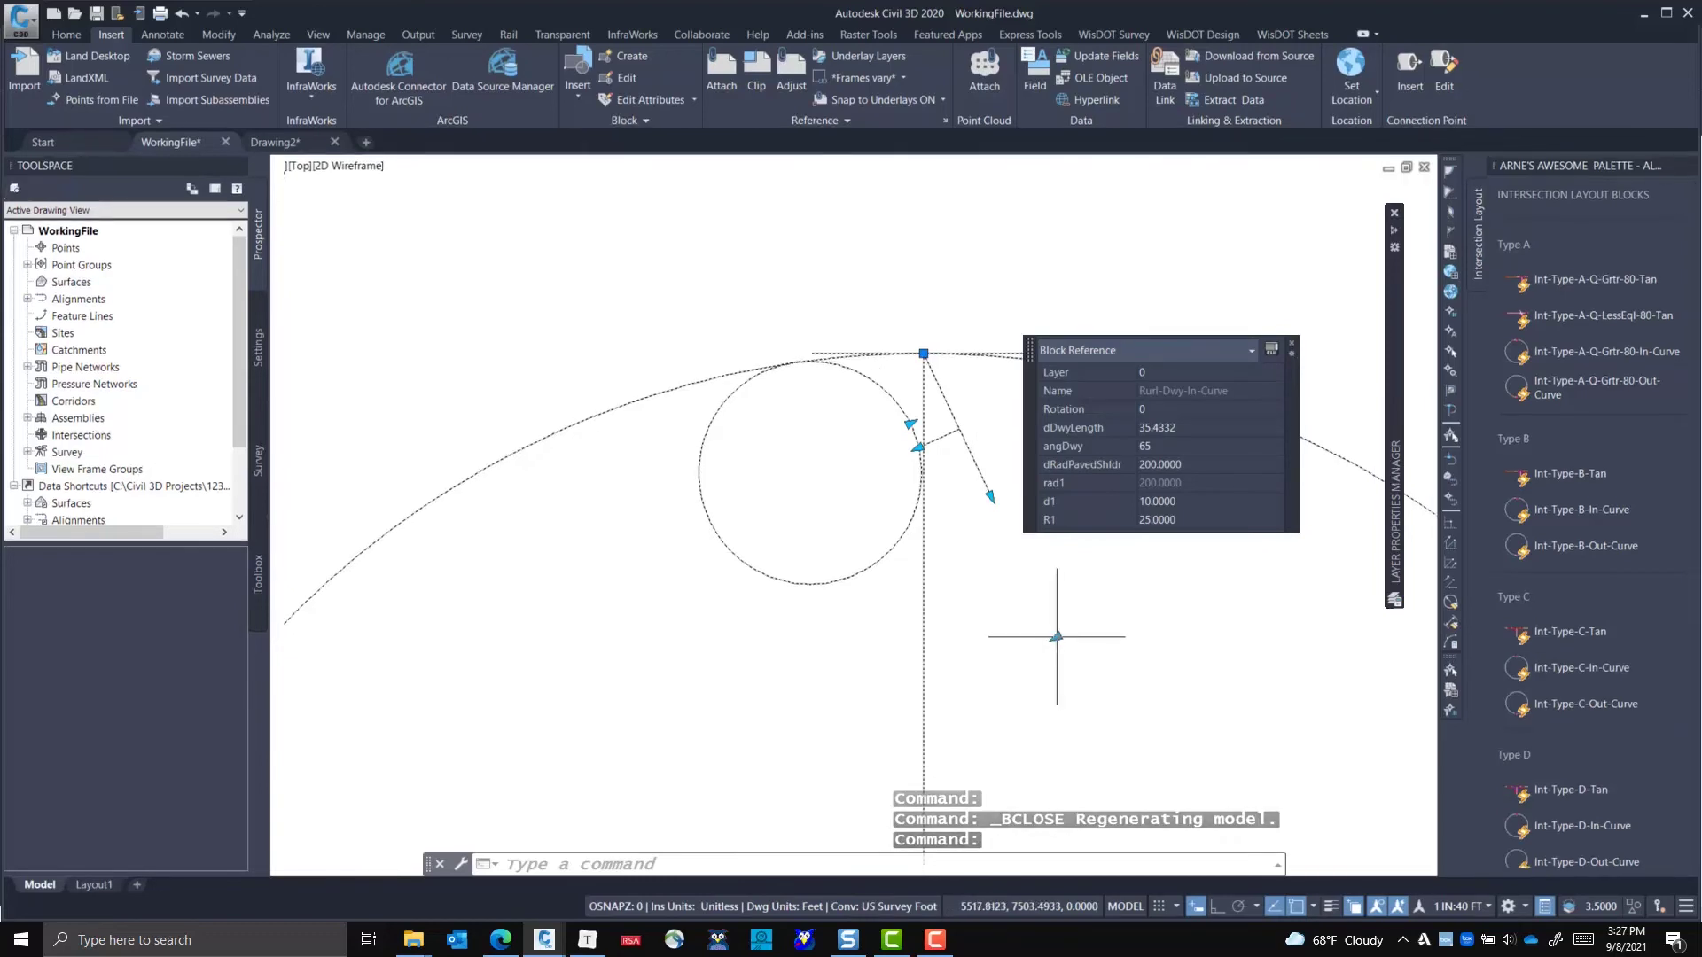
pyautogui.click(1056, 634)
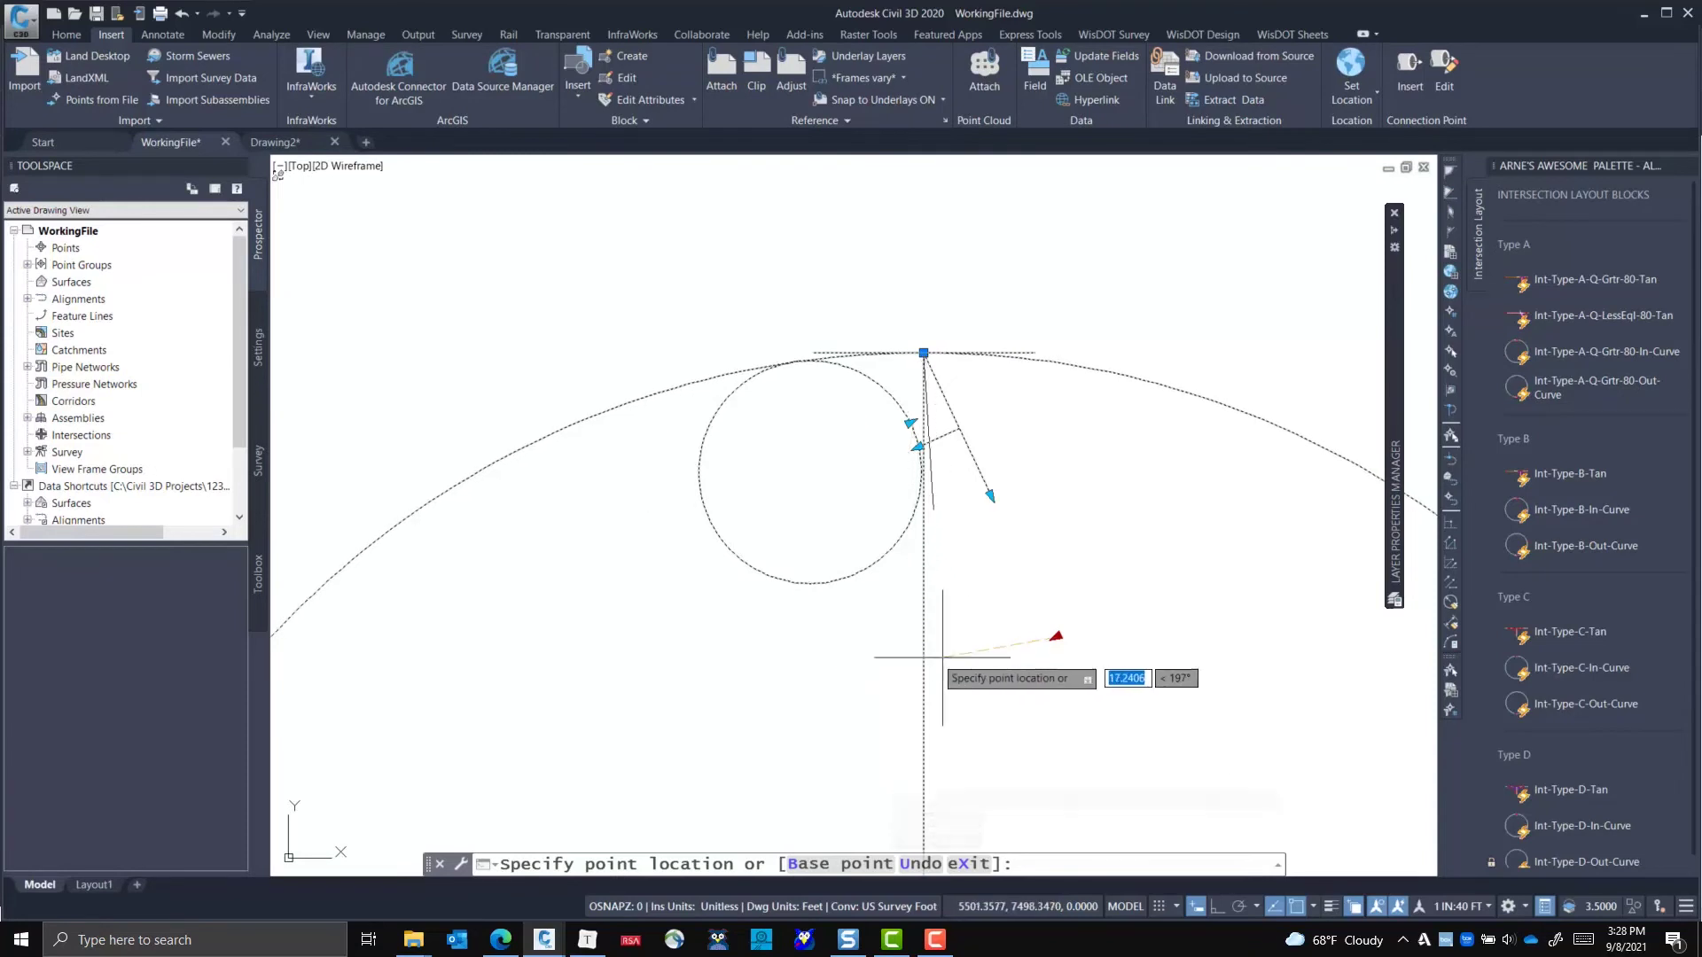
pyautogui.click(878, 663)
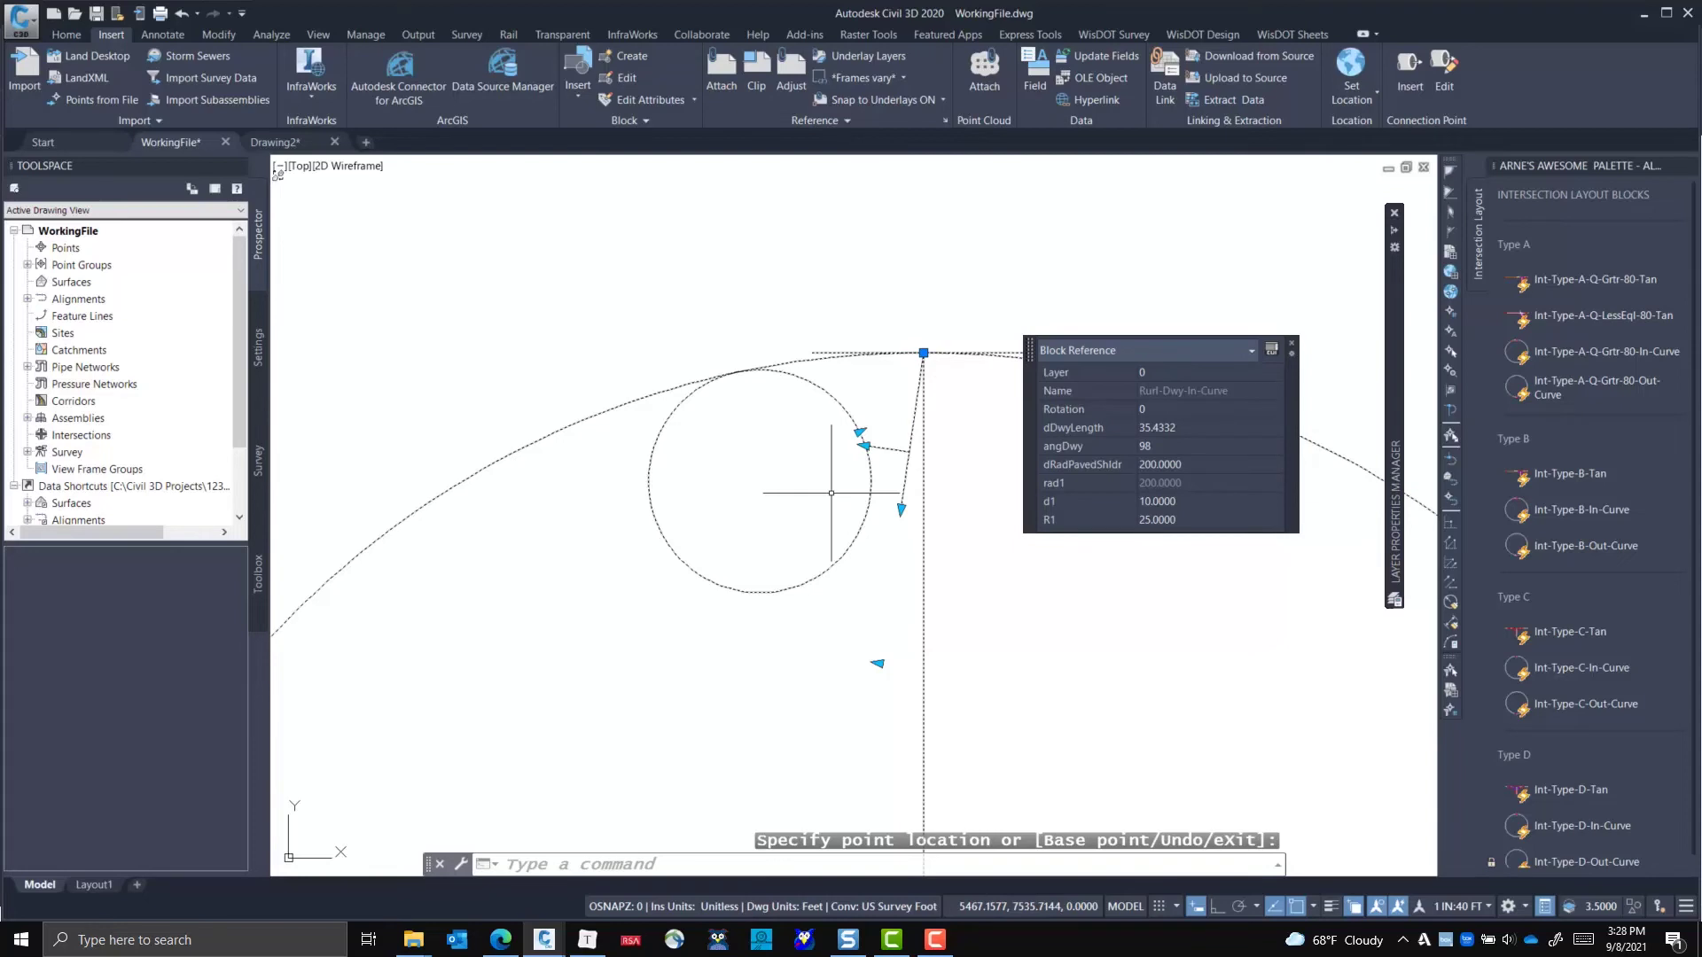
pyautogui.click(1171, 521)
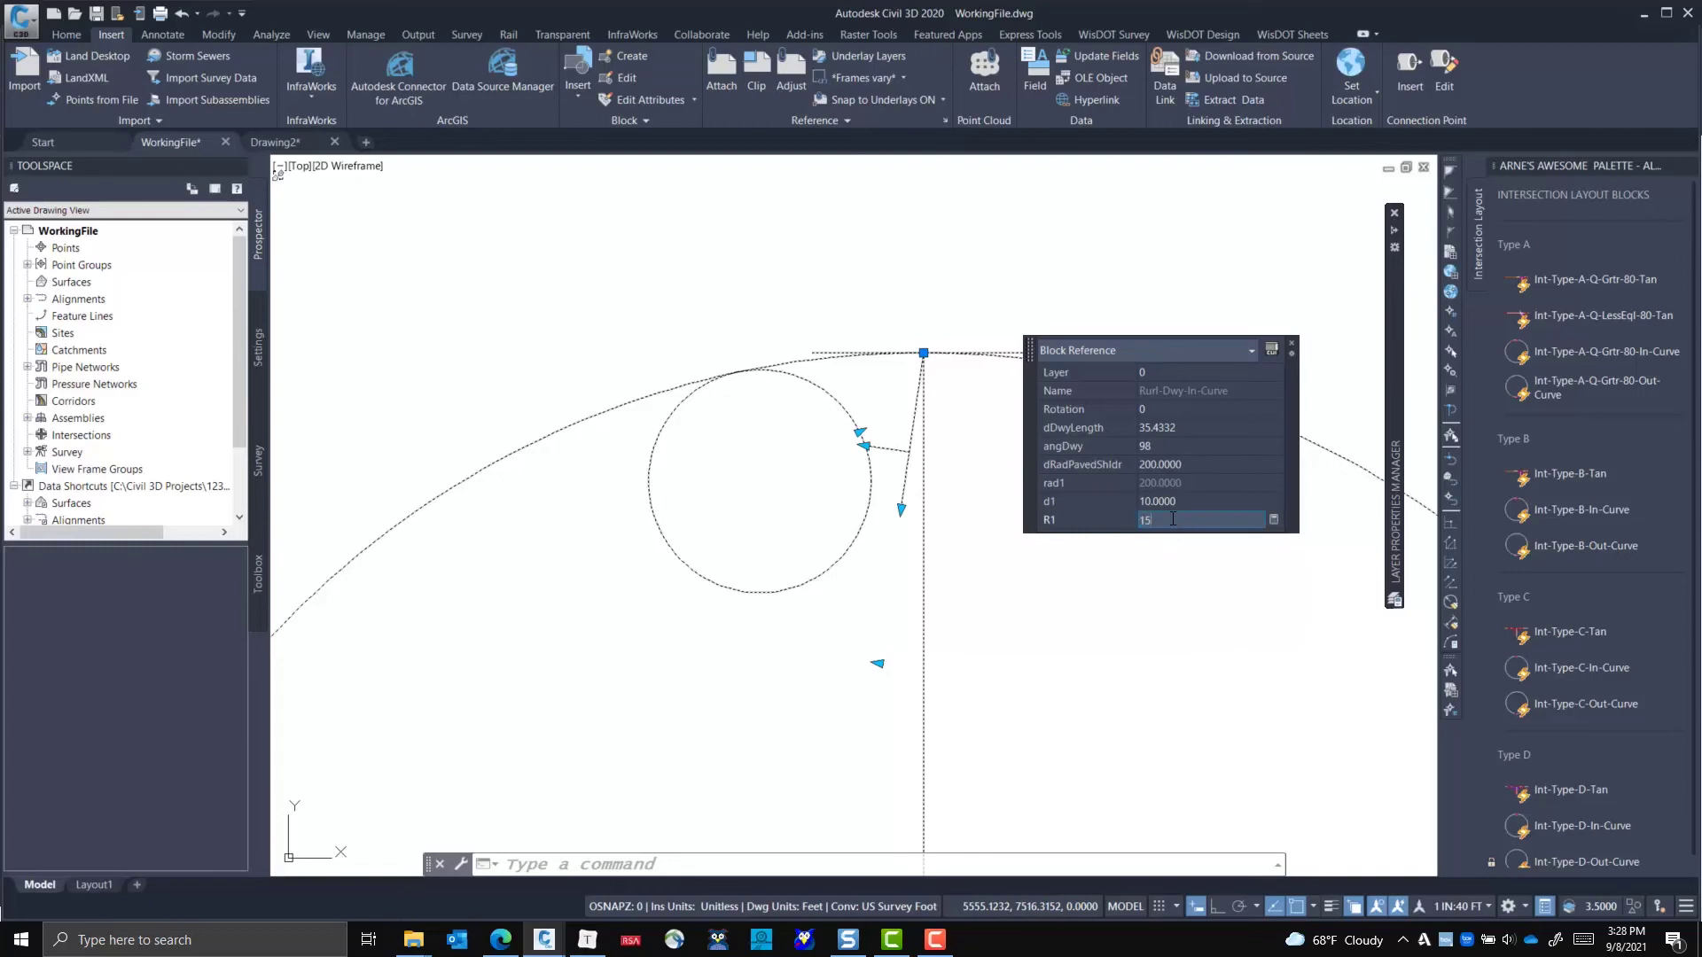
pyautogui.write('15')
pyautogui.press('Return')
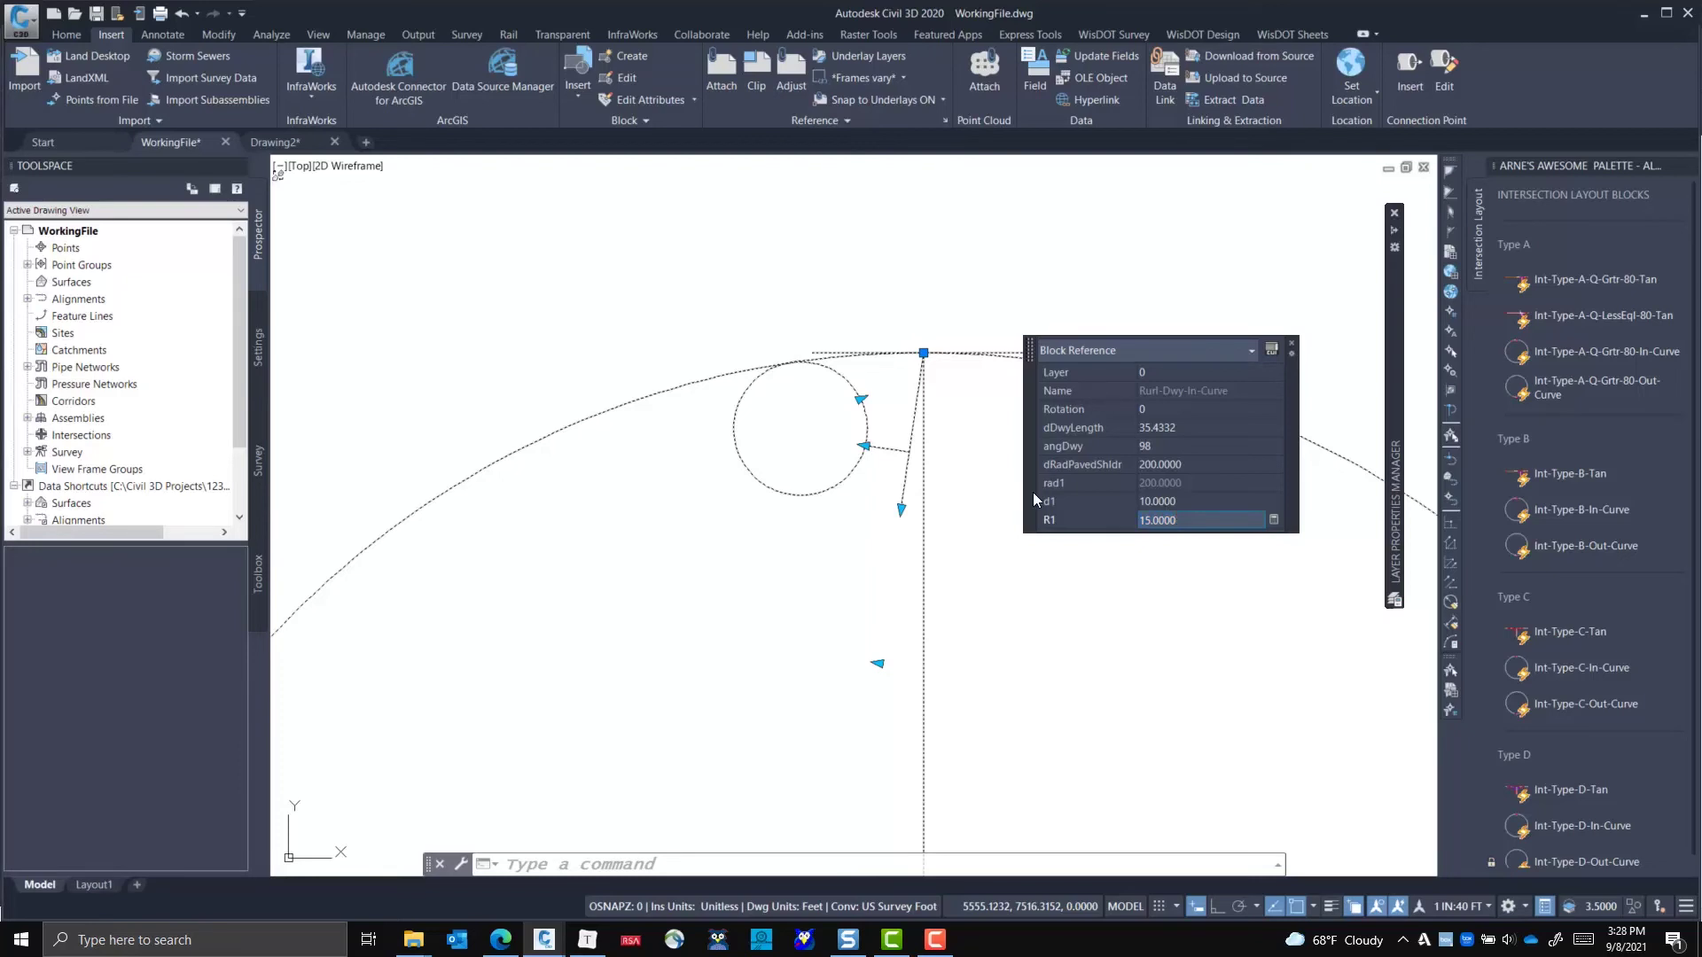
pyautogui.press('Escape')
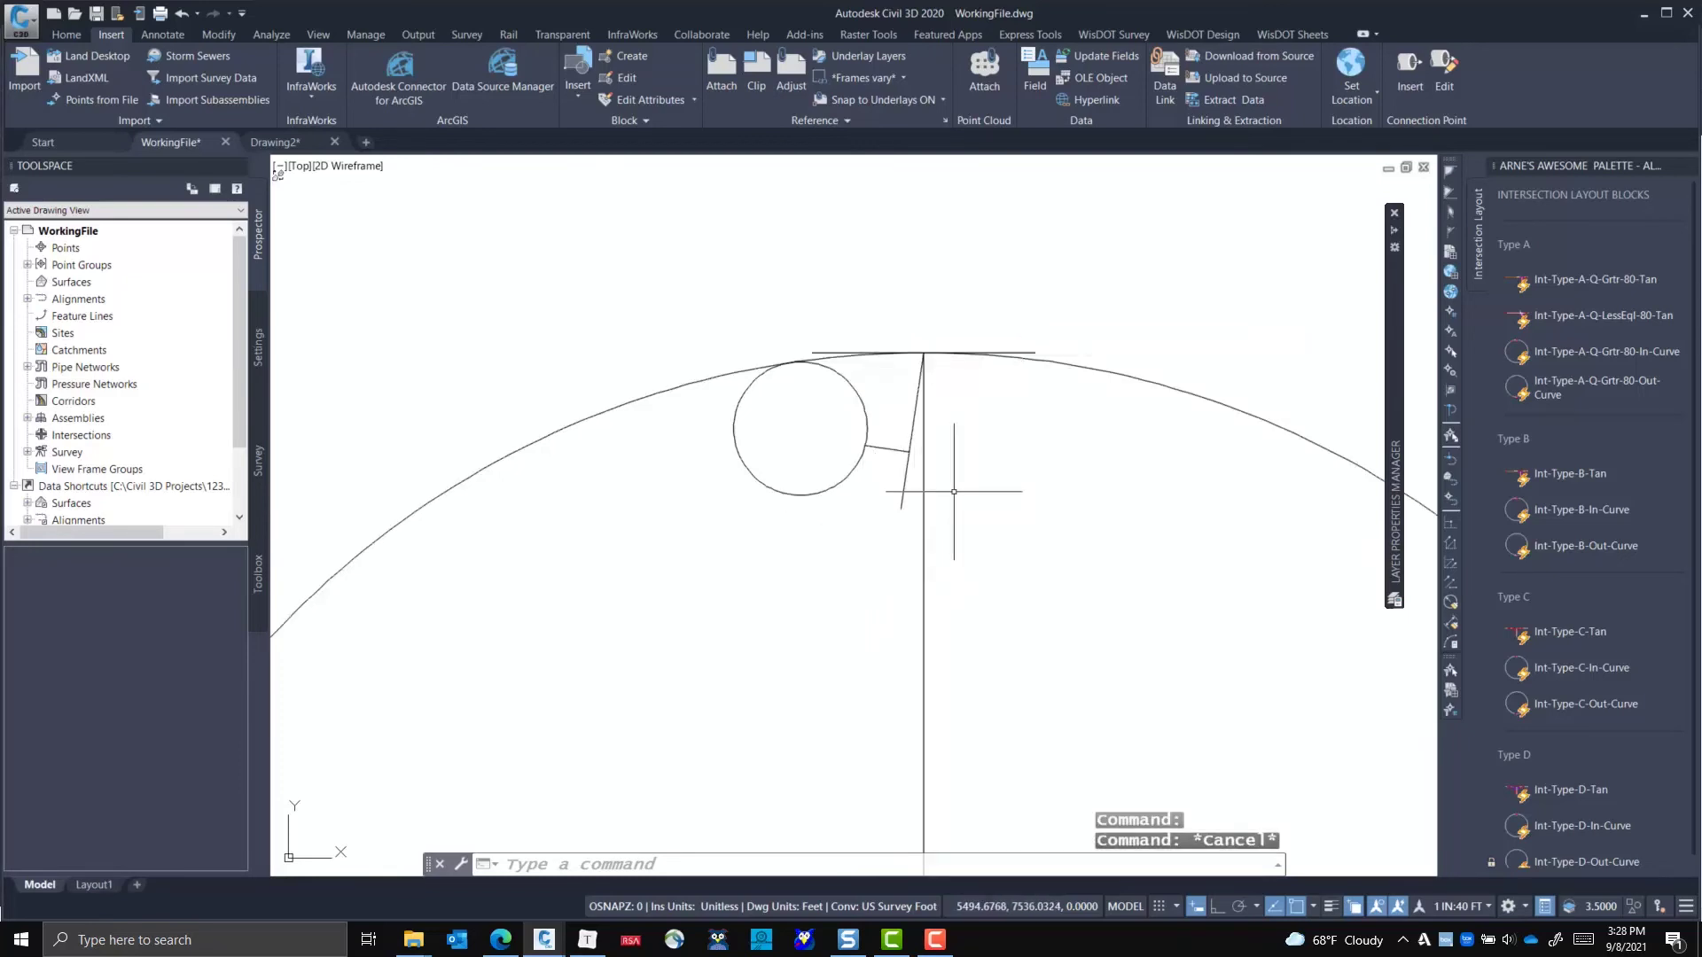
pyautogui.hotkey('alt', 'Tab')
pyautogui.hotkey('alt', 'Tab')
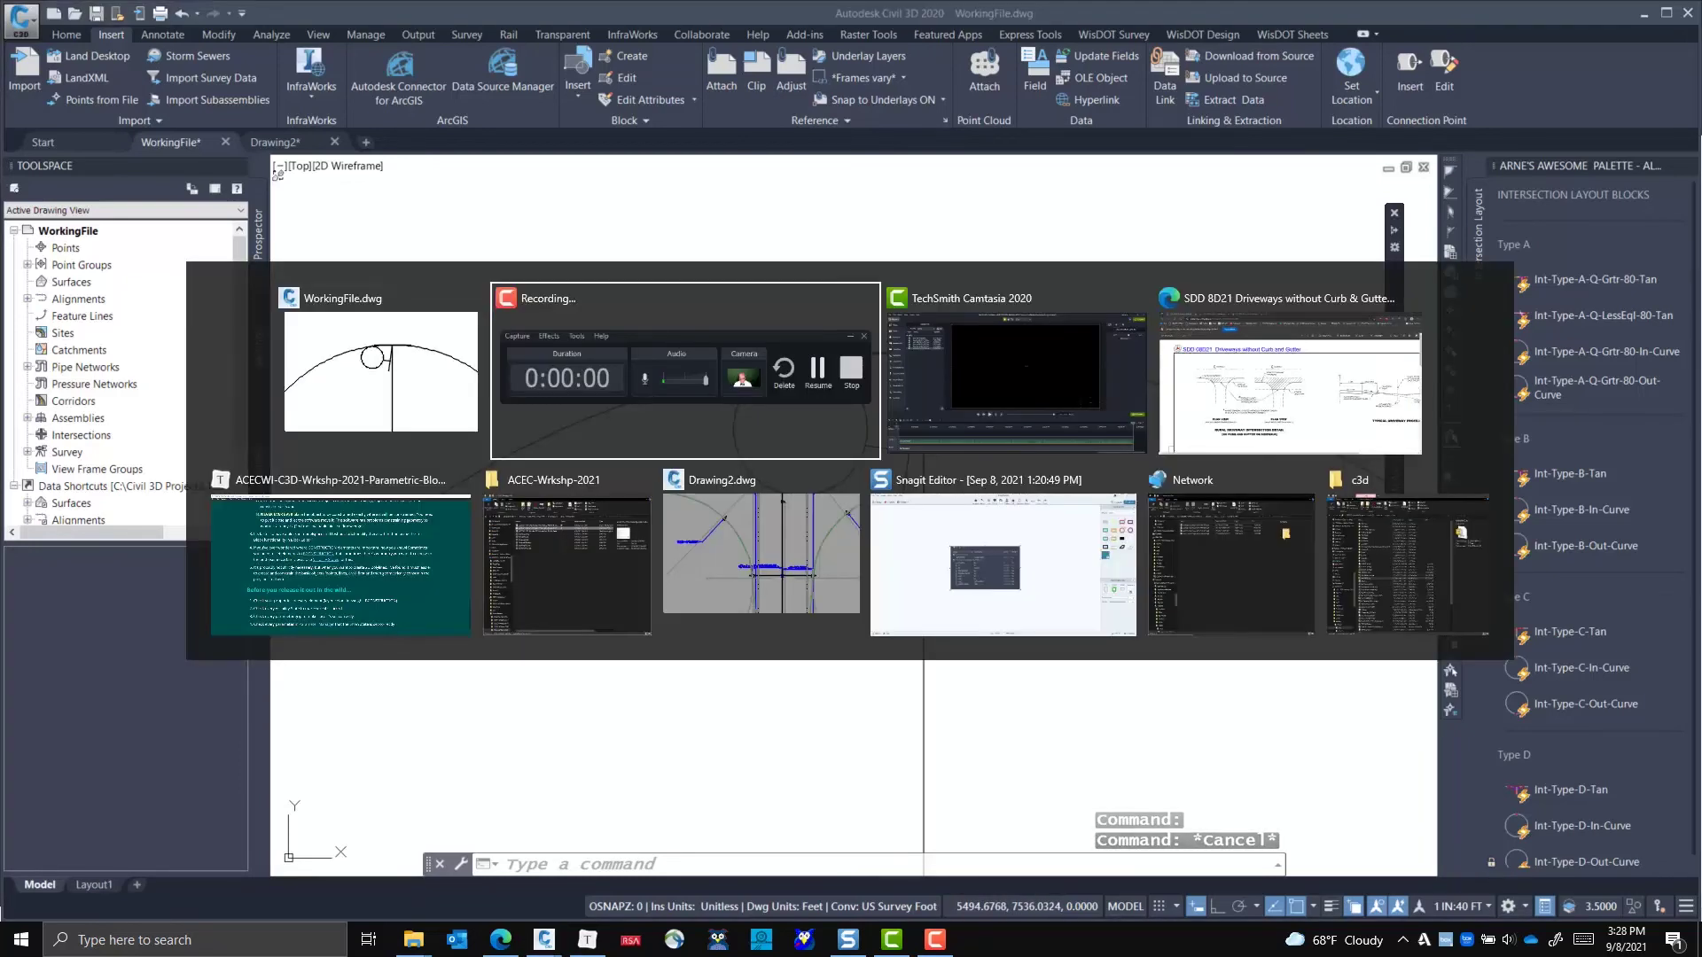
pyautogui.hotkey('alt', 'Tab')
pyautogui.hotkey('alt', 'Tab')
pyautogui.hotkey('alt', 'Tab')
pyautogui.hotkey('alt', 'Tab')
pyautogui.hotkey('alt', 'Tab')
pyautogui.hotkey('alt', 'Tab')
pyautogui.hotkey('alt', 'Tab')
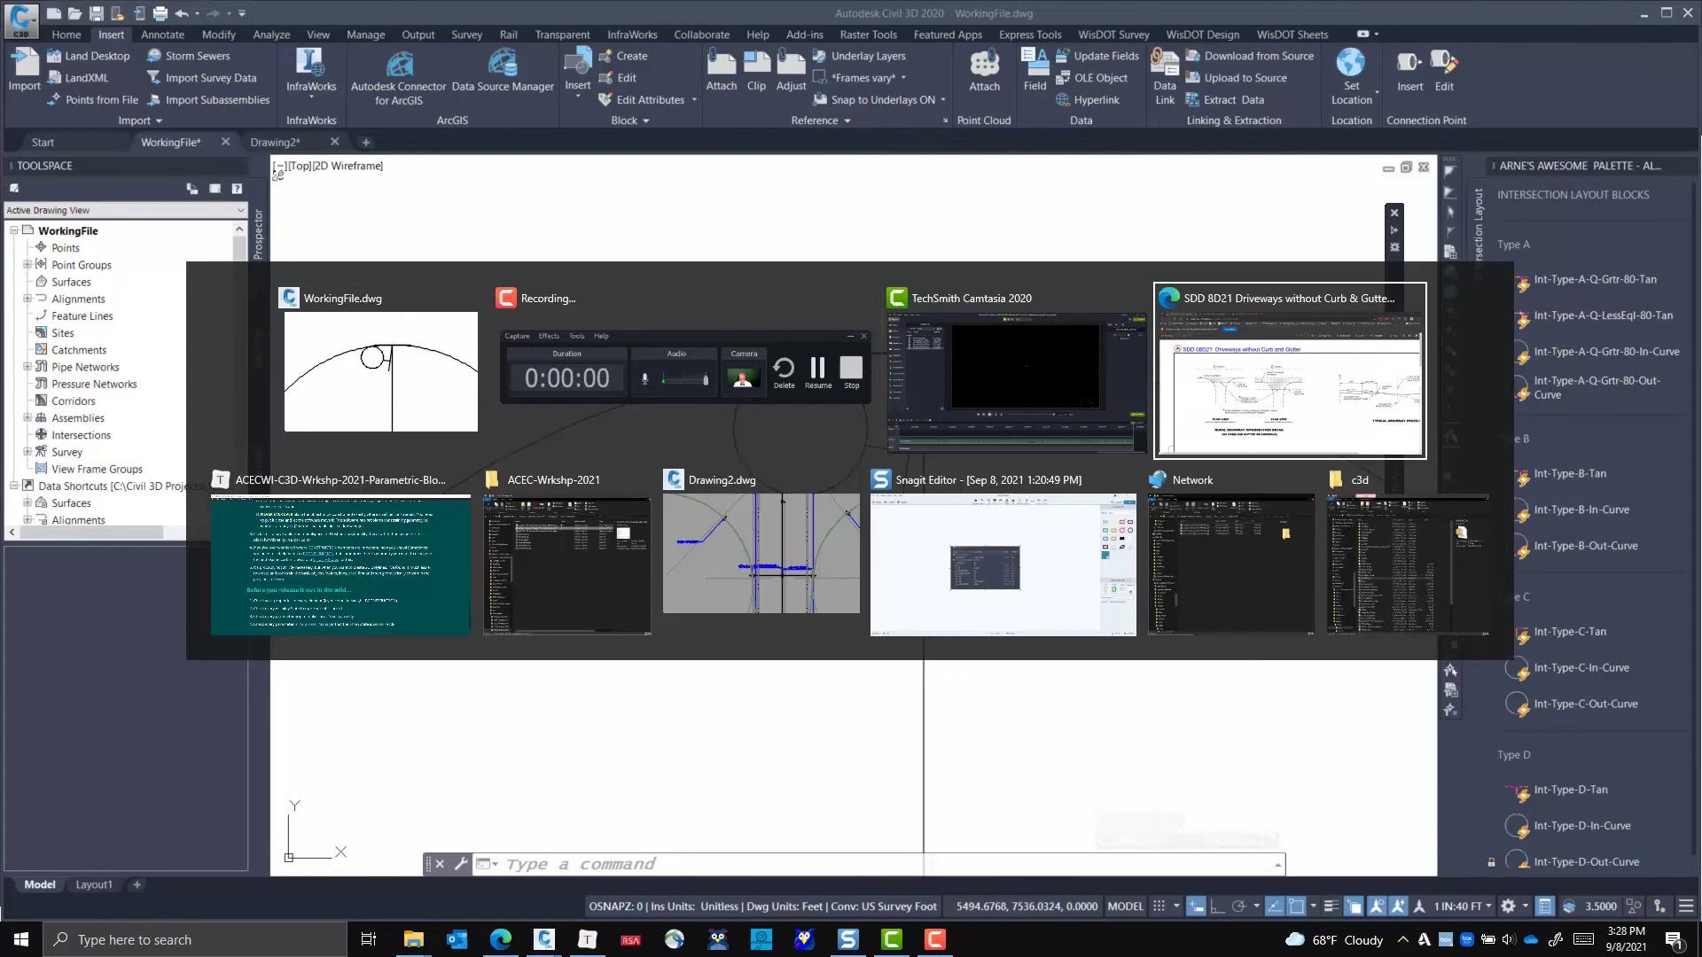
pyautogui.hotkey('alt', 'Tab')
pyautogui.hotkey('alt', 'Tab')
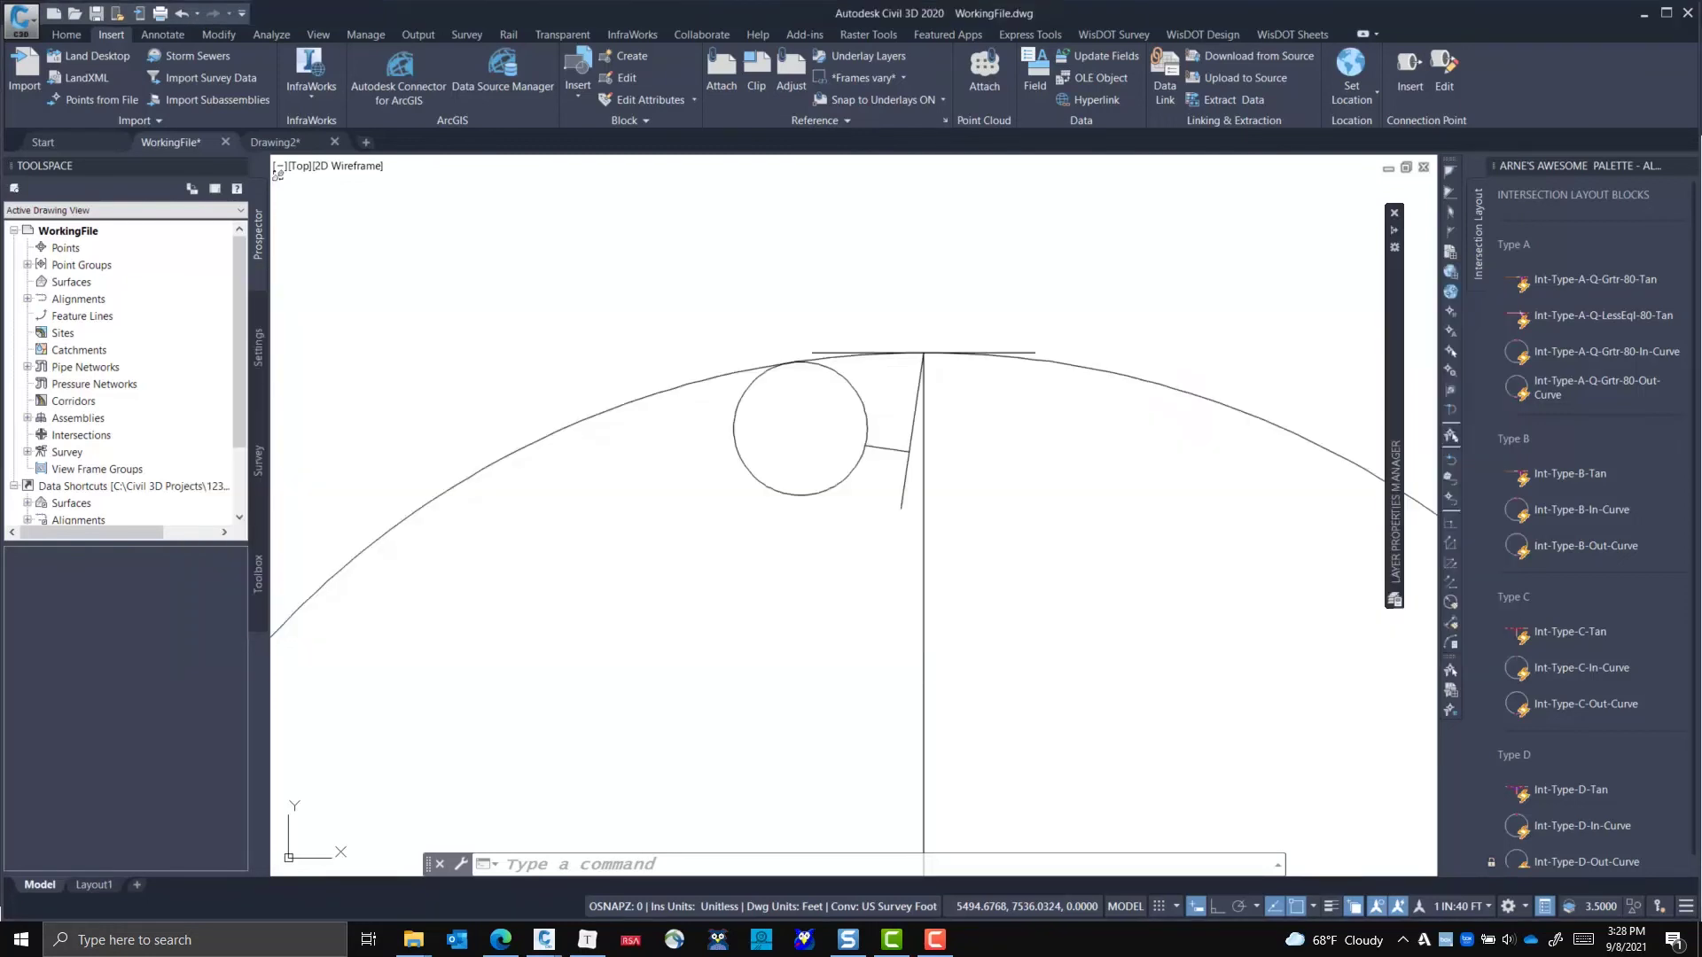
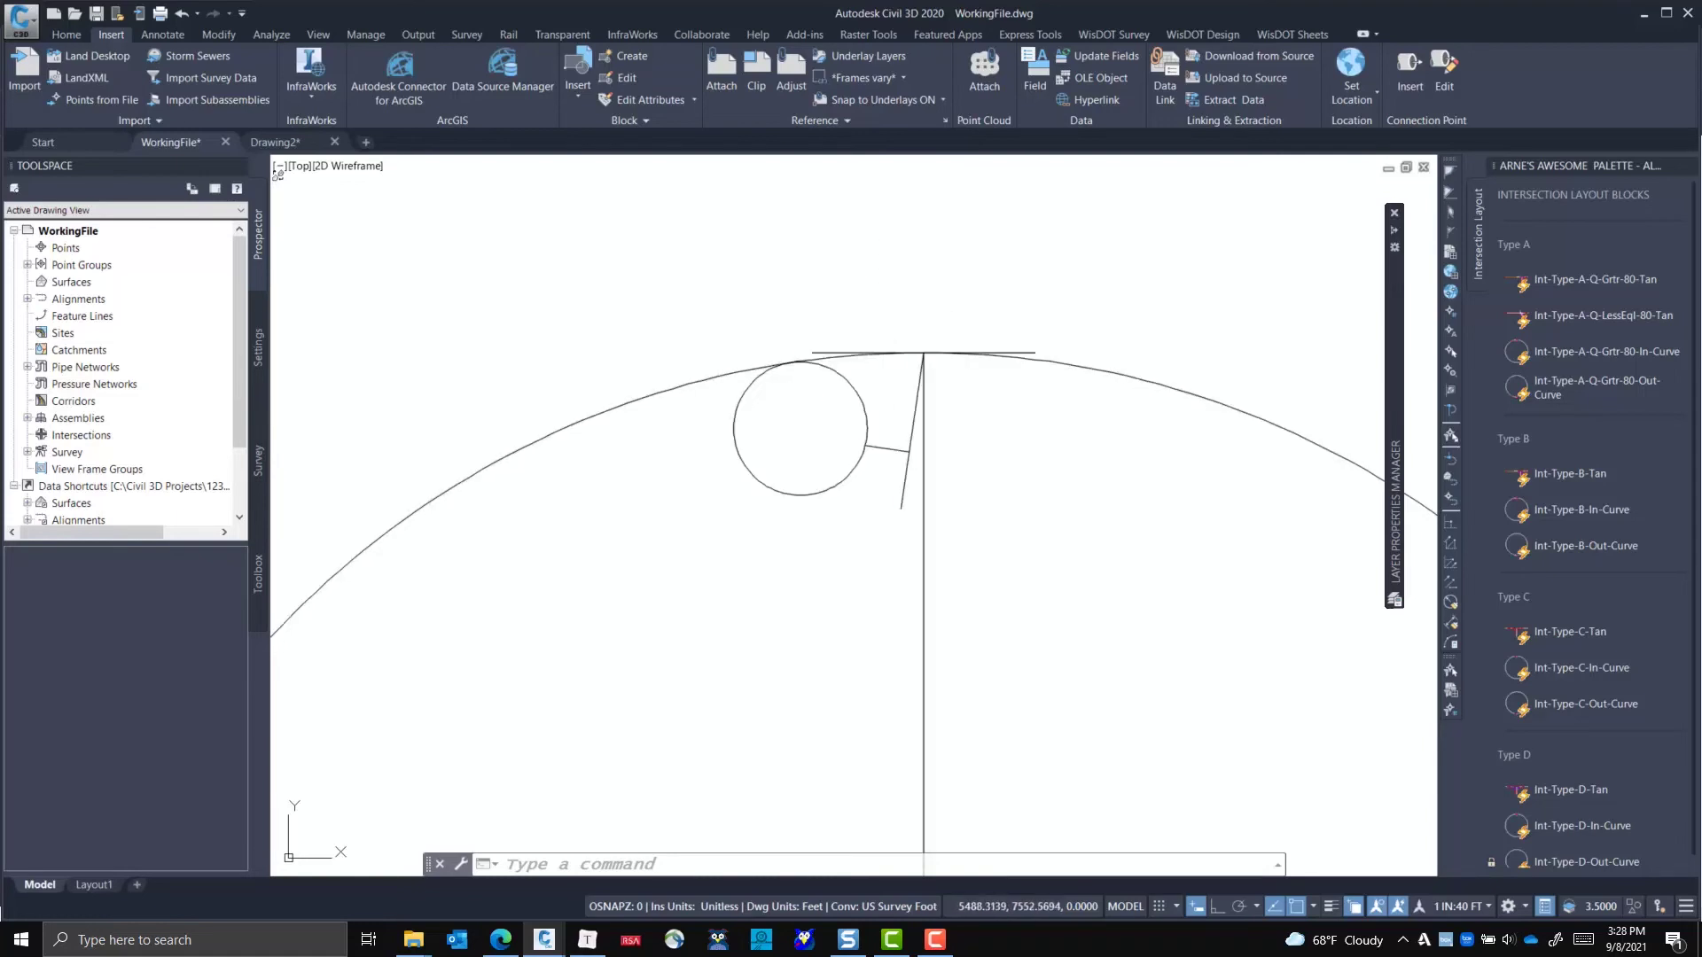
# - Reopen the placed Rurl-Dwy-In-Curve block in the Block Editor for further drawing around the driveway
pyautogui.click(923, 401)
pyautogui.rightClick(926, 414)
pyautogui.click(1035, 623)
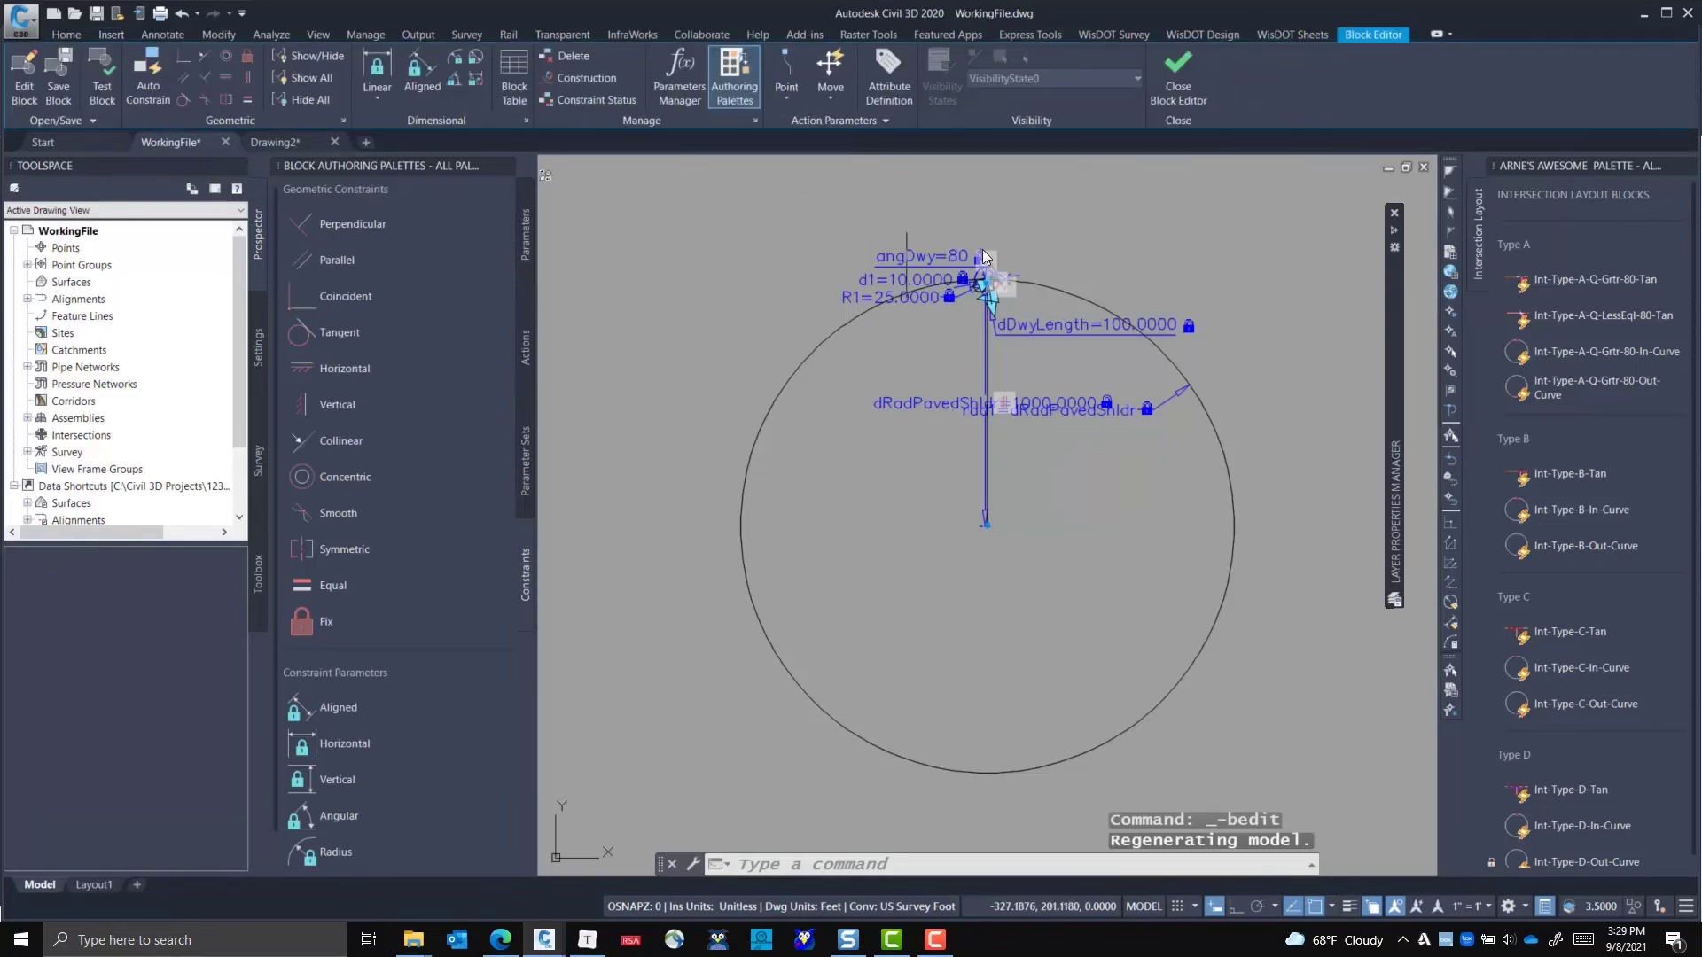
pyautogui.scroll(5, 984, 292)
pyautogui.moveTo(896, 252); pyautogui.dragTo(754, 379, button='middle')
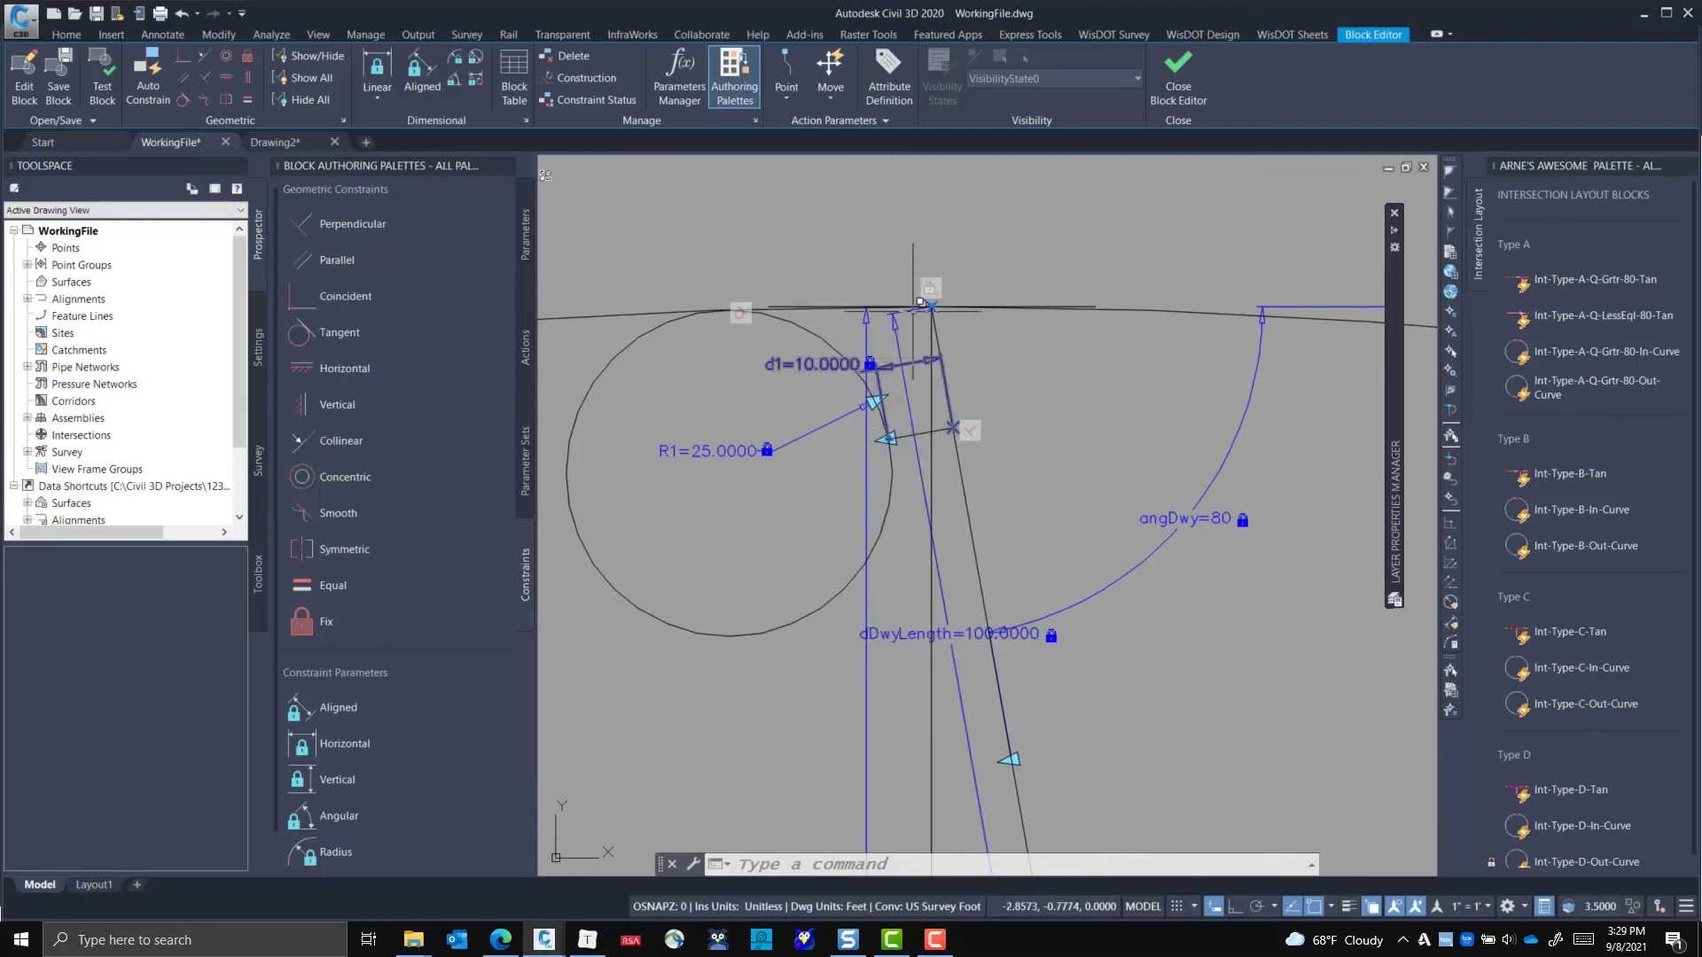
pyautogui.scroll(2, 897, 324)
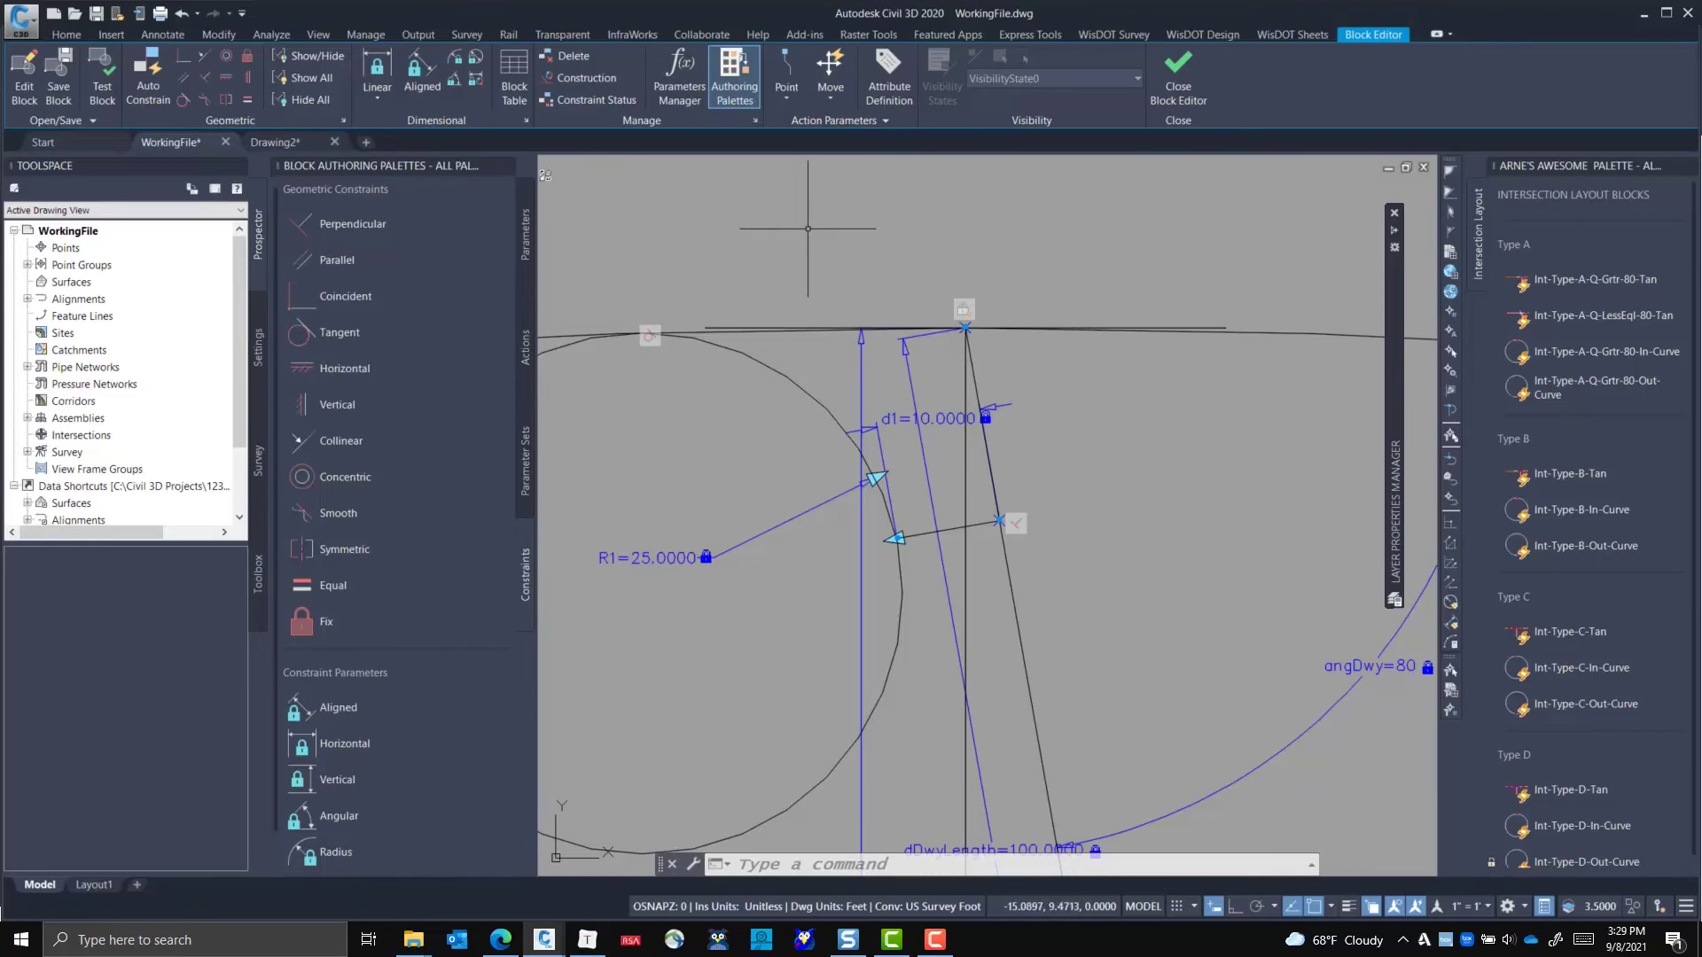
pyautogui.click(65, 34)
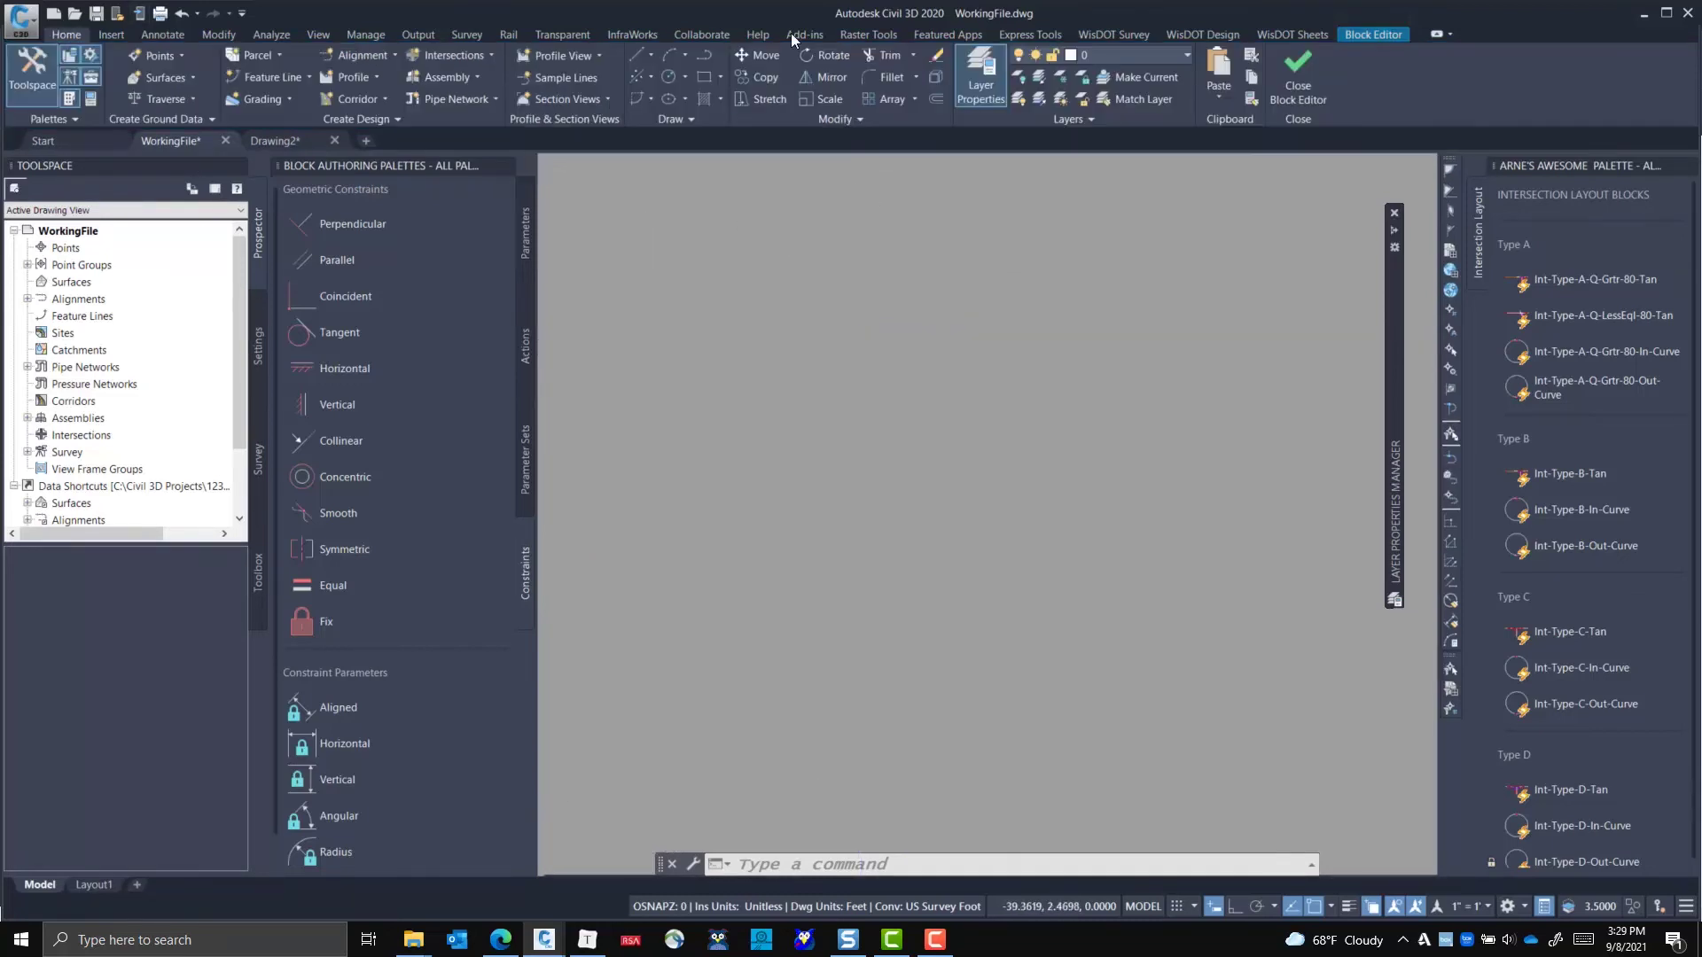
# - Make P_RDWY_PavtEdge the current layer
pyautogui.click(1156, 53)
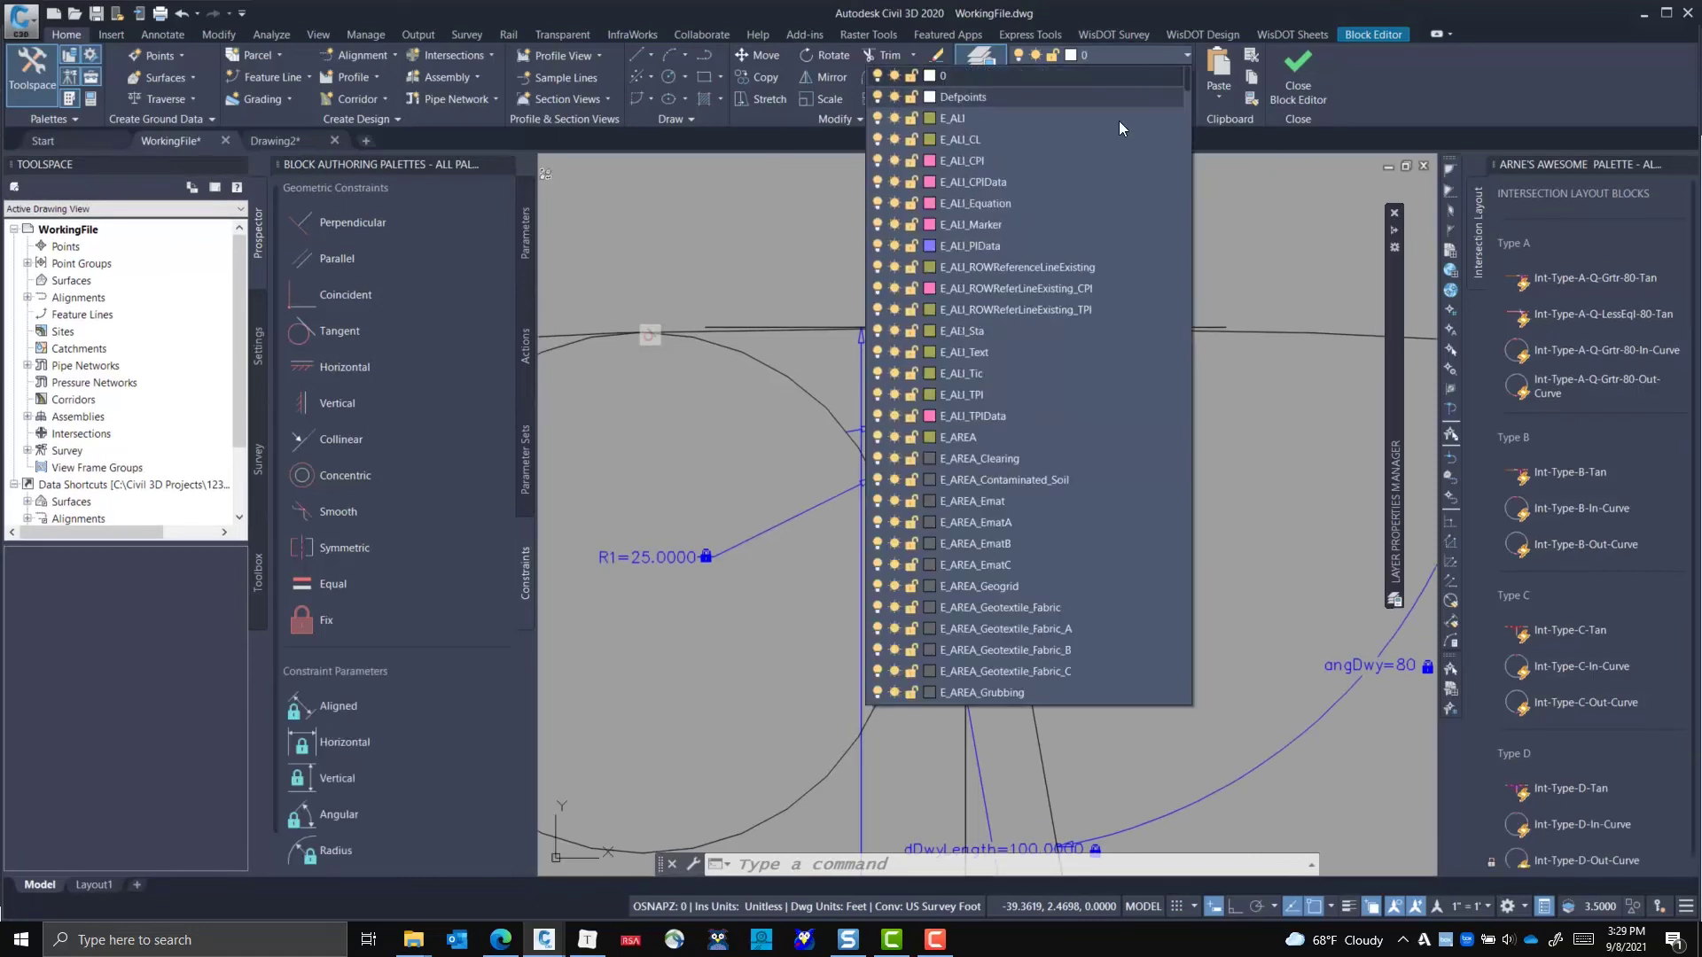
pyautogui.moveTo(1185, 93); pyautogui.dragTo(1182, 357)
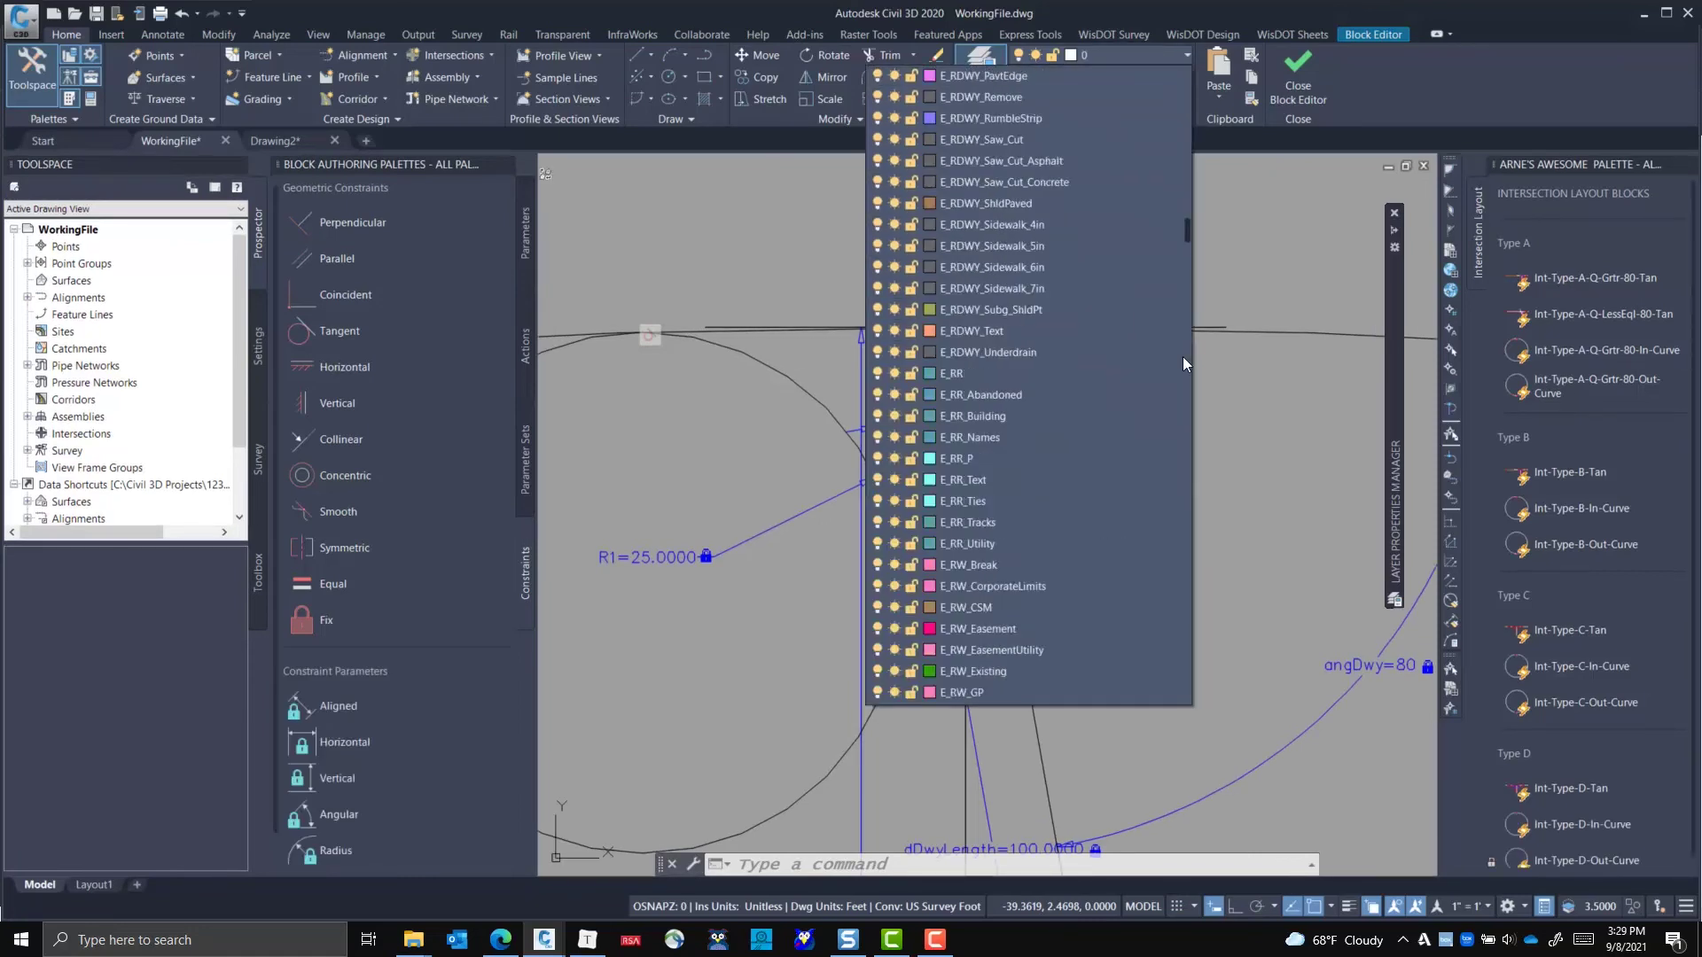
pyautogui.scroll(-9, 1189, 485)
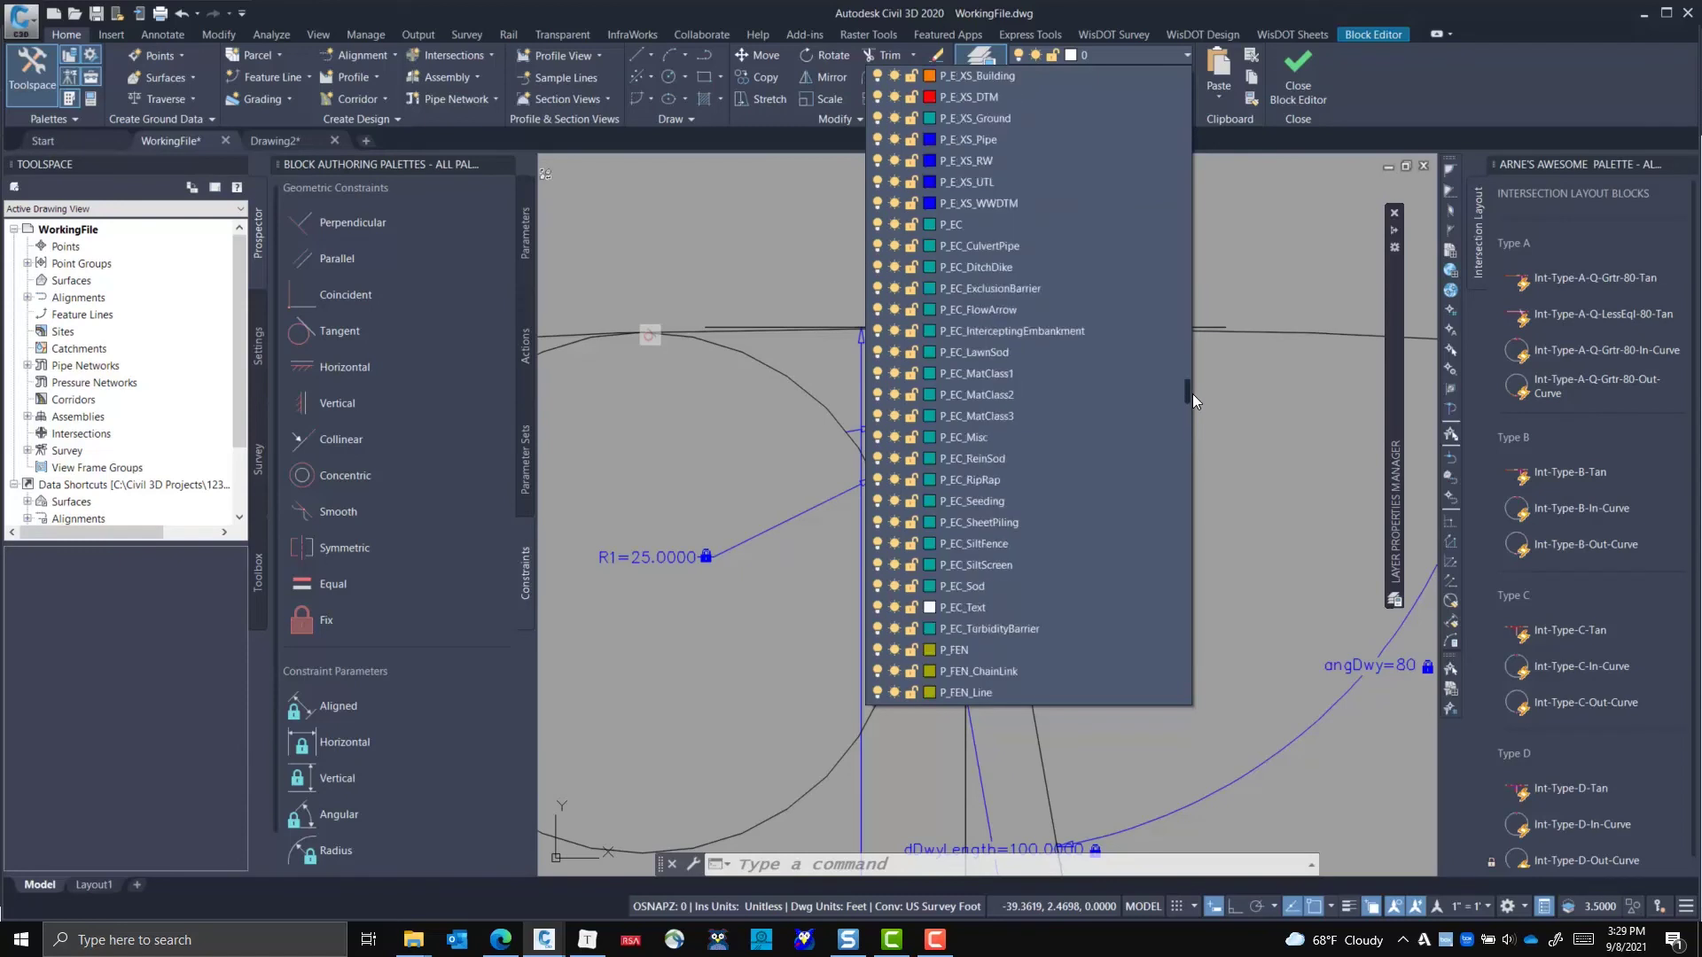
pyautogui.scroll(5, 1193, 389)
pyautogui.scroll(-3, 1193, 380)
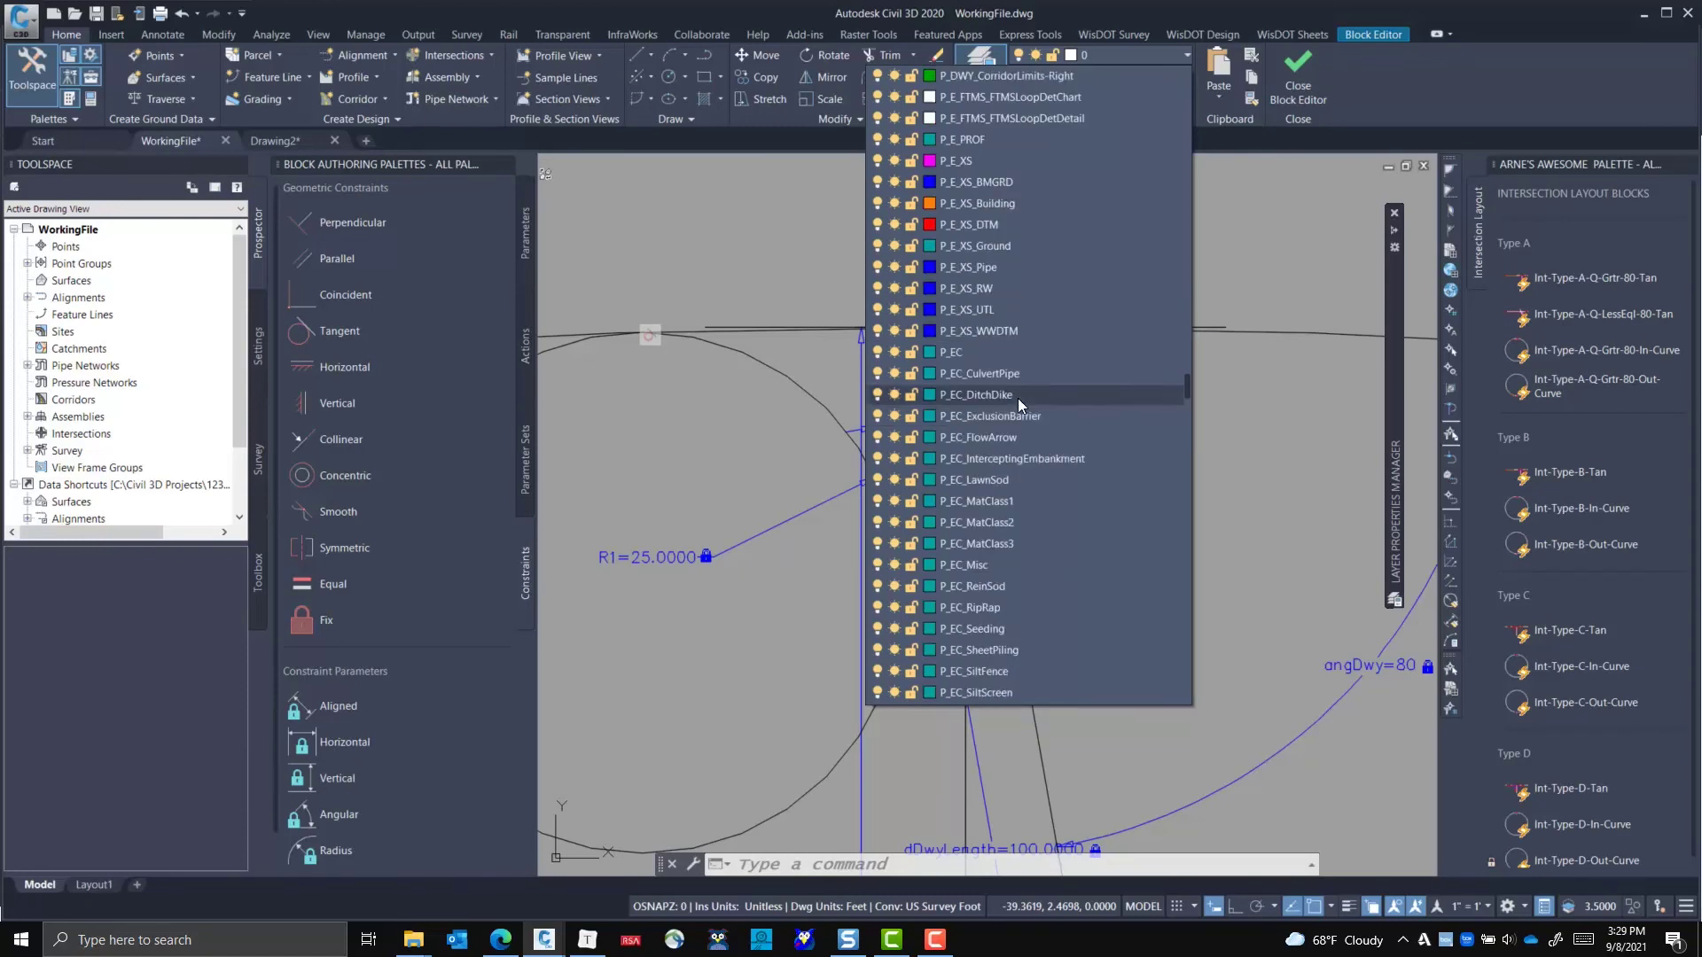
pyautogui.scroll(-12, 1045, 409)
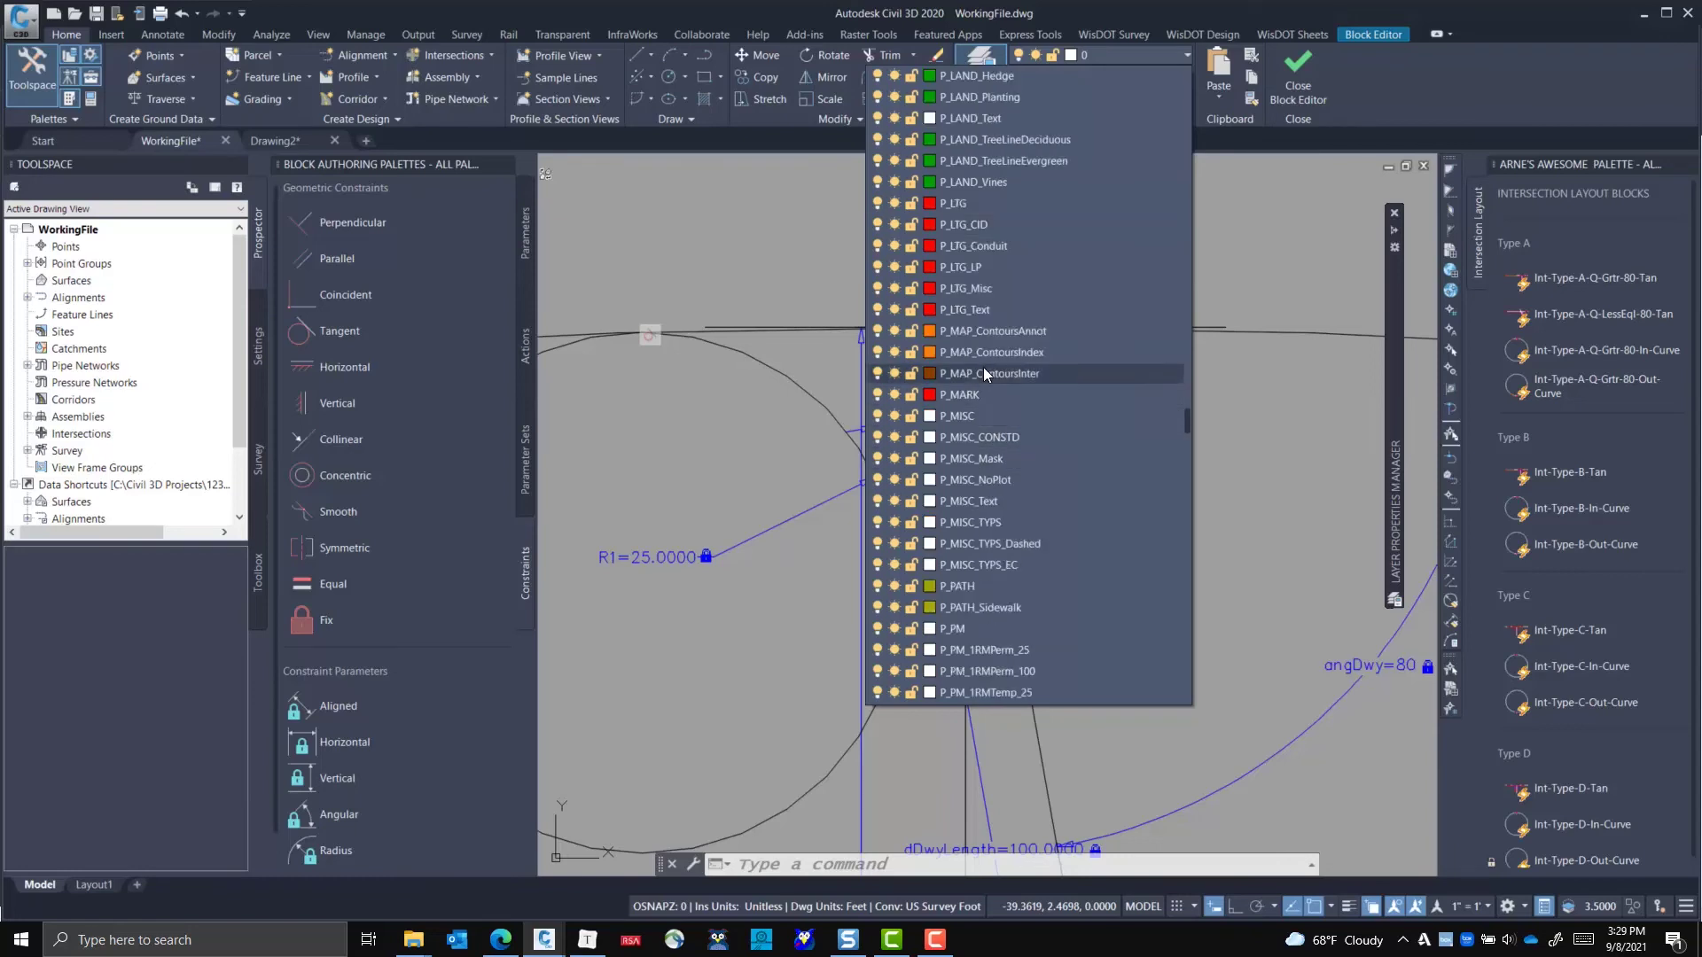
pyautogui.scroll(-15, 1040, 416)
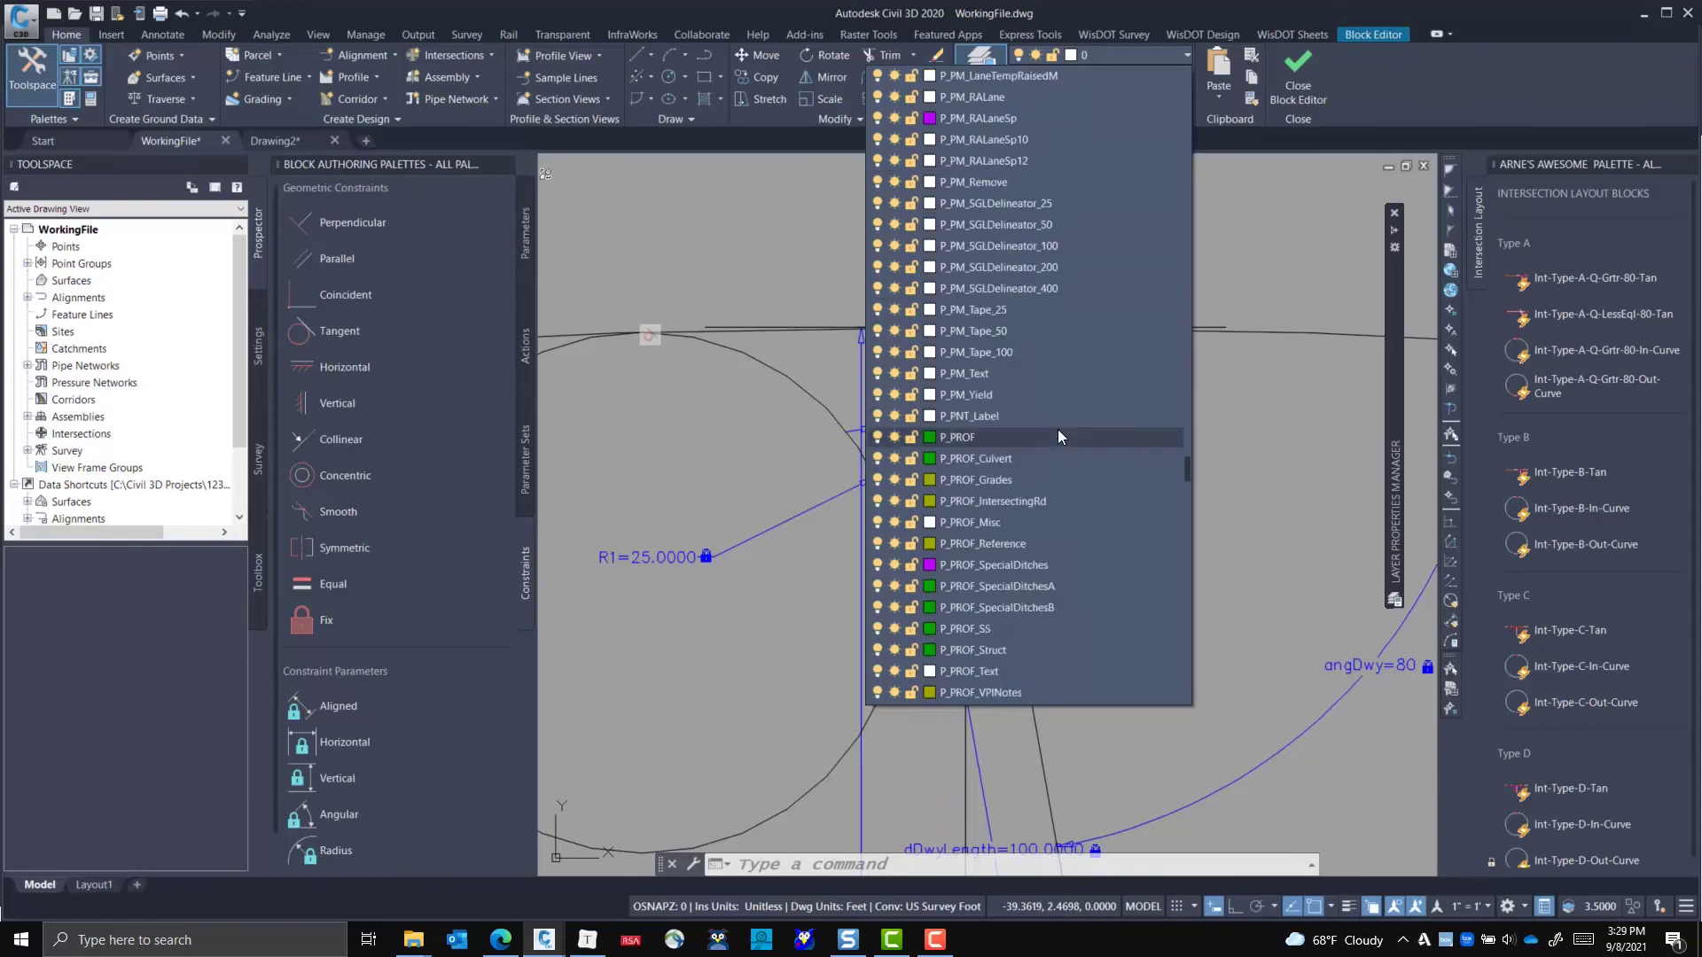
pyautogui.scroll(-4, 1049, 535)
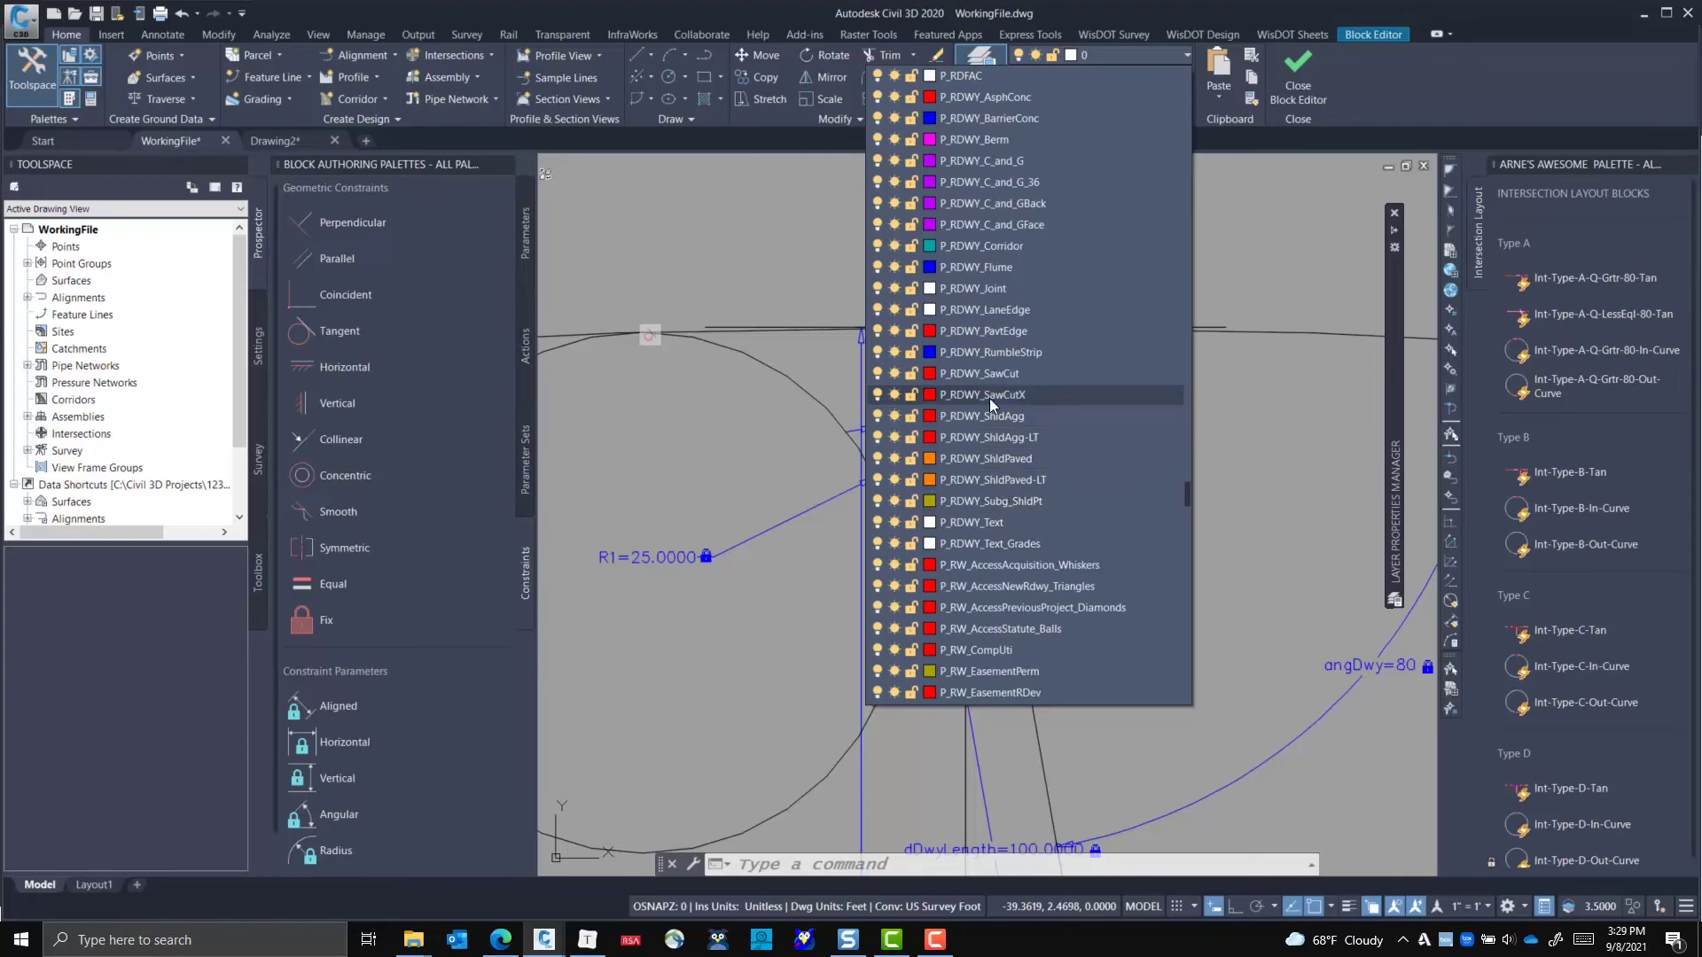
pyautogui.click(987, 331)
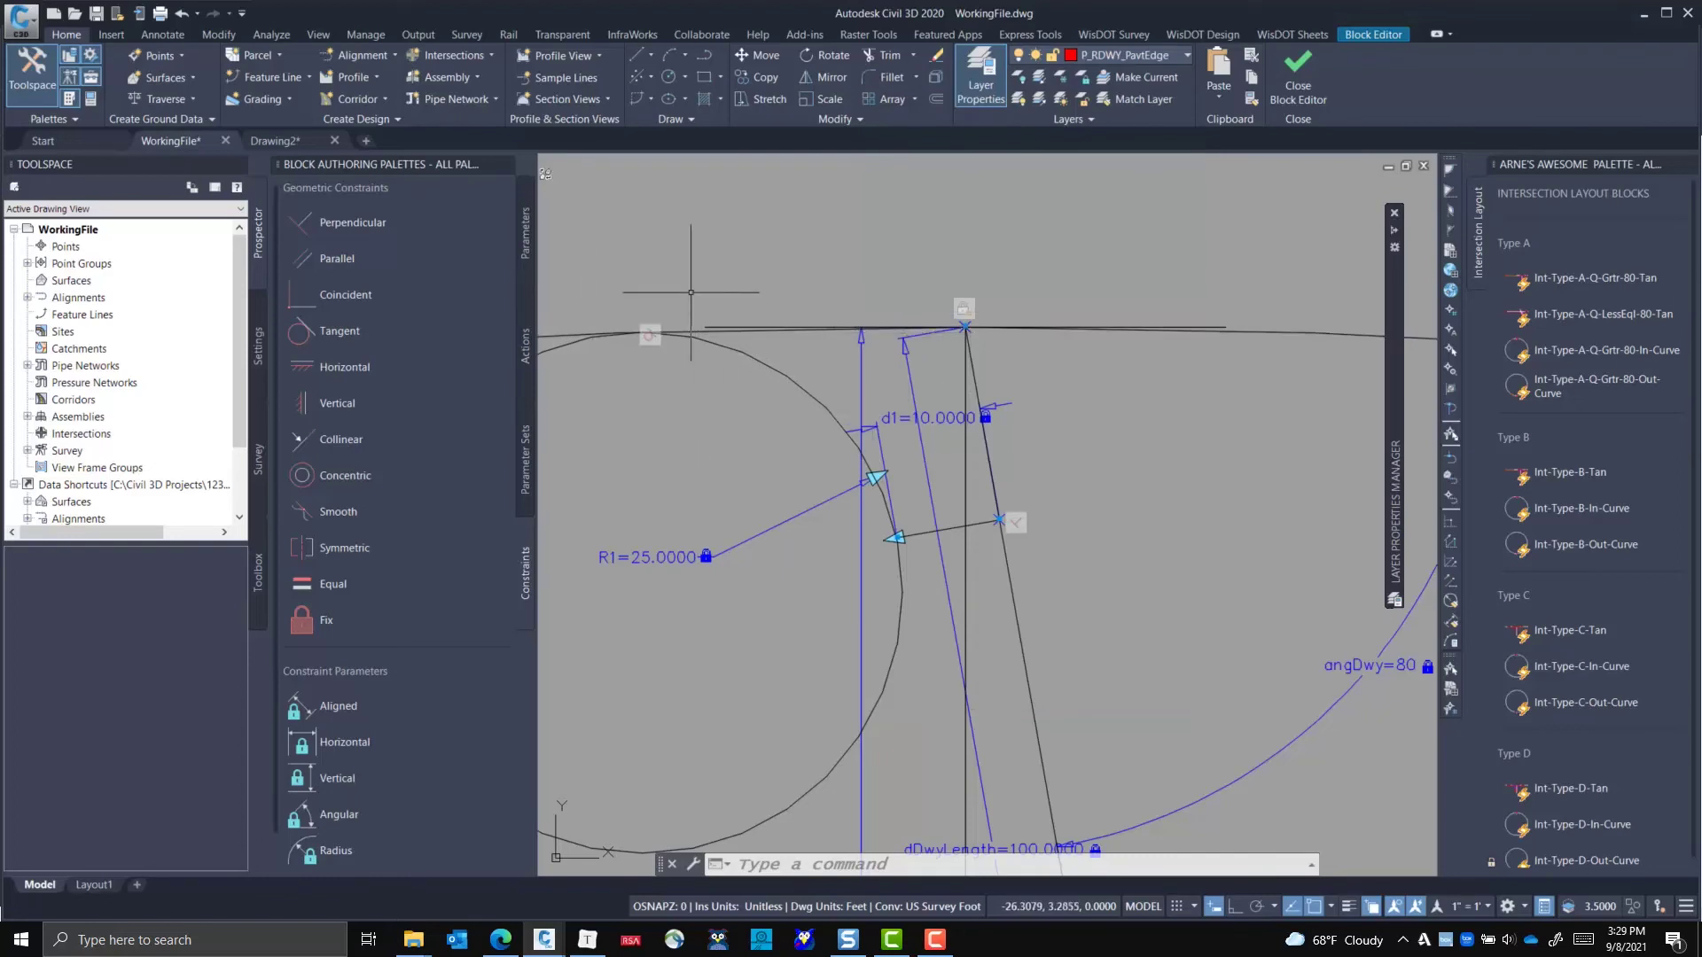
# - Start a polyline between the R1 circle and the driveway line with an arc curving down to just above the short line's left endpoint
pyautogui.write('pl')
pyautogui.press('Return')
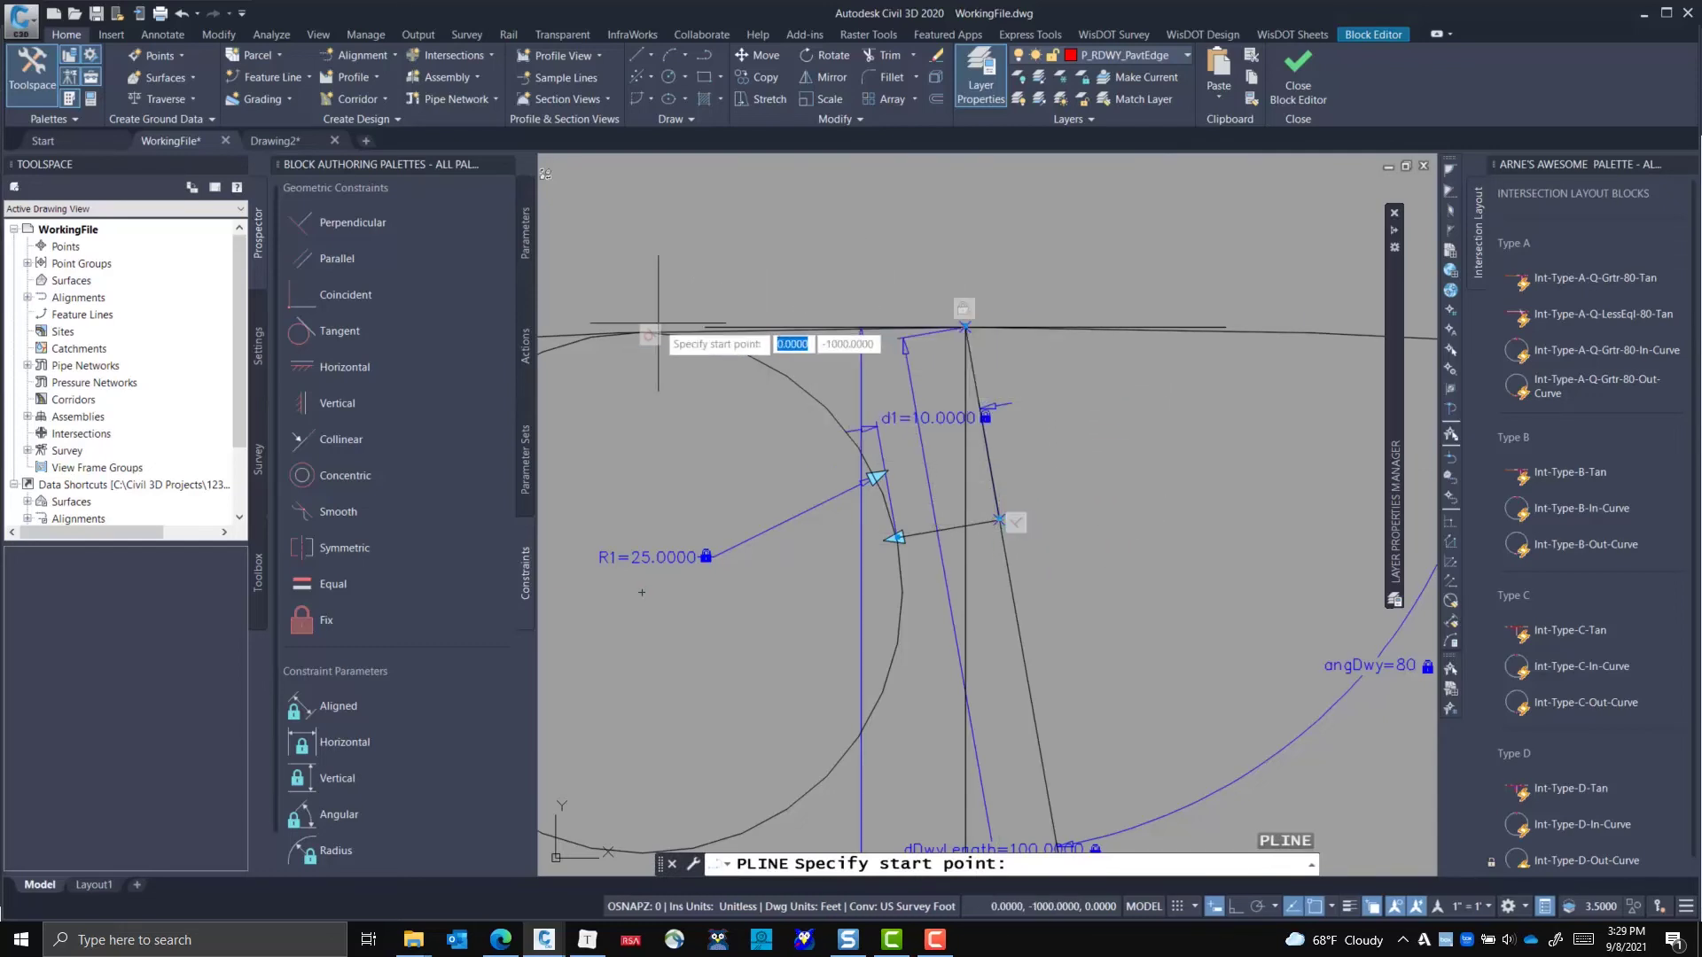
pyautogui.moveTo(733, 414); pyautogui.dragTo(704, 451, button='middle')
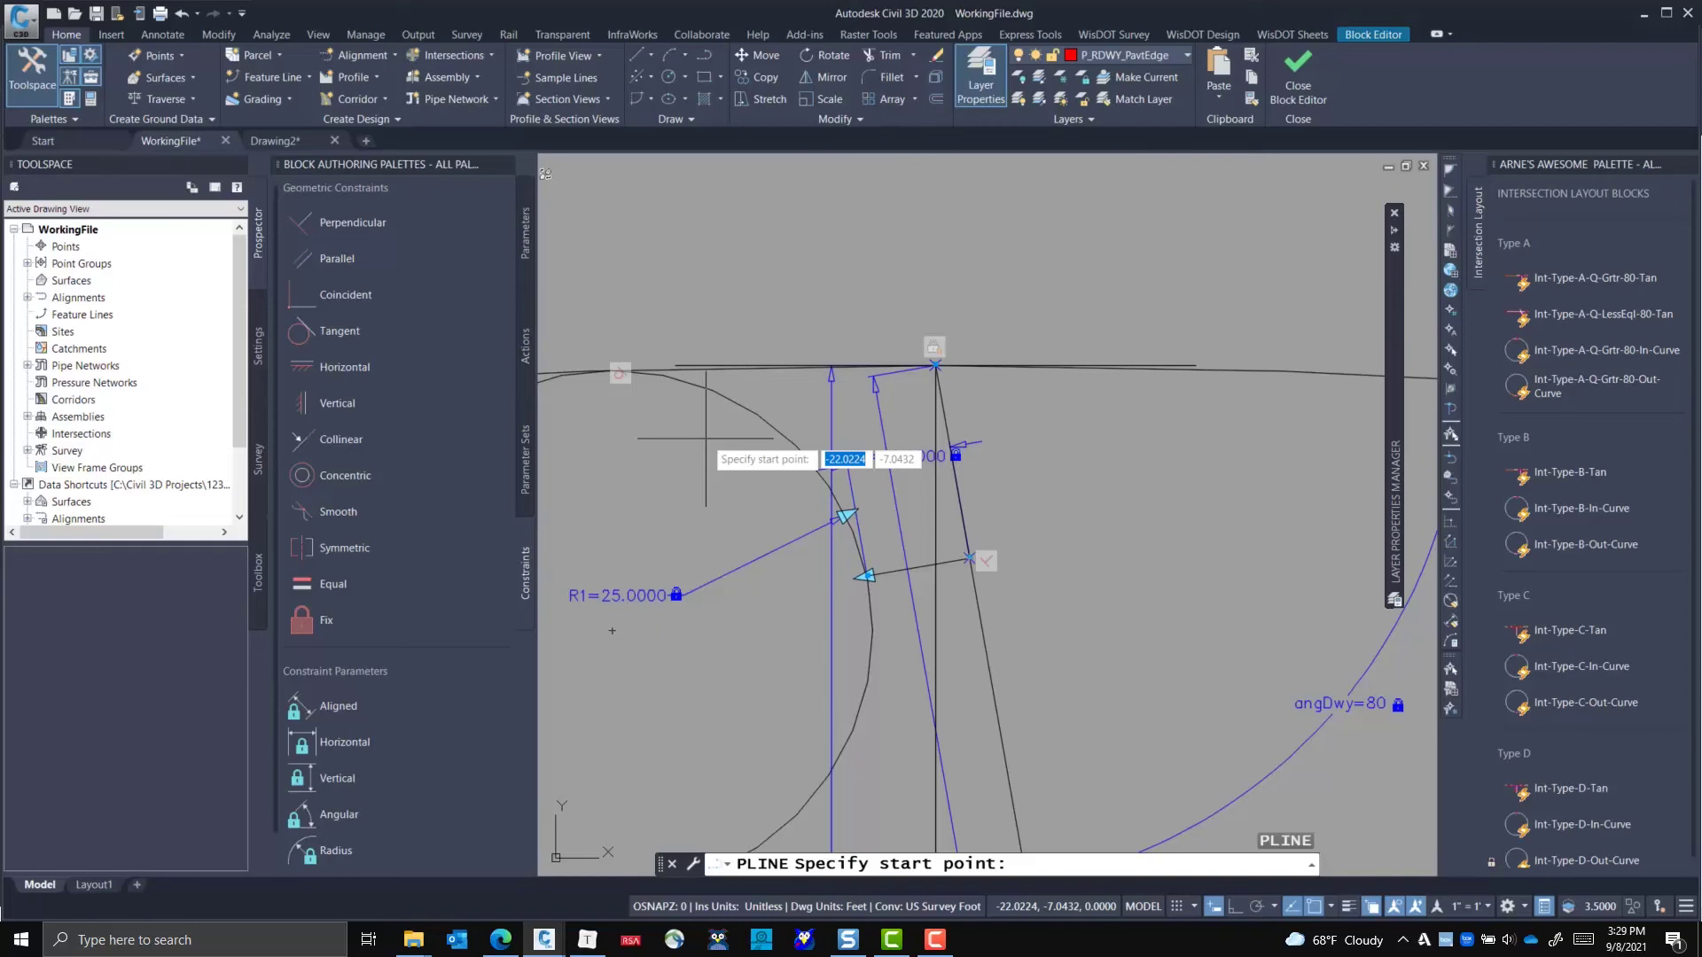
pyautogui.scroll(2, 834, 417)
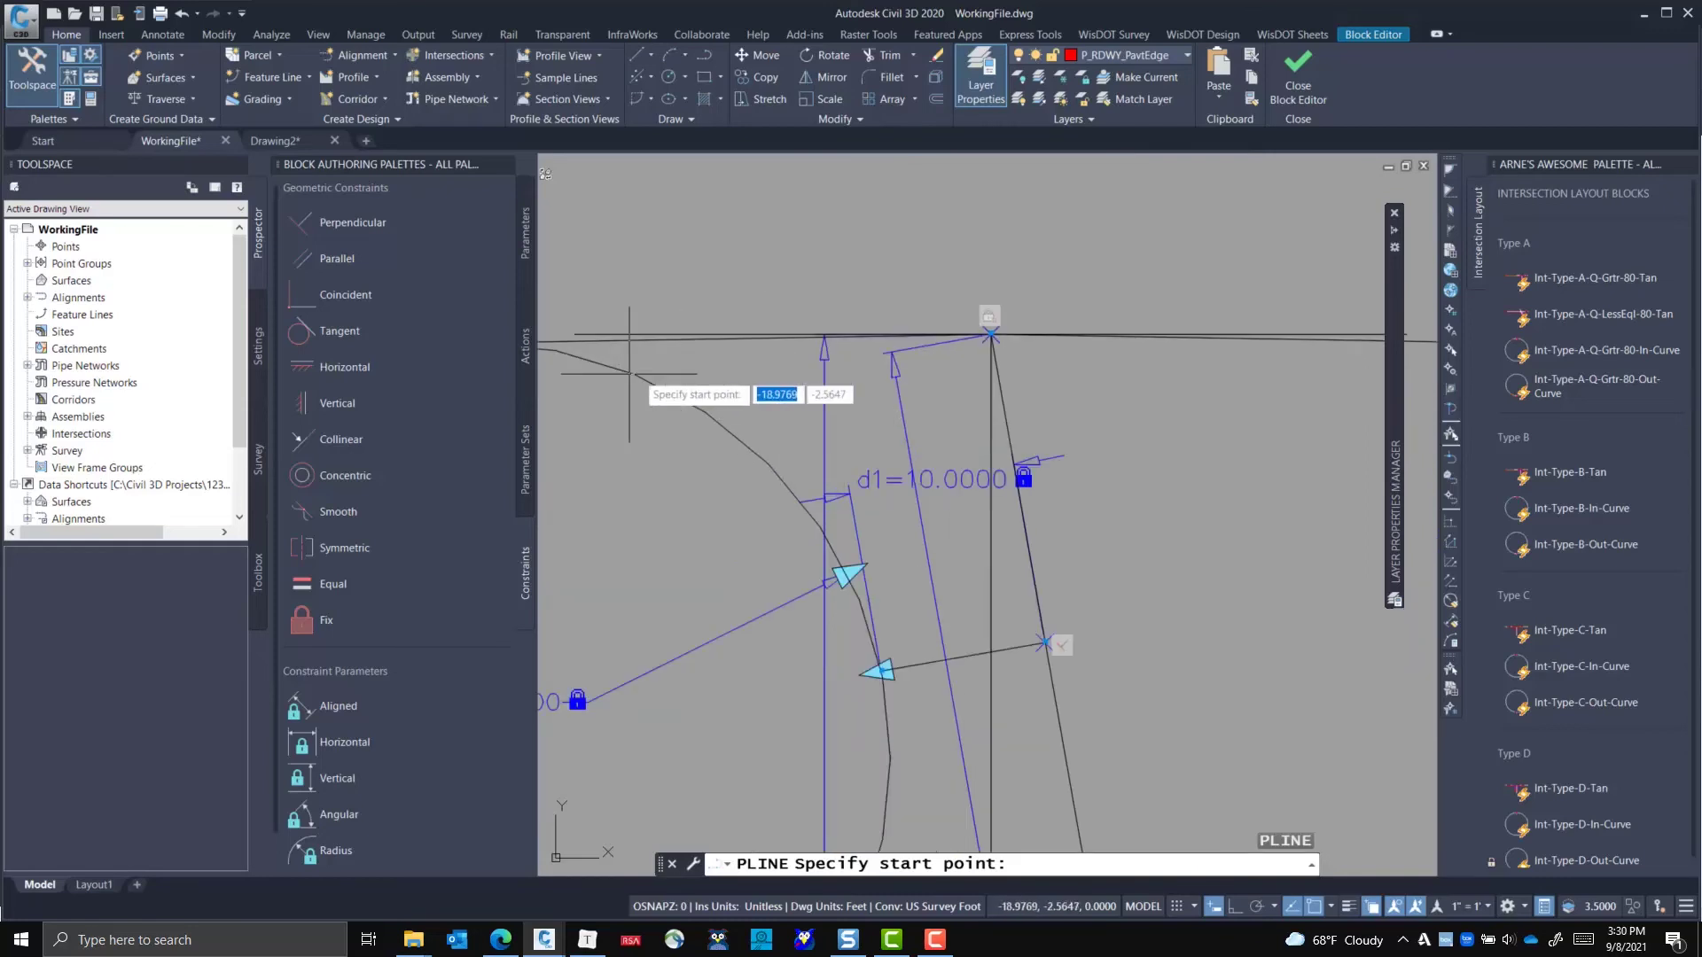
pyautogui.click(687, 364)
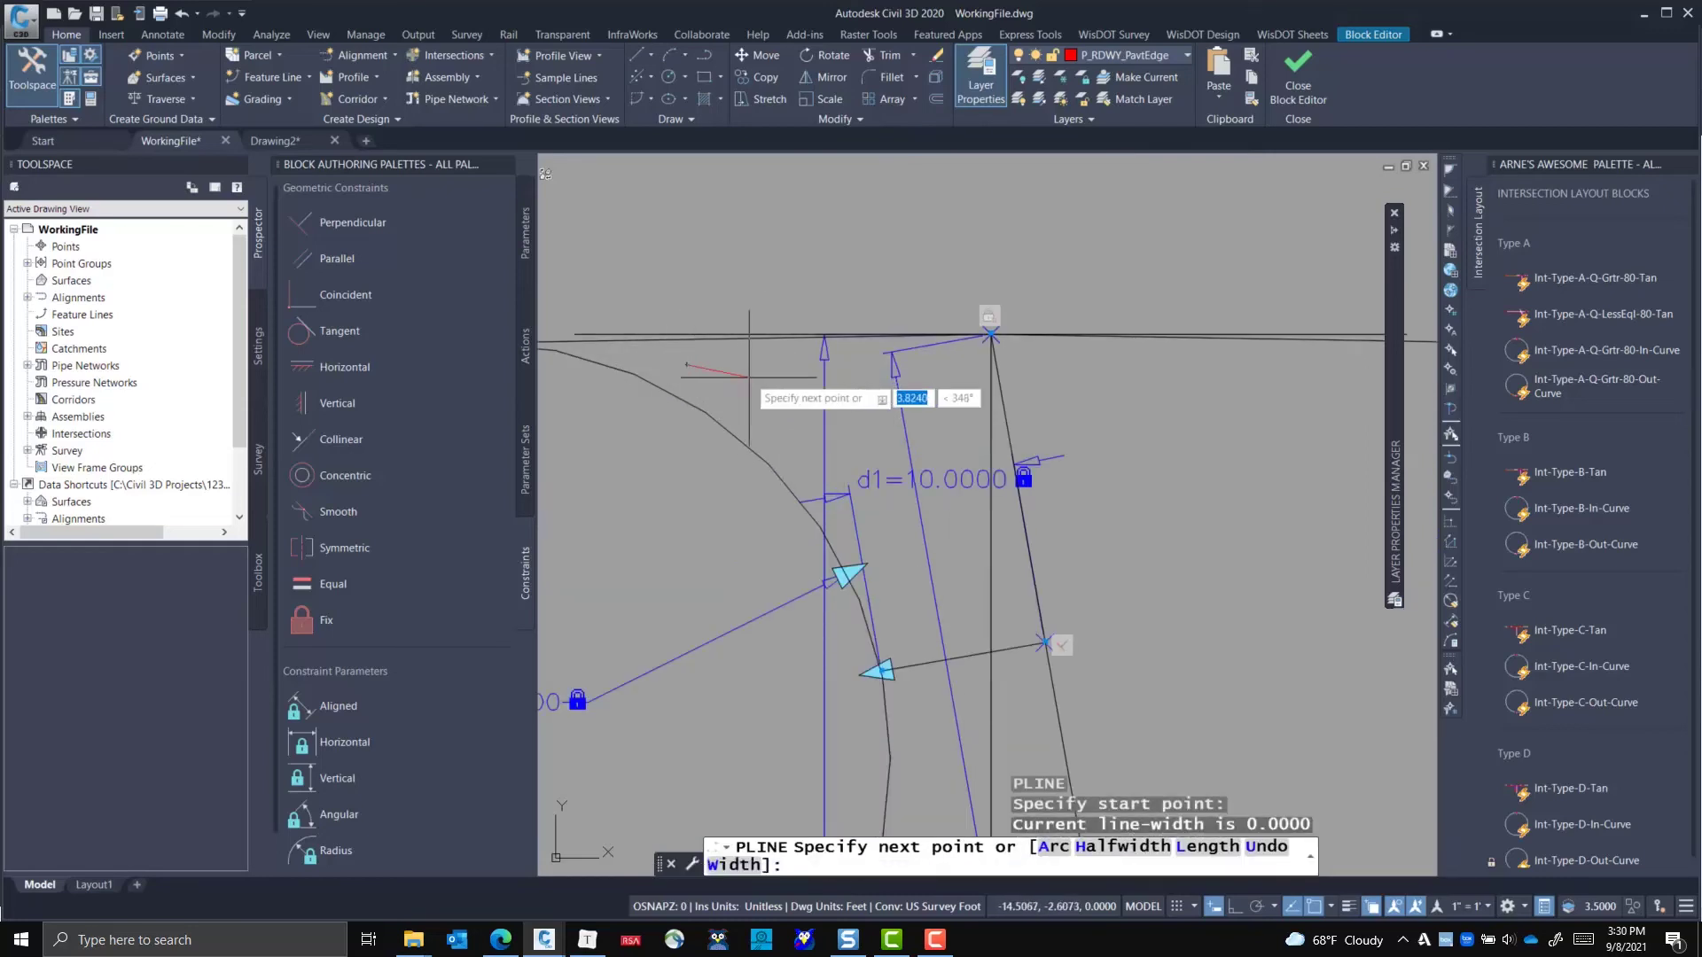
pyautogui.write('a')
pyautogui.press('Return')
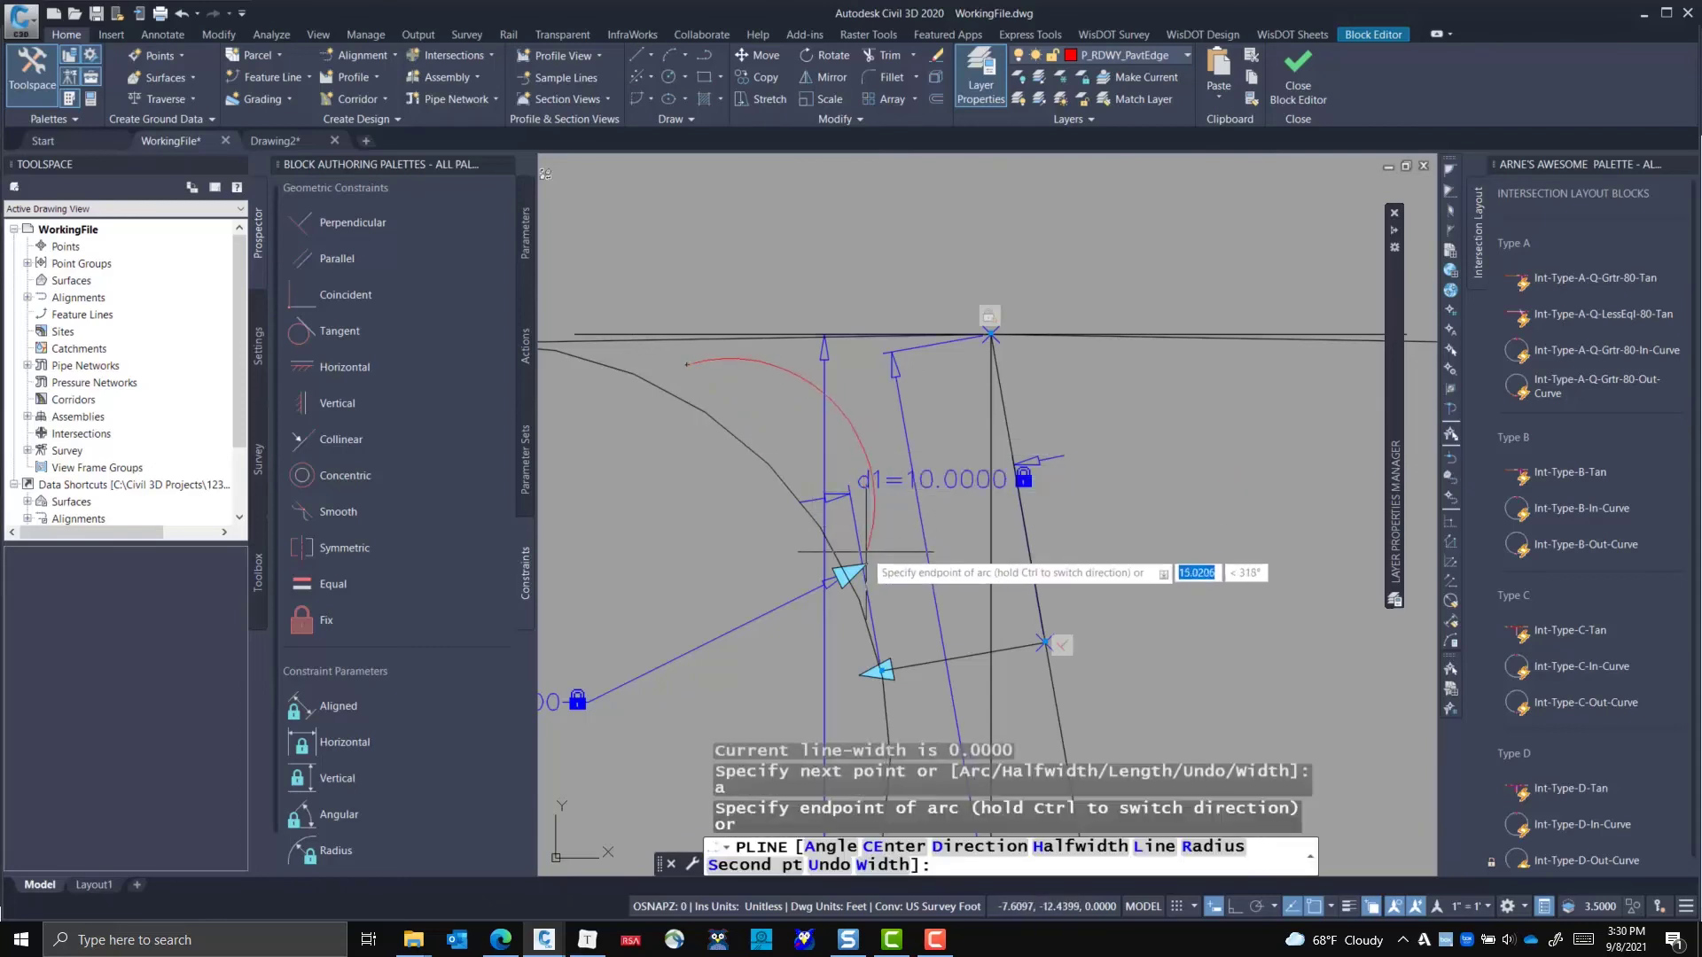
pyautogui.click(893, 601)
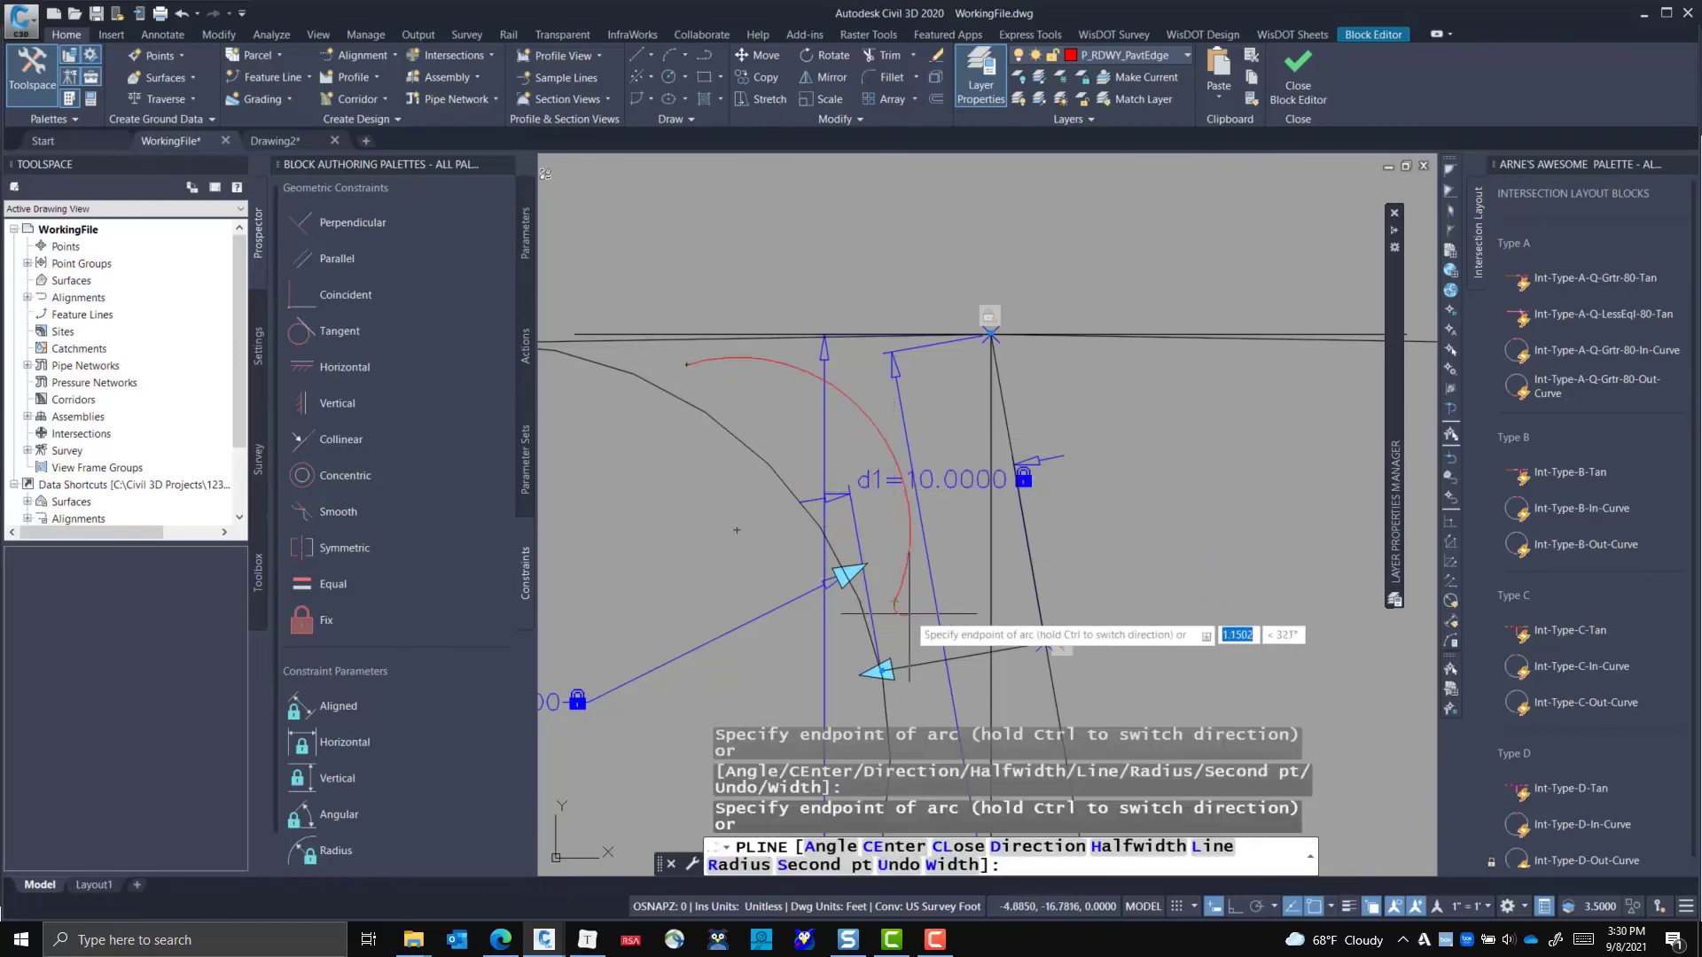
# - Continue the polyline with a line across, a line up beside the driveway line, and an arc about 16 units across bulging over the road curve
pyautogui.write('l')
pyautogui.press('Return')
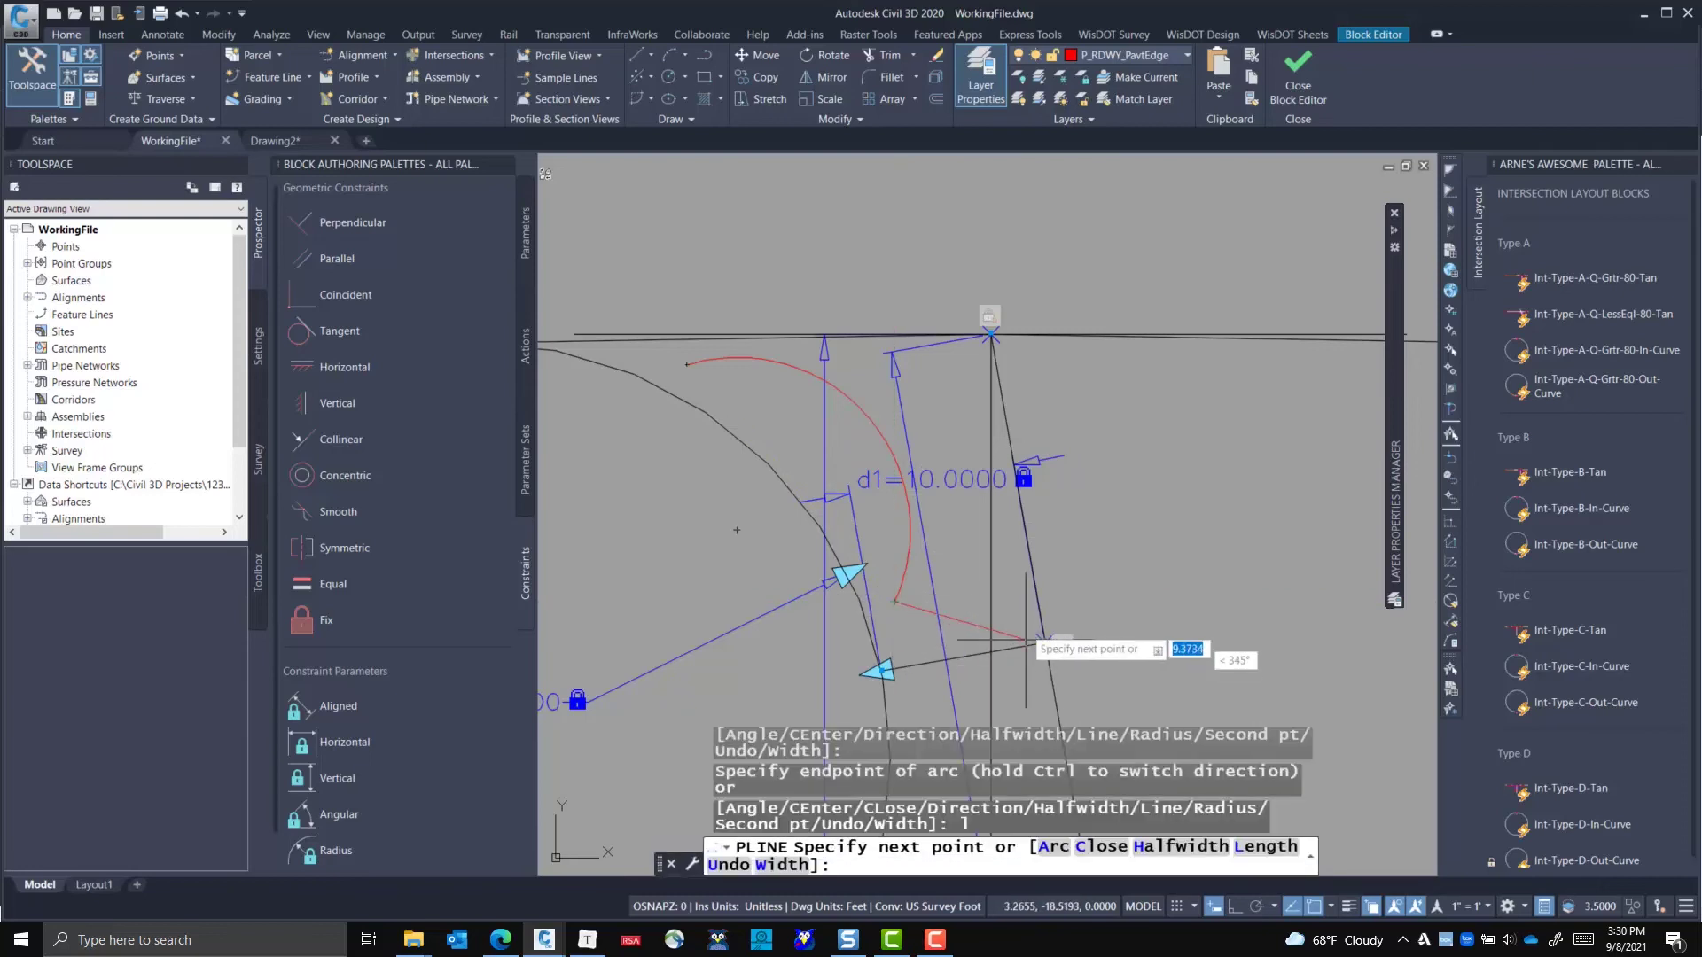
pyautogui.click(1021, 600)
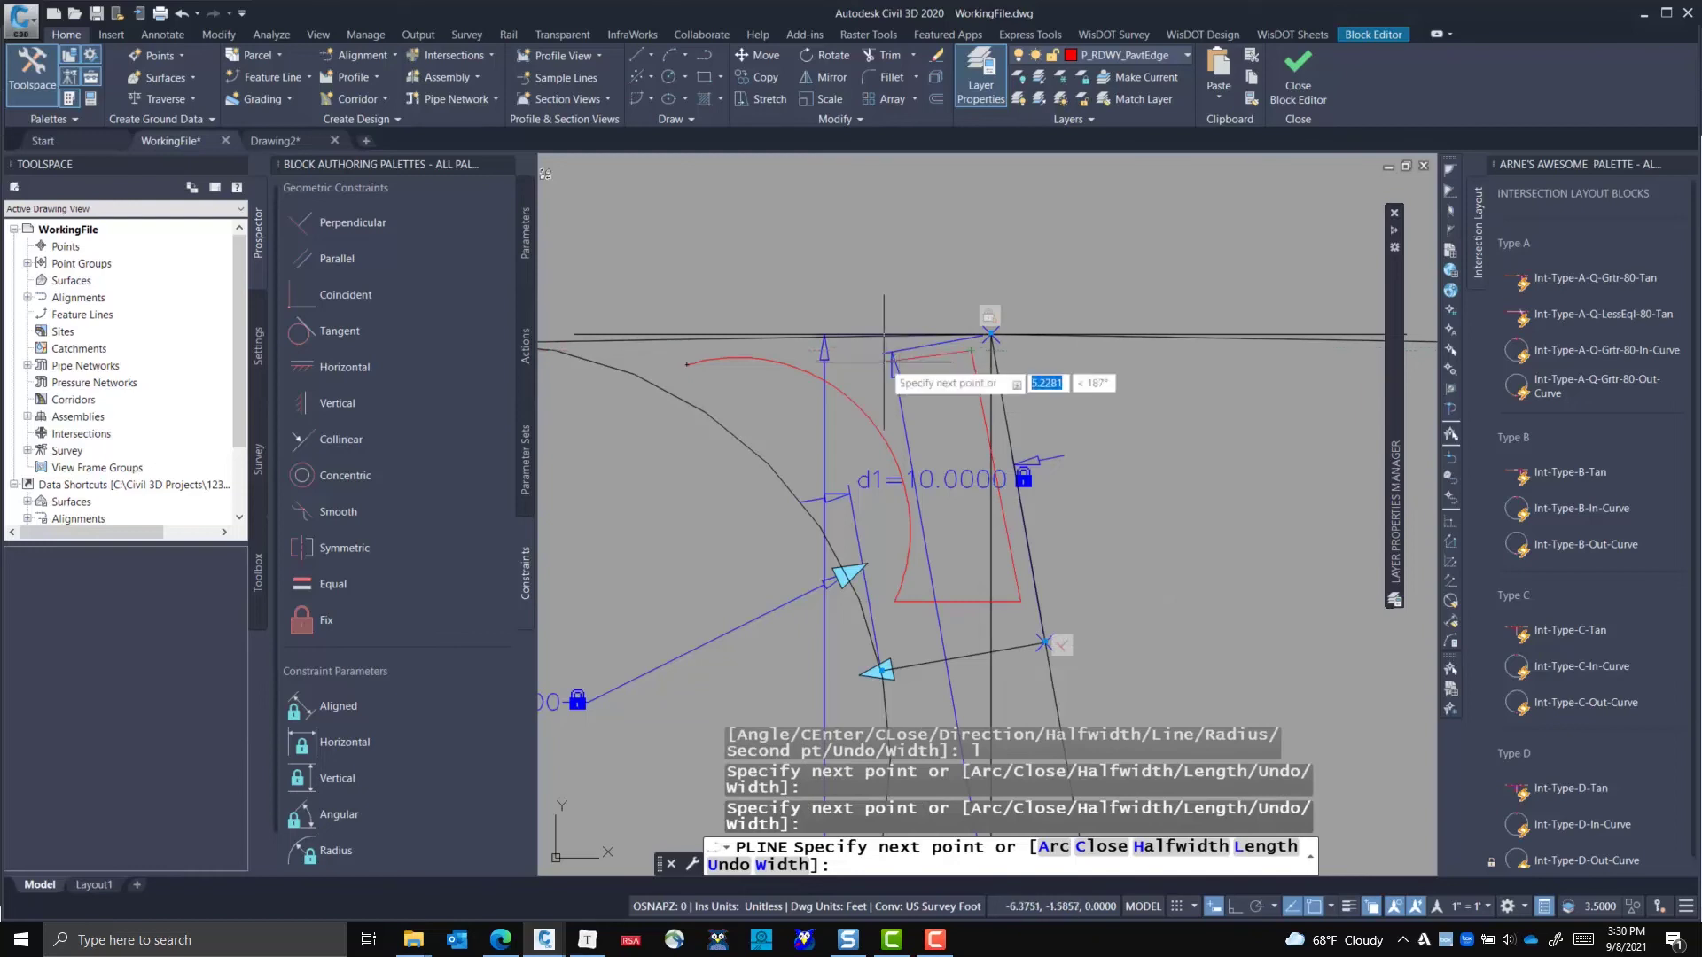
pyautogui.write('a')
pyautogui.press('Return')
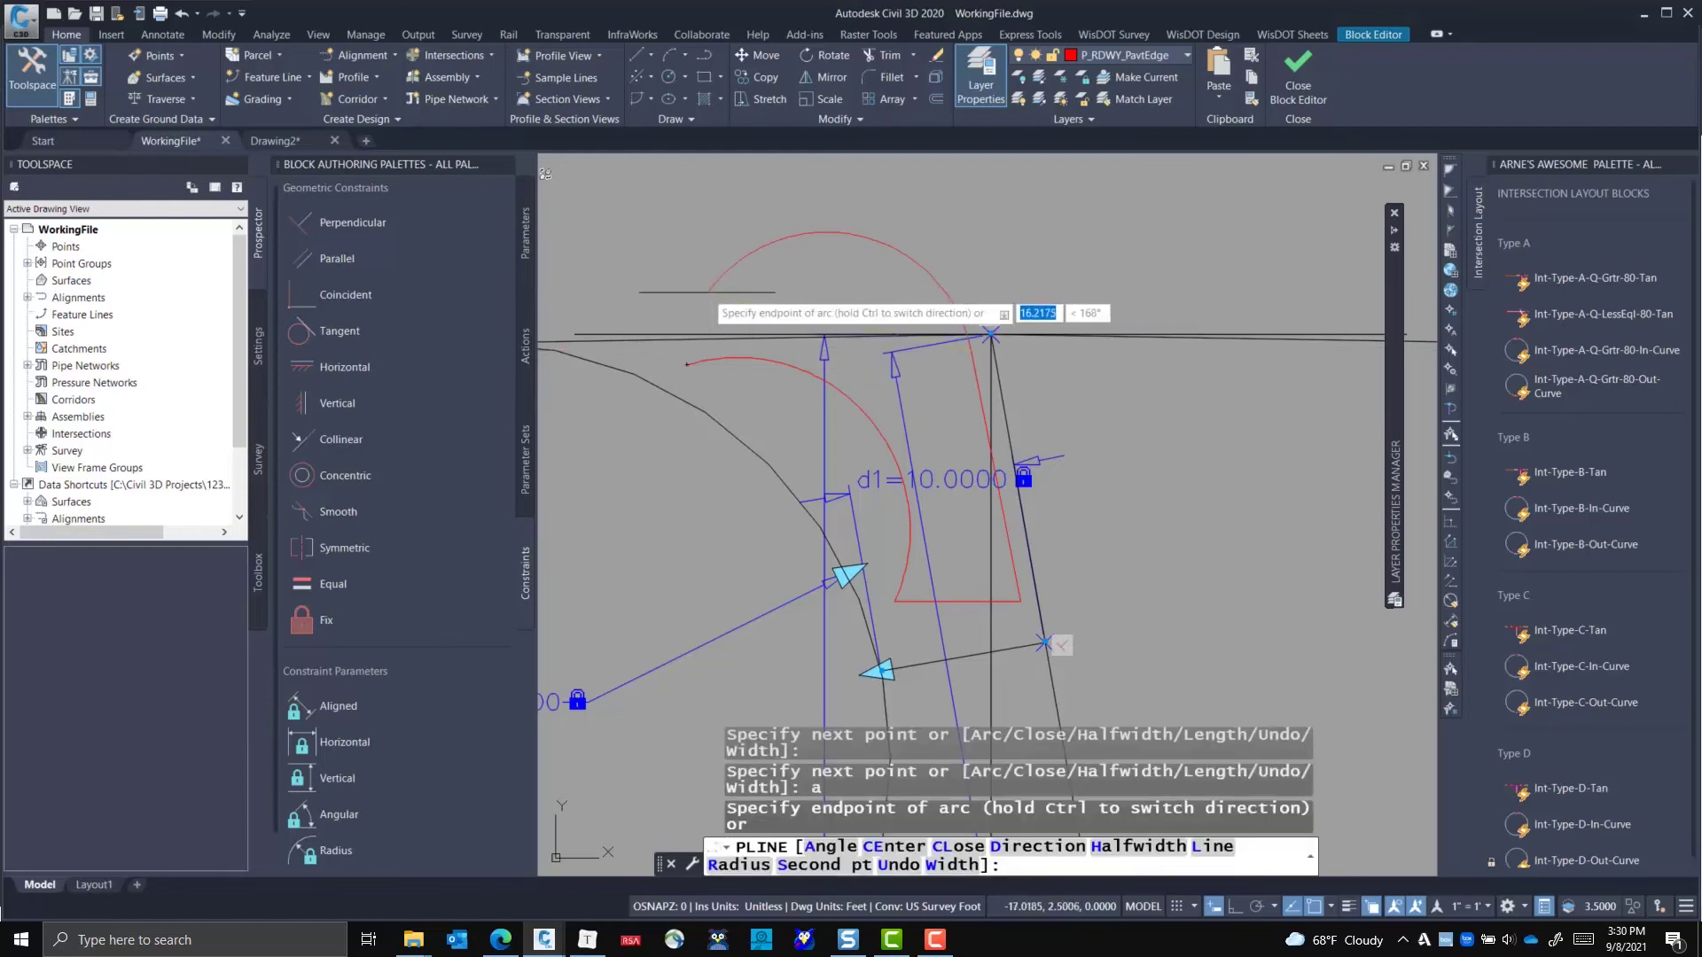
pyautogui.click(707, 291)
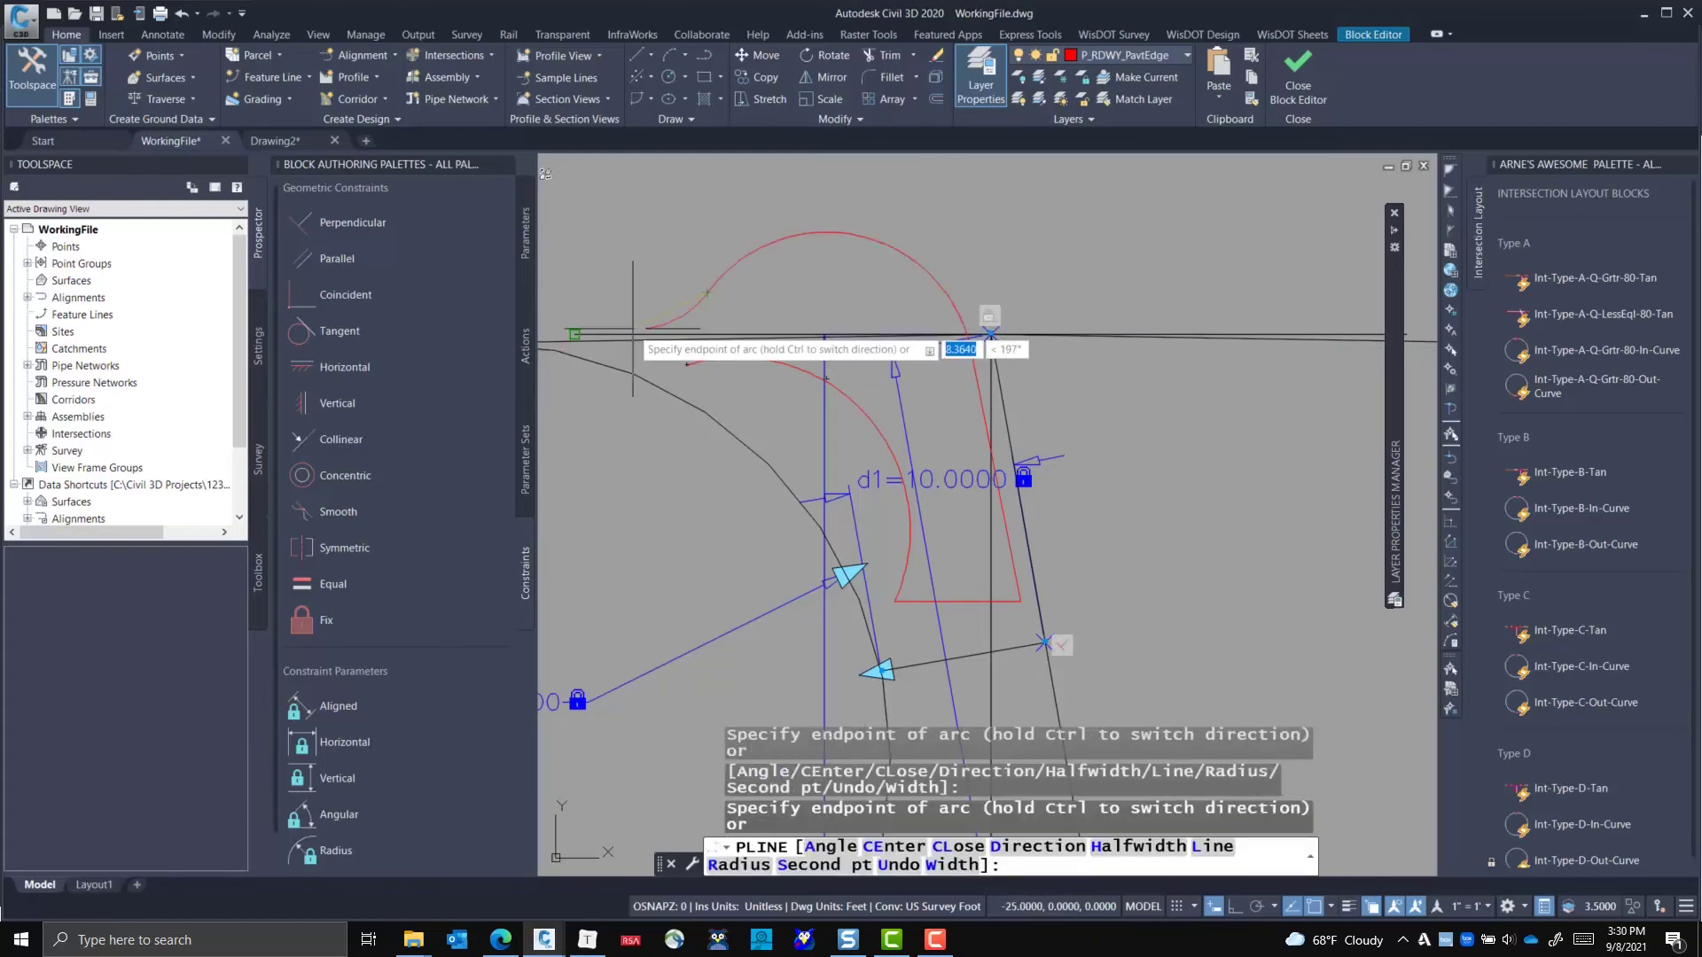
pyautogui.press('Return')
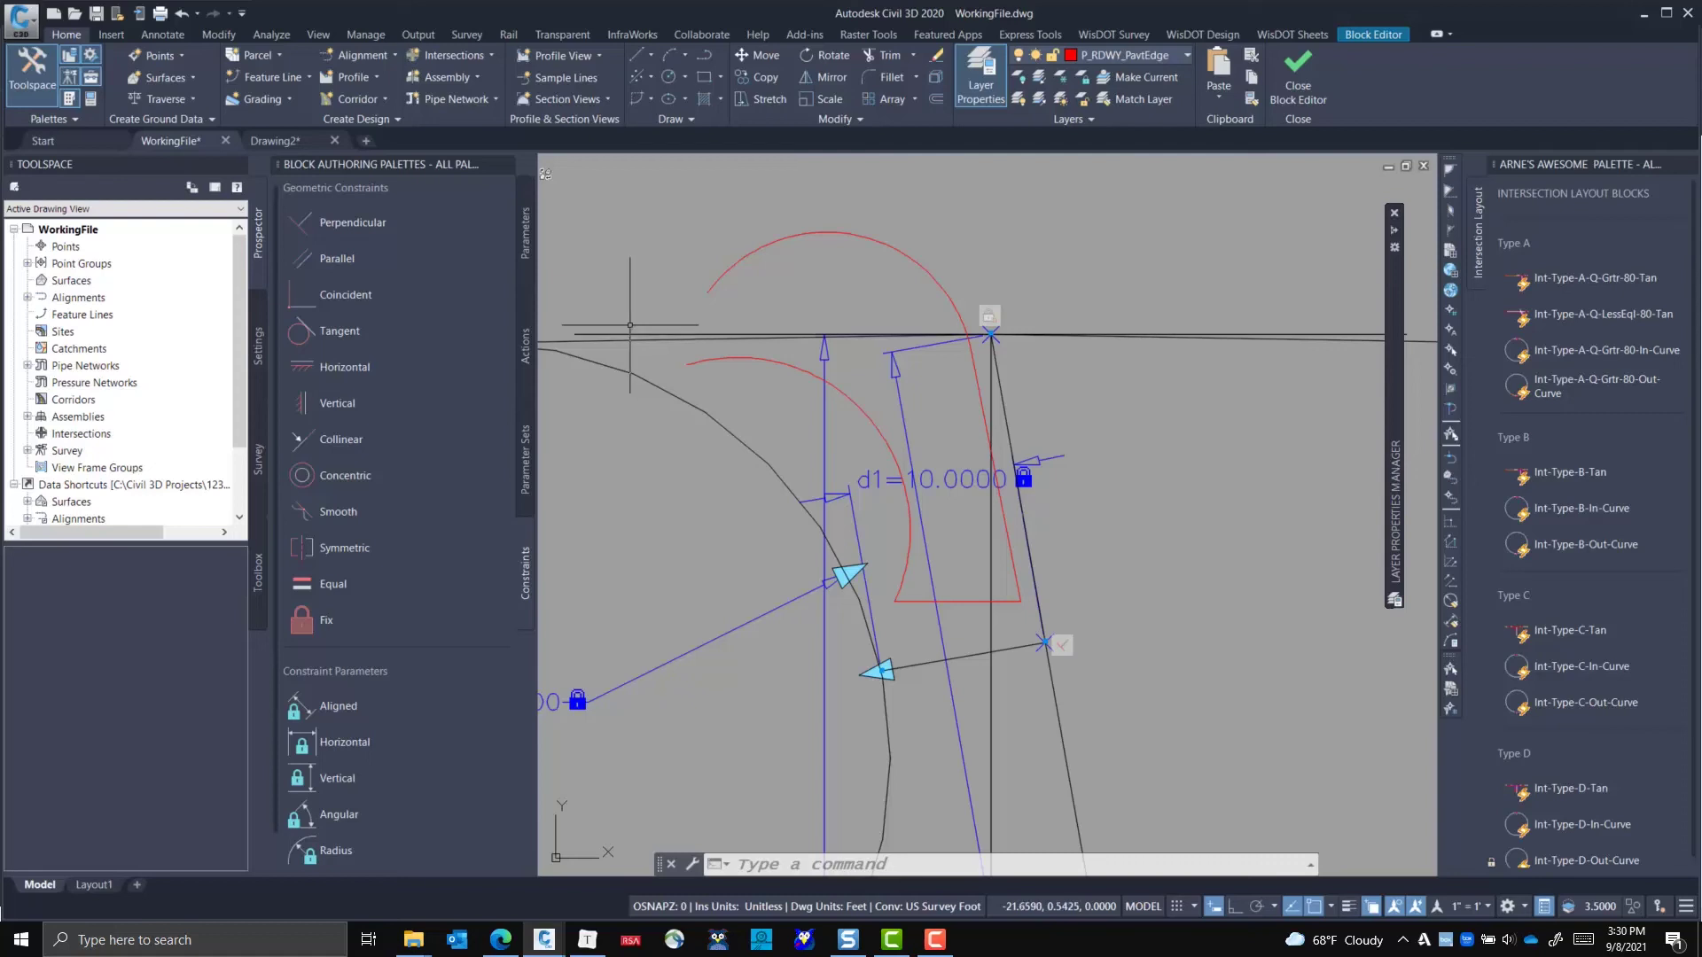
# - Constrain the polyline's starting point to lie on the R1 circle using an object-based coincident constraint
pyautogui.moveTo(641, 535); pyautogui.dragTo(826, 555, button='middle')
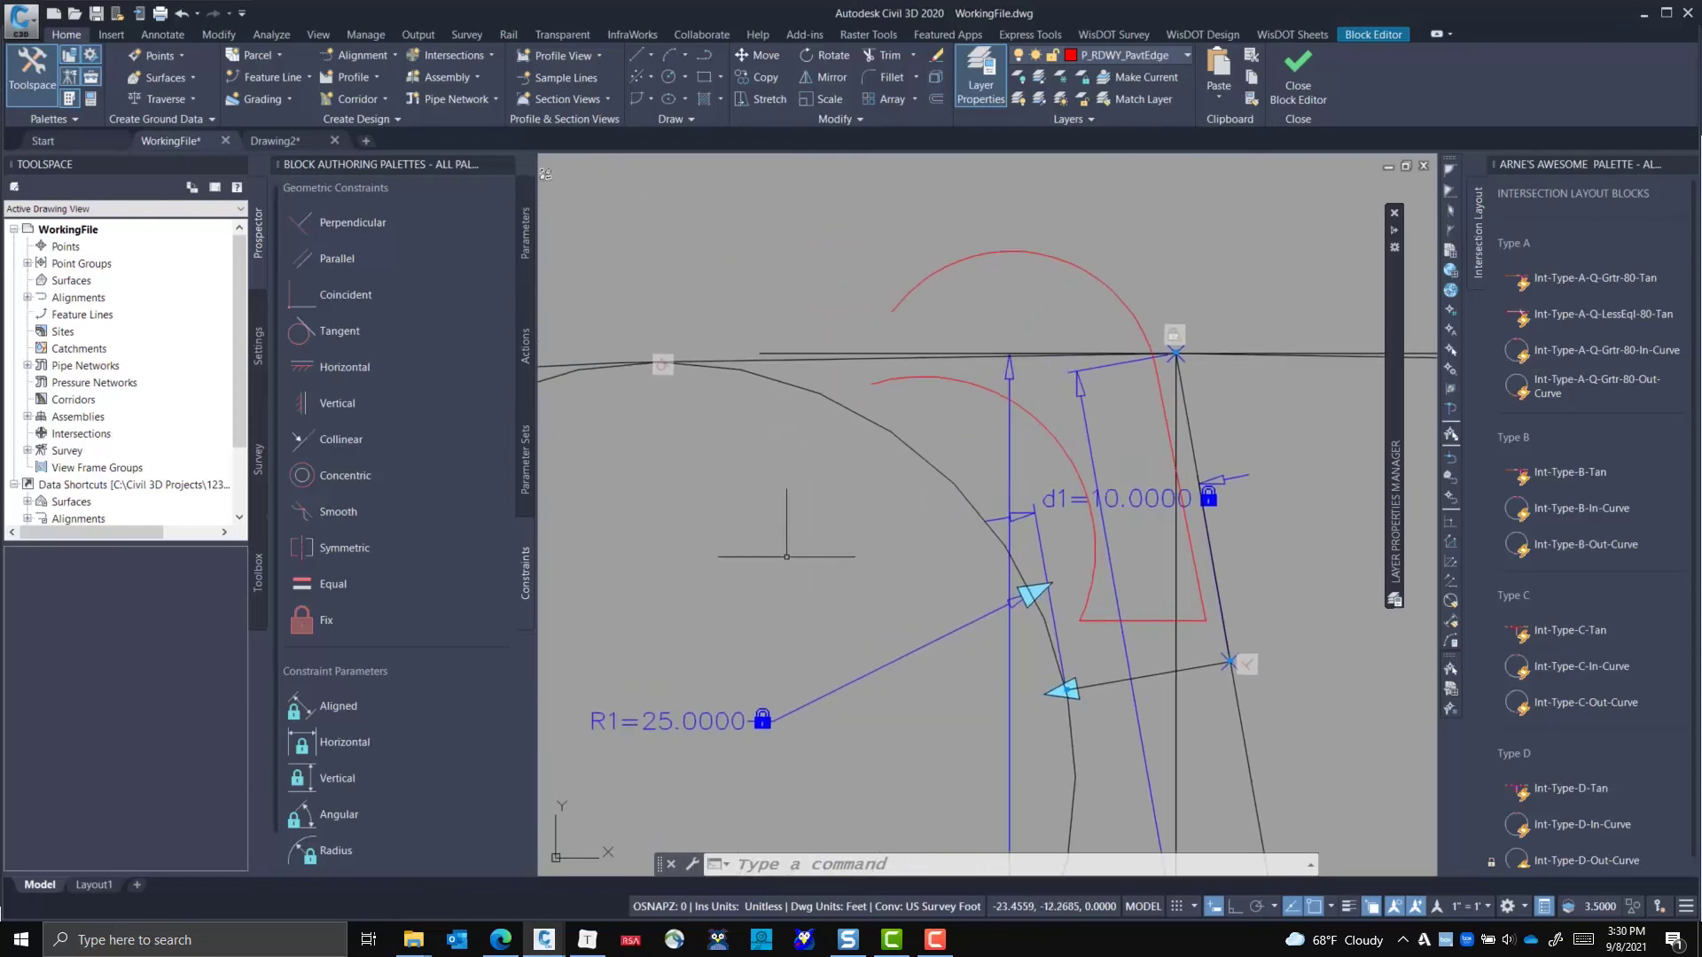
pyautogui.click(301, 304)
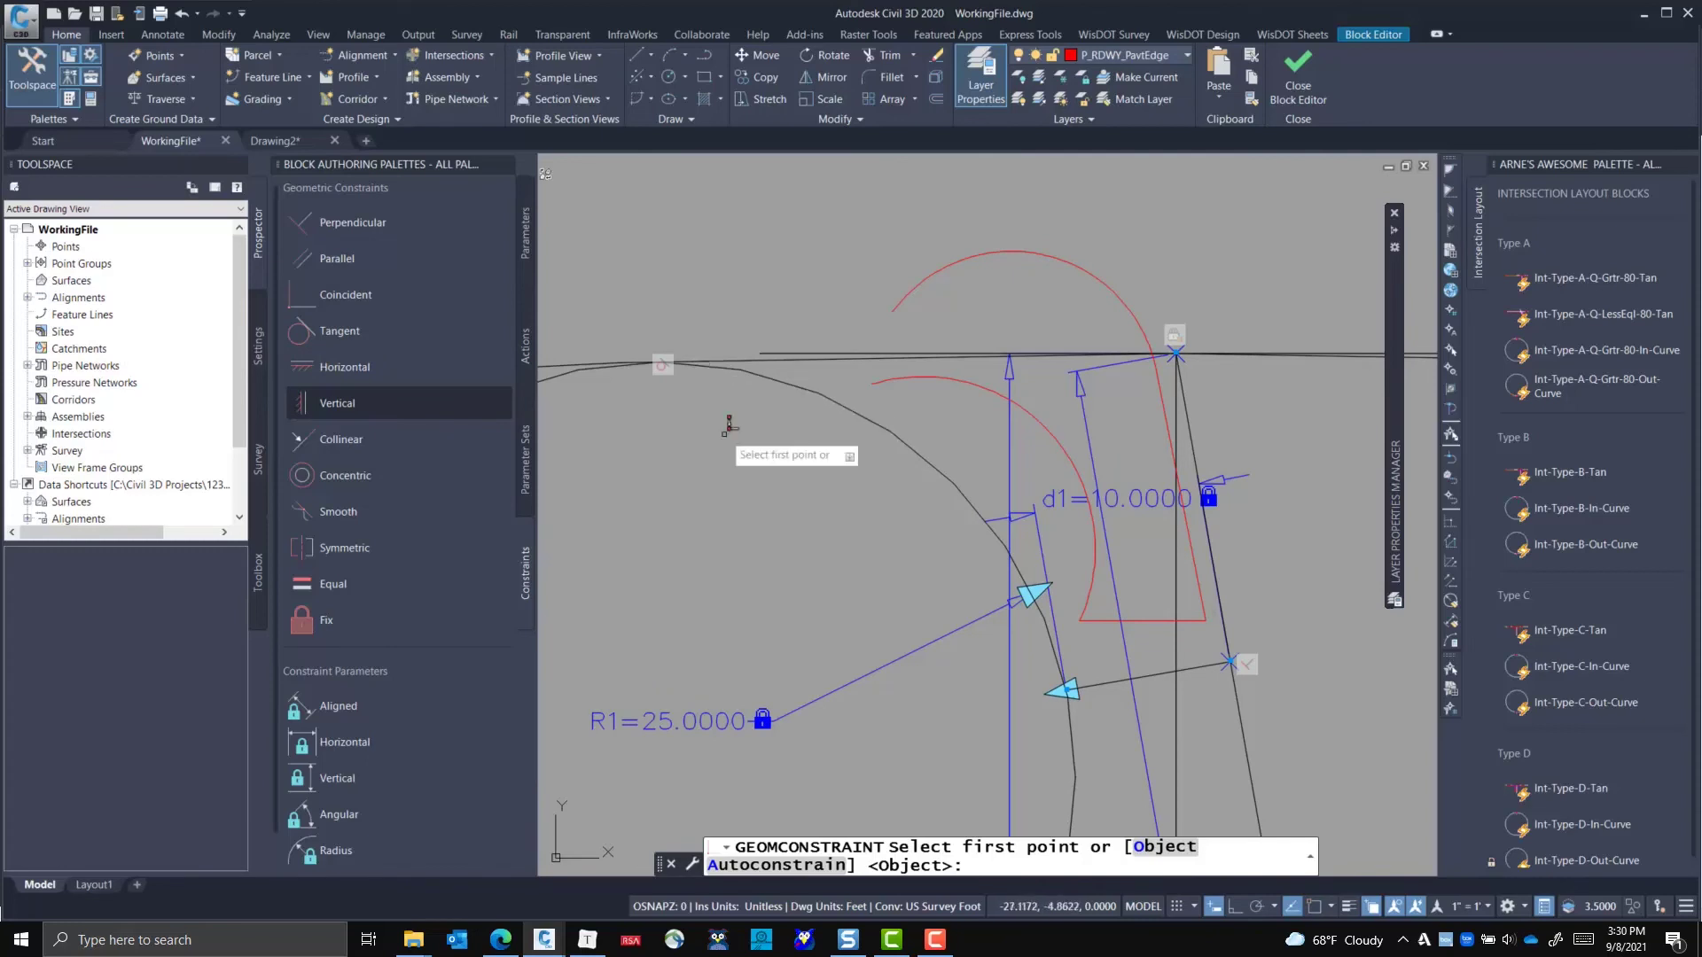
pyautogui.press('Return')
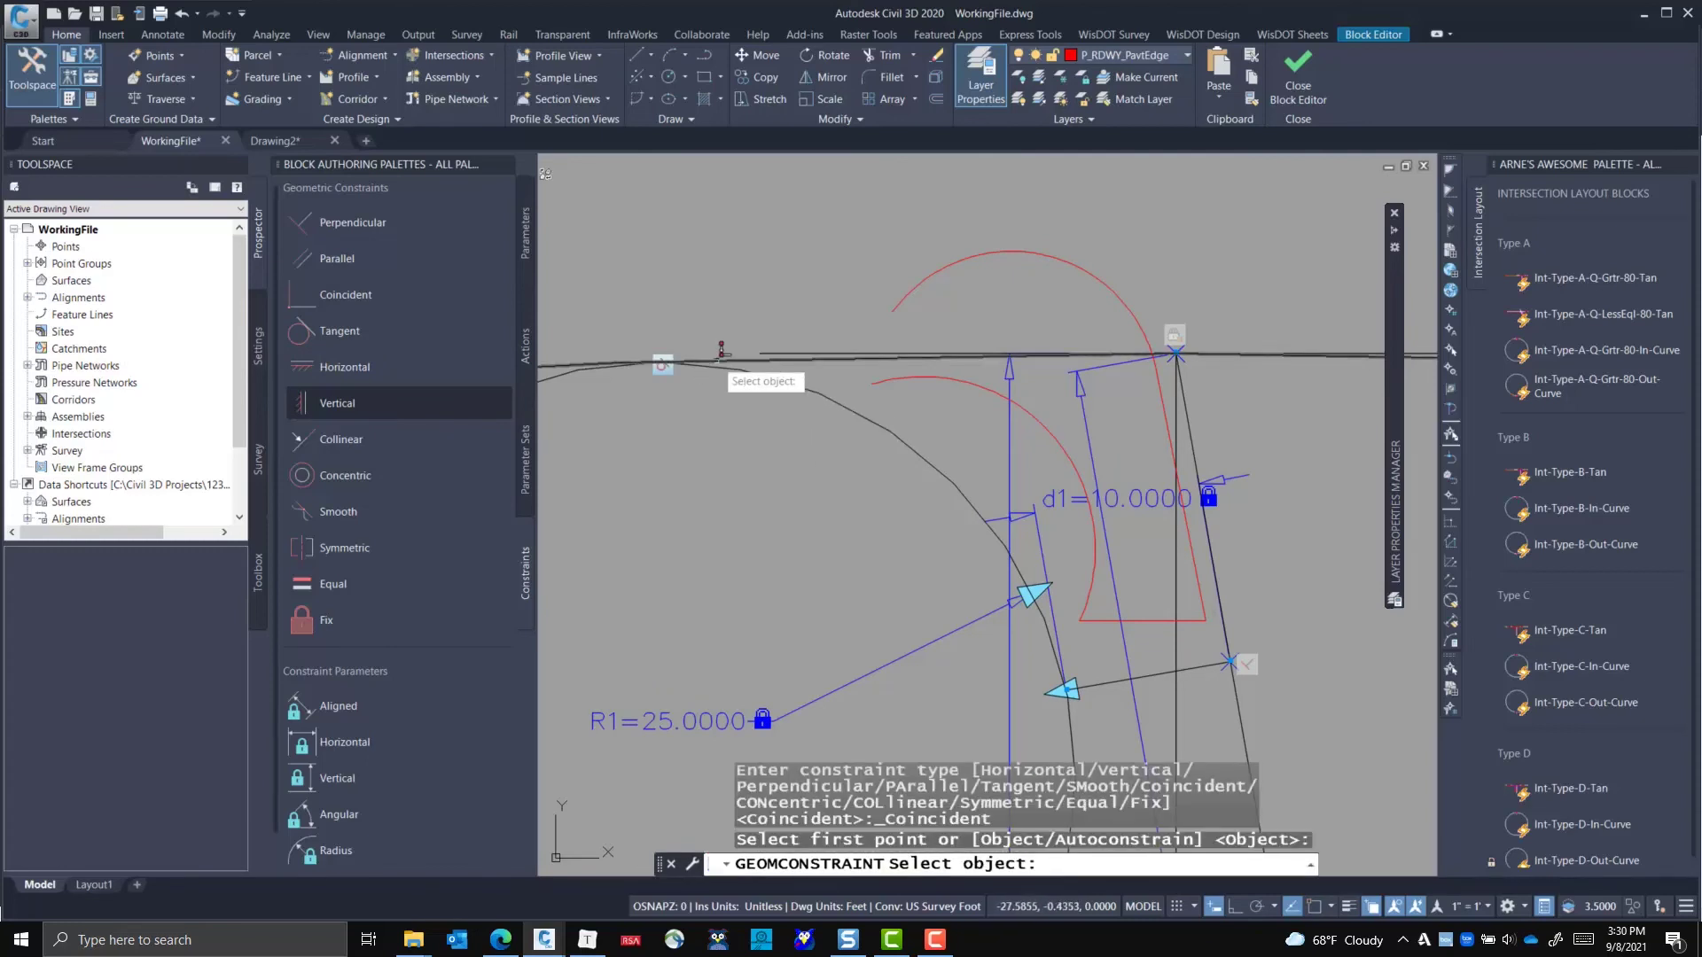
pyautogui.click(721, 357)
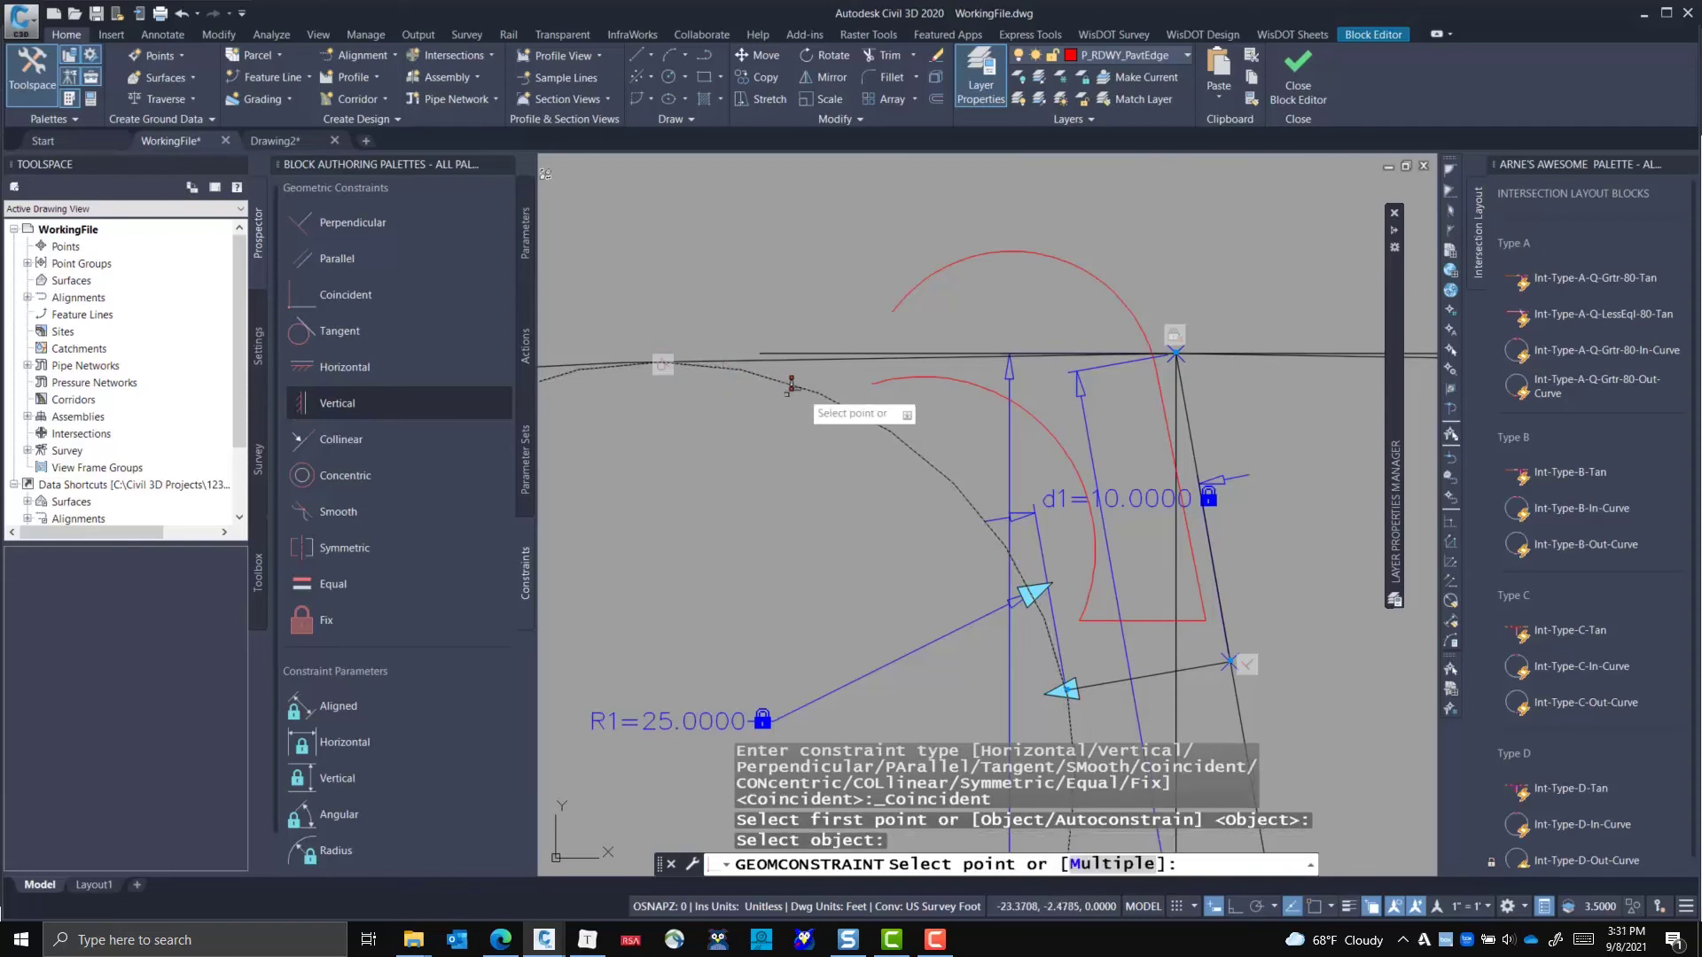
pyautogui.click(889, 371)
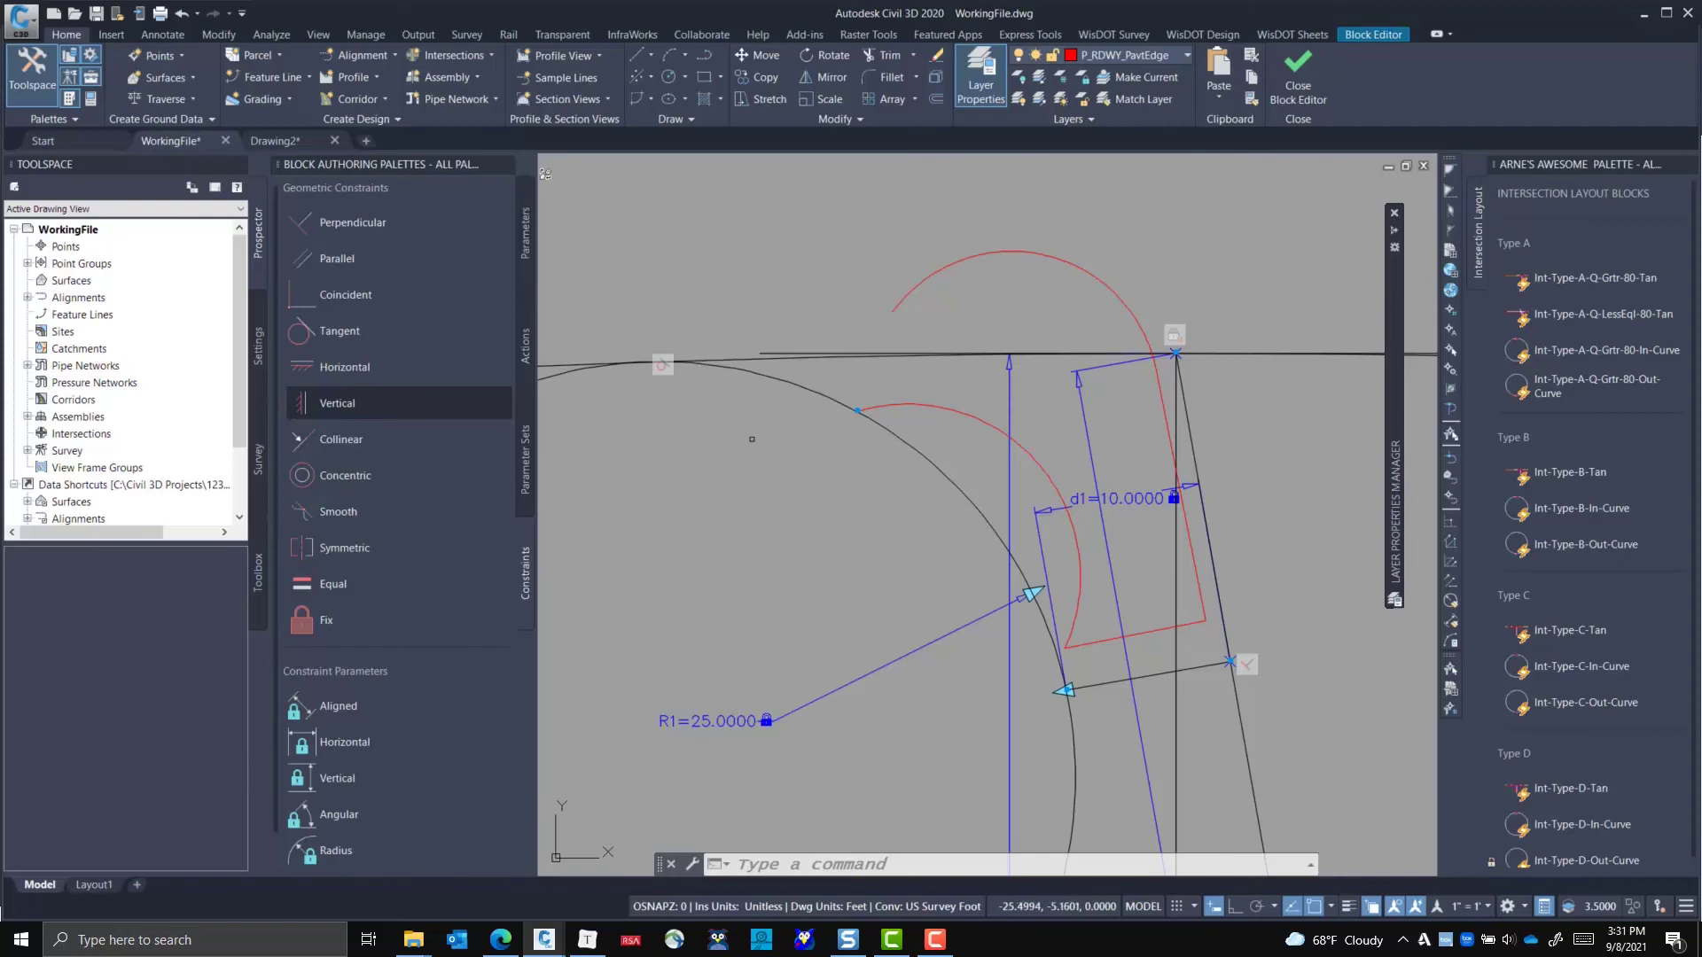
# - Constrain the same polyline starting point to lie on the large road curve with a coincident constraint
pyautogui.press('space')
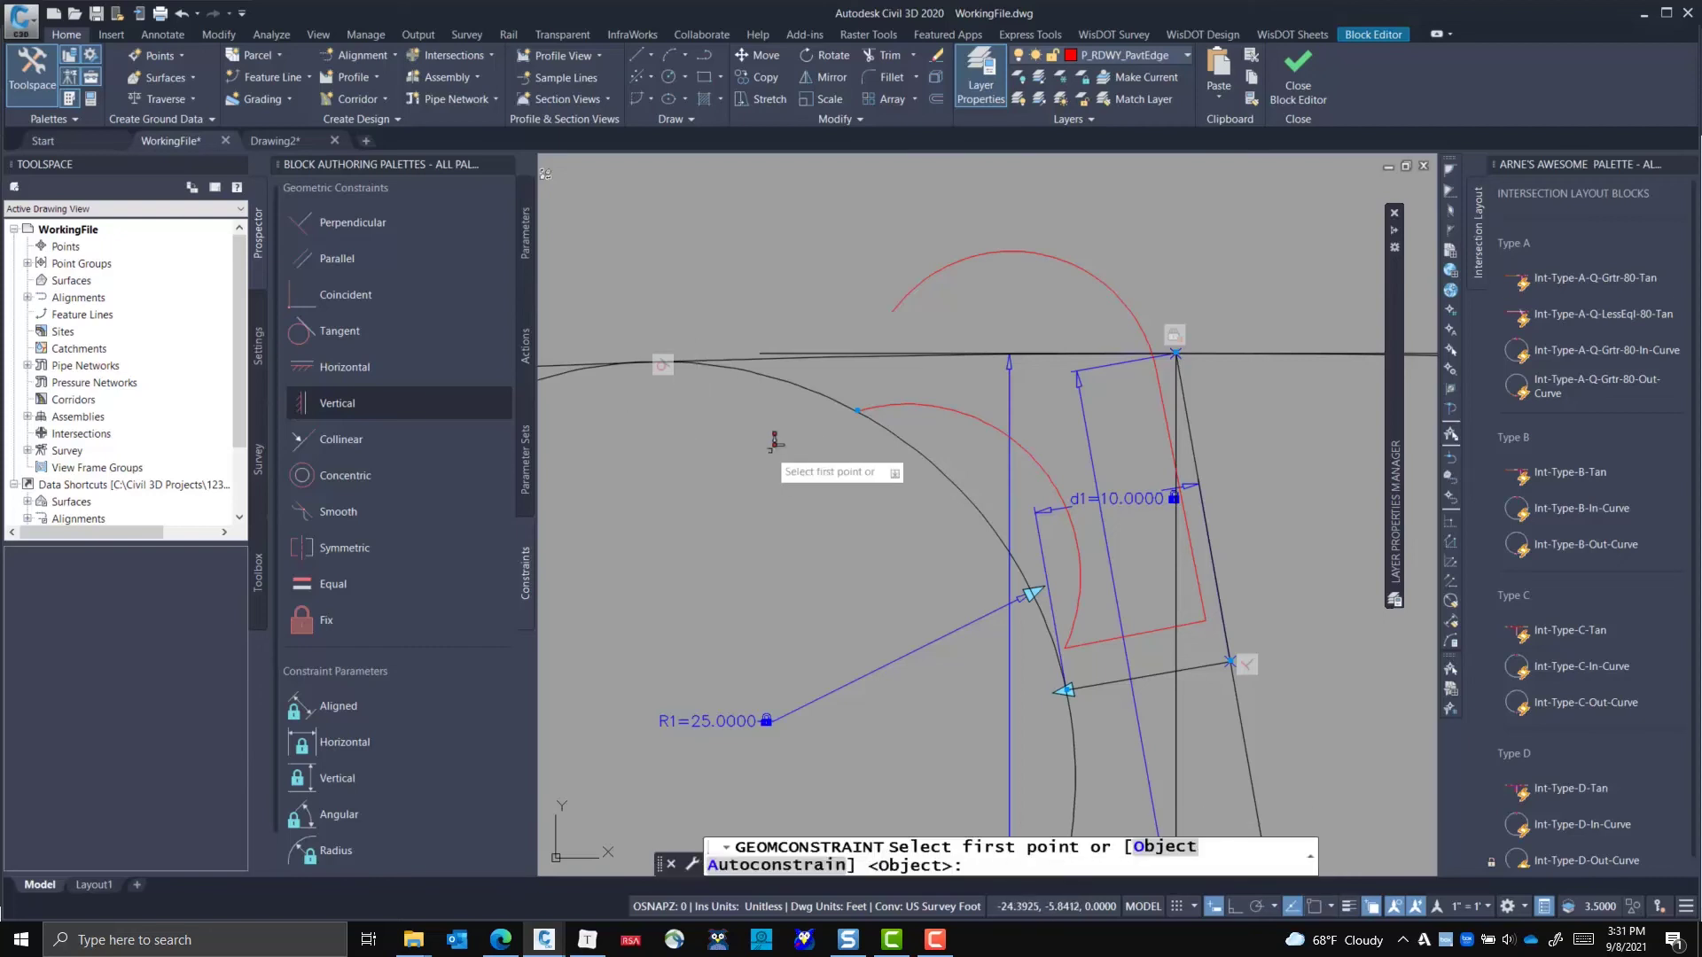
pyautogui.press('Return')
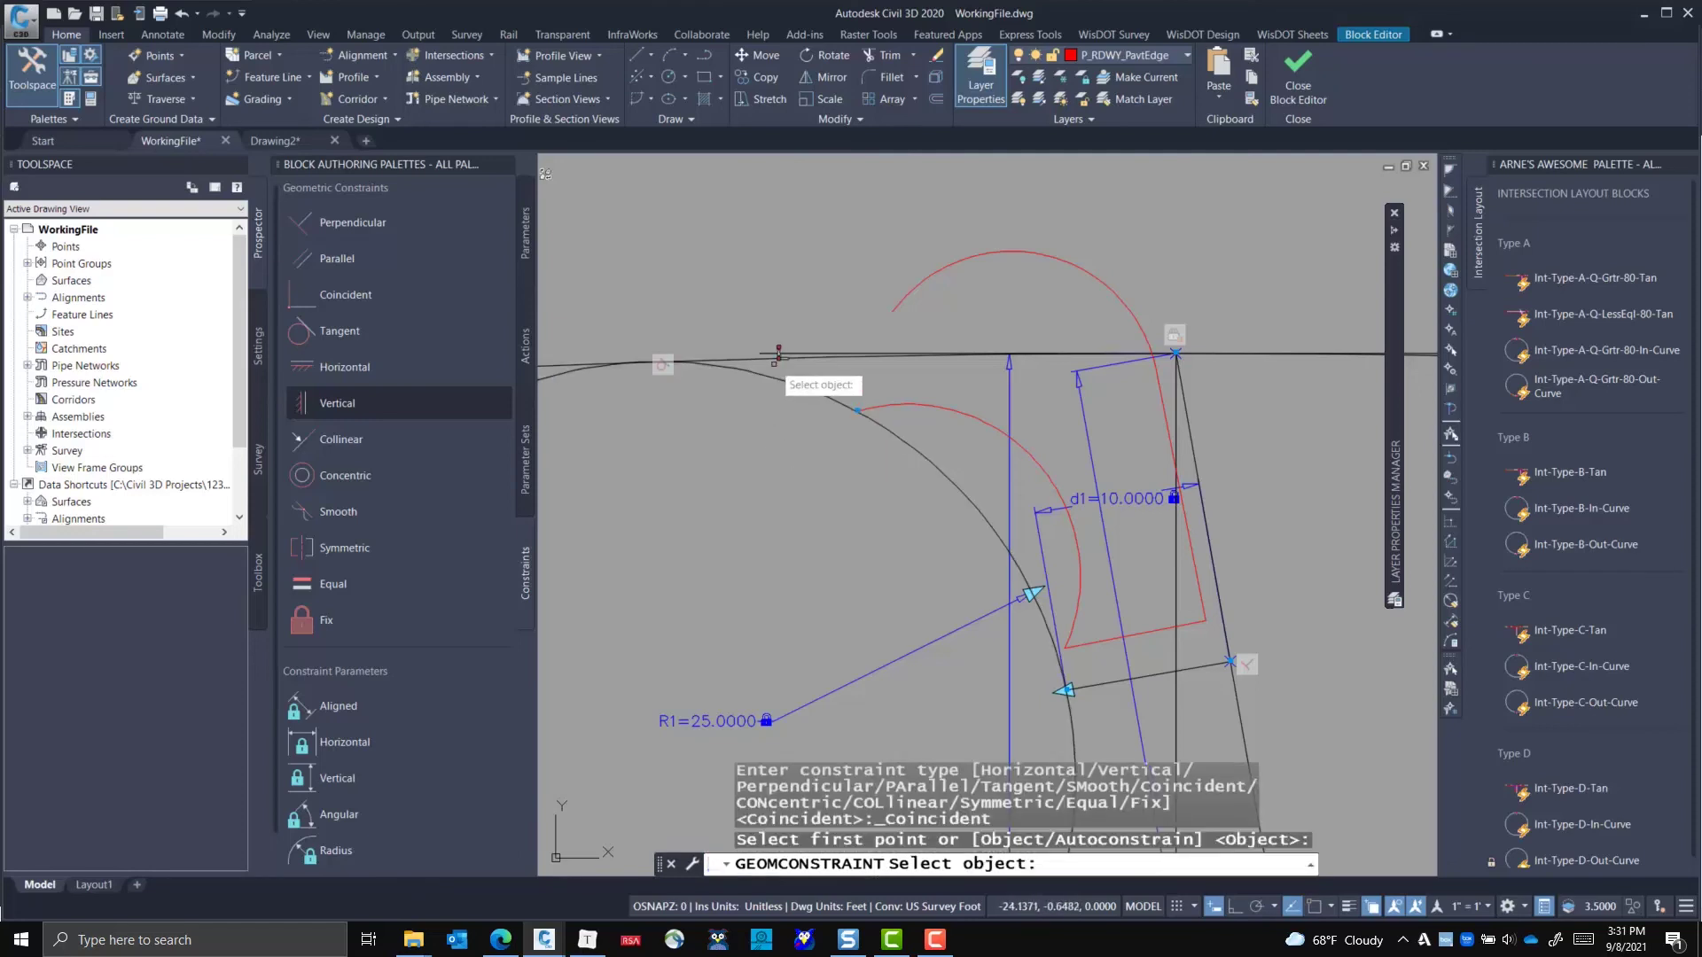
pyautogui.click(779, 353)
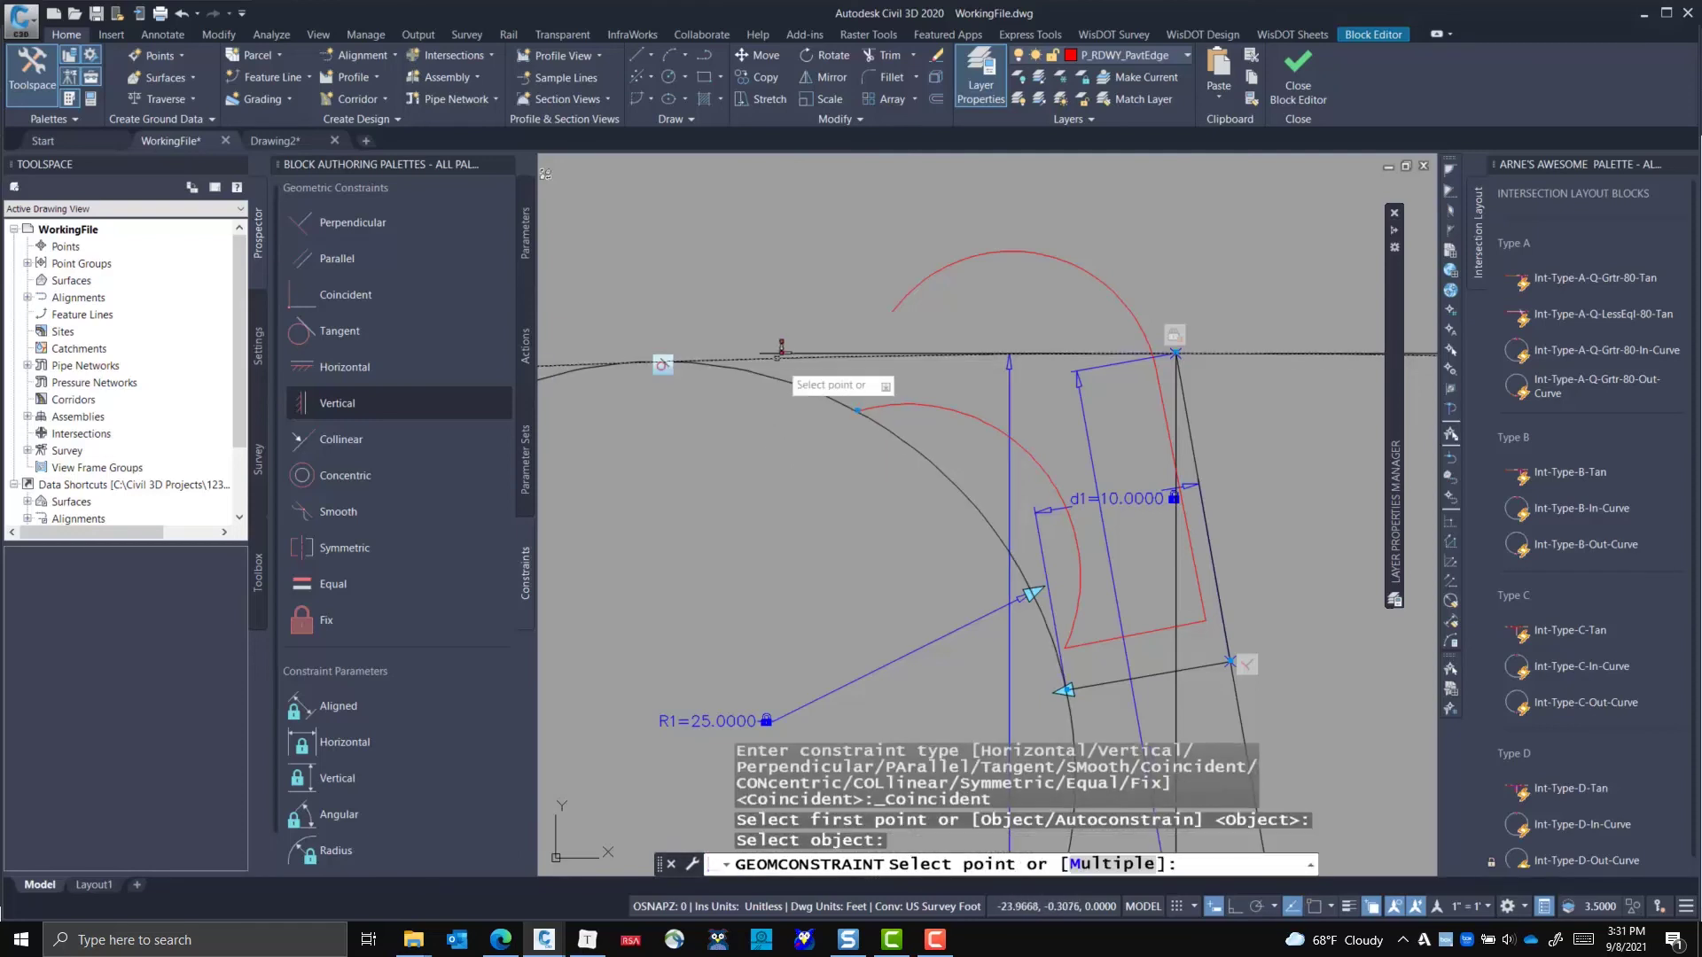
pyautogui.click(874, 406)
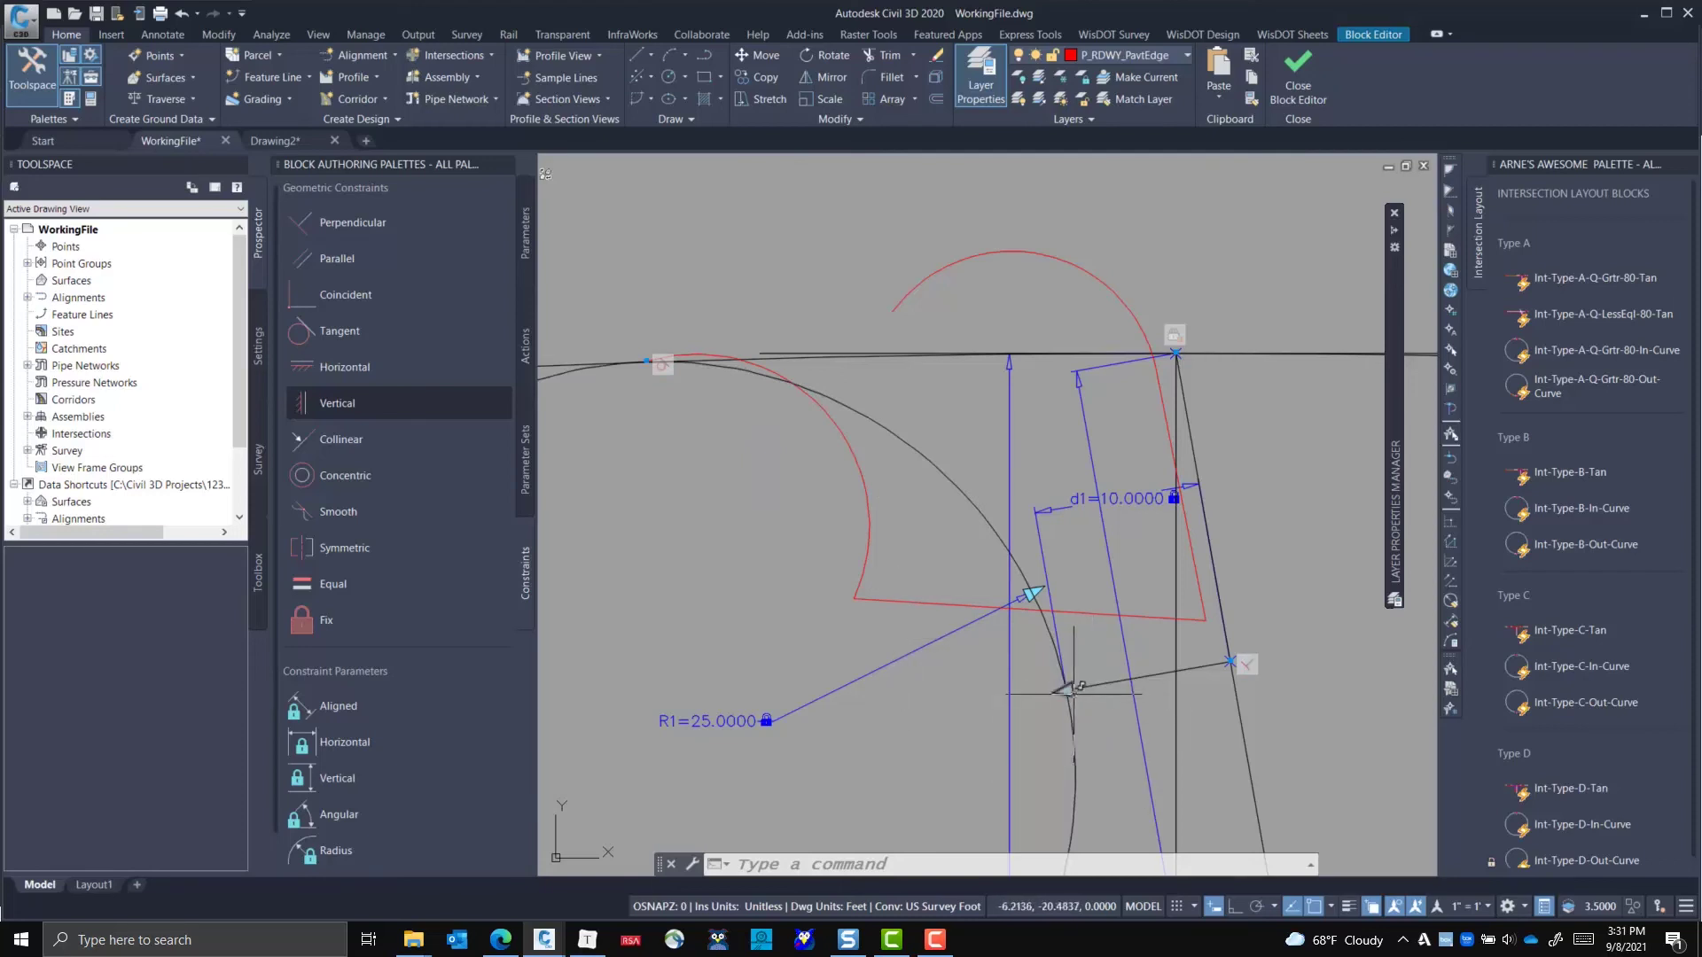
# - Make the polyline's two lower corners coincident with the left and right endpoints of the short line across the driveway
pyautogui.write('gccoincident')
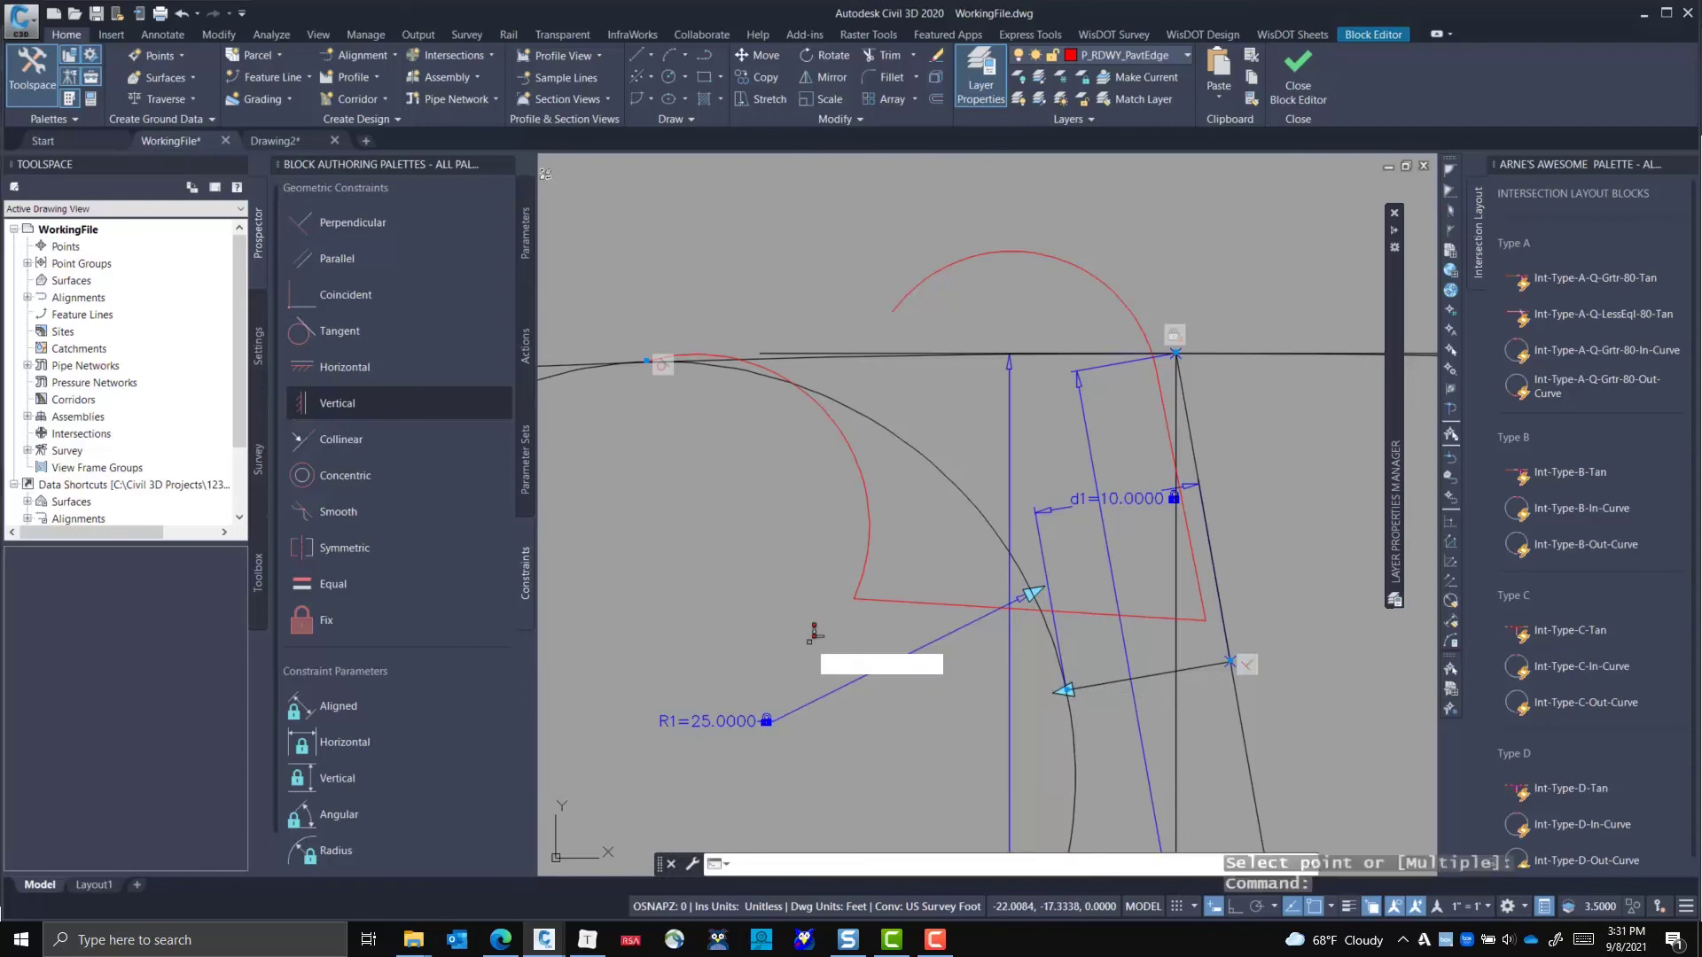
pyautogui.press('Return')
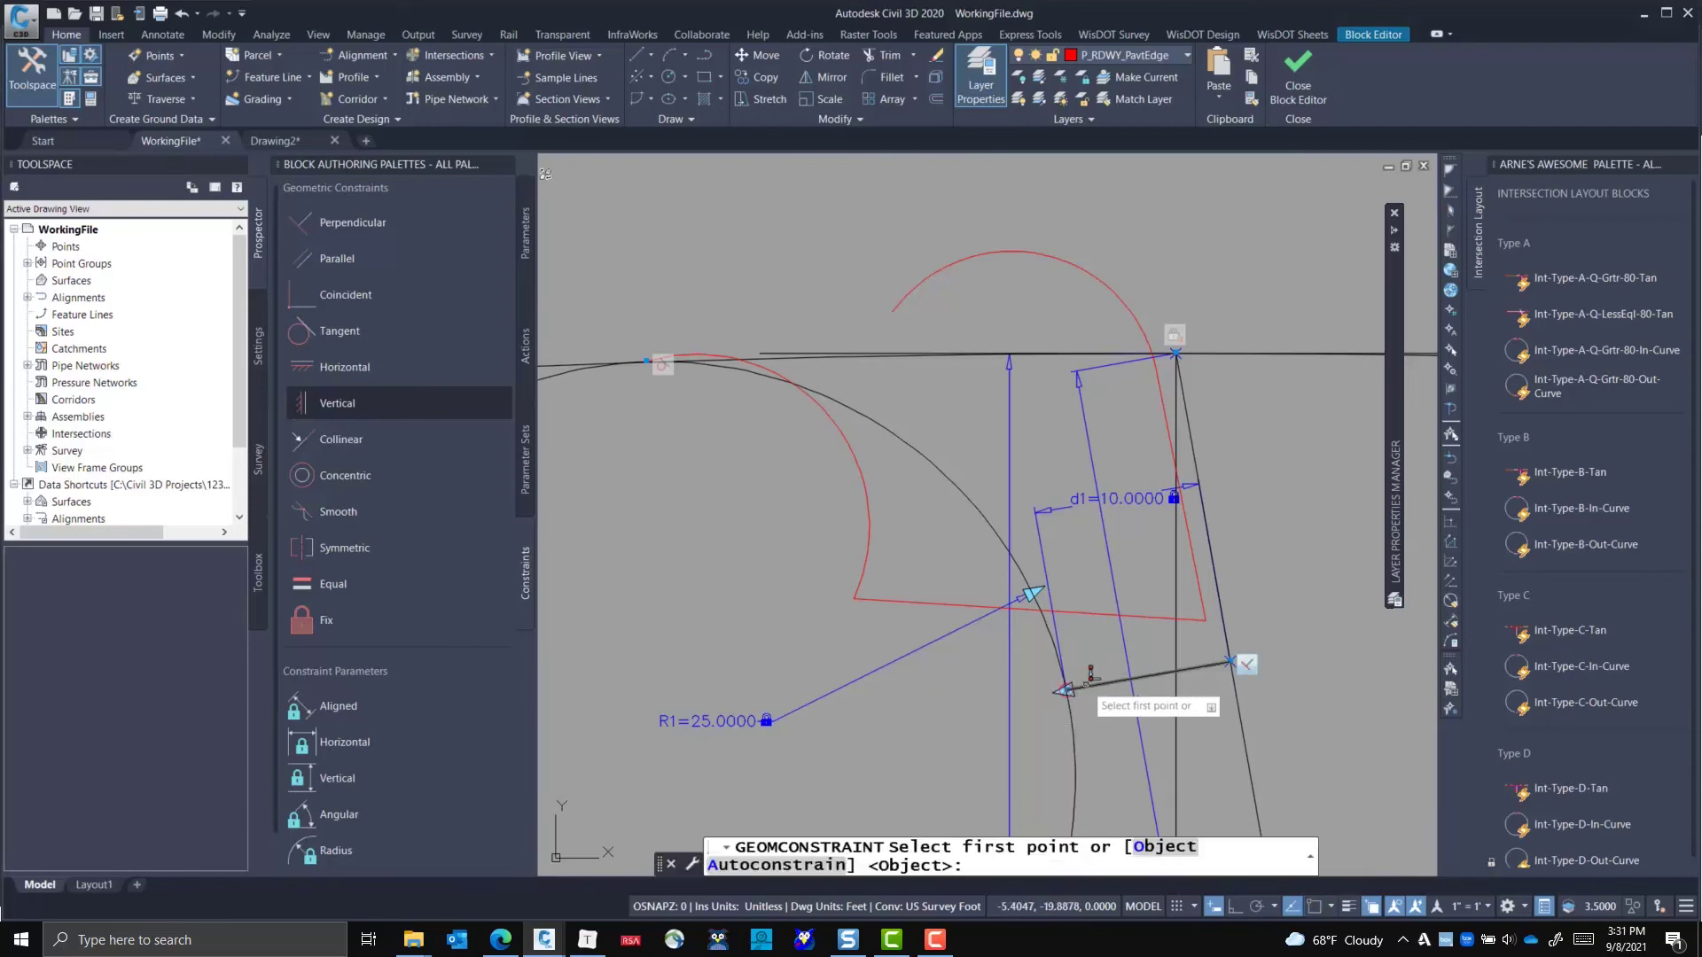
pyautogui.click(1062, 686)
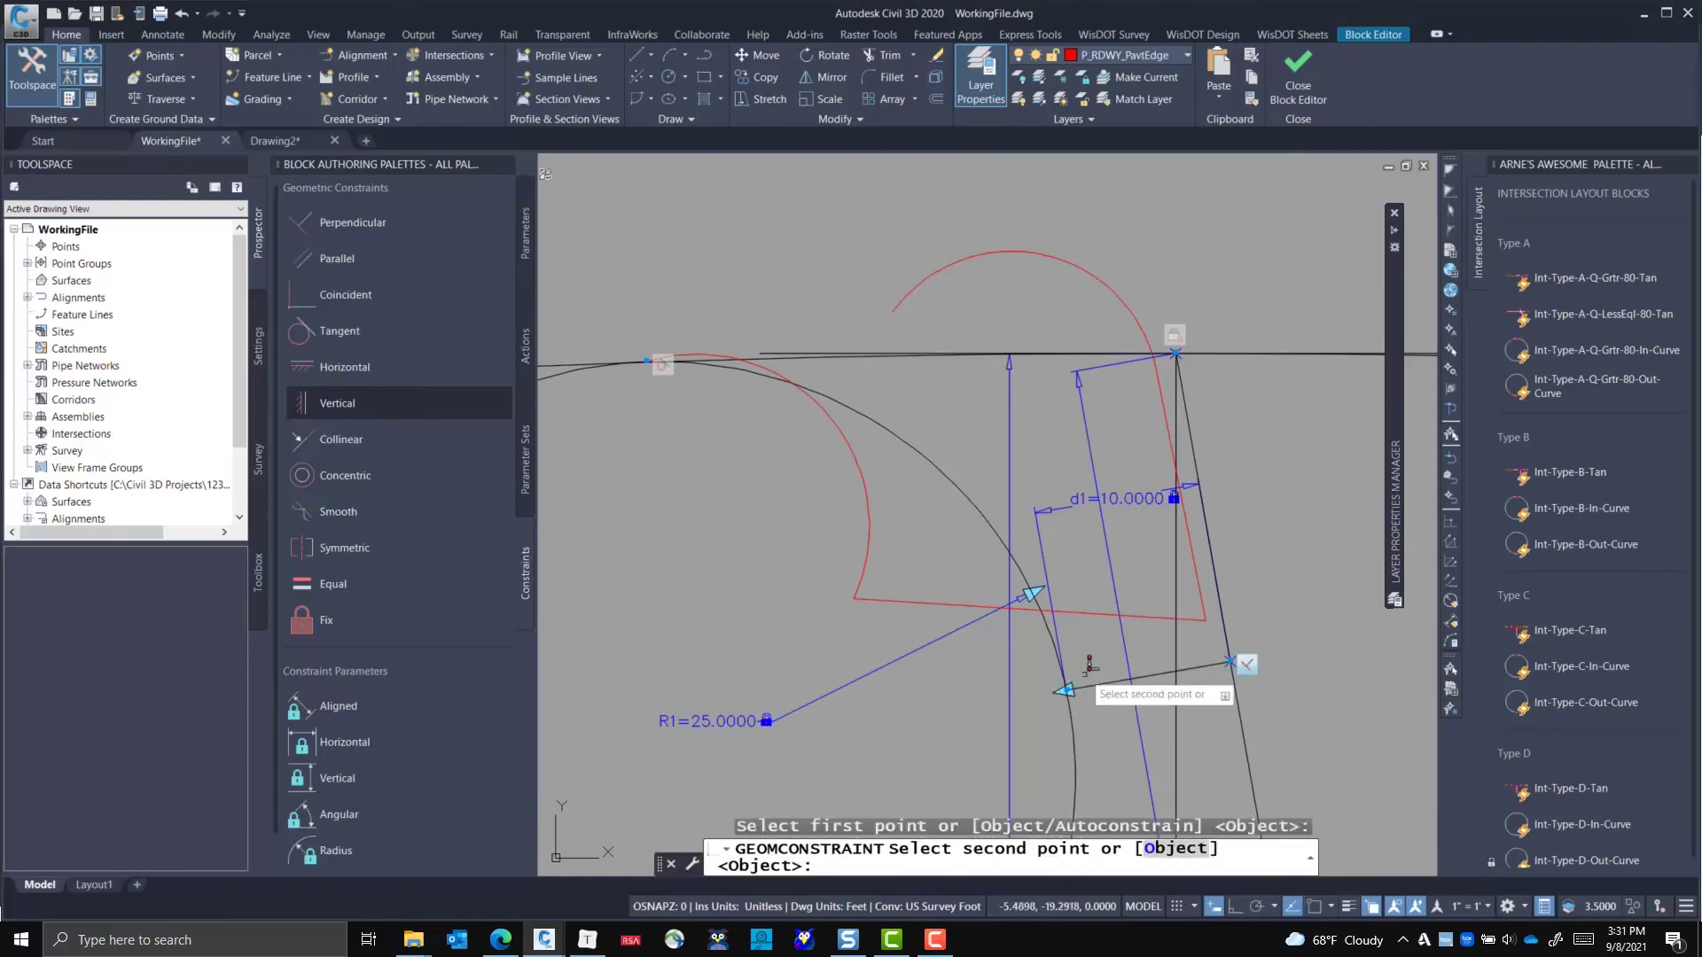
pyautogui.click(872, 595)
pyautogui.press('Return')
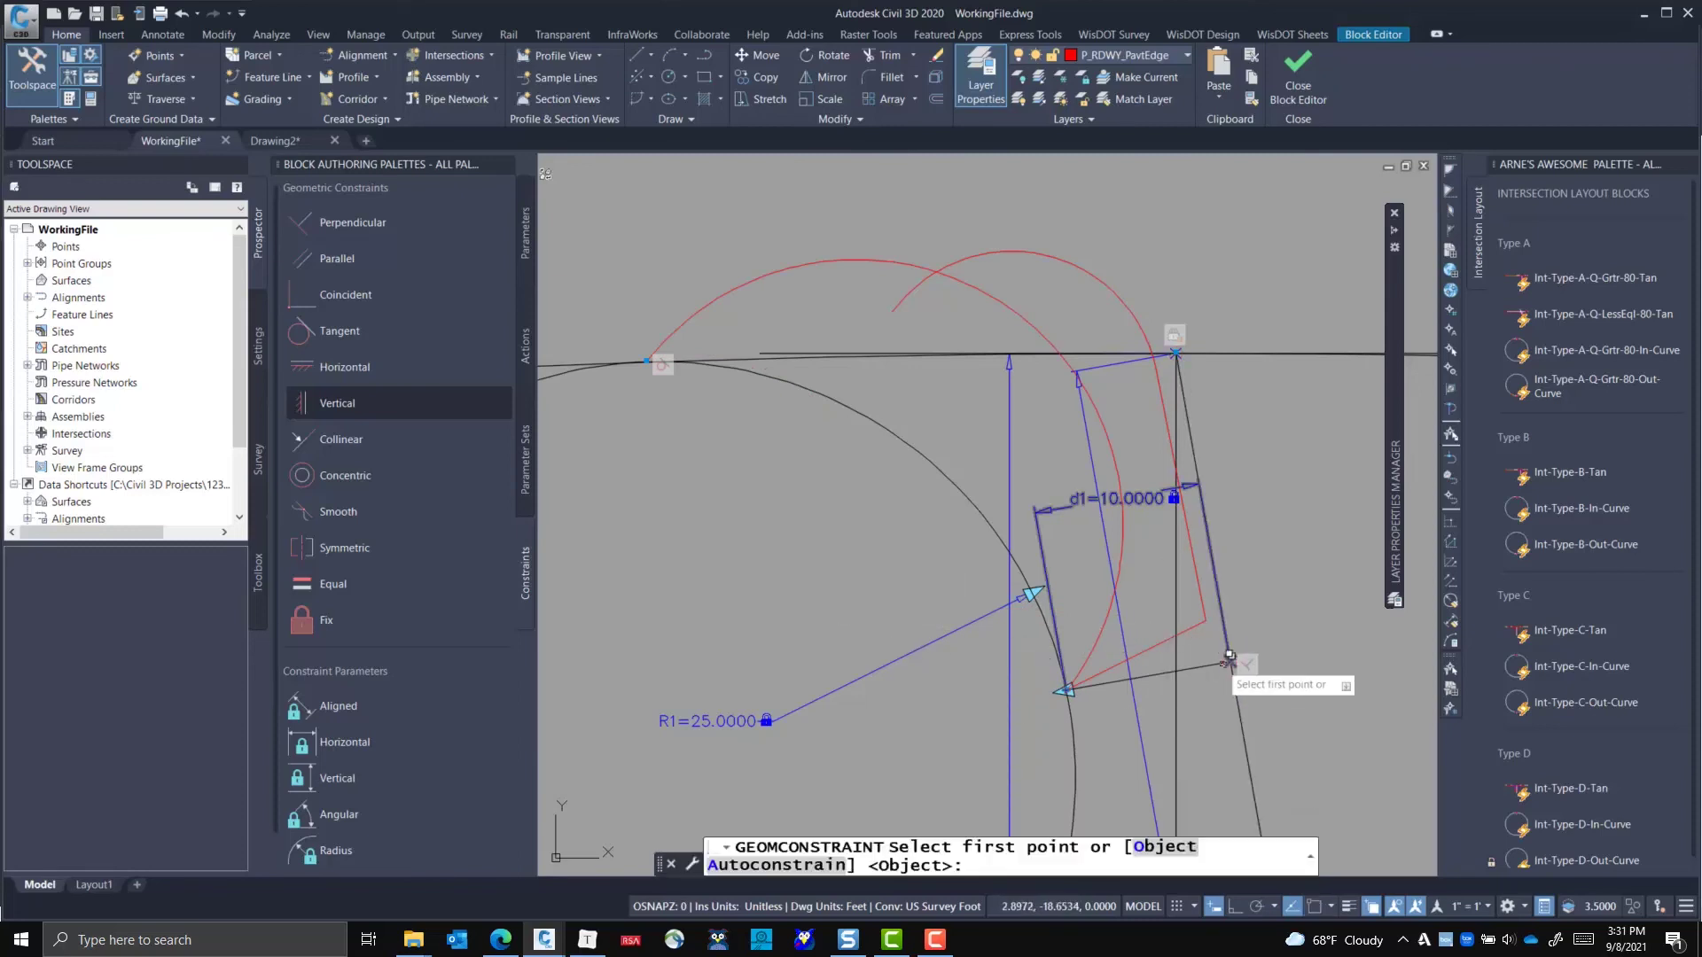
pyautogui.click(1223, 660)
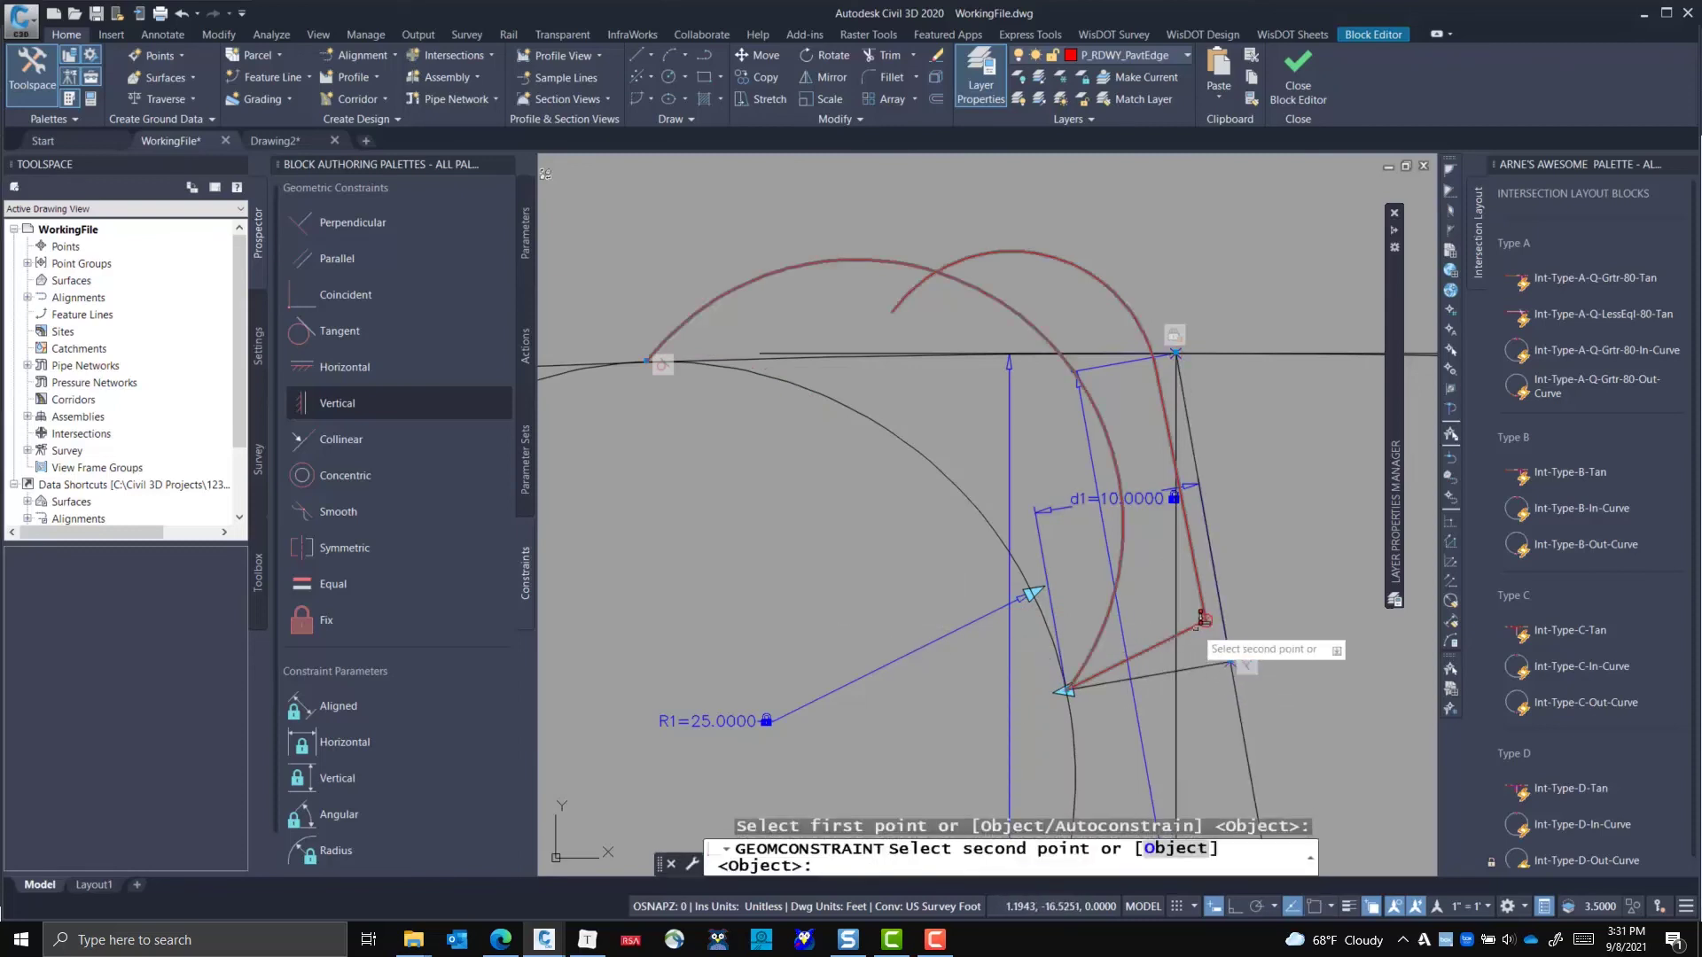
pyautogui.click(1203, 619)
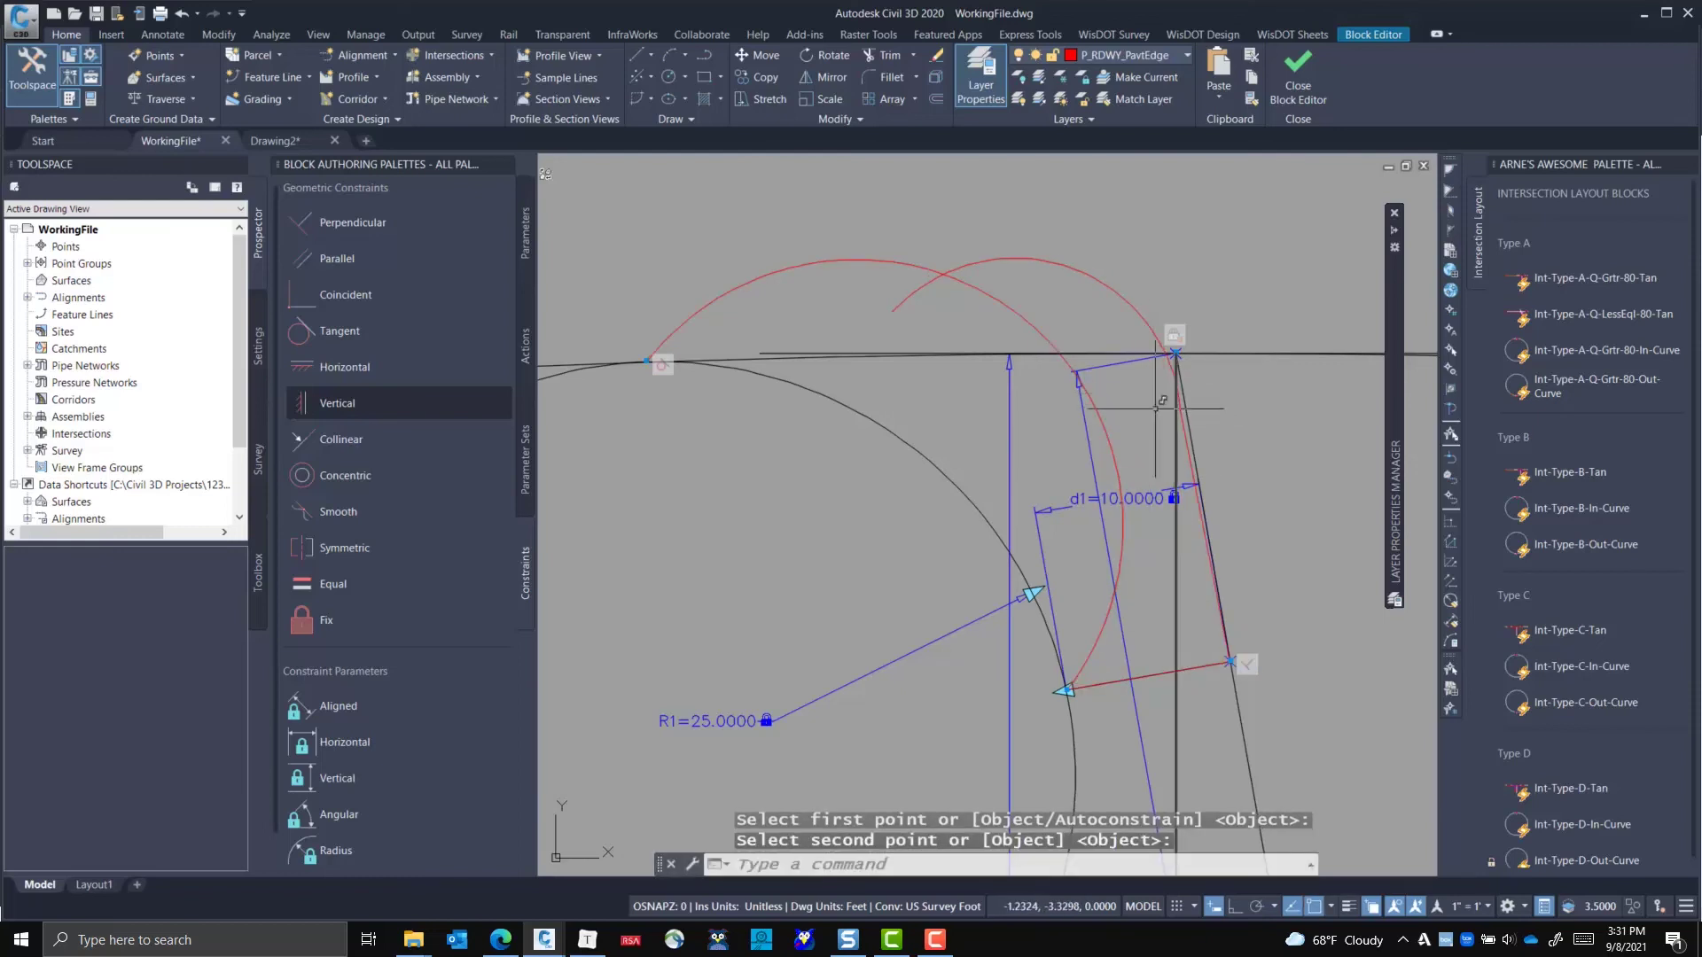
# - Make the polyline's upper corner coincident with the top endpoint of the angled driveway line
pyautogui.press('Return')
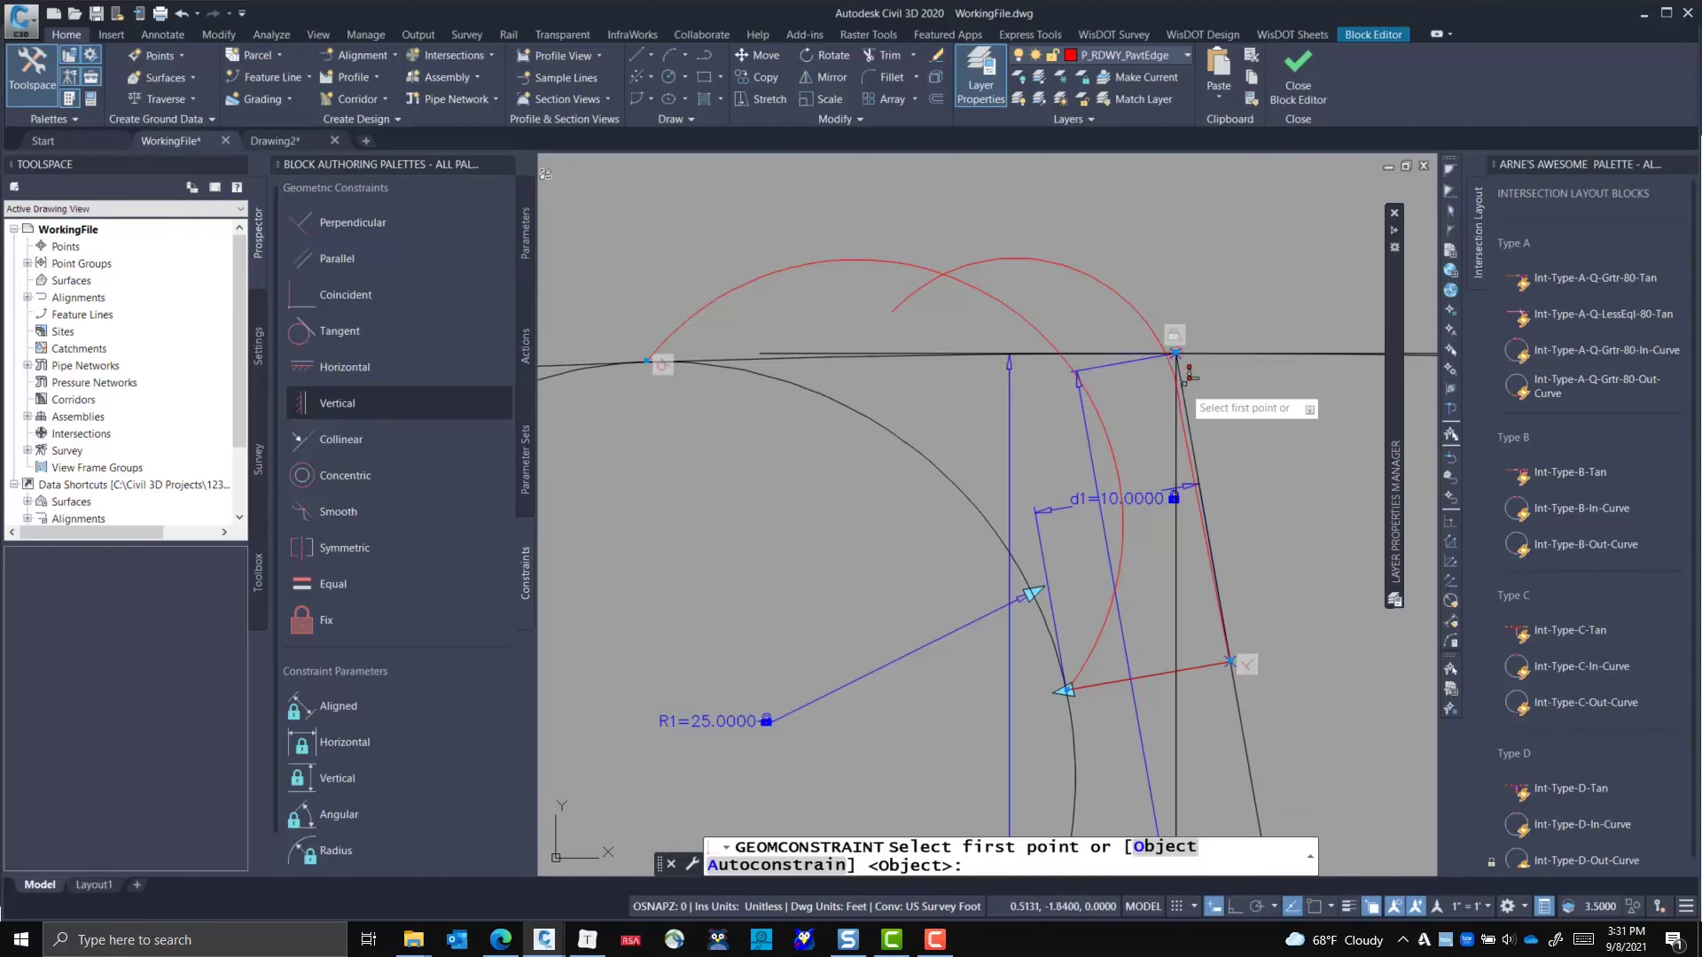
pyautogui.click(1181, 383)
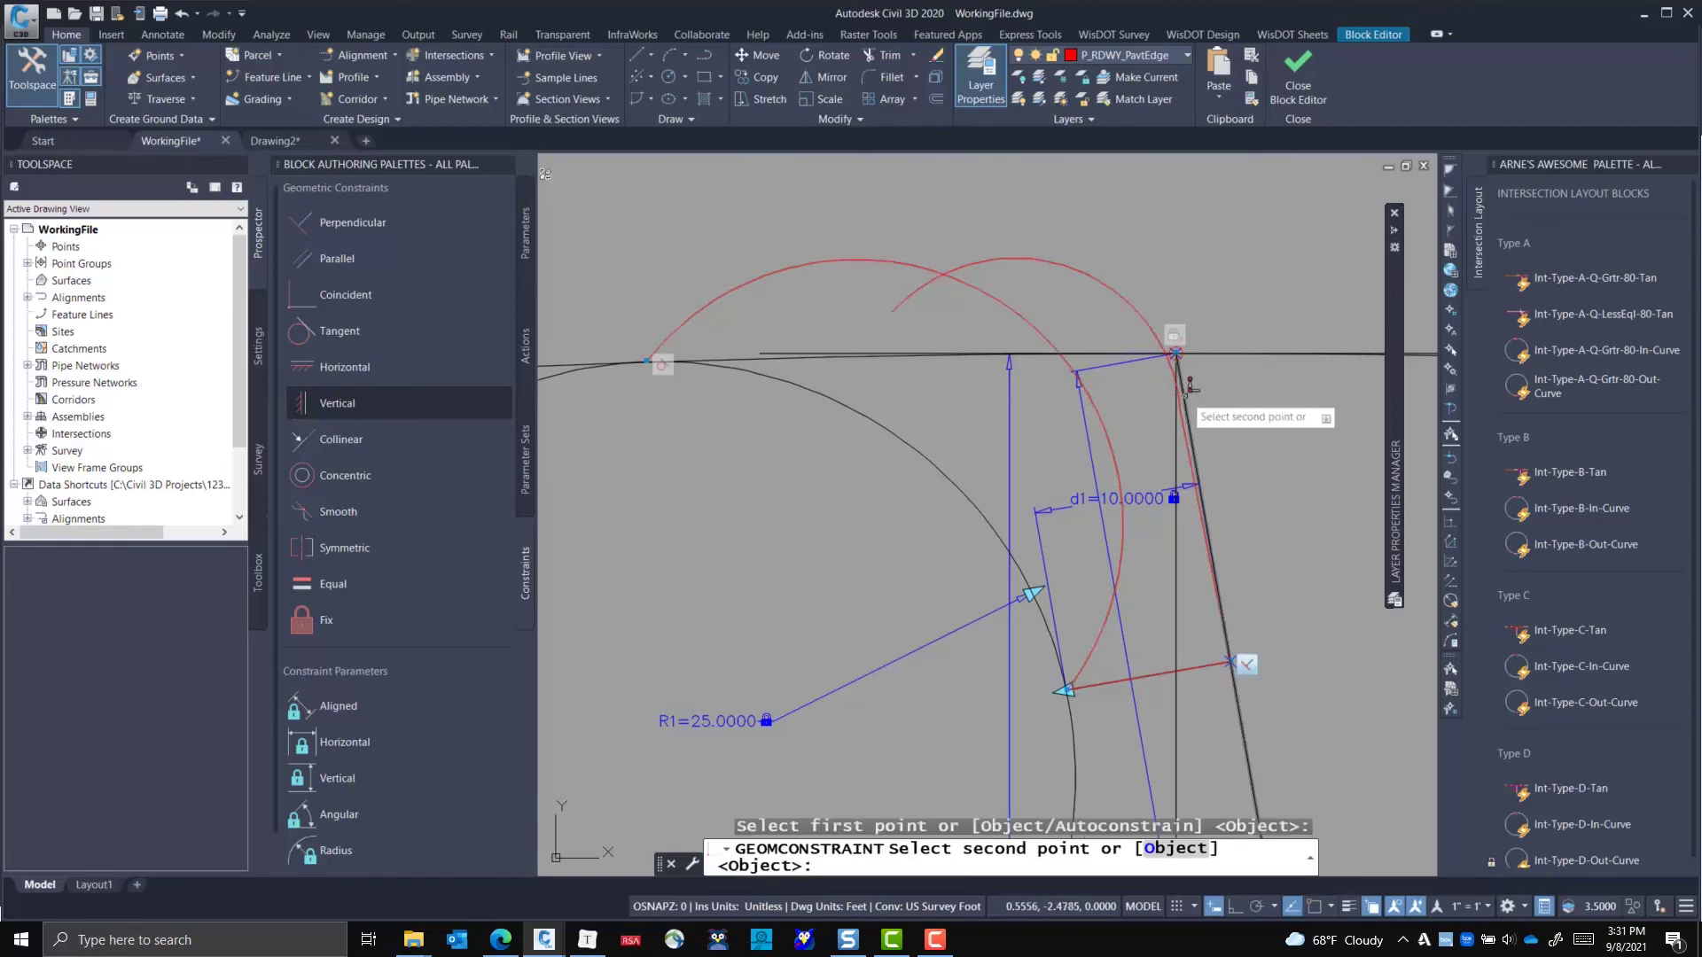
pyautogui.click(1181, 429)
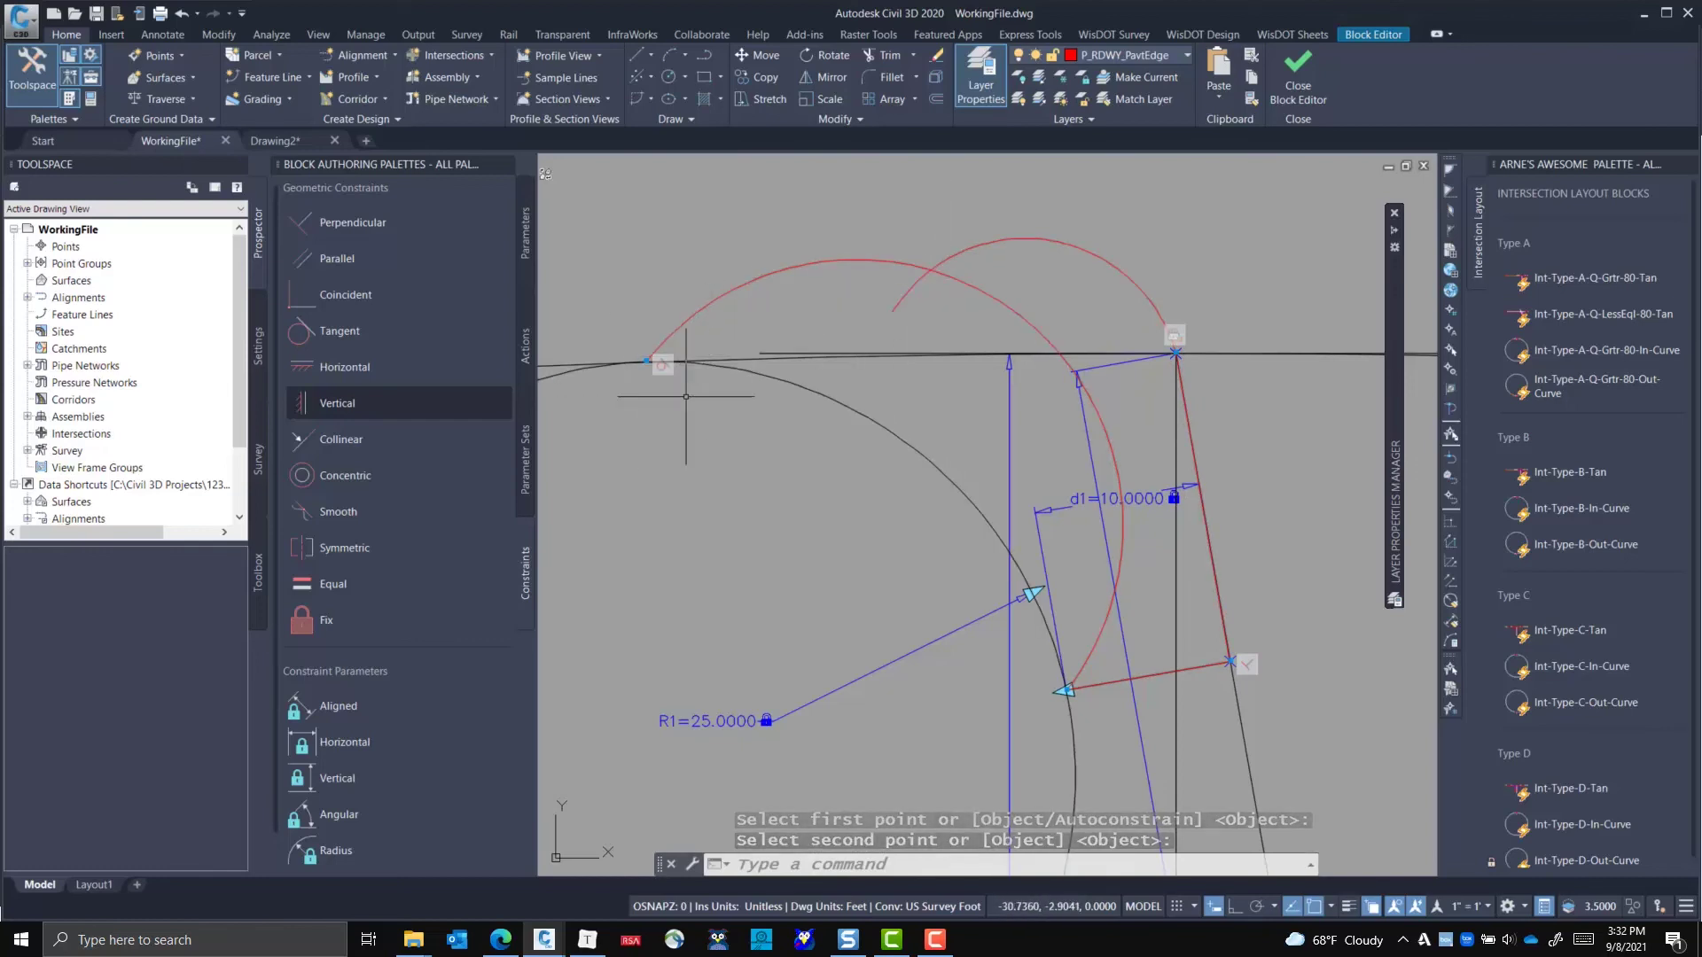
# - Constrain the polyline's free arc end to lie on the R1 circle with an object-based coincident constraint
pyautogui.click(347, 296)
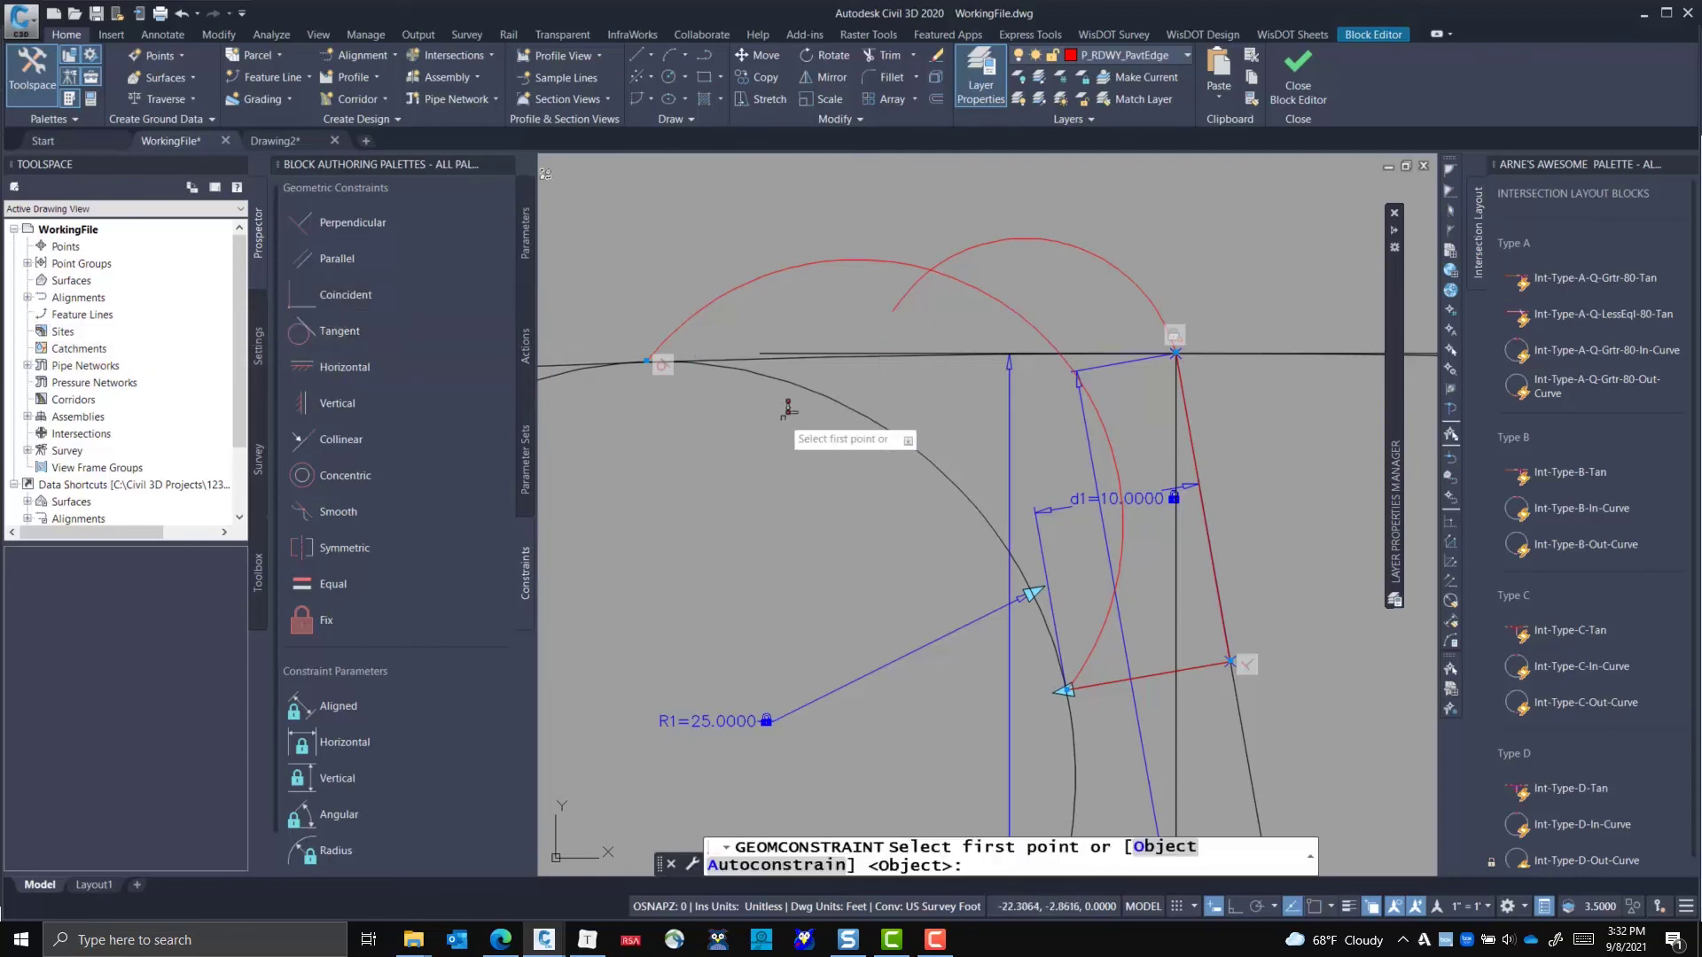
pyautogui.press('Return')
pyautogui.click(832, 390)
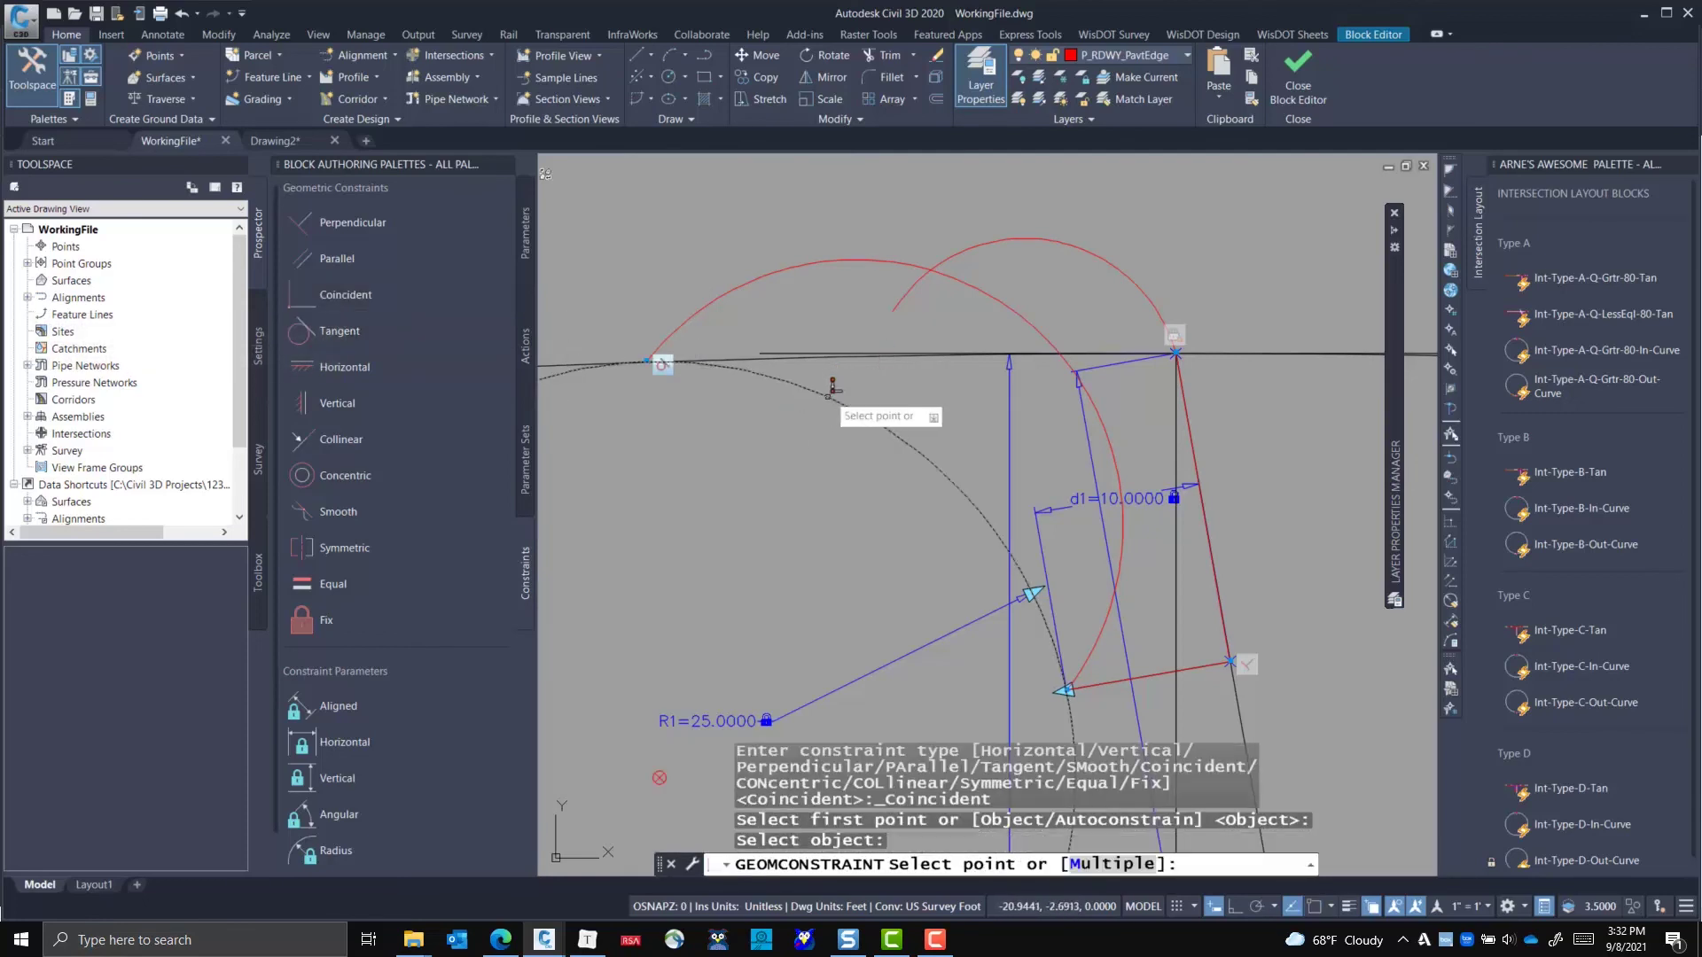
pyautogui.click(901, 300)
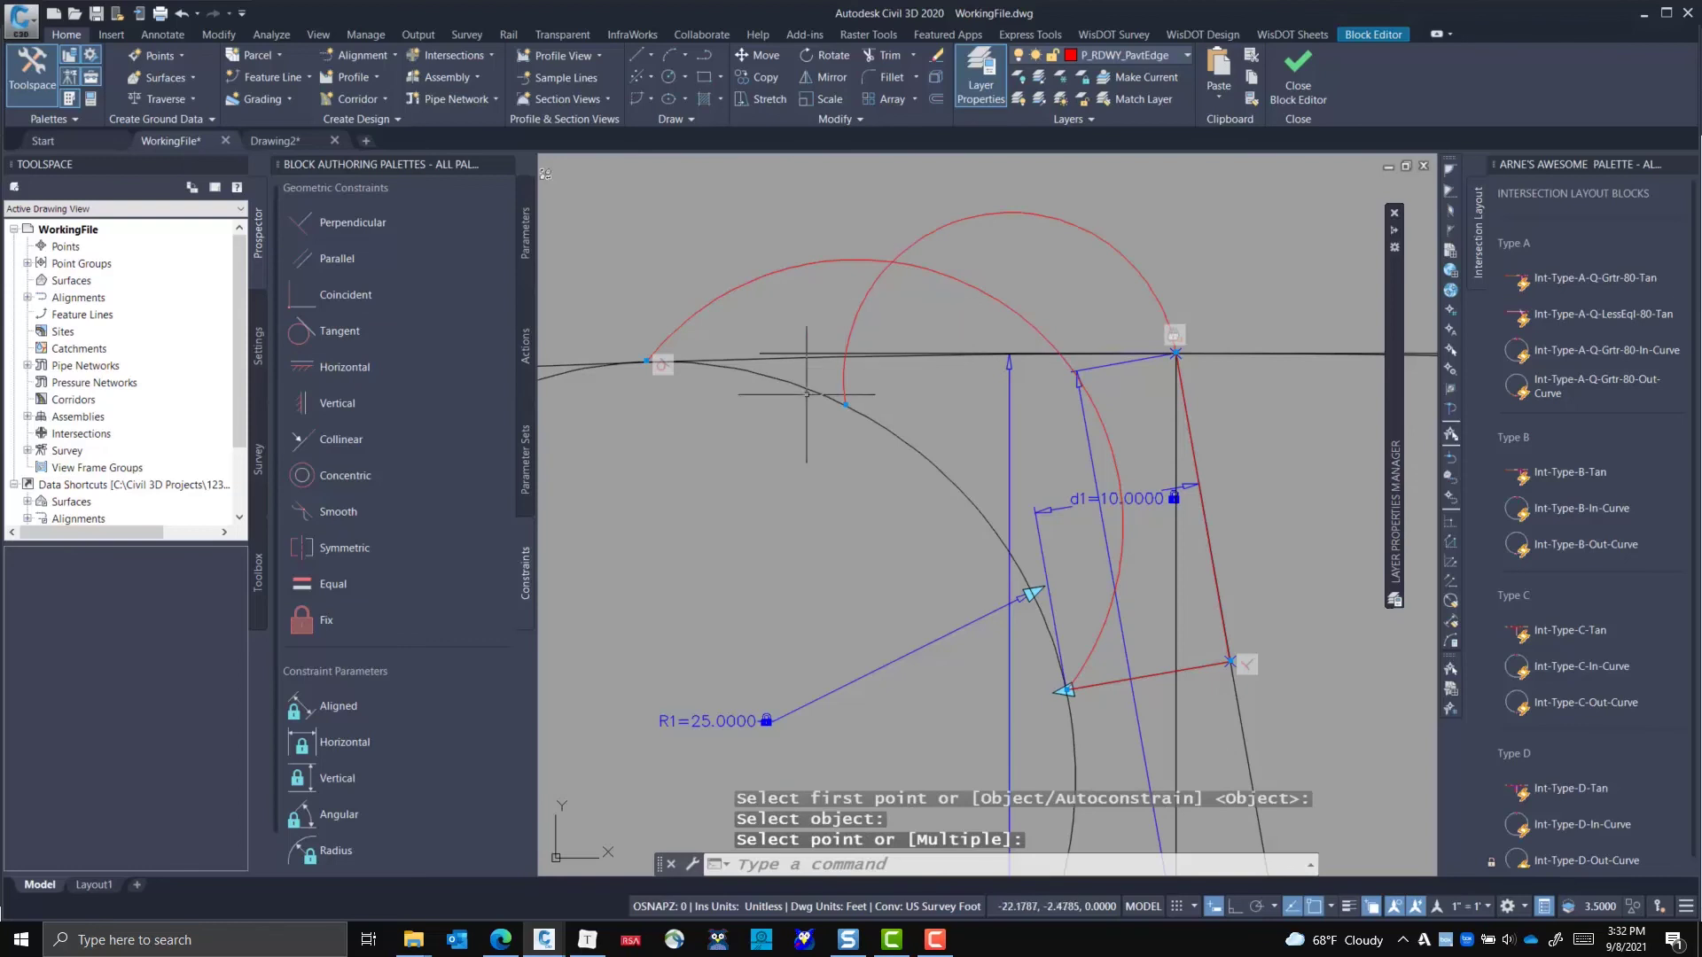
# - Constrain the same free arc end to lie on the large road curve with an object-based coincident constraint
pyautogui.press('Return')
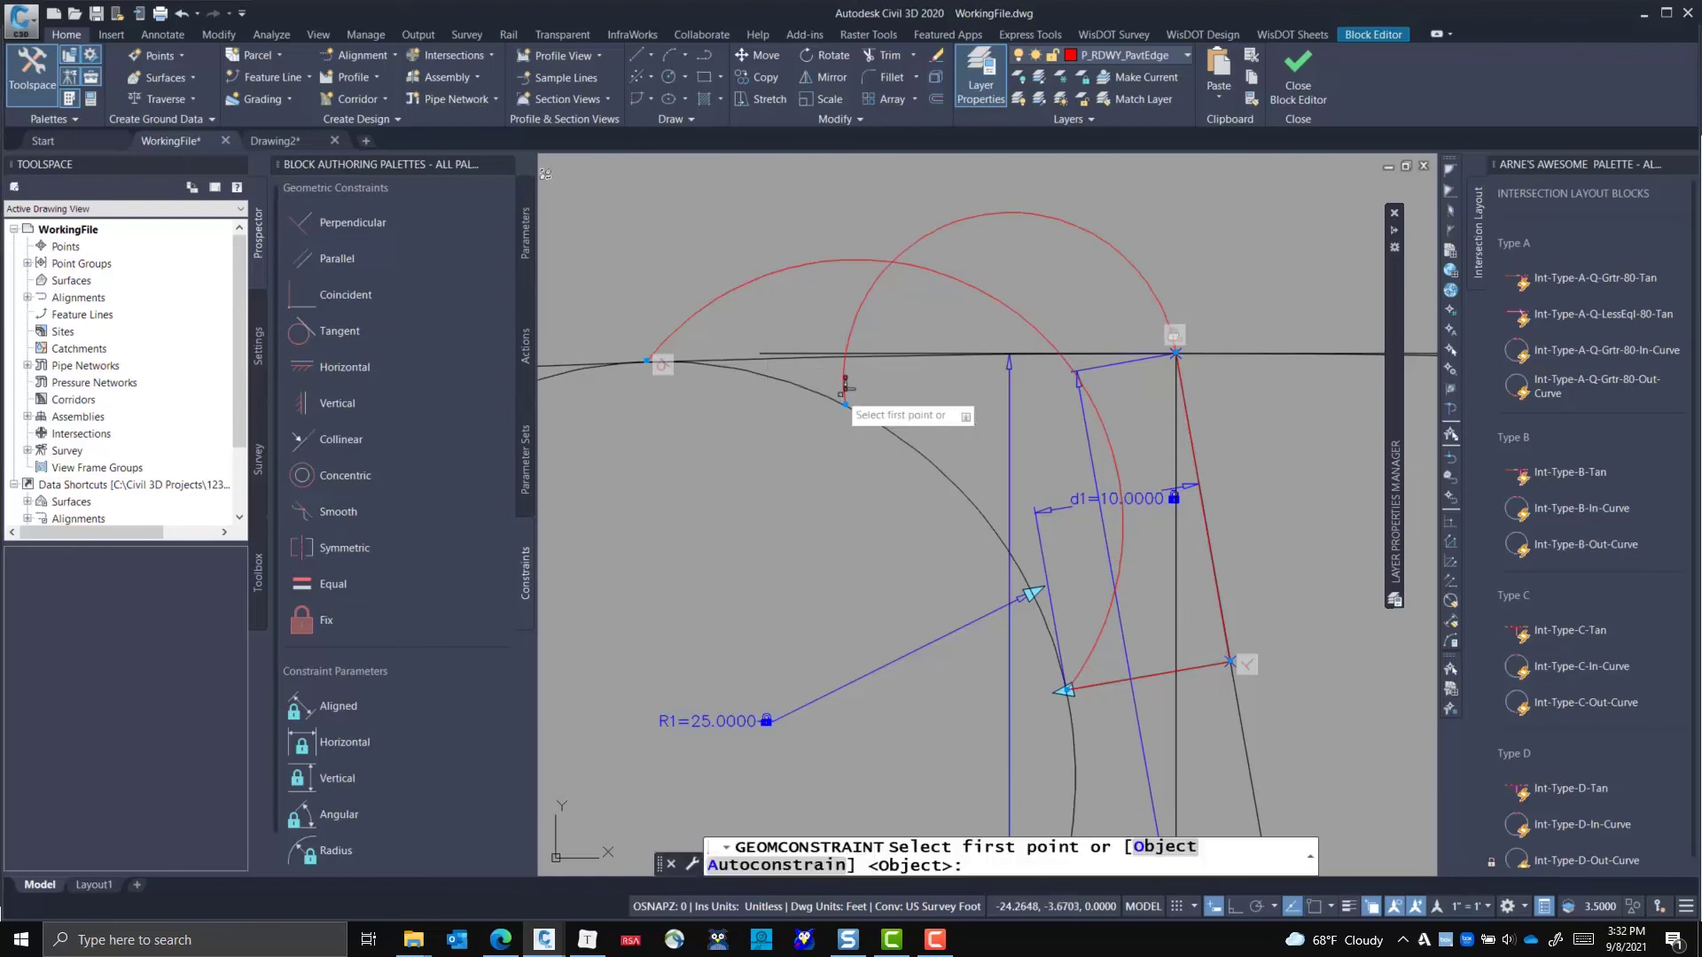
pyautogui.press('Return')
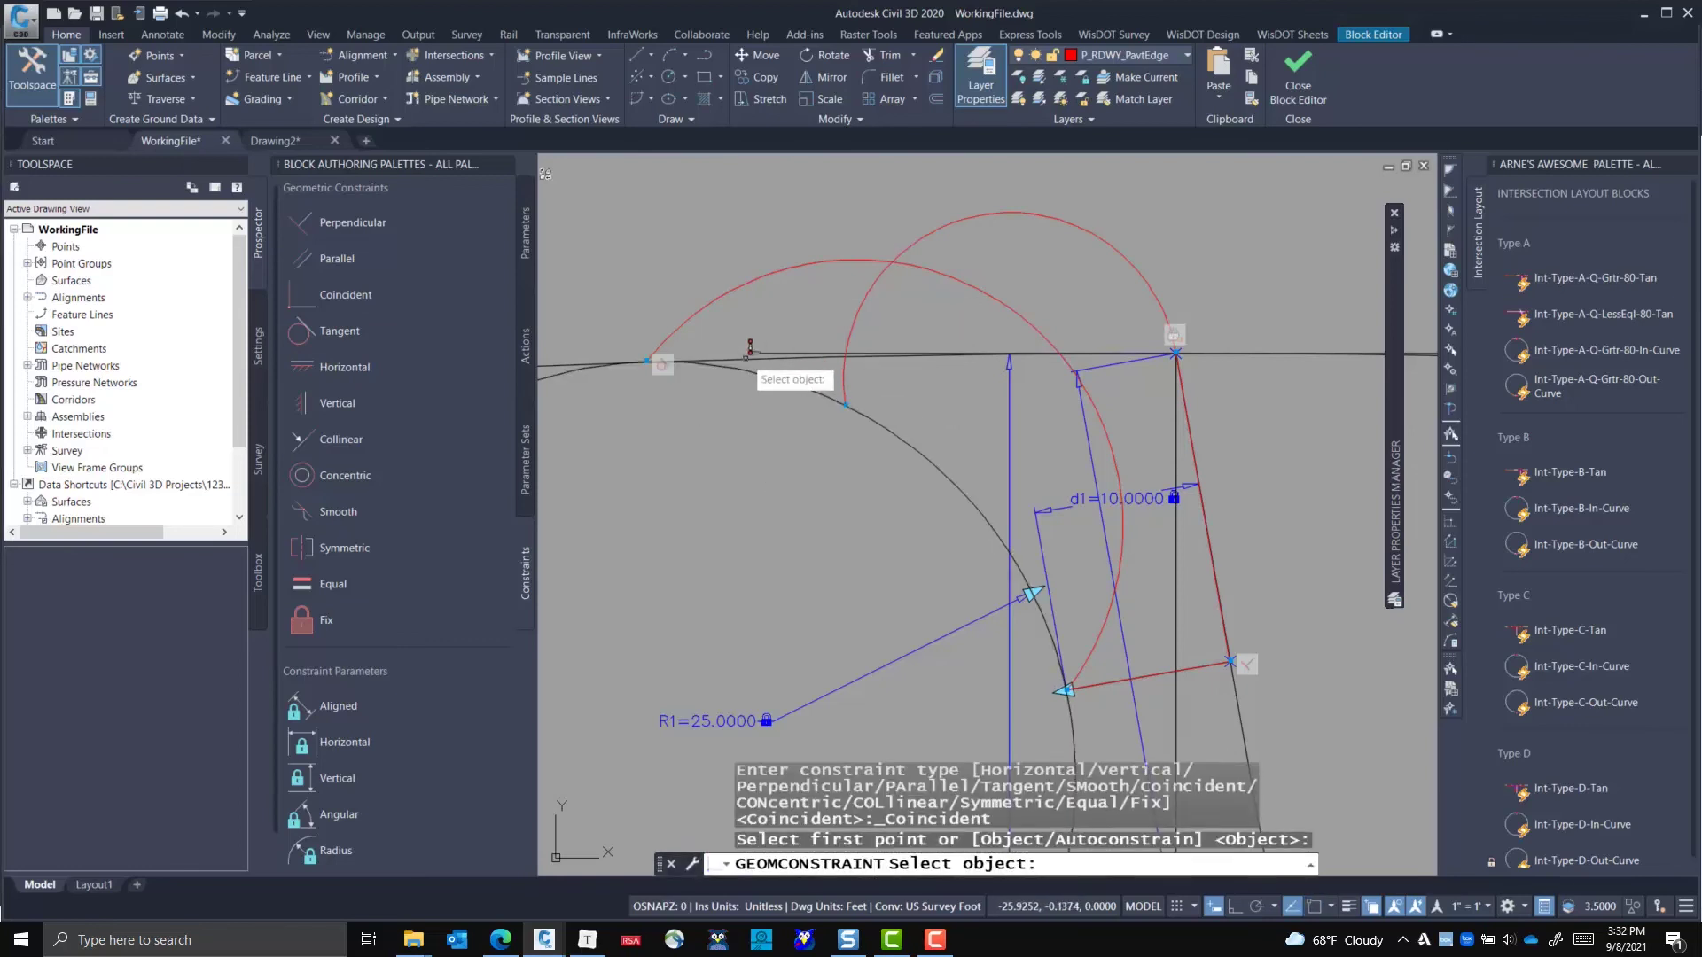
pyautogui.click(755, 358)
pyautogui.click(842, 375)
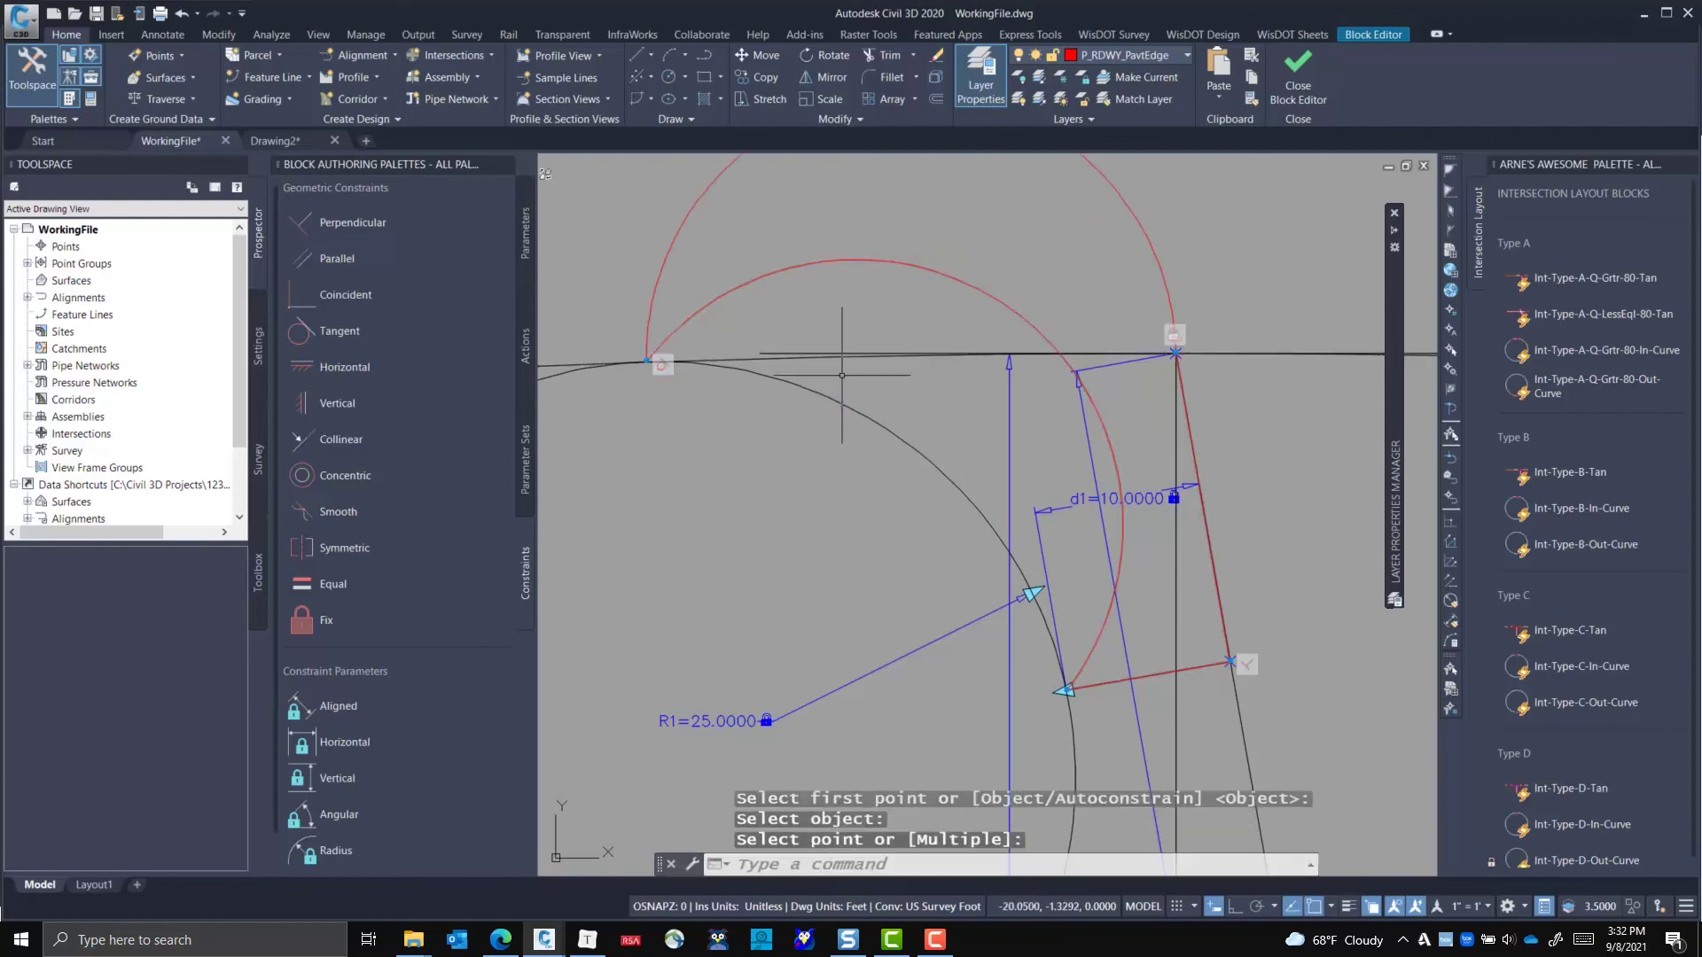
# - Apply an Equal constraint between the R1 circle and the polyline's lower arc so the arc follows the circle
pyautogui.scroll(-2, 846, 376)
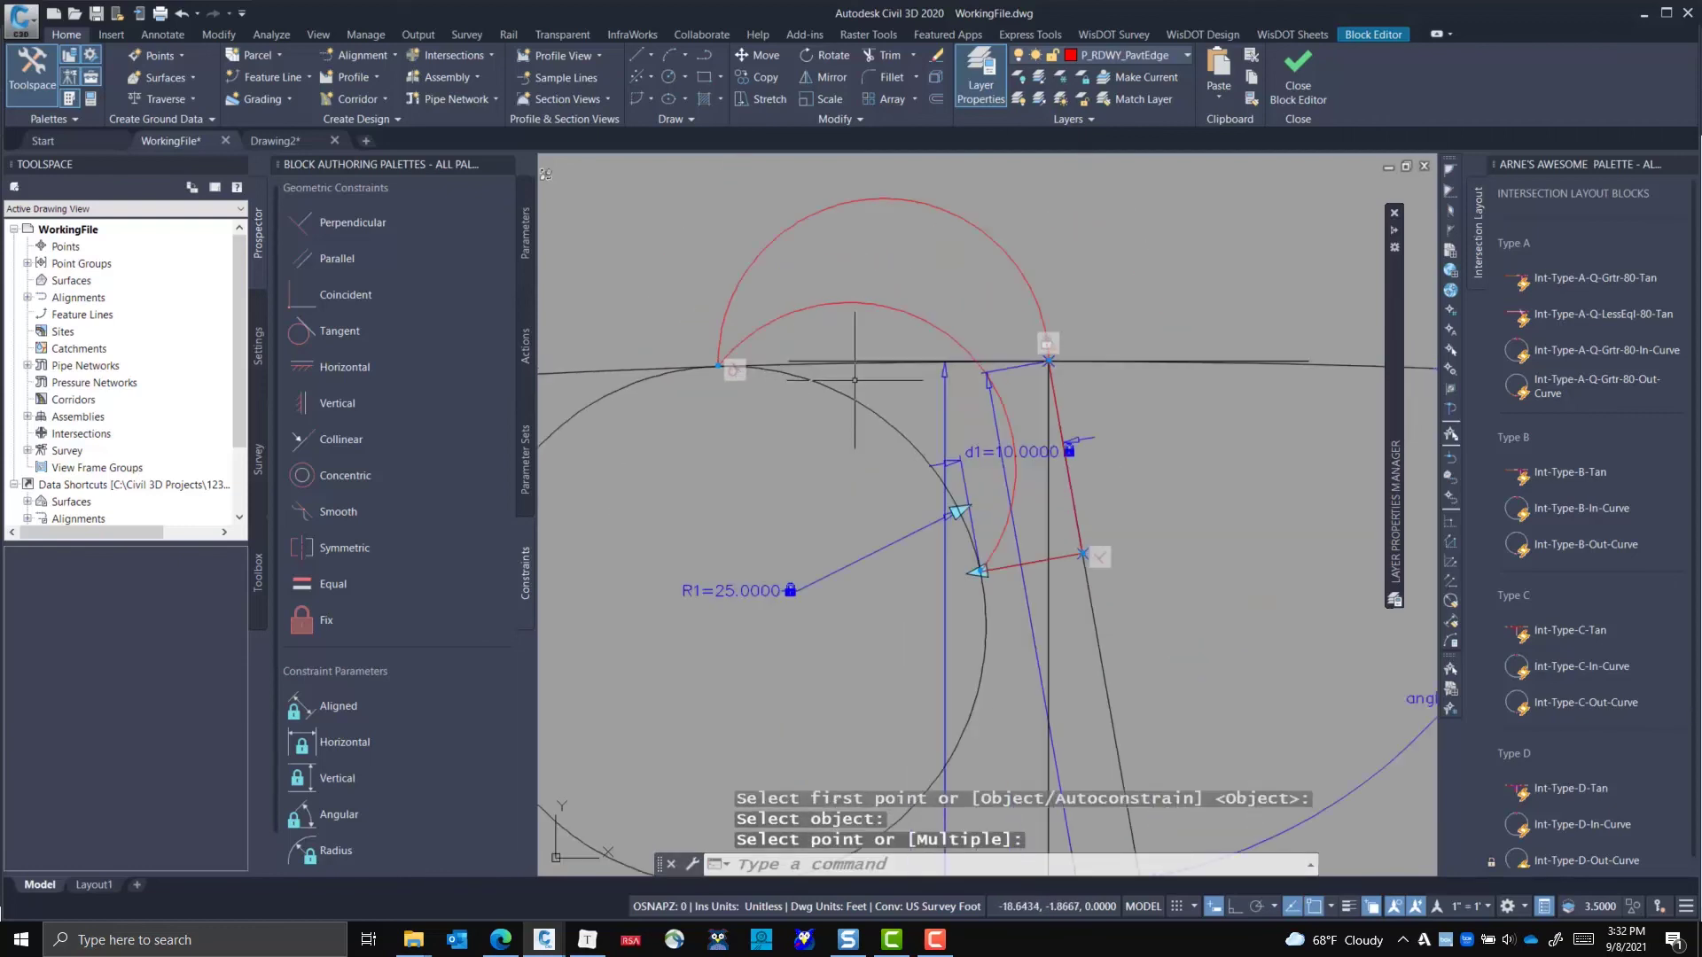
pyautogui.click(326, 578)
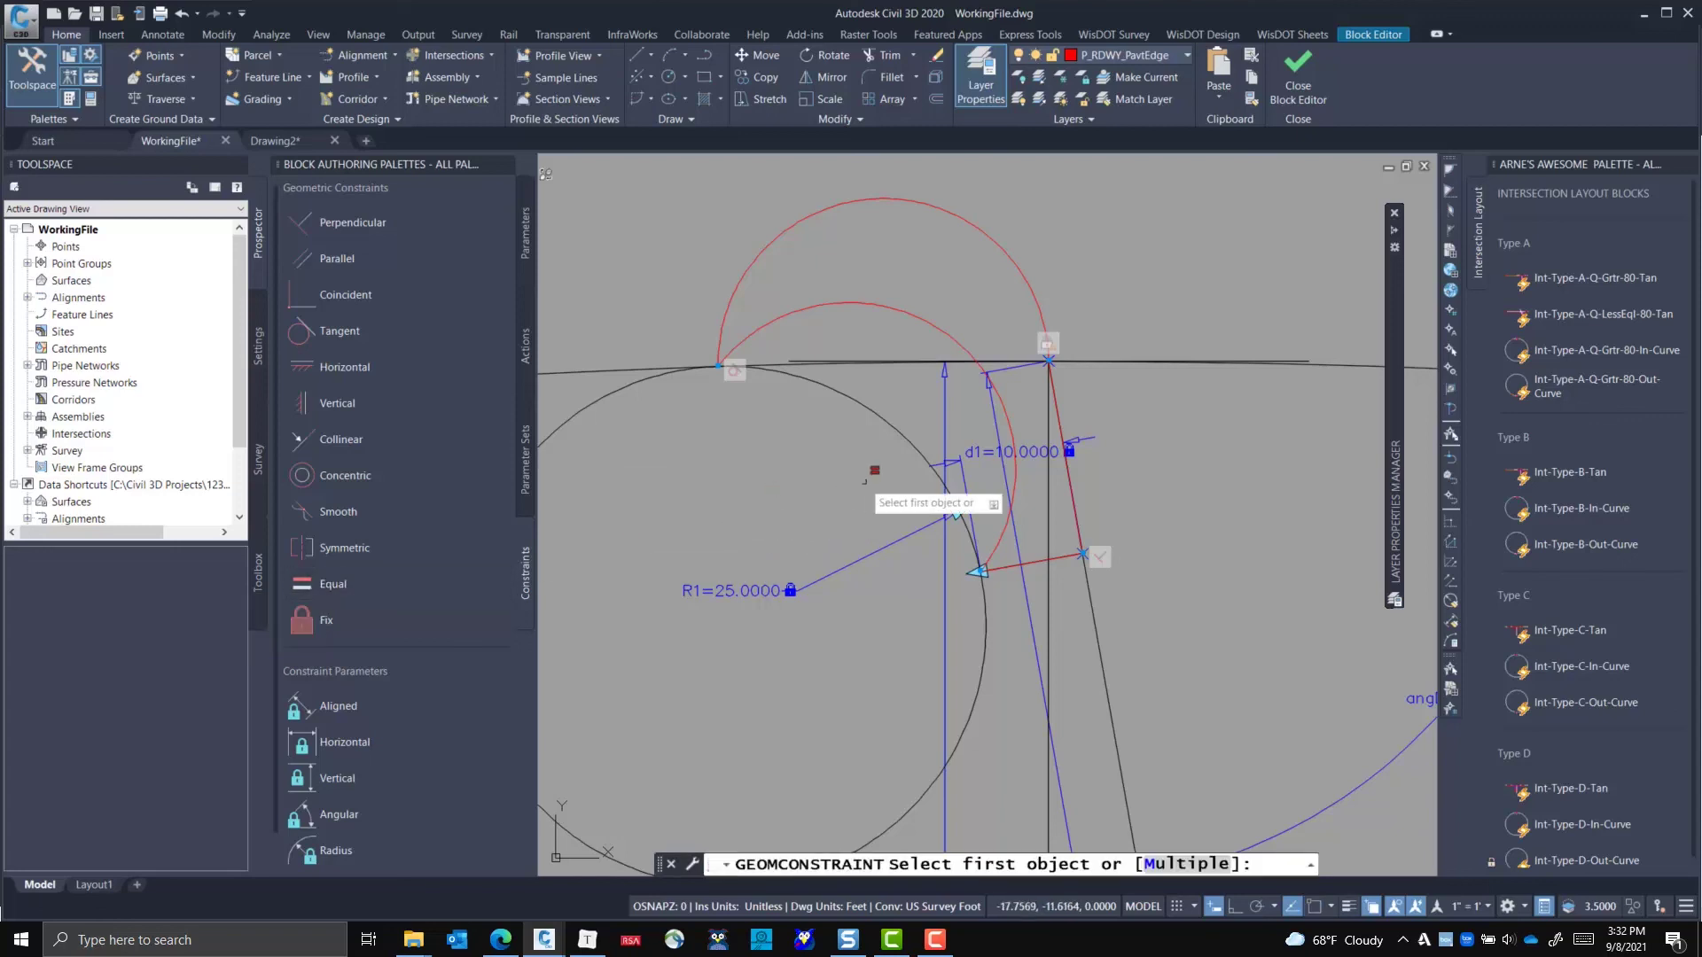
pyautogui.click(887, 403)
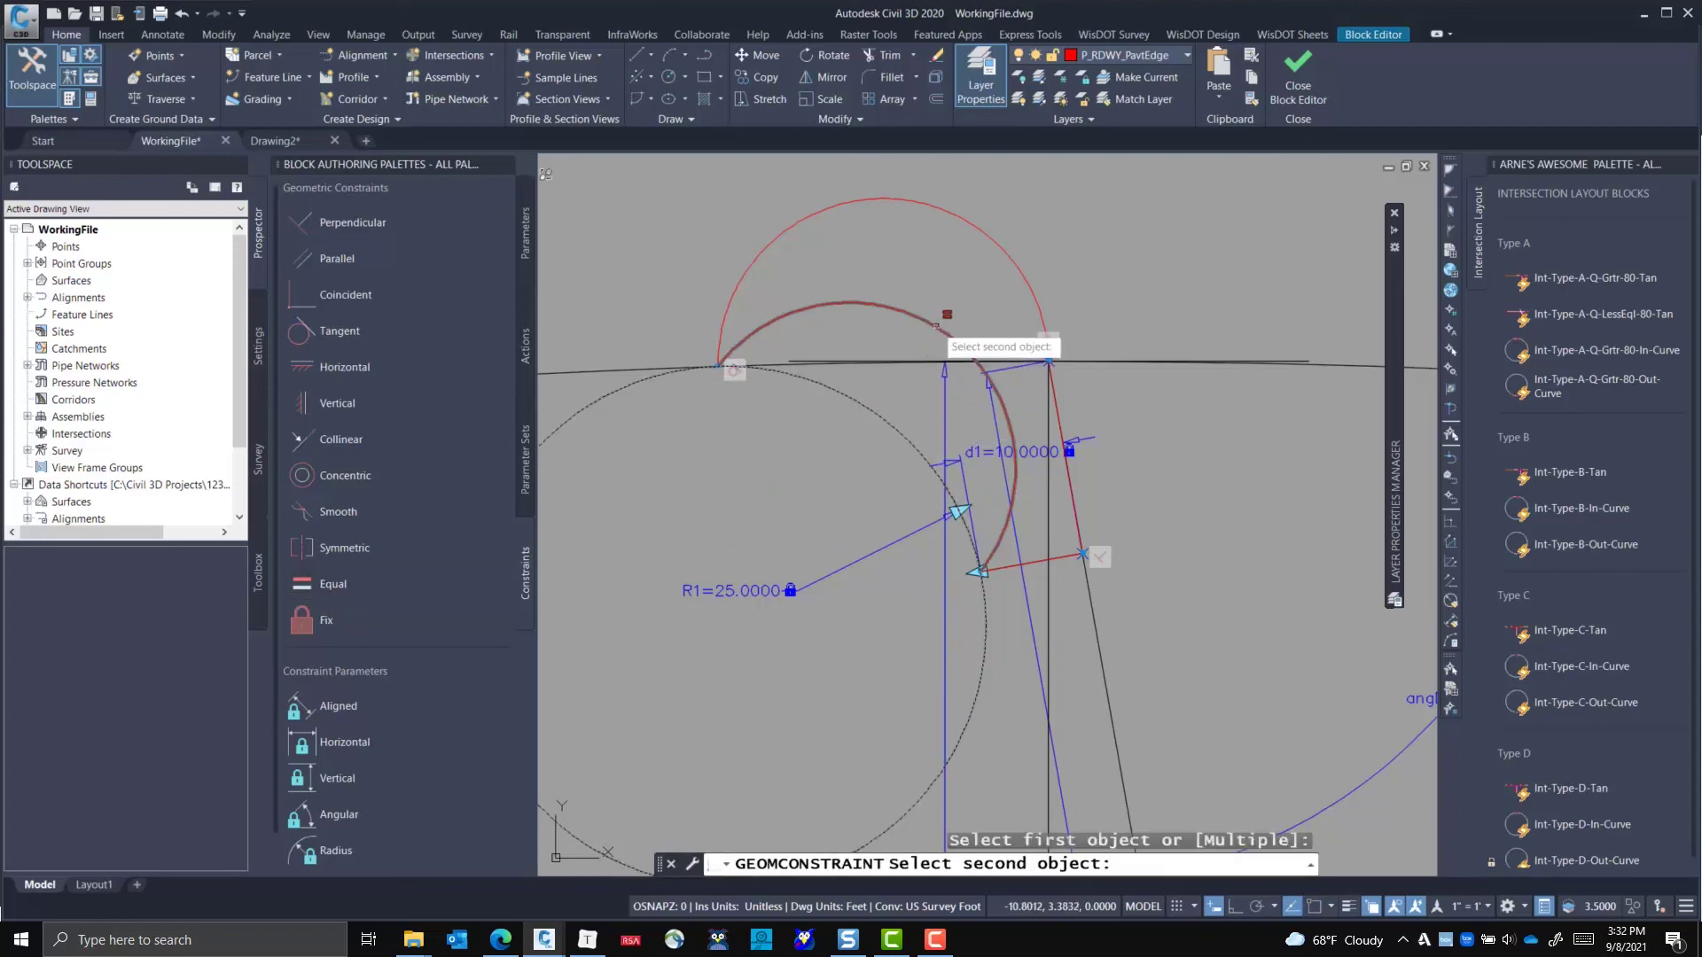
pyautogui.click(936, 326)
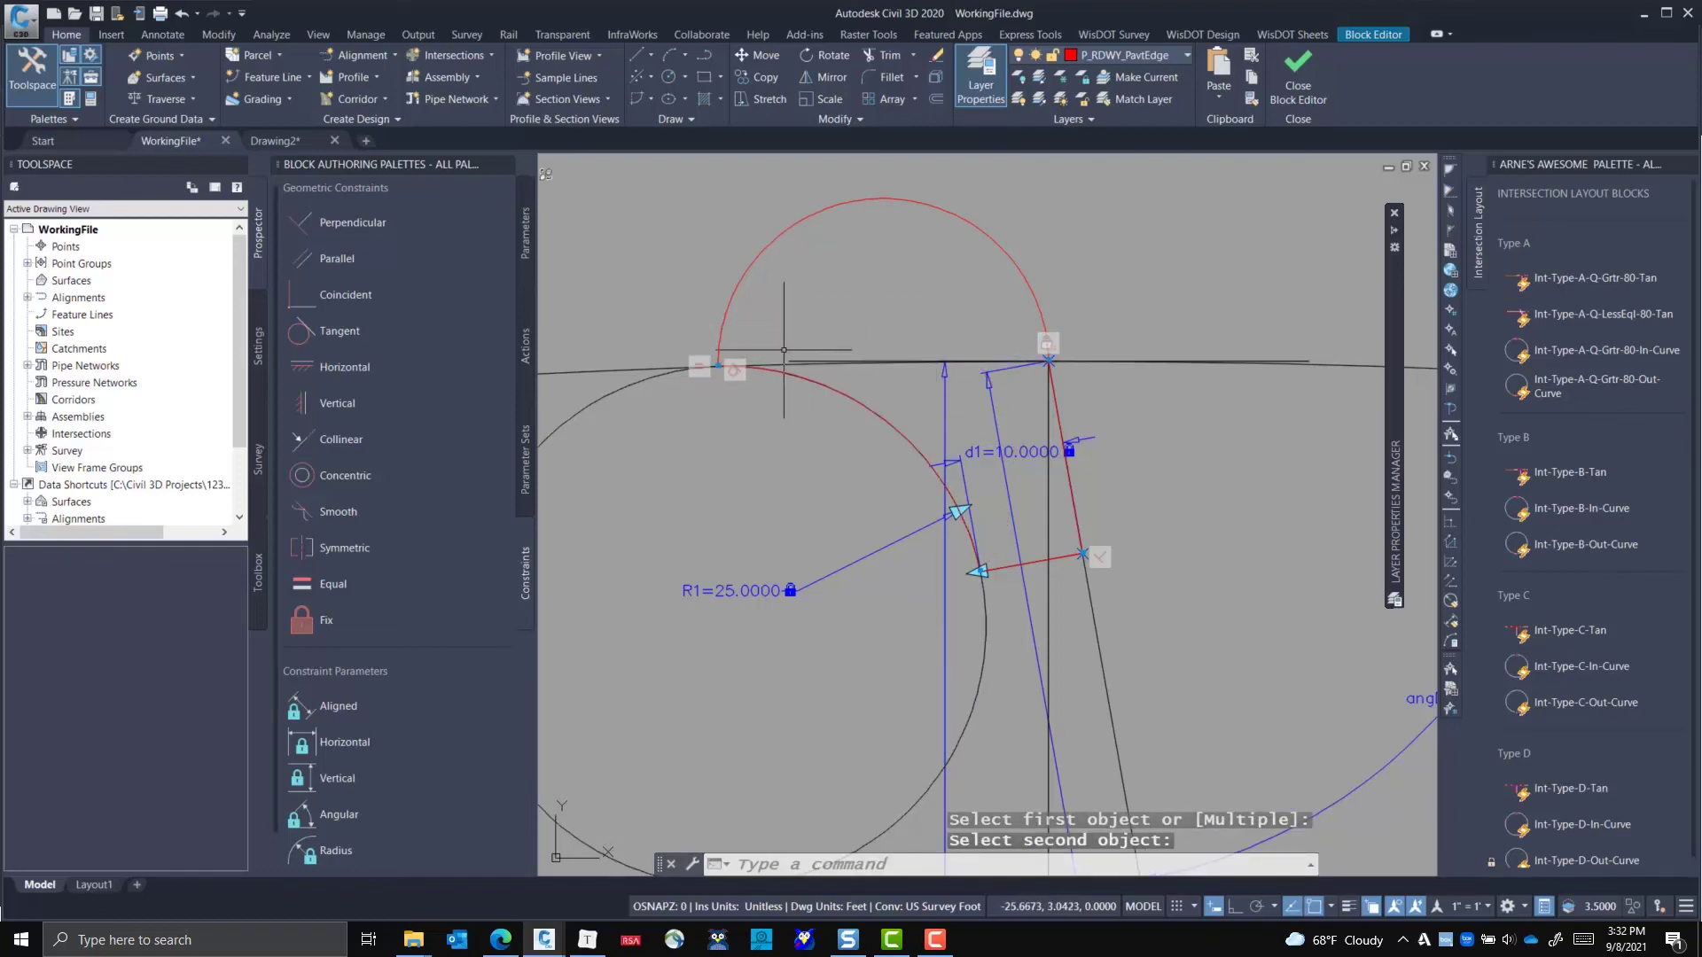
# - Apply an Equal constraint between the large road curve and the polyline's upper arc
pyautogui.press('Return')
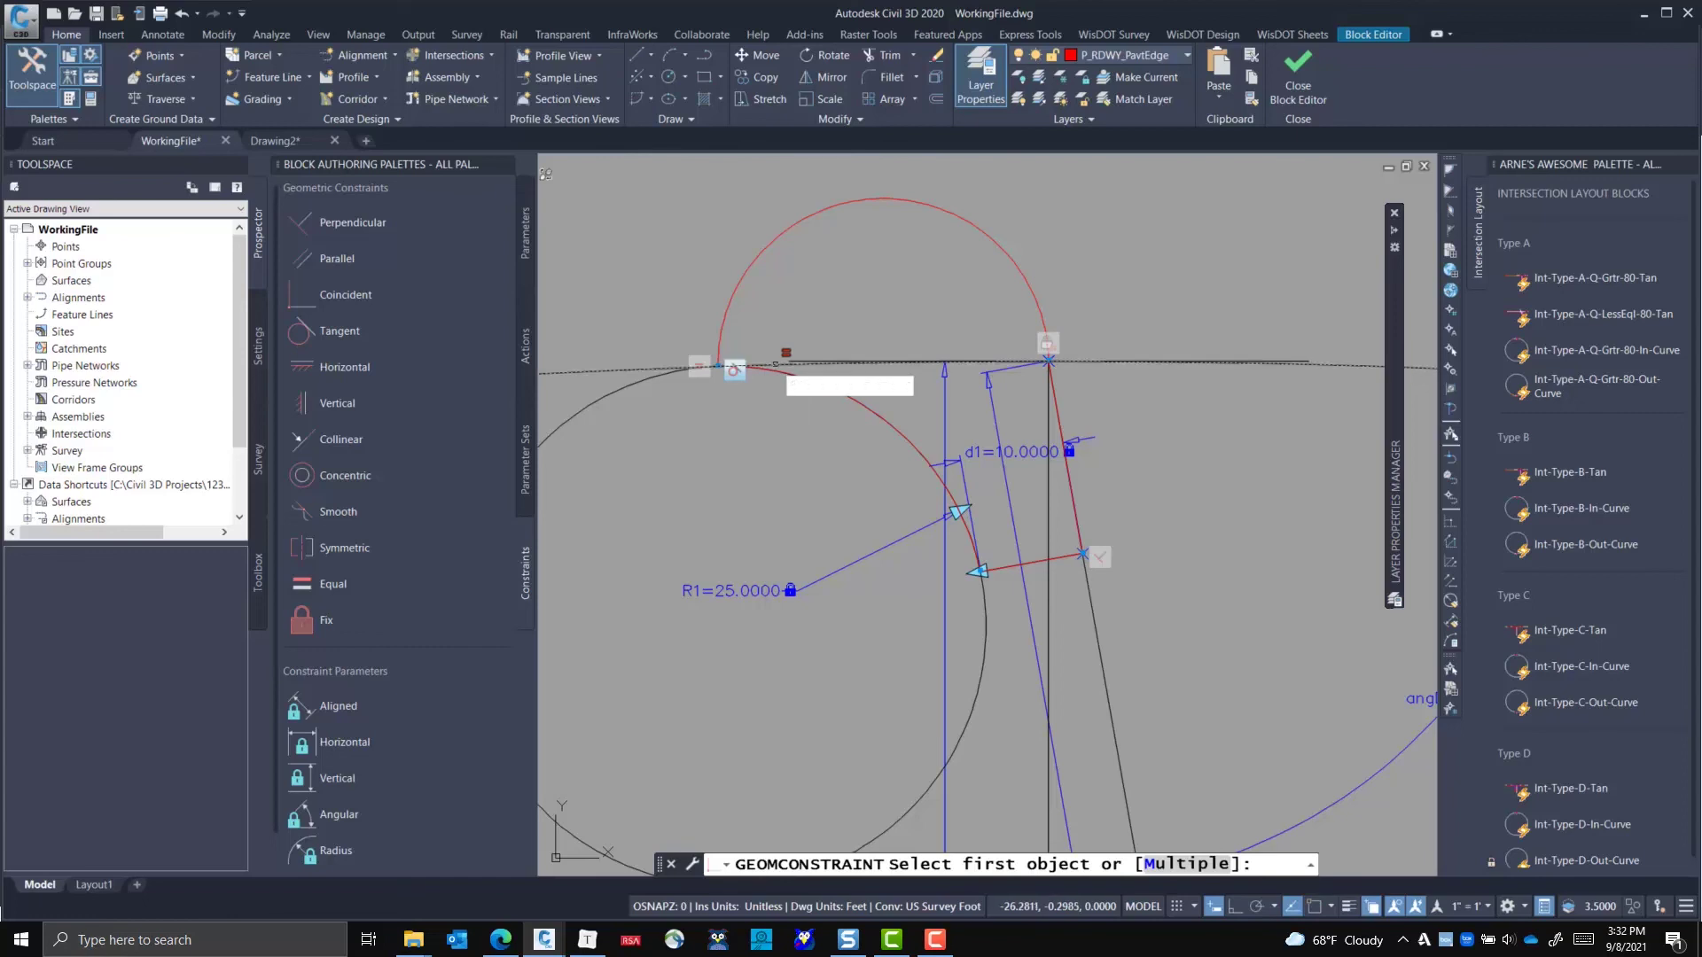
pyautogui.click(775, 364)
pyautogui.click(897, 196)
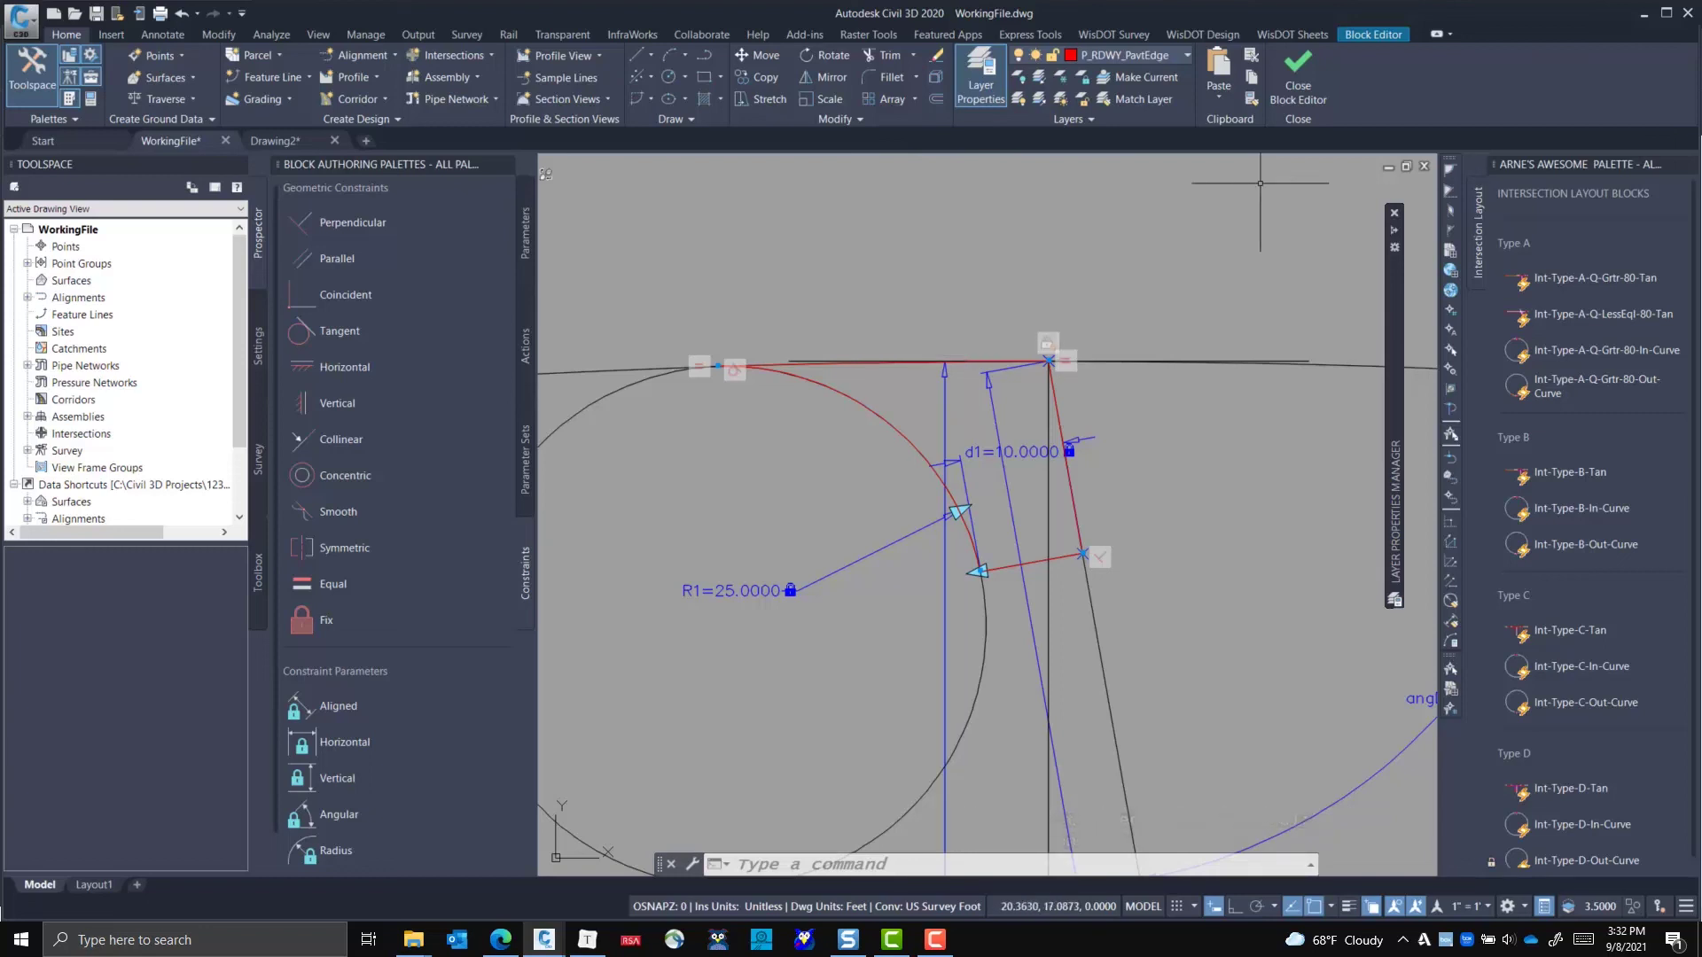
# - Close the Block Editor, saving the changes to the not fully constrained block
pyautogui.click(1303, 69)
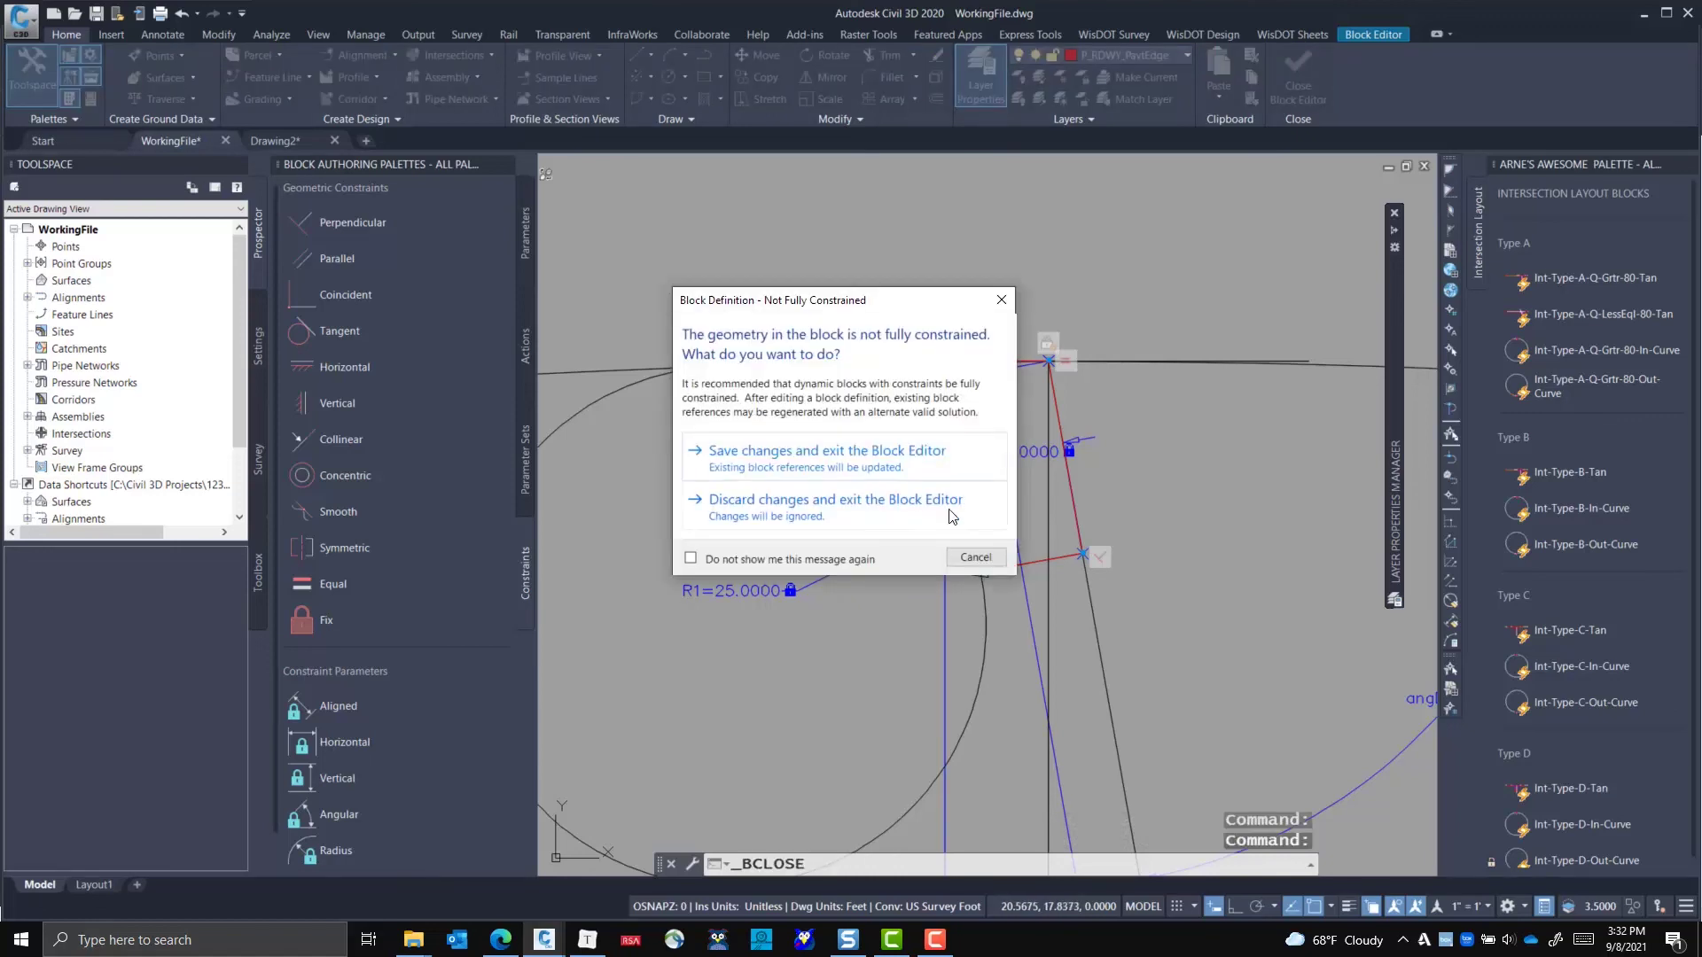
pyautogui.click(882, 451)
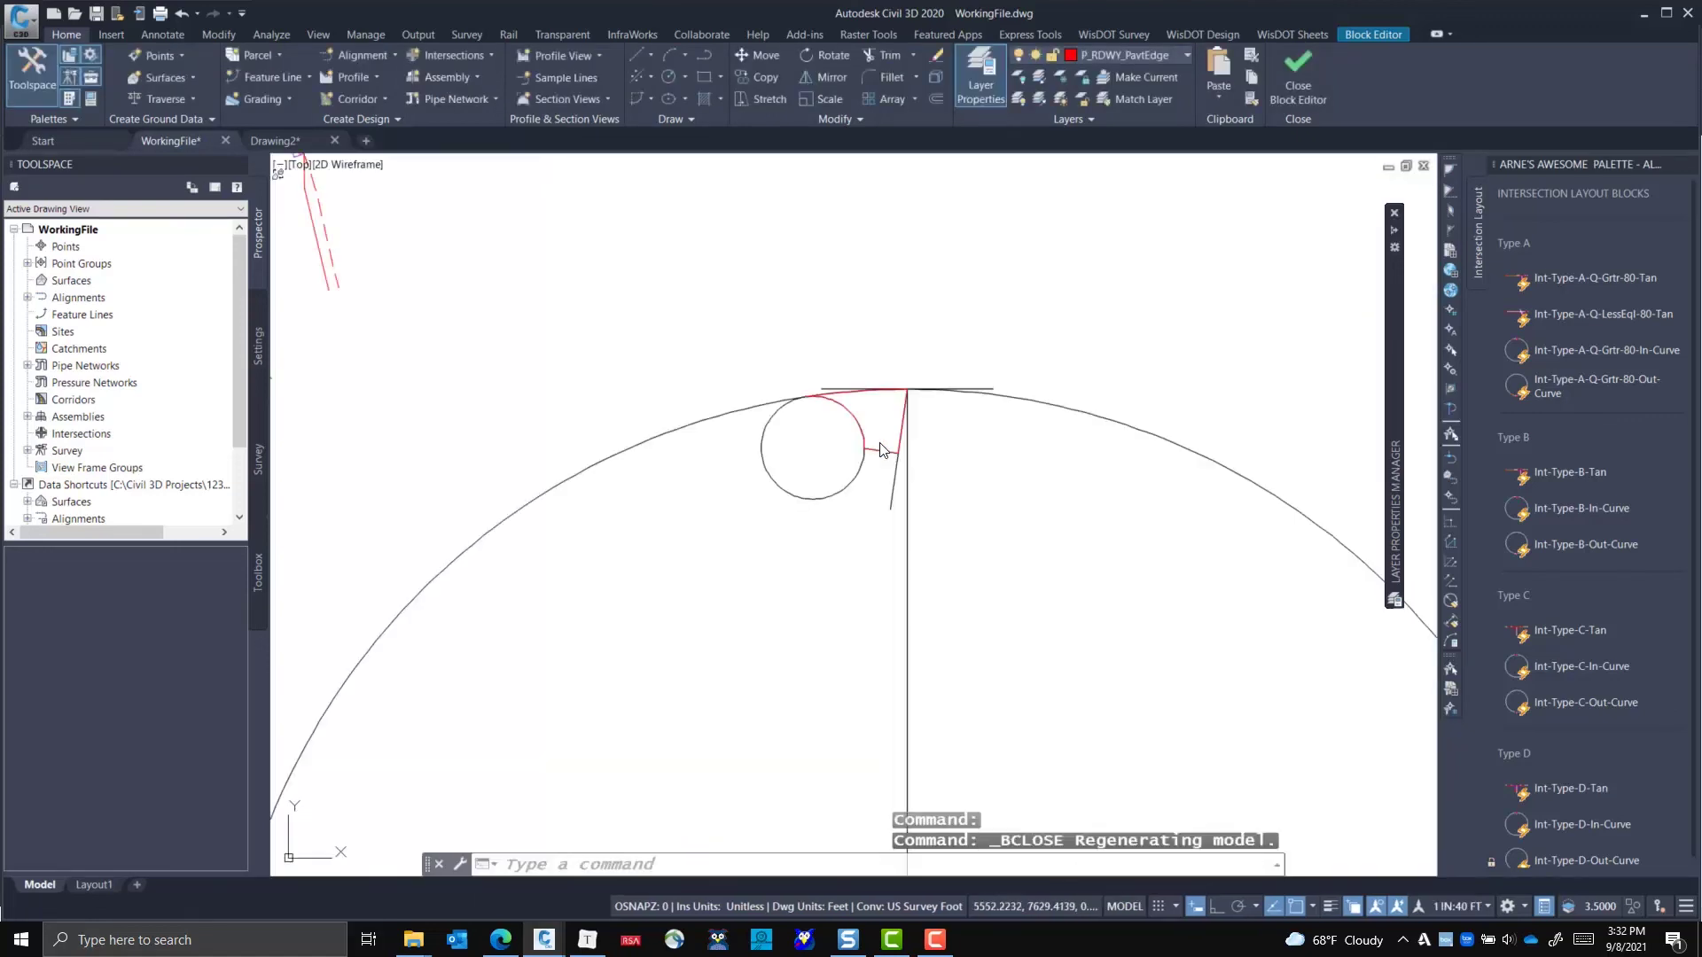
pyautogui.scroll(3, 916, 417)
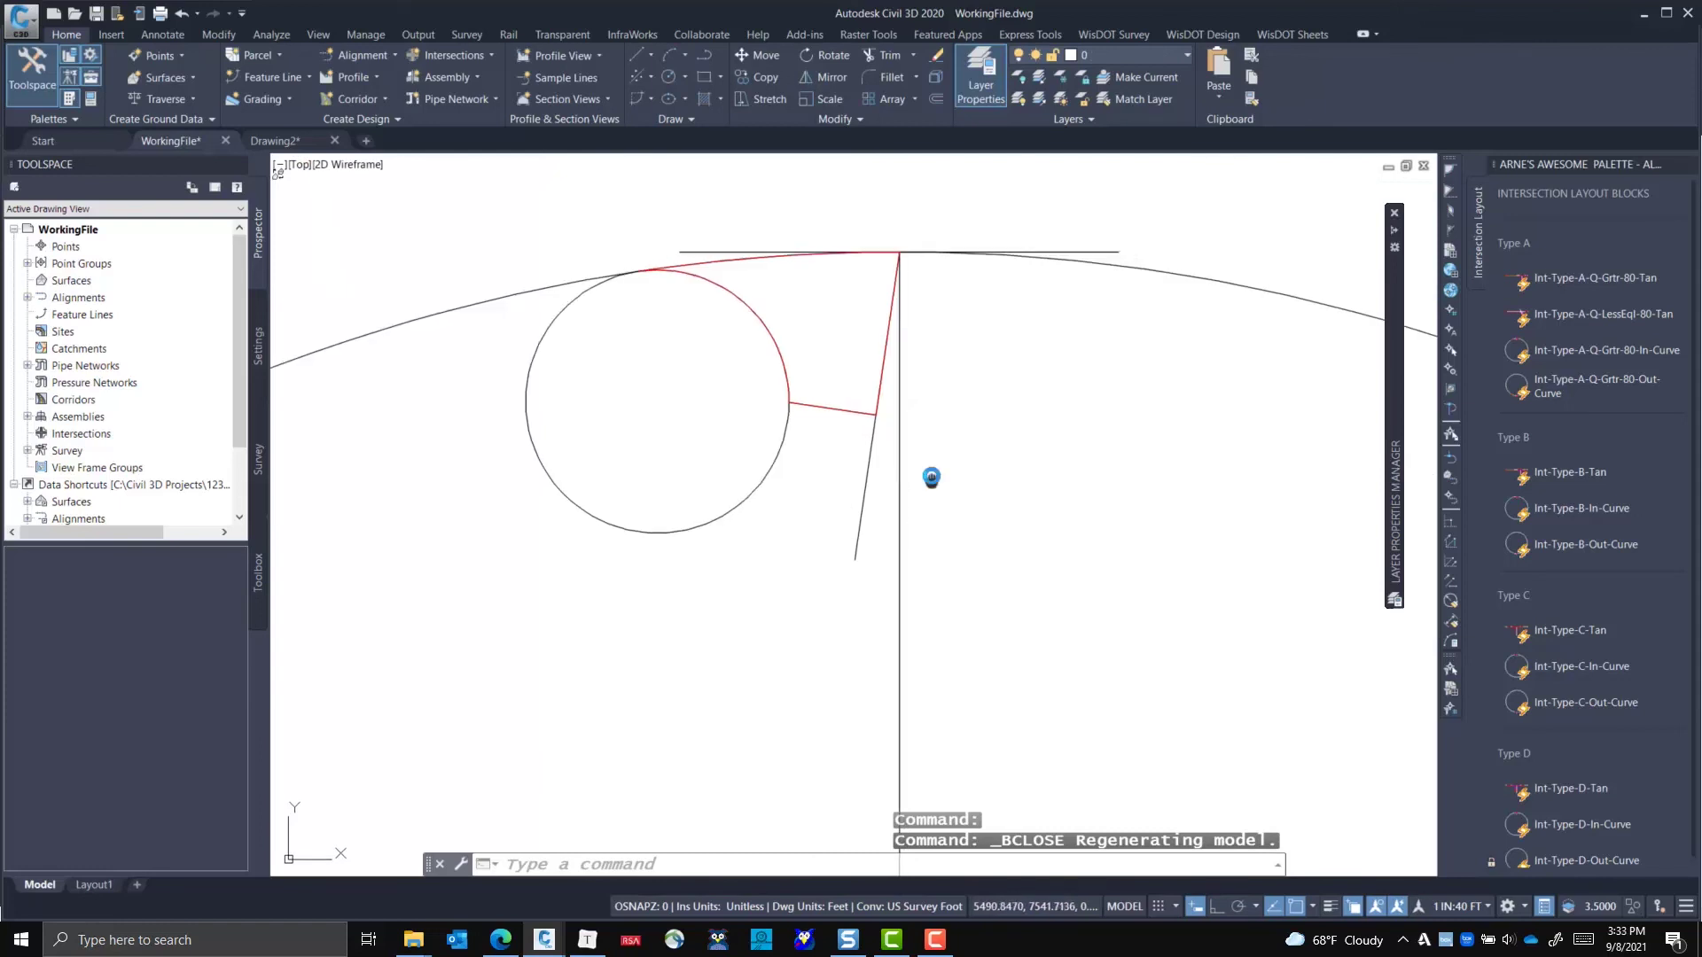
# - Select the Rurl-Dwy-In-Curve block reference and swing its driveway angle grip to set angDwy to 78
pyautogui.click(864, 533)
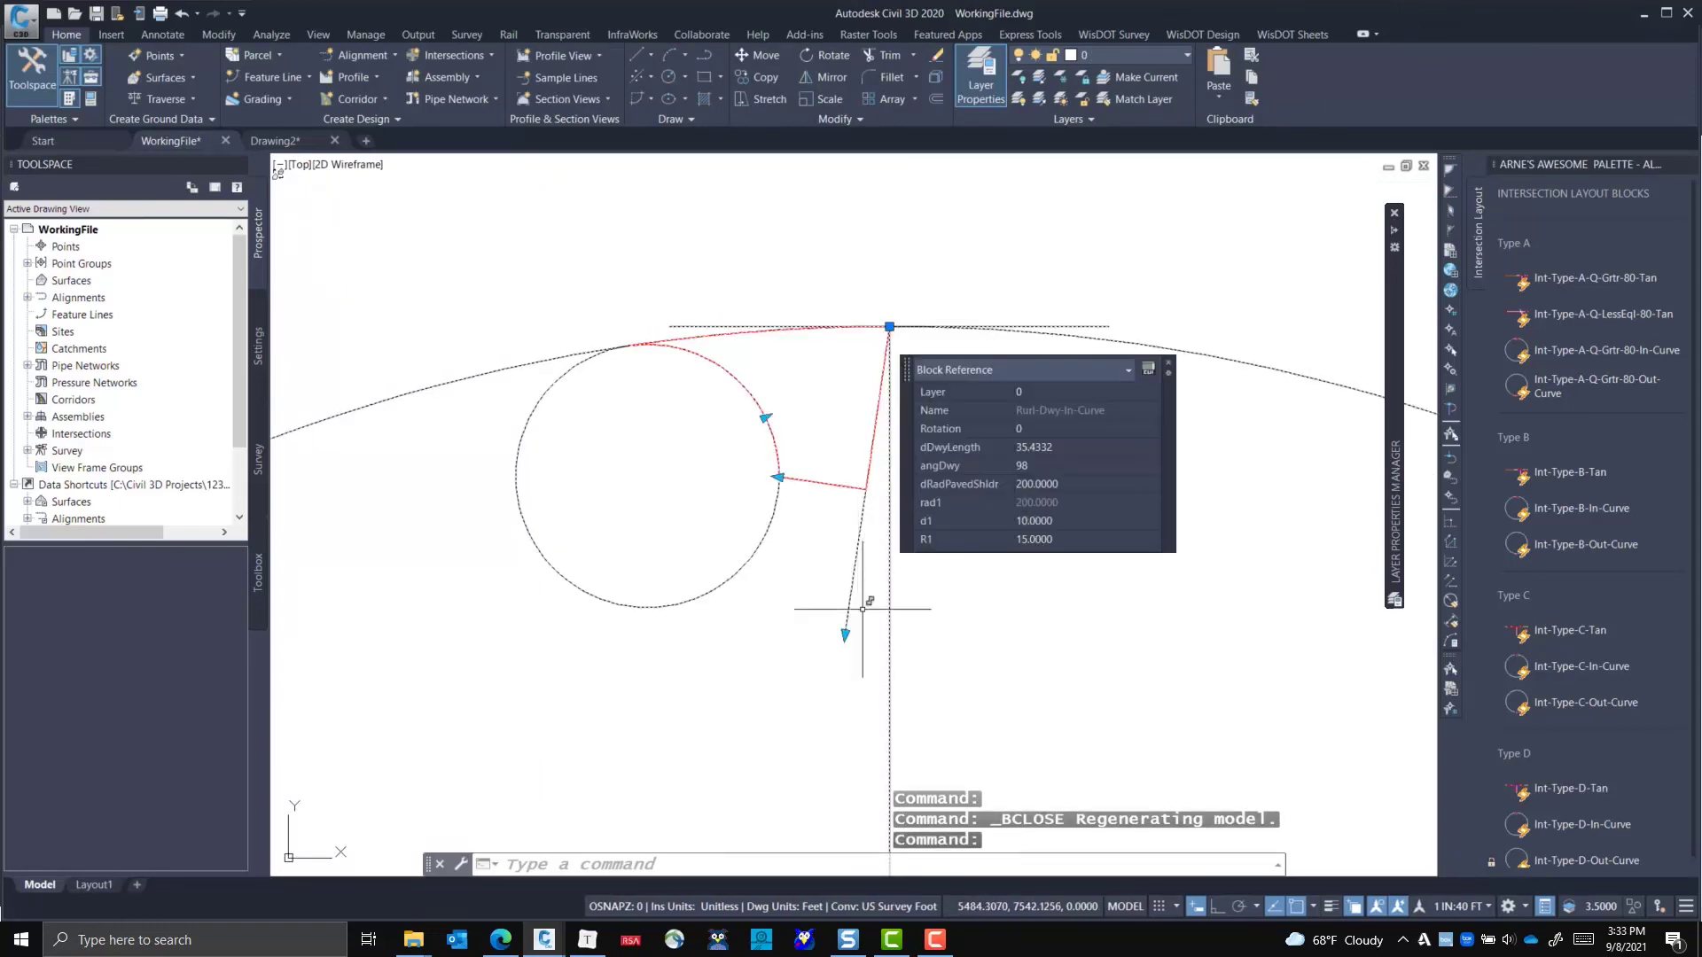
pyautogui.scroll(-4, 828, 683)
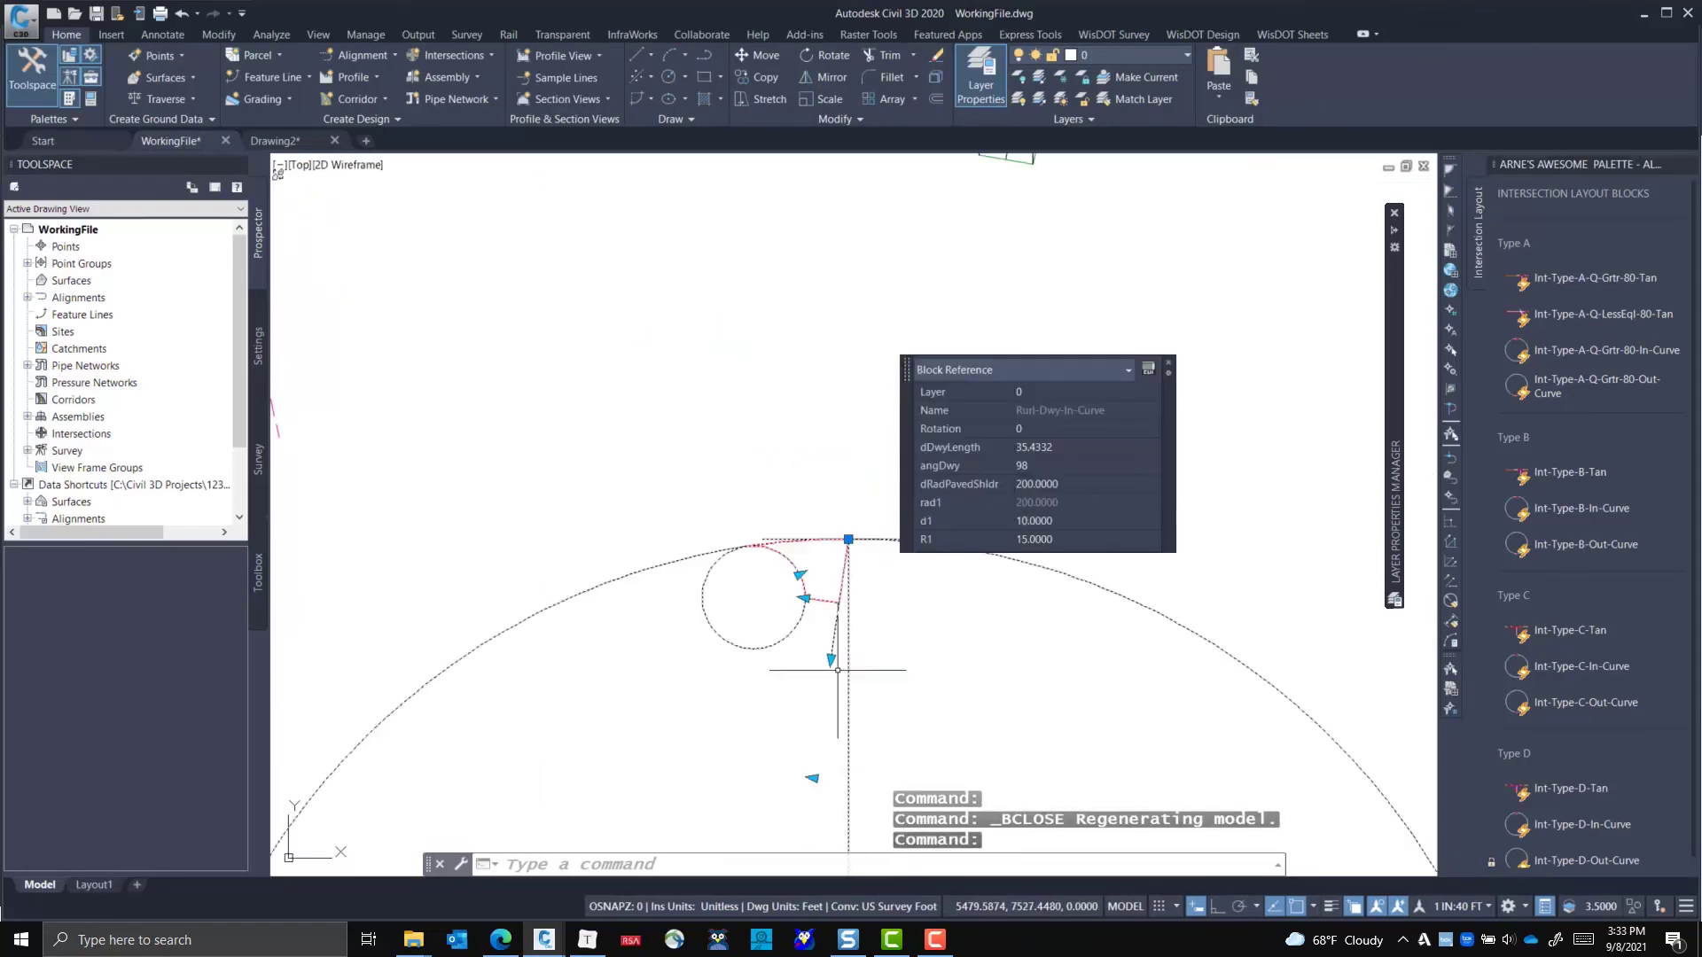
pyautogui.click(813, 778)
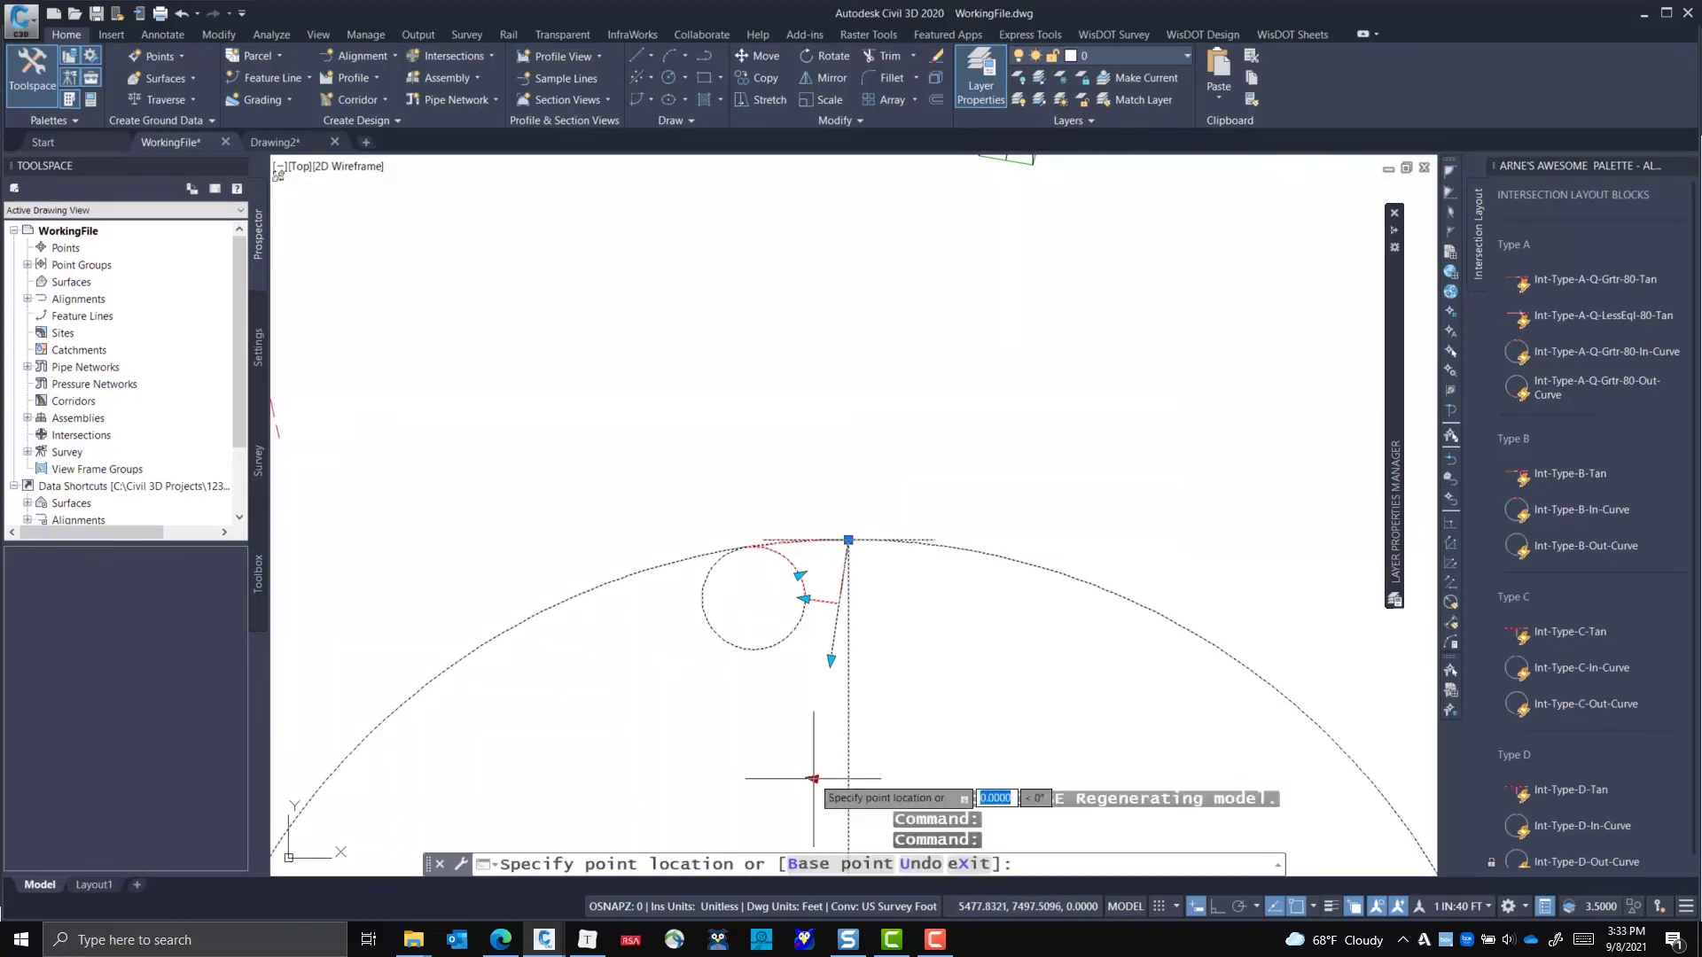
pyautogui.click(892, 758)
# - Stretch the block's R1 radius grip outward to about 18.55, then deselect the block
pyautogui.scroll(4, 839, 605)
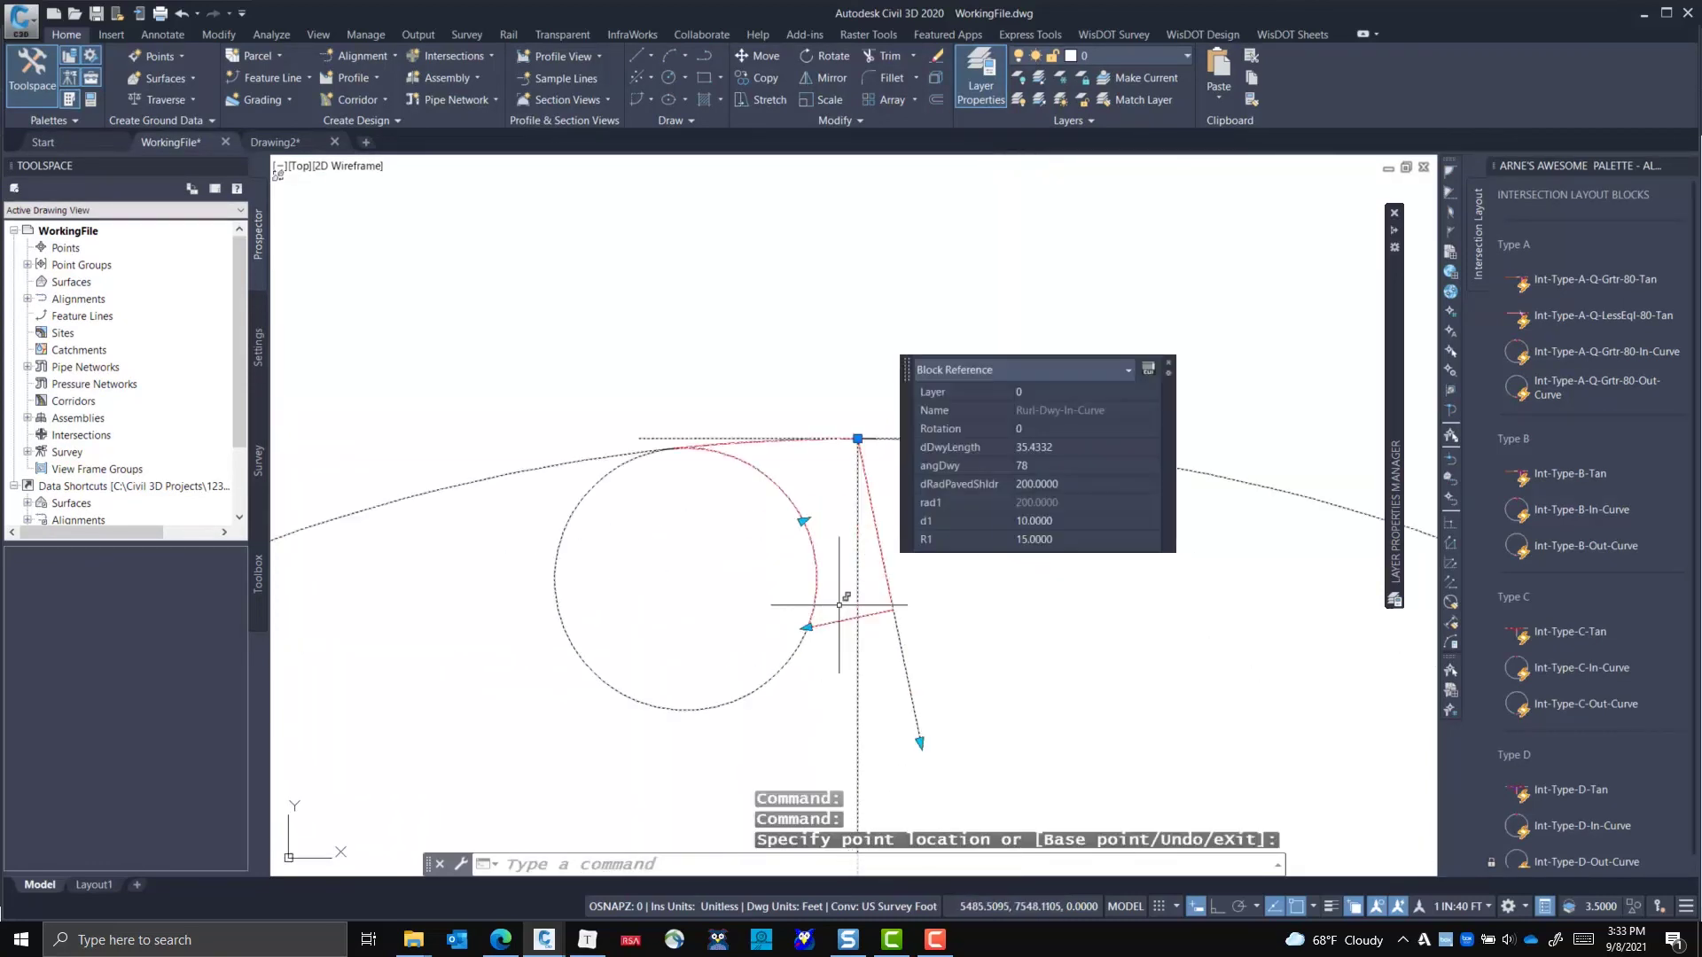
pyautogui.scroll(2, 839, 605)
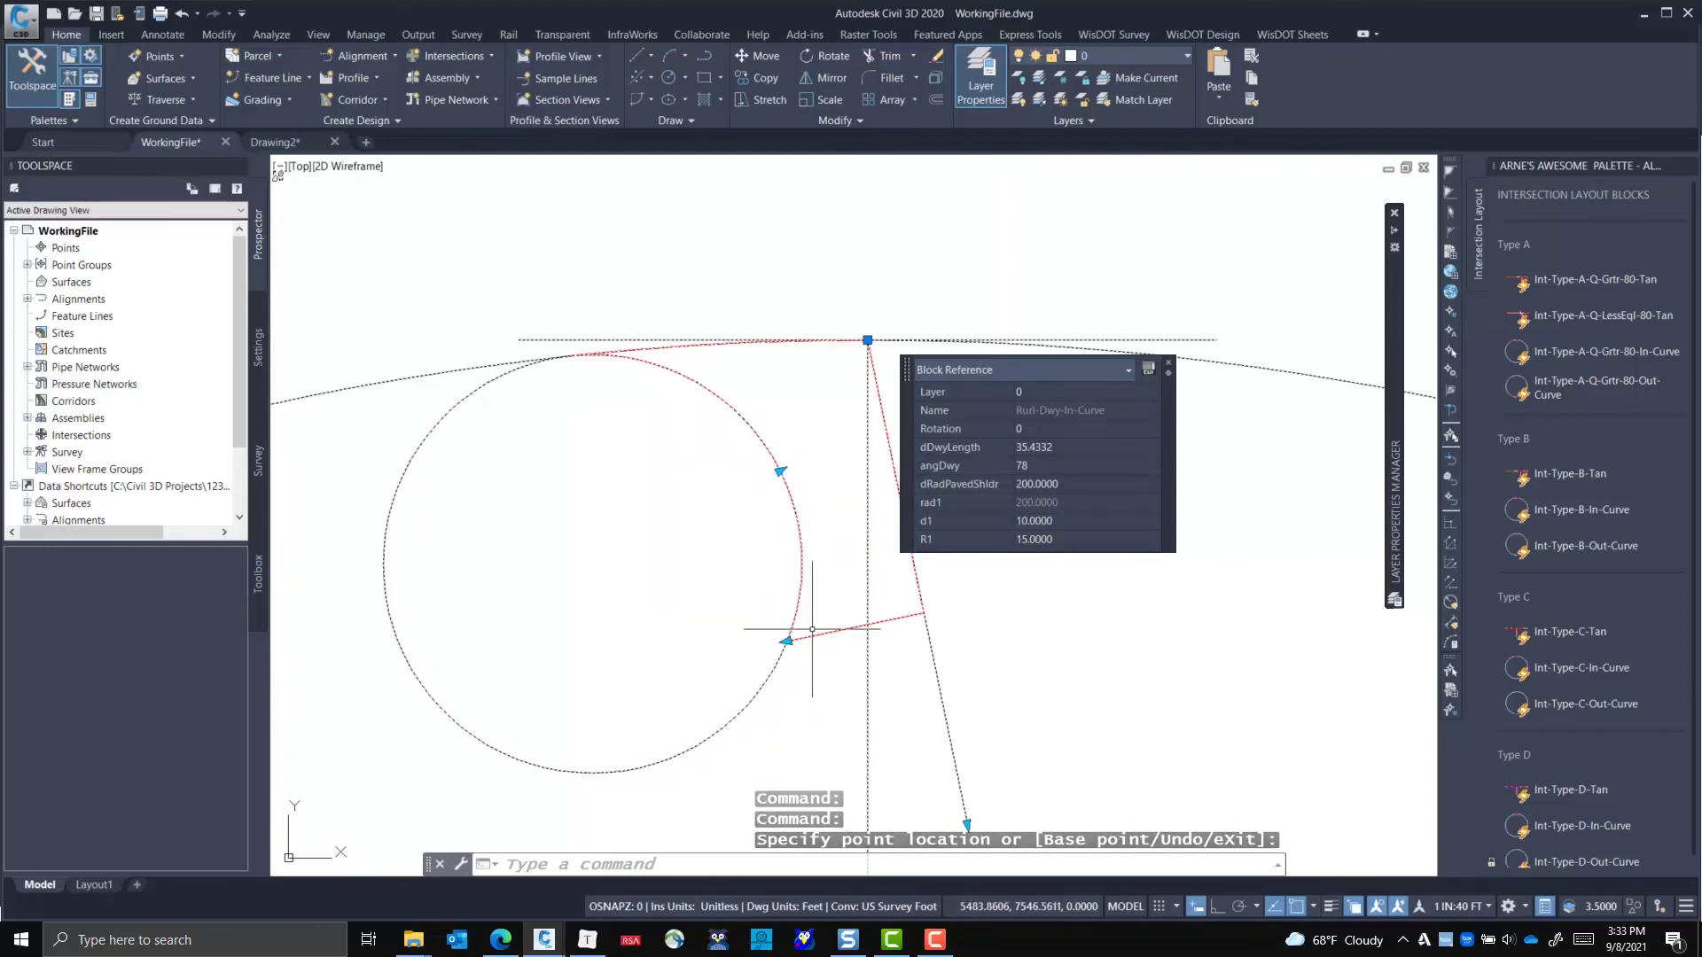
pyautogui.click(777, 471)
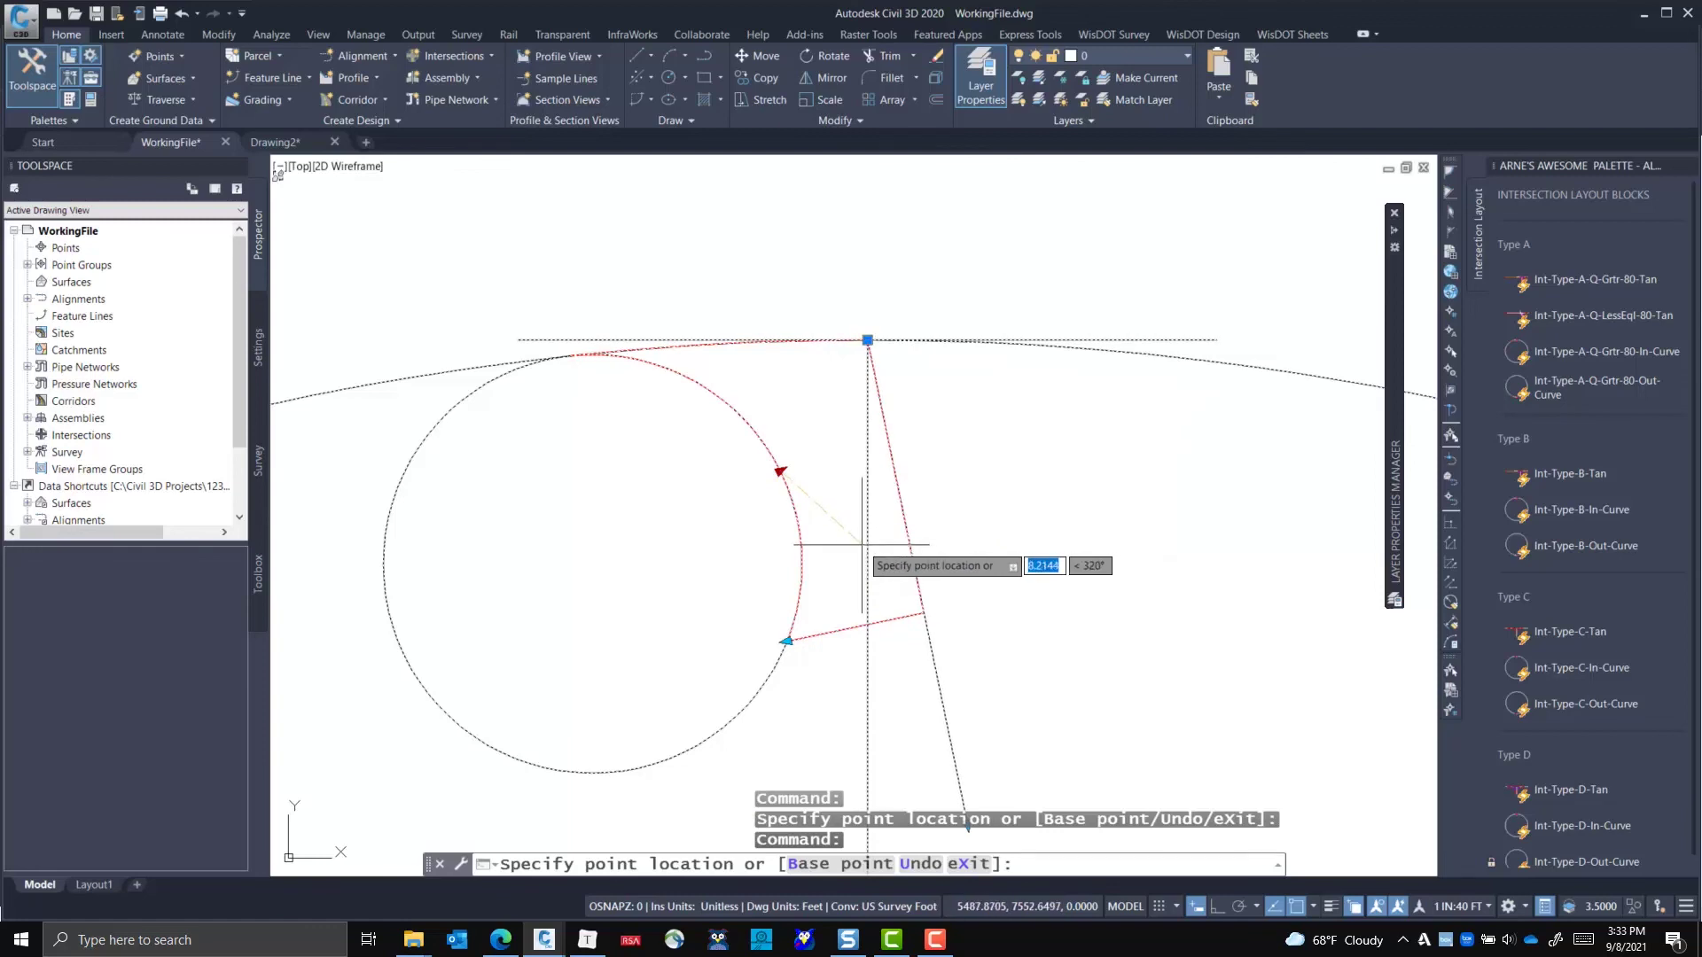
pyautogui.press('Escape')
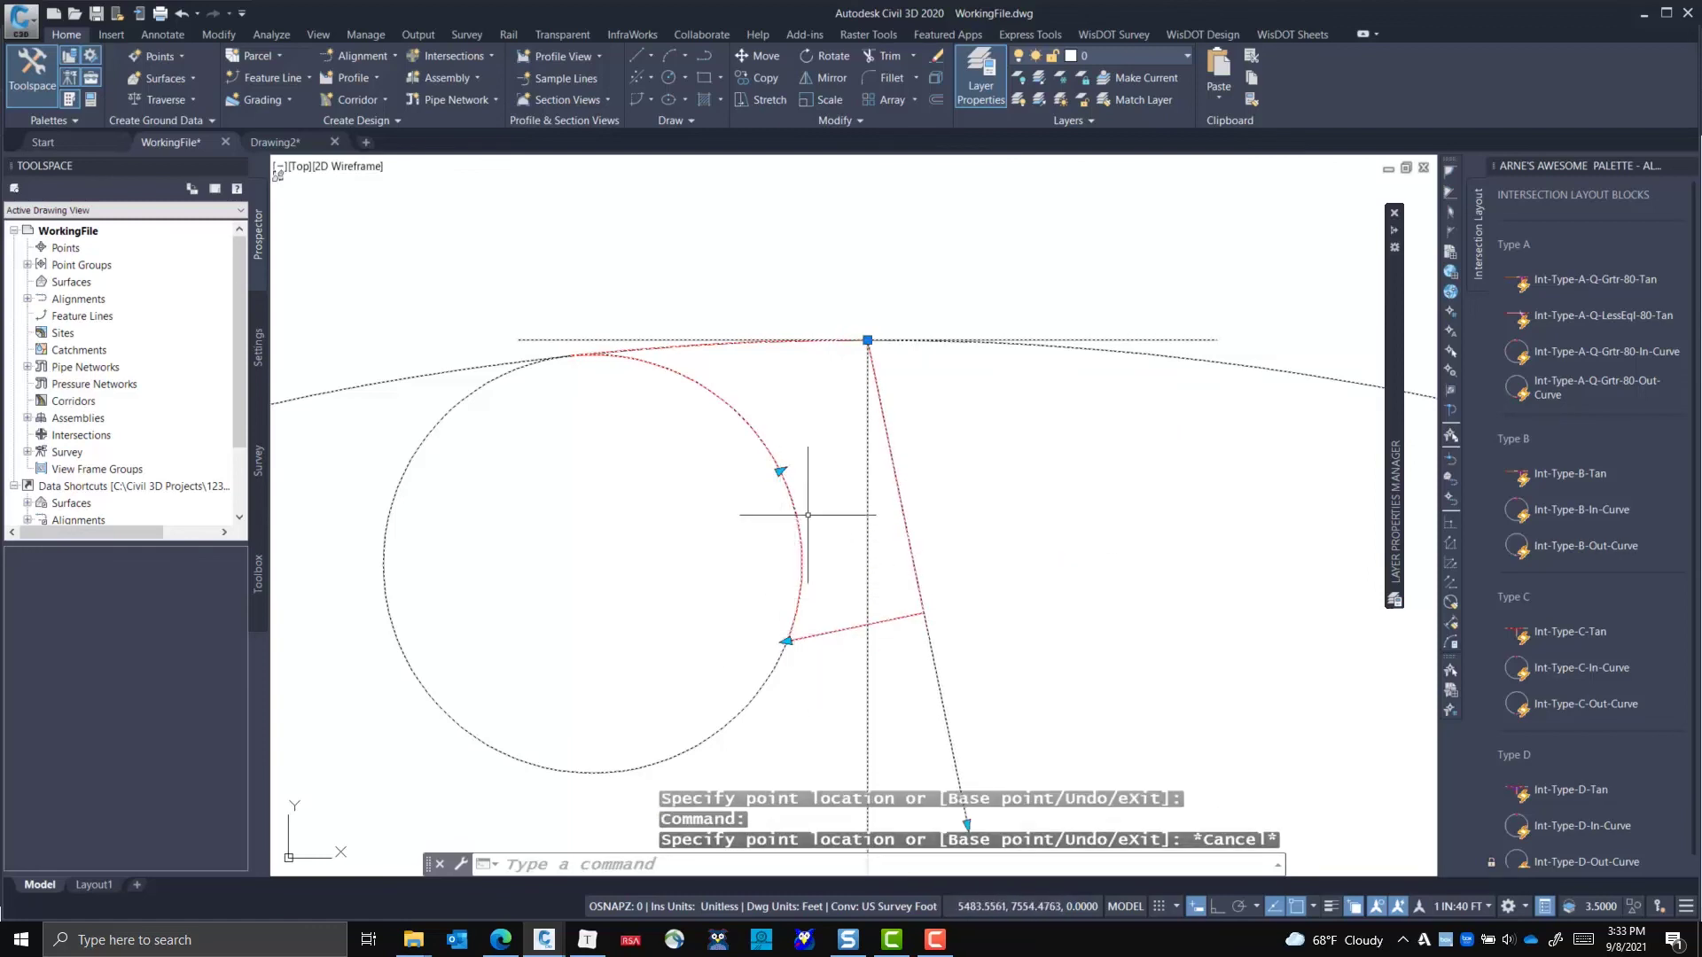
pyautogui.scroll(-3, 802, 505)
pyautogui.scroll(3, 780, 479)
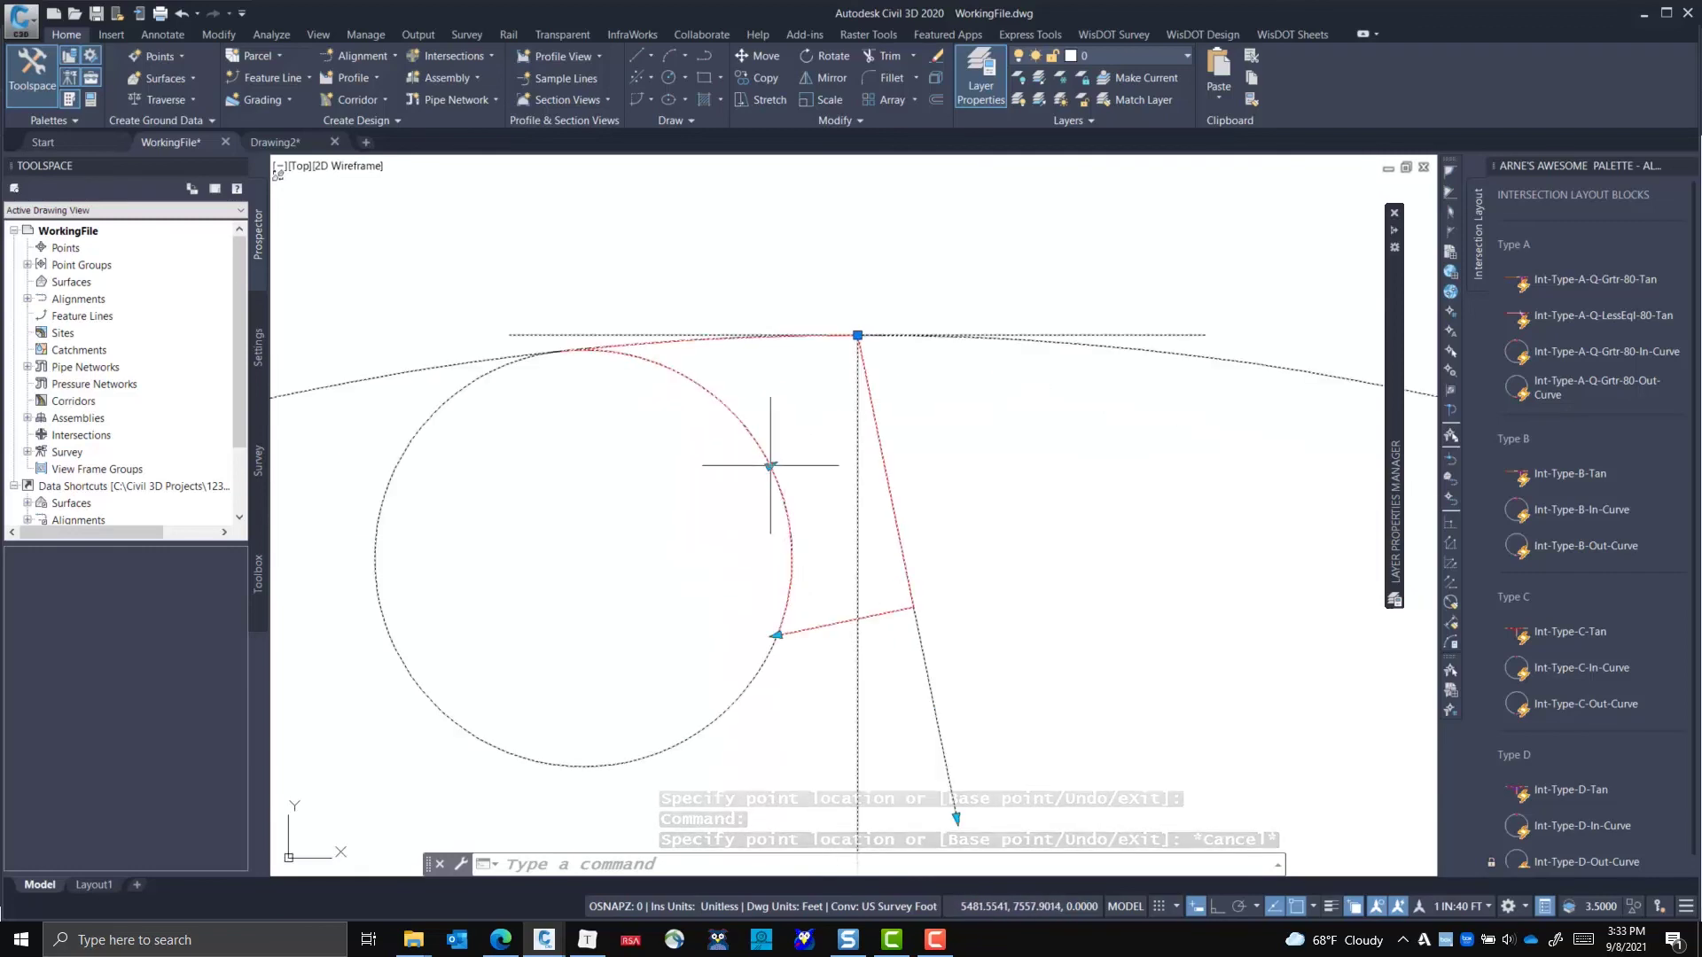
pyautogui.click(770, 465)
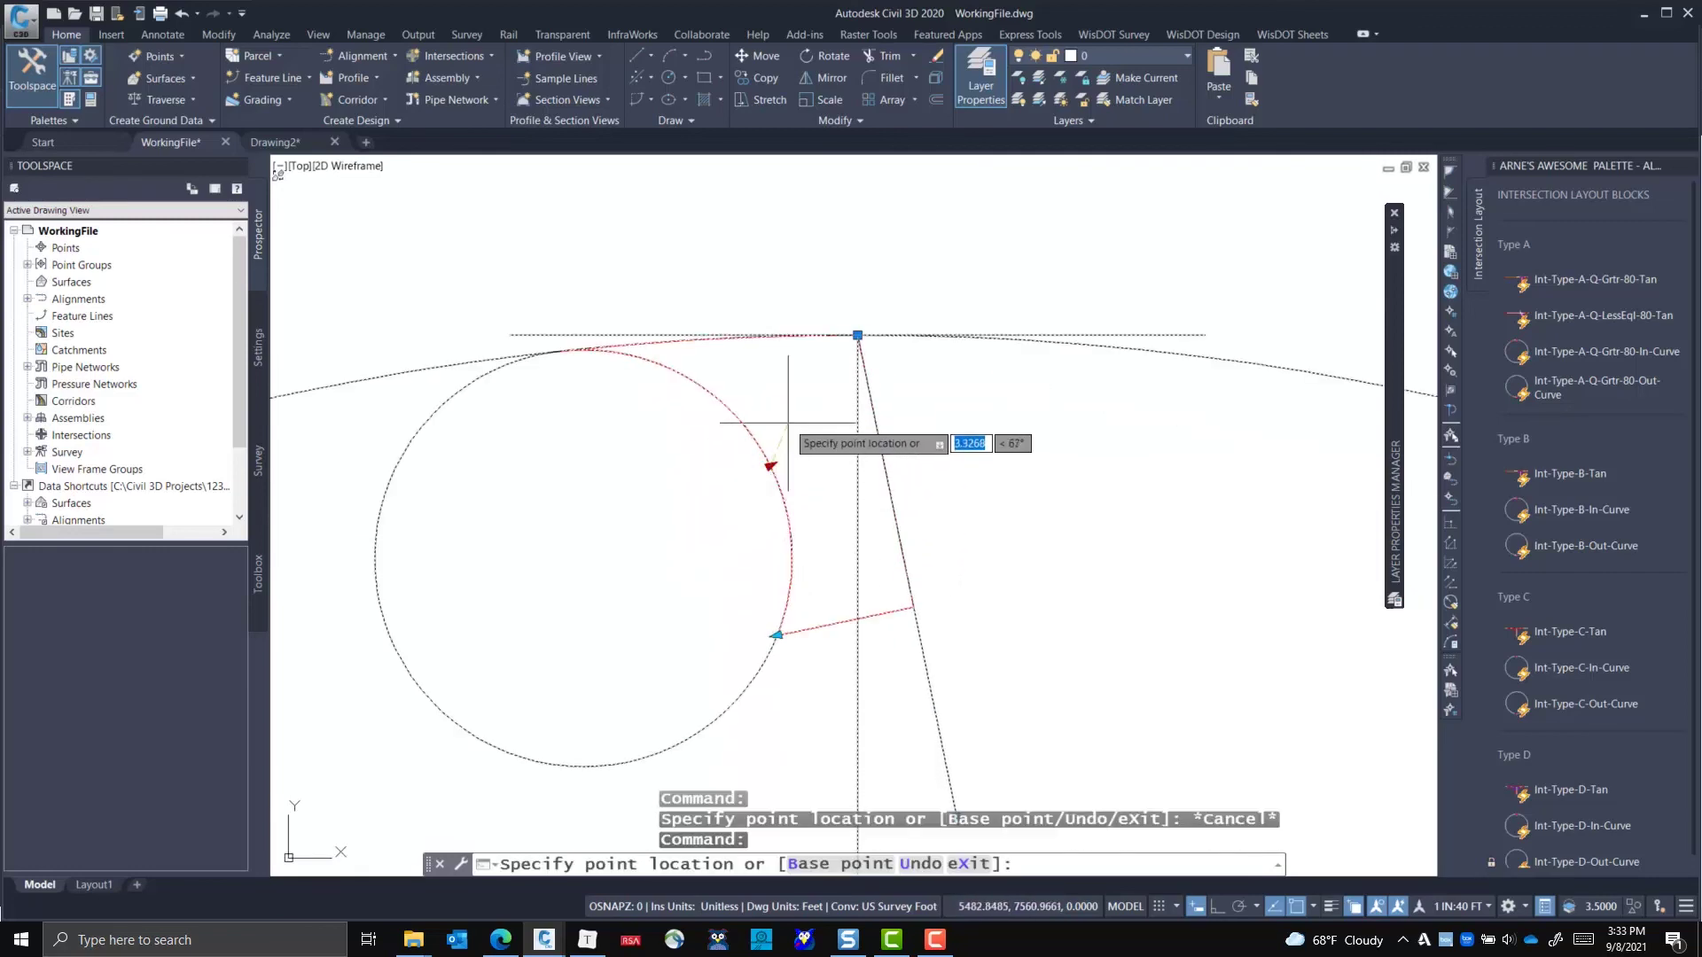
pyautogui.click(820, 492)
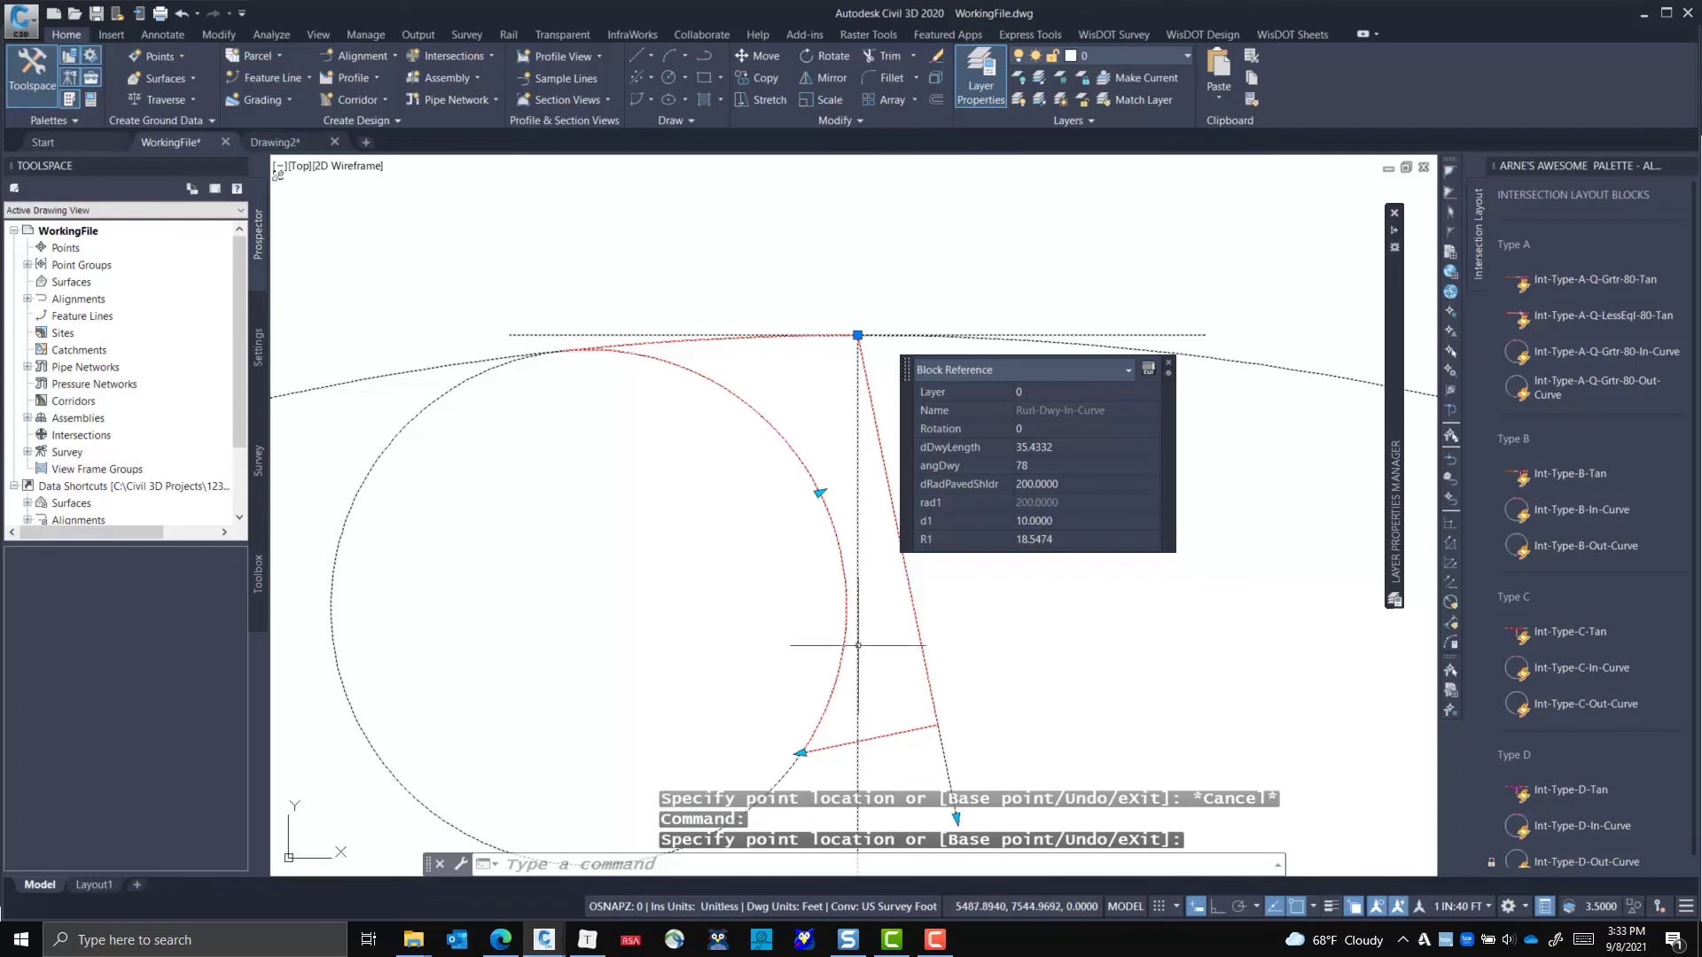
pyautogui.scroll(-3, 873, 558)
pyautogui.press('Escape')
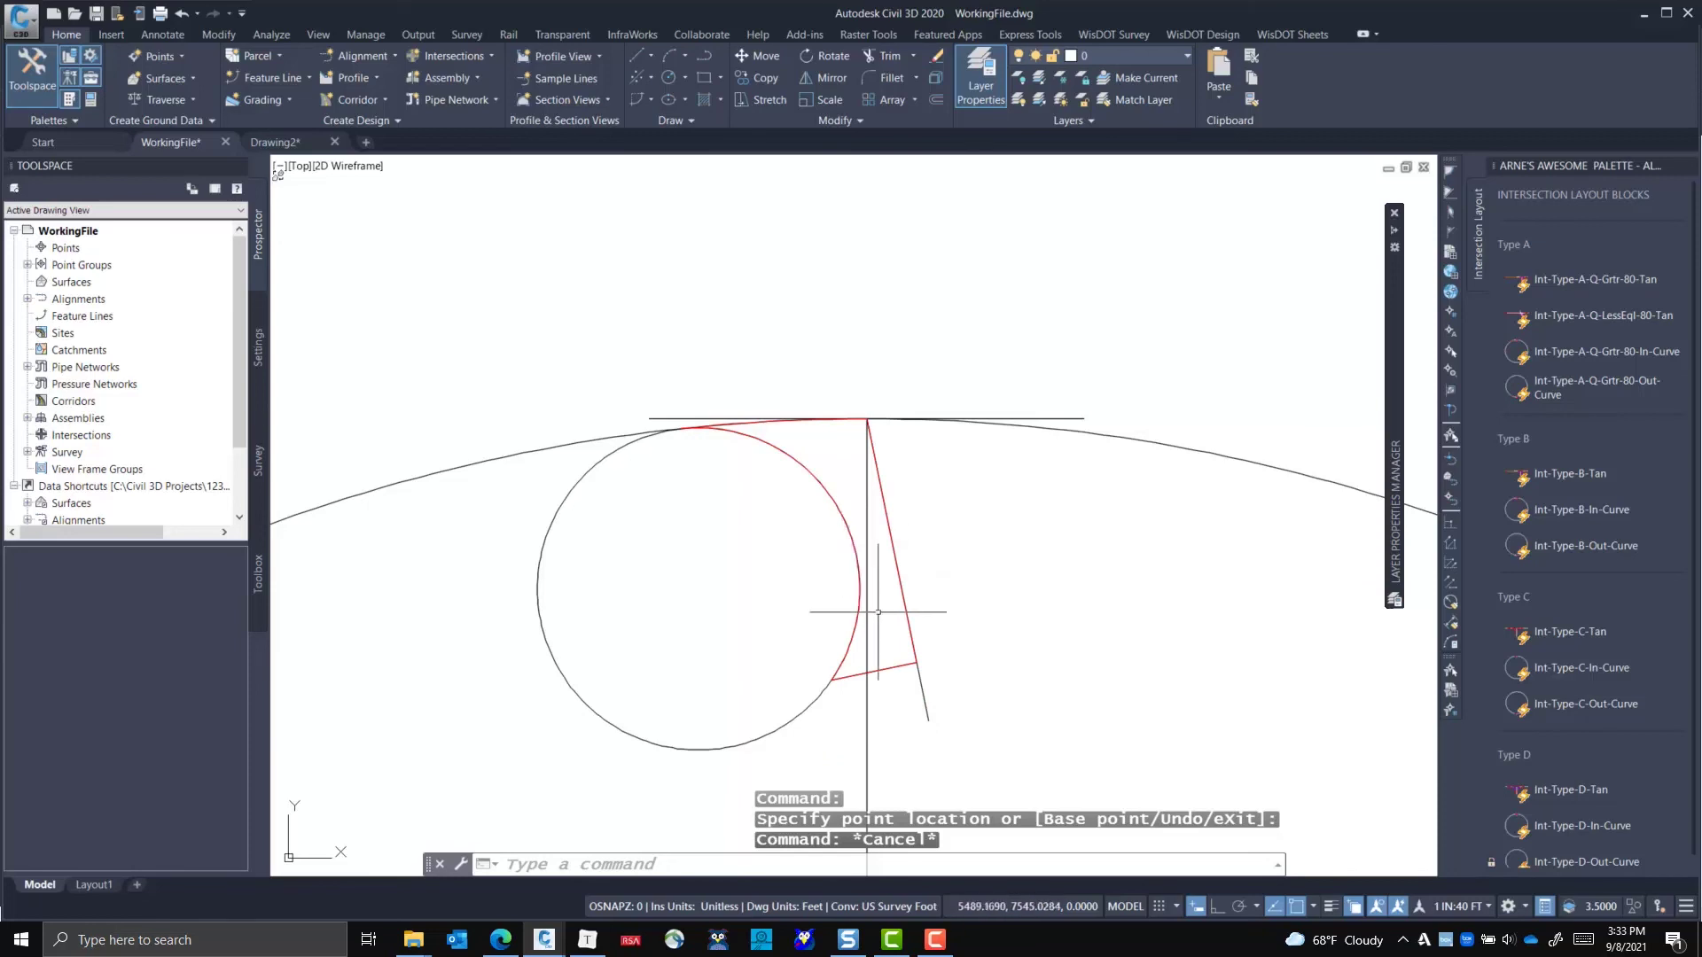
# - Examine the finished Rurl-Dwy-Tan block's geometry and parameters, its driveway area text and its notes on the best order of edits
pyautogui.moveTo(848, 530)
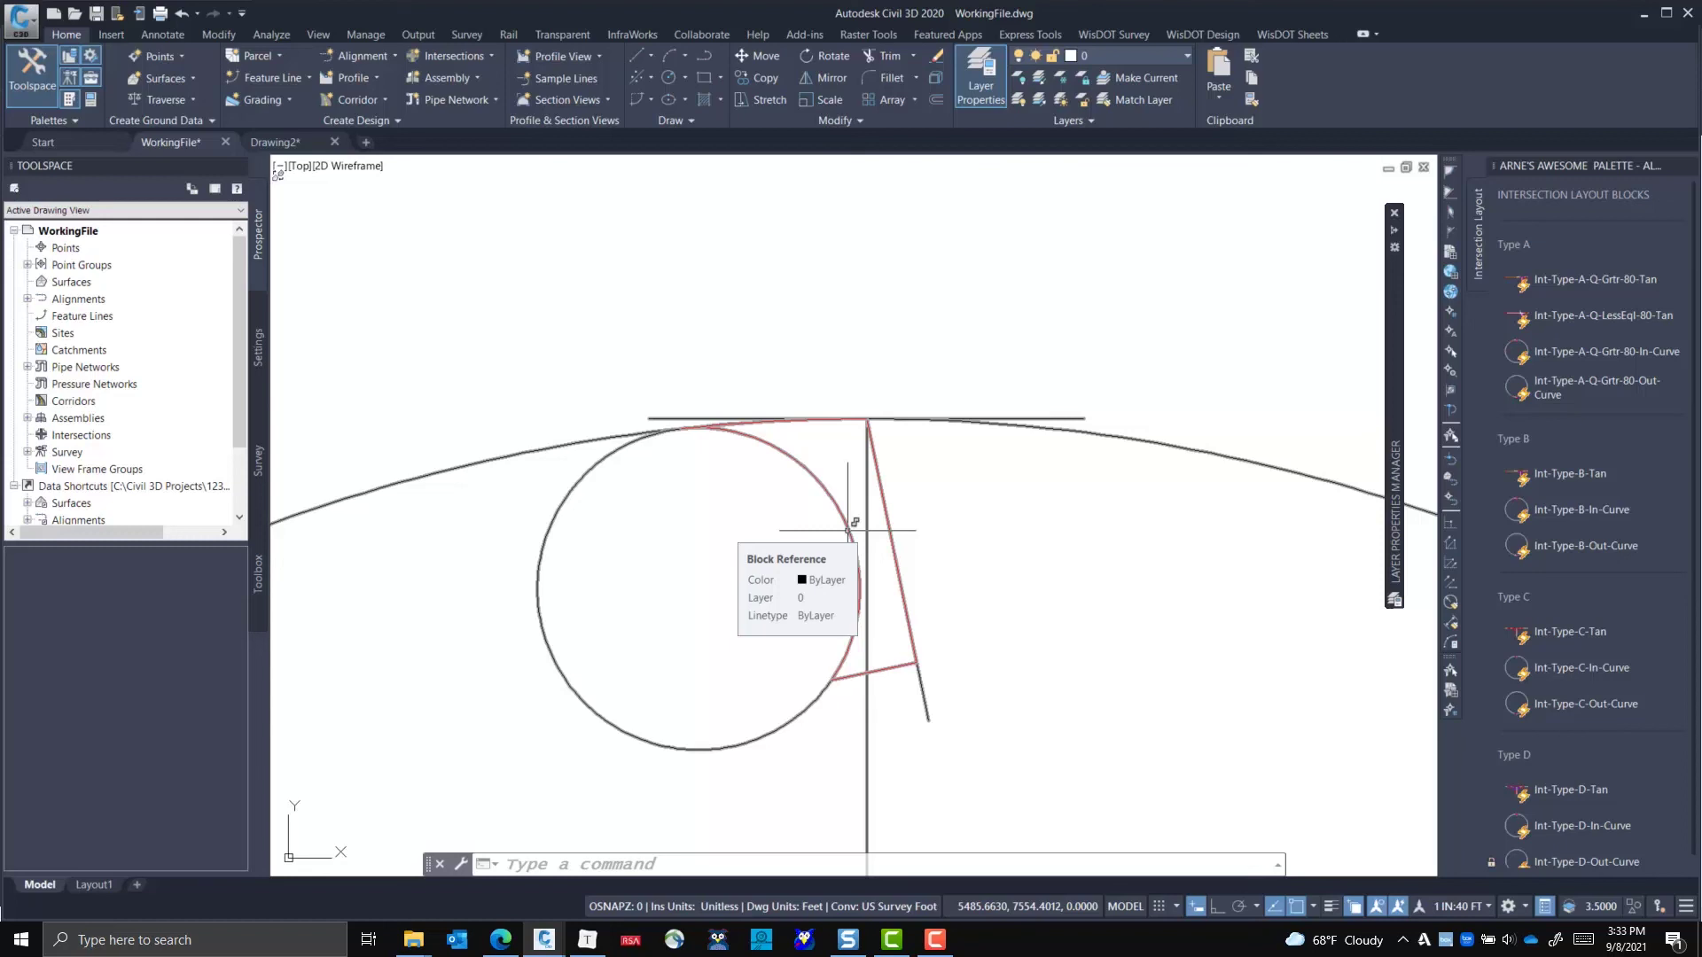
pyautogui.scroll(-1, 399, 245)
pyautogui.scroll(-4, 816, 399)
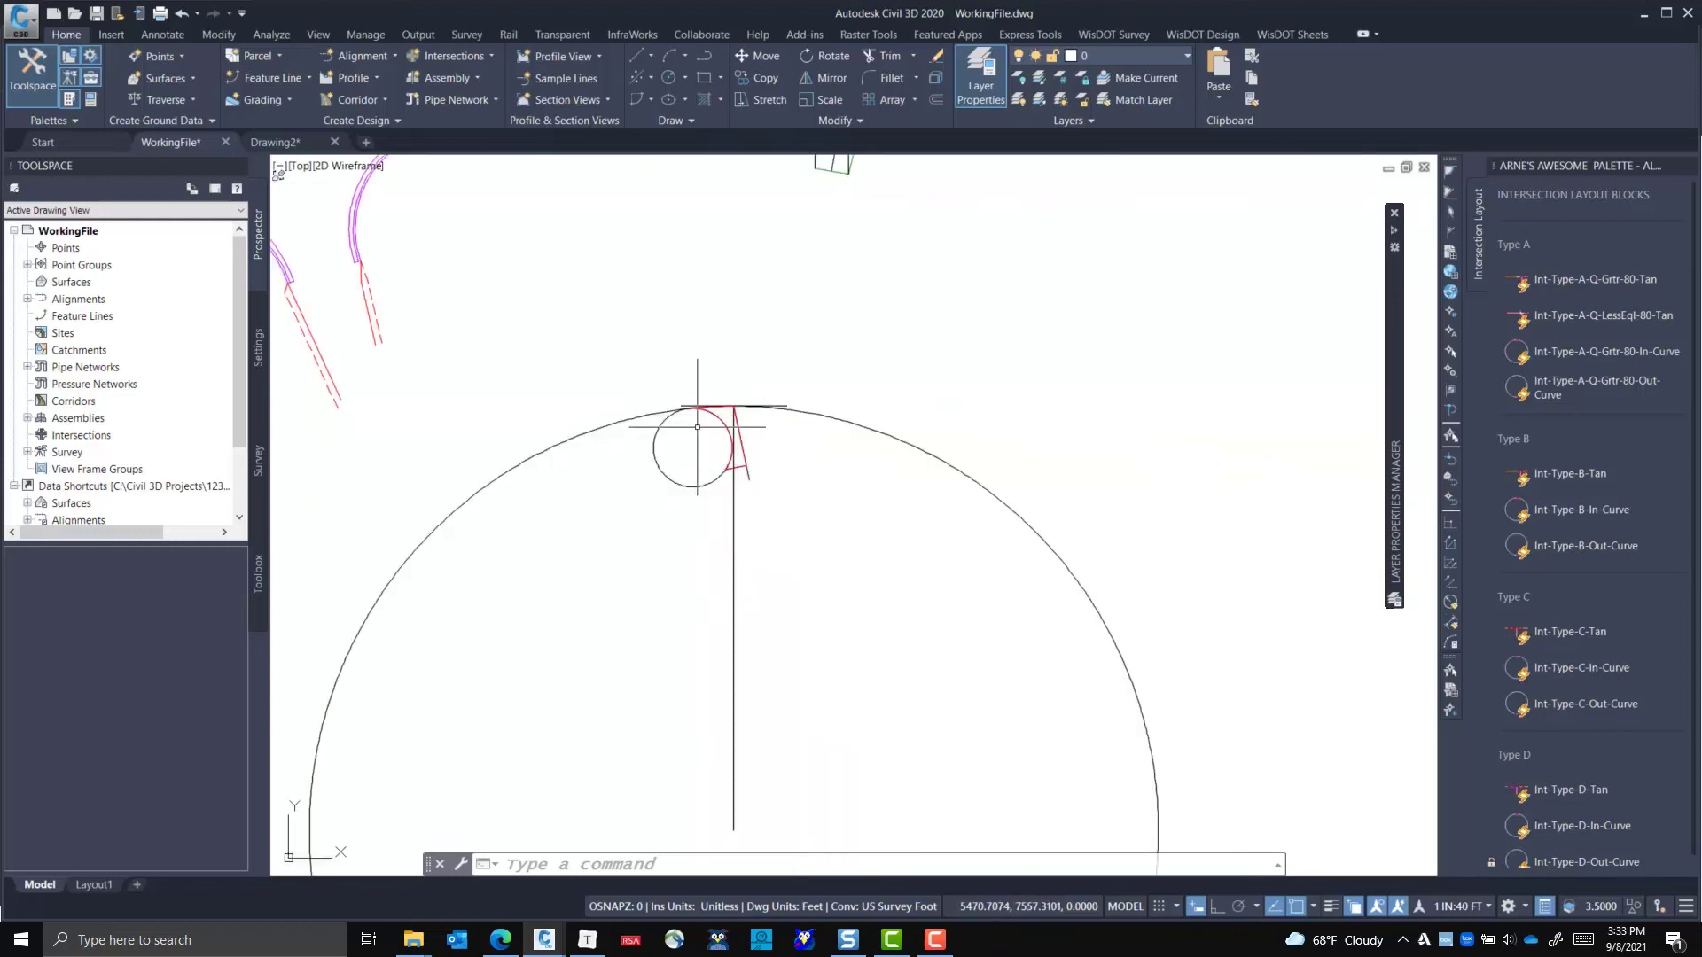
pyautogui.moveTo(789, 363); pyautogui.dragTo(798, 549, button='middle')
pyautogui.scroll(3, 896, 403)
pyautogui.moveTo(896, 402); pyautogui.dragTo(896, 544, button='middle')
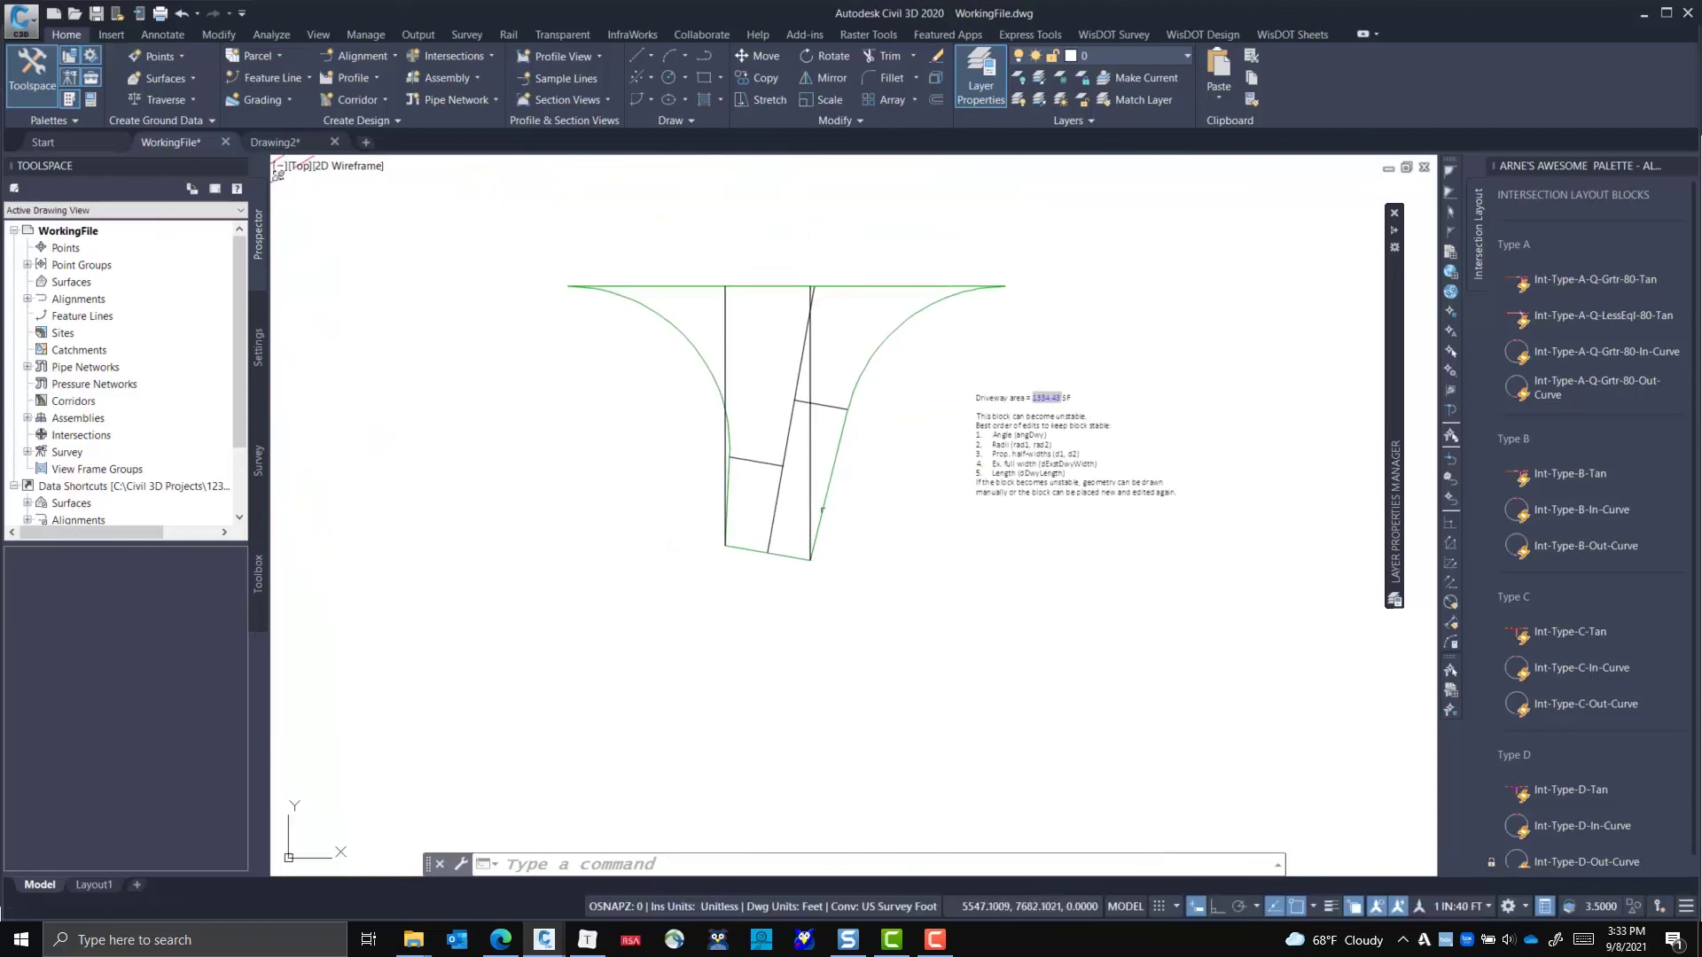
pyautogui.click(838, 453)
pyautogui.moveTo(899, 577); pyautogui.dragTo(684, 647, button='middle')
pyautogui.scroll(2, 834, 497)
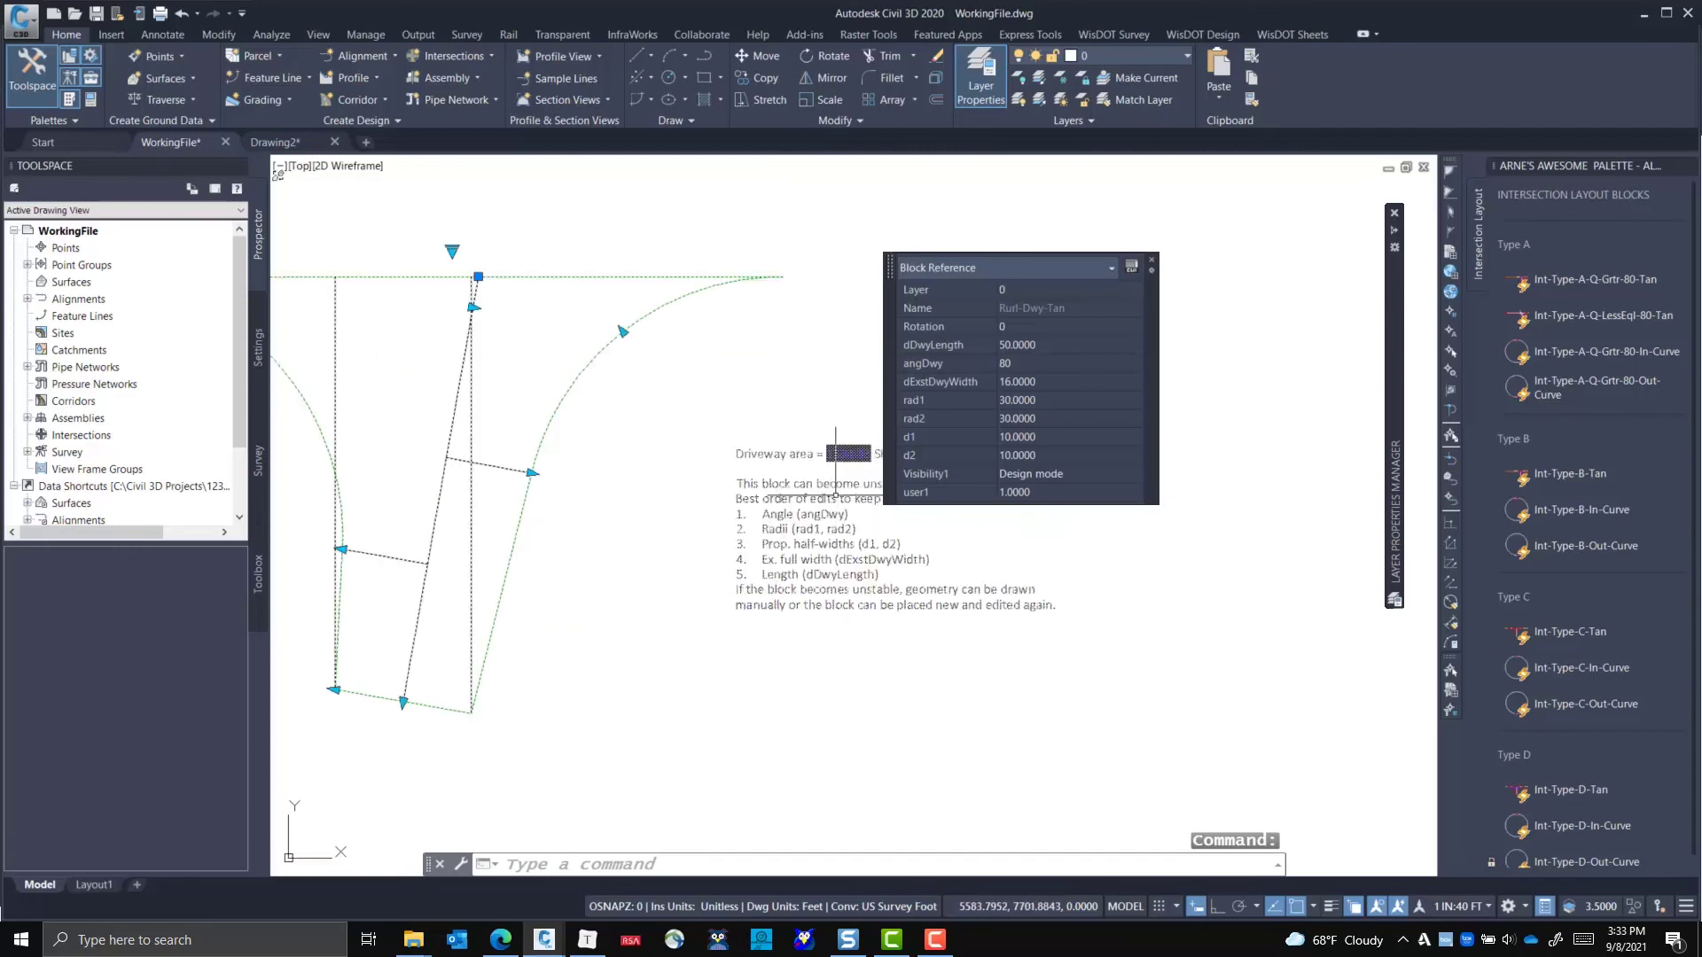
pyautogui.press('Escape')
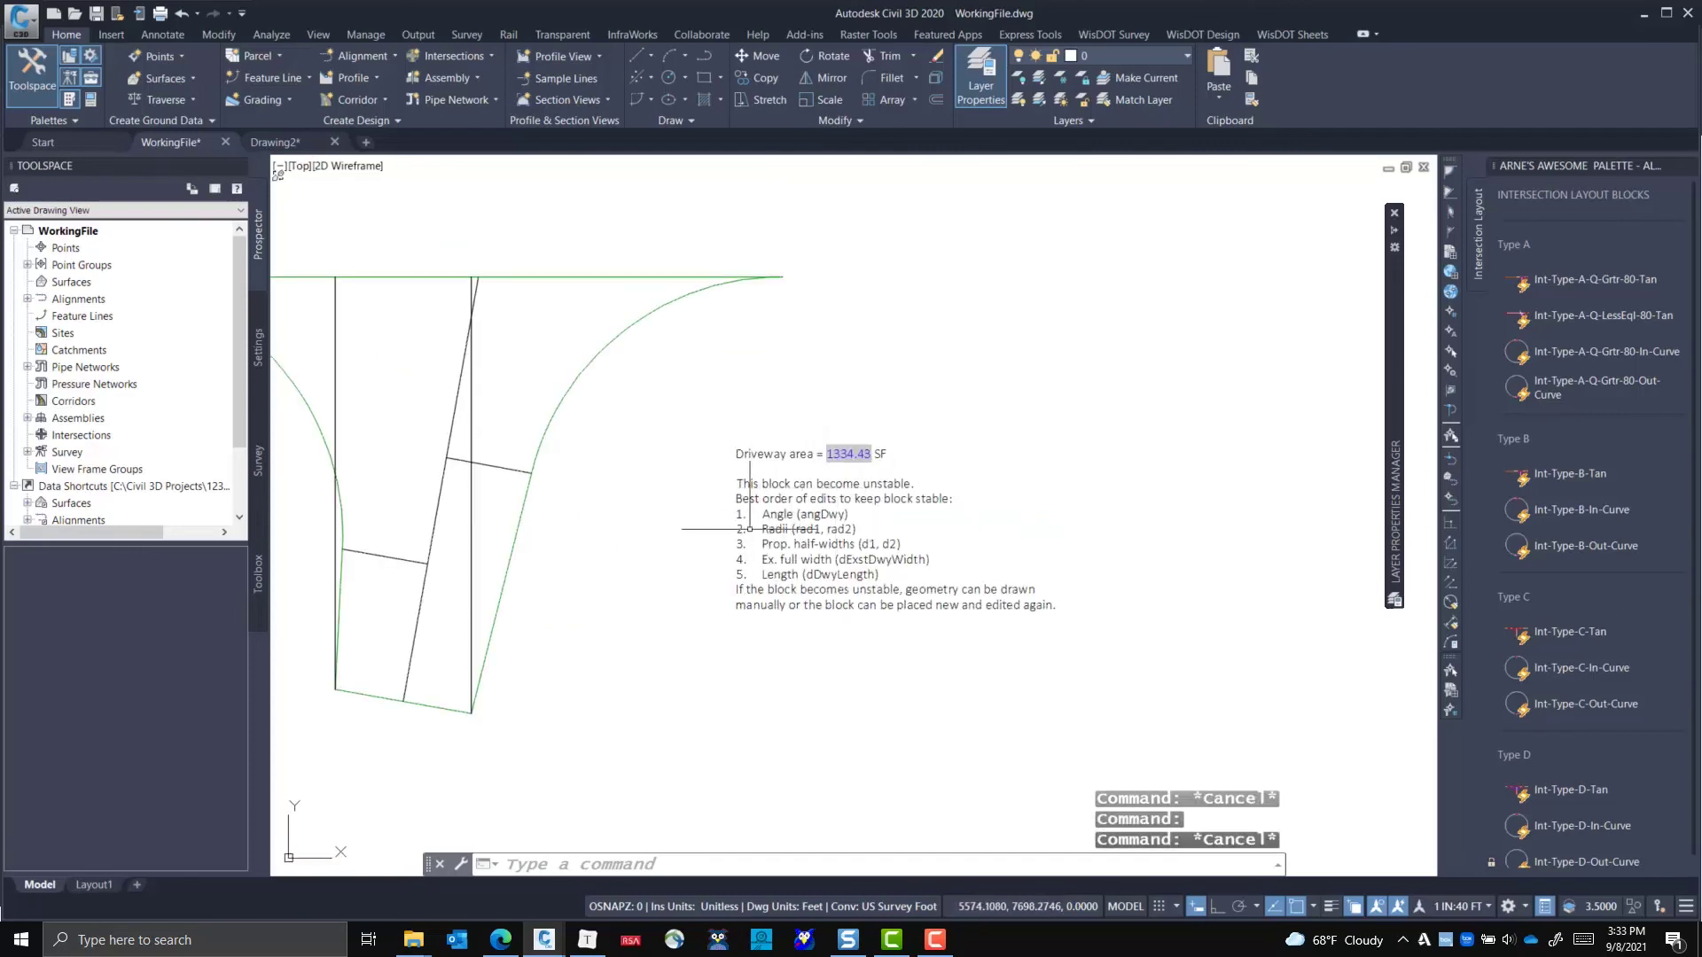
pyautogui.click(577, 378)
pyautogui.moveTo(731, 604)
pyautogui.mouseDown(button='middle')
pyautogui.moveTo(676, 743)
pyautogui.moveTo(849, 705)
pyautogui.moveTo(1096, 705)
pyautogui.mouseUp(button='middle')
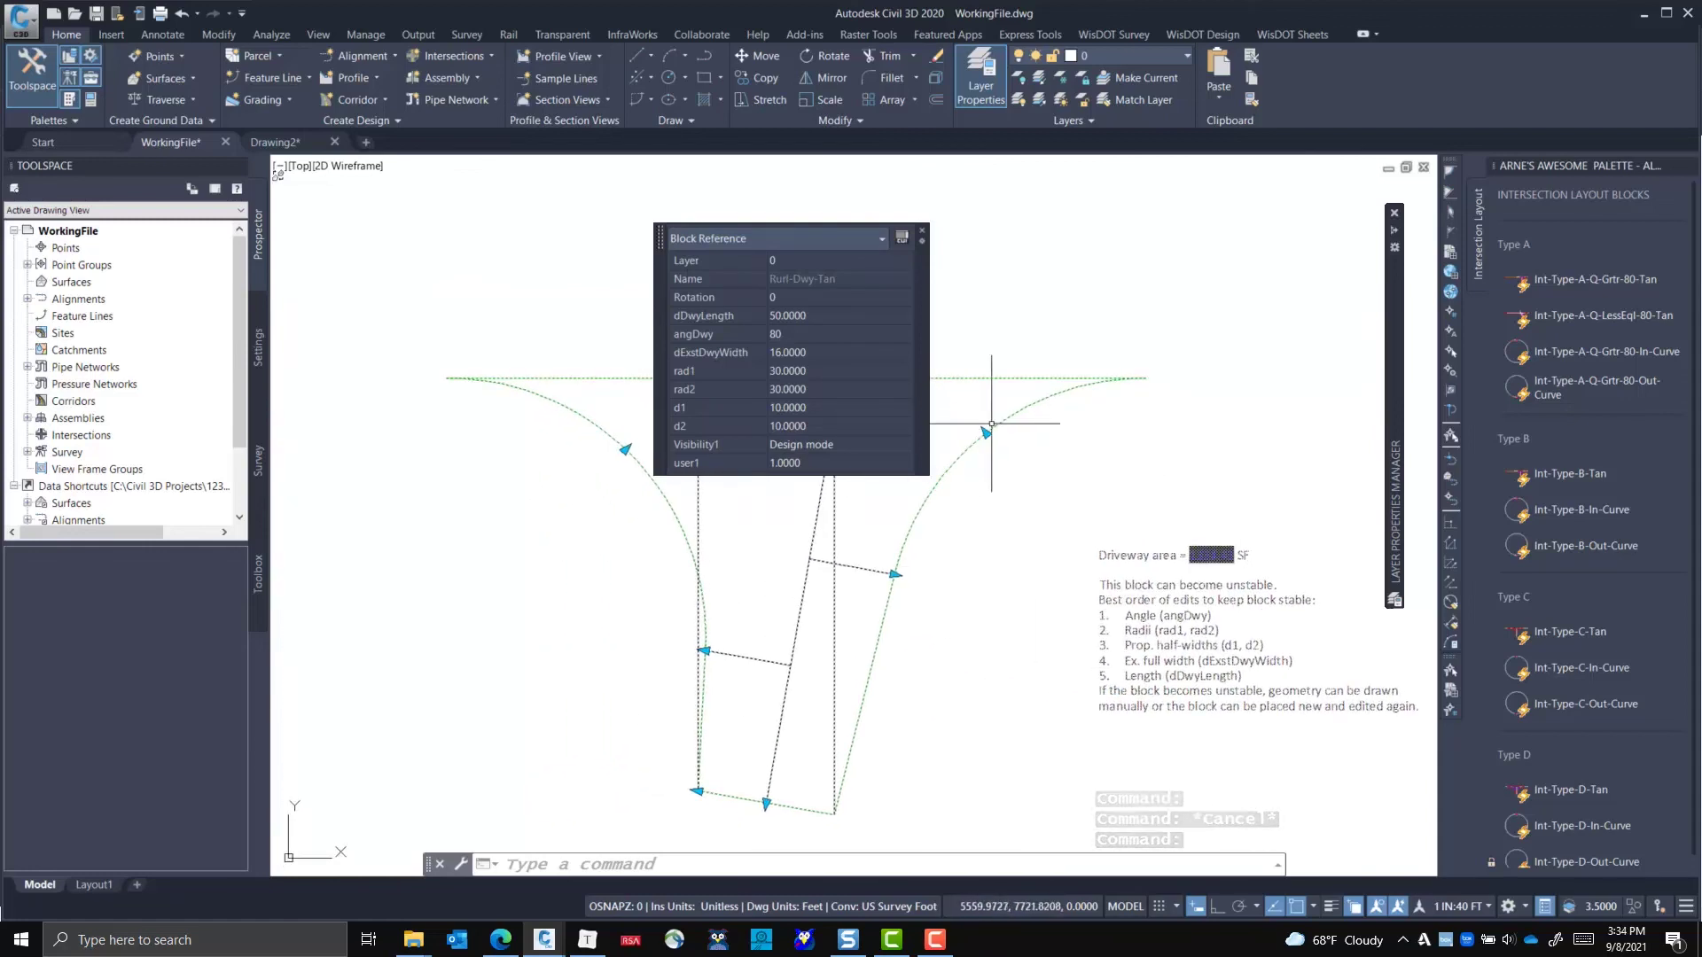
pyautogui.moveTo(960, 683); pyautogui.dragTo(721, 633, button='middle')
pyautogui.press('Escape')
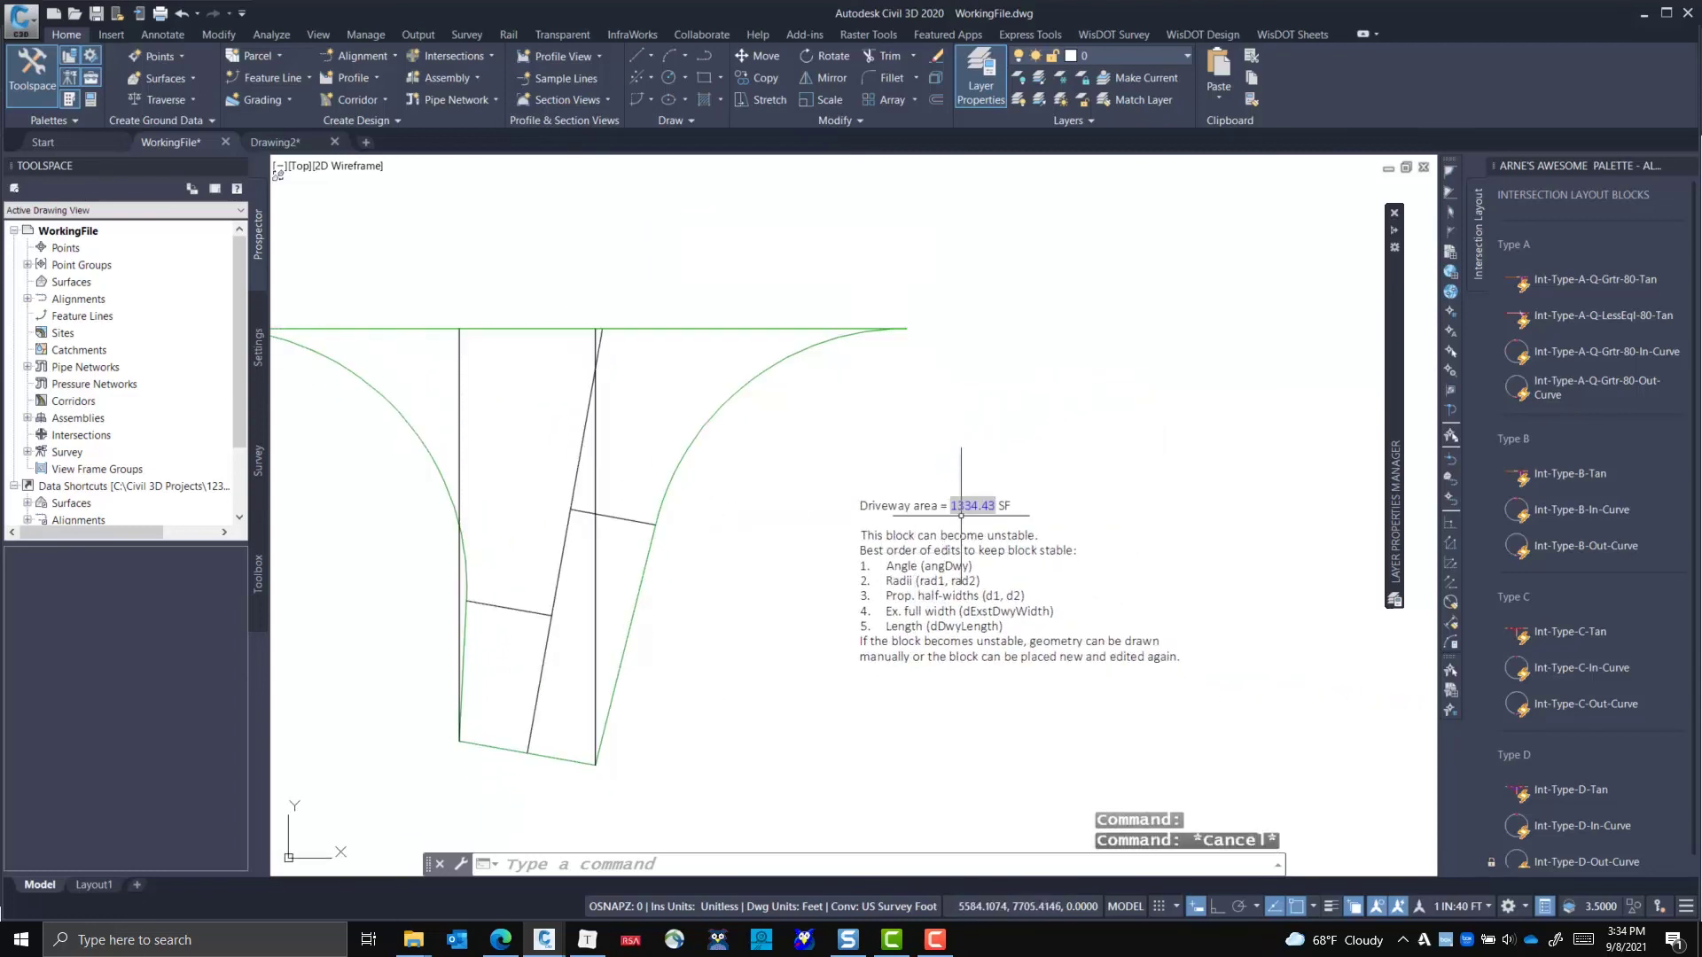